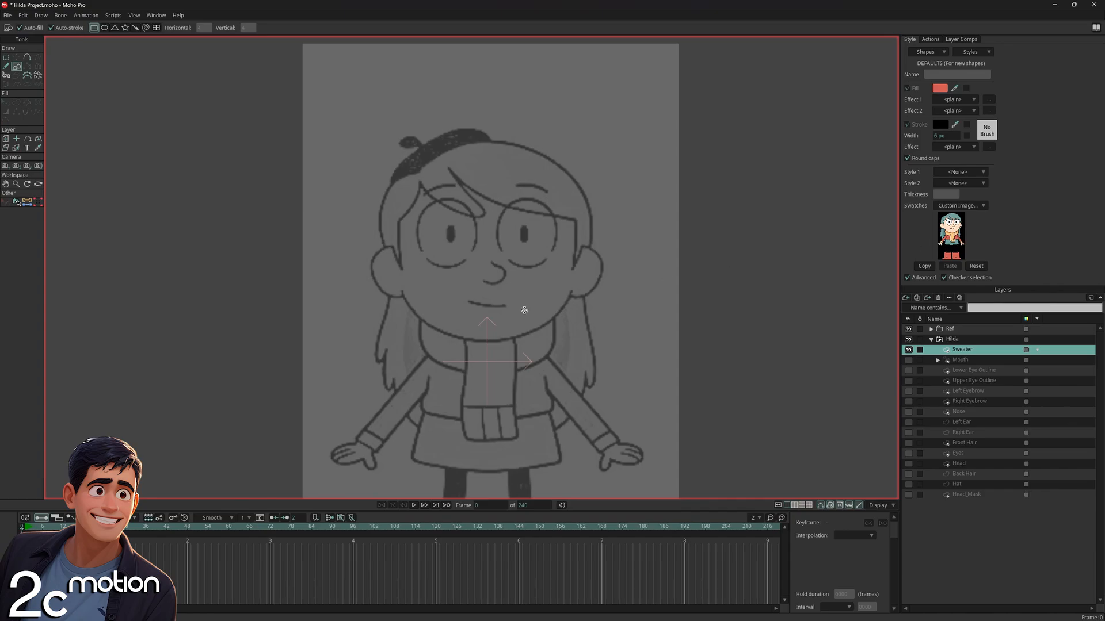
Set the default stroke width for new shapes to 1.5 px
left_click(946, 138)
type("1.")
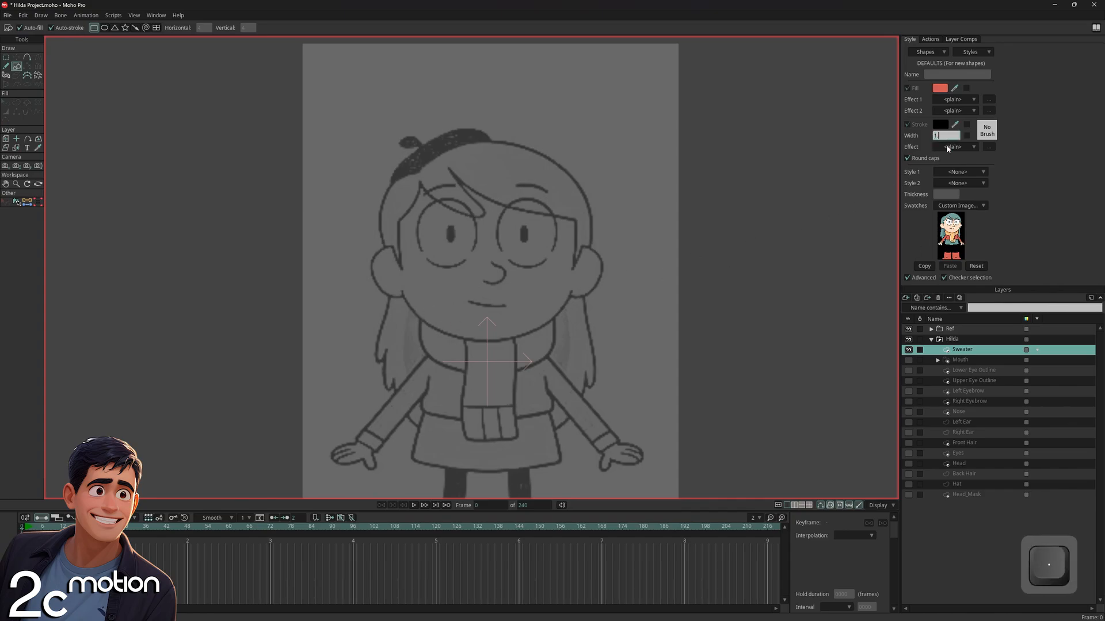
type("5")
key("Return")
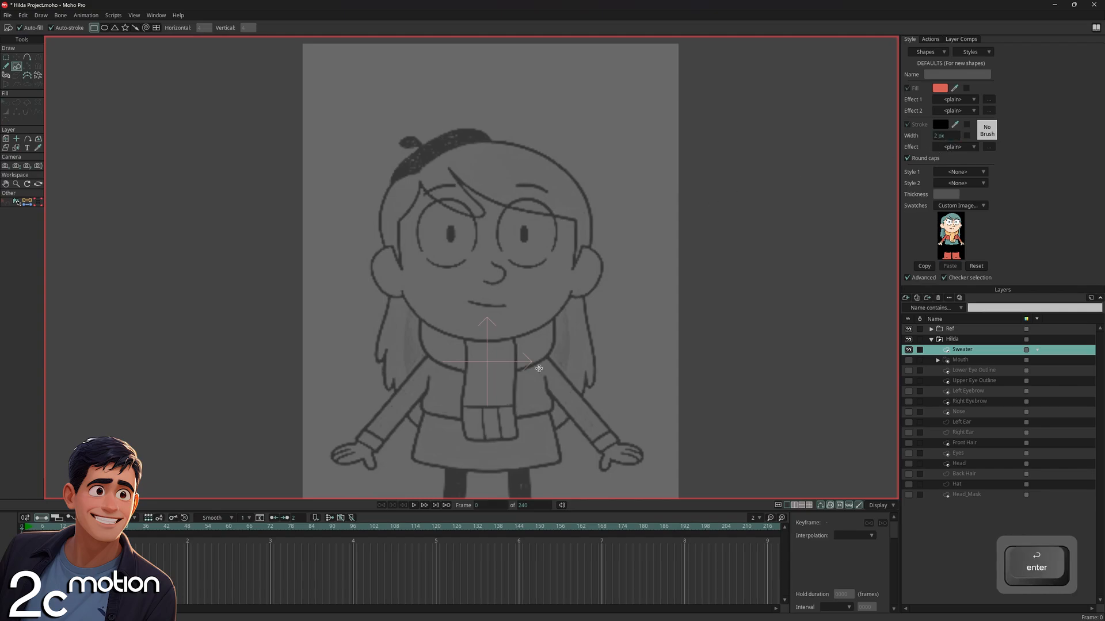
Draw a rectangle over the sketched torso on the Sweater layer and set its X position to 0
scroll(539, 369, "up", 3)
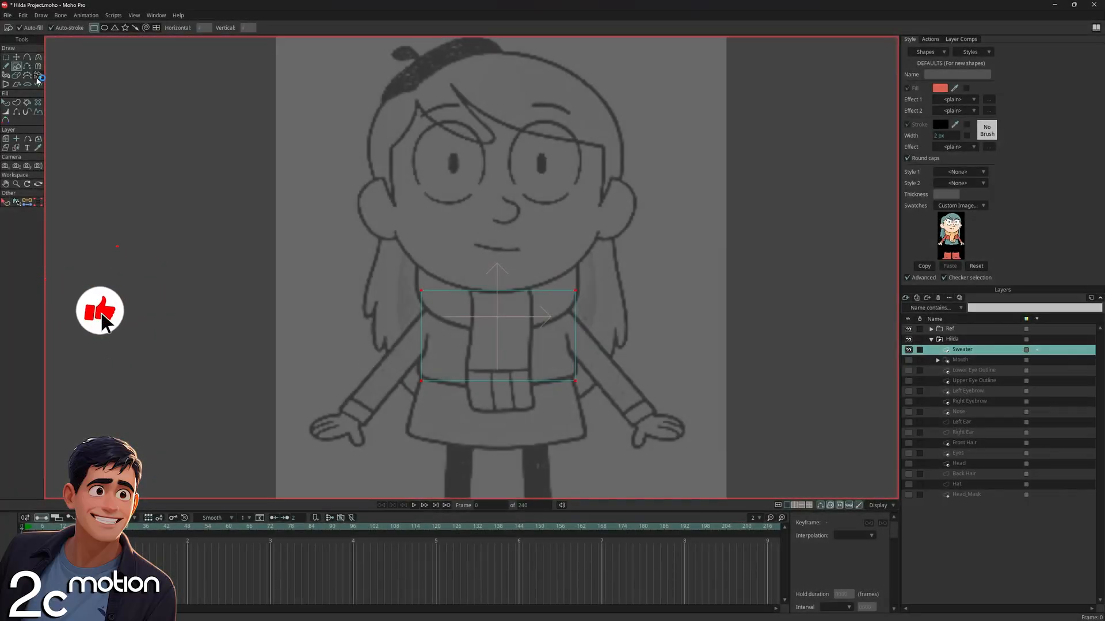
key("t")
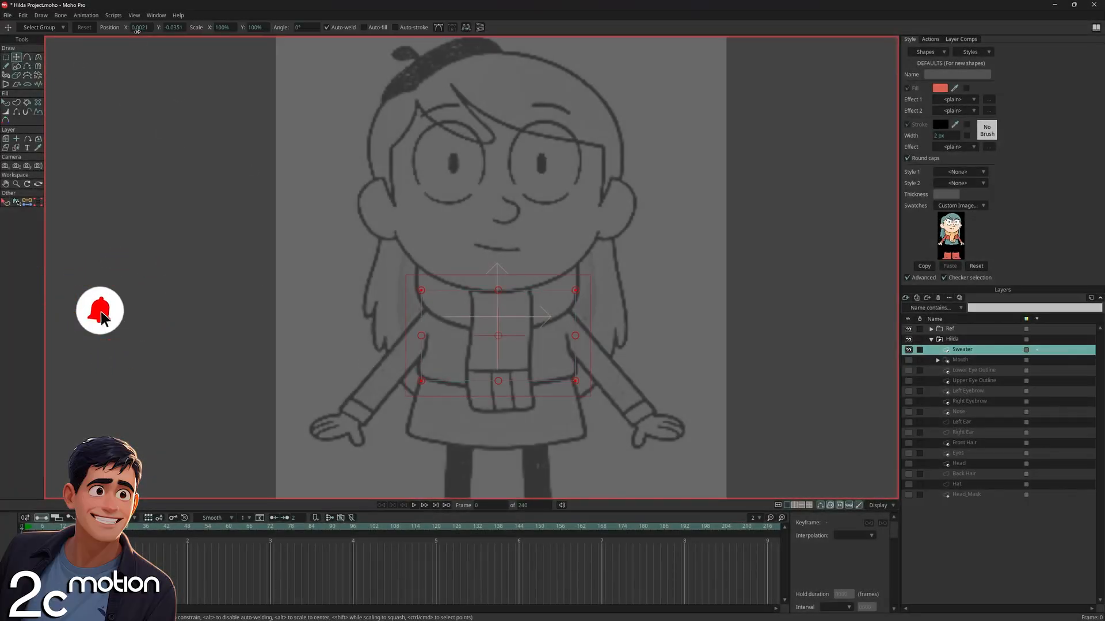
left_click(138, 28)
type("0")
key("Return")
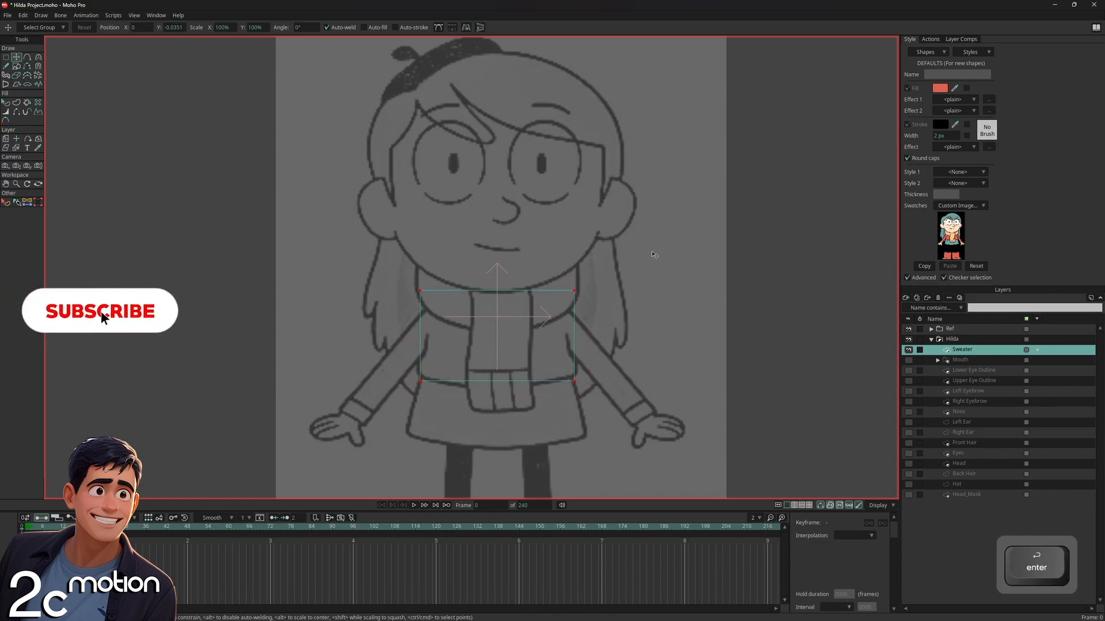
Stretch the rectangle's top edge up to the mouth, raise its bottom edge to the sweater hem's corners, and widen it symmetrically
left_click_drag(497, 290, 497, 244)
left_click_drag(499, 380, 499, 373)
key("alt")
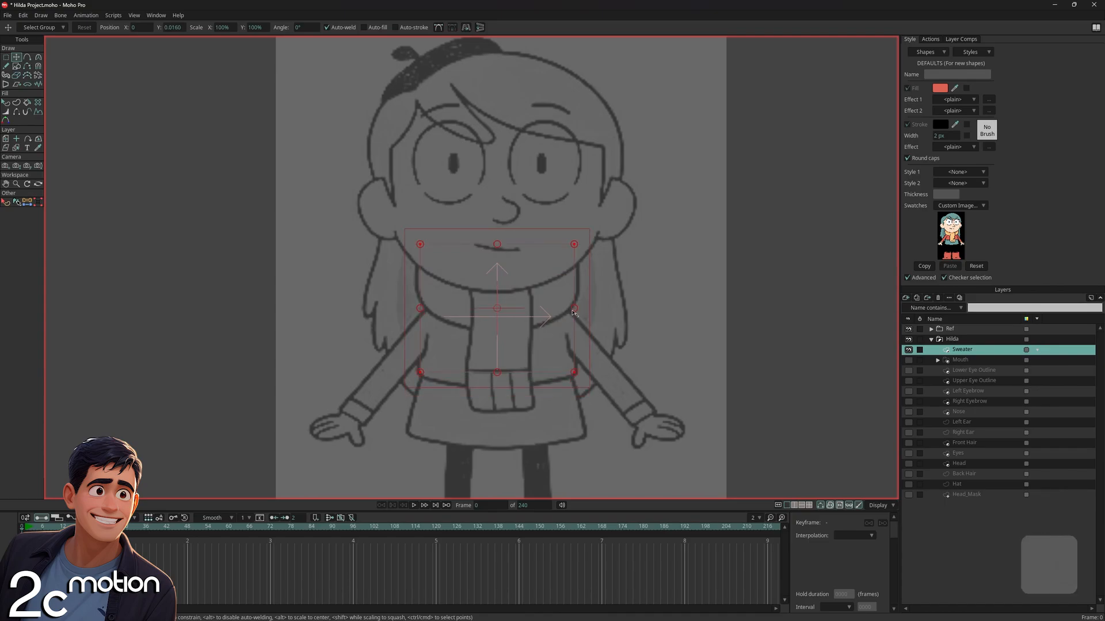
left_click_drag(574, 309, 576, 310)
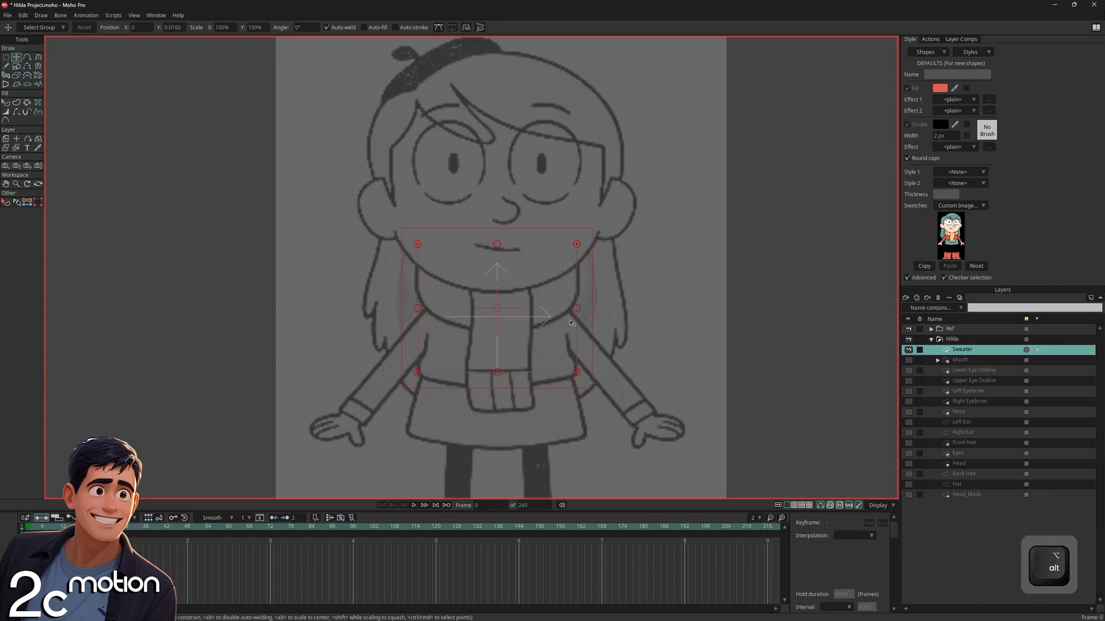
left_click(608, 335)
Split all the rectangle's edges to add midpoints, and move the bottom midpoint straight down to the middle of the sweater hem
scroll(520, 363, "up", 1)
key("g")
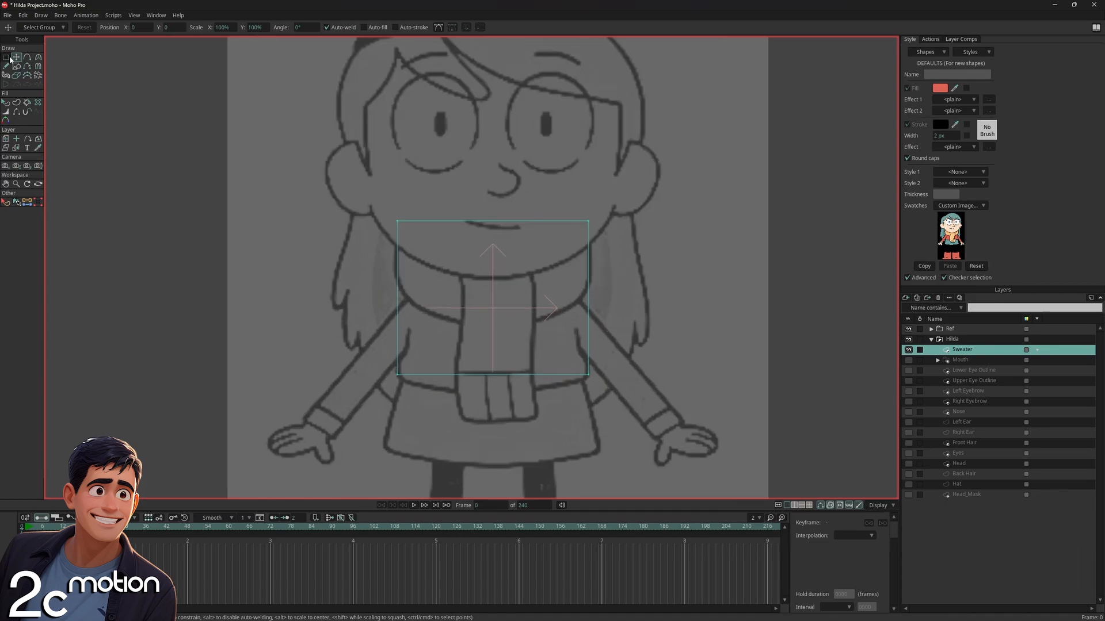
left_click_drag(363, 202, 622, 398)
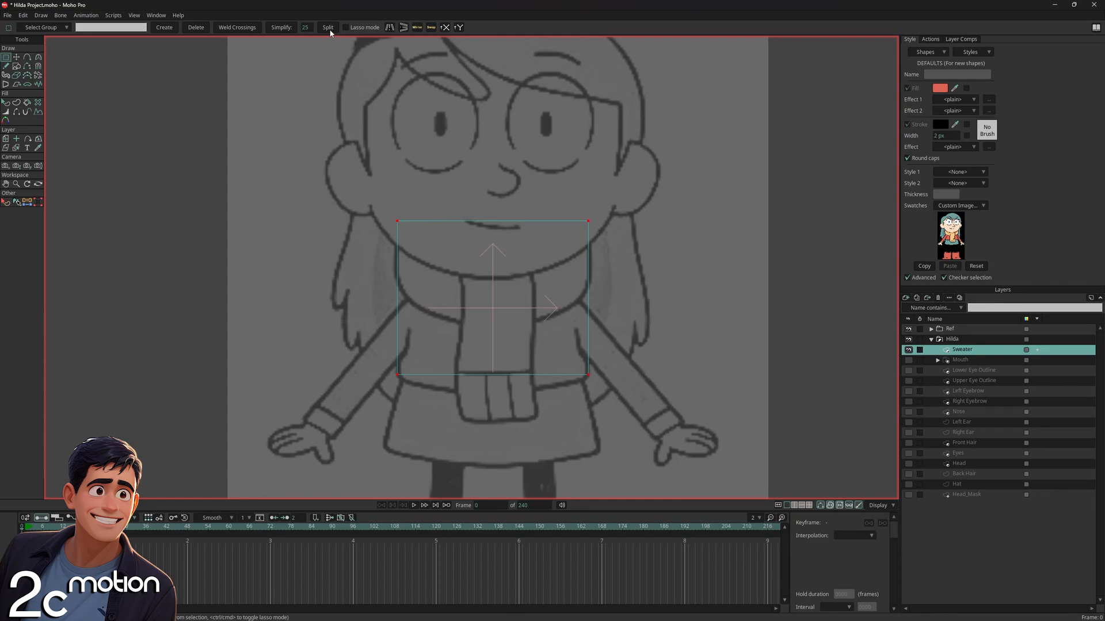
key("t")
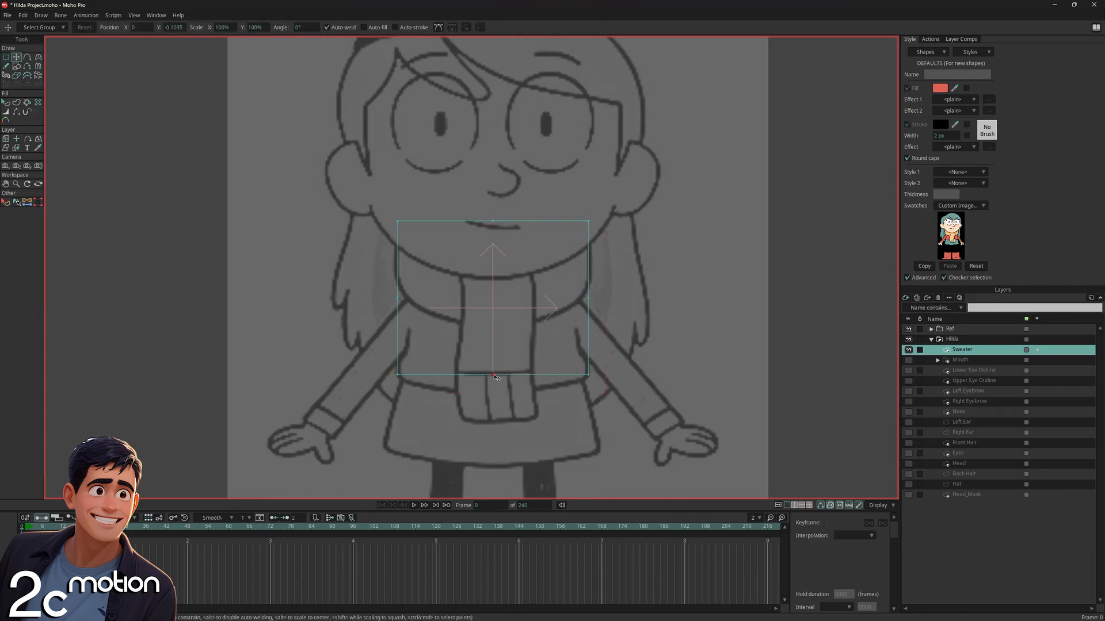
left_click_drag(496, 377, 494, 397)
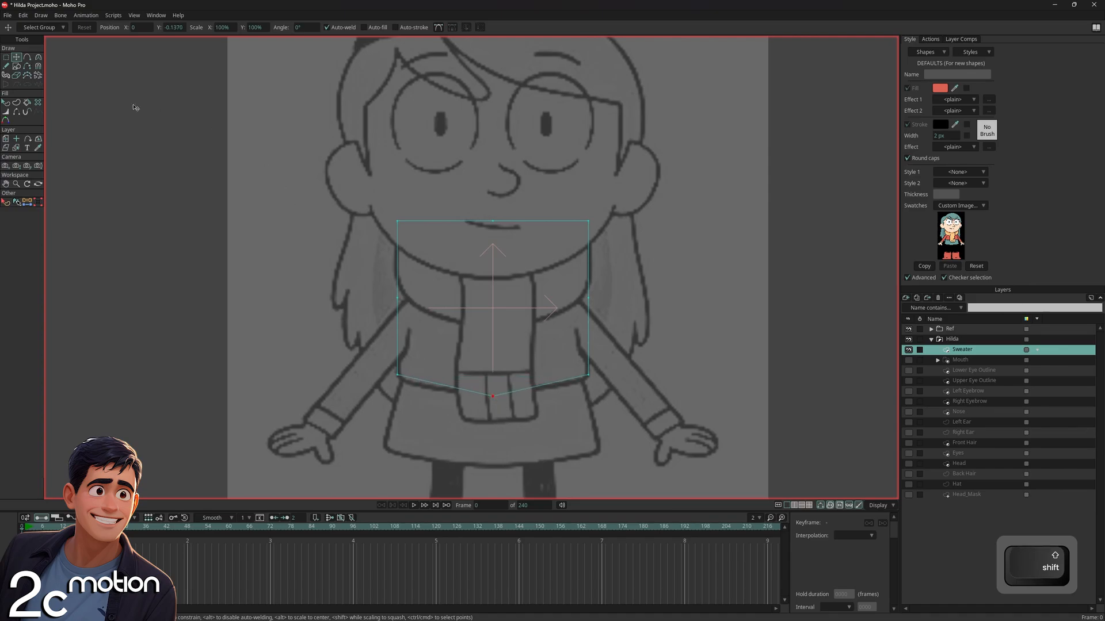
Increase the curvature of the bottom midpoint so the hem follows the rounded sketch line
left_click(5, 57)
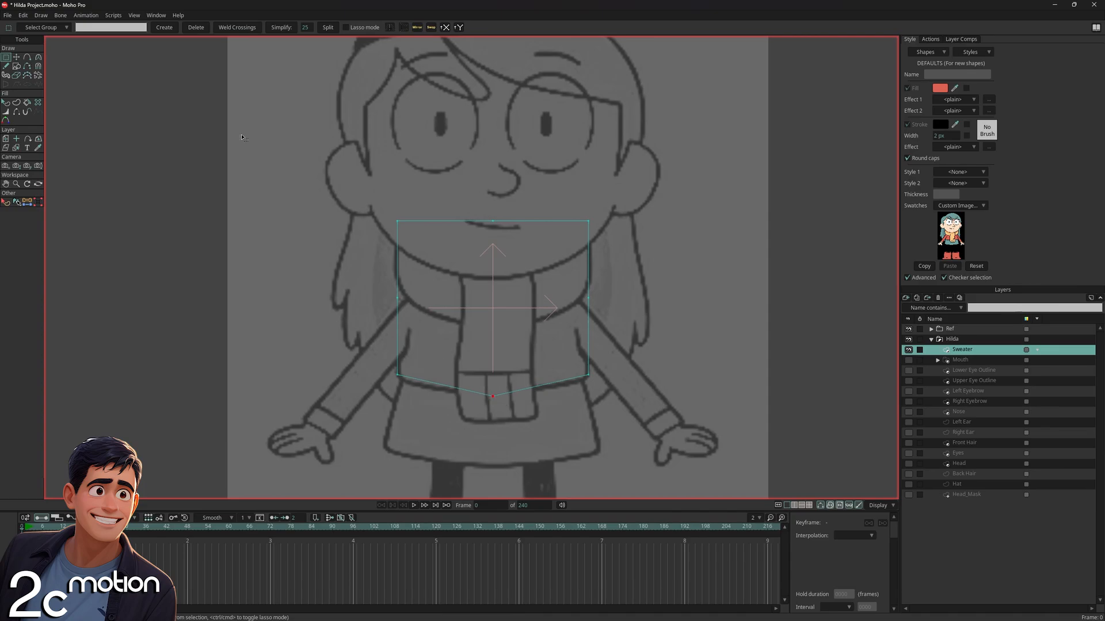
left_click(39, 58)
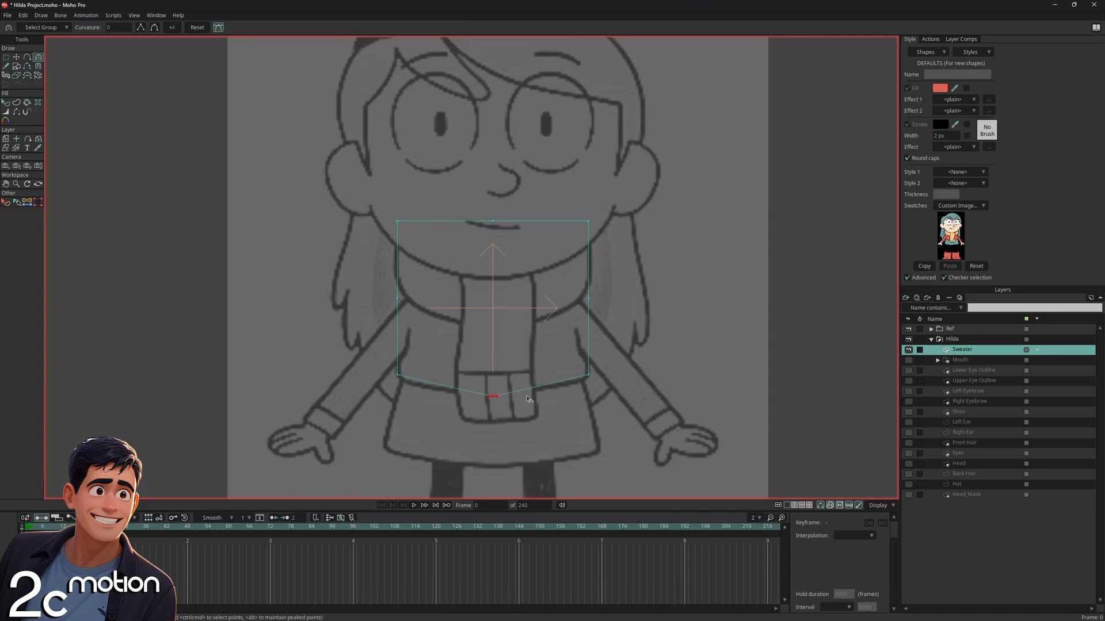
left_click_drag(528, 398, 572, 389)
Narrow the sweater's top edge symmetrically and lower it to just above the chin line
key("g")
left_click_drag(355, 194, 618, 259)
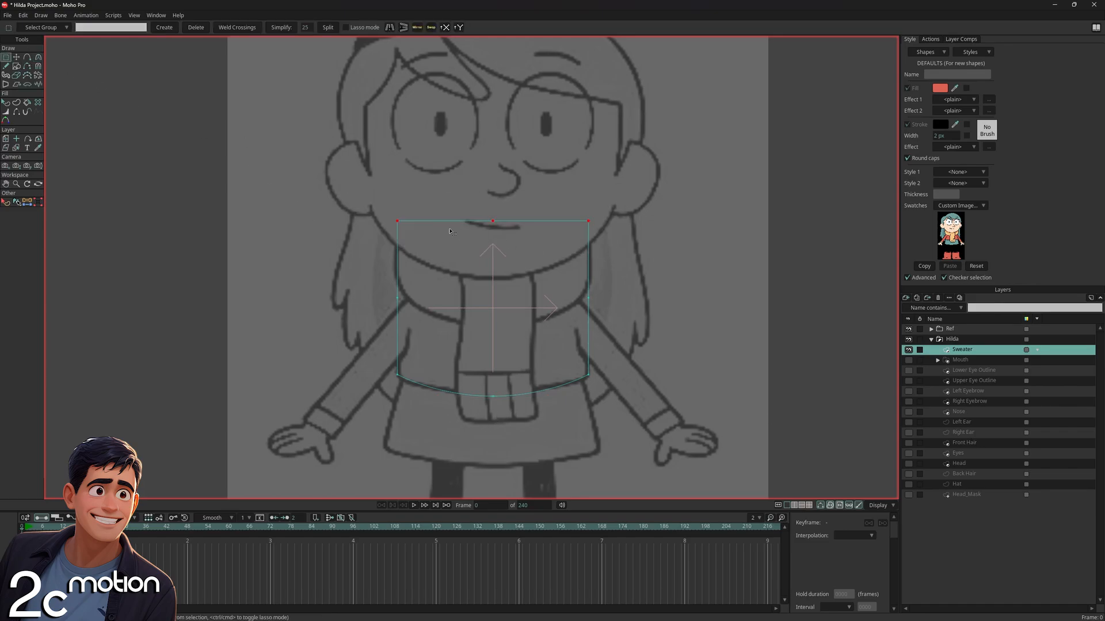
left_click(16, 57)
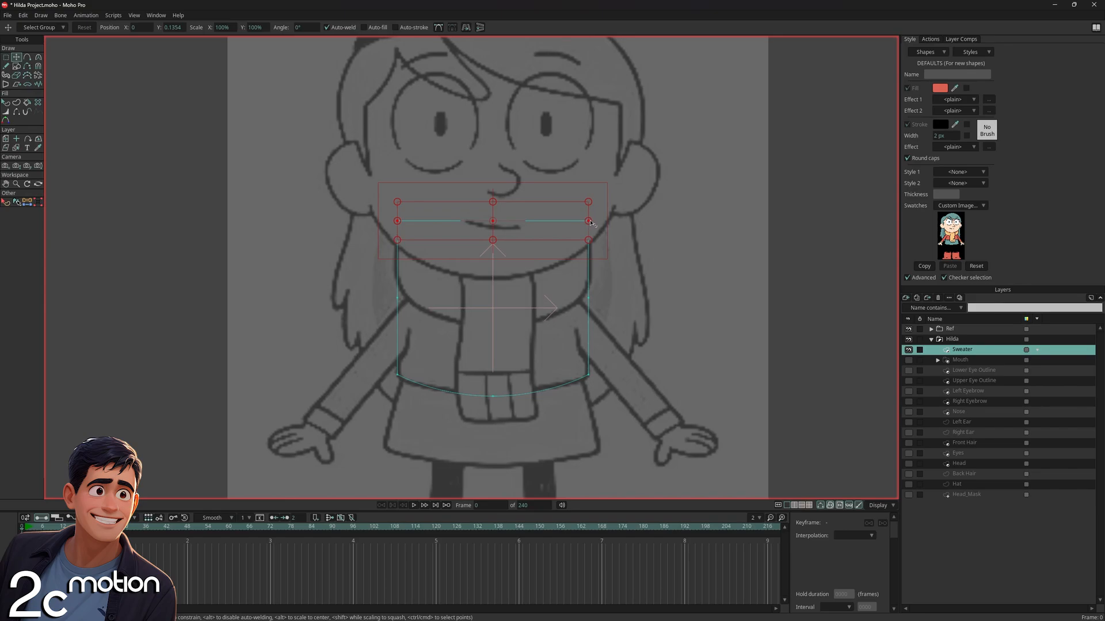
left_click_drag(590, 223, 538, 248)
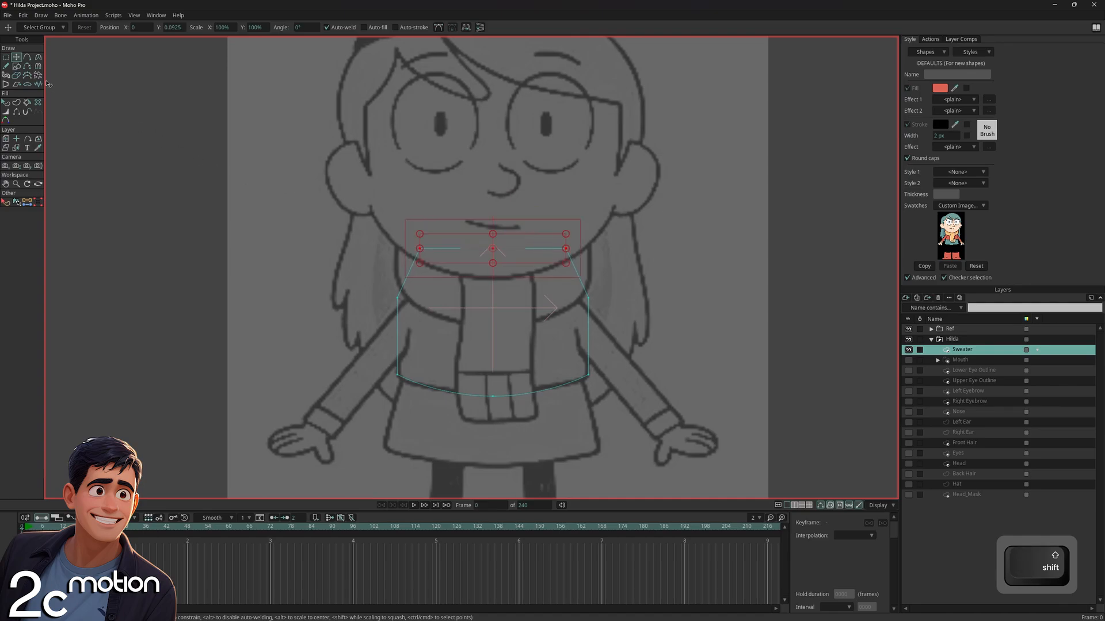
Move the two side midpoints down to the underarms and adjust their spacing symmetrically to match the sketched sides
left_click(6, 57)
left_click_drag(368, 282, 621, 312)
left_click(16, 57)
left_click_drag(538, 301, 582, 335)
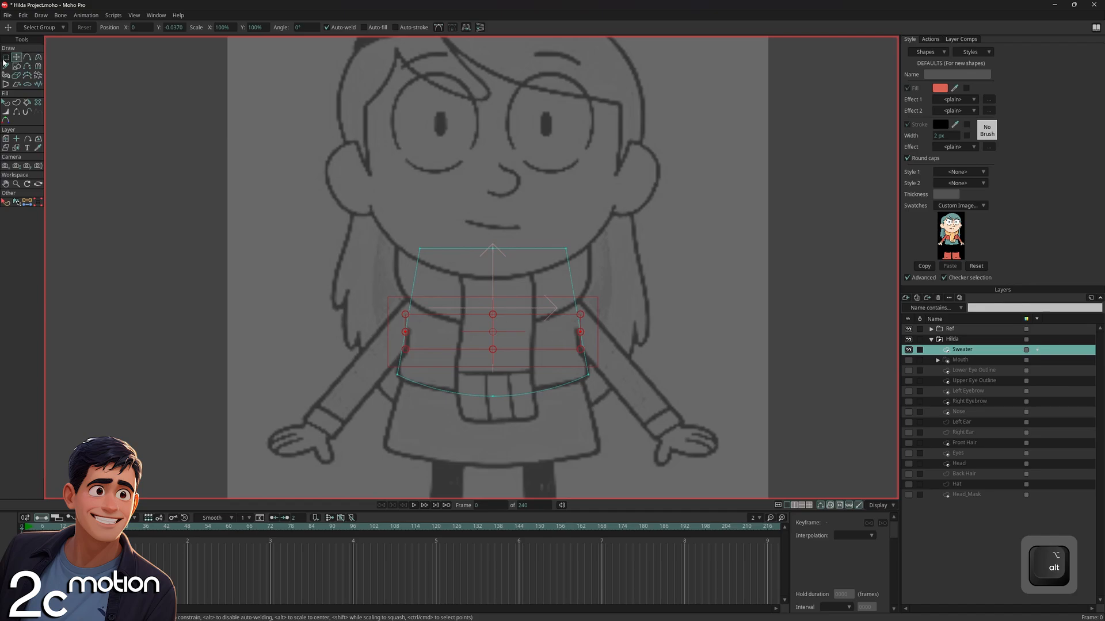
Round the lower-right corner point of the sweater by increasing its curvature
key("g")
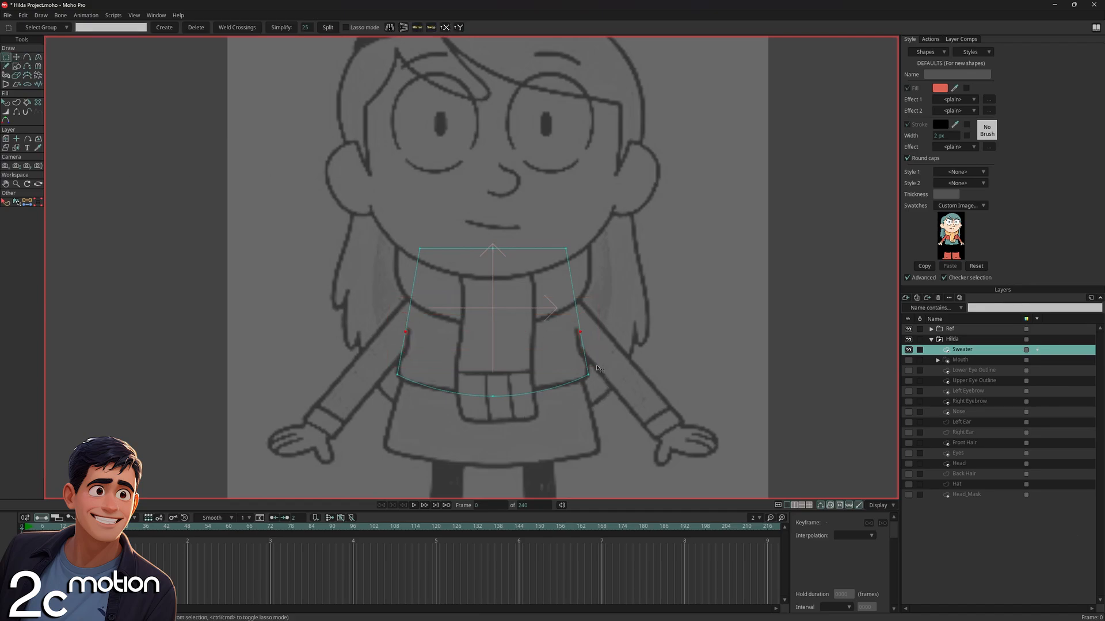
left_click_drag(598, 368, 581, 389)
key("c")
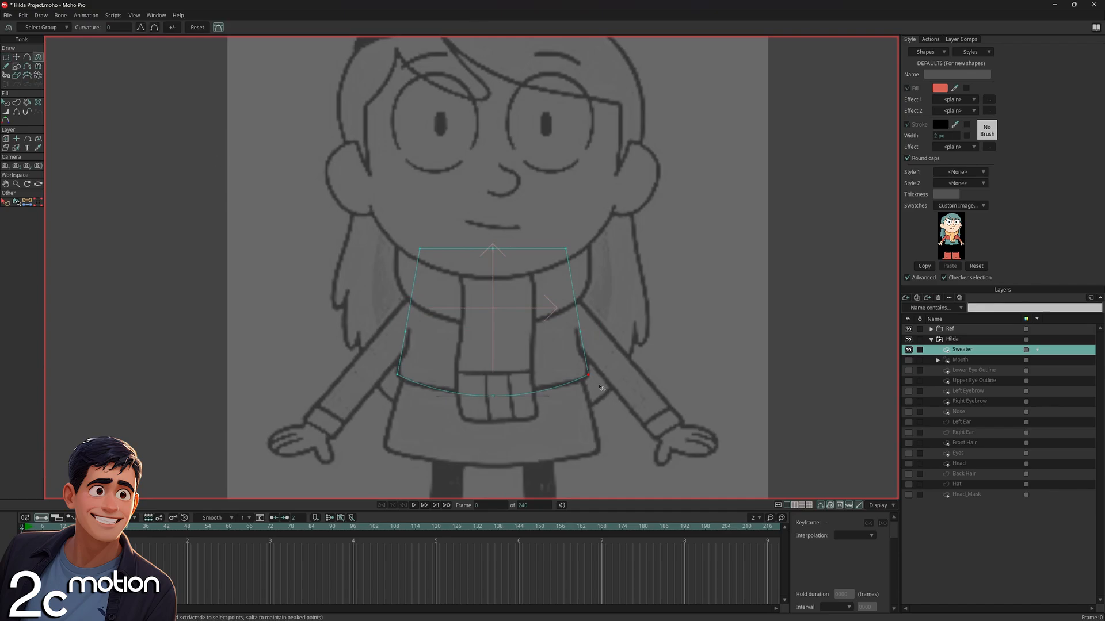
left_click_drag(644, 365, 681, 359)
Copy the lower-right corner's curvature value and apply it to the sweater's lower-left corner point
key("ctrl+c")
left_click(6, 57)
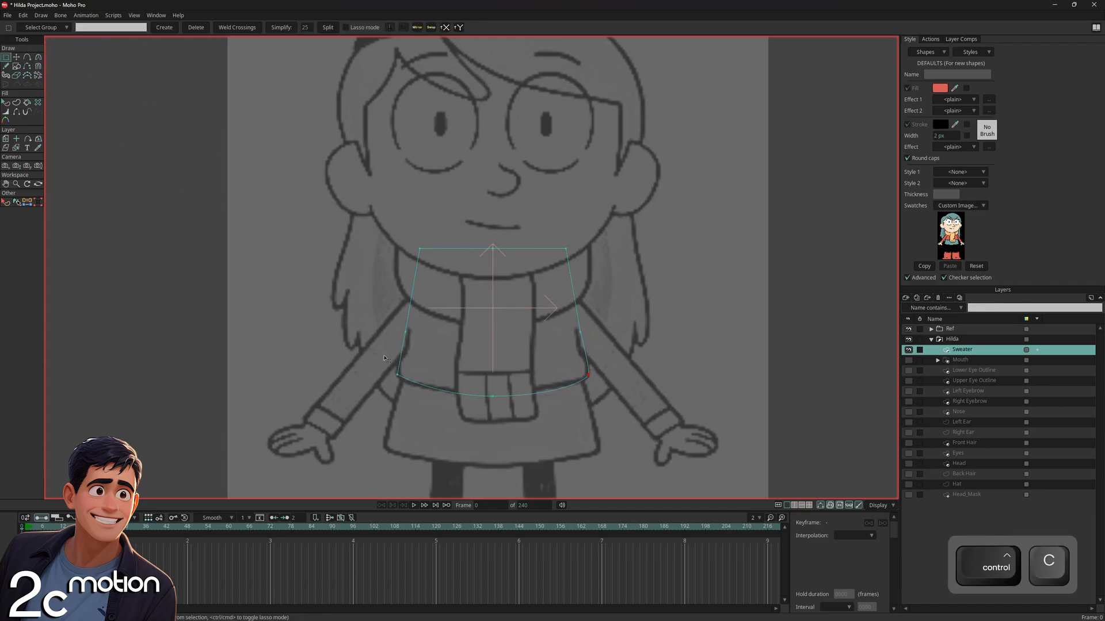
left_click_drag(395, 367, 413, 386)
left_click(39, 57)
double_click(123, 28)
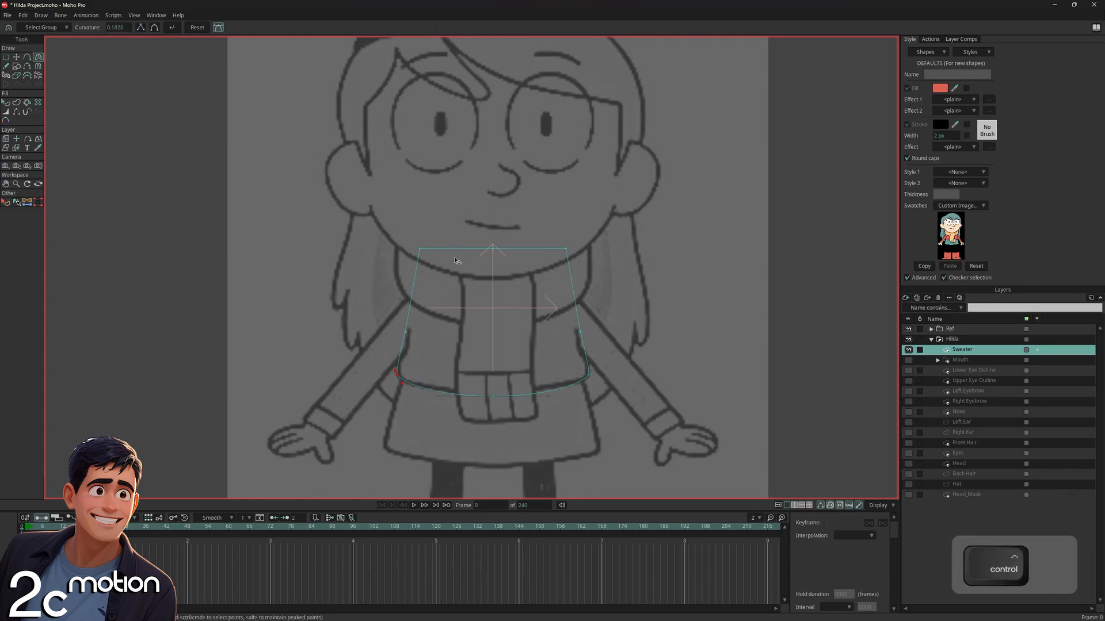
key("ctrl+v")
left_click(18, 58)
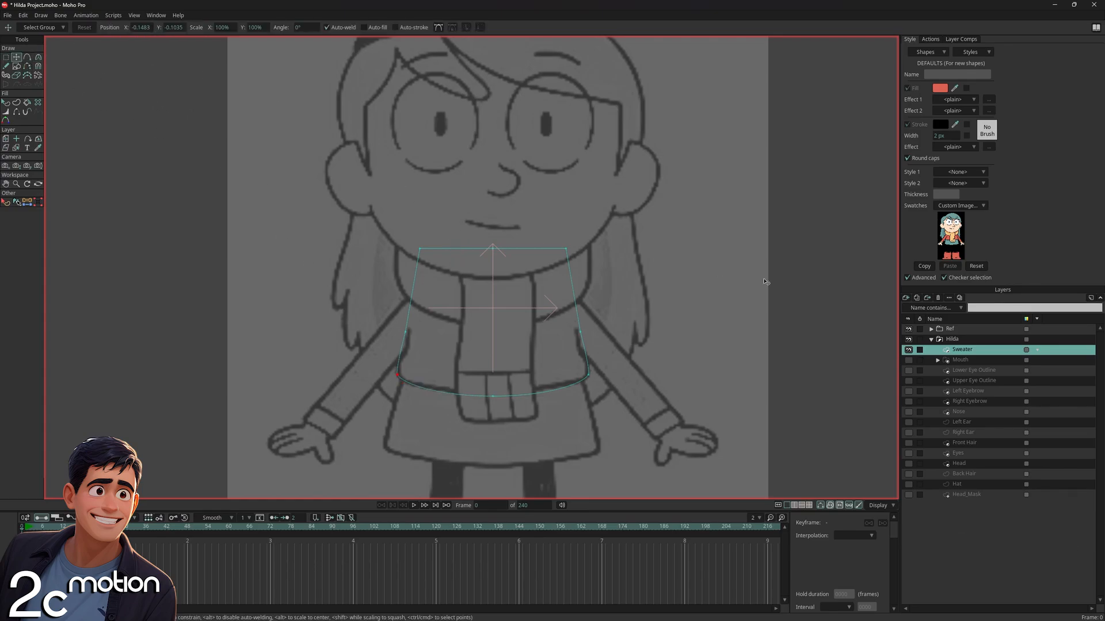
Set the Sweater layer's masking to "Don't mask this layer"
double_click(981, 351)
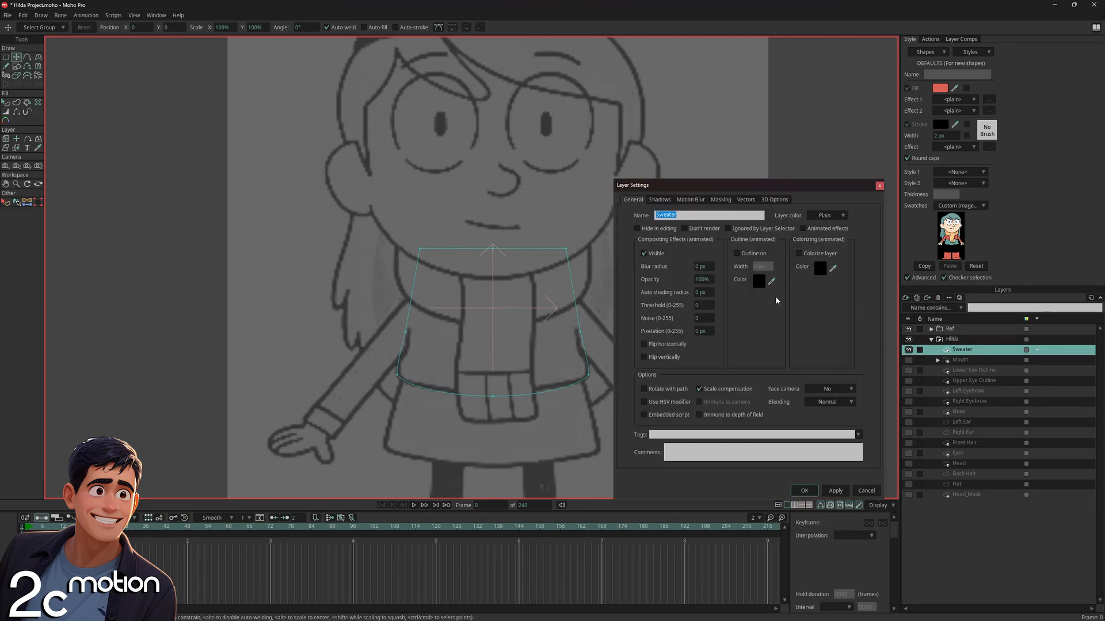
left_click(722, 200)
left_click(701, 245)
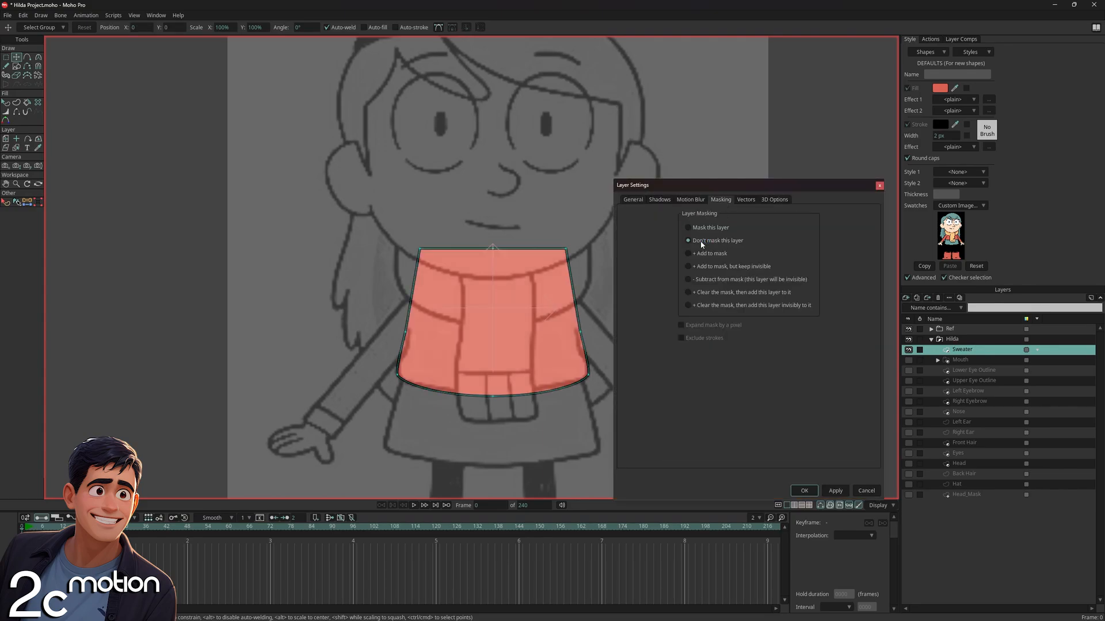
left_click(803, 489)
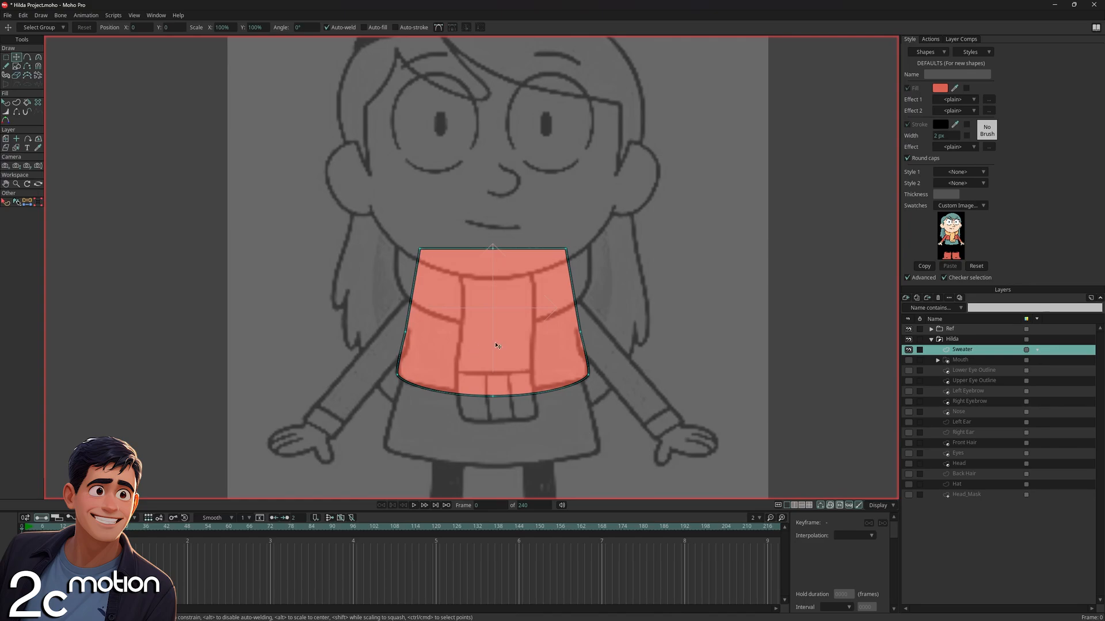
Curve the midpoints on both sides of the sweater slightly to smooth its side outlines
left_click(5, 57)
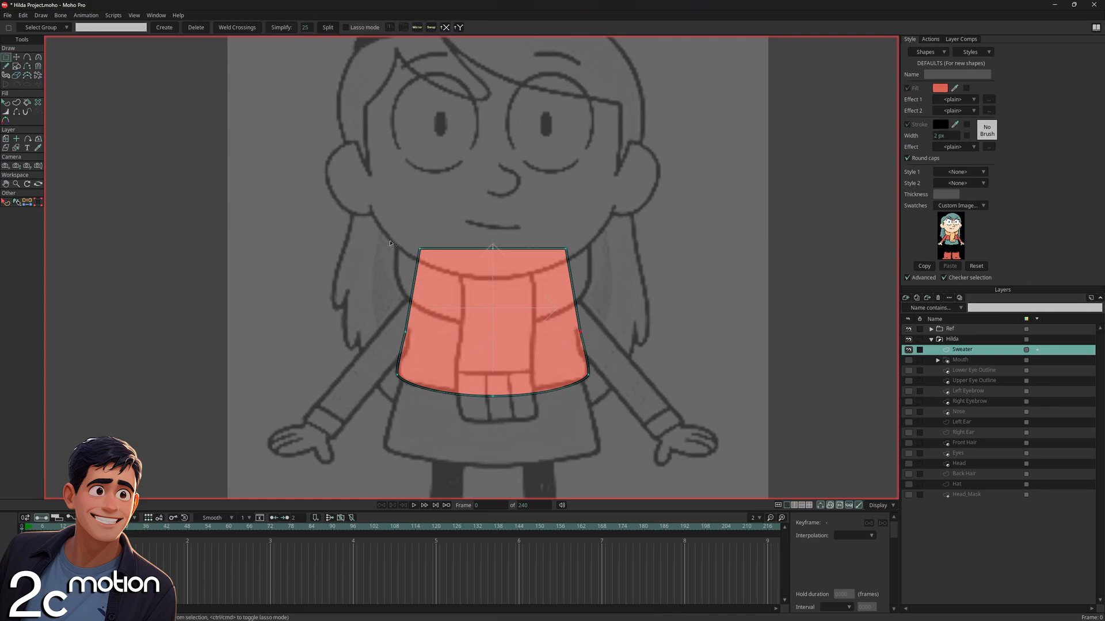
left_click(38, 57)
left_click(583, 333)
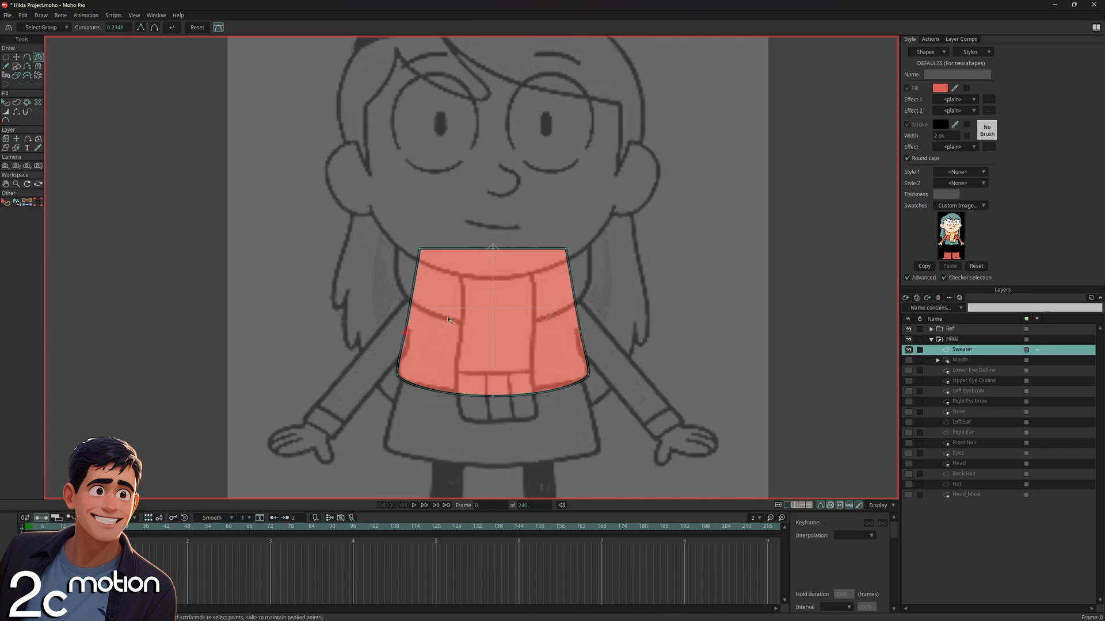
scroll(513, 366, "down", 2)
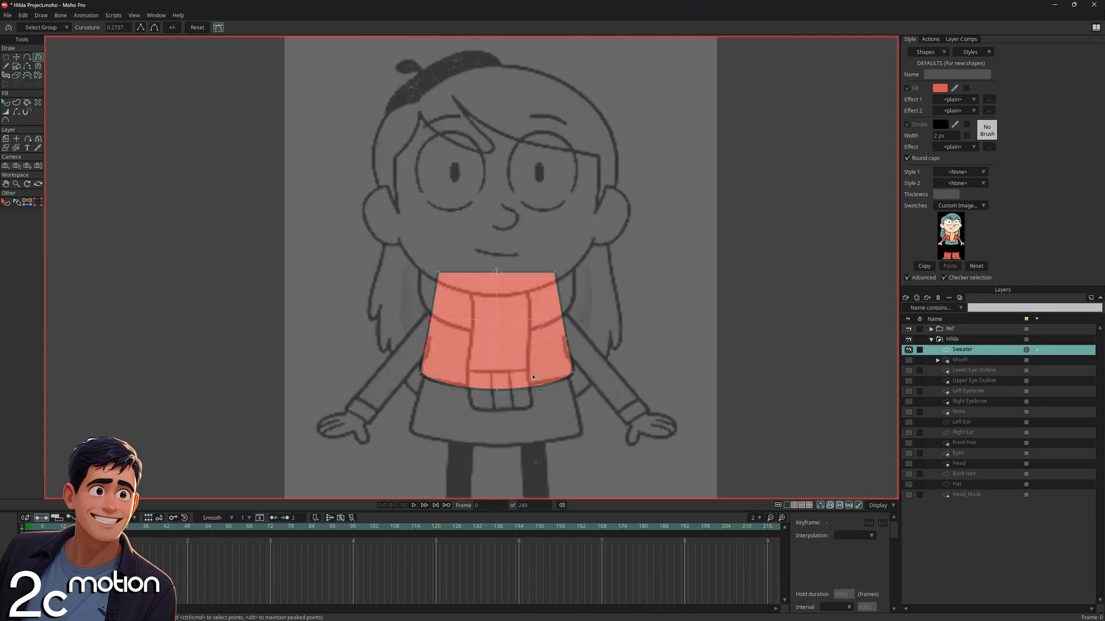
left_click(16, 57)
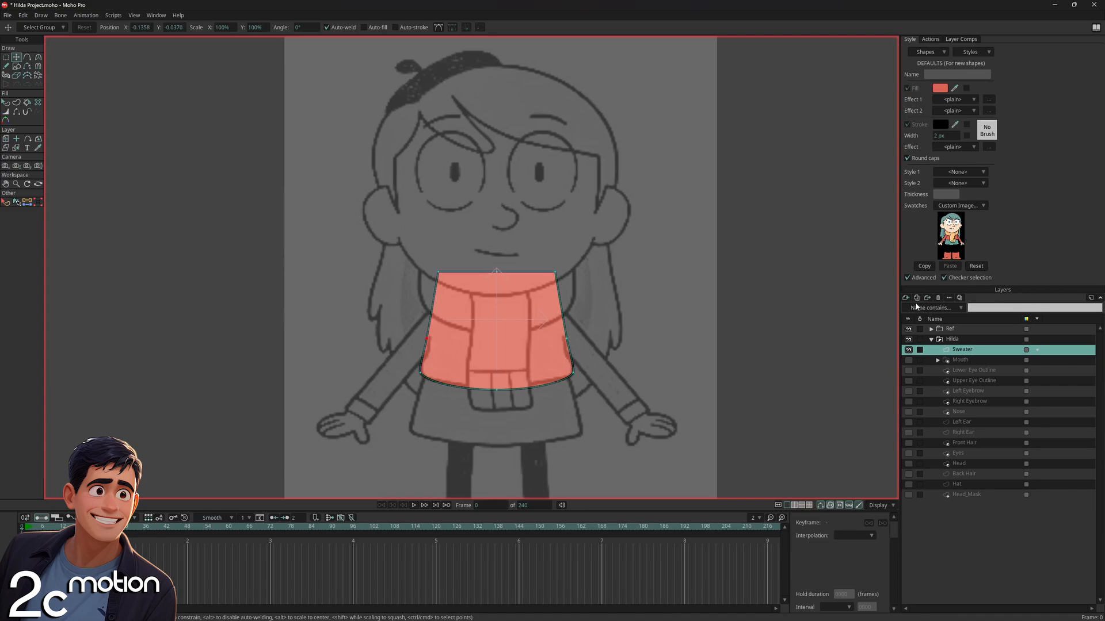
Hide the Sweater layer and add a new vector layer above it named "Scarf Loop"
left_click(909, 350)
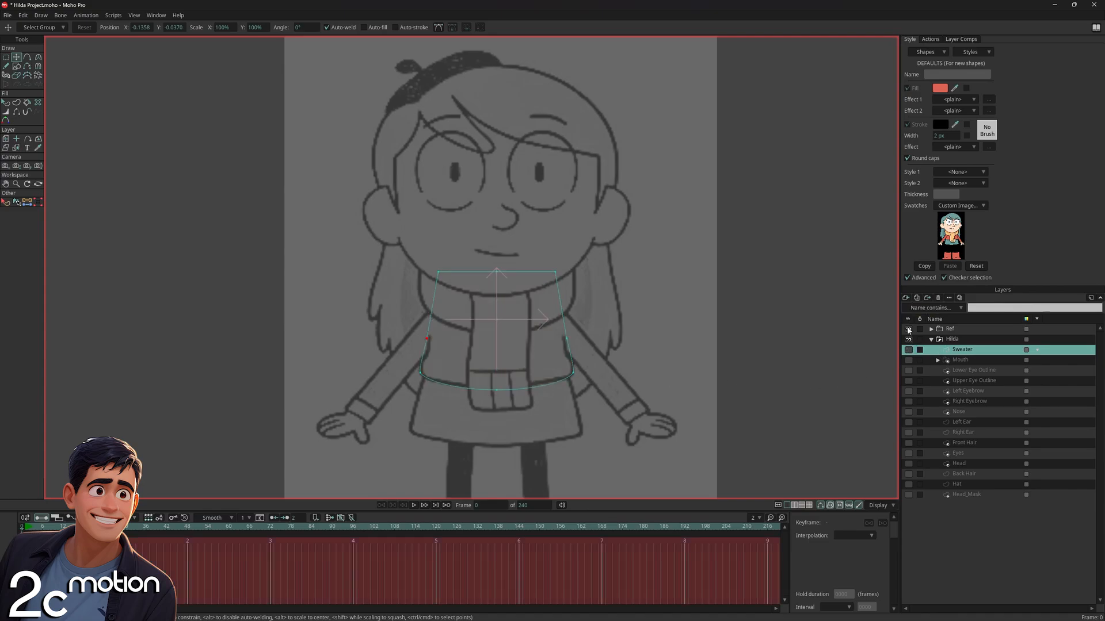
left_click(905, 298)
left_click(915, 308)
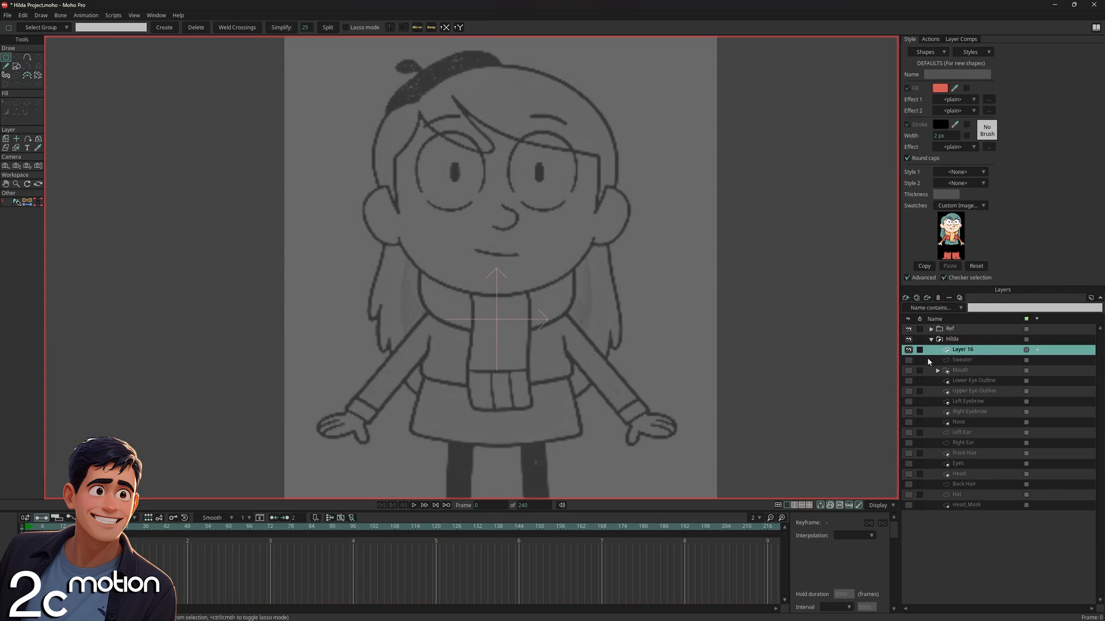
double_click(980, 351)
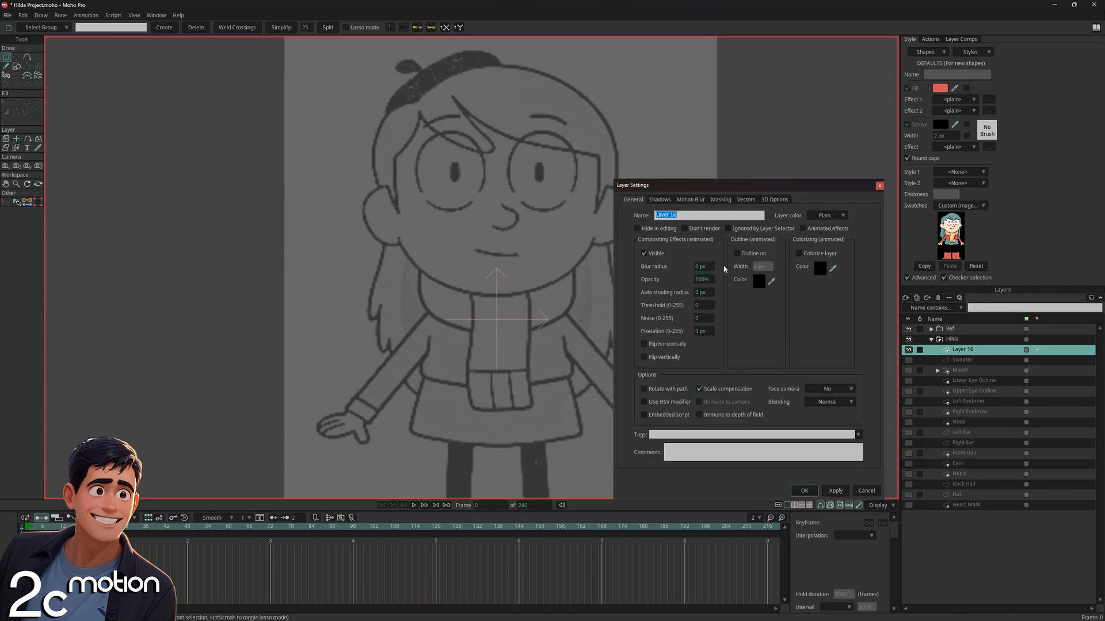
type("Scarf")
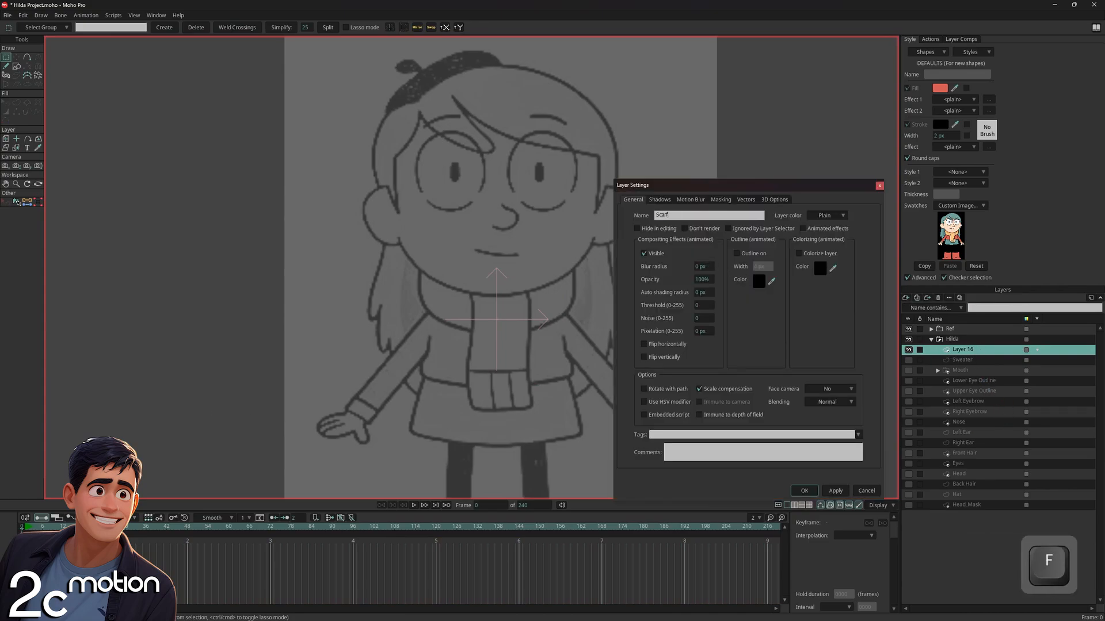
type(" Loop")
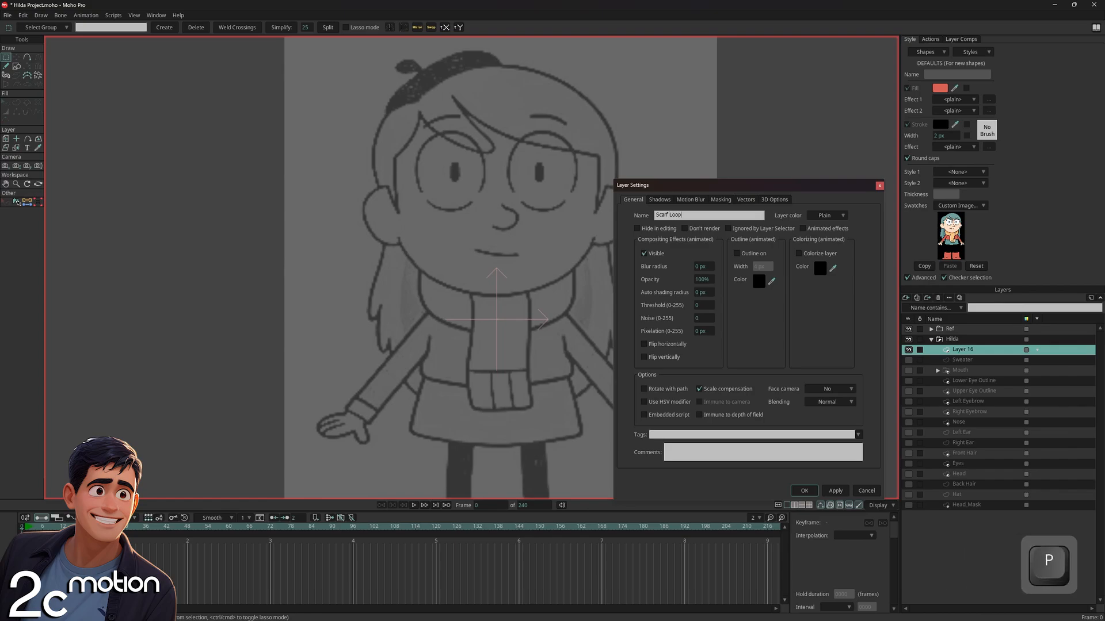
key("Return")
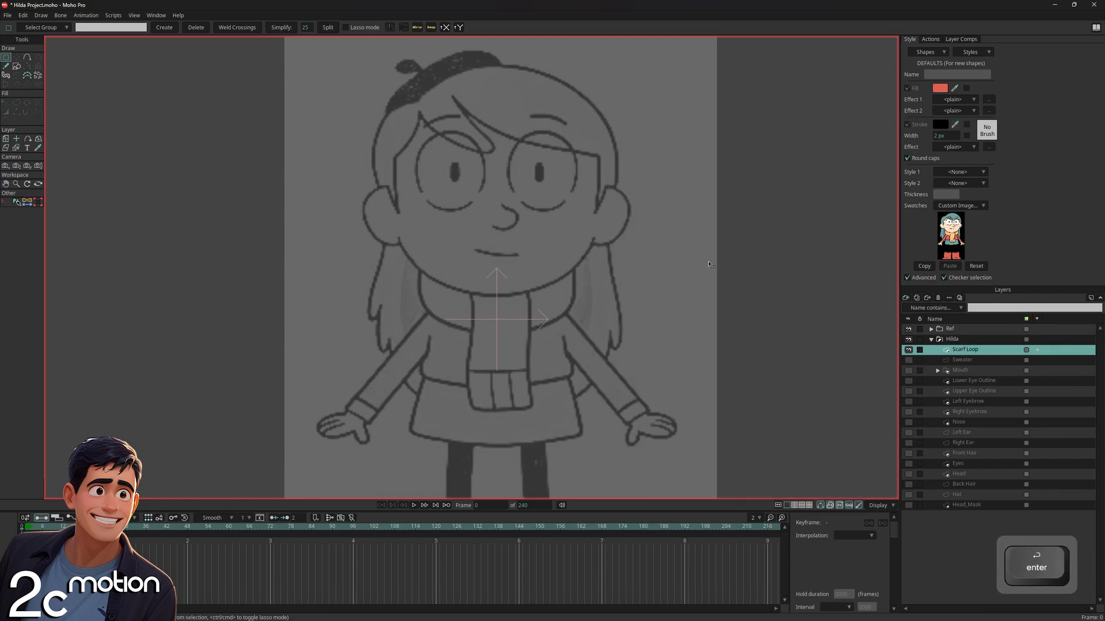
Pick the scarf's light orange fill from the reference swatch, draw a rectangle over the scarf loop, and centre it at X position 0
left_click(17, 67)
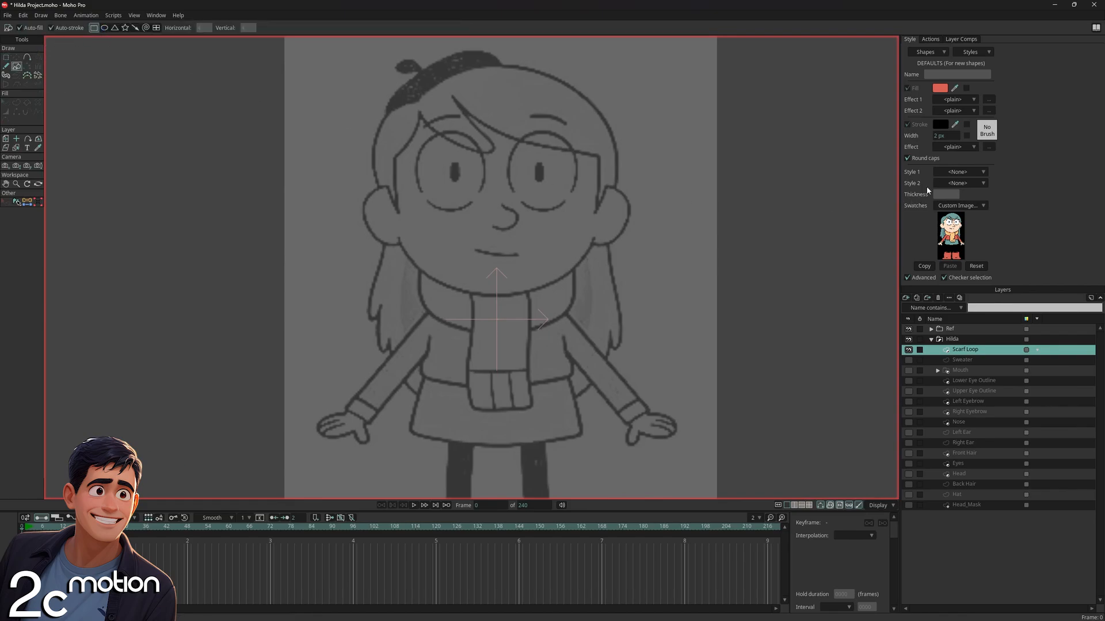
left_click(955, 229)
left_click_drag(420, 260, 575, 316)
left_click(19, 57)
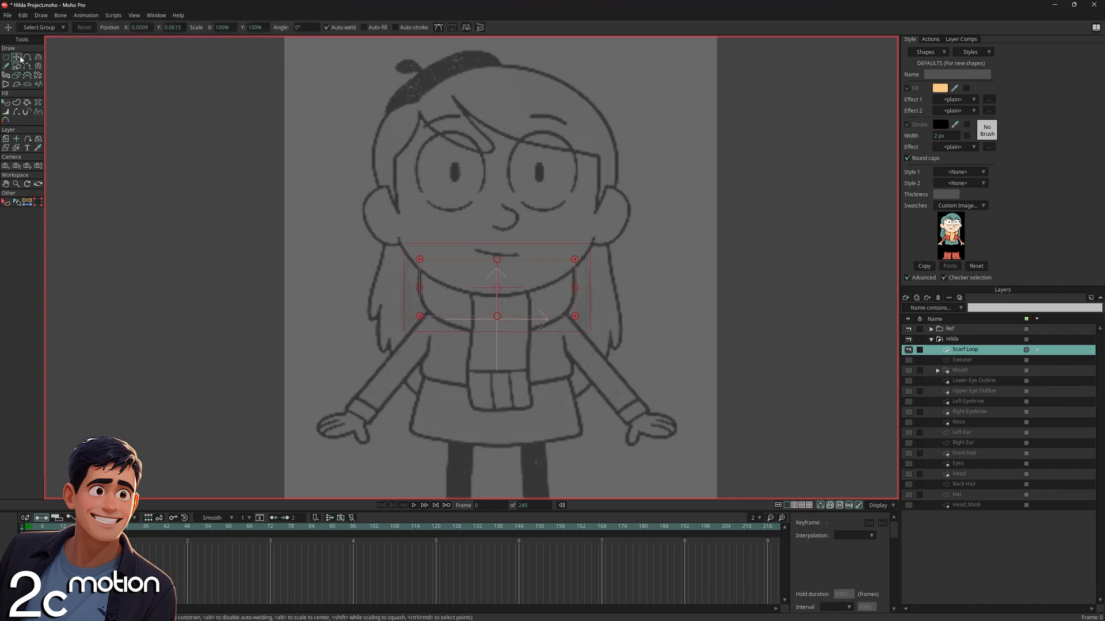
left_click(140, 27)
type("0")
key("Return")
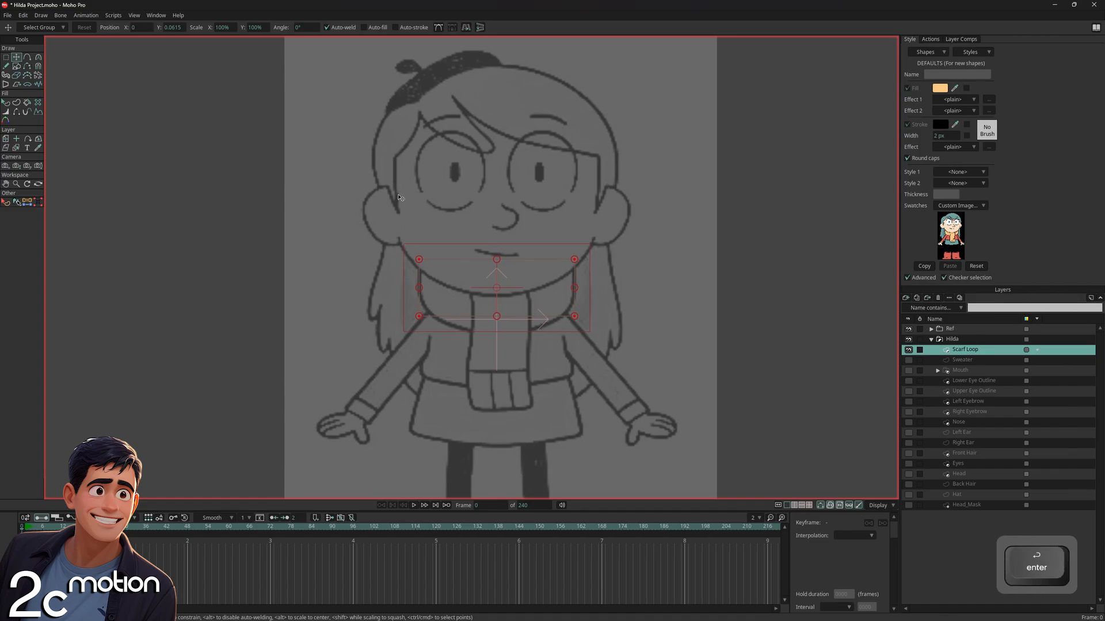
Select the two bottom corner points of the scarf loop rectangle and move them up to where the sketched sides start curving
key("alt")
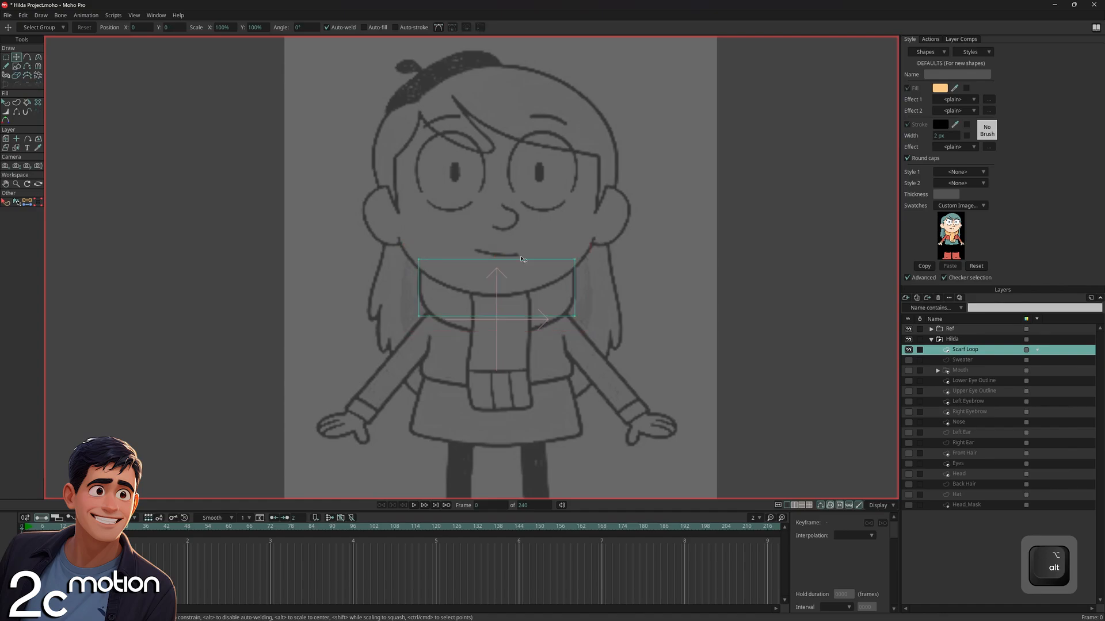
key("g")
left_click_drag(398, 300, 594, 335)
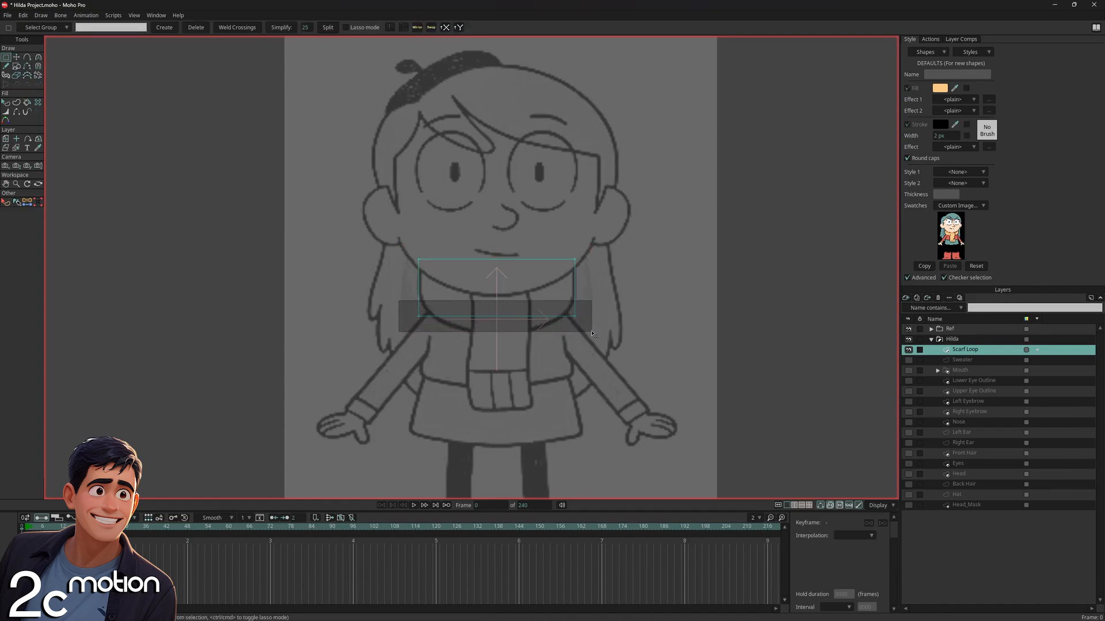
key("t")
left_click_drag(522, 322, 522, 305)
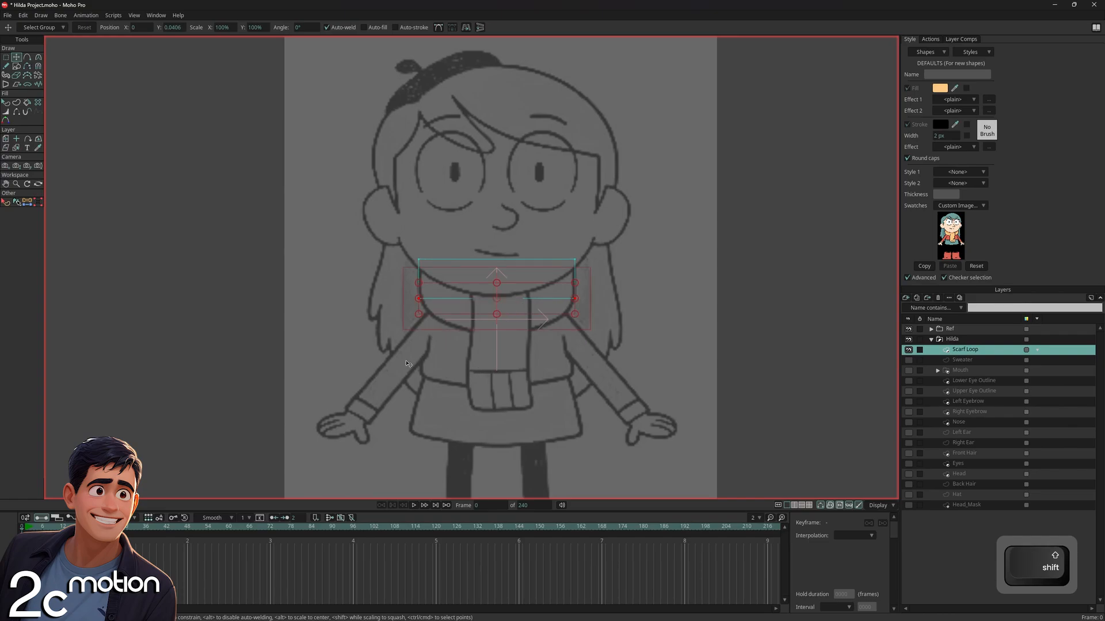
Split the scarf loop's bottom edge, pull the new midpoint down to the sketch line, and curve it into a round arc
key("g")
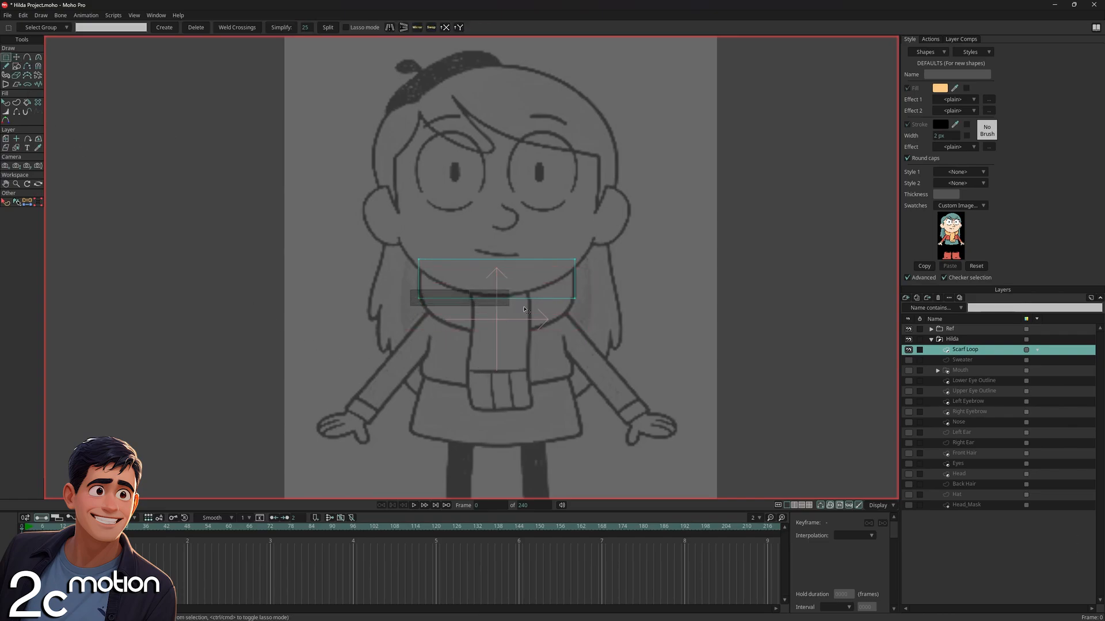
left_click(329, 31)
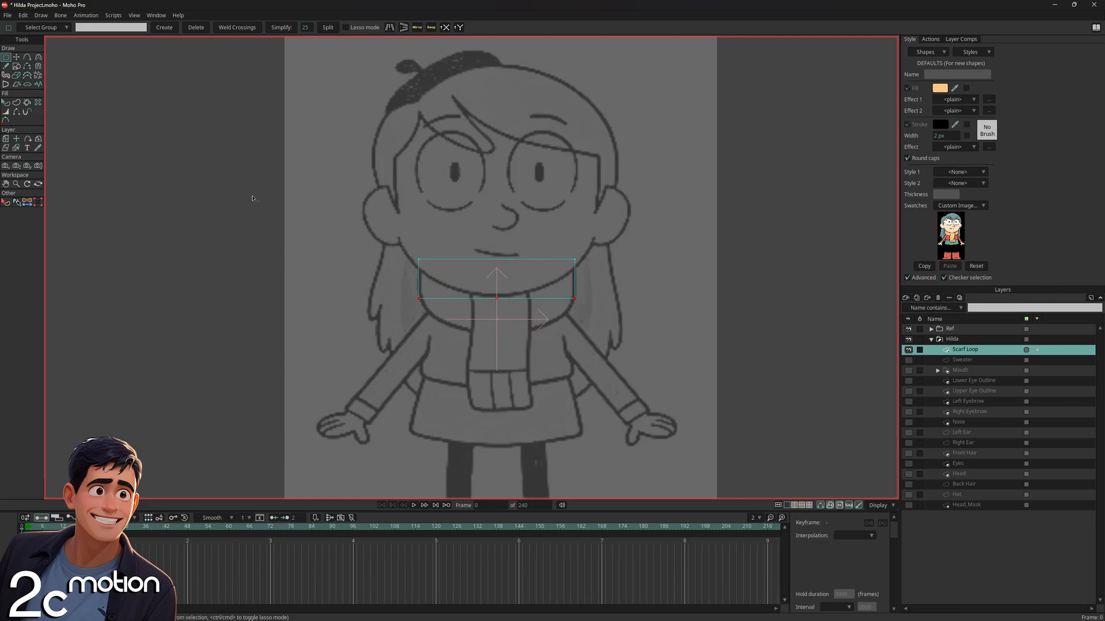
key("t")
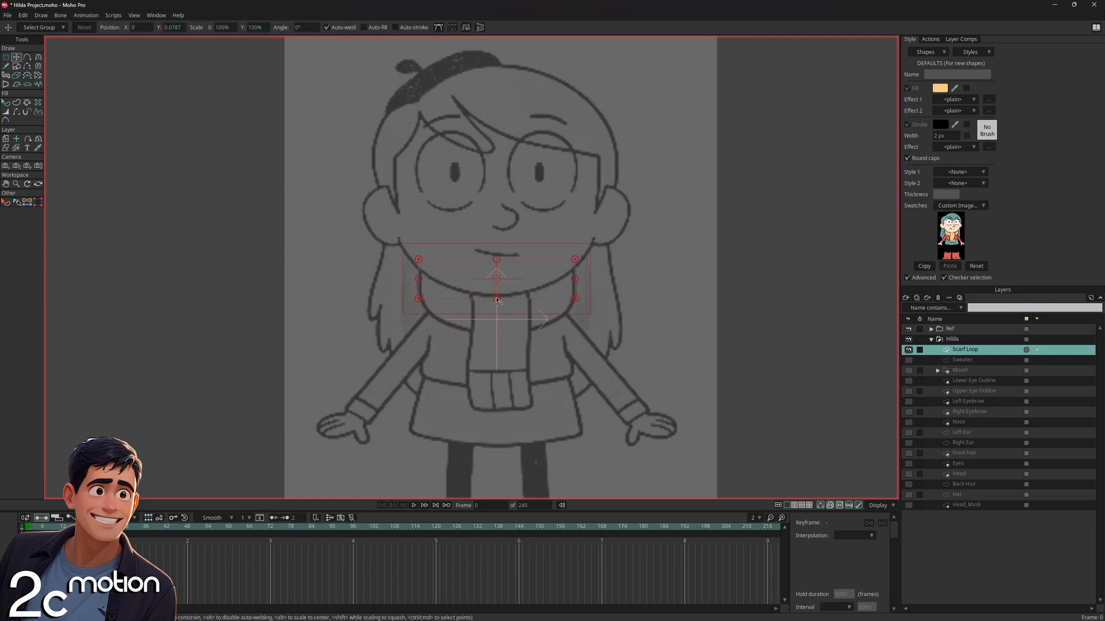
left_click_drag(498, 301, 500, 336)
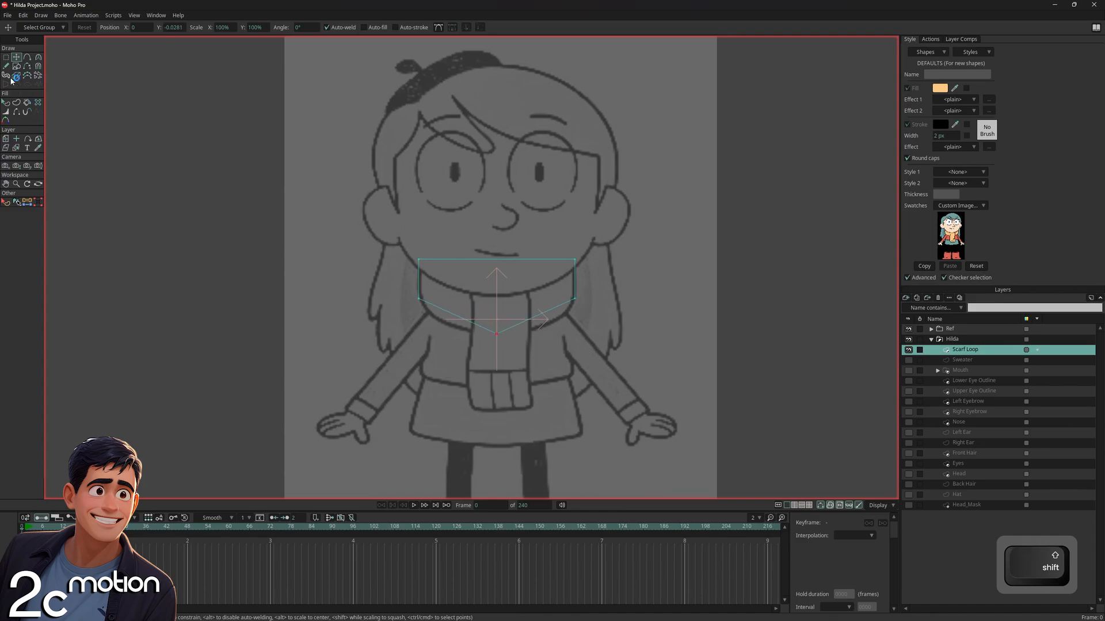
key("c")
left_click_drag(498, 337, 565, 339)
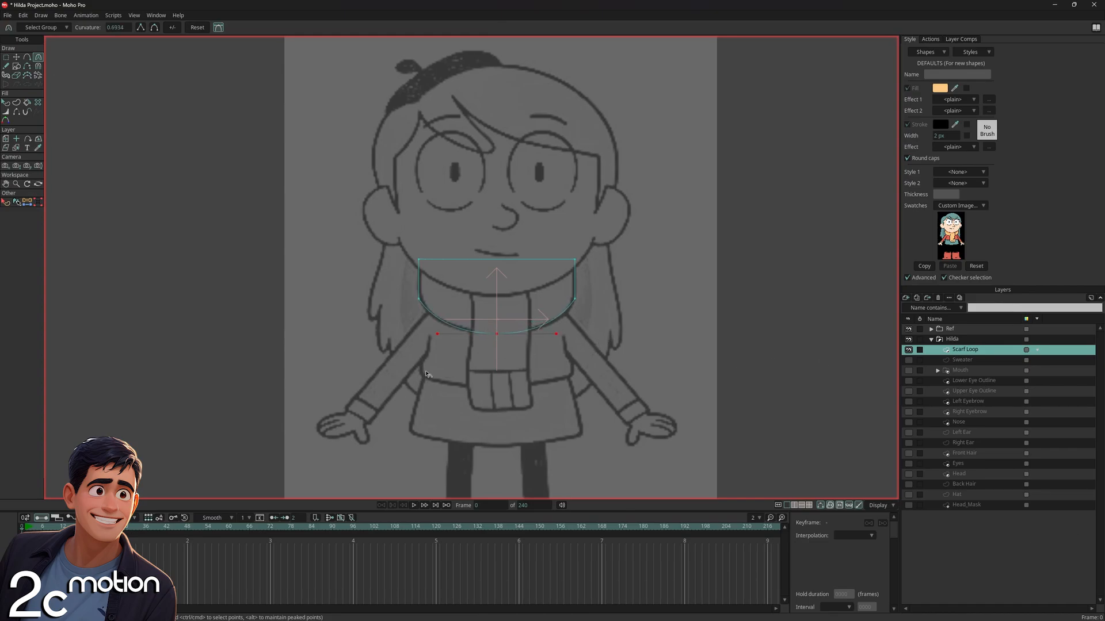
Narrow the scarf loop's top edge slightly and curve the corner points on both sides to match the sketched outline
left_click(6, 57)
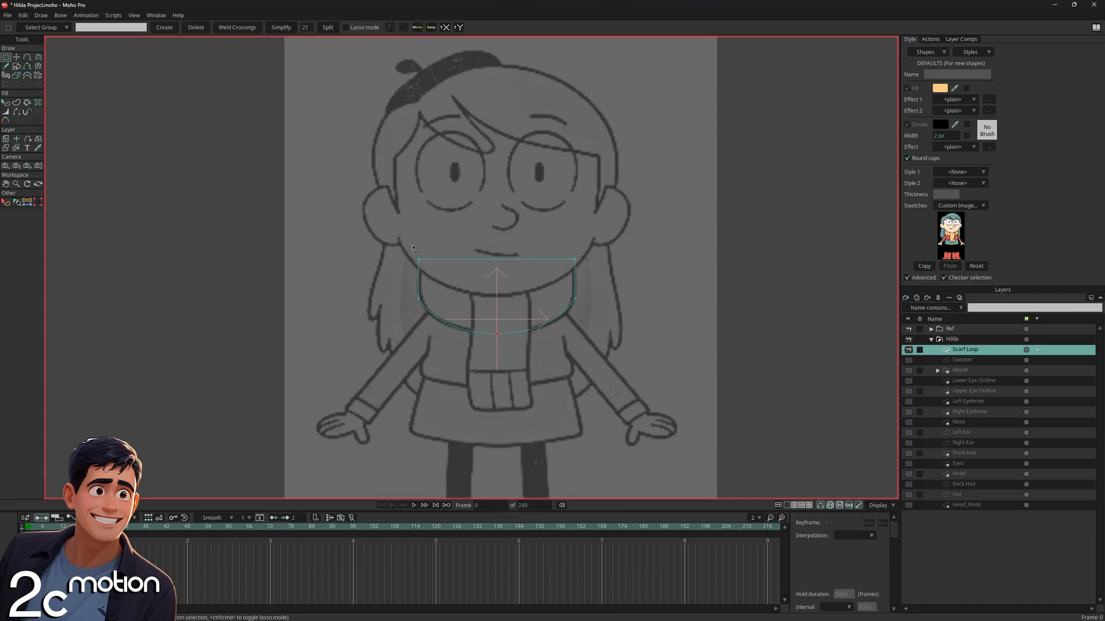
left_click(16, 57)
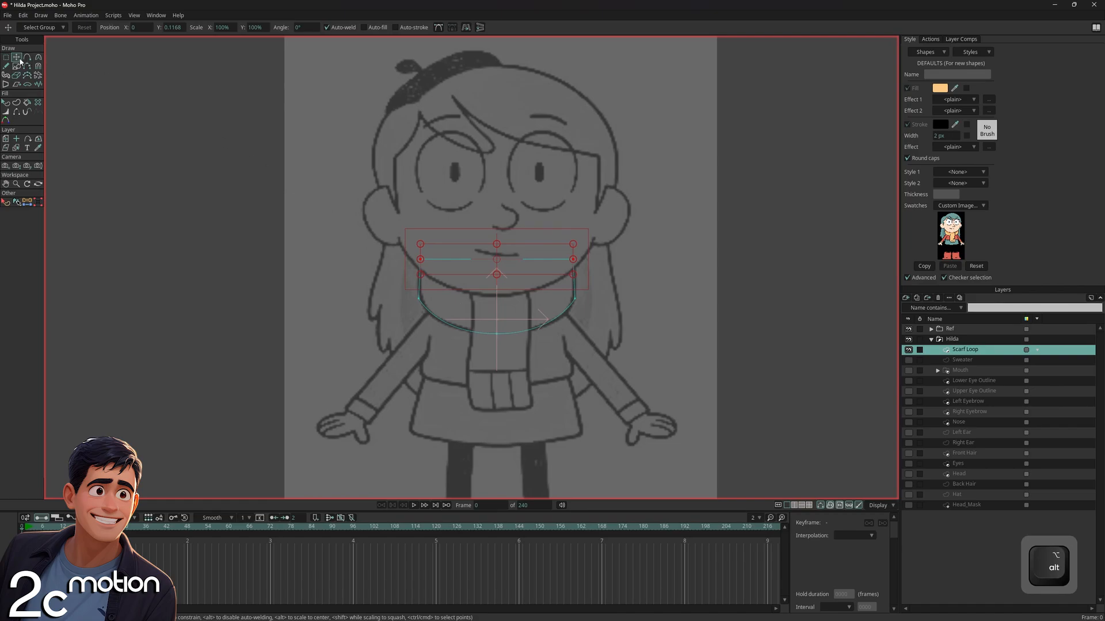
key("c")
left_click(420, 298)
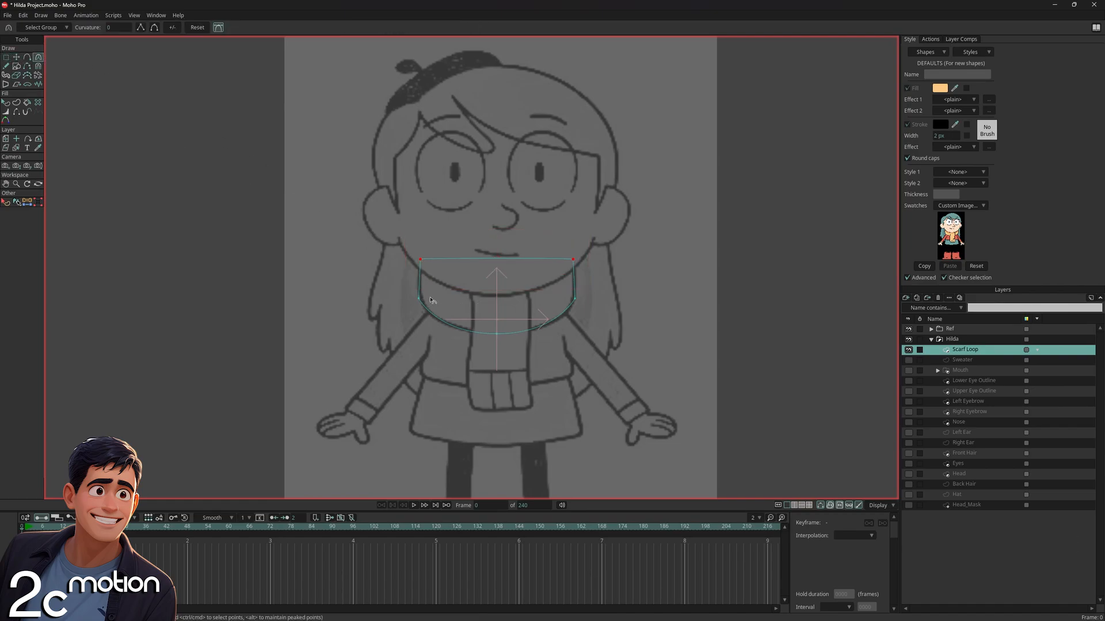
key("g")
key("c")
left_click(575, 298)
left_click(17, 57)
left_click(401, 234)
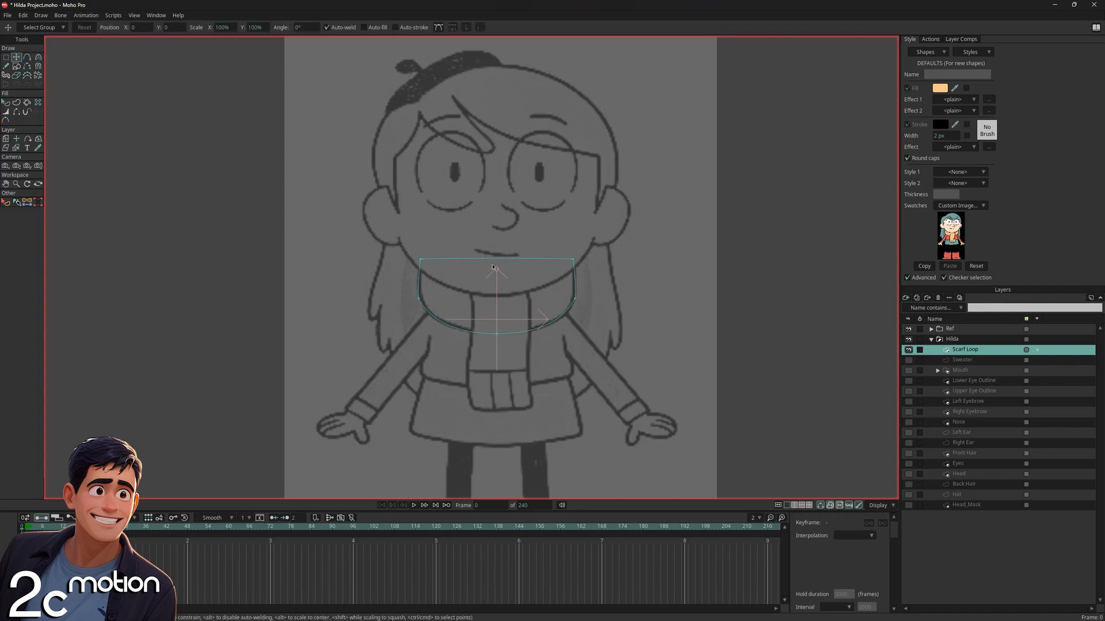
key("c")
left_click(418, 297)
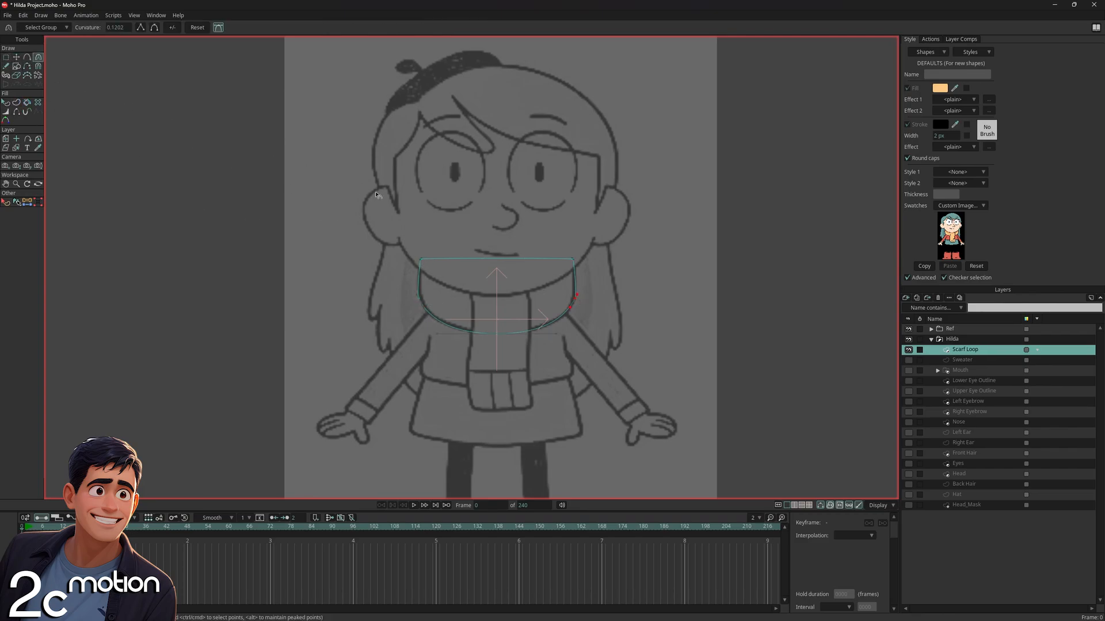
left_click(18, 57)
Set the Scarf Loop layer's masking to "Don't mask this layer"
double_click(996, 350)
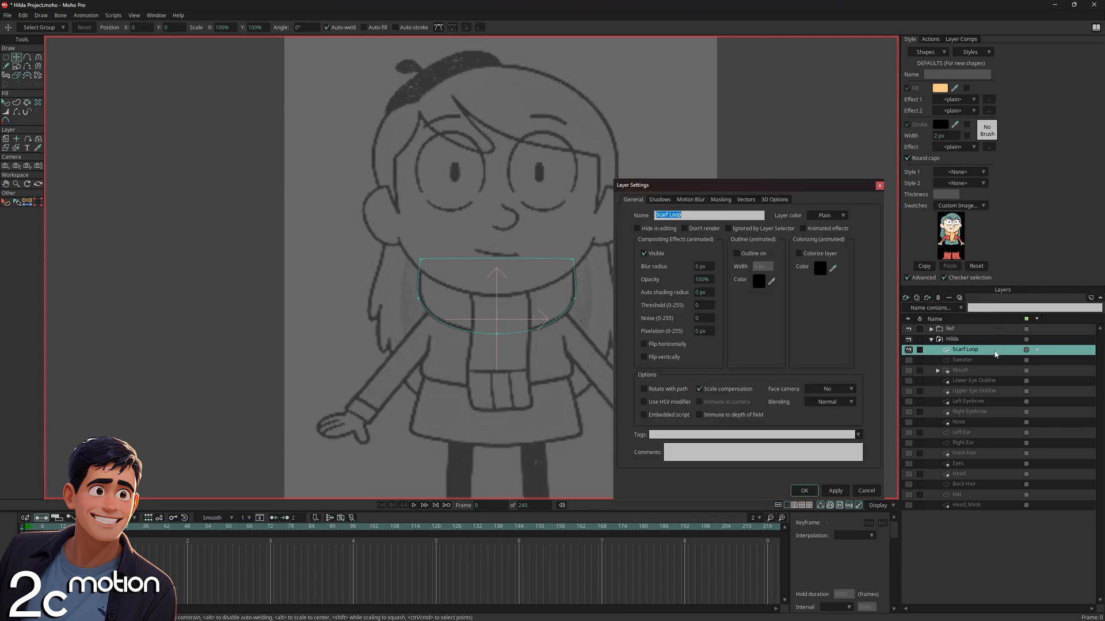
left_click(721, 200)
left_click(717, 241)
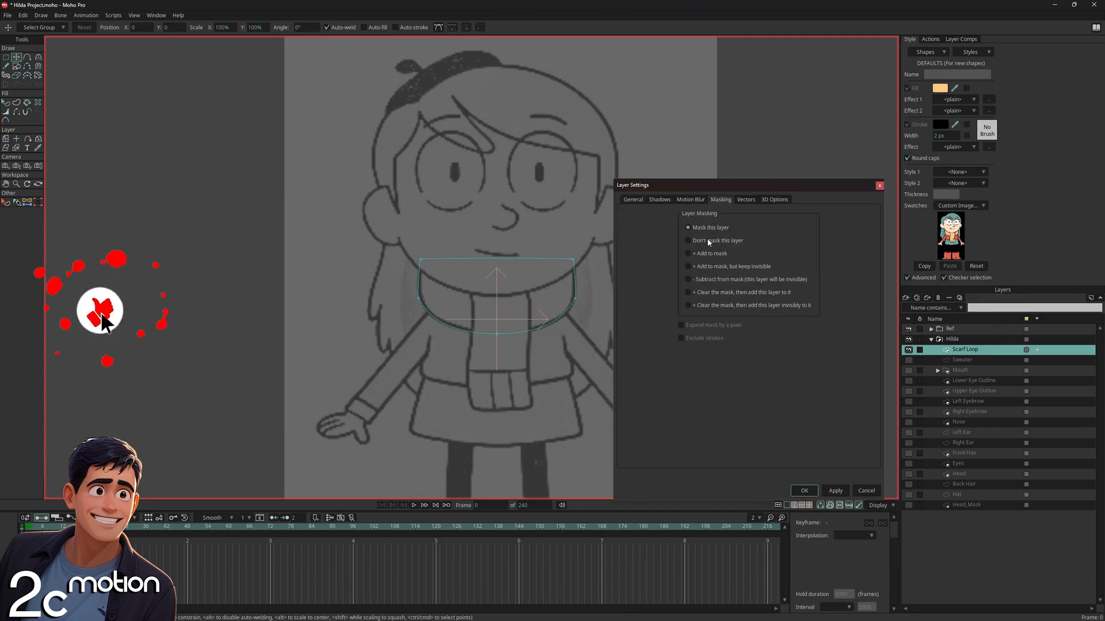
left_click(802, 491)
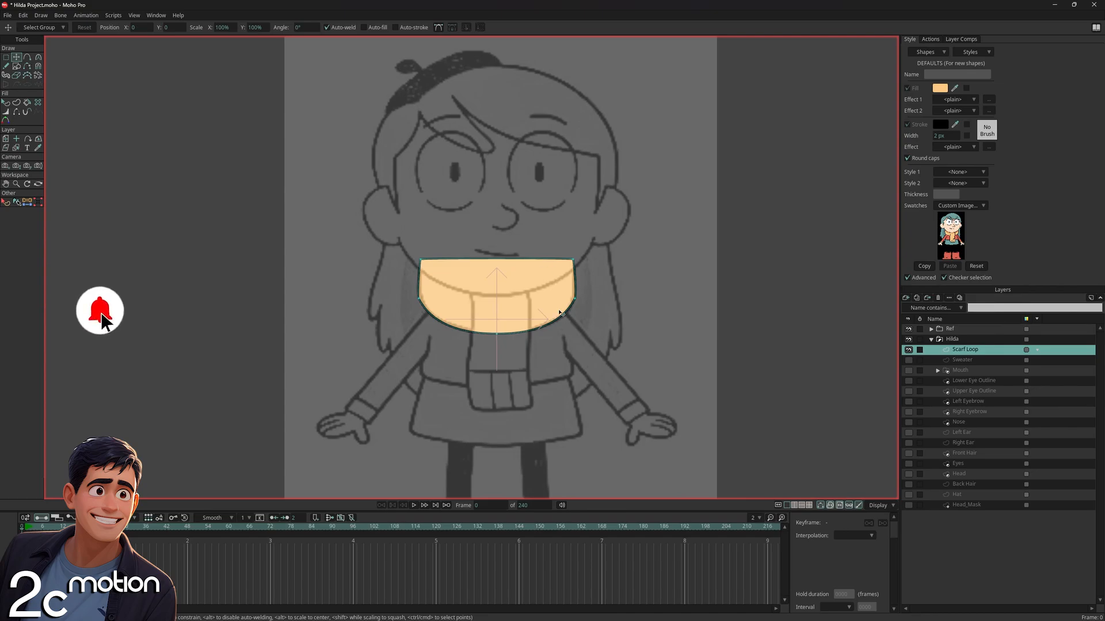
Hide the Scarf Loop layer and add a new vector layer above it named "Scarf Front"
left_click(908, 349)
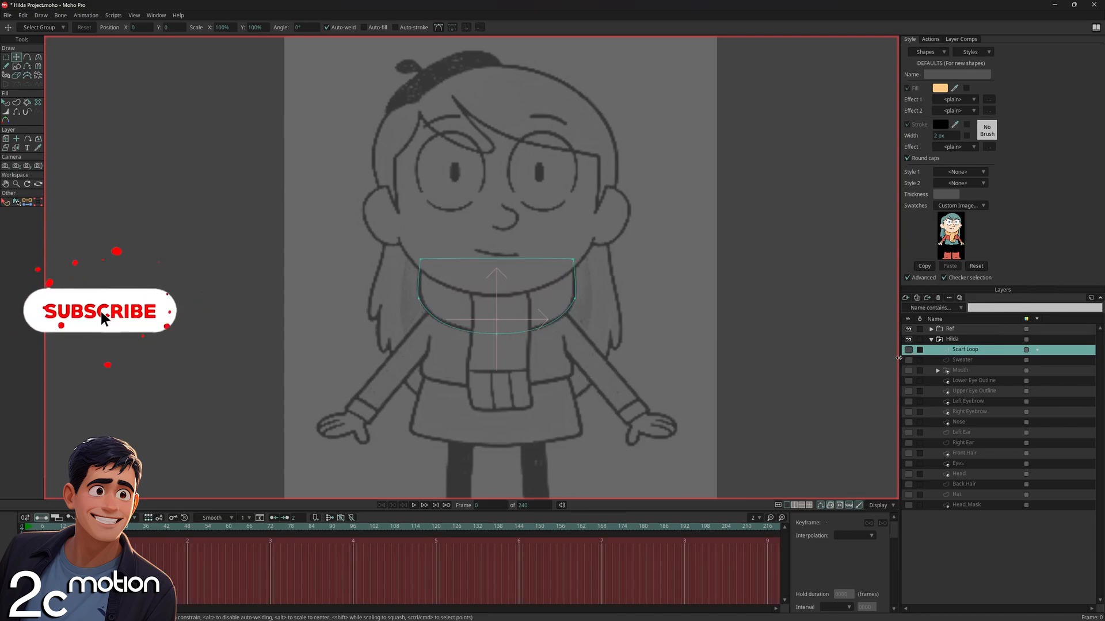
left_click(906, 298)
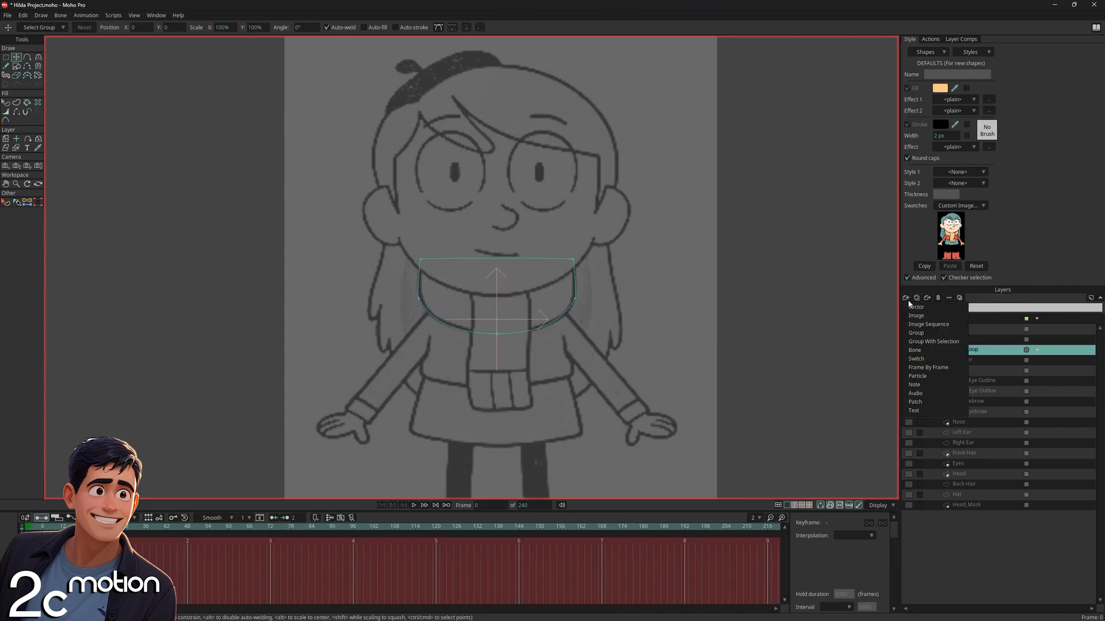
left_click(918, 309)
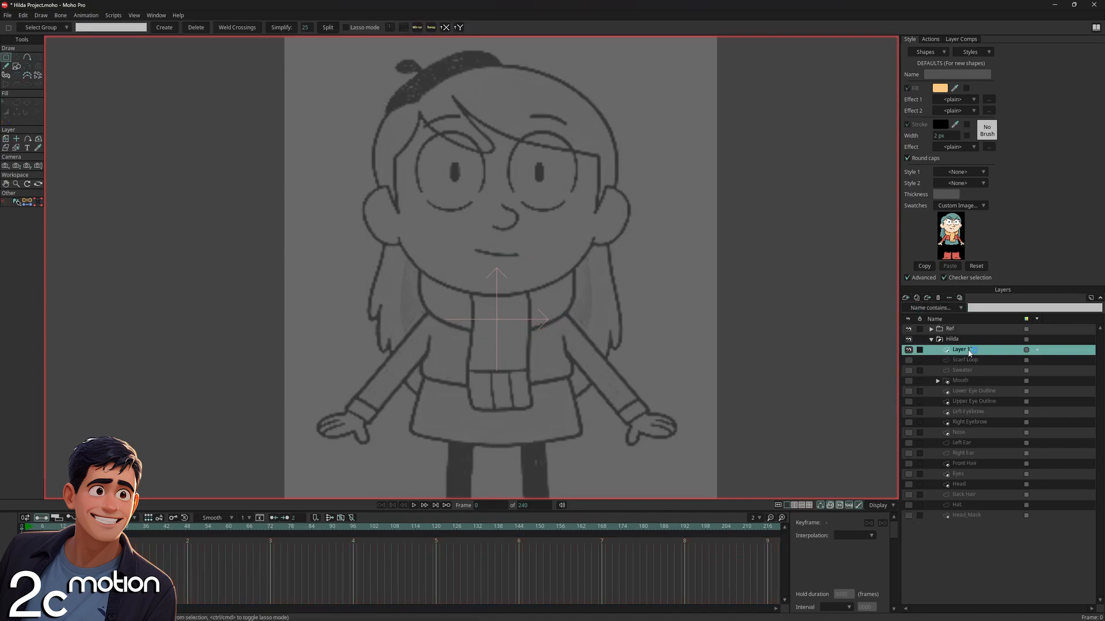
double_click(979, 352)
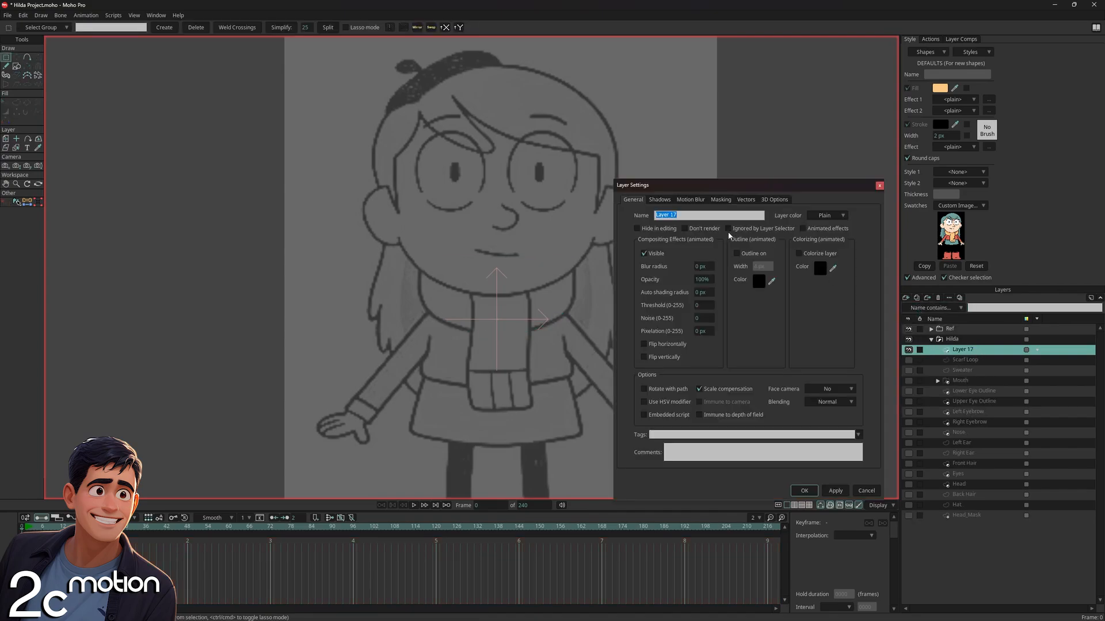
type("S")
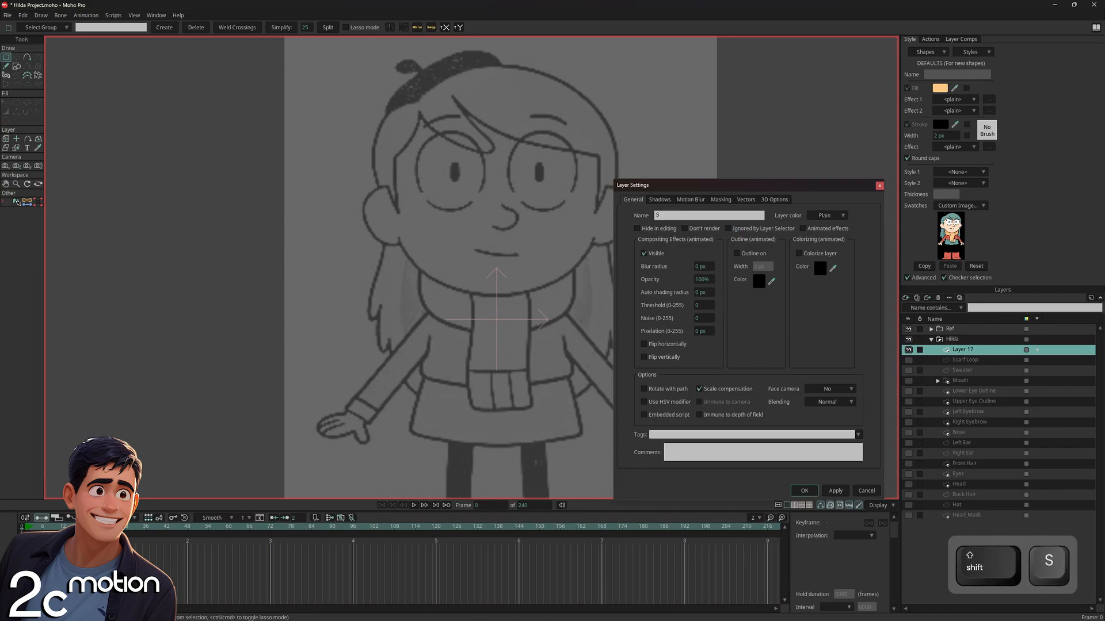
type("carf Front")
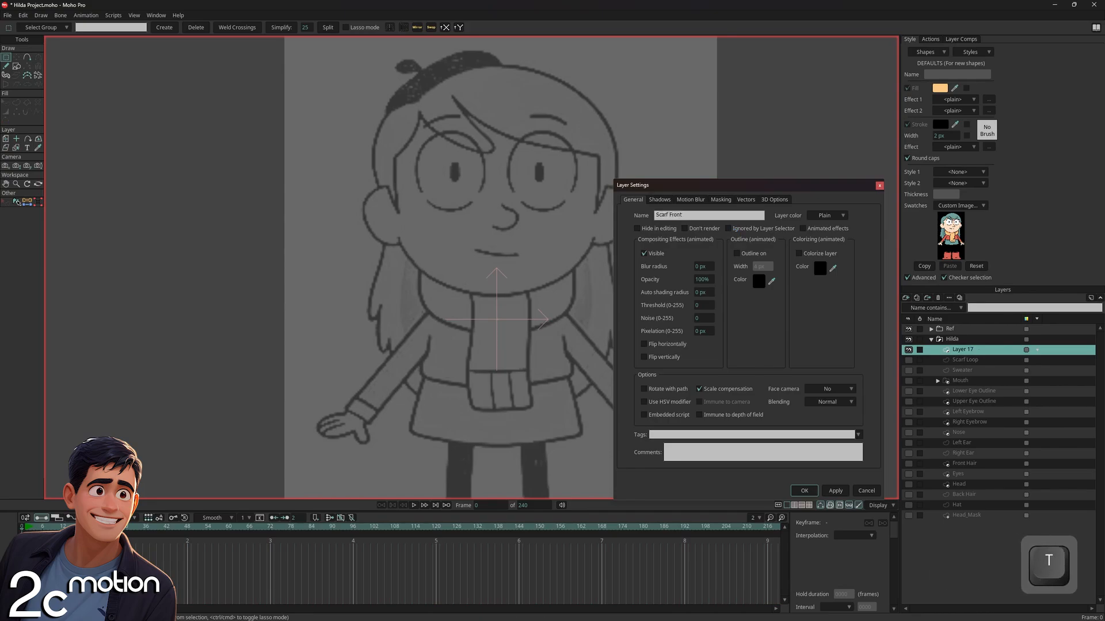
key("Return")
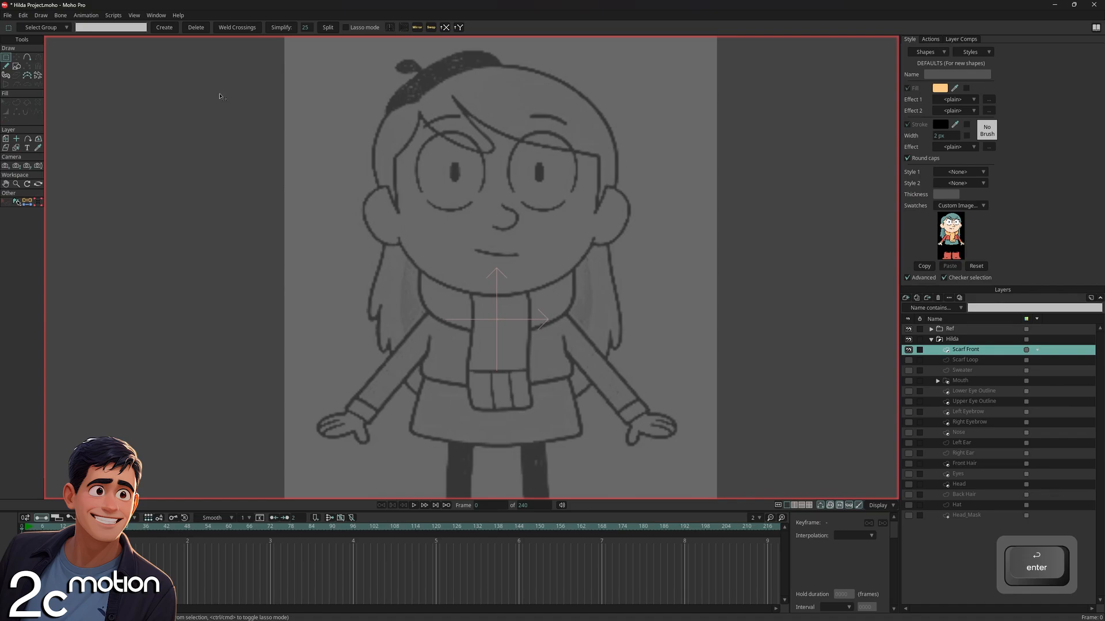
Draw a rectangle over the hanging front part of the scarf and centre it at X position 0
left_click(17, 66)
left_click(94, 29)
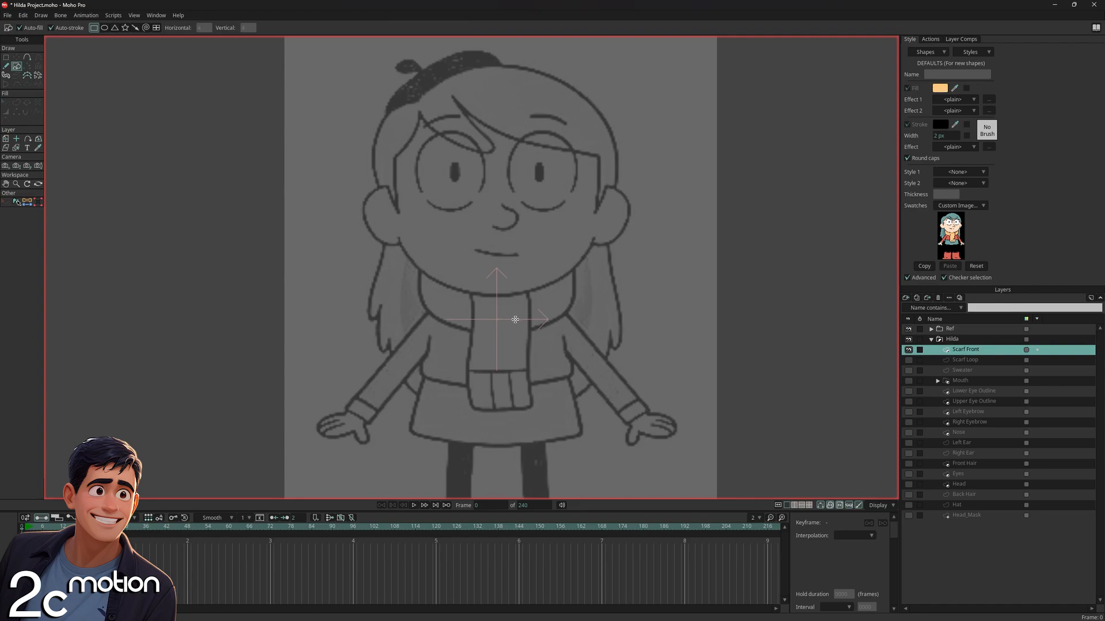
mouse_move(468, 279)
left_mouse_down()
mouse_move(522, 347)
mouse_move(534, 411)
left_mouse_up()
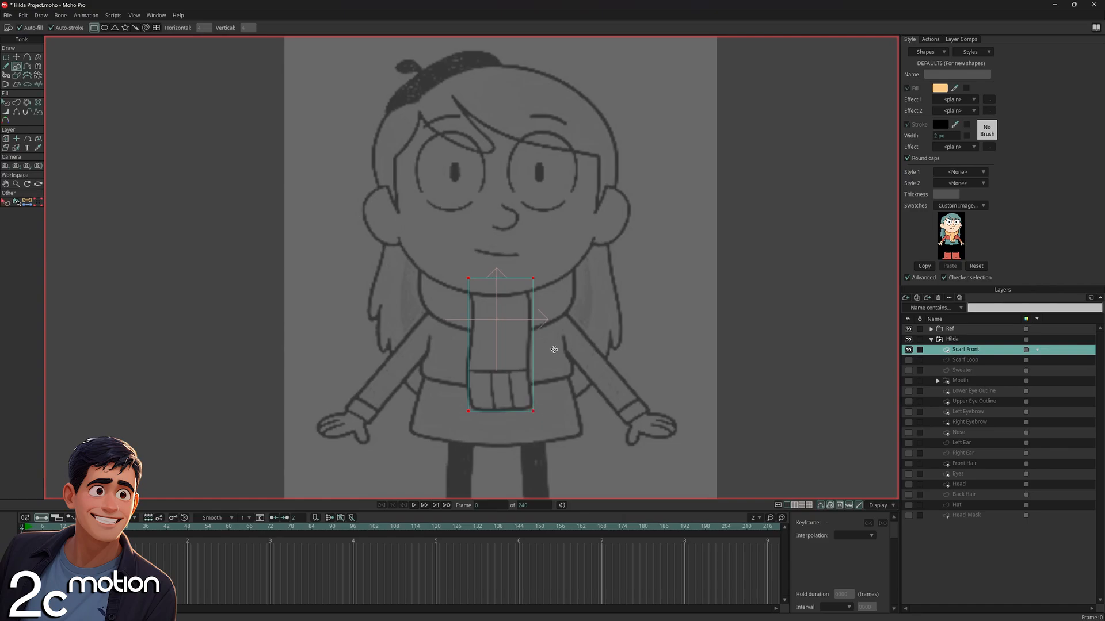
left_click(17, 57)
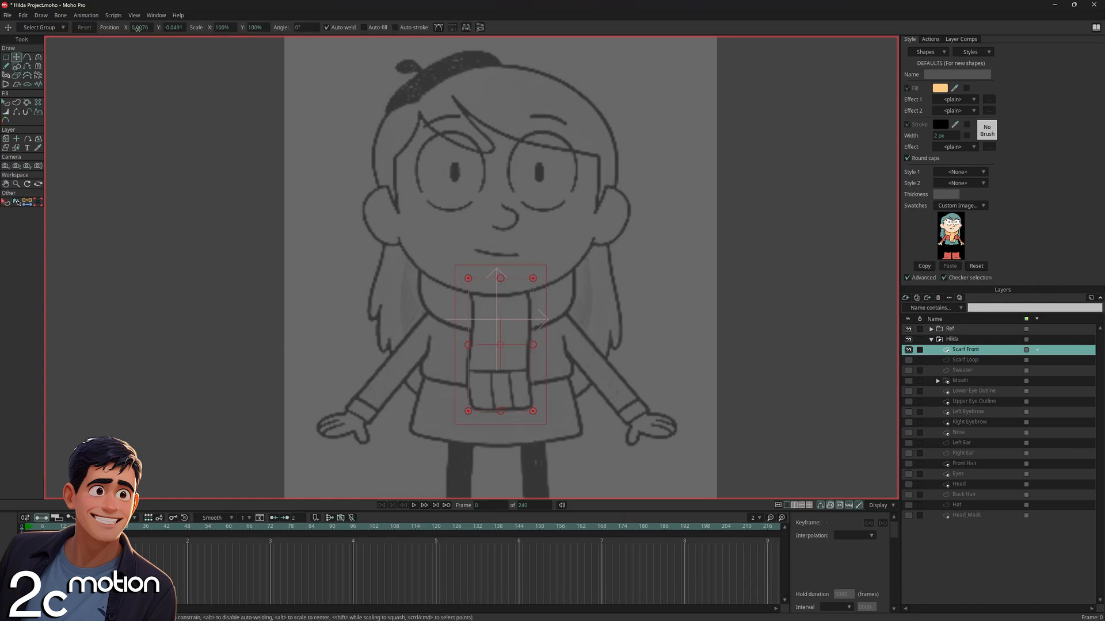
key("Return")
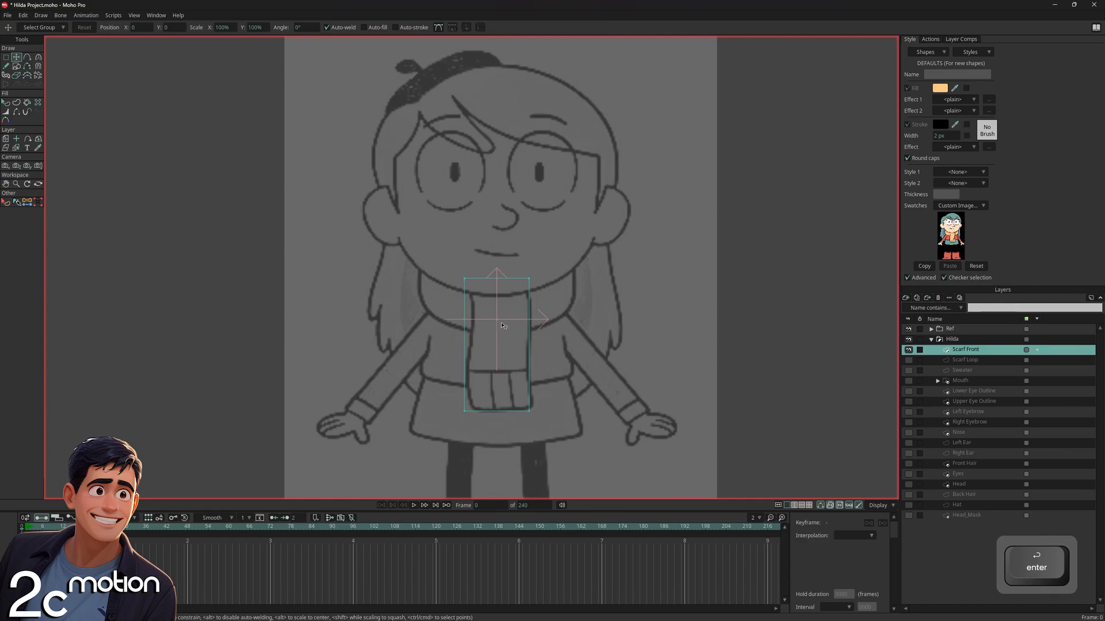
Adjust the width of the Scarf Front rectangle so both sides line up with the sketched scarf edges
scroll(477, 360, "up", 1)
left_click(462, 347)
left_click_drag(462, 344, 468, 343)
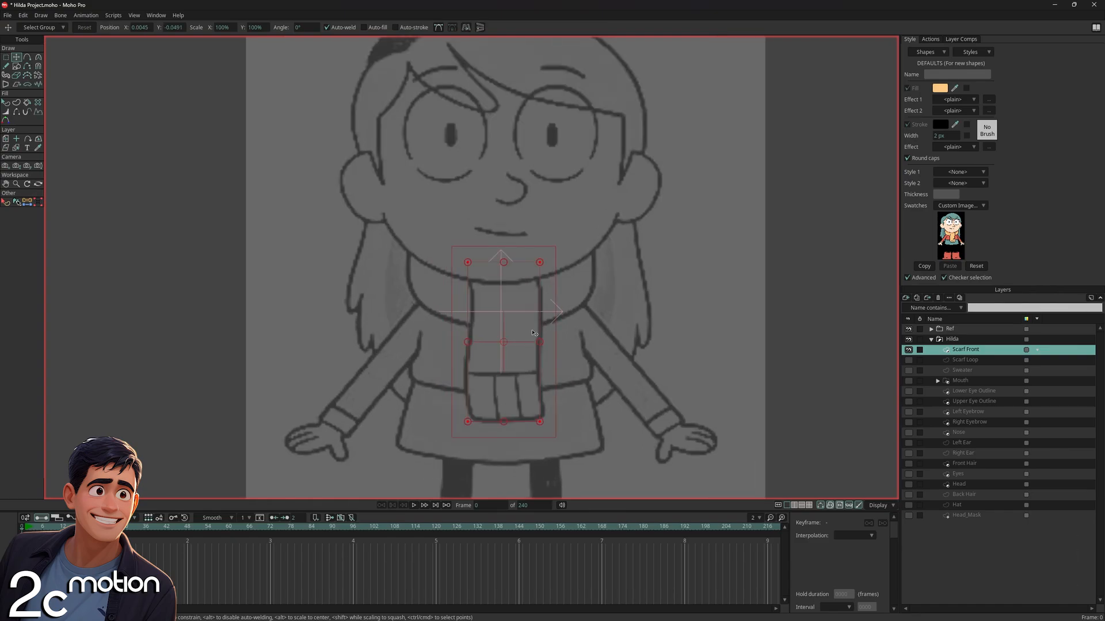
left_click_drag(539, 343, 540, 344)
Split the Scarf Front rectangle's edges to add points, including extra ones on both sides, and move the lower side pair up to the fringe line
left_click(7, 57)
key("ctrl+z")
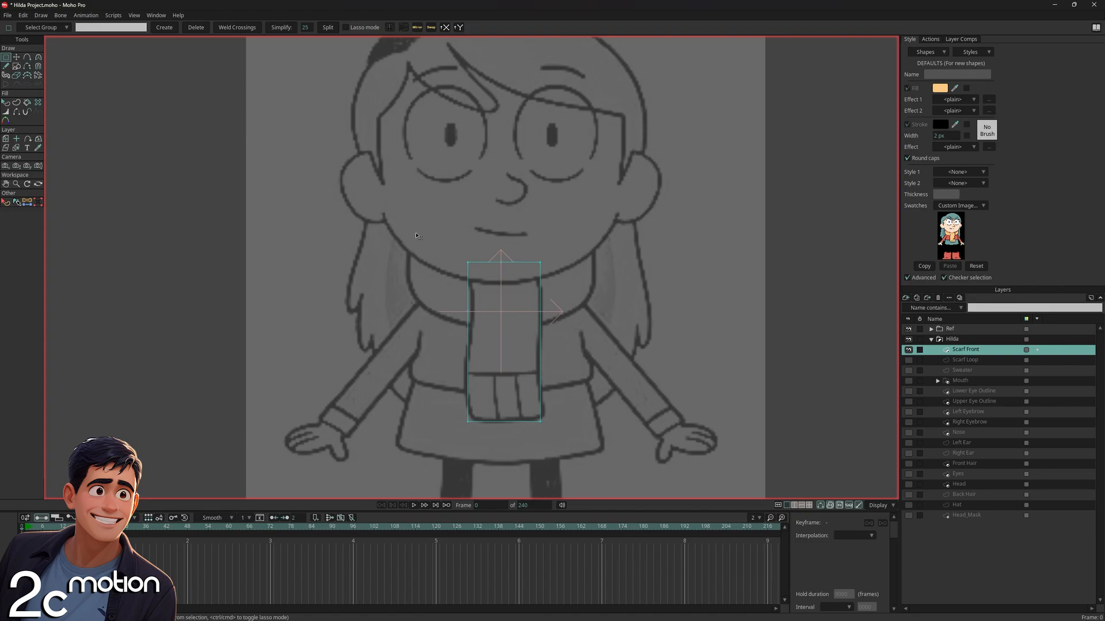
left_click_drag(416, 228, 553, 433)
left_click_drag(439, 239, 476, 442)
left_click_drag(562, 251, 525, 433)
left_click_drag(442, 382, 558, 395)
key("t")
left_click_drag(493, 386, 470, 372)
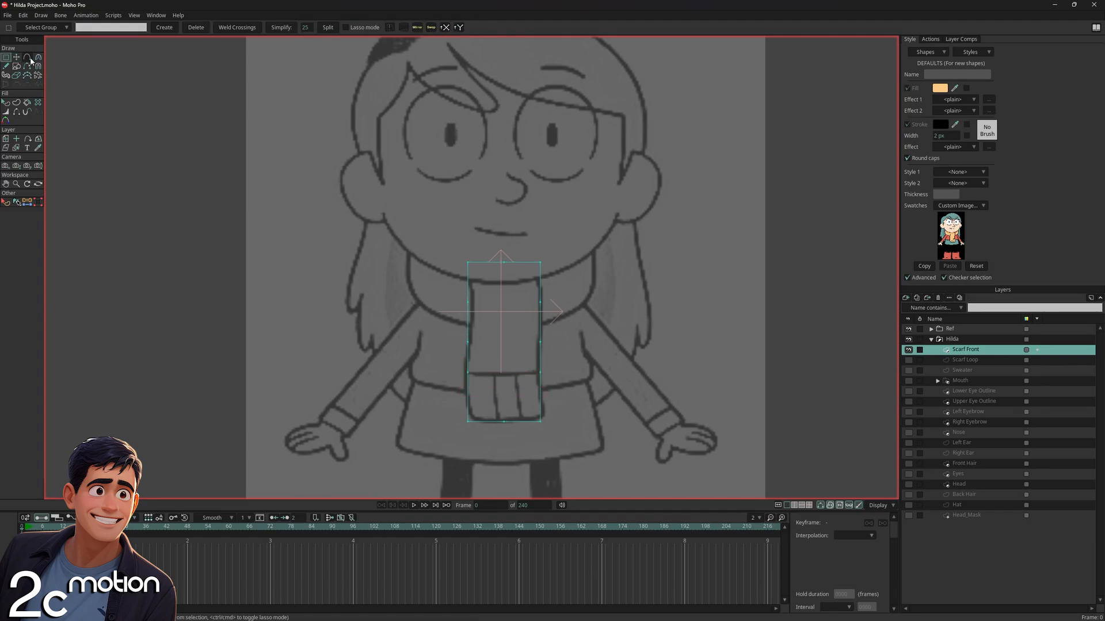
Draw a horizontal line across the scarf at the fringe level, joining both side points, and centre its middle point at X position 0
left_click(28, 57)
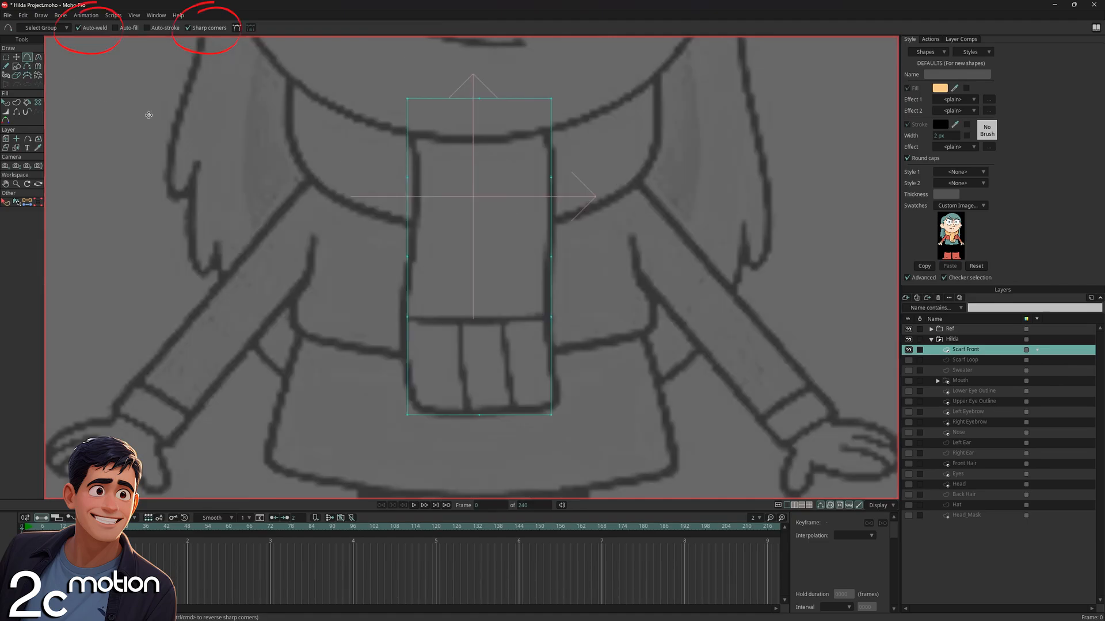
left_click_drag(407, 317, 551, 317)
left_click(5, 58)
left_click_drag(385, 315, 482, 326)
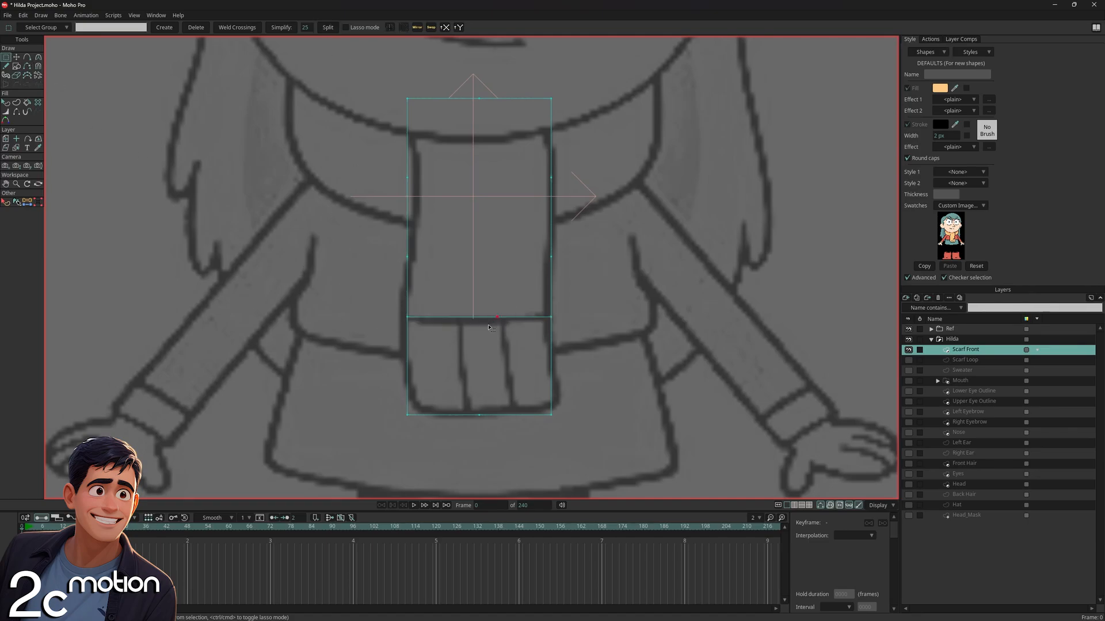
left_click(17, 57)
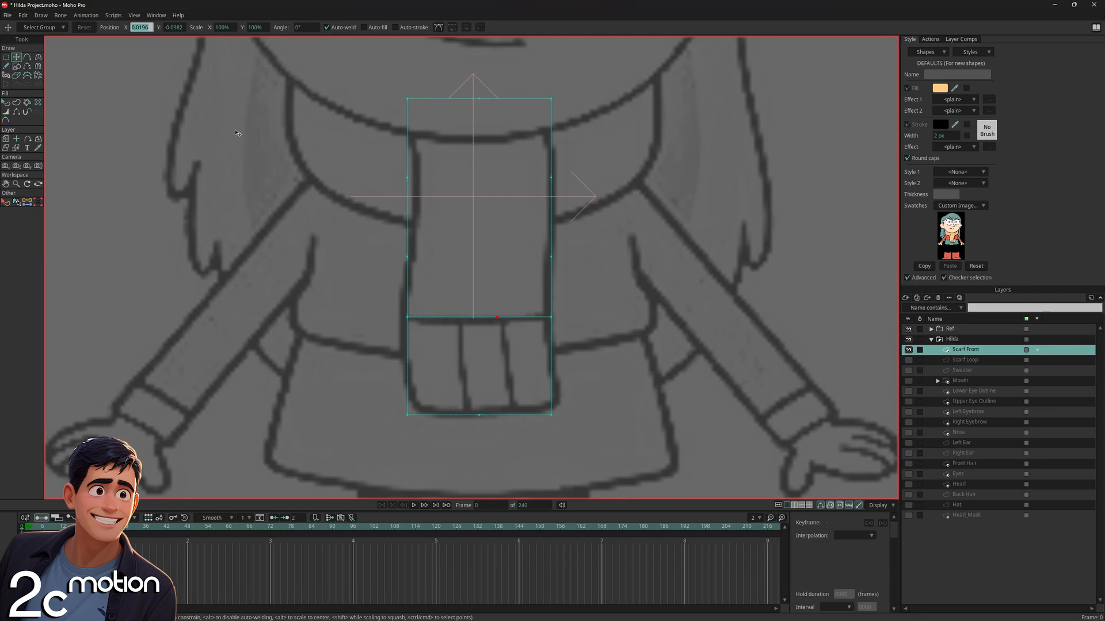
key("g")
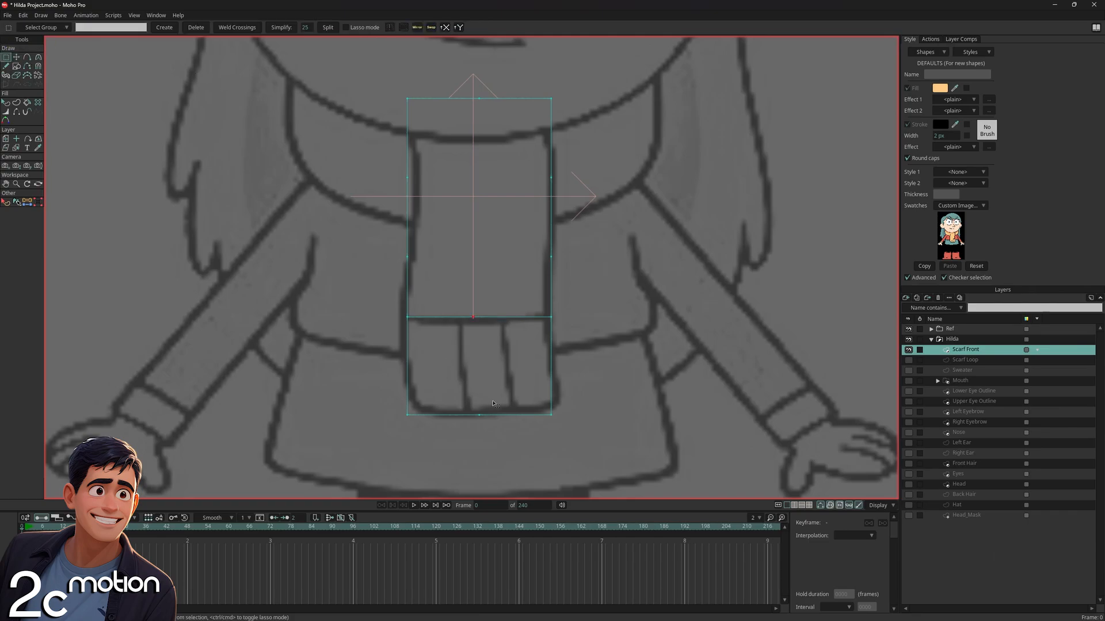
Centre the middle point of the scarf's bottom edge at X position 0
left_click(16, 58)
left_click(143, 27)
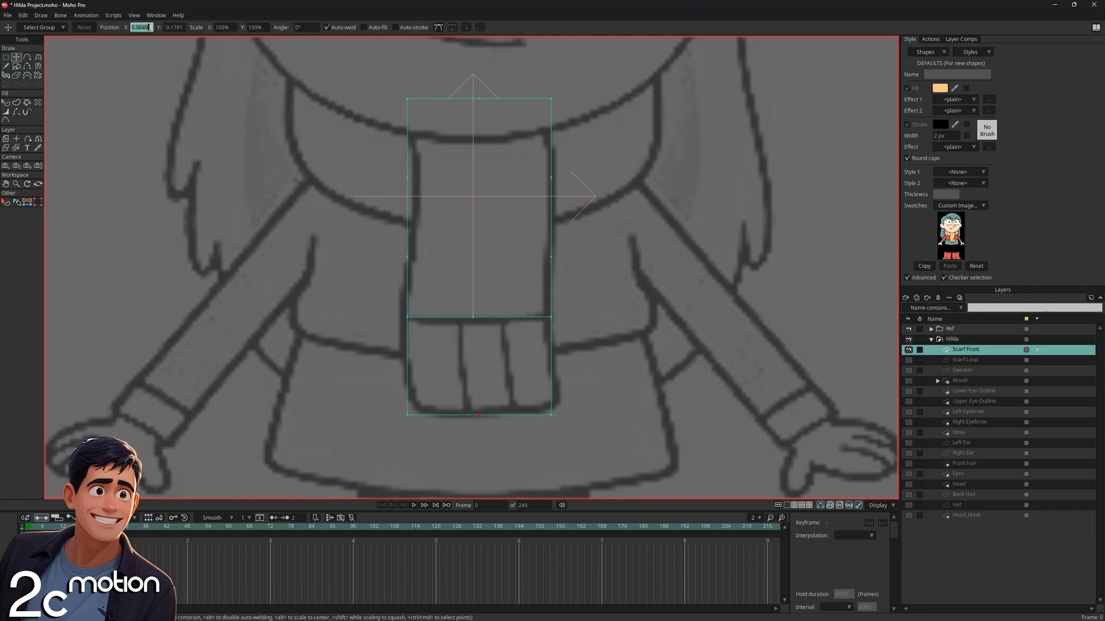
key("g")
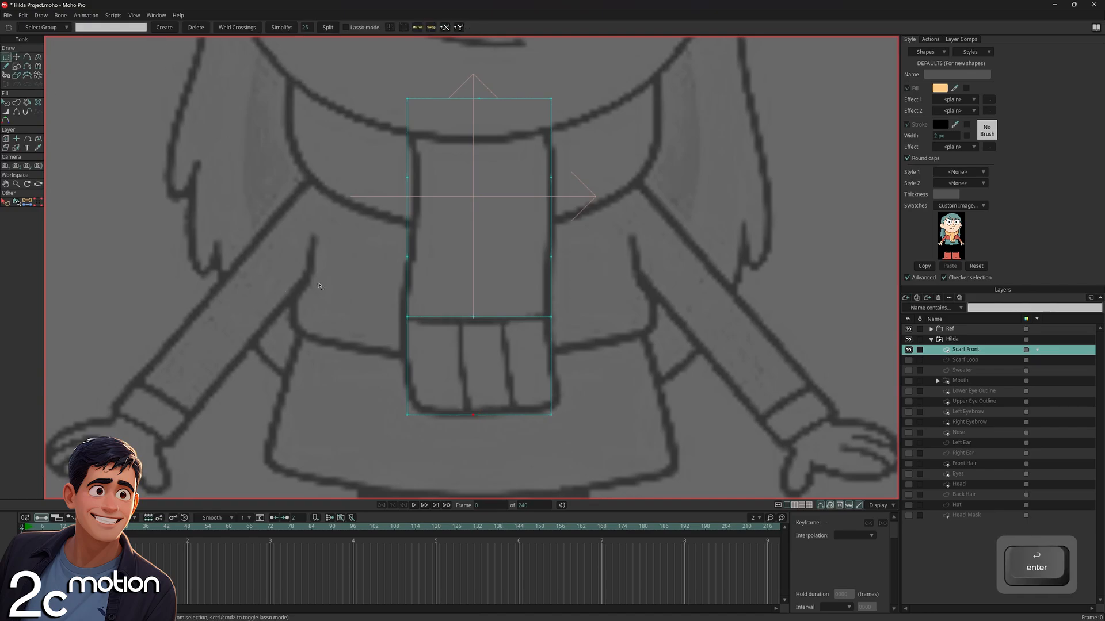
key("ctrl+z")
key("ctrl+z")
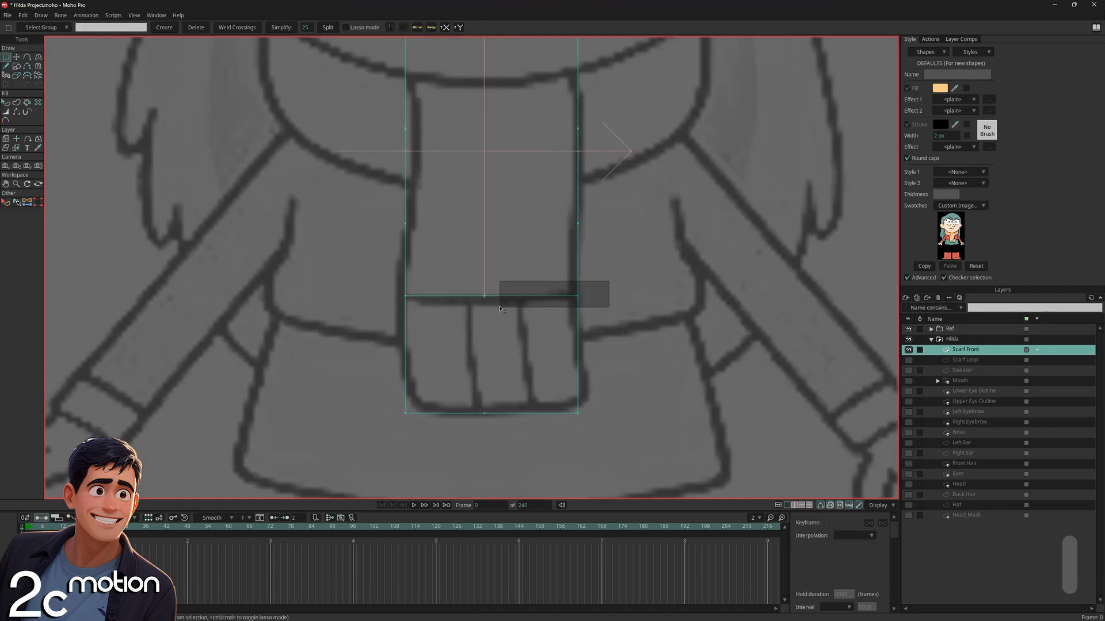
Split the left halves of the fringe line and the bottom edge to add one point on each
left_click_drag(490, 278, 390, 315)
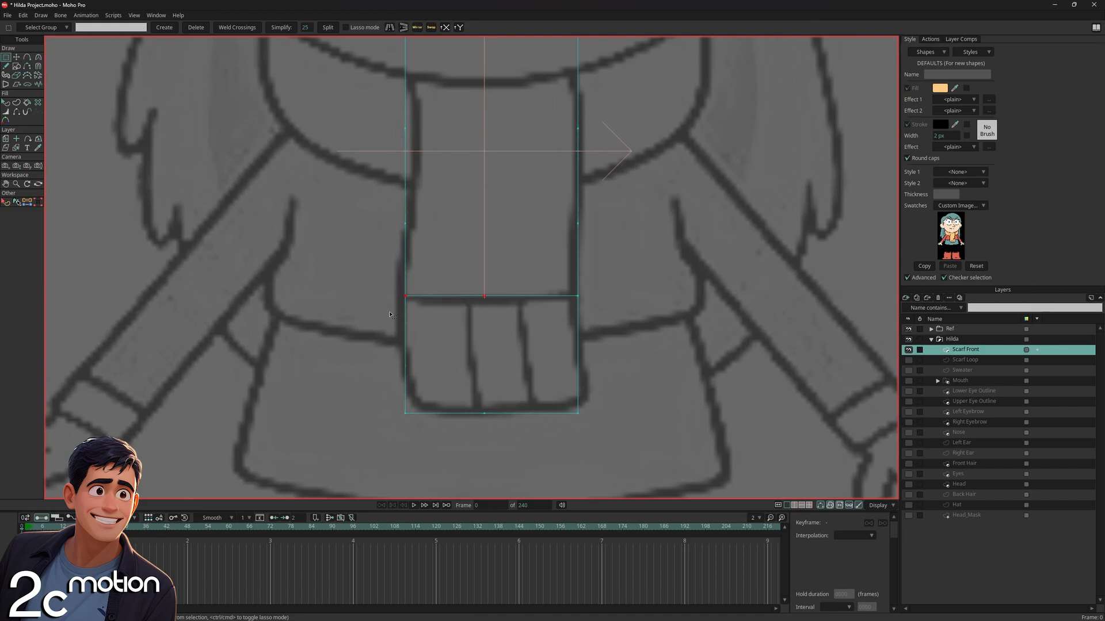
left_click(324, 27)
left_click_drag(387, 395, 500, 427)
left_click(327, 30)
Move the two pairs of points on the fringe line and bottom edge sideways to line up with the sketched fringe dividers
left_click_drag(528, 274, 479, 422)
key("t")
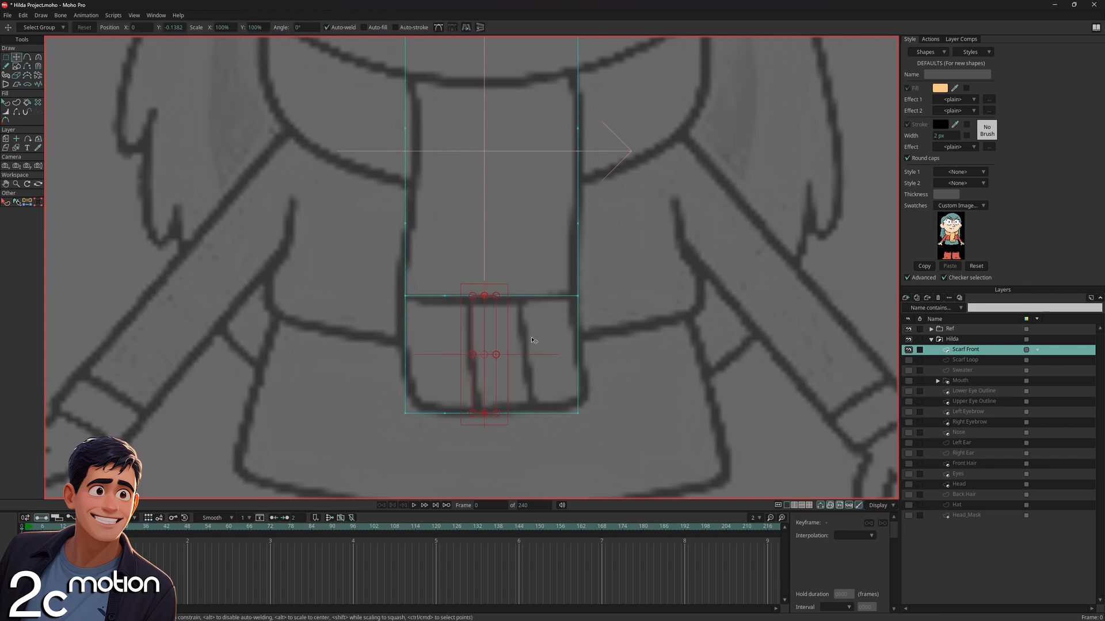
left_click_drag(489, 337, 526, 337)
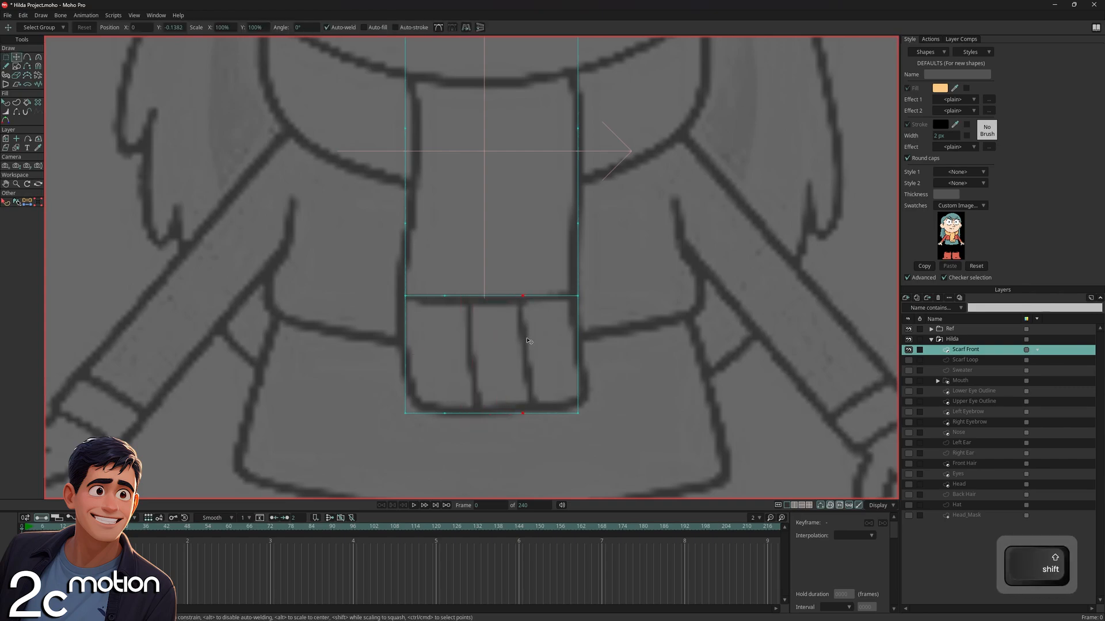
key("g")
left_click_drag(469, 277, 440, 434)
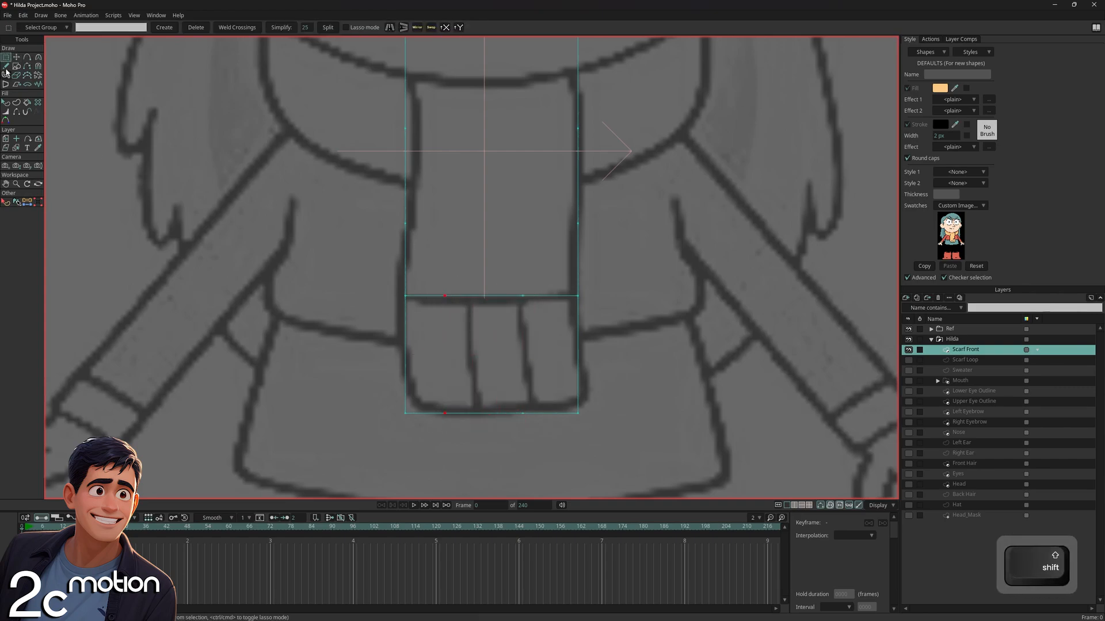
key("t")
left_click_drag(445, 335, 472, 337)
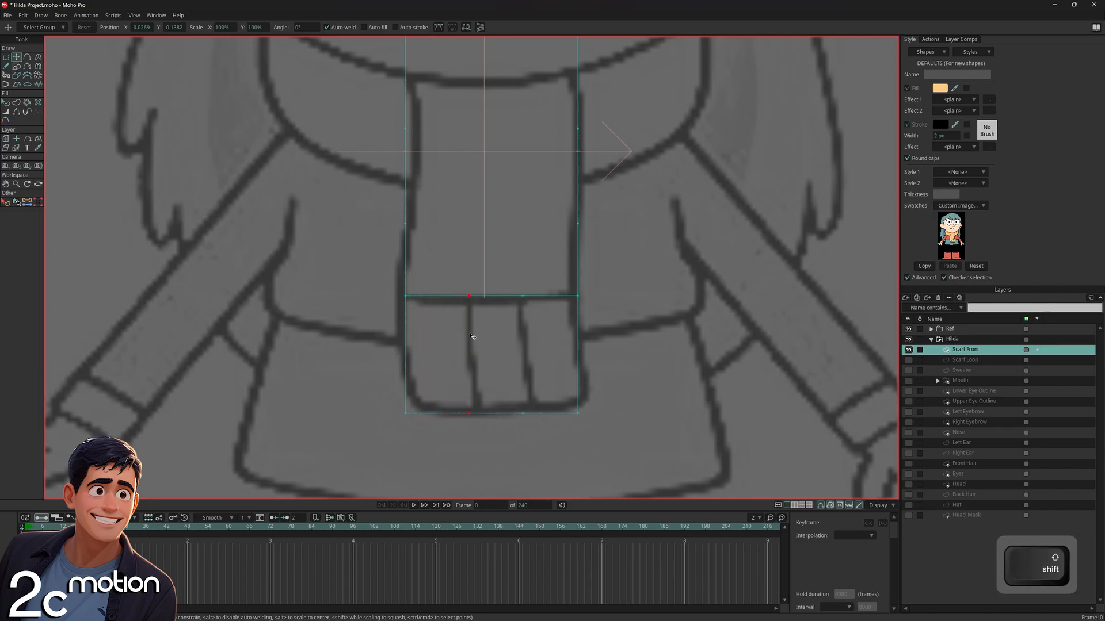
left_click(351, 331)
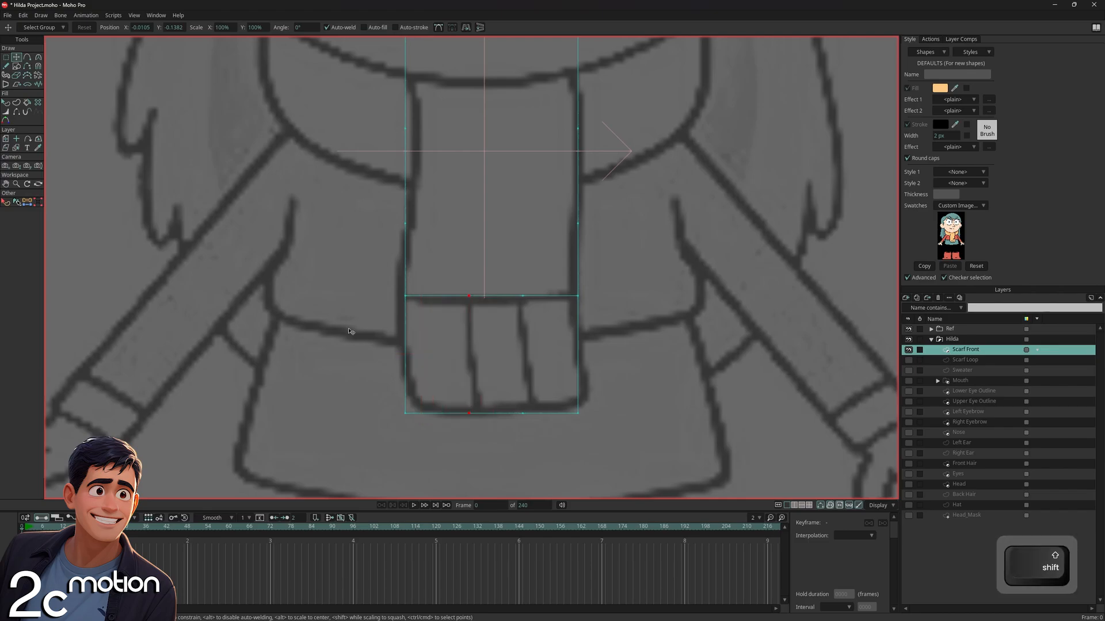
Draw two vertical divider lines from the fringe line to the bottom edge, welded to the aligned point pairs
left_click(28, 57)
left_click_drag(522, 296, 524, 411)
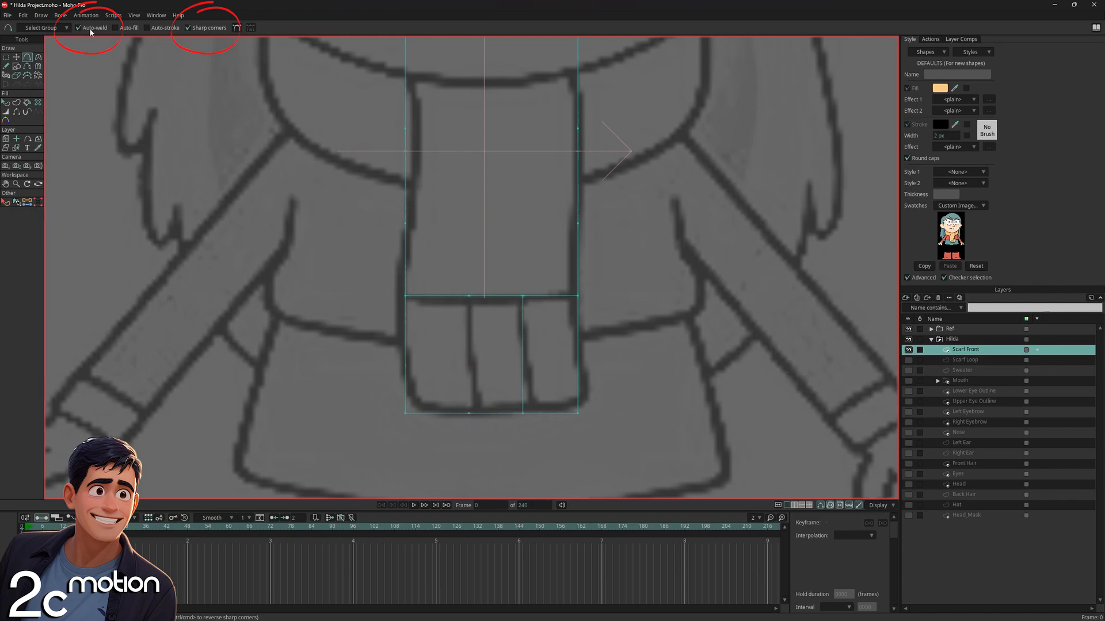
left_click_drag(469, 296, 469, 413)
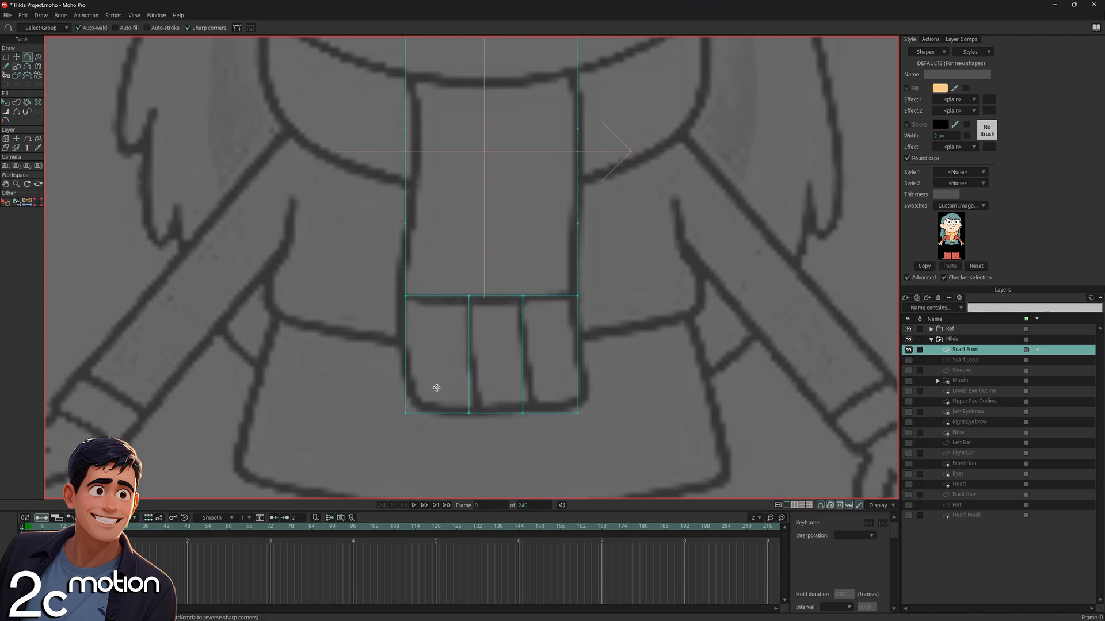
scroll(378, 396, "down", 1)
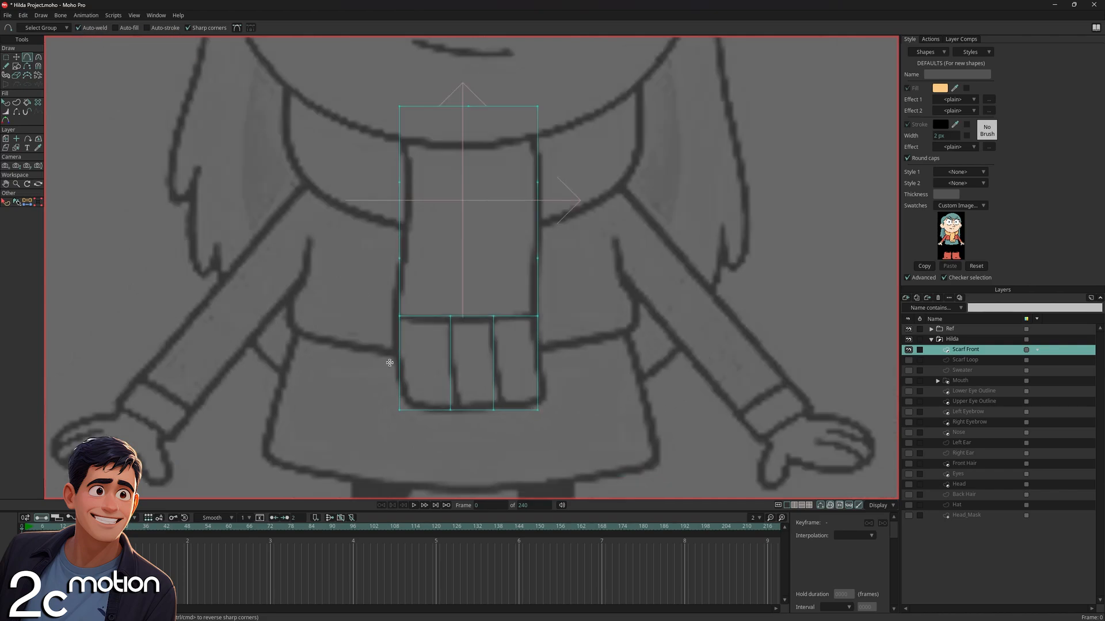
Round the four outer corners of the Scarf Front shape slightly with the Curvature tool
left_click(38, 58)
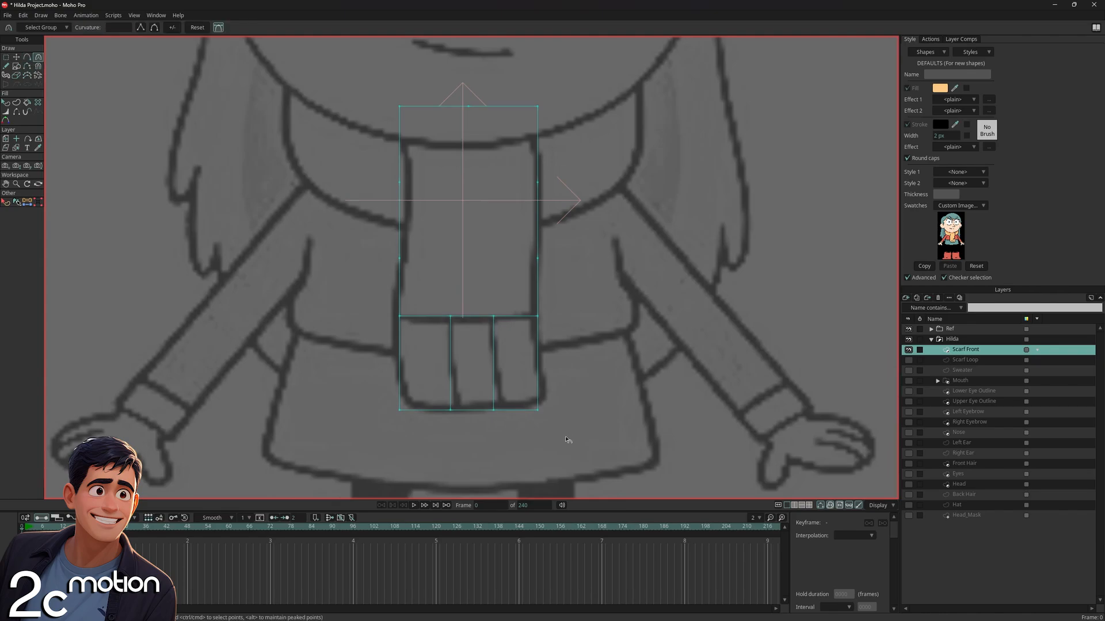
scroll(546, 431, "up", 2)
left_click_drag(536, 408, 633, 378)
left_click_drag(337, 407, 419, 428)
scroll(420, 429, "down", 2)
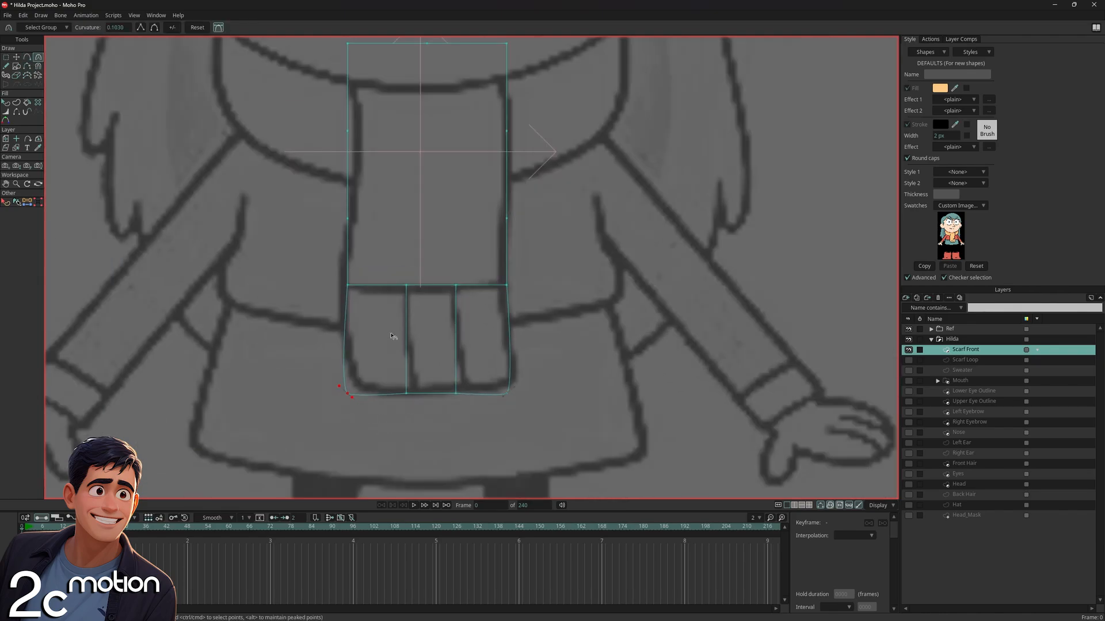
scroll(444, 356, "up", 1)
left_click_drag(526, 130, 571, 115)
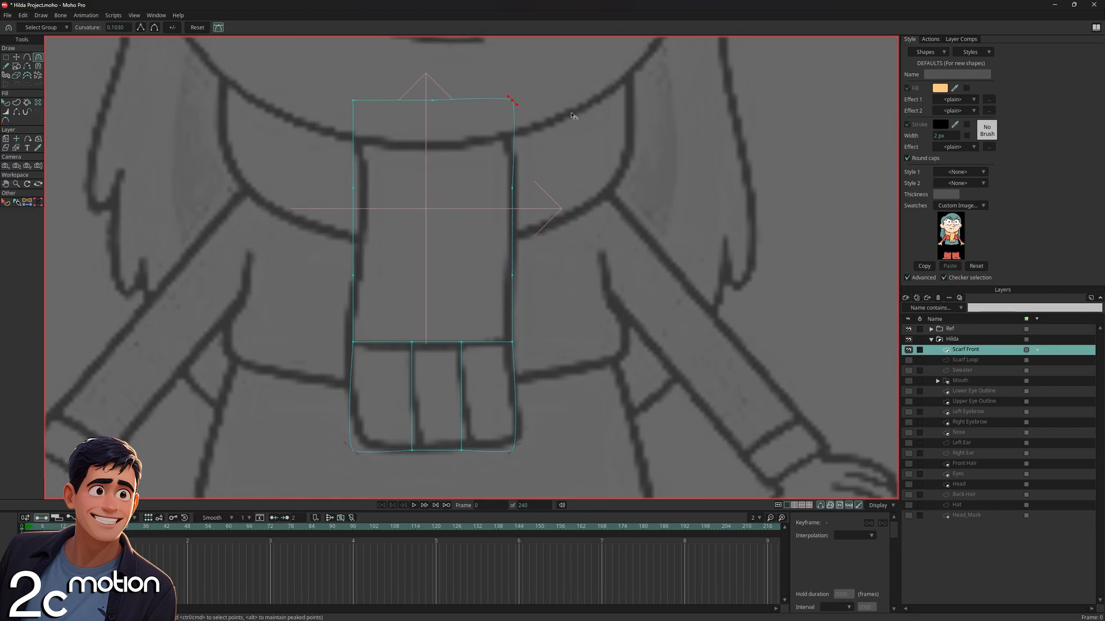
left_click_drag(353, 93, 424, 77)
Smooth the curvature of the intermediate points along both long sides of the scarf
left_click(368, 186)
left_click(524, 277)
left_click_drag(535, 266, 433, 259)
left_click_drag(436, 379, 442, 351)
scroll(442, 352, "up", 2)
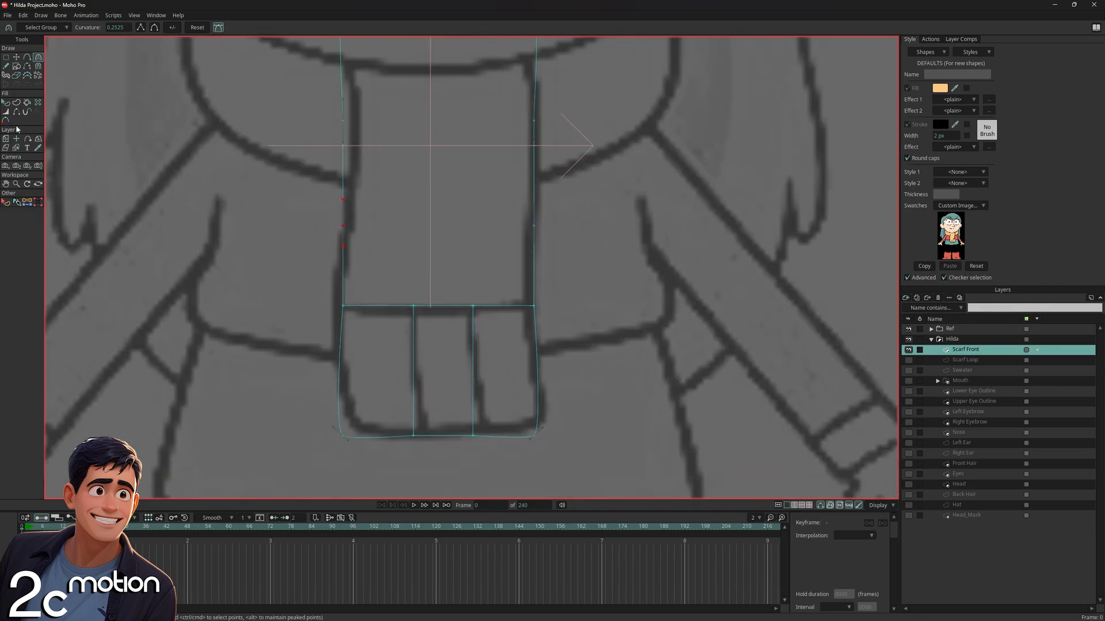
Move the two inner points of the scarf's bottom edge slightly down and smooth them so the edge bows gently
left_click(7, 60)
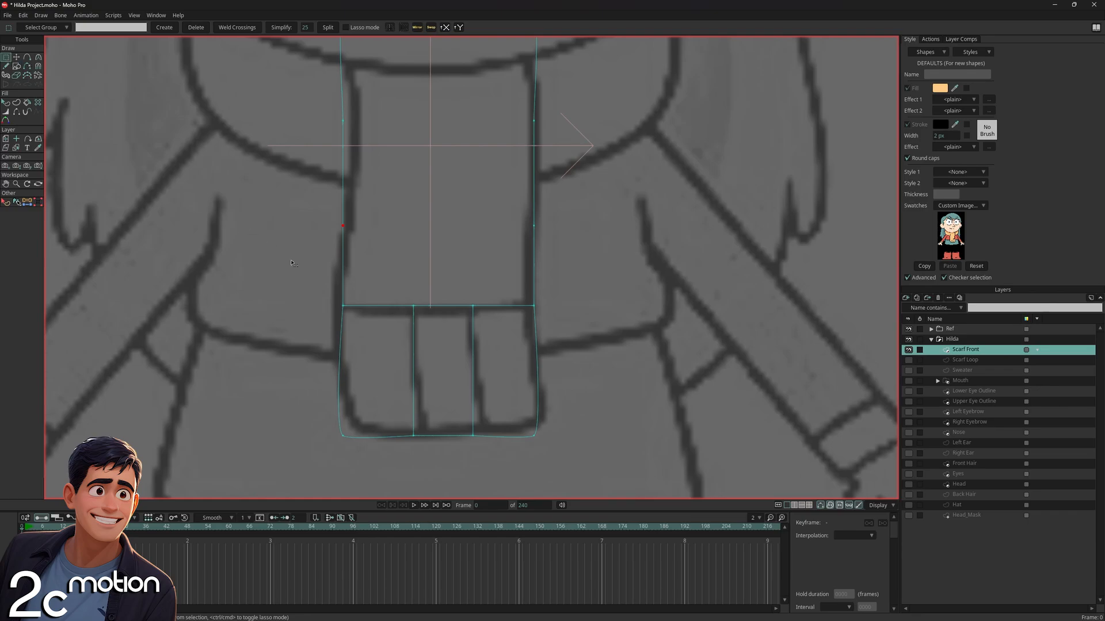
left_click_drag(487, 424, 398, 462)
key("t")
scroll(441, 418, "up", 2)
left_click_drag(441, 418, 470, 466)
left_click(6, 60)
left_click(38, 57)
left_click(404, 455)
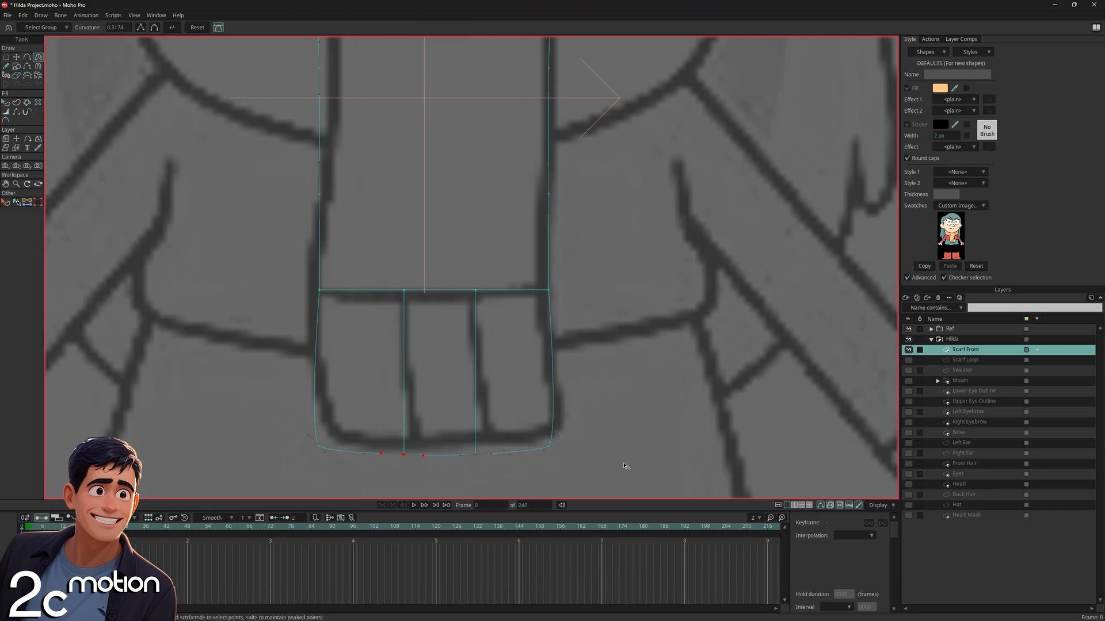
Move the two inner points of the fringe line slightly down and smooth the line into a gentle curve
left_click(7, 58)
left_click_drag(382, 265, 462, 297)
left_click(17, 57)
left_click(38, 57)
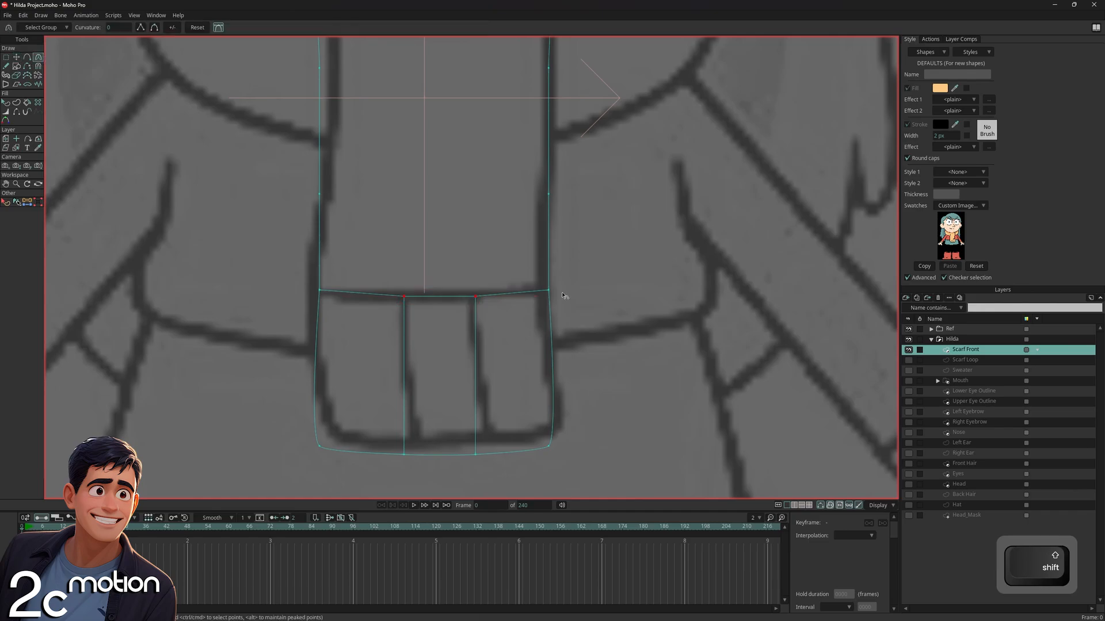
key("ctrl+z")
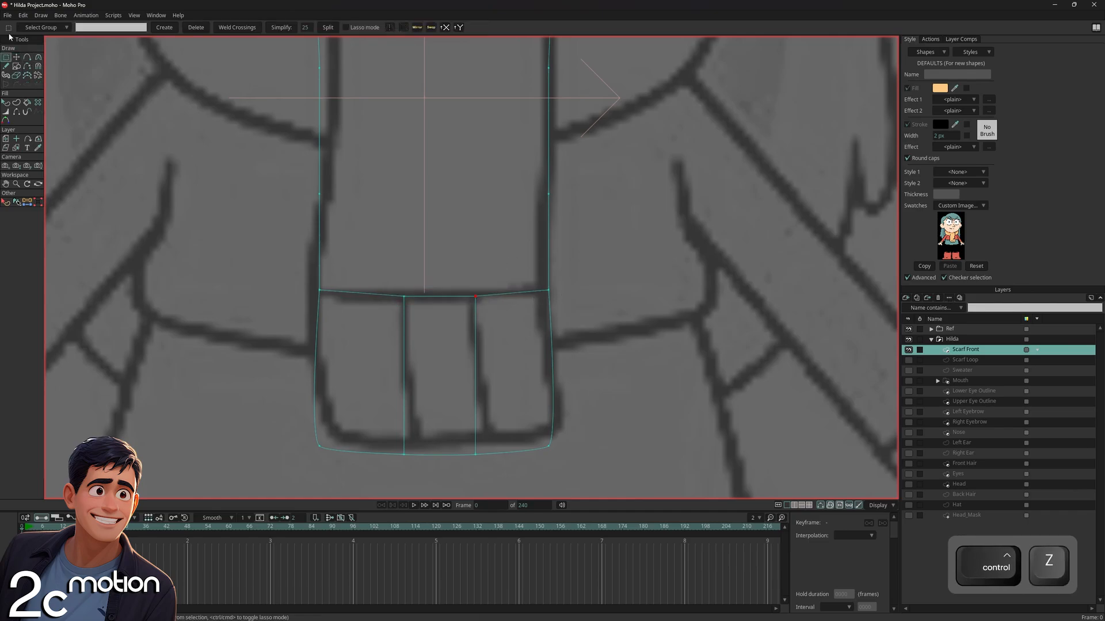
left_click(38, 58)
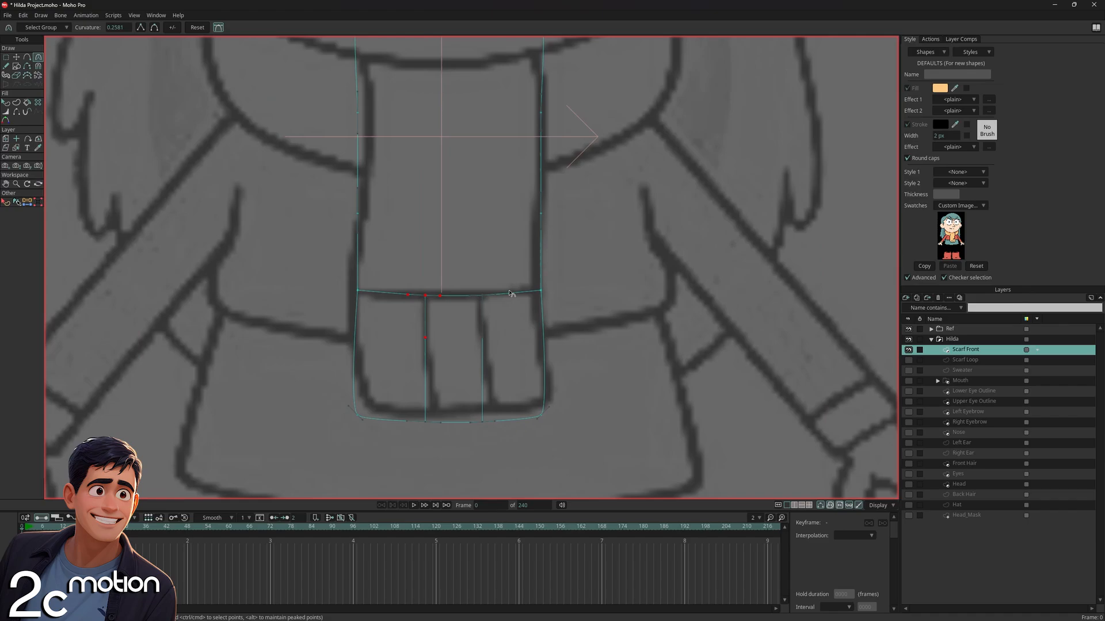
Set the Scarf Front layer's masking to "Don't mask this layer"
scroll(510, 293, "down", 1)
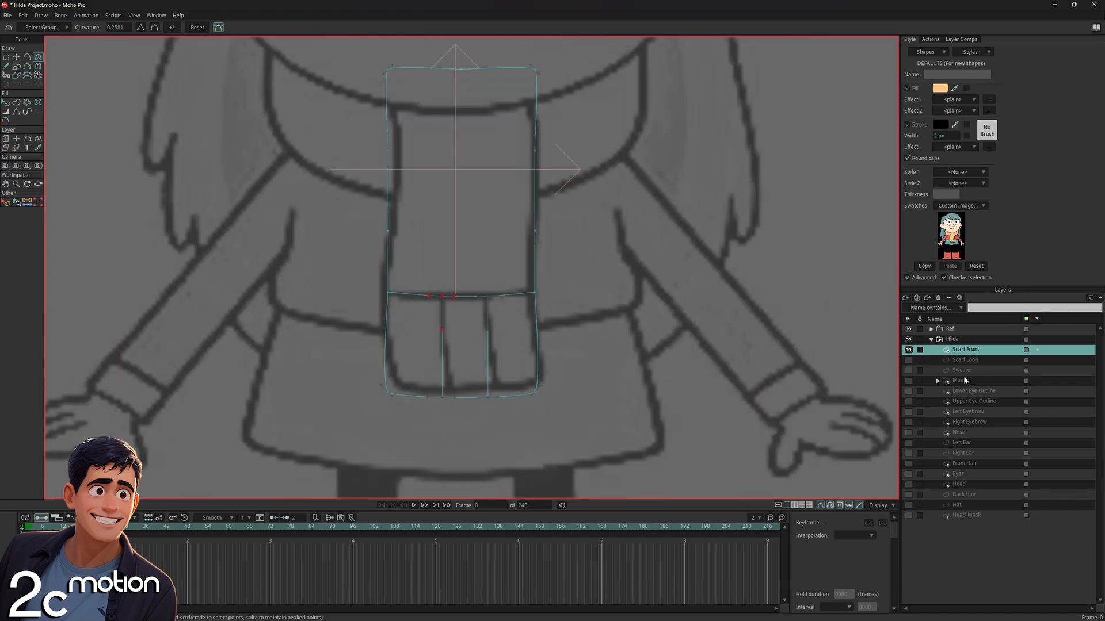
double_click(978, 350)
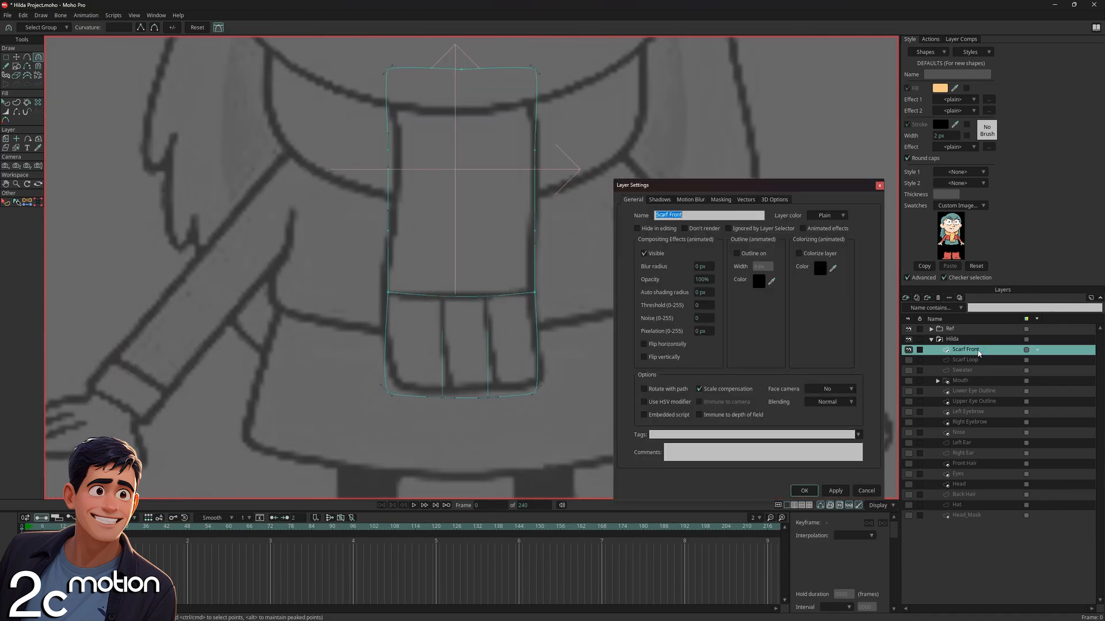
left_click(720, 200)
left_click(719, 242)
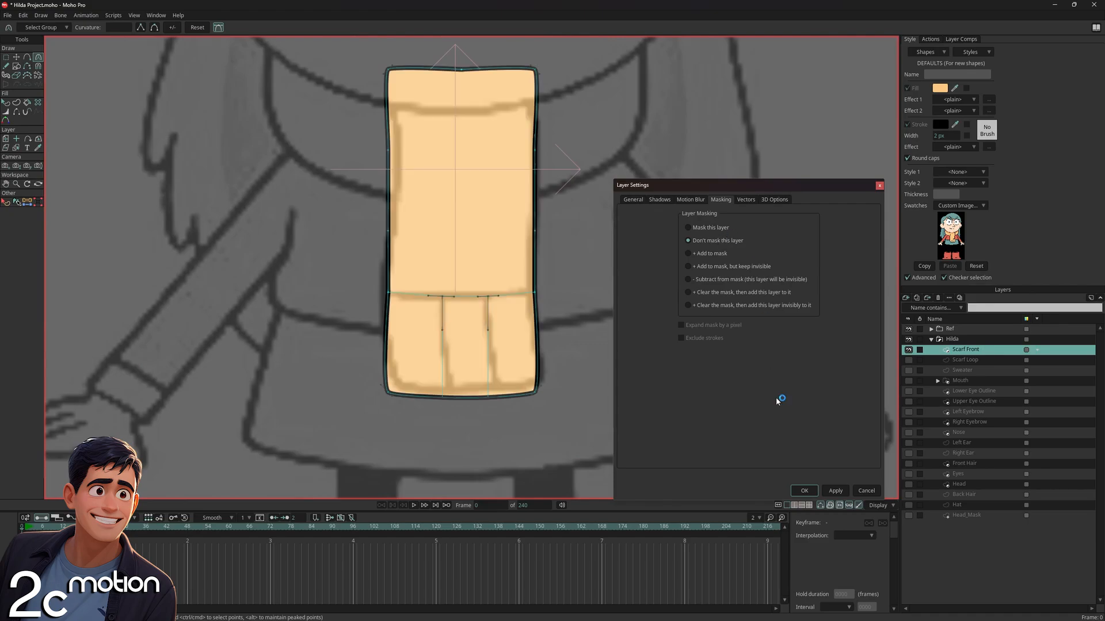
left_click(804, 494)
Create a stroke-only shape along the horizontal fringe line of the scarf
scroll(605, 328, "down", 5)
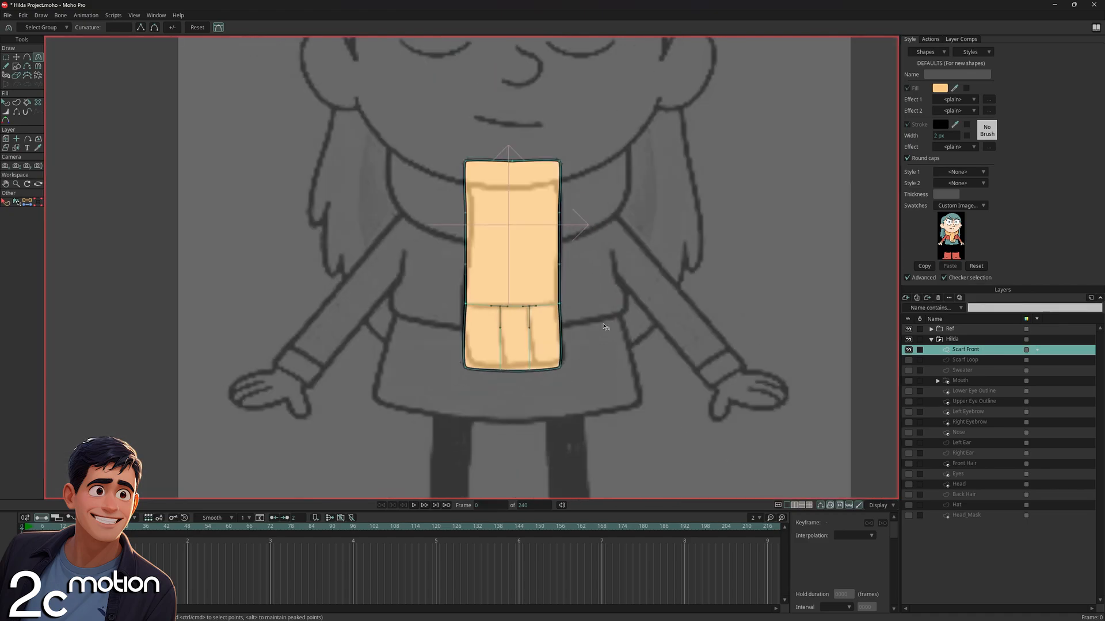
scroll(585, 339, "up", 4)
scroll(565, 342, "up", 1)
left_click(17, 102)
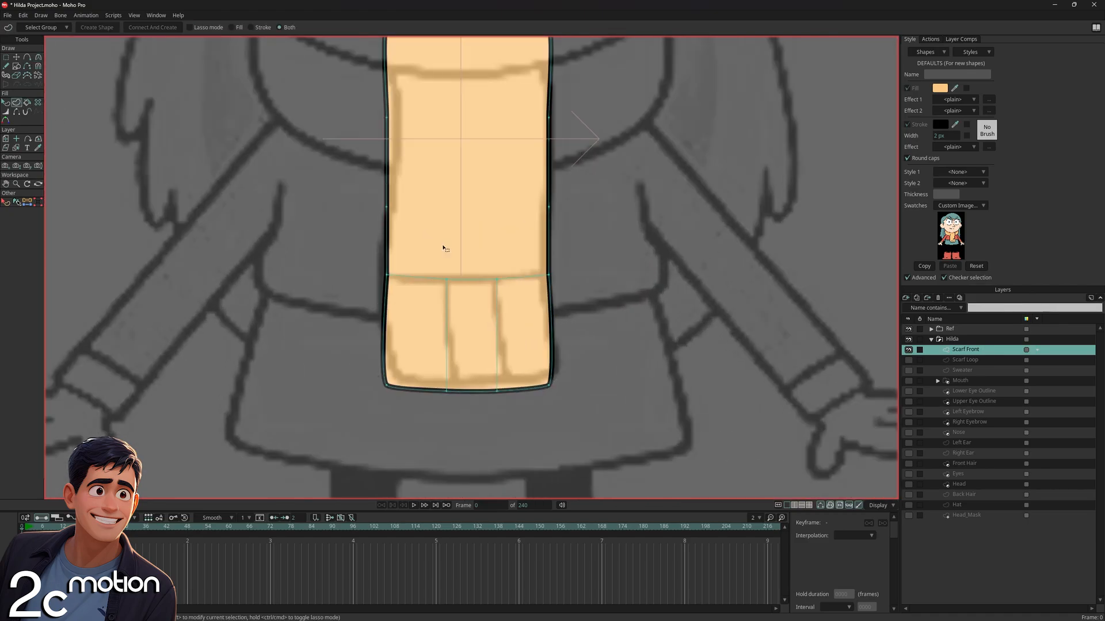
left_click(251, 27)
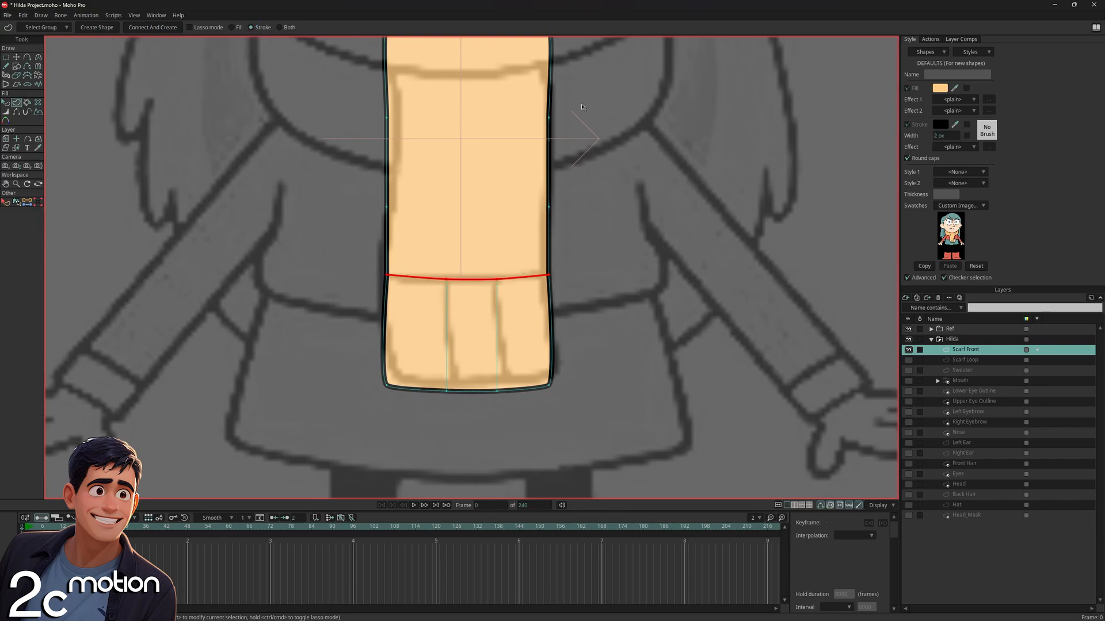
left_click(96, 27)
Create a separate stroke-only shape for each of the two vertical fringe dividers, and deselect the shape
left_click(497, 308)
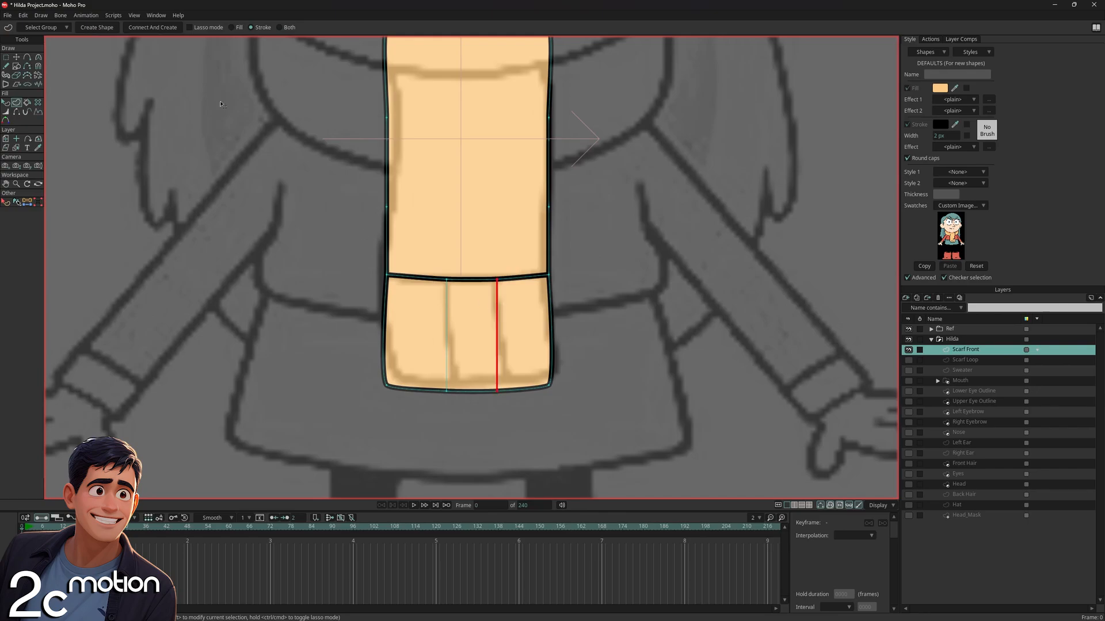
left_click(97, 27)
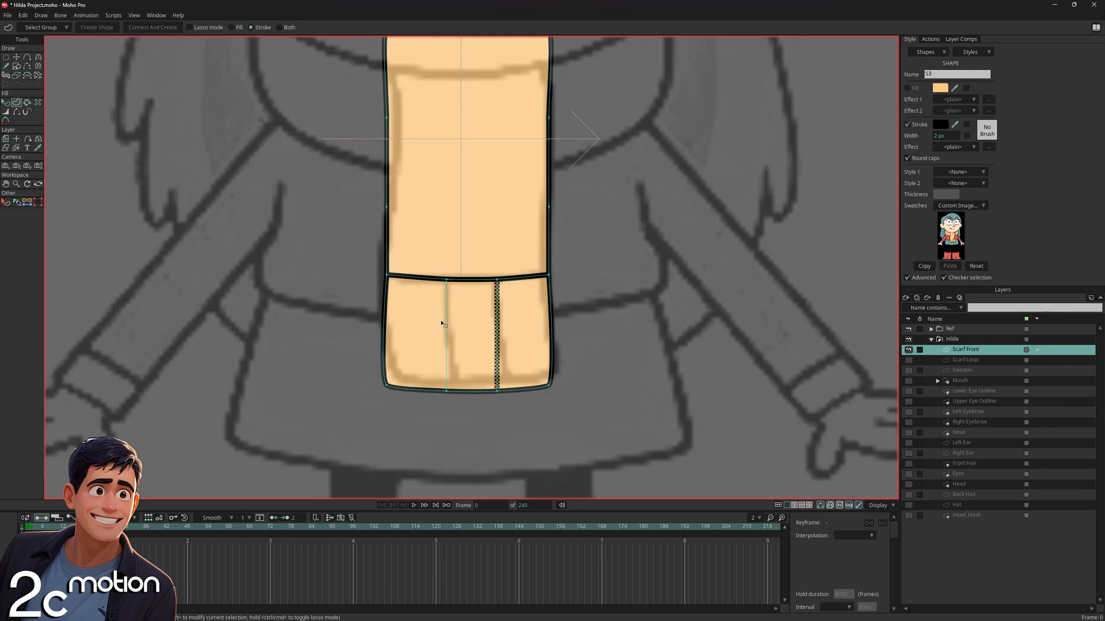
left_click(446, 323)
left_click(97, 27)
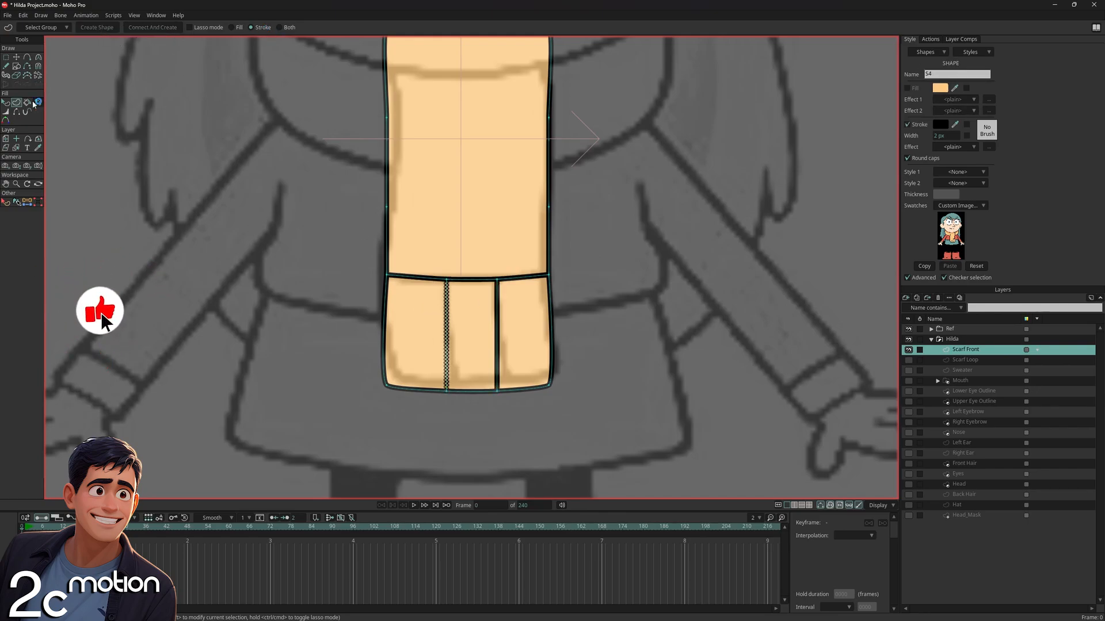
left_click(5, 103)
left_click(228, 157)
scroll(228, 157, "down", 5)
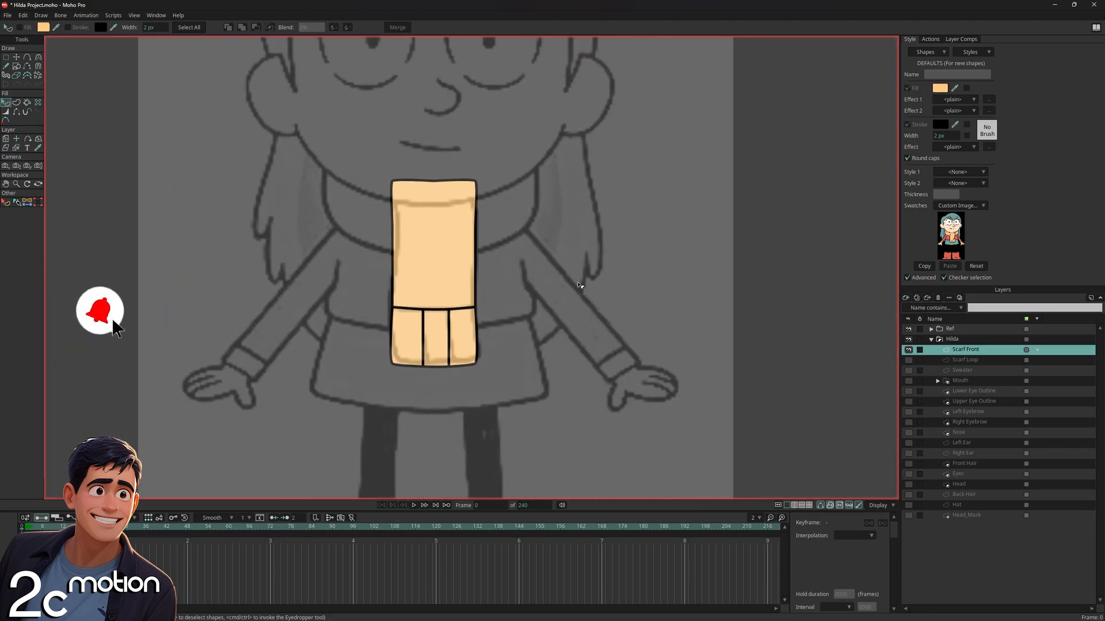
Hide the Scarf Front layer and add a new vector layer named Skirt
left_click(908, 350)
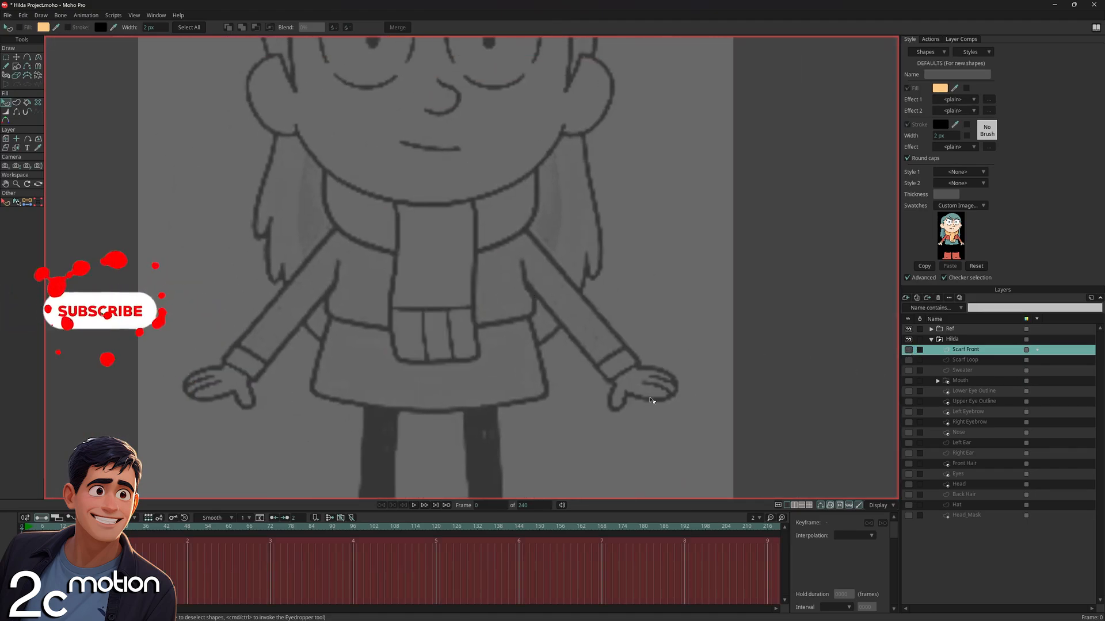
left_click(906, 298)
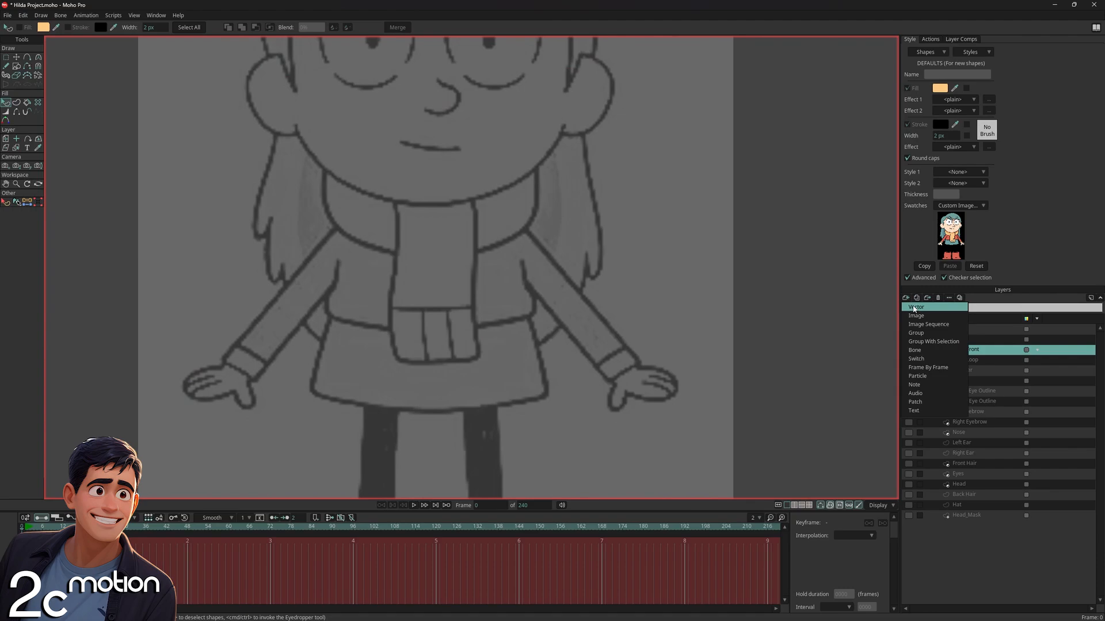
left_click(915, 308)
double_click(955, 348)
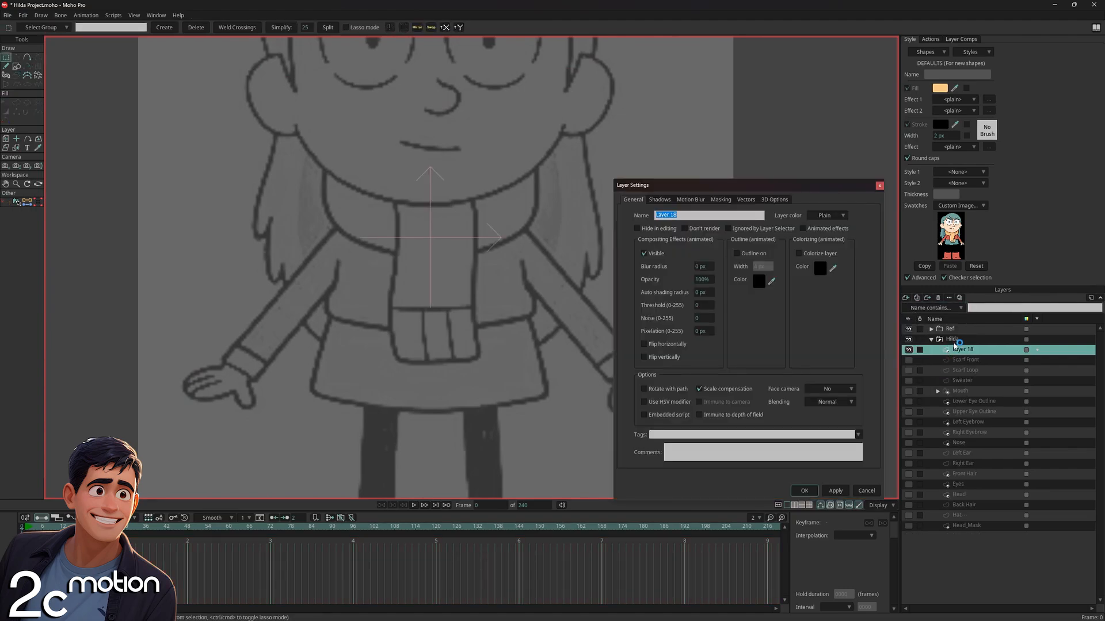
type("Skirt")
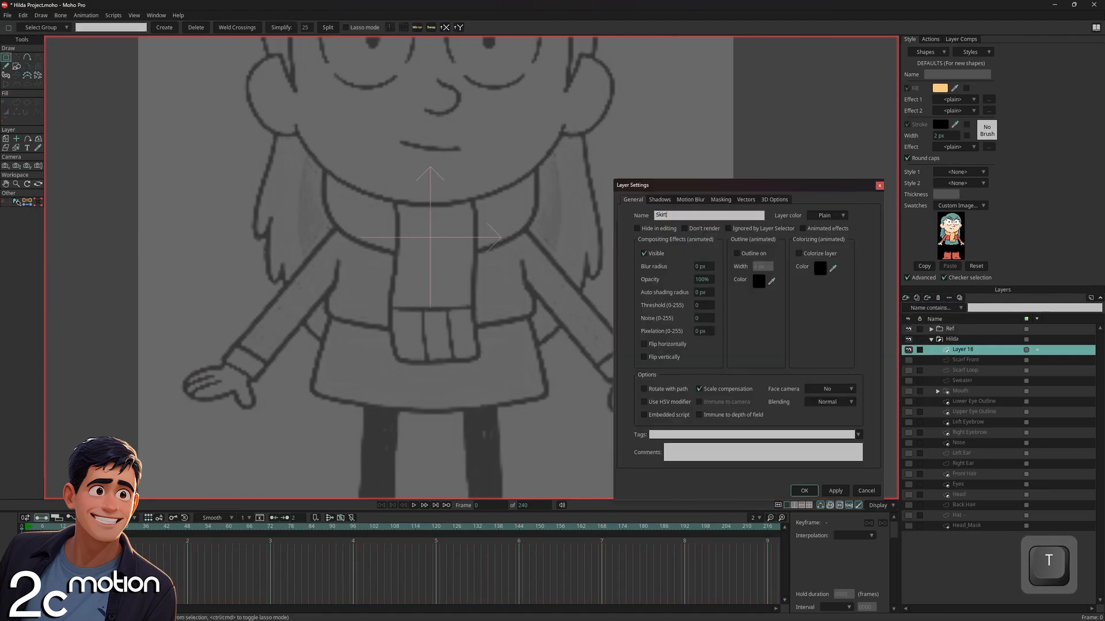
key("Return")
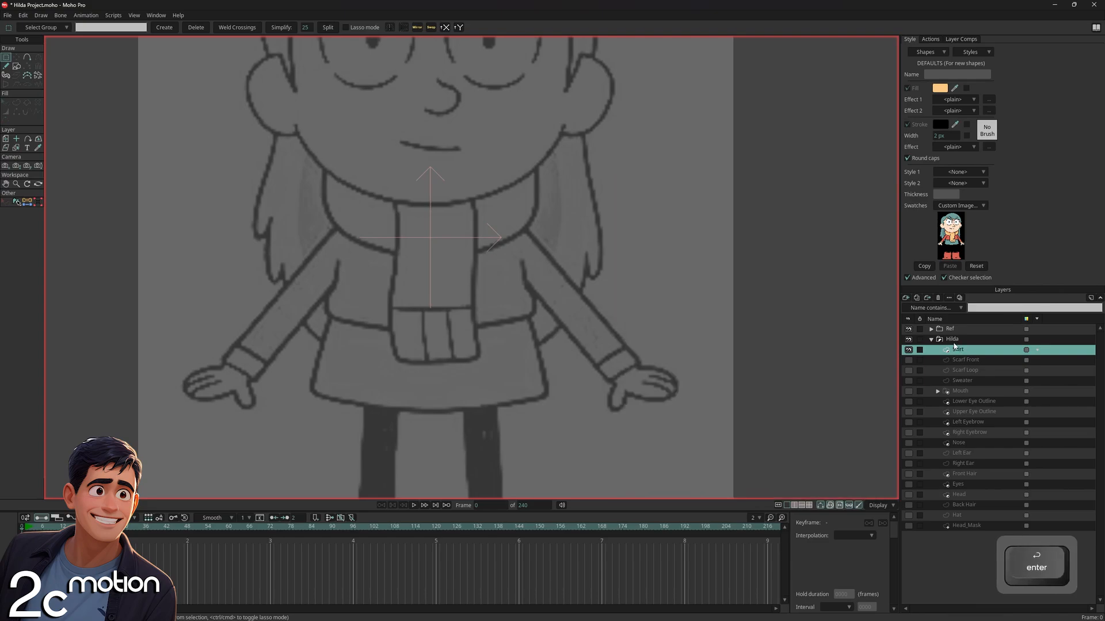
Draw a rectangle over the sketched skirt with a teal fill sampled from the reference swatch, and centre it at X 0
left_click(17, 68)
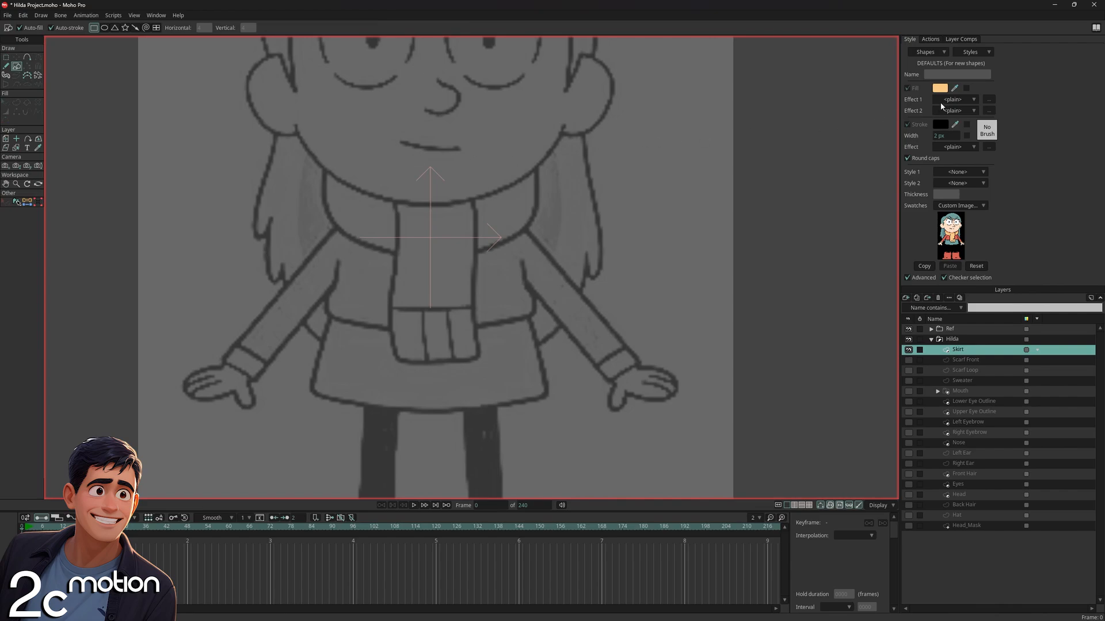
left_click_drag(955, 89, 953, 239)
mouse_move(321, 270)
left_mouse_down()
mouse_move(390, 328)
mouse_move(524, 395)
mouse_move(548, 394)
left_mouse_up()
left_click(15, 57)
double_click(141, 27)
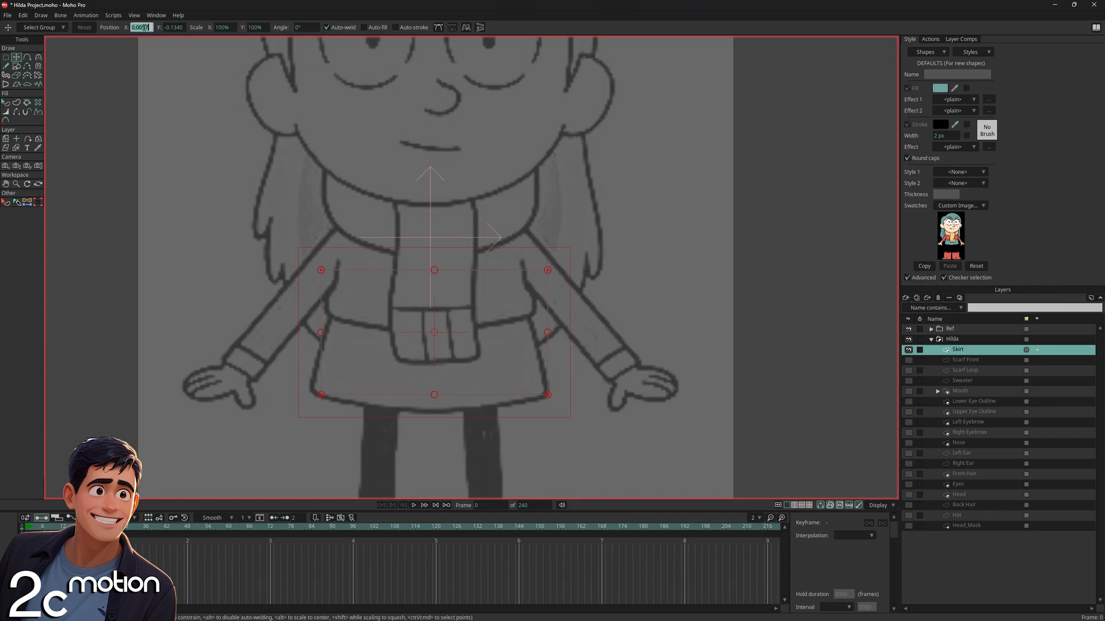
type("0")
key("Return")
Lower the rectangle's two top corner points and narrow them symmetrically so the sides taper along the sketched skirt
scroll(355, 256, "up", 1)
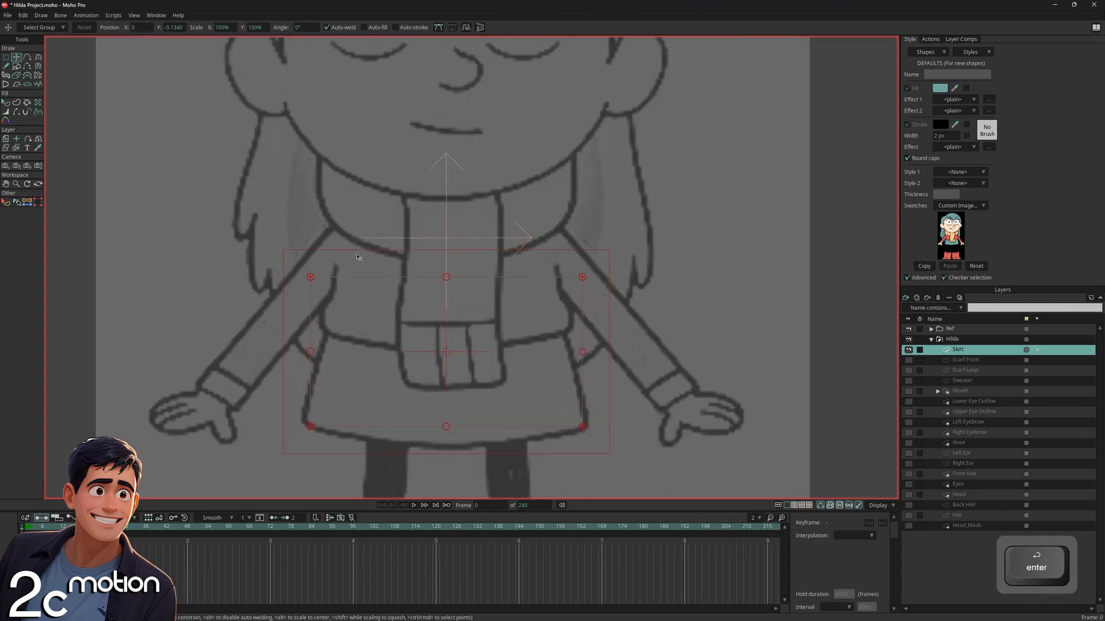
left_click_drag(358, 258, 345, 206)
key("Return")
left_click_drag(572, 302, 580, 304)
left_click(630, 320)
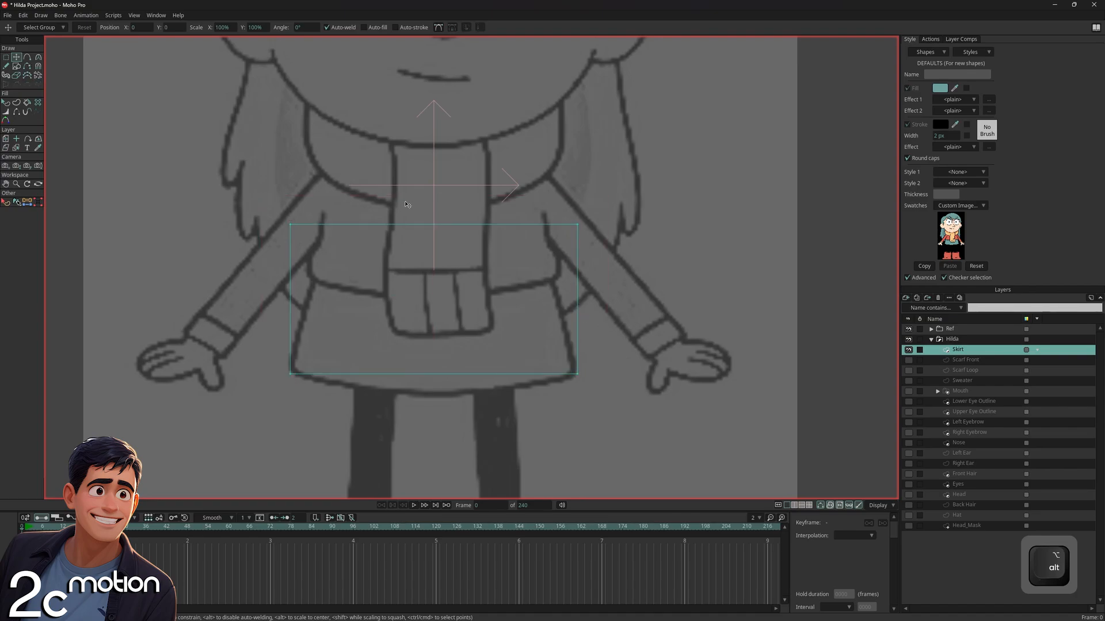
left_click(7, 58)
left_click(17, 57)
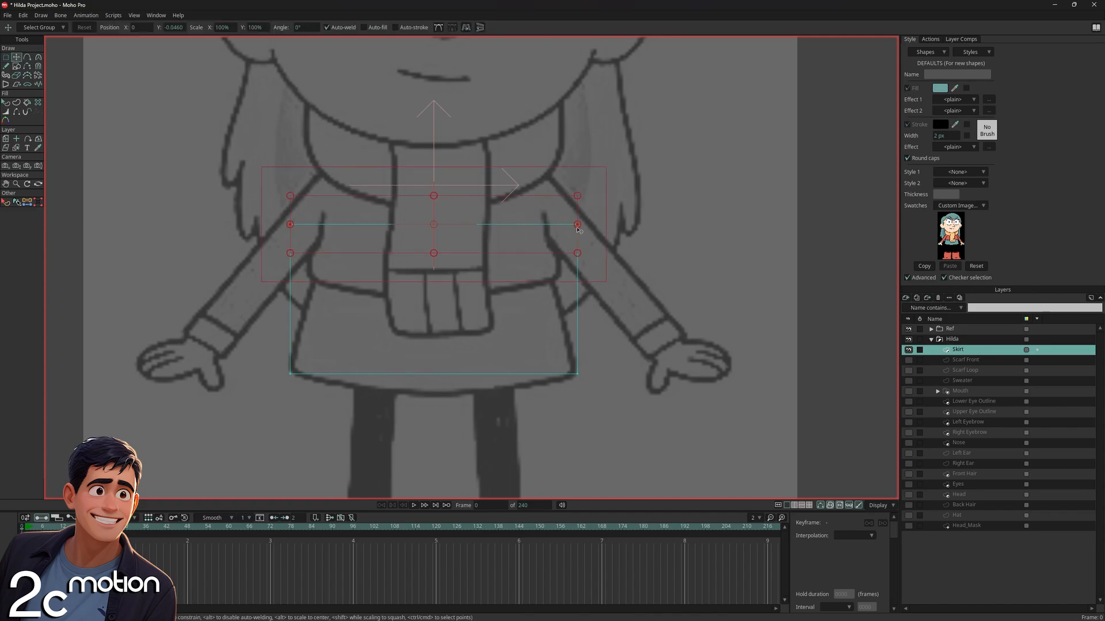
left_click_drag(577, 224, 549, 264)
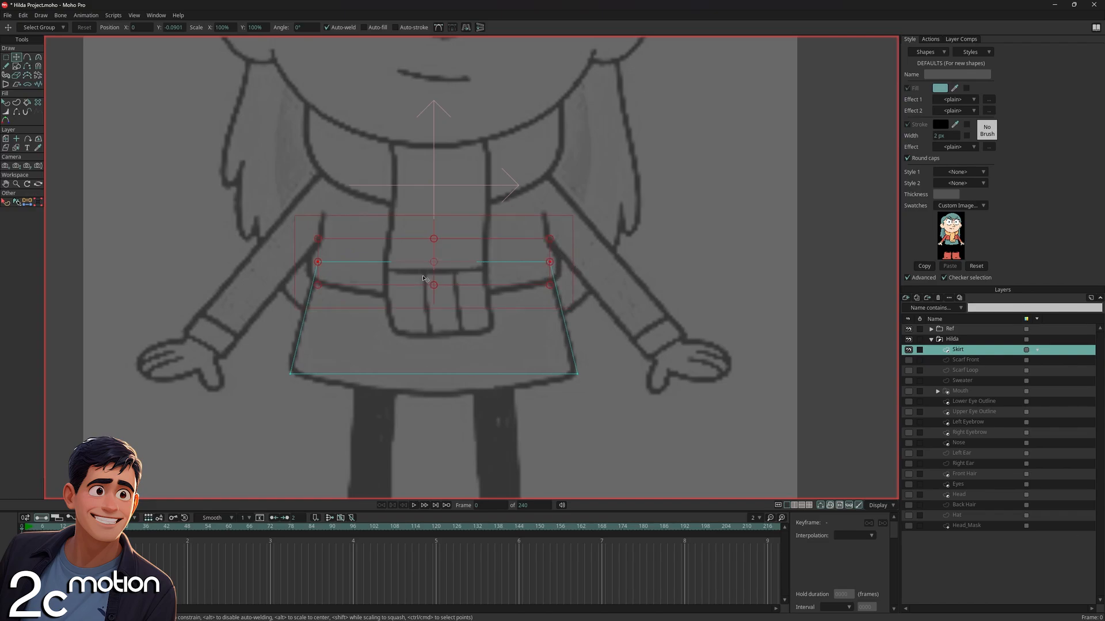
Split the skirt outline at its edge midpoints and pull the hem's middle point down into a smooth curve
key("g")
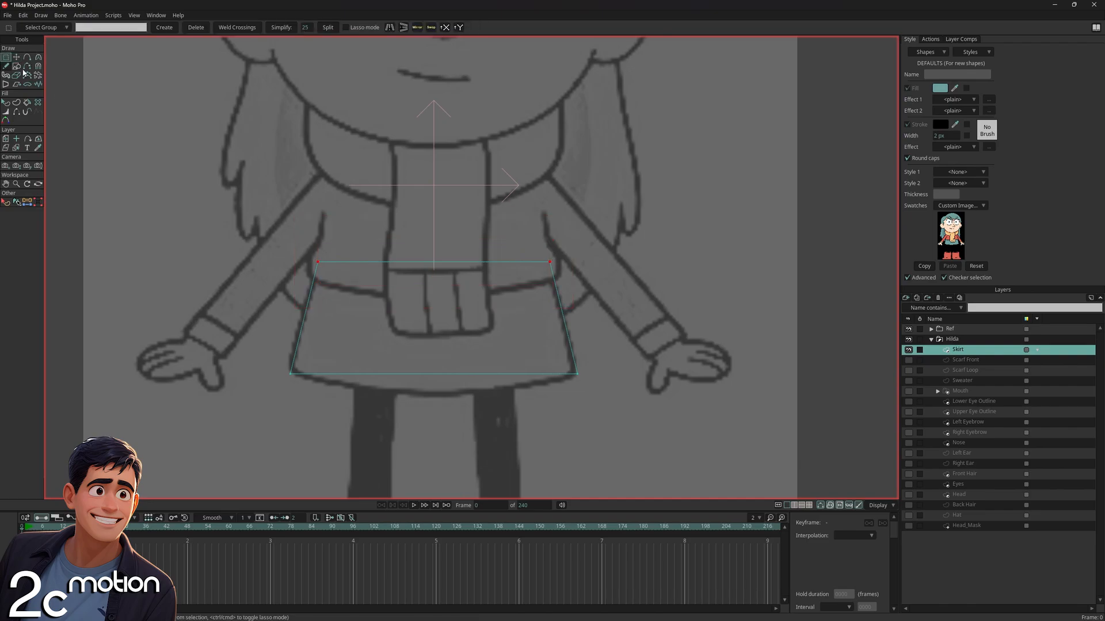
left_click_drag(249, 213, 633, 421)
left_click(434, 374)
key("t")
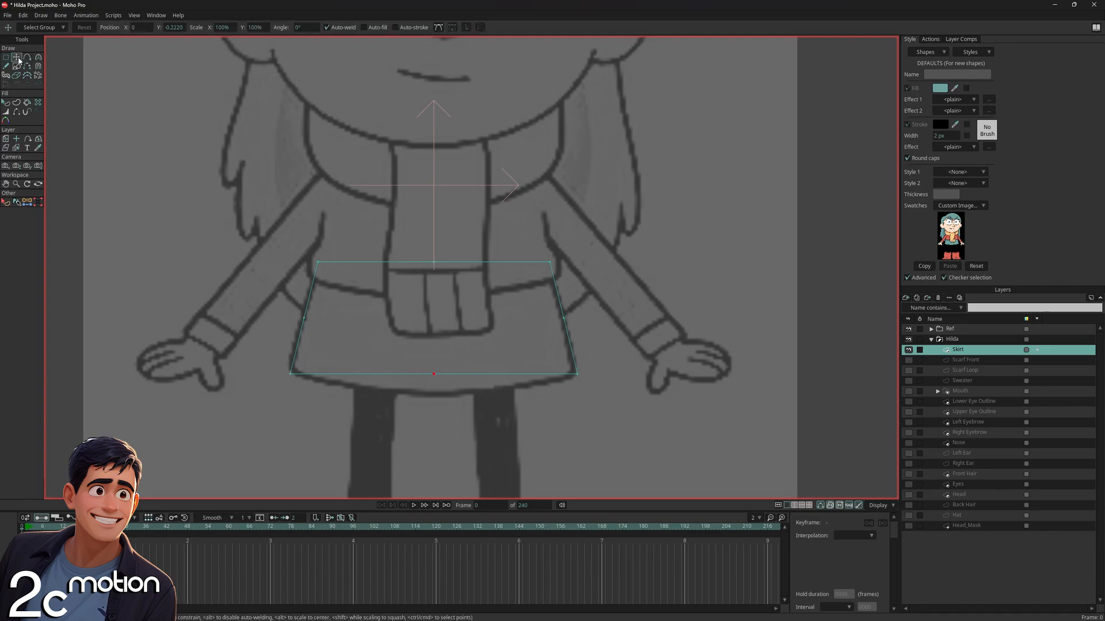
left_click_drag(440, 376, 781, 413)
key("c")
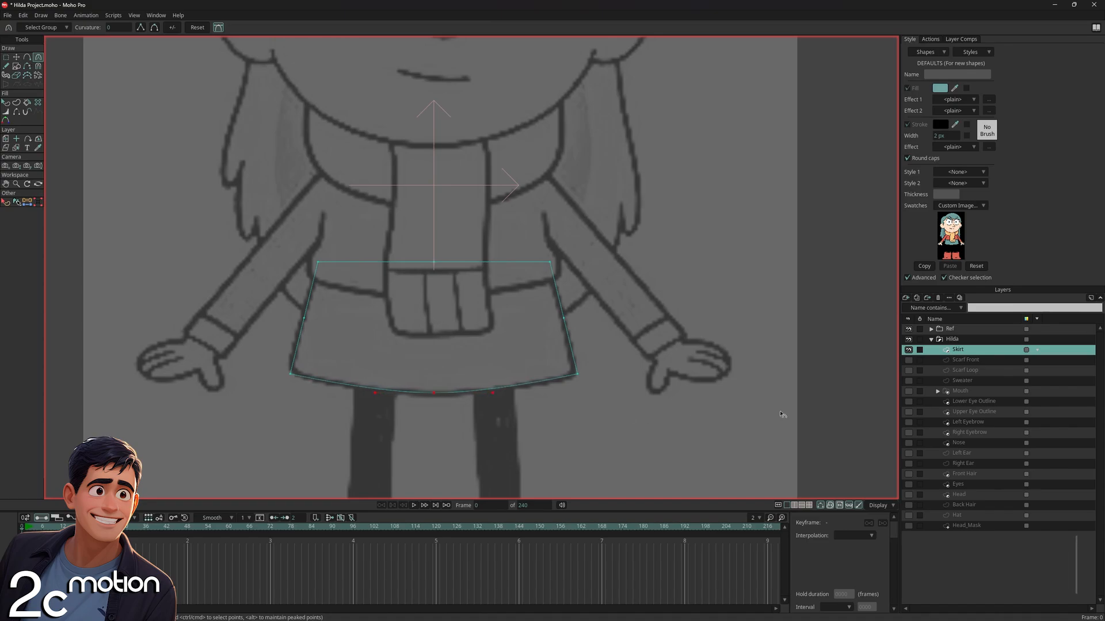
Slightly round the skirt's two lower corners and smooth the midpoint of its left side
left_click_drag(582, 375, 627, 365)
left_click_drag(290, 373, 369, 379)
left_click_drag(304, 317, 482, 299)
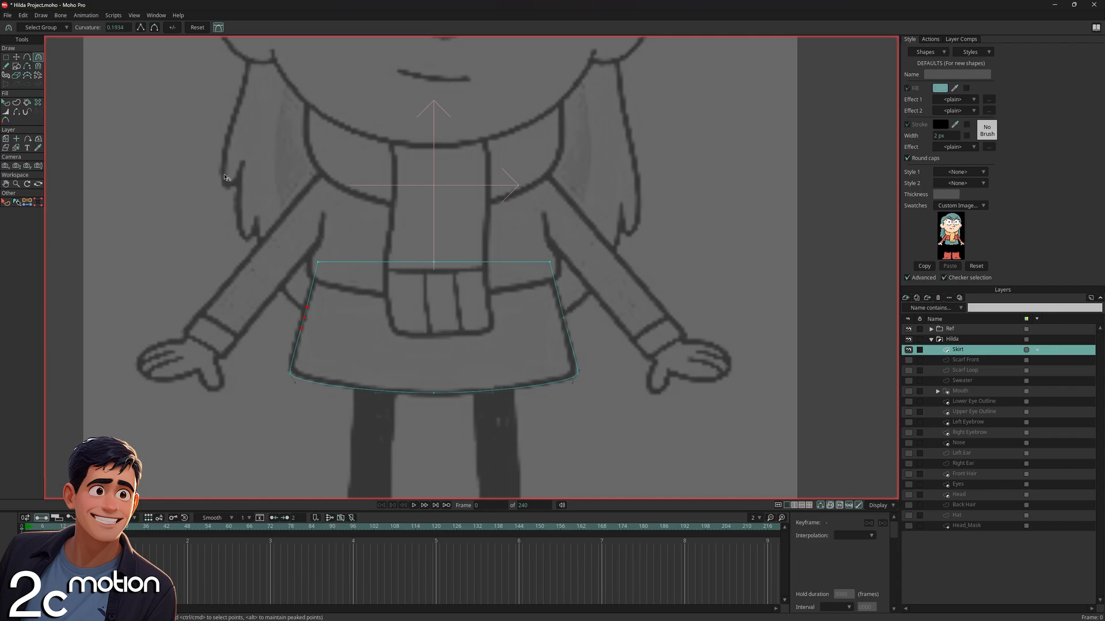
Fine-tune the skirt's lower corner points to match the sketched hem, and check the right side's midpoint
key("t")
scroll(293, 374, "up", 2)
left_click(290, 370)
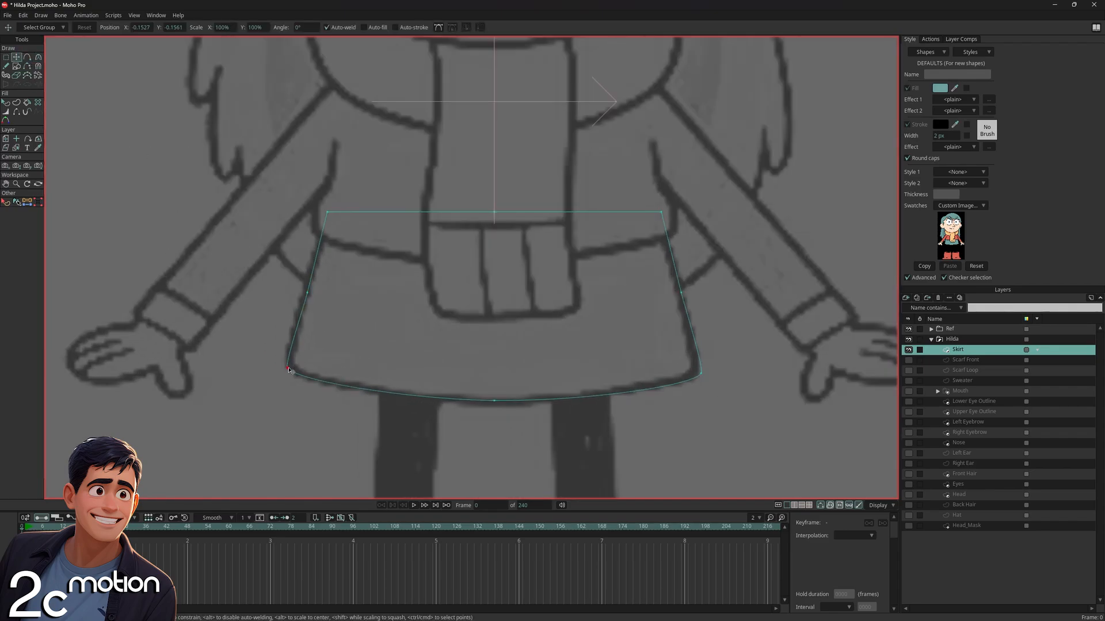
left_click_drag(701, 373, 697, 370)
scroll(544, 394, "down", 1)
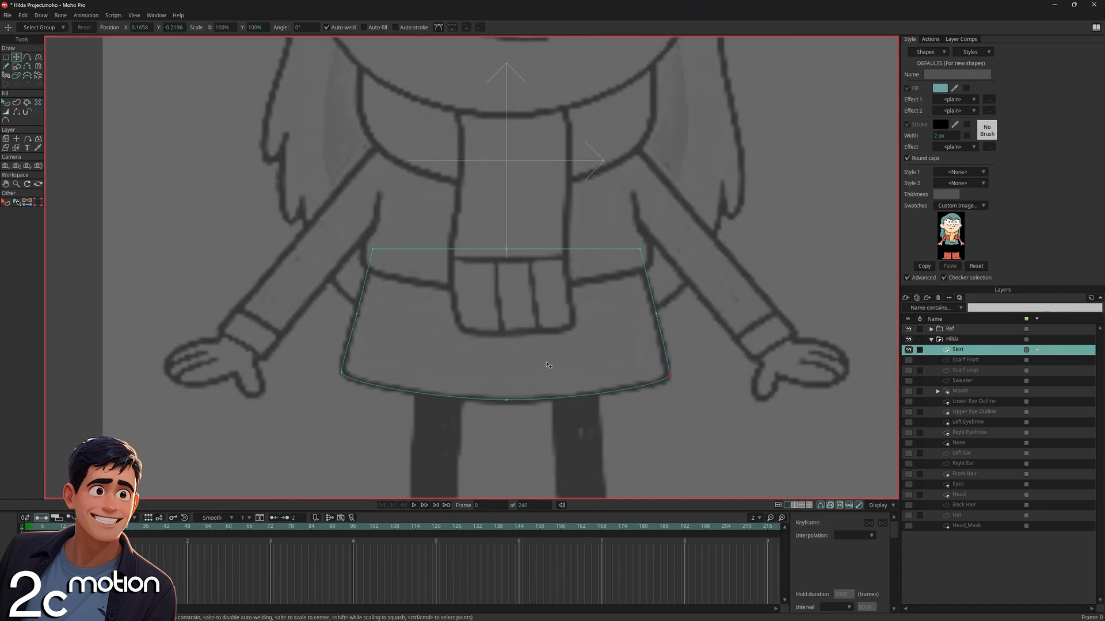
left_click(656, 314)
Set the Skirt layer's masking to "Don't mask this layer"
double_click(976, 350)
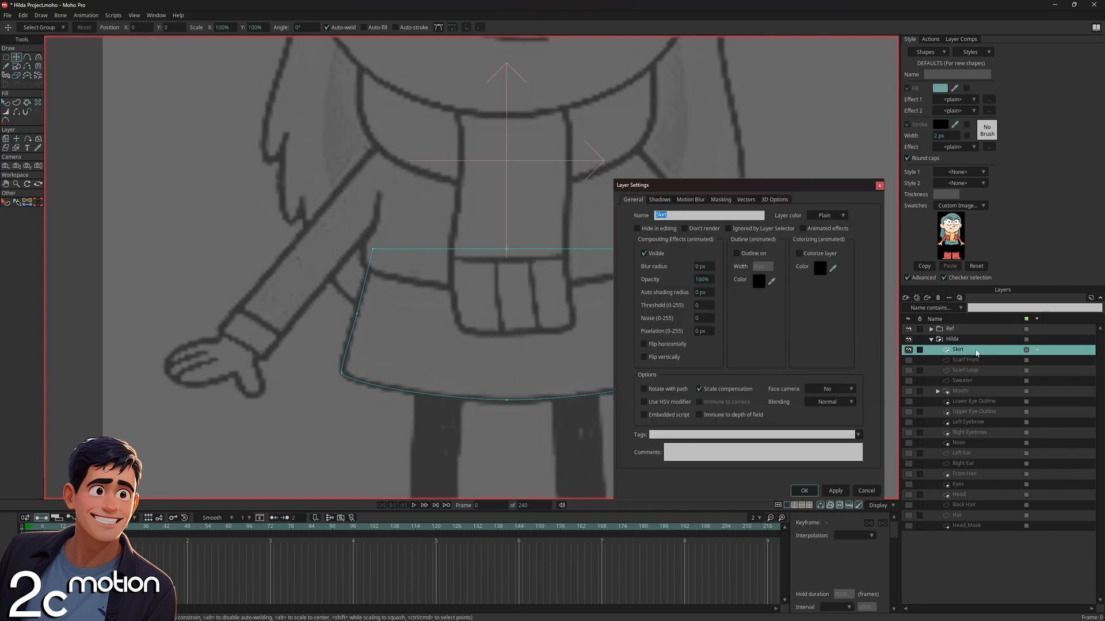
left_click(721, 200)
left_click(717, 241)
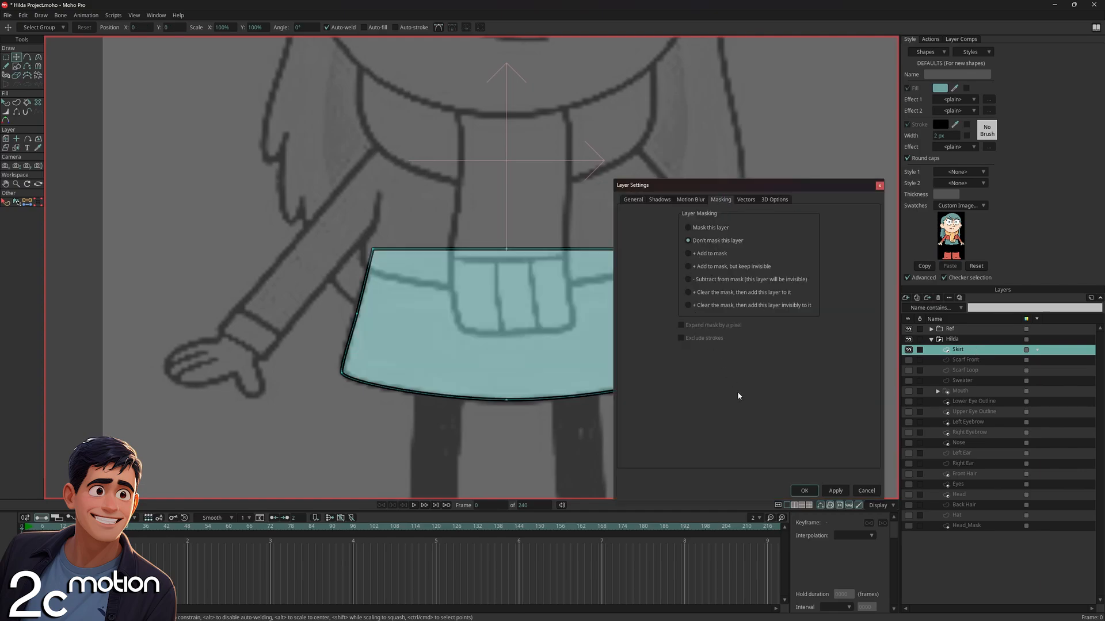
left_click(799, 491)
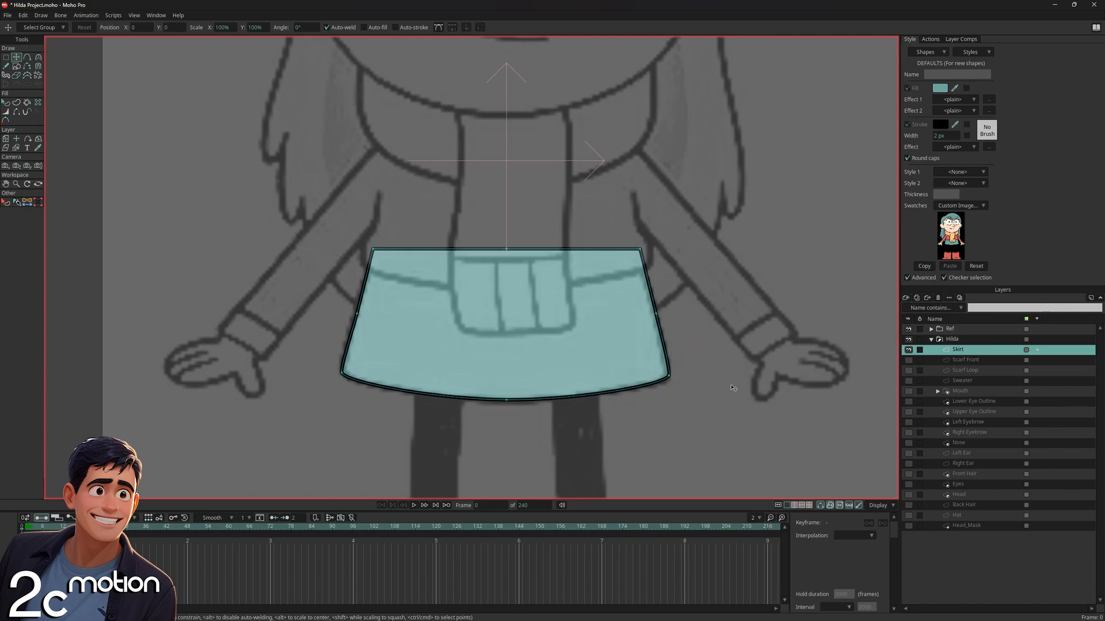
Hide the Skirt layer and add a new vector layer named Inner Skirt
left_click(908, 350)
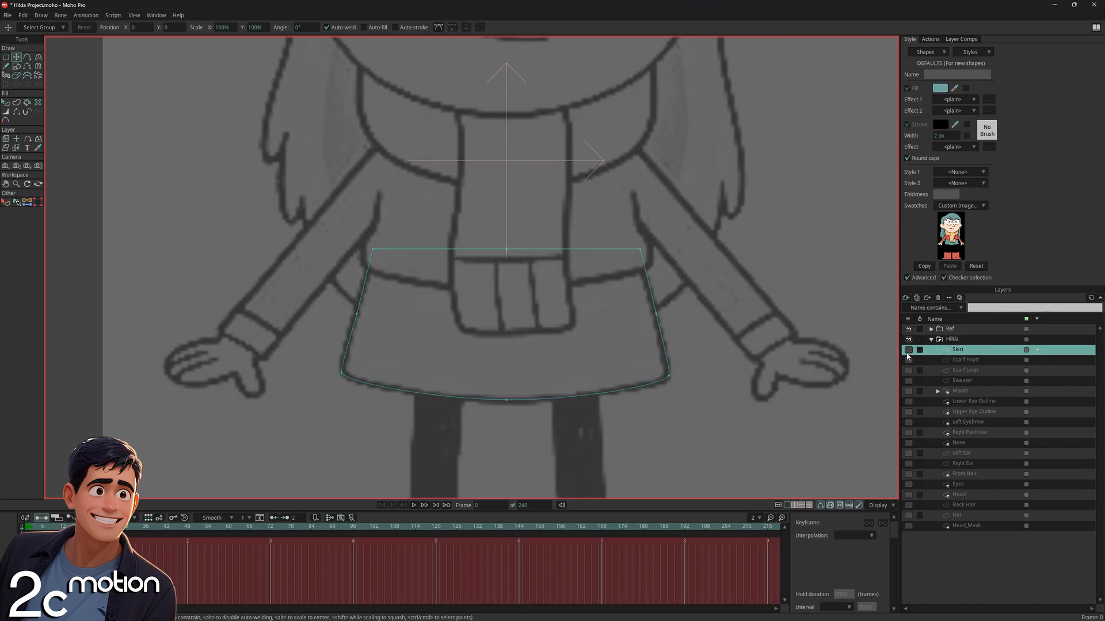
left_click(905, 298)
left_click(952, 307)
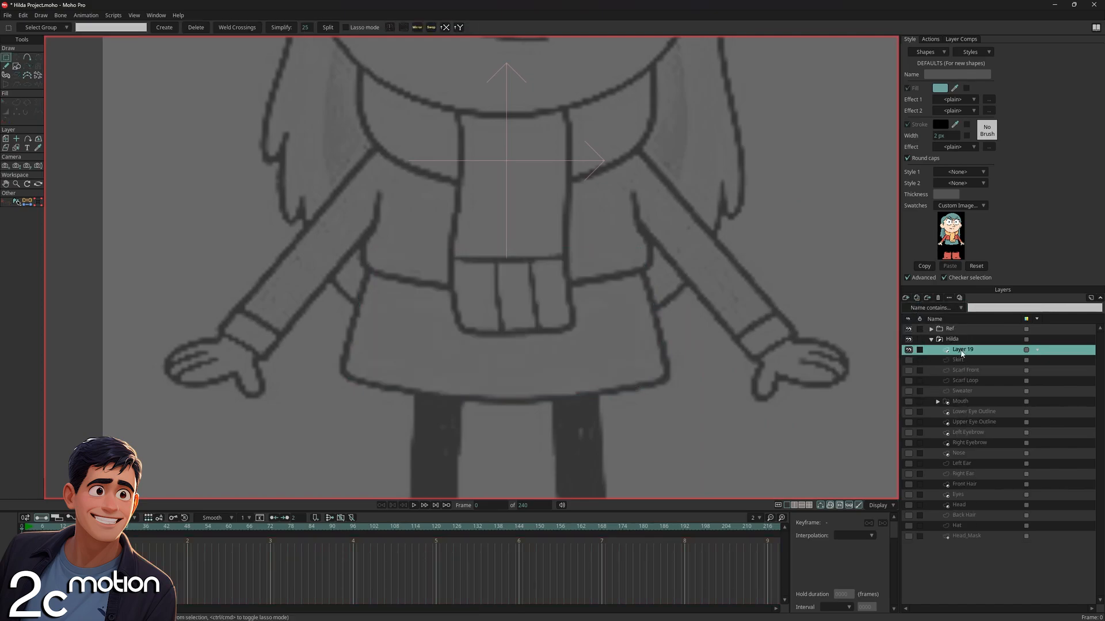
double_click(964, 351)
type("I")
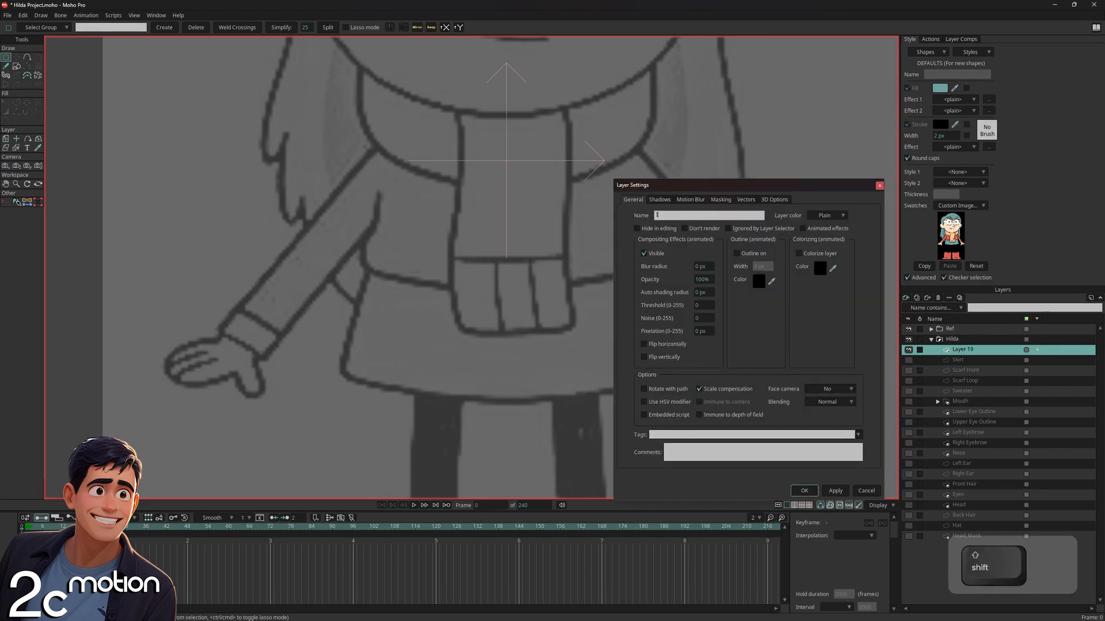
type("nner Skirt")
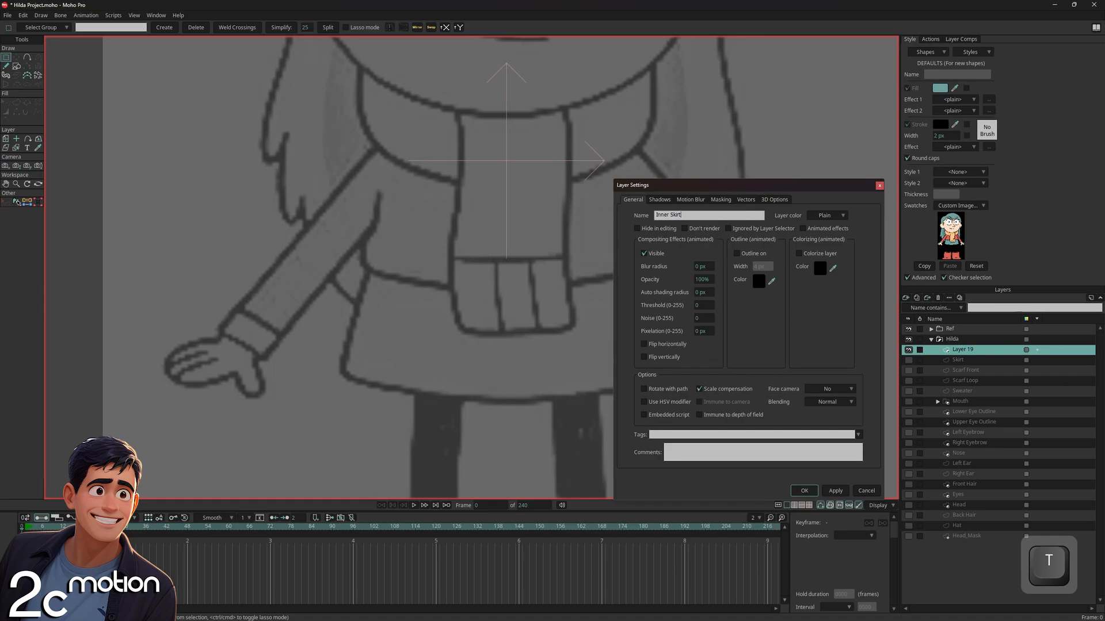
key("Return")
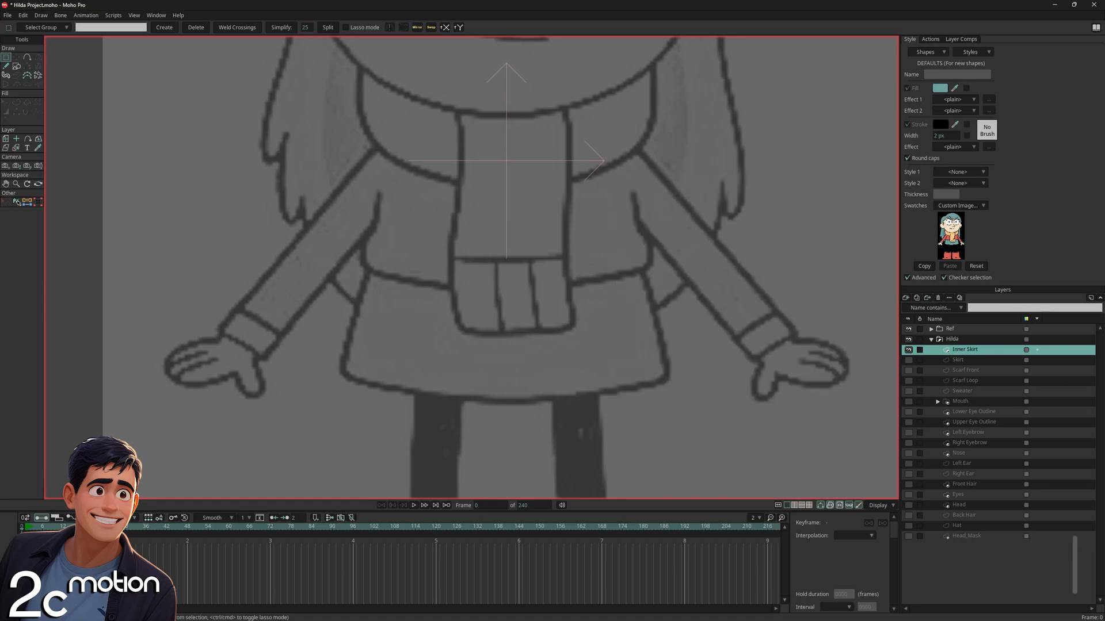
Draw a flat ellipse across the sketched skirt hem with a darker teal fill, 3C6464
left_click(18, 68)
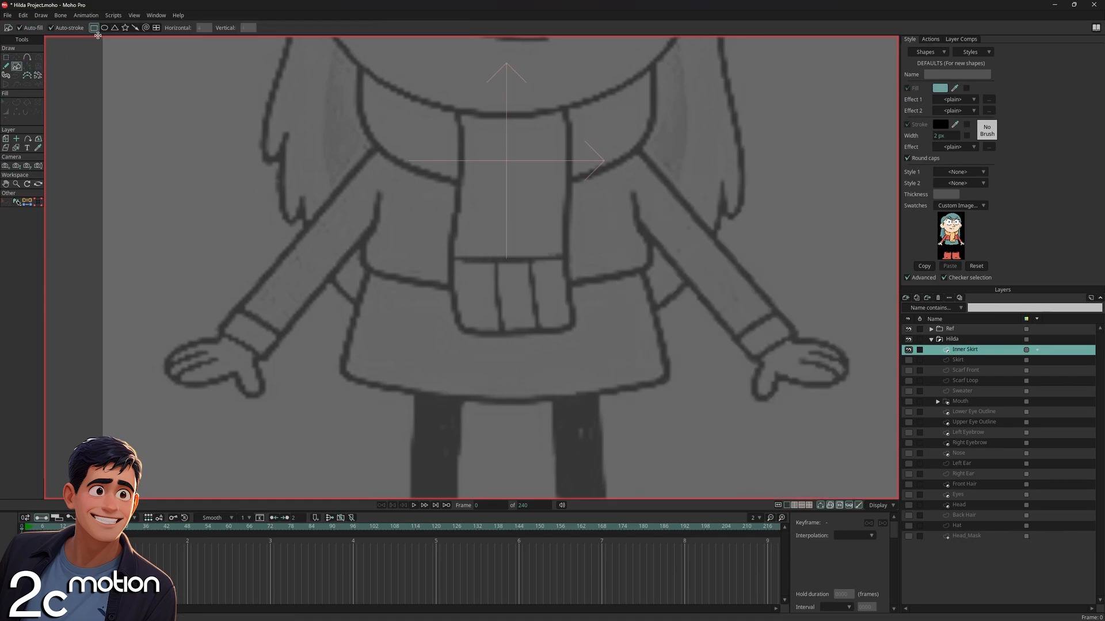
left_click(104, 29)
left_click(939, 89)
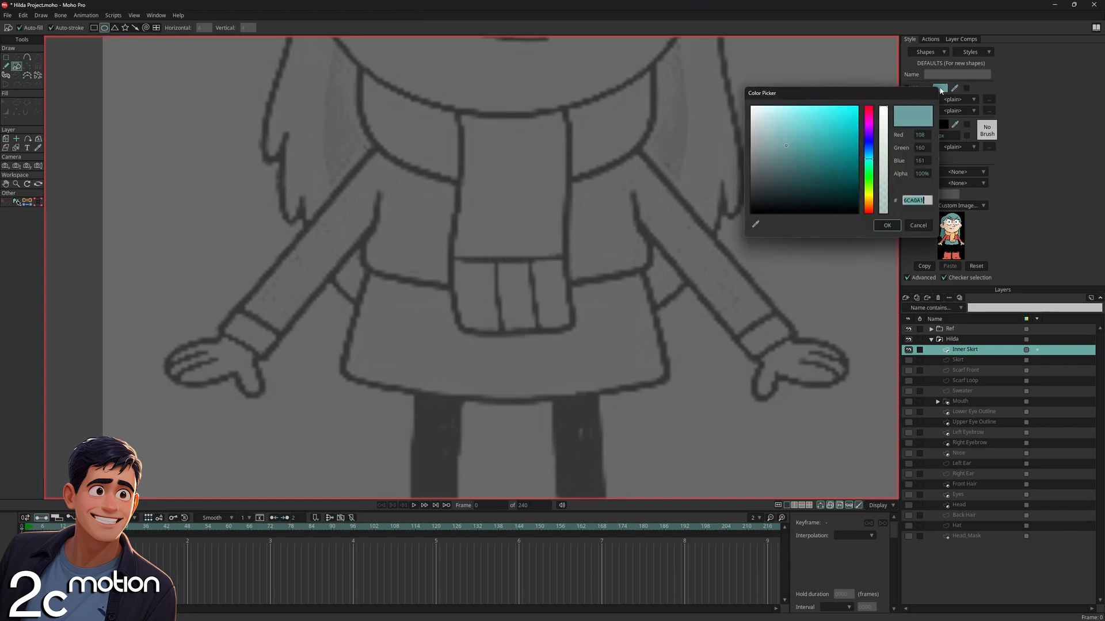
left_click_drag(791, 149, 795, 172)
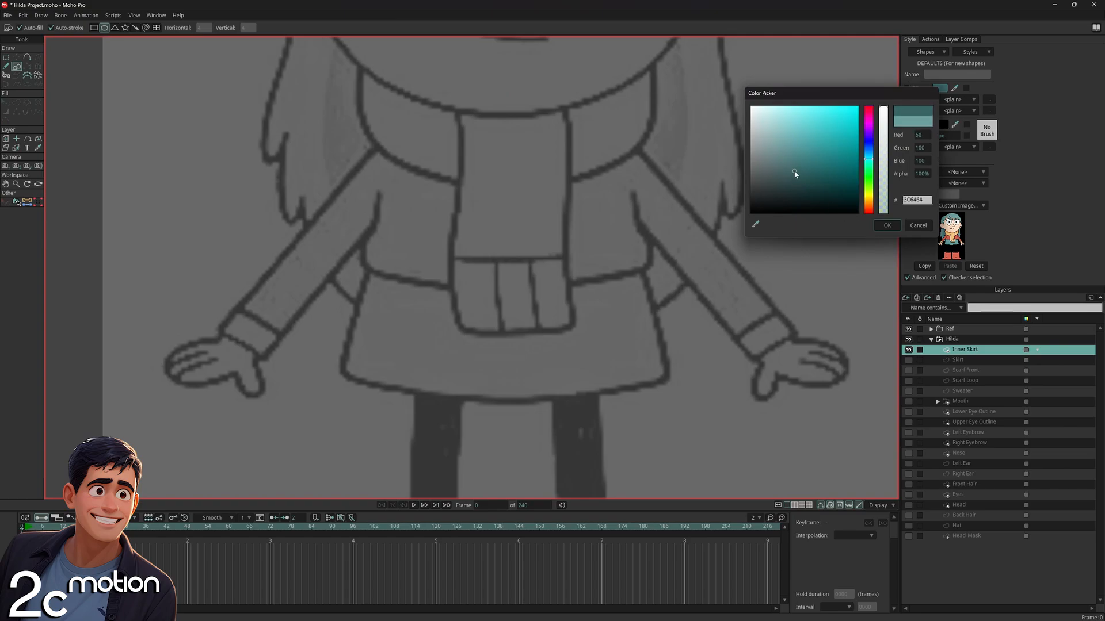
left_click(888, 225)
mouse_move(347, 362)
left_mouse_down()
mouse_move(634, 372)
mouse_move(669, 398)
left_mouse_up()
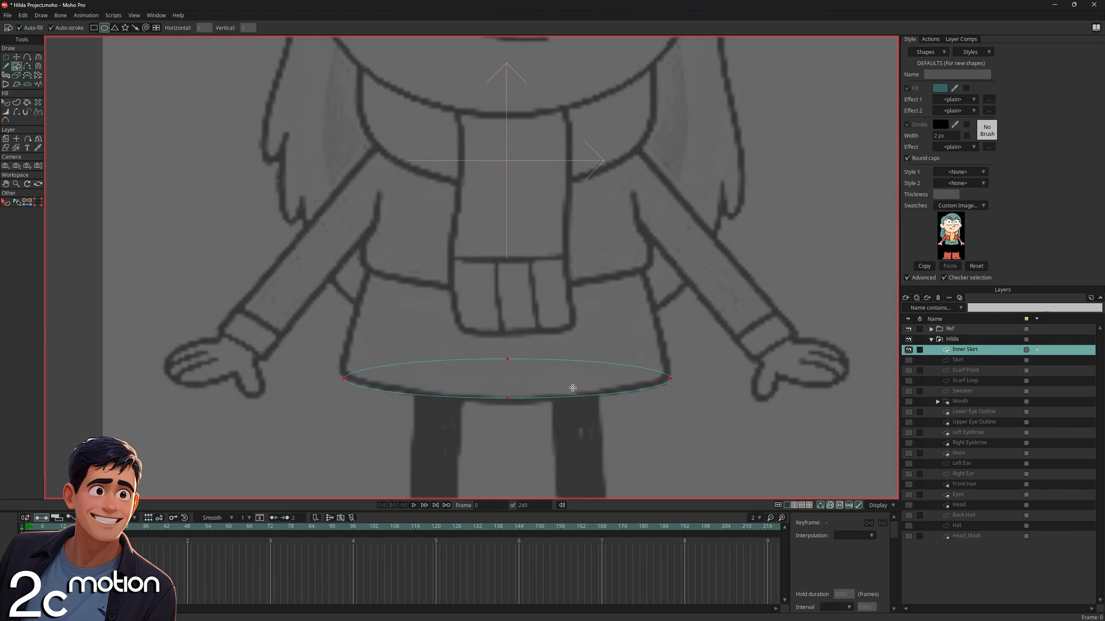
Centre the ellipse at X 0 and stretch it vertically so its lower edge meets the hem, then deselect it
key("t")
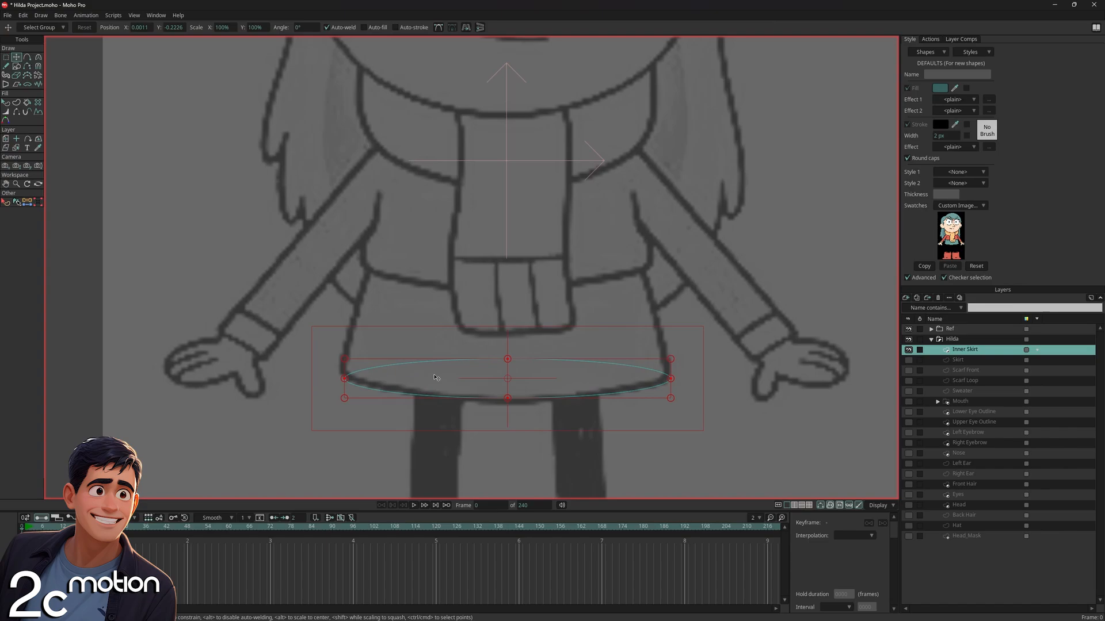
left_click(141, 27)
type("0")
key("Return")
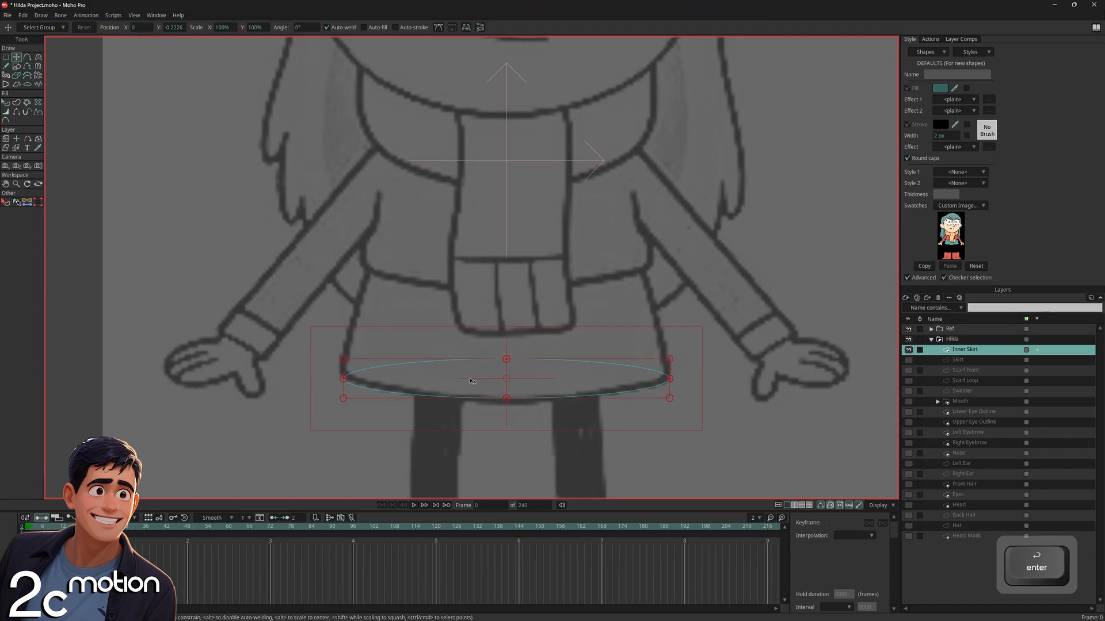
left_click_drag(507, 359, 507, 339)
left_click_drag(507, 396, 508, 402)
left_click_drag(507, 339, 507, 337)
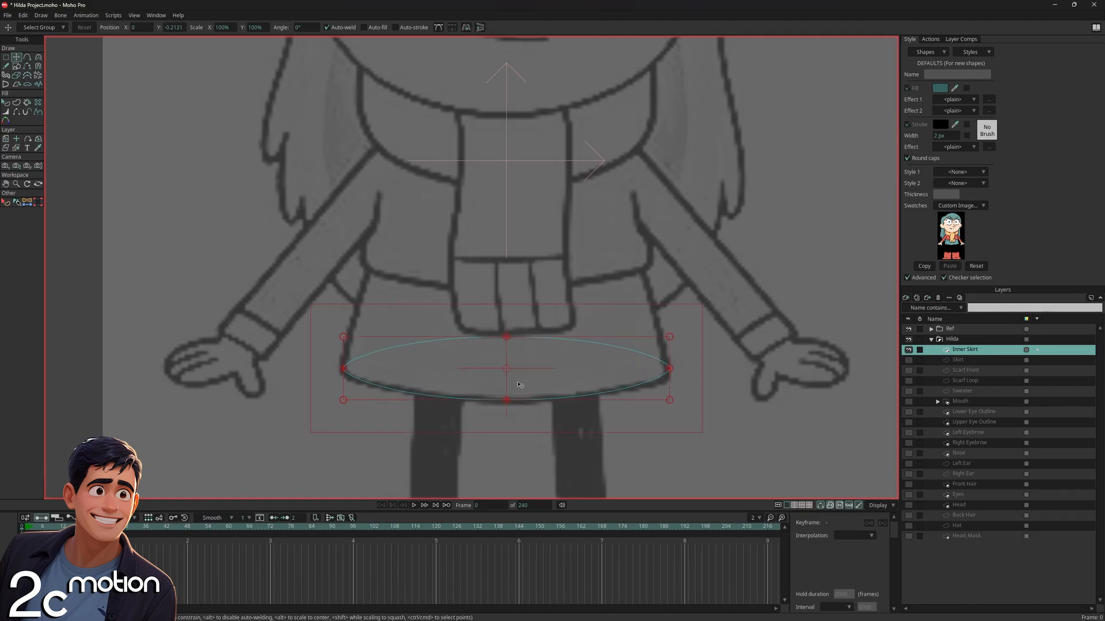
left_click(605, 282)
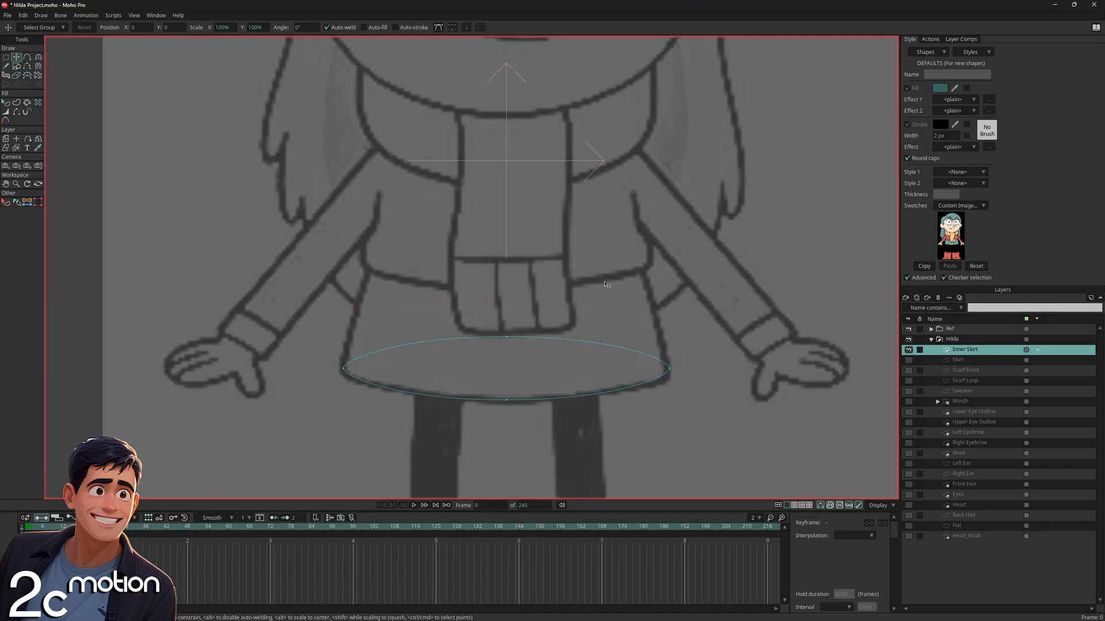
Match the Inner Skirt ellipse's right-end point to the X position of the Skirt's lower-right corner, 0.1658, leaving the Skirt layer hidden
left_click(972, 363)
left_click(909, 360)
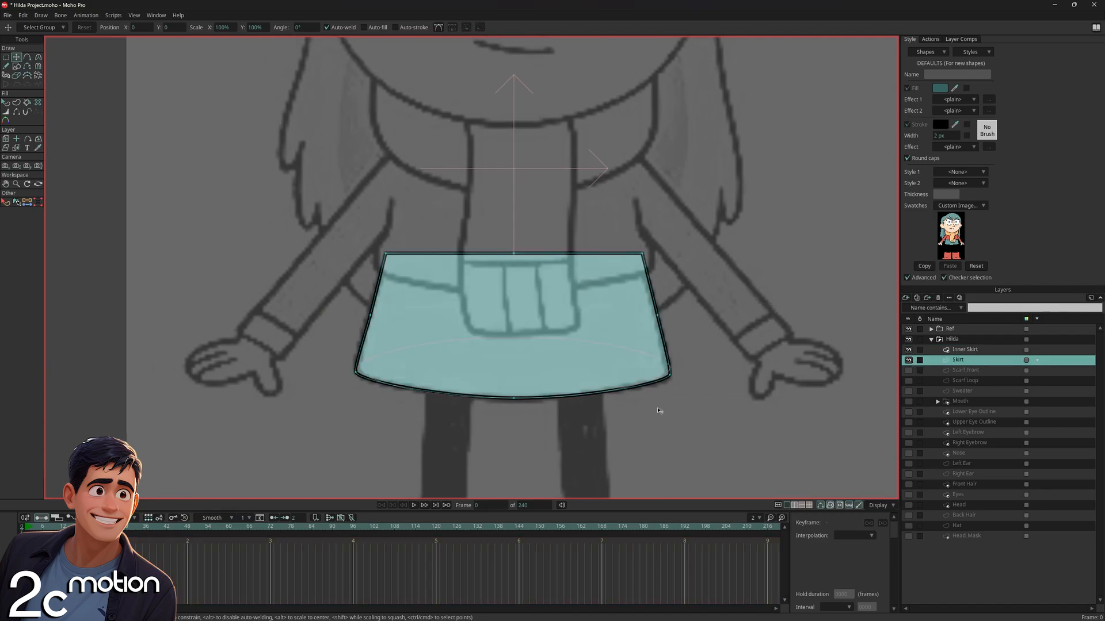
scroll(662, 403, "up", 3)
left_click(673, 365)
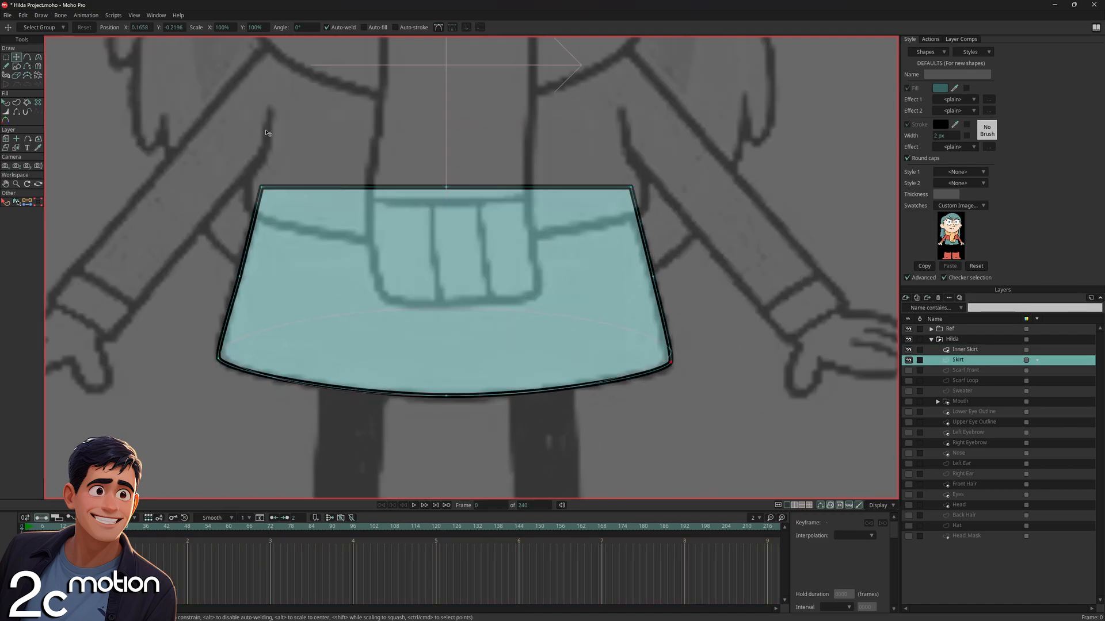
left_click(141, 27)
key("ctrl+c")
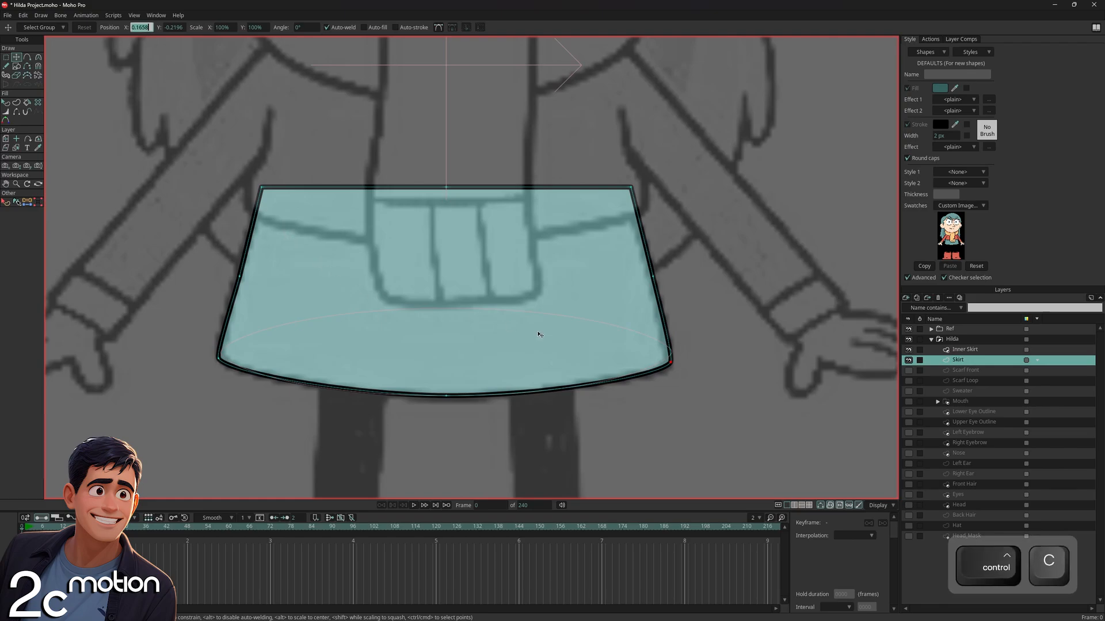
left_click(964, 349)
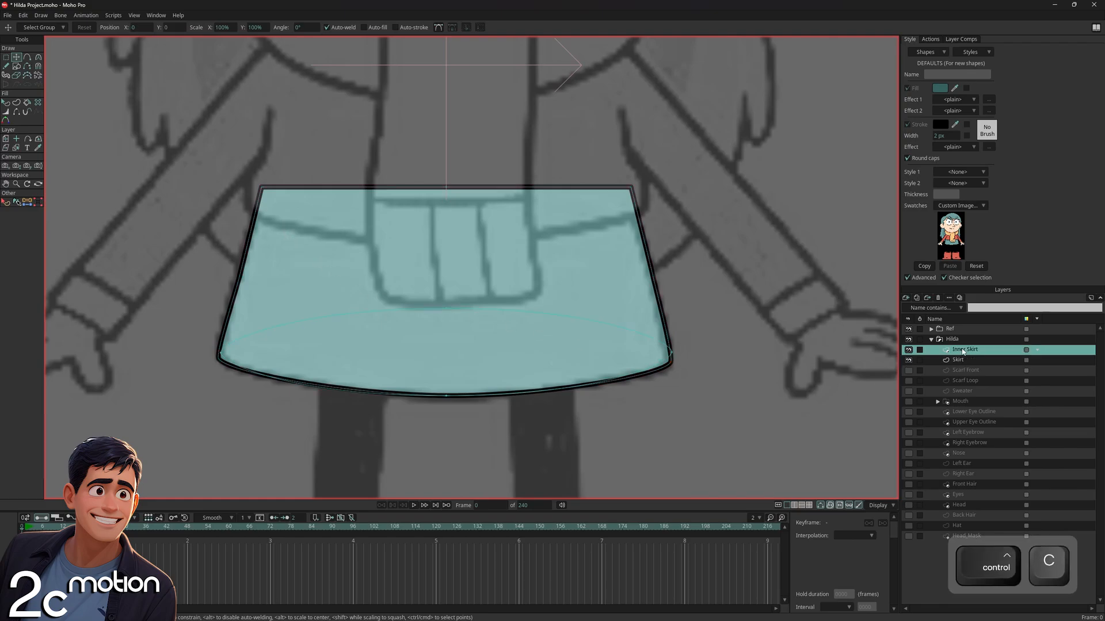
left_click(908, 359)
left_click(672, 354)
left_click(141, 27)
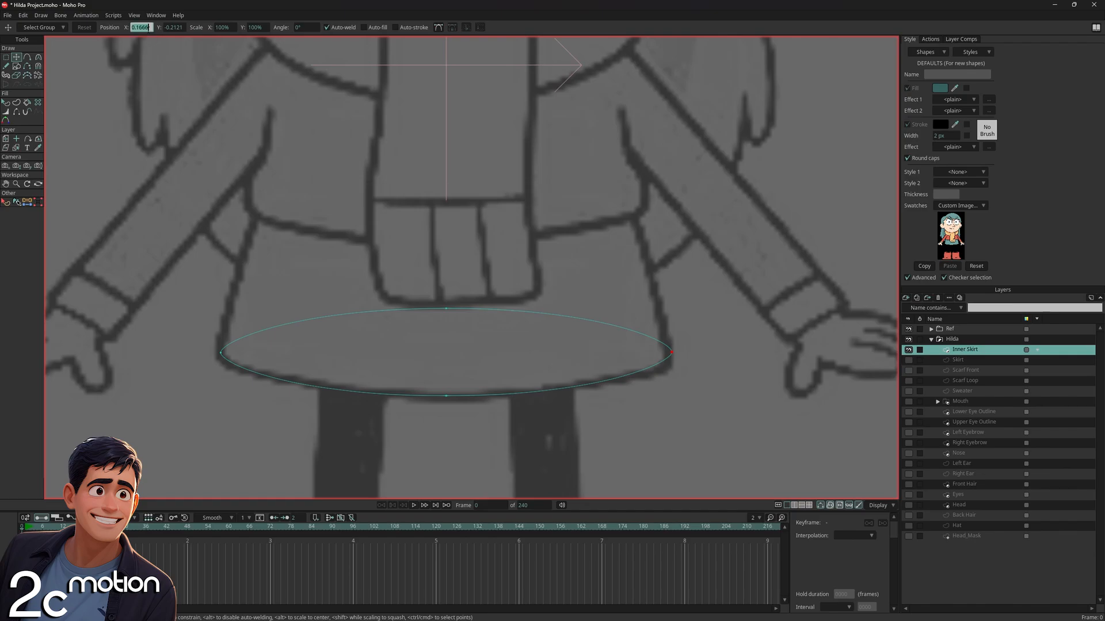
key("ctrl+v")
key("Return")
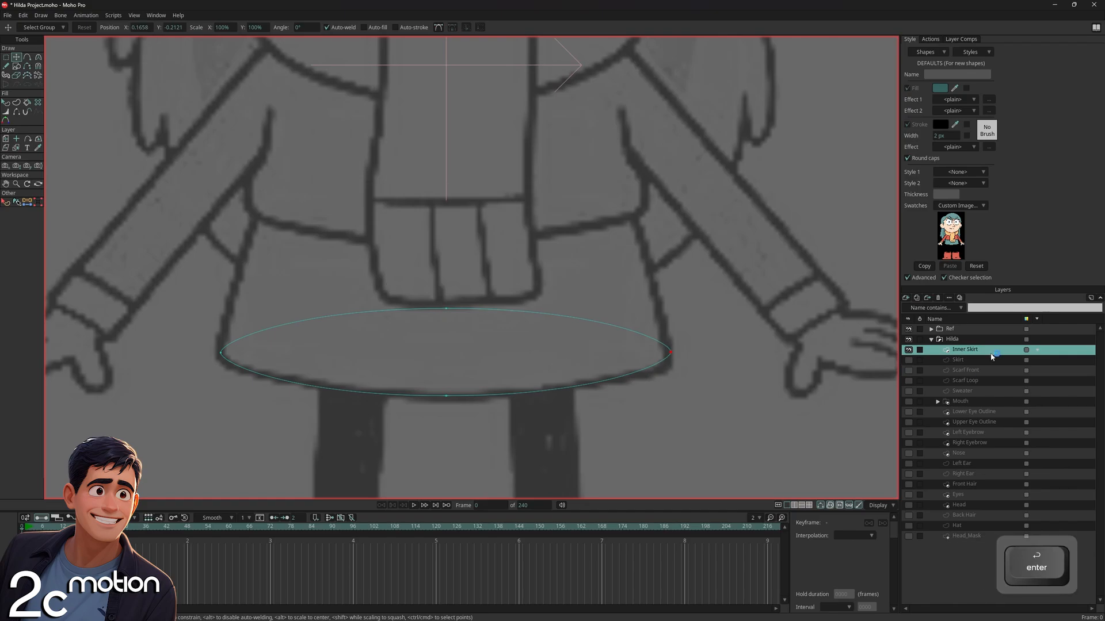
Match the Y position of the ellipse's right-end point to the Skirt's lower-right corner, -0.2196
left_click(963, 362)
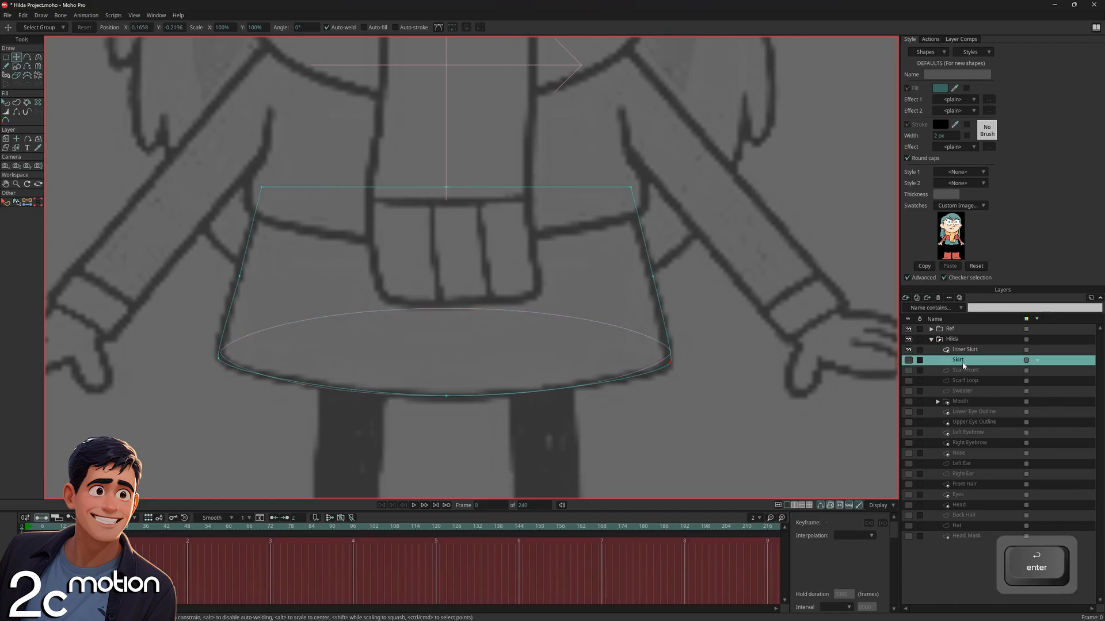
left_click(174, 27)
key("ctrl+c")
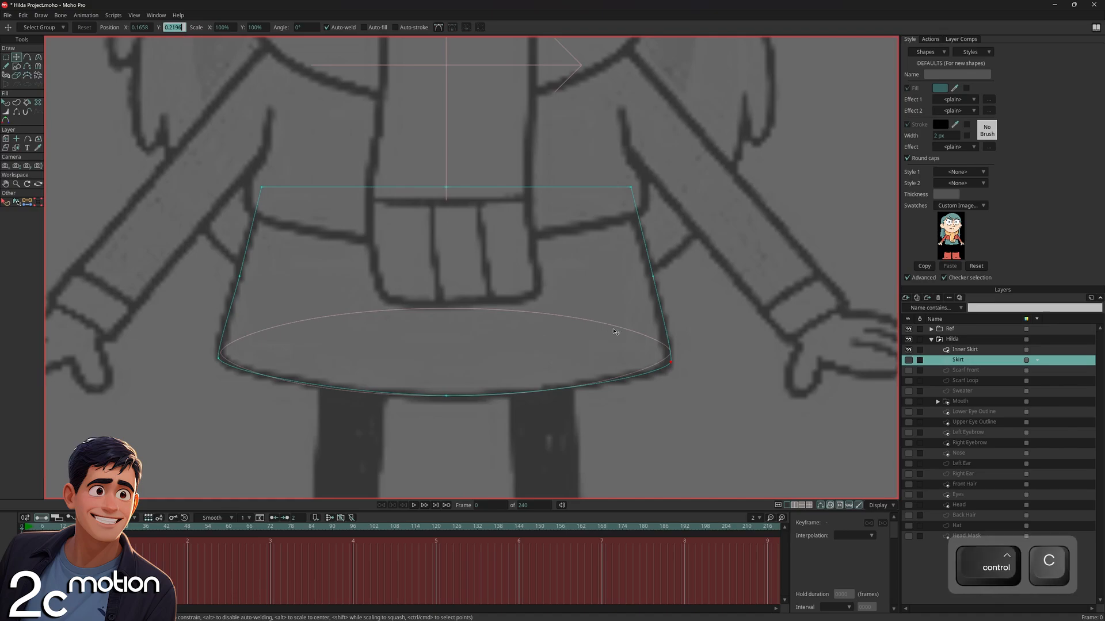
left_click(967, 351)
left_click(174, 27)
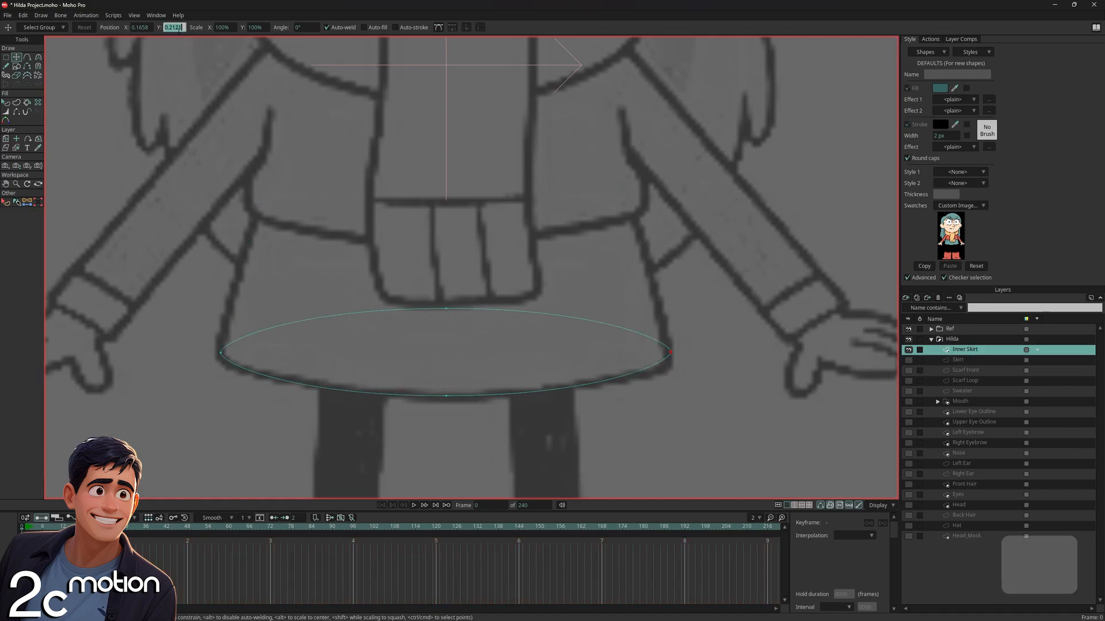
key("ctrl+v")
key("Return")
Copy the X position of the Skirt's lower-left corner, -0.1683, to the left-end point of the Inner Skirt ellipse
left_click(967, 358)
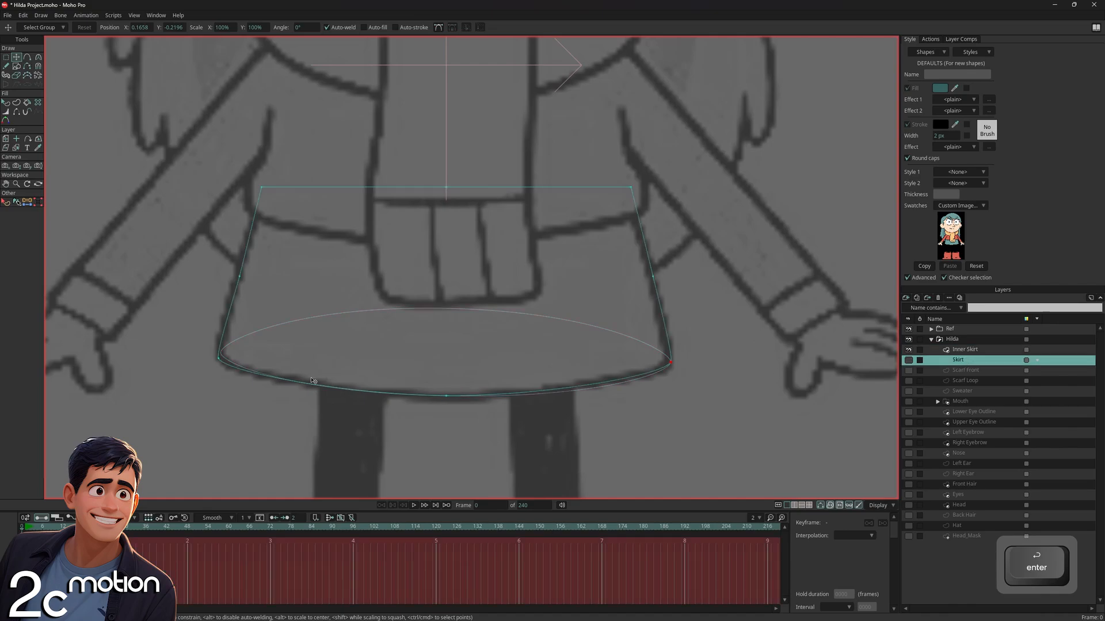
left_click(218, 360)
left_click(141, 27)
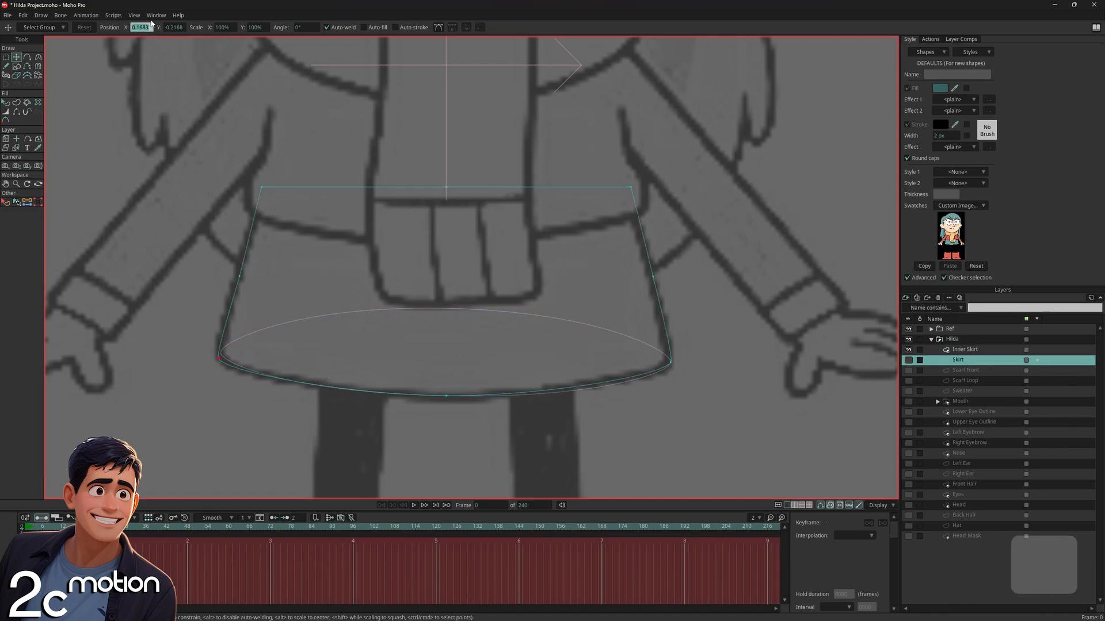
key("ctrl+c")
left_click(965, 350)
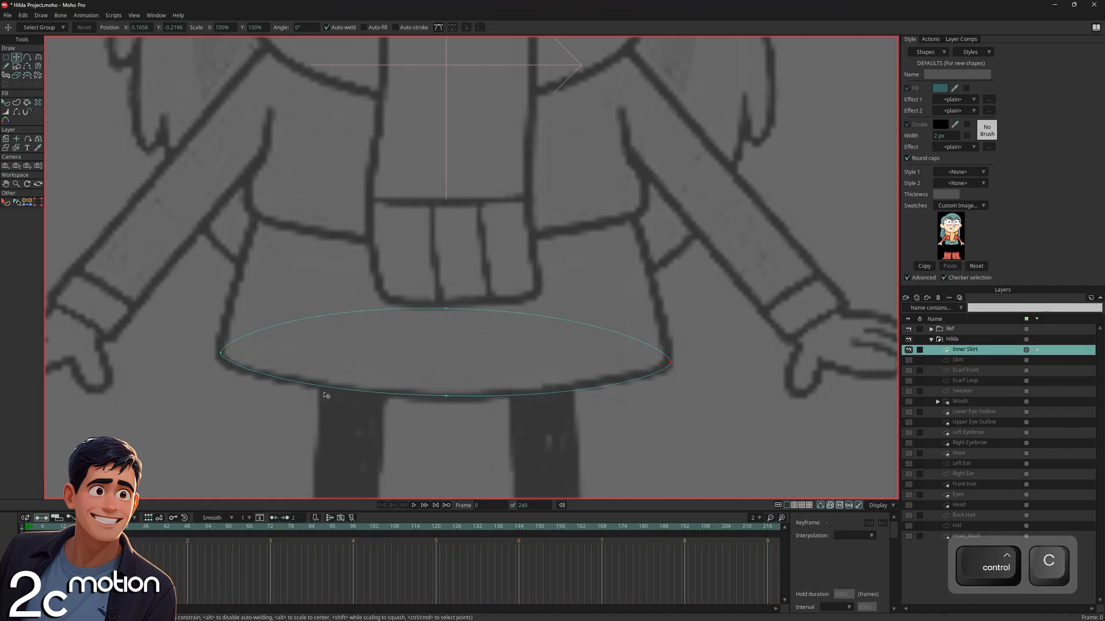
left_click(218, 353)
left_click(141, 27)
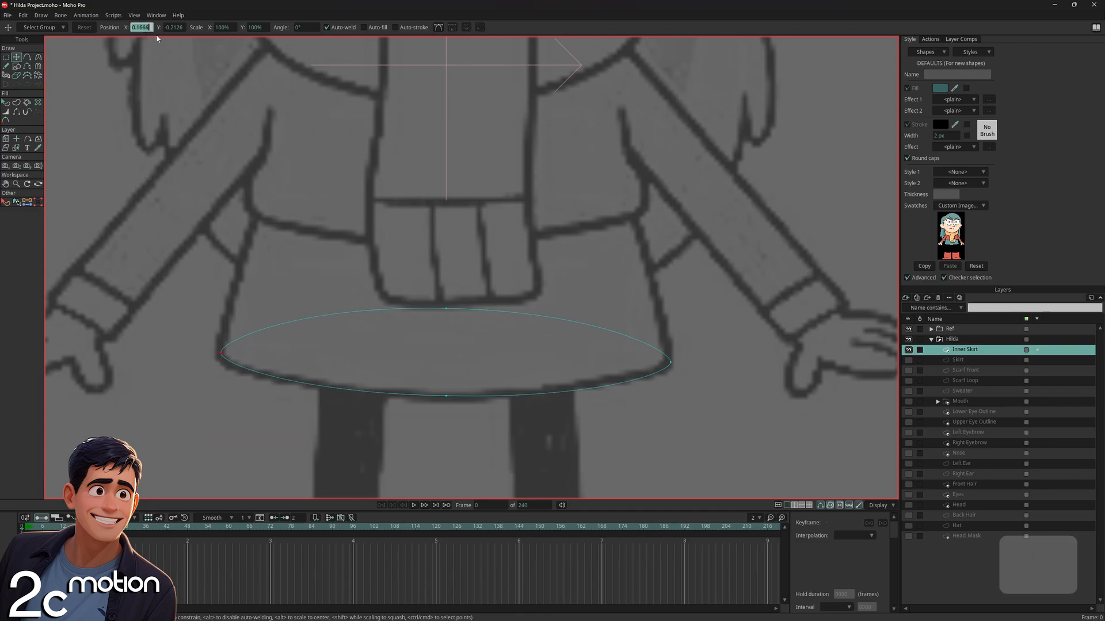
key("ctrl+v")
key("Return")
Copy the Y position of the Skirt's lower-left corner, -0.2168, to the Inner Skirt's left-end point
left_click(972, 360)
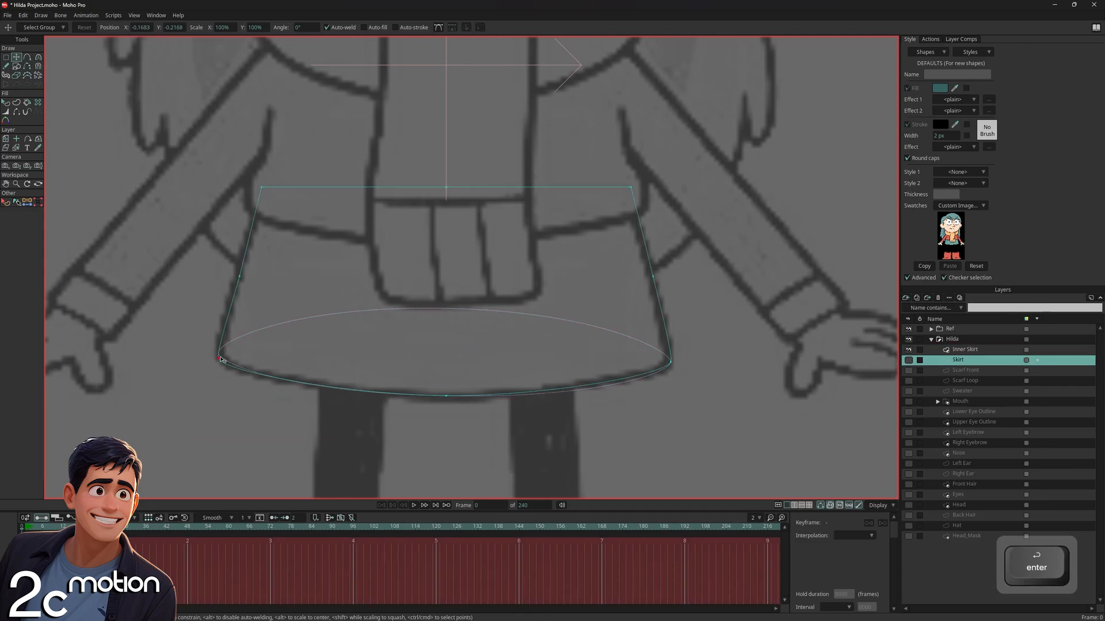
double_click(181, 28)
key("ctrl+c")
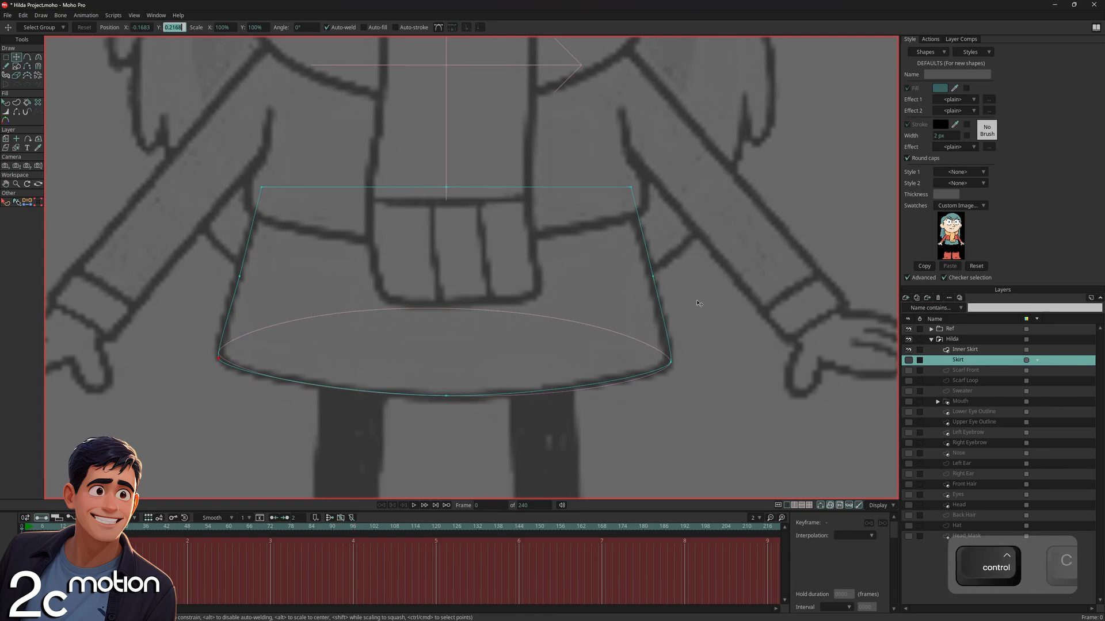
left_click(965, 349)
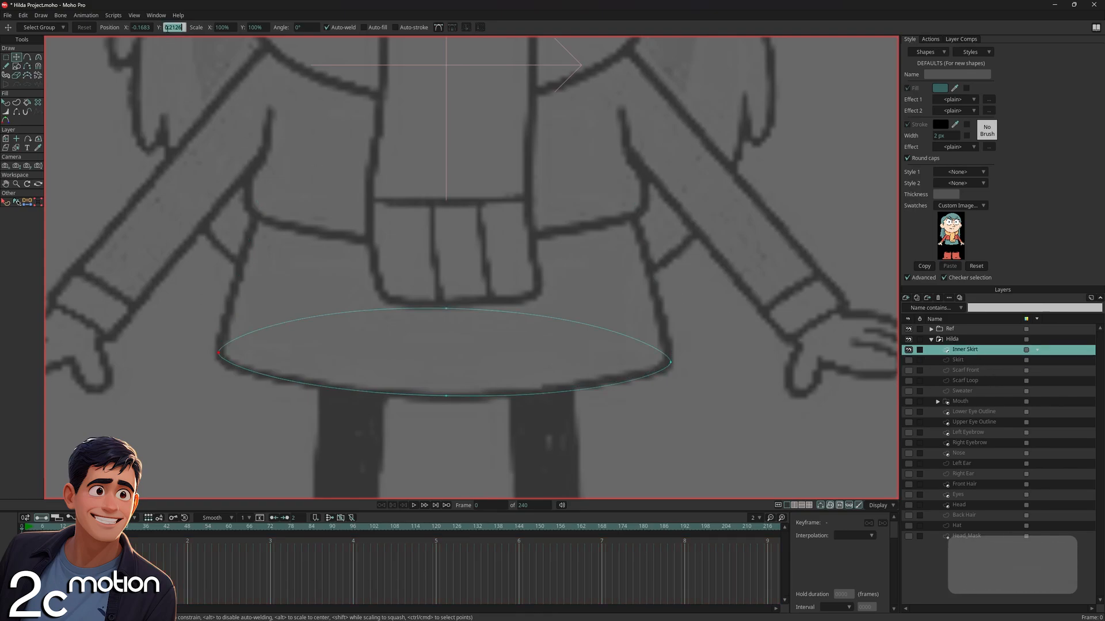
key("ctrl+v")
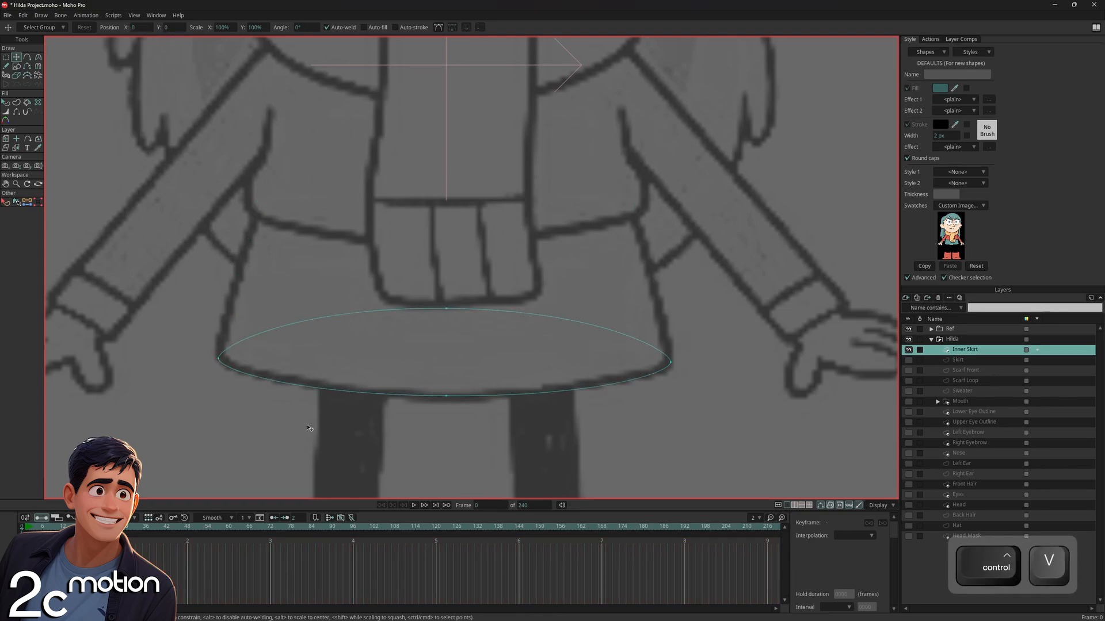
Set the Y position of the Inner Skirt's bottom centre point to the Skirt hem's centre value, -0.2444
left_click(958, 361)
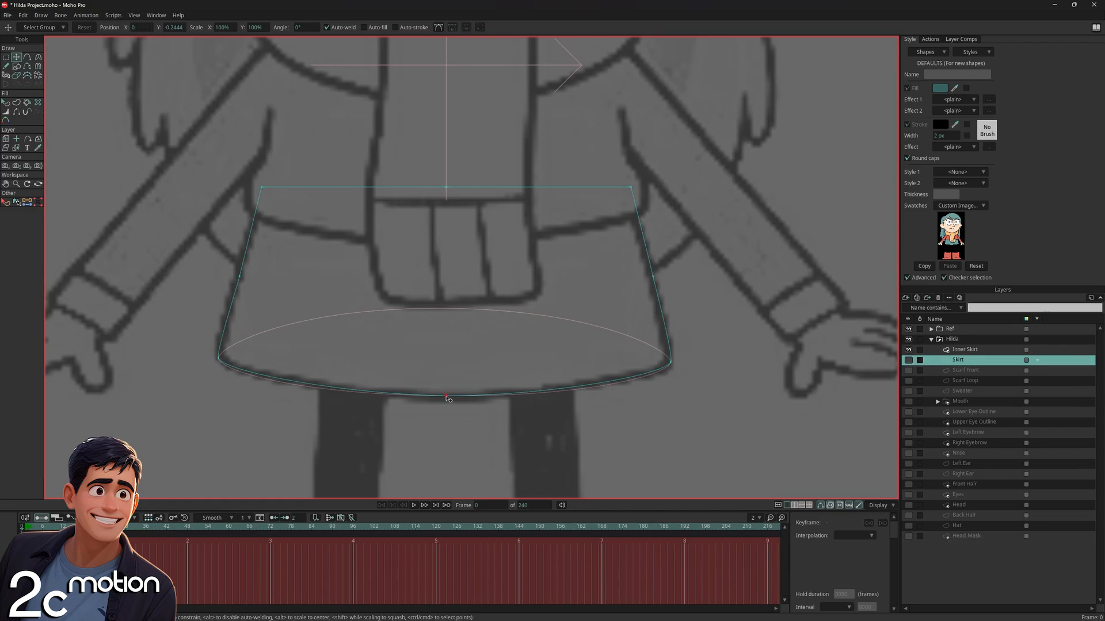
double_click(175, 28)
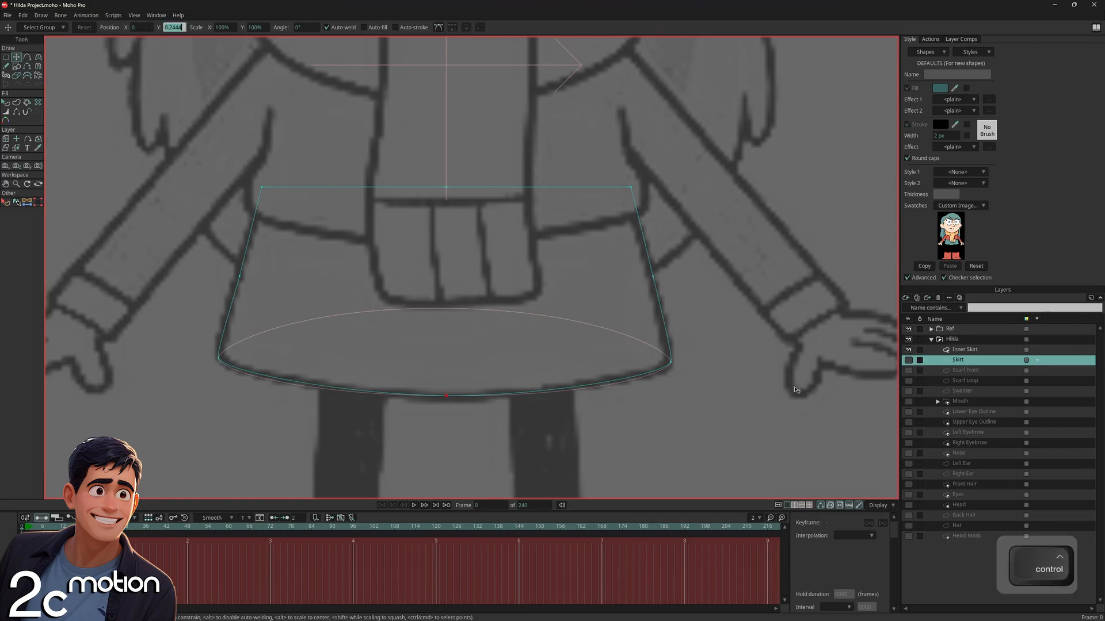
key("ctrl+c")
left_click(976, 350)
left_click(448, 397)
double_click(175, 27)
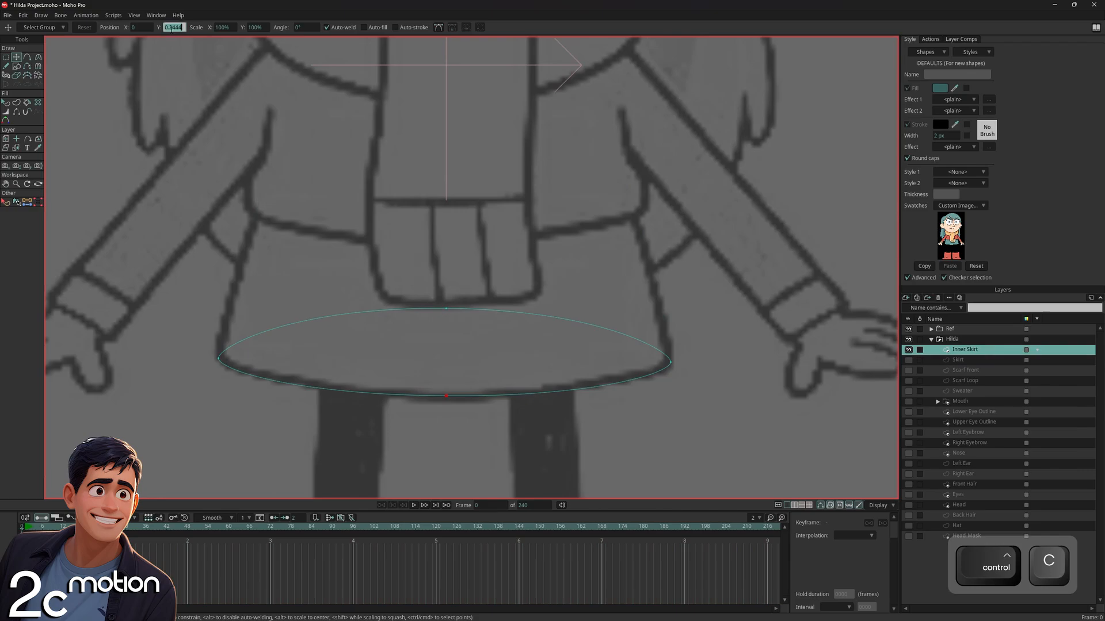
key("ctrl+v")
left_click(330, 246)
Copy the curvature of the Skirt hem's centre point, 0.4076, to the bottom centre point of the Inner Skirt
left_click(965, 359)
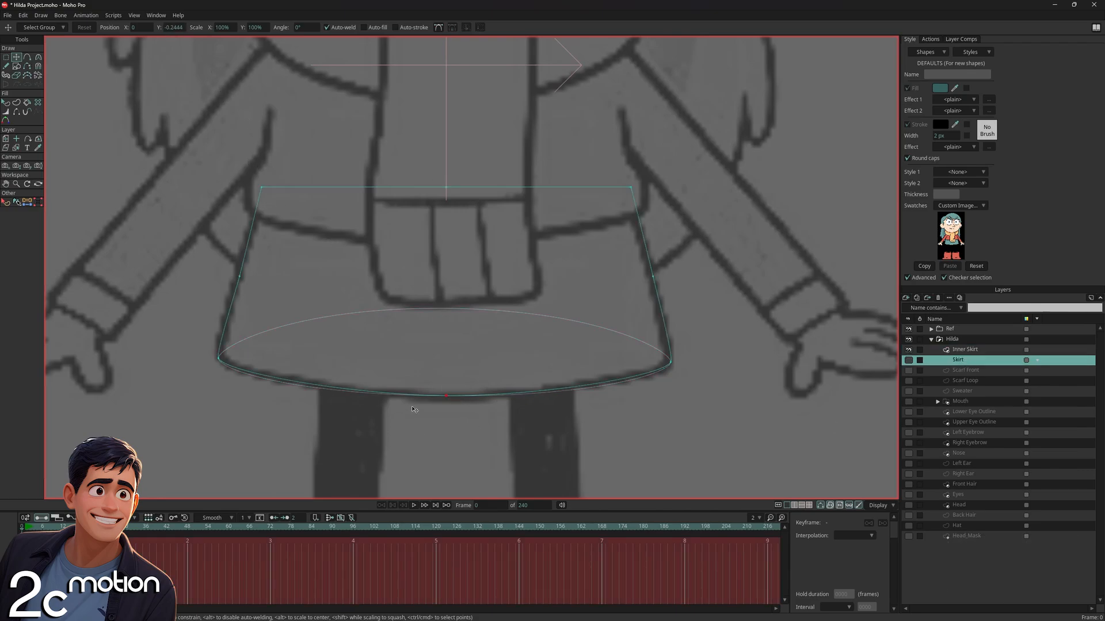
left_click(38, 57)
left_click(121, 27)
key("ctrl+c")
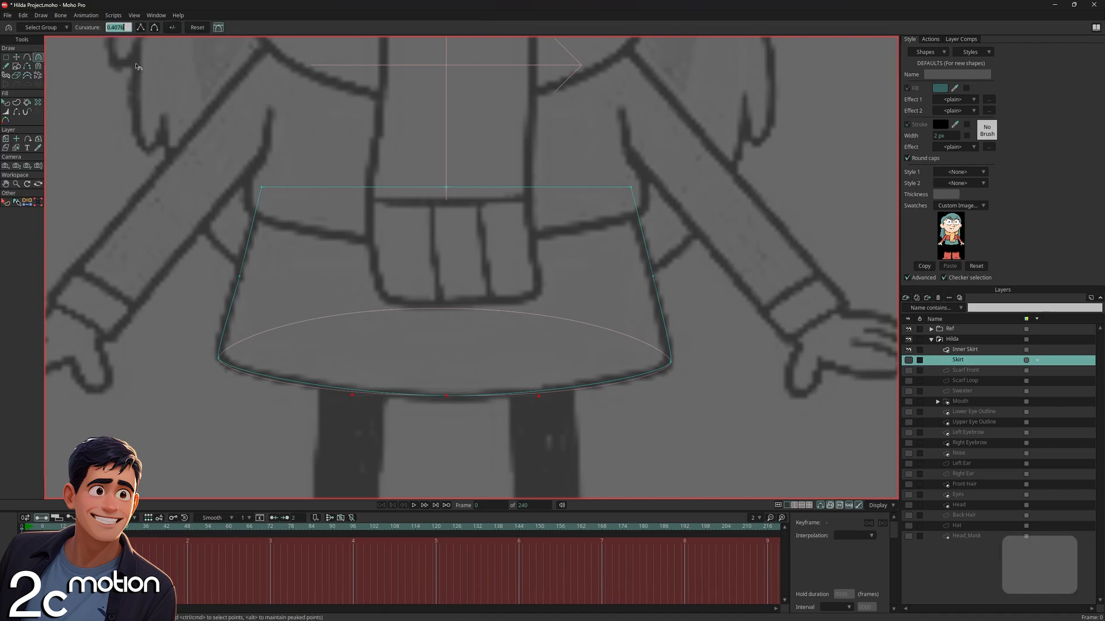
left_click(987, 349)
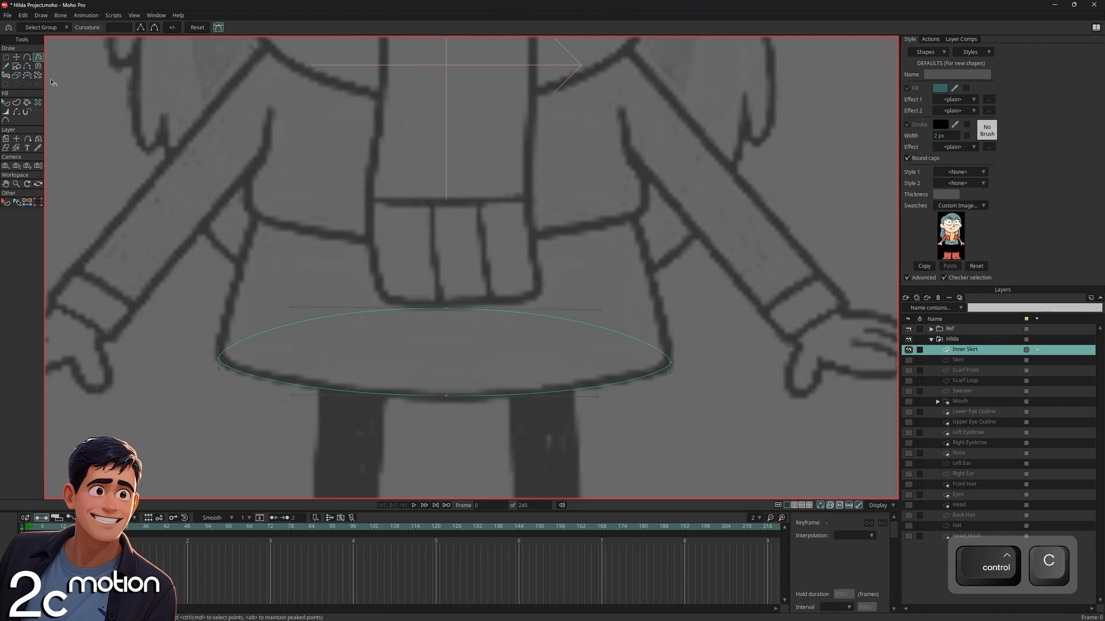
key("t")
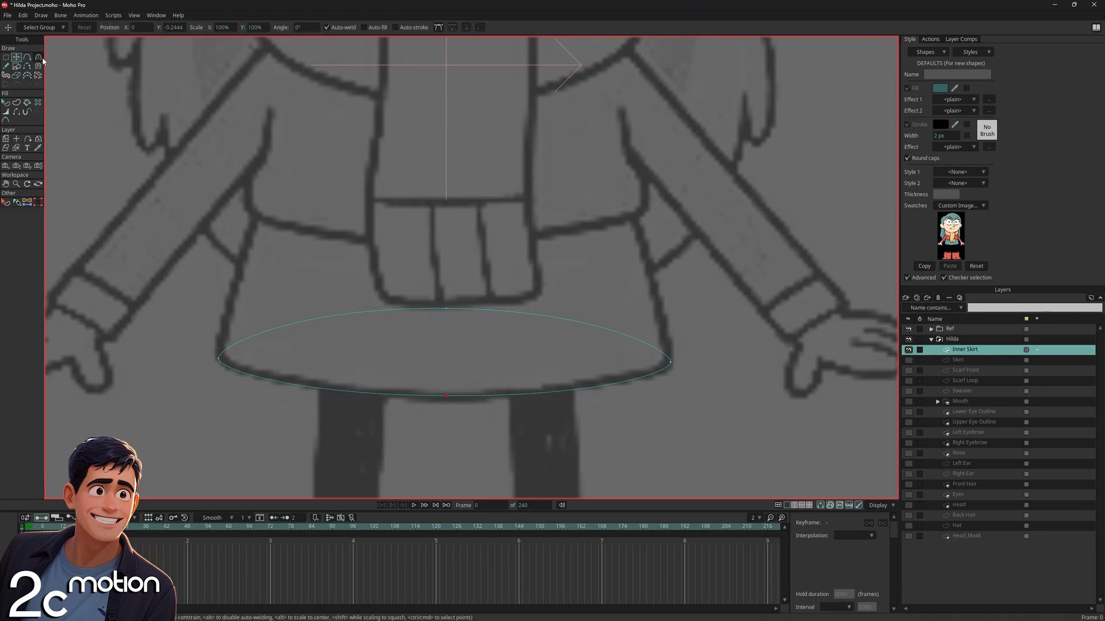
left_click(38, 57)
left_click(118, 28)
key("ctrl+v")
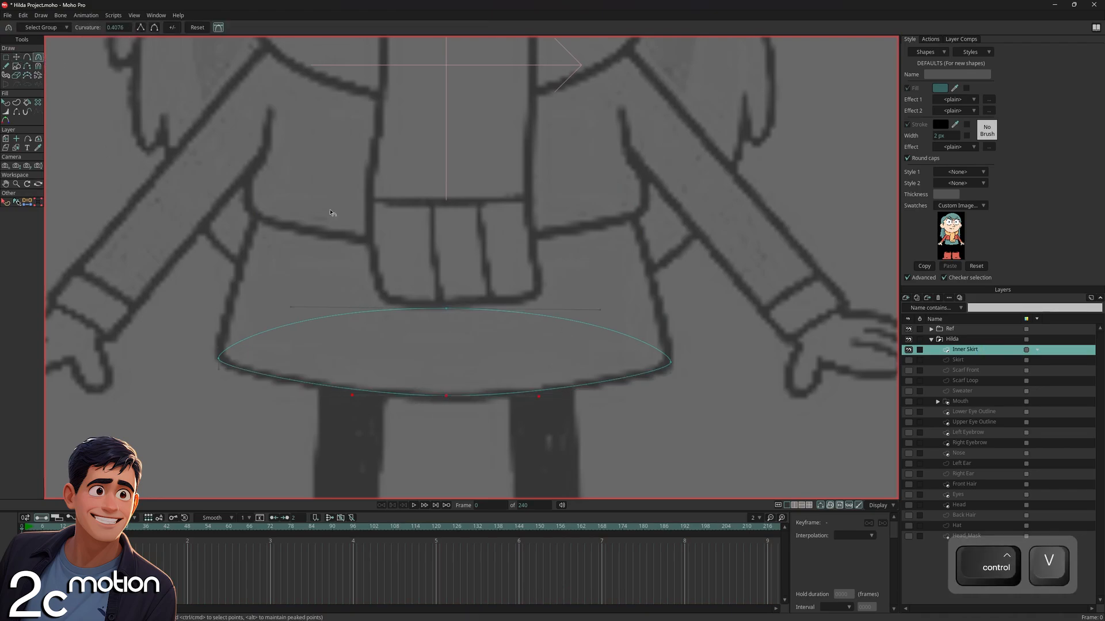
key("Return")
Toggle the visibility of the Skirt and Inner Skirt layers to compare their lower edges
left_click(908, 360)
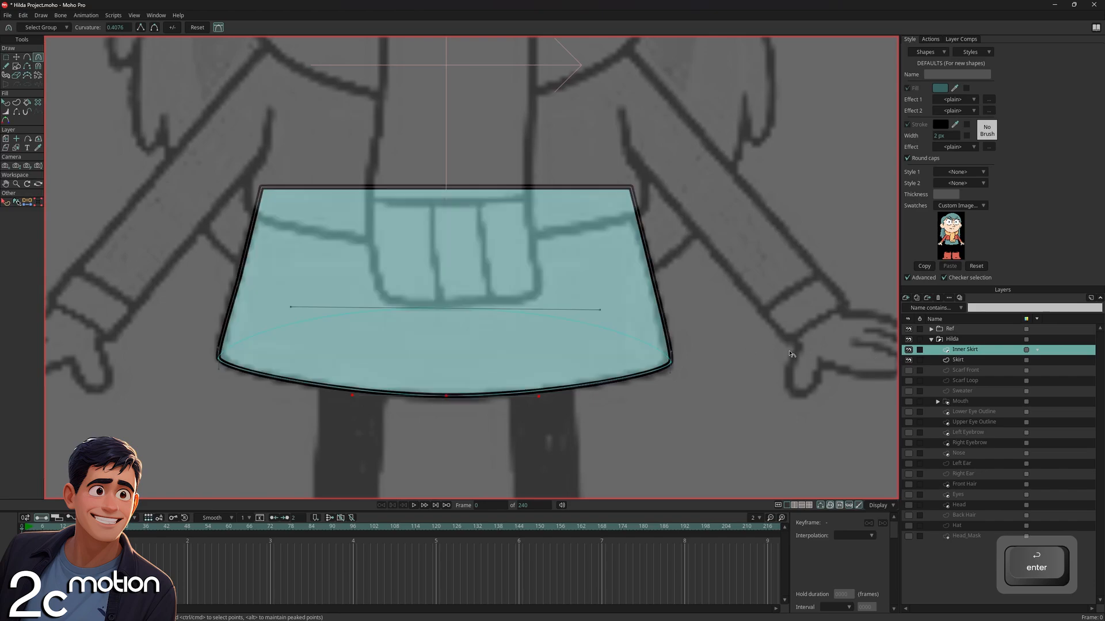
left_click(955, 359)
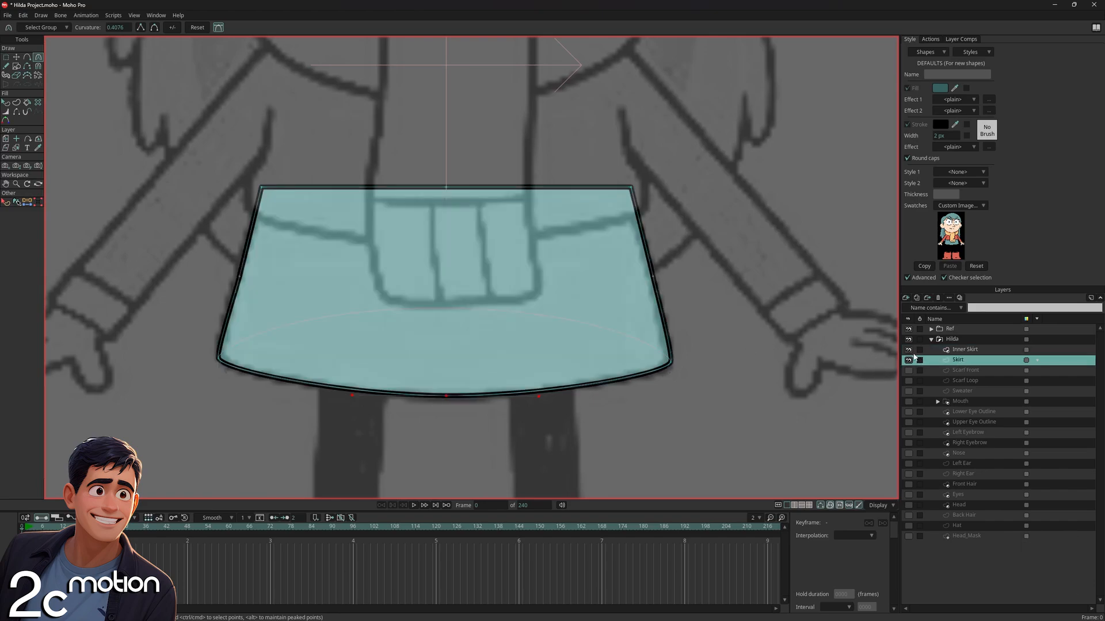
left_click(908, 349)
left_click(909, 350)
left_click(909, 350)
left_click(909, 360)
Set the Inner Skirt layer's masking to "Don't mask this layer"
left_click(958, 352)
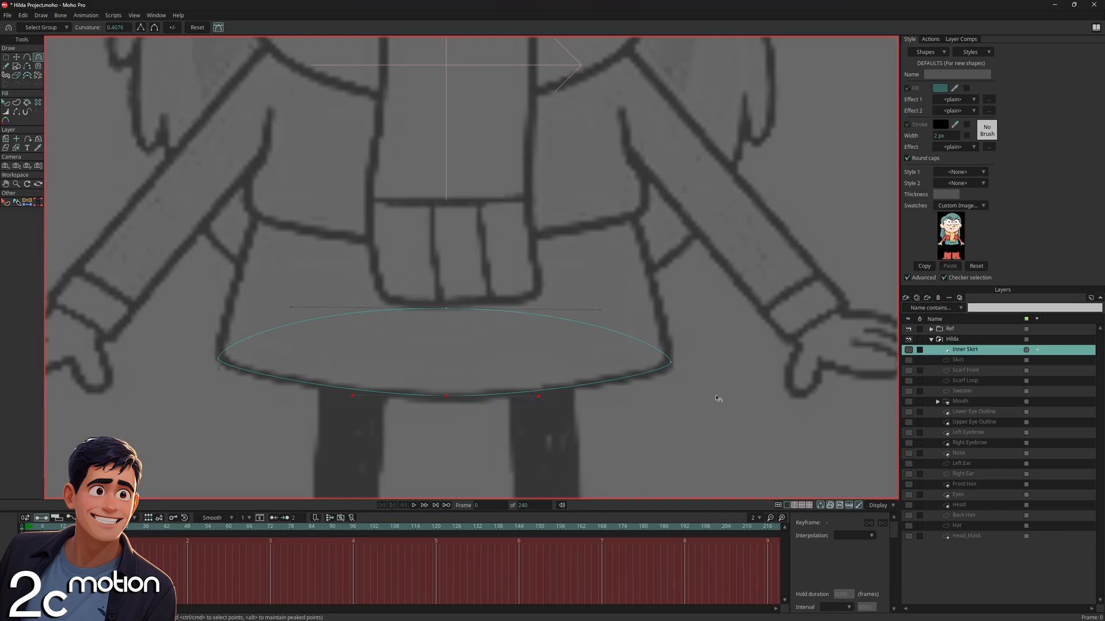
double_click(970, 351)
left_click(721, 200)
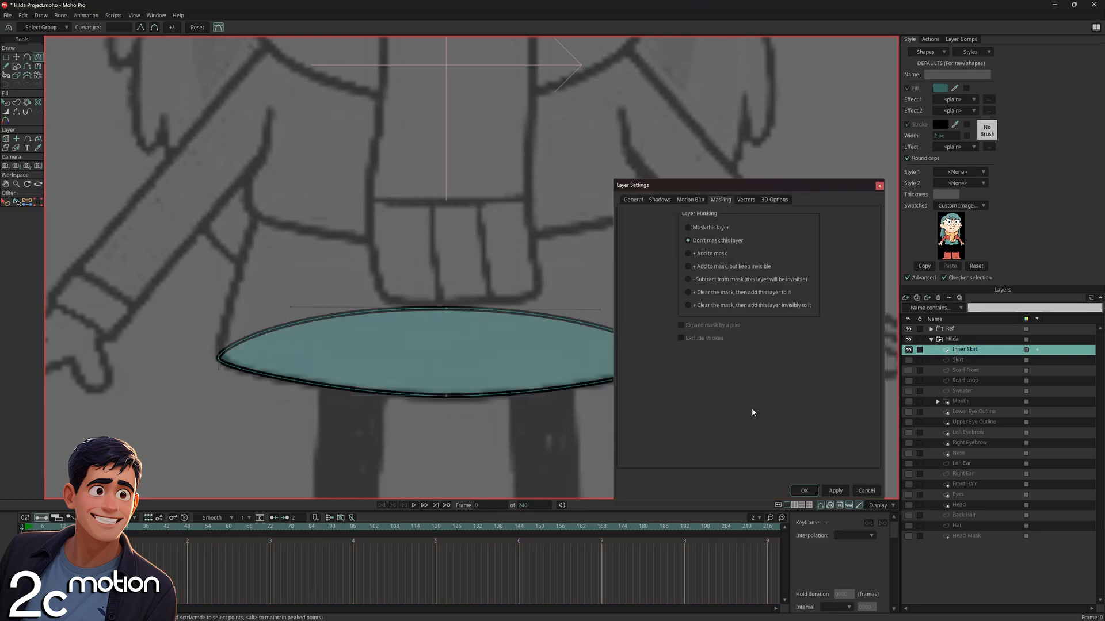
left_click(805, 490)
Show the Skirt layer and move the Inner Skirt layer directly beneath it
left_click(6, 103)
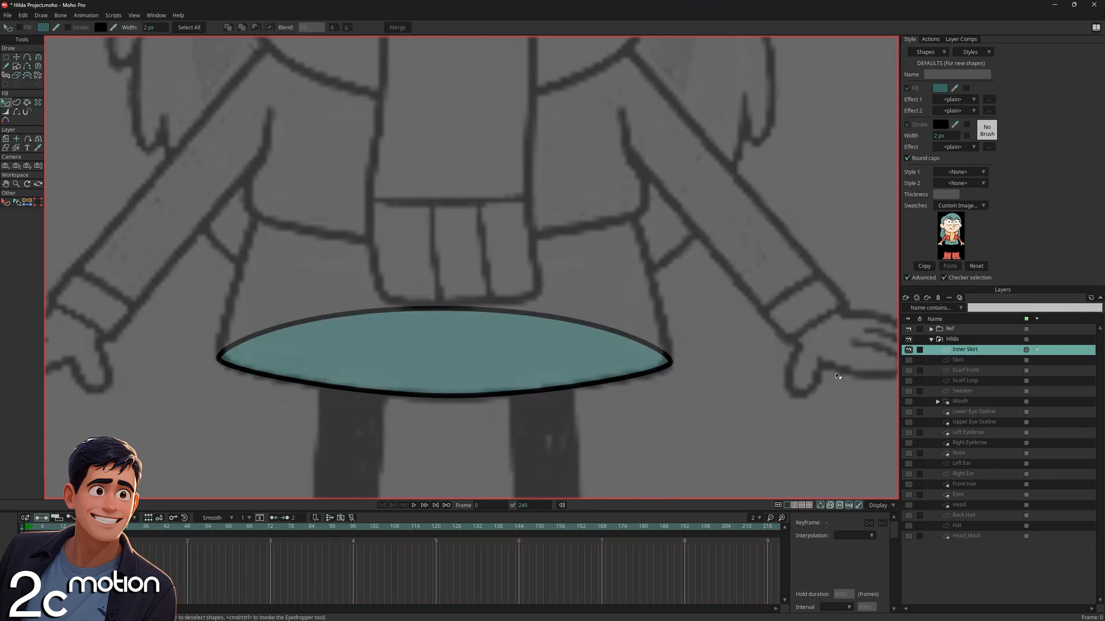
left_click(908, 359)
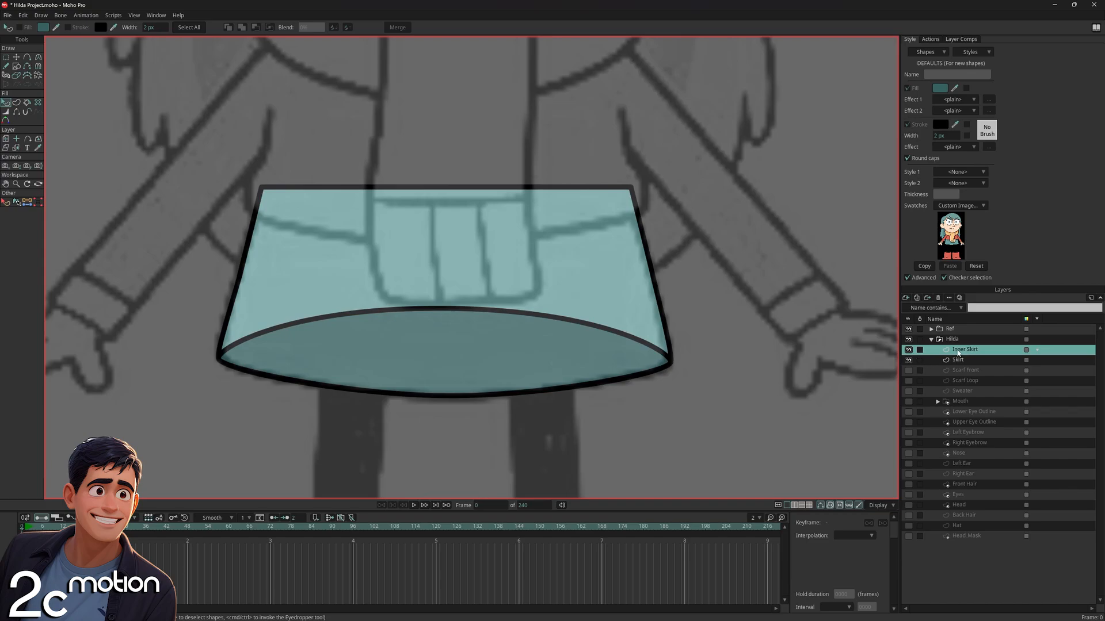
left_click_drag(960, 353, 959, 365)
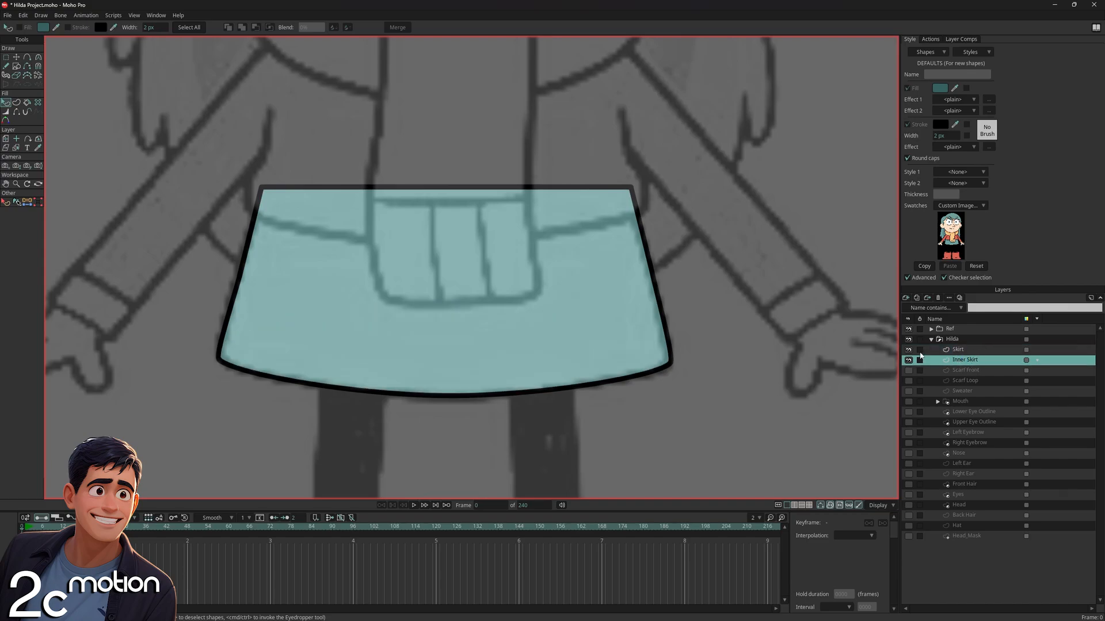
Hide the Skirt layer and set the Inner Skirt shape's stroke width to 1.5 px
left_click(909, 349)
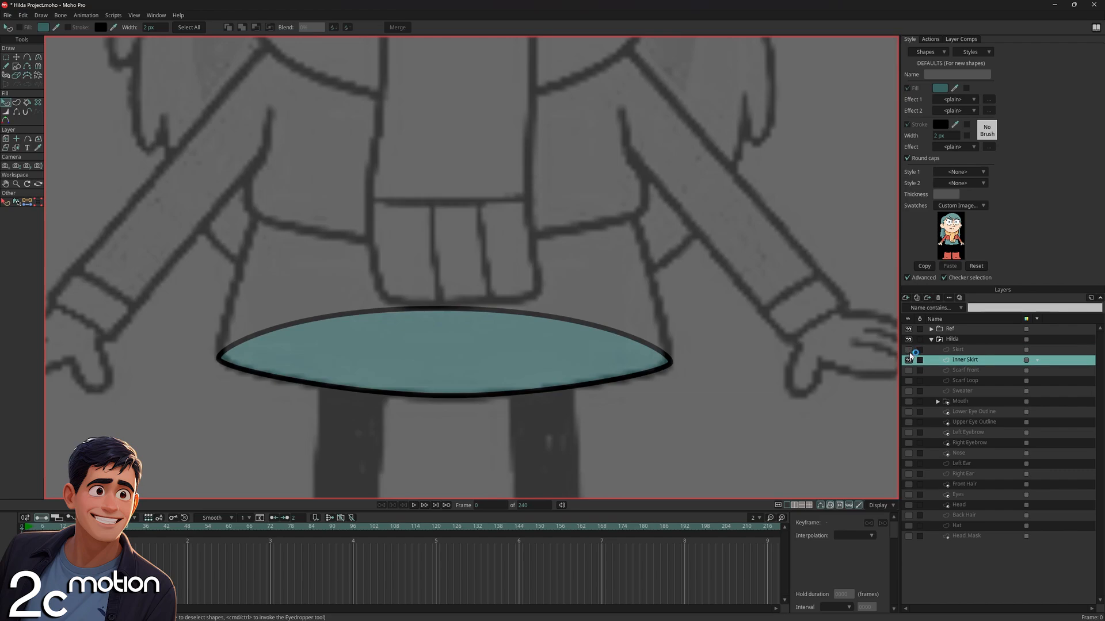
left_click(380, 340)
double_click(947, 136)
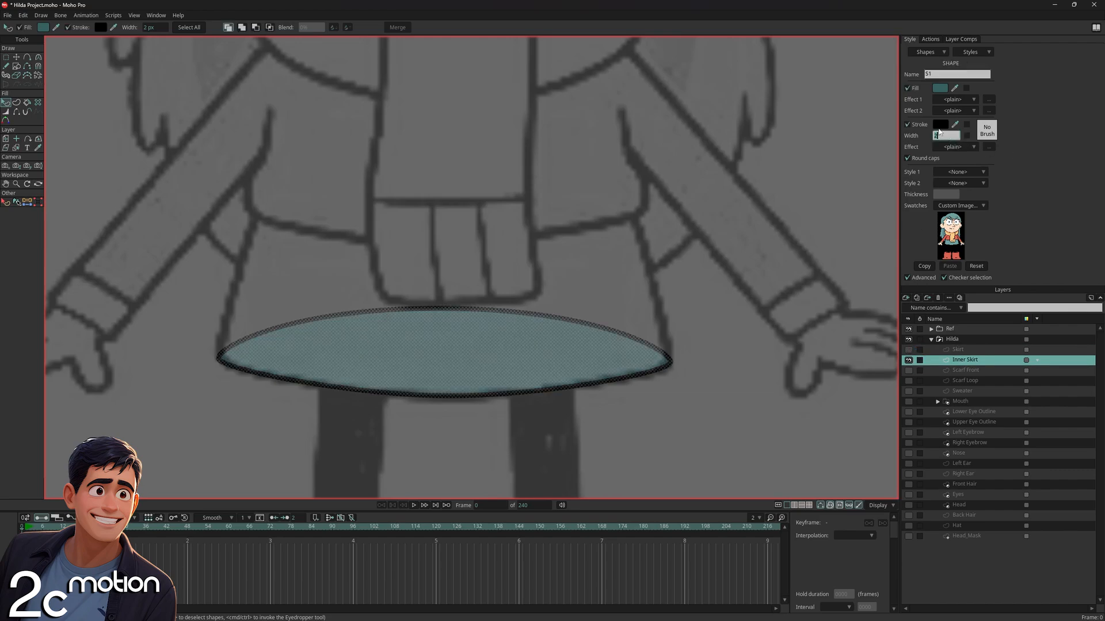
type("1.5")
key("Return")
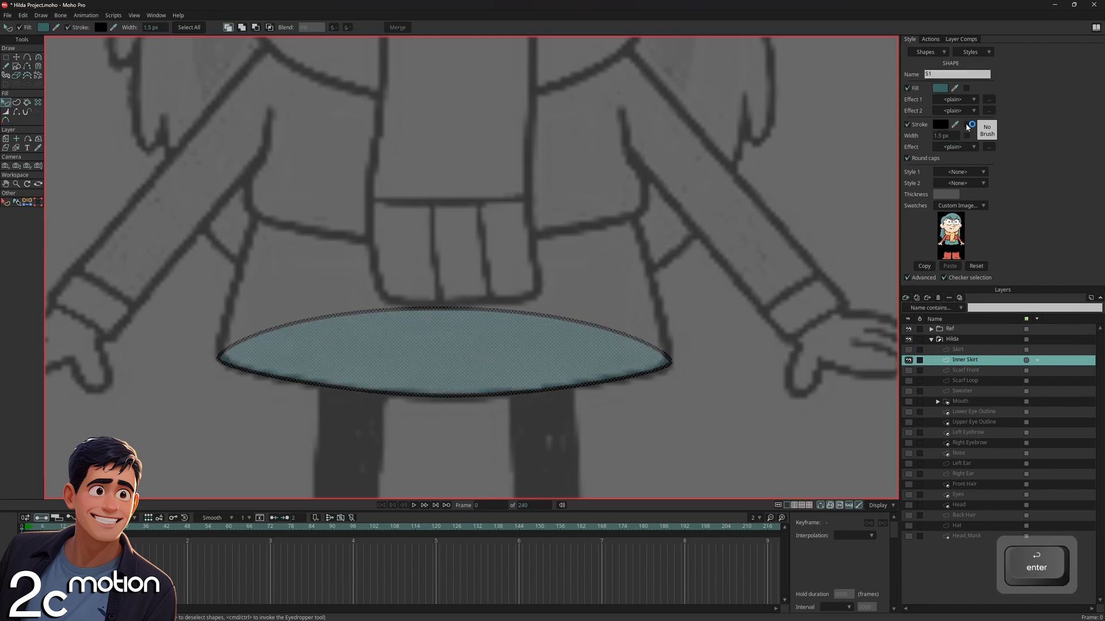
Hide the Inner Skirt layer and toggle the Paths display detail of the Hilda group
left_click(695, 294)
left_click(909, 359)
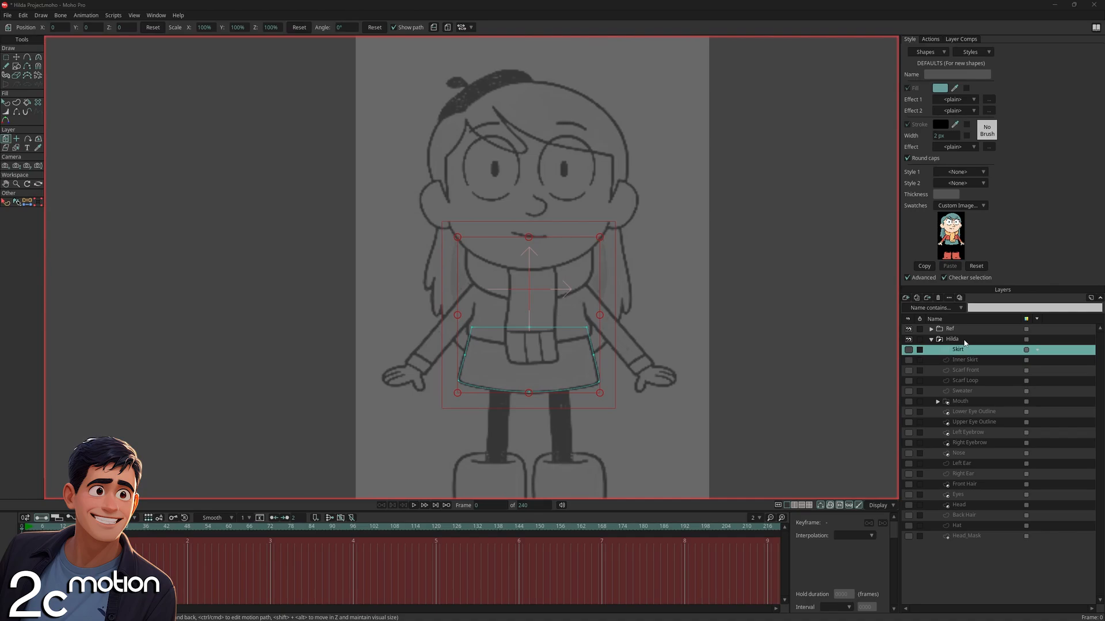
left_click(956, 339)
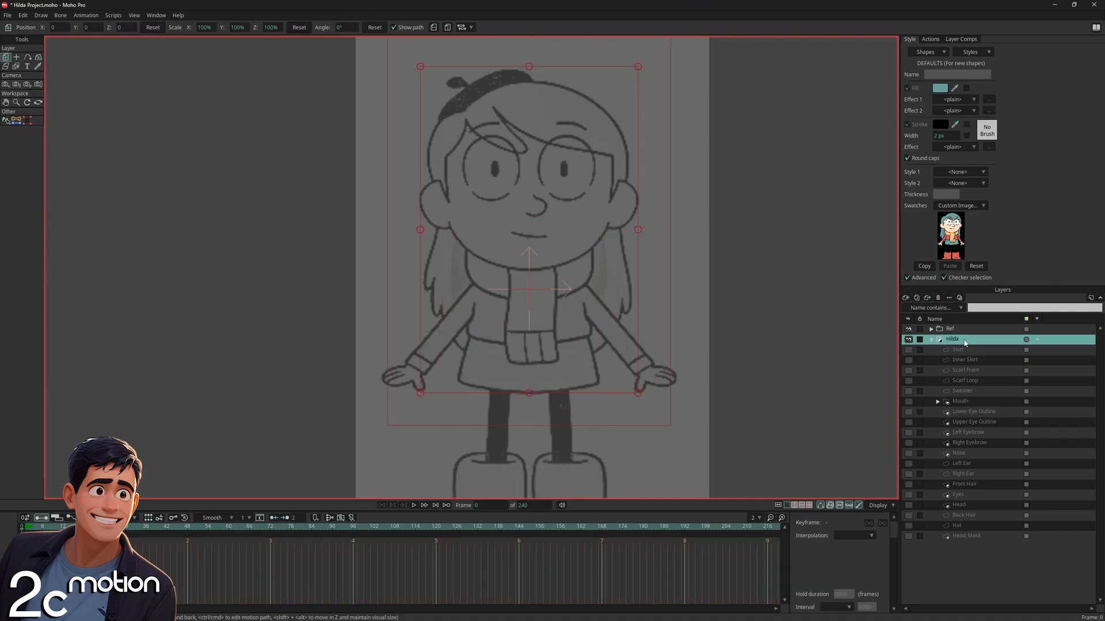
double_click(964, 341)
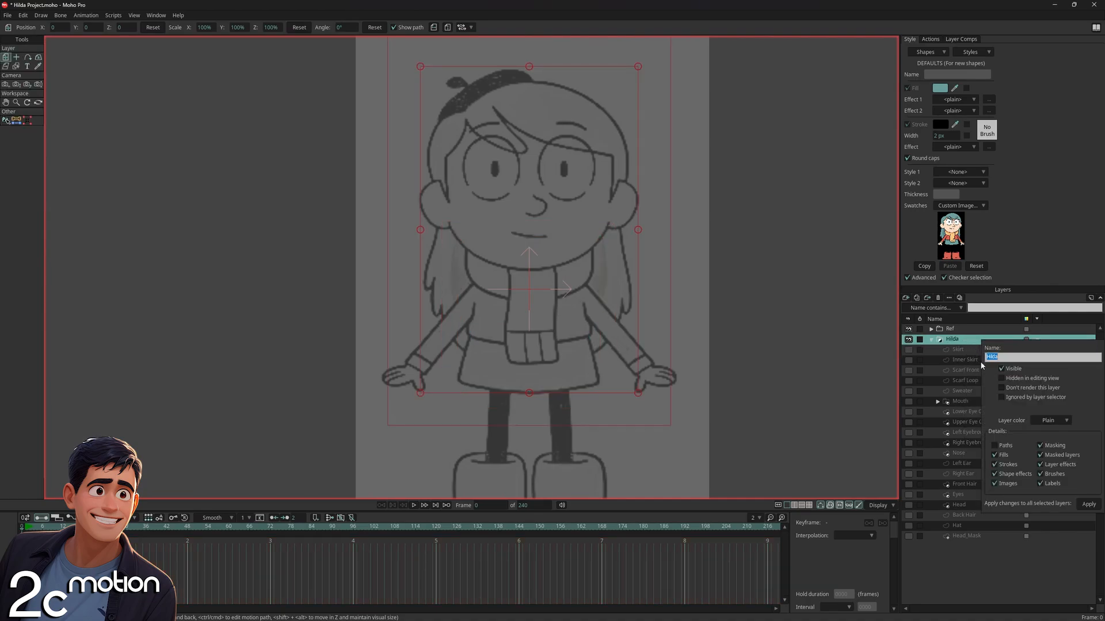
left_click(1006, 447)
Add a new vector layer above the Skirt layer and name it Right Upper Arm
left_click(959, 352)
left_click(905, 298)
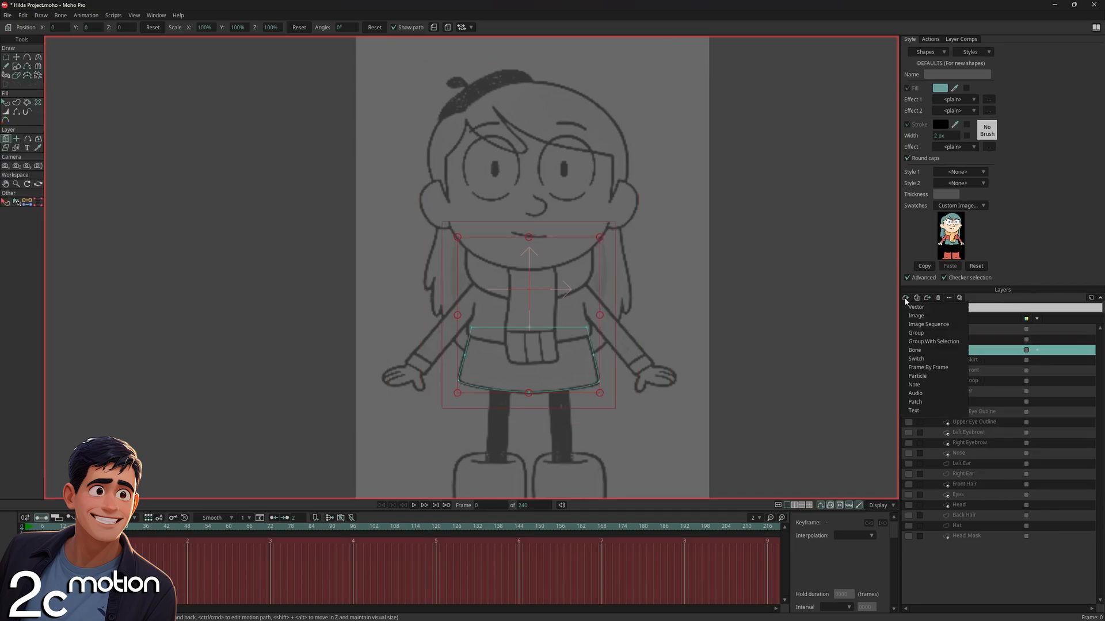
left_click(913, 308)
double_click(958, 352)
left_click_drag(877, 125, 717, 177)
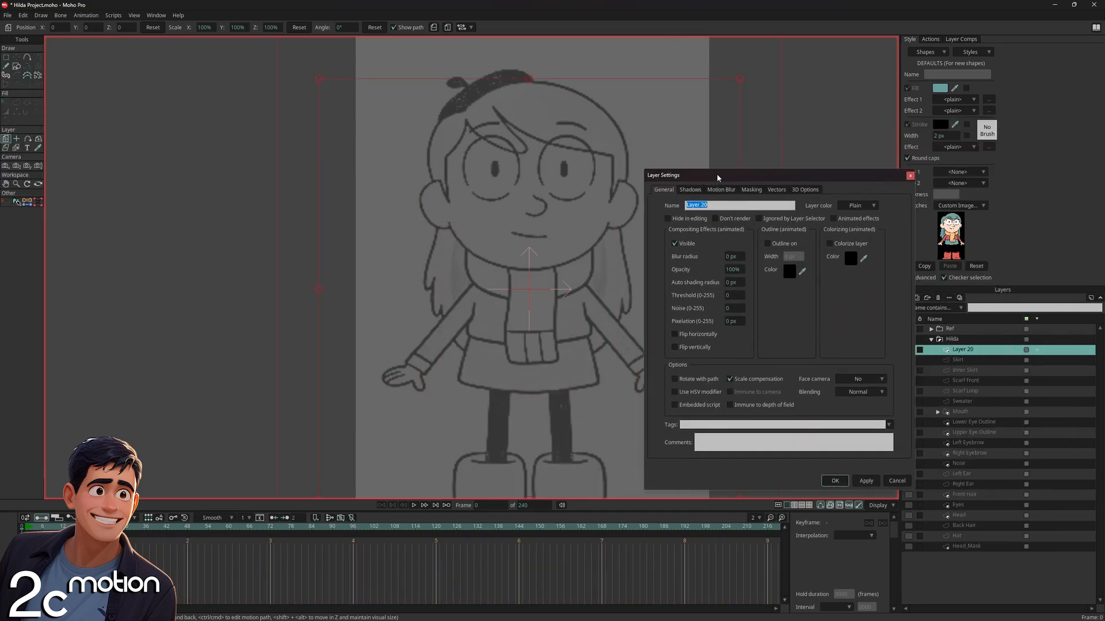
type("Right ")
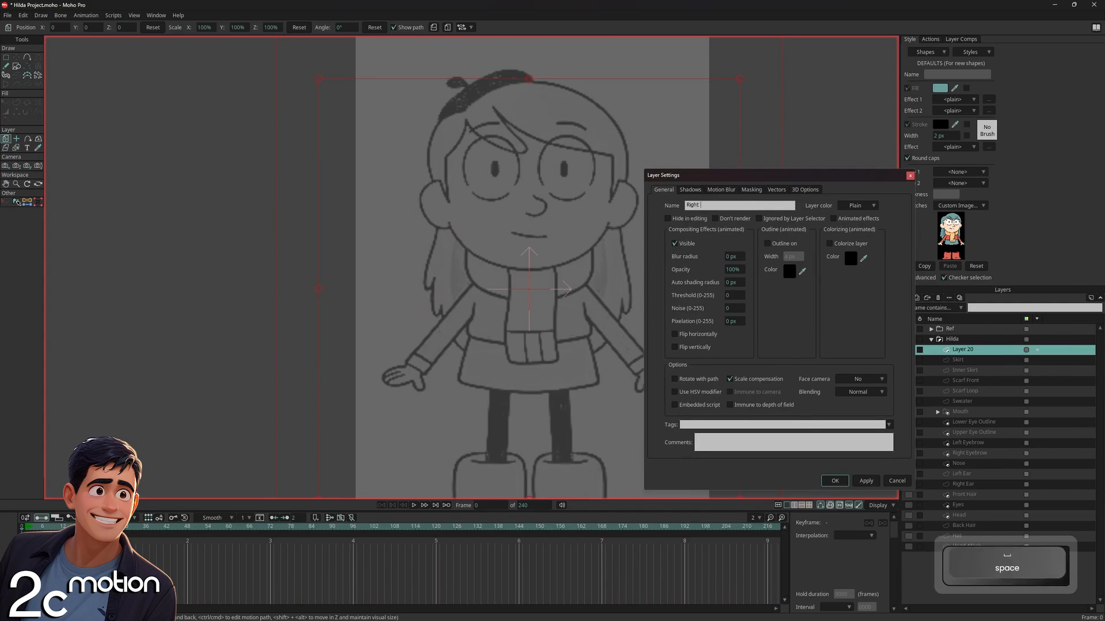
type("Upper Arm")
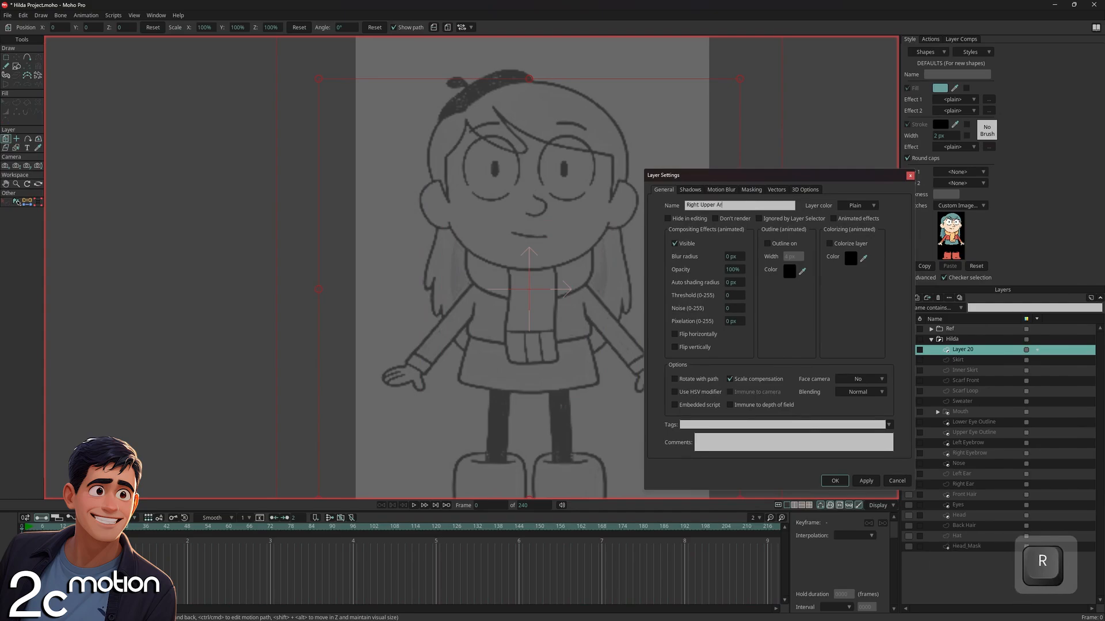
key("Return")
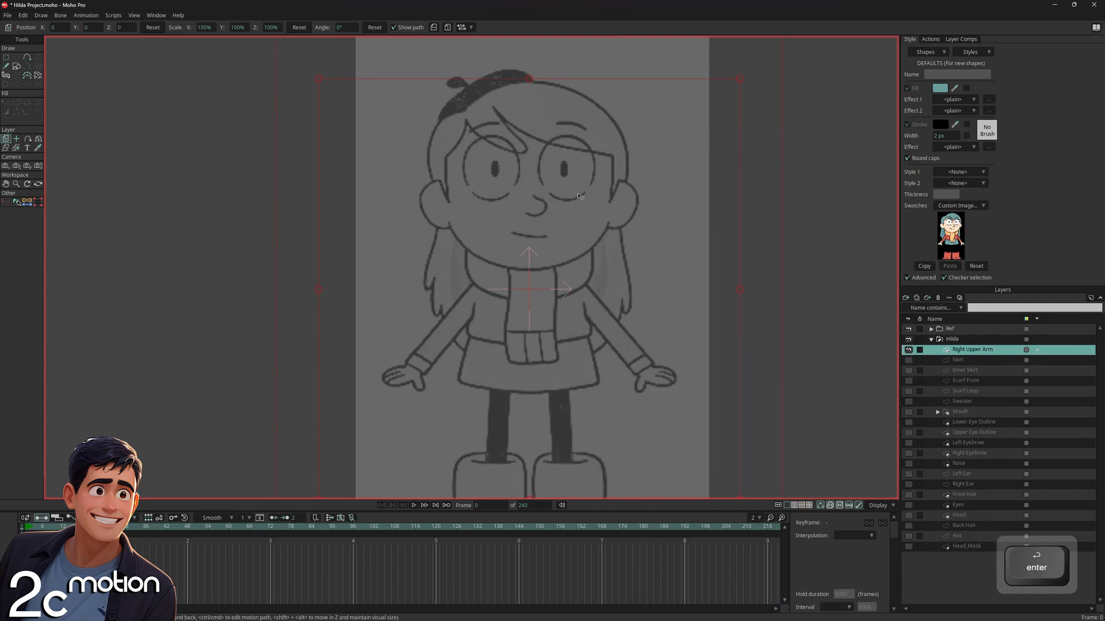
Draw a circle in the reference swatch's coral sweater colour on the sketched right shoulder and fit it to the sleeve's width
left_click(16, 67)
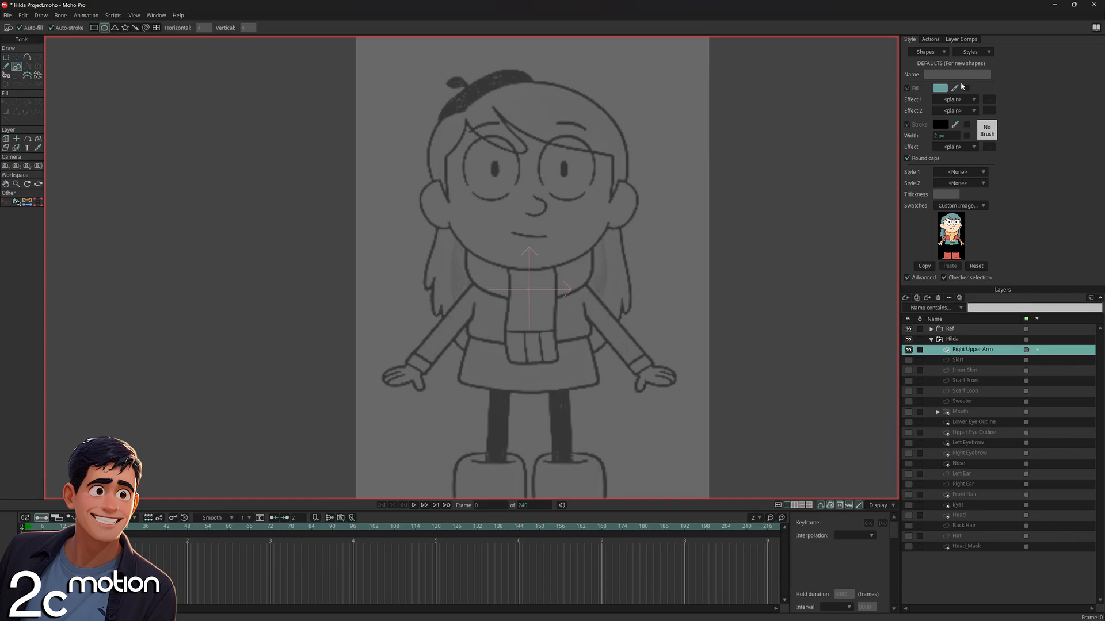
left_click(959, 242)
scroll(604, 320, "up", 5)
mouse_move(500, 235)
left_mouse_down()
mouse_move(569, 283)
mouse_move(573, 249)
left_mouse_up()
key("shift")
left_click(17, 57)
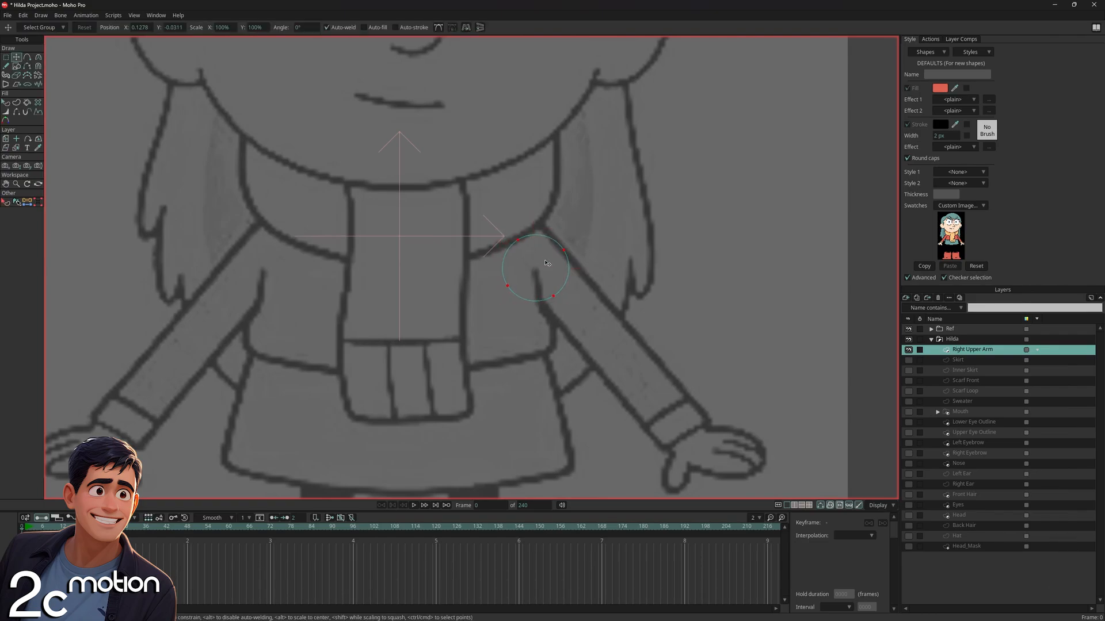
scroll(557, 263, "up", 2)
left_click_drag(574, 309, 556, 280)
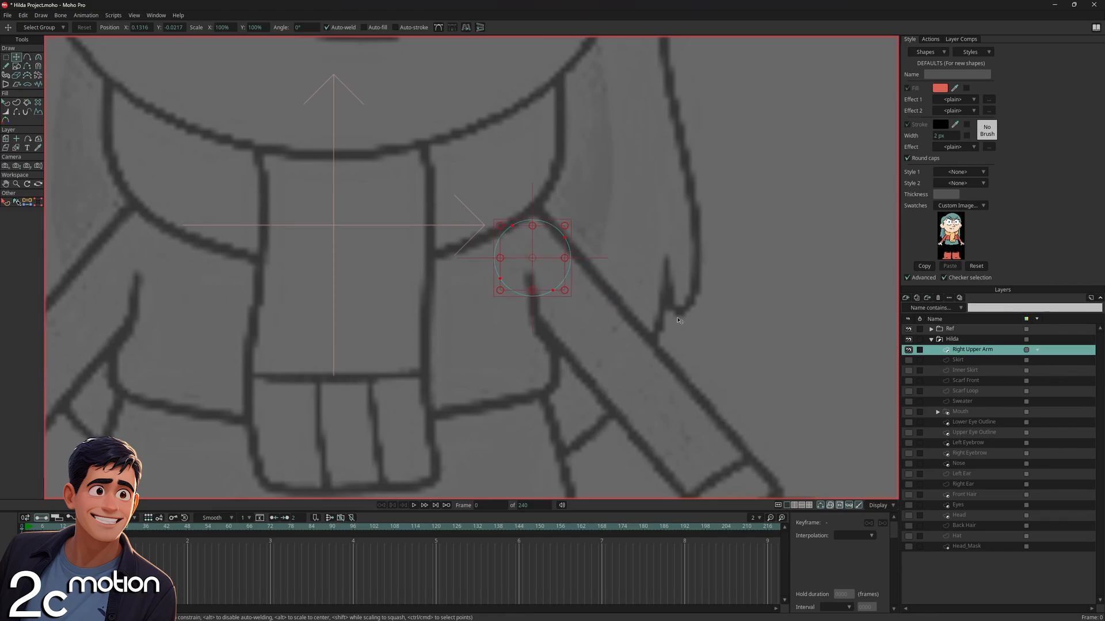
Set the Right Upper Arm layer's masking to "Don't mask this layer"
double_click(1005, 351)
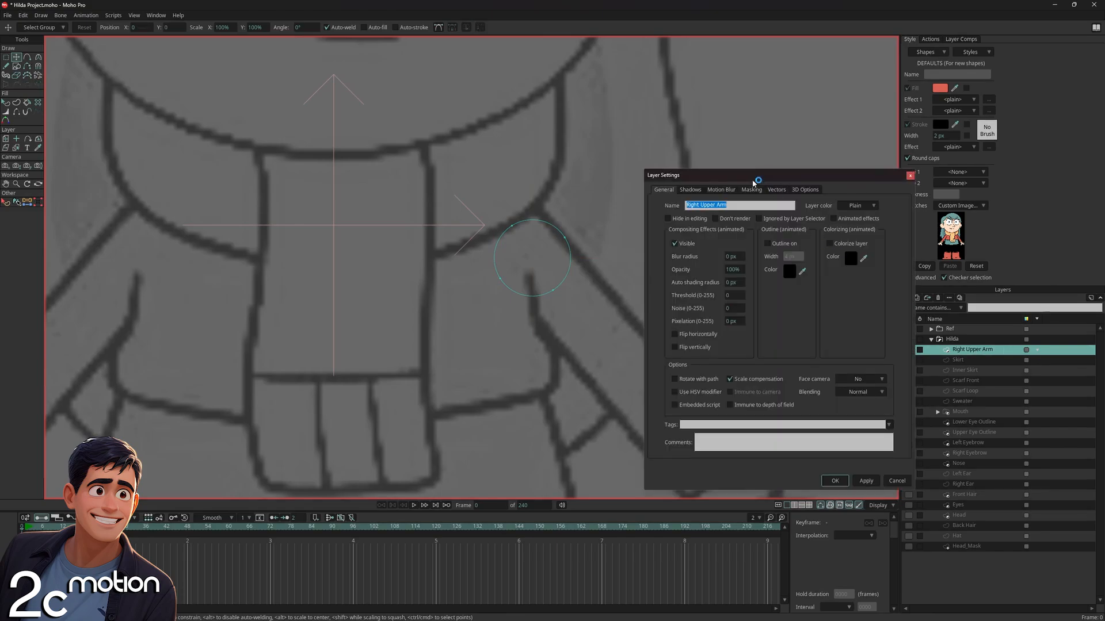
left_click(751, 189)
left_click(748, 230)
left_click(835, 481)
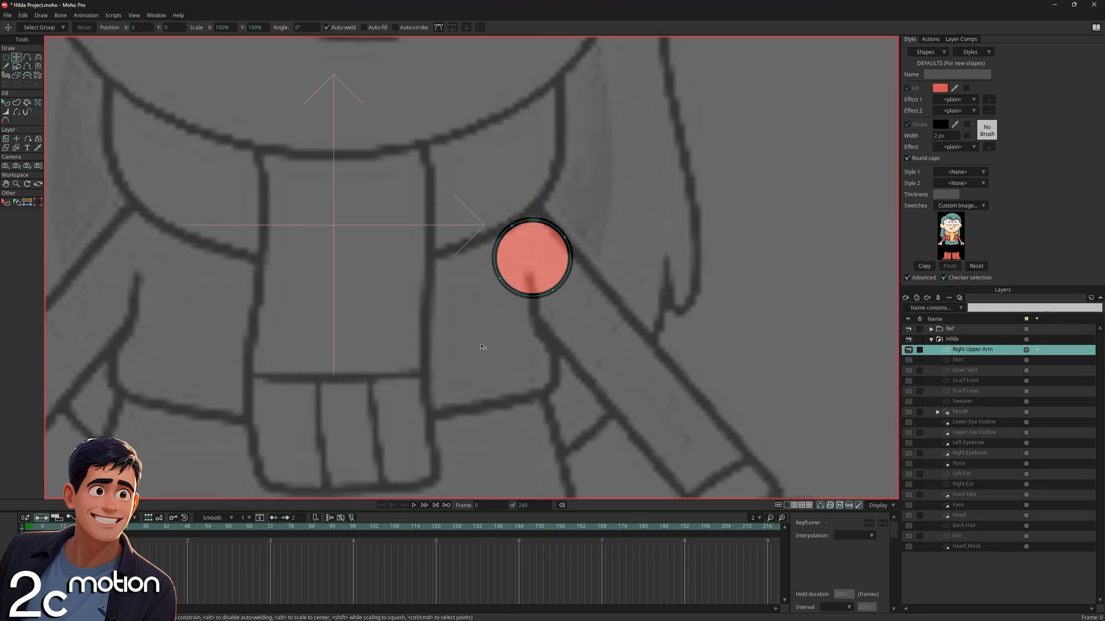
Join two opposite points of the shoulder circle with a line and split that line to add a centre point
left_click(29, 59)
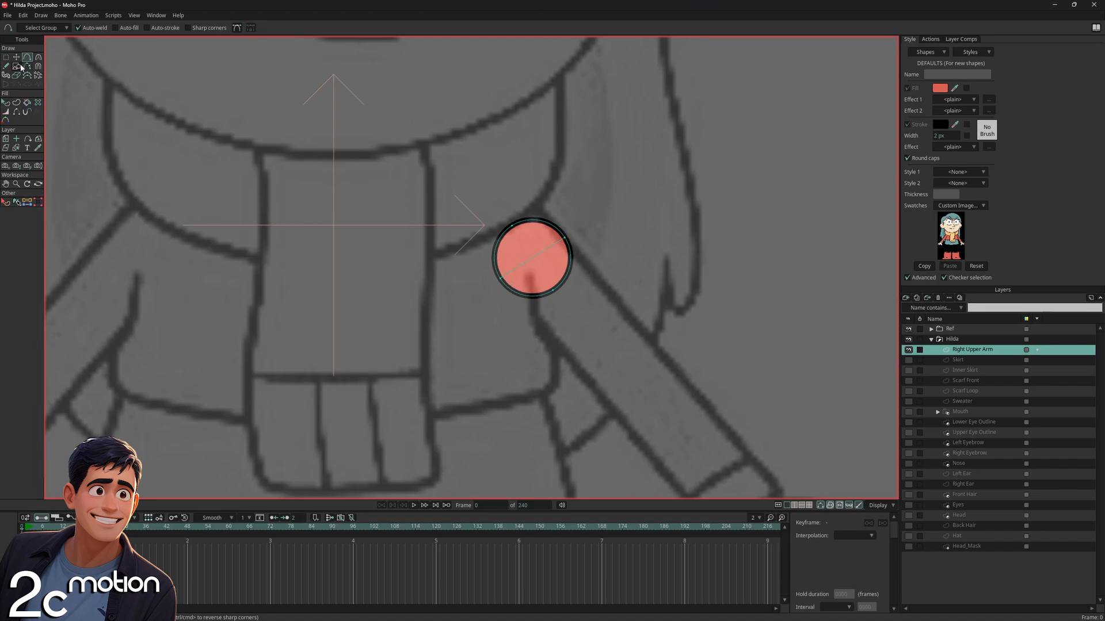
key("g")
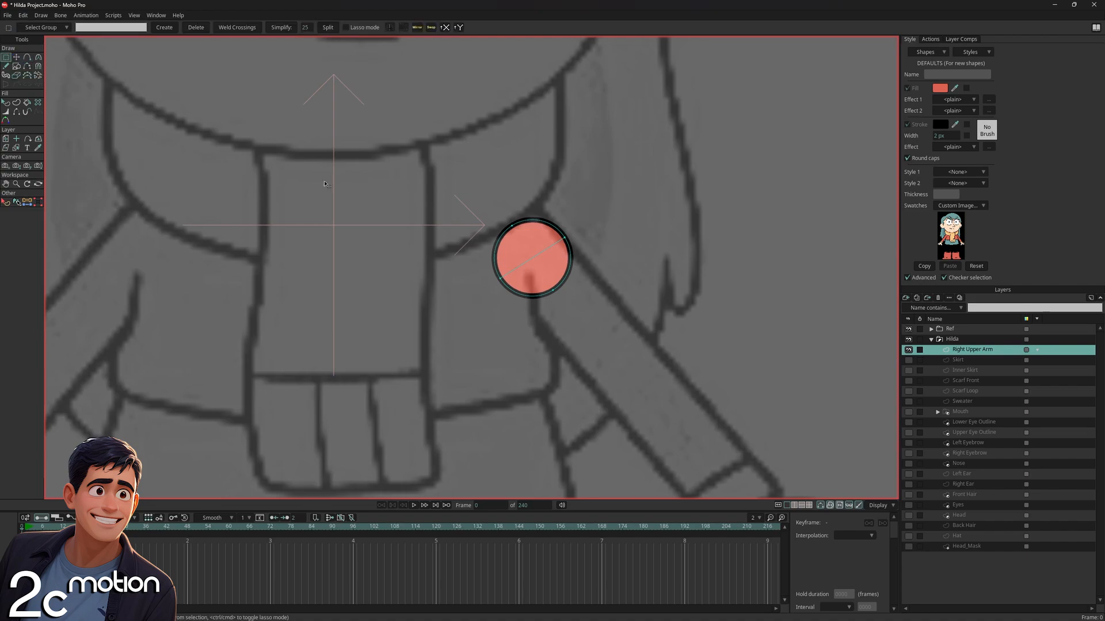
left_click(567, 238)
key("shift")
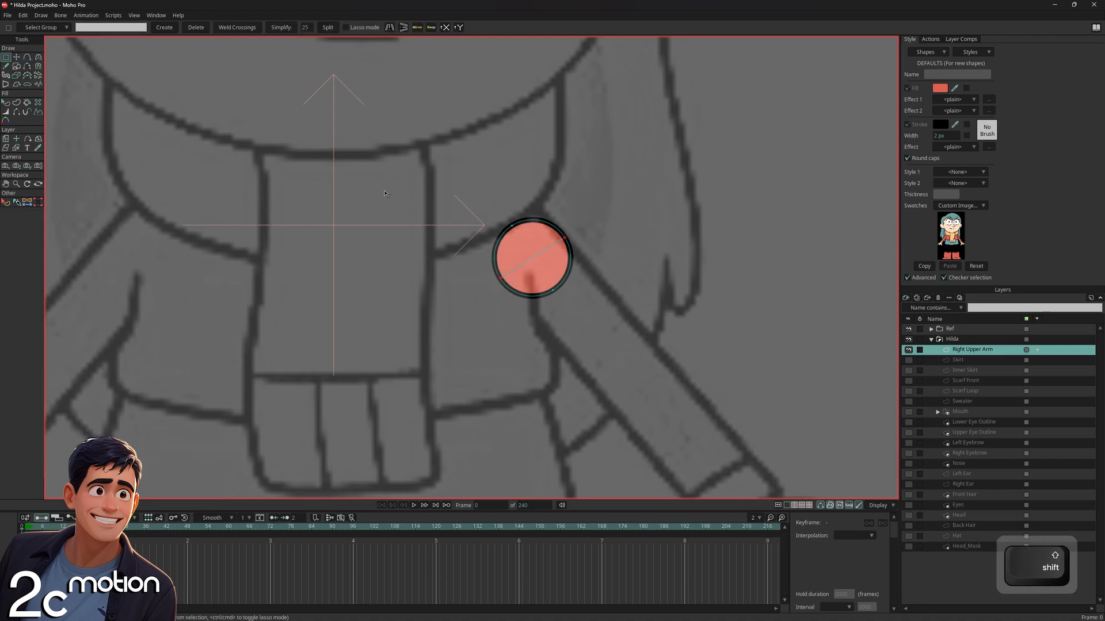
left_click(326, 28)
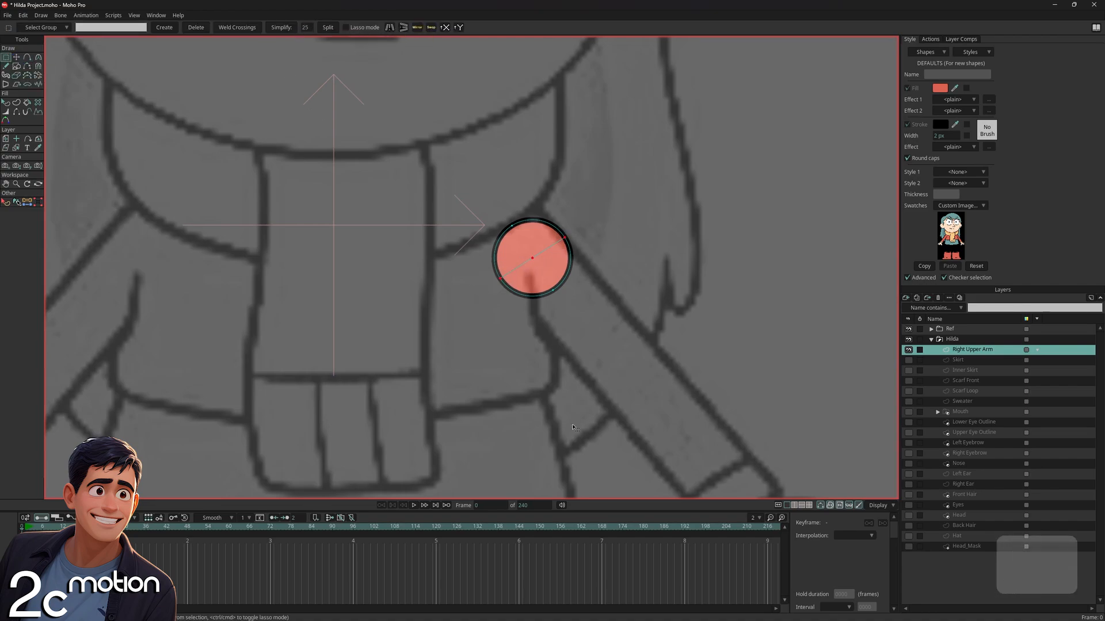
Draw a tall, narrow coral rectangle beside the shoulder circle and hide the strokes of its top and bottom edges
left_click(16, 67)
left_click_drag(384, 208, 445, 380)
left_click(16, 111)
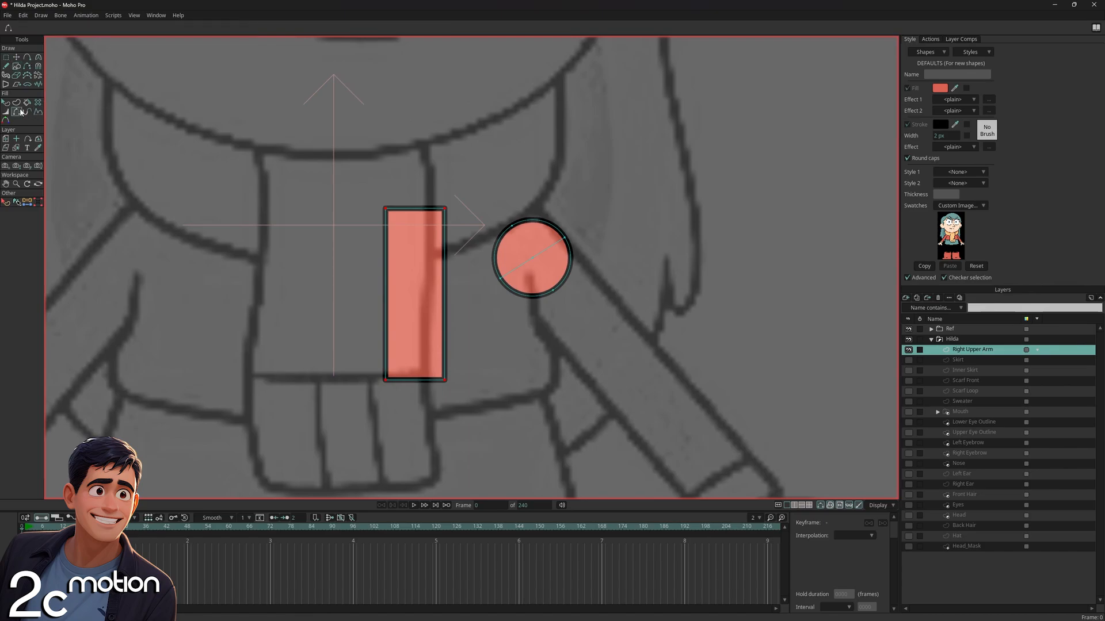
left_click(415, 379)
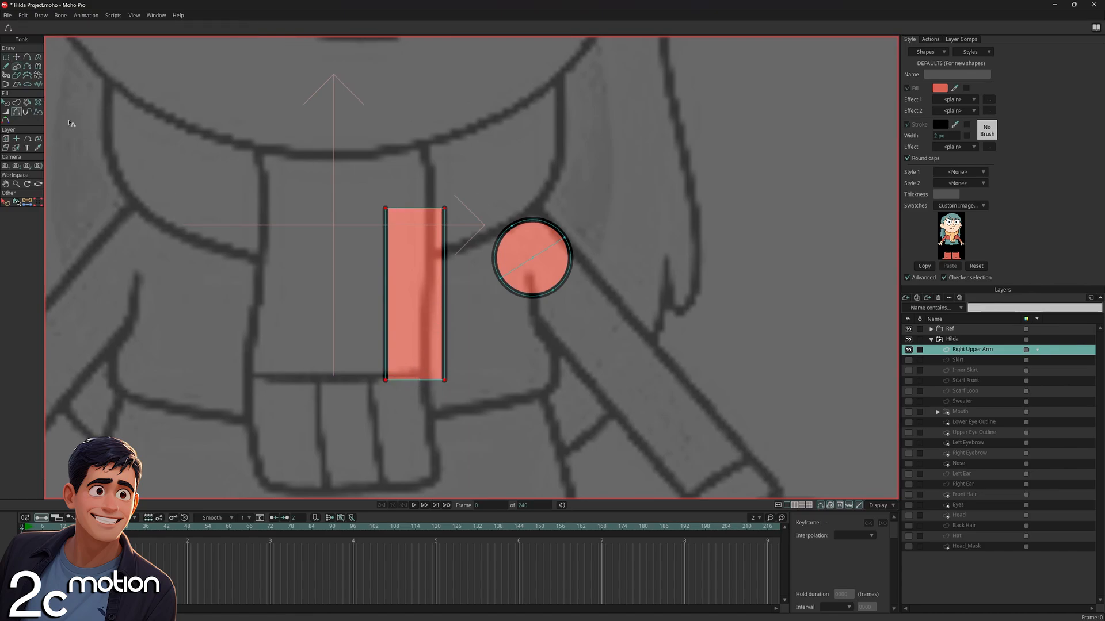
Split the rectangle's top and bottom edges to add a midpoint on each
key("g")
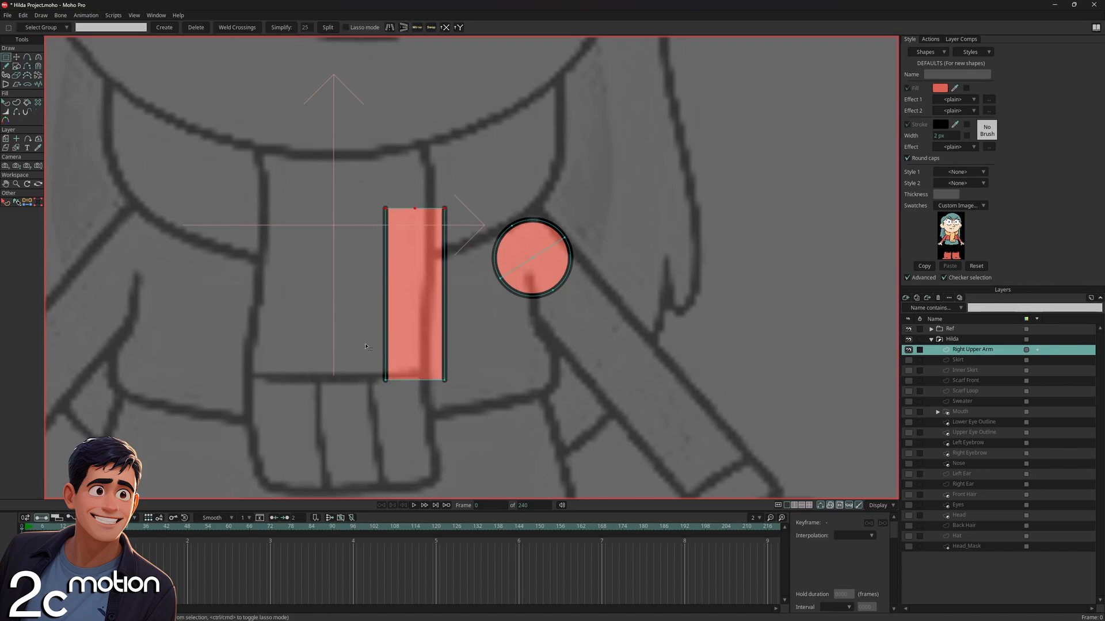
mouse_move(365, 347)
left_mouse_down()
mouse_move(466, 404)
mouse_move(428, 344)
left_mouse_up()
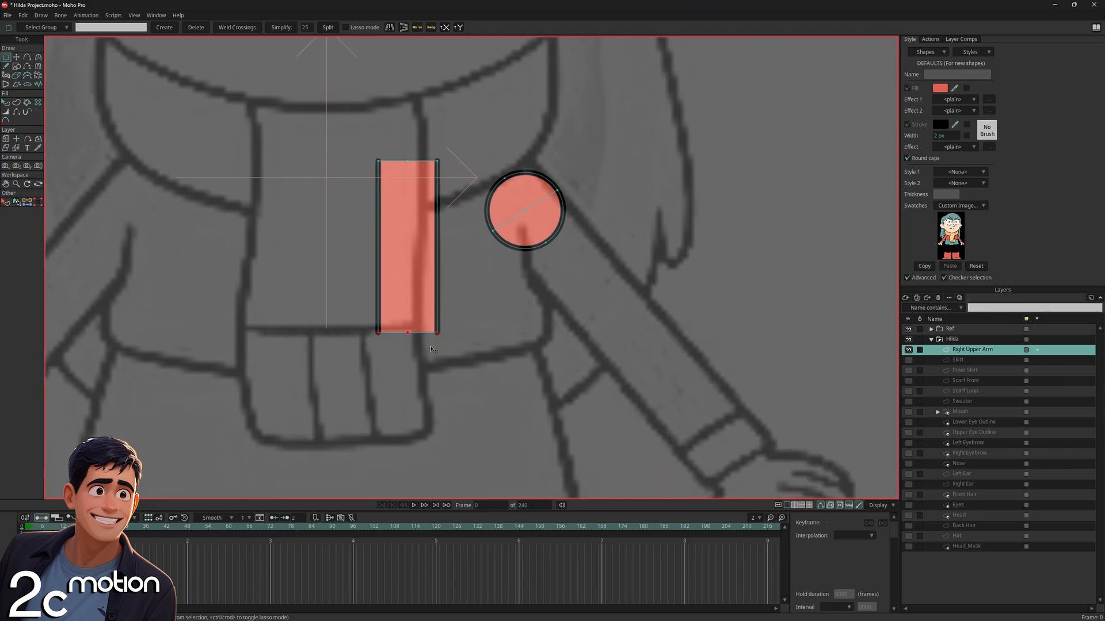
scroll(438, 276, "up", 3)
scroll(420, 277, "down", 2)
scroll(684, 385, "down", 2)
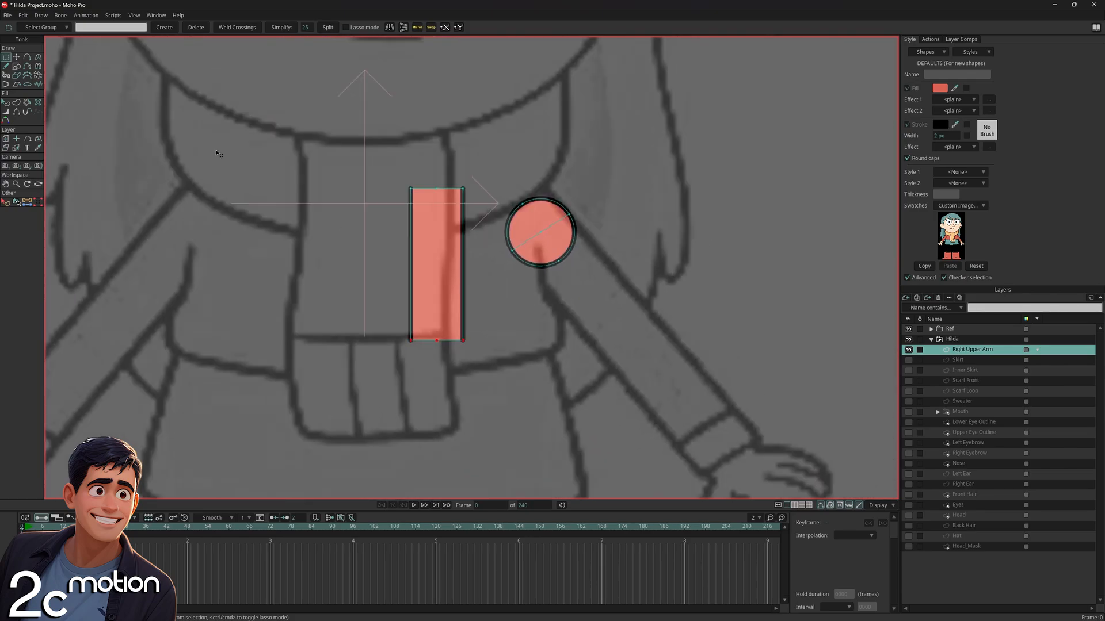
Duplicate the shoulder circle with its centre line and place the copy at the elbow of the sketched arm
key("t")
left_click(559, 244)
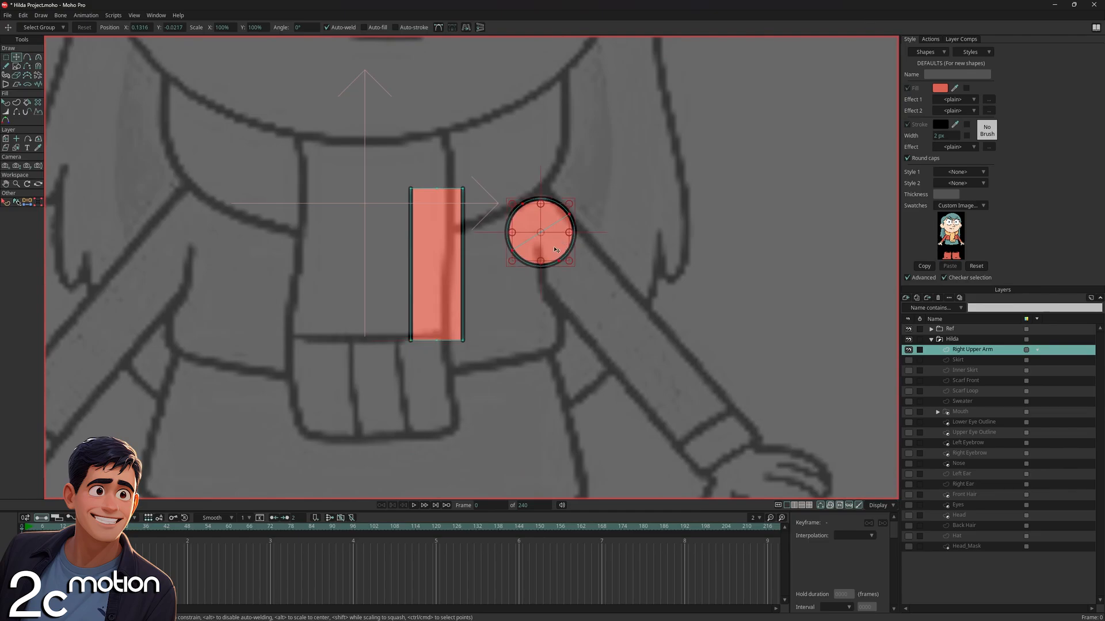
key("shift")
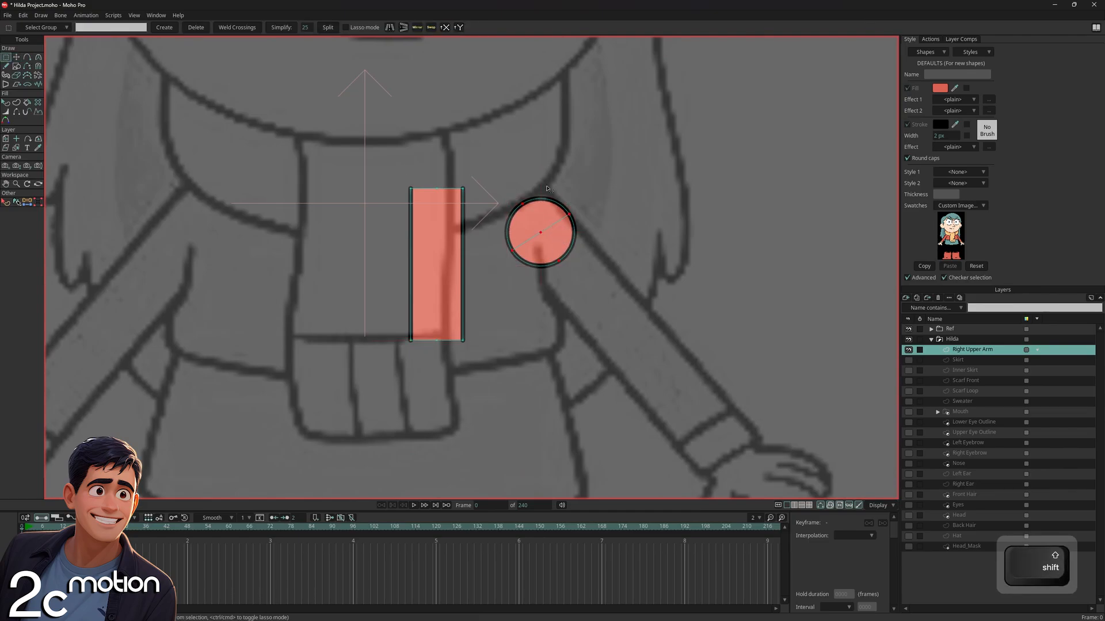
left_click(26, 17)
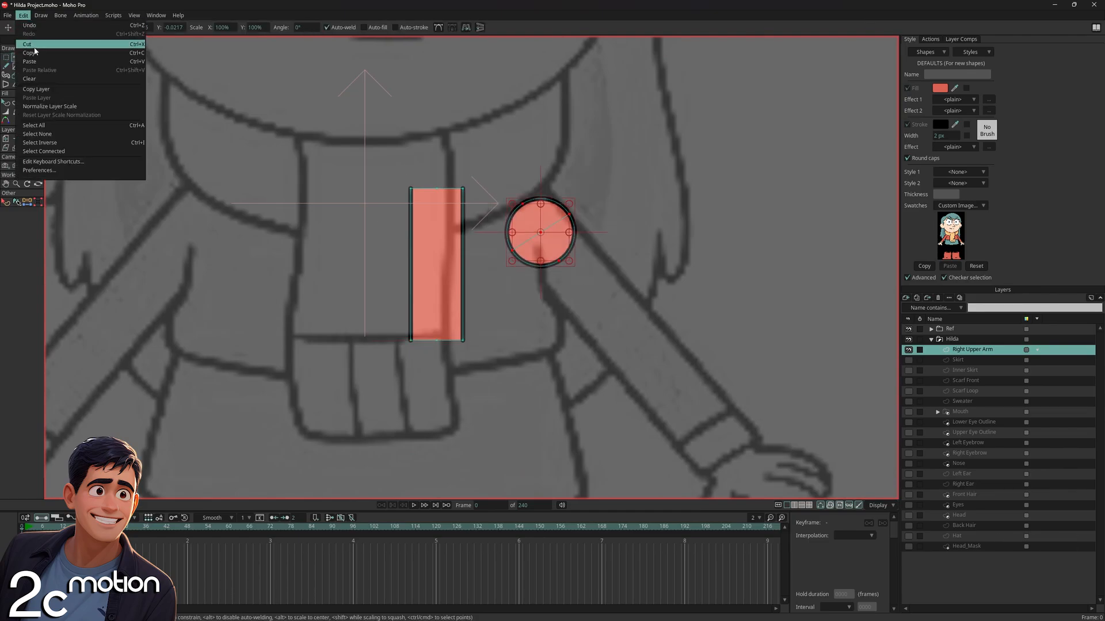
left_click(36, 53)
left_click(24, 17)
left_click(46, 62)
scroll(574, 261, "up", 1)
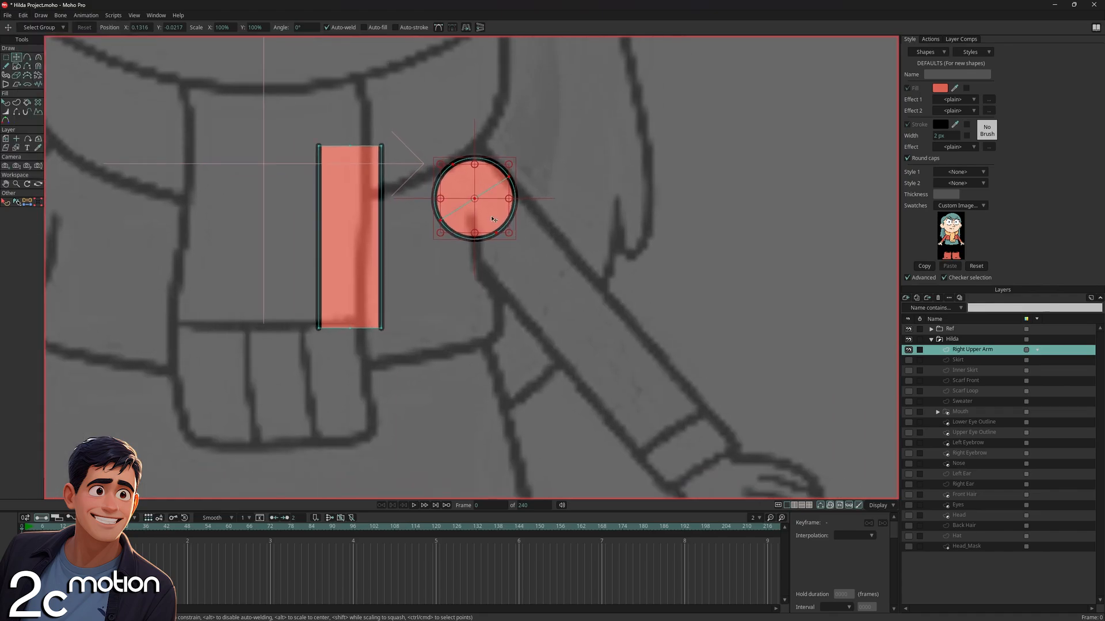
left_click_drag(495, 219, 595, 339)
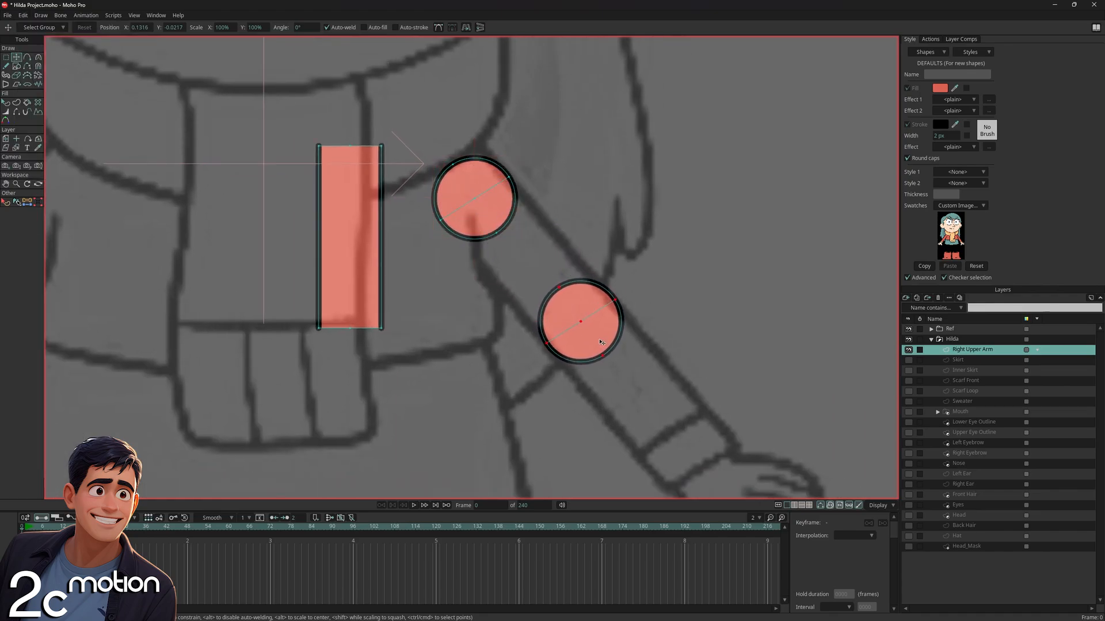
Match the rectangle's upper-right corner to the shoulder circle's upper-right line endpoint, at X 0.1530 and Y -0.0081
scroll(653, 339, "down", 1)
left_click_drag(667, 342, 566, 287)
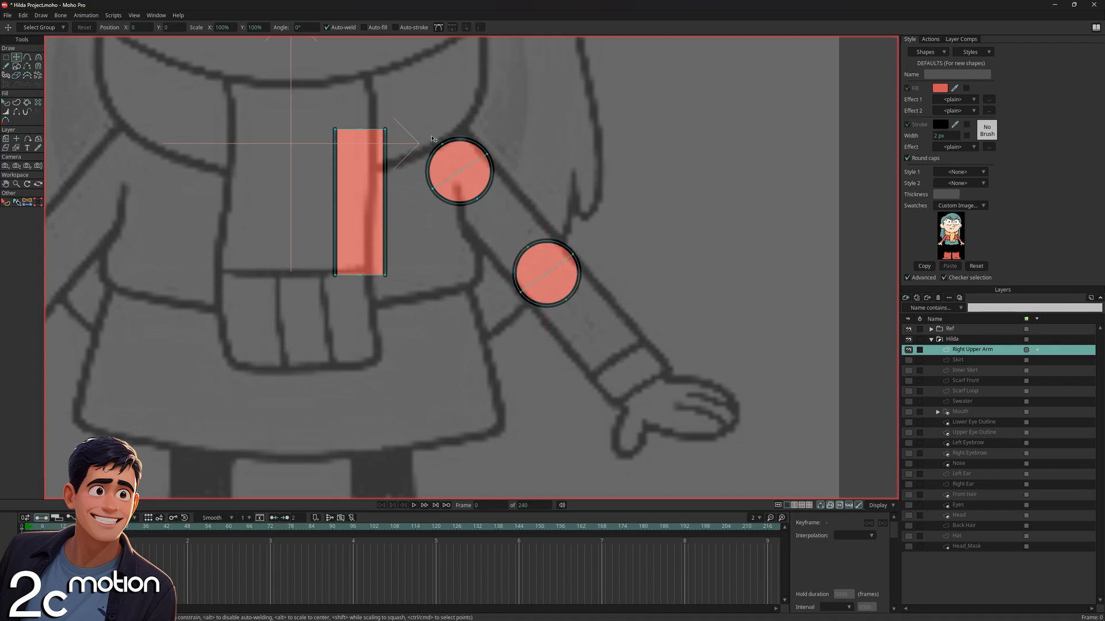
scroll(489, 157, "up", 2)
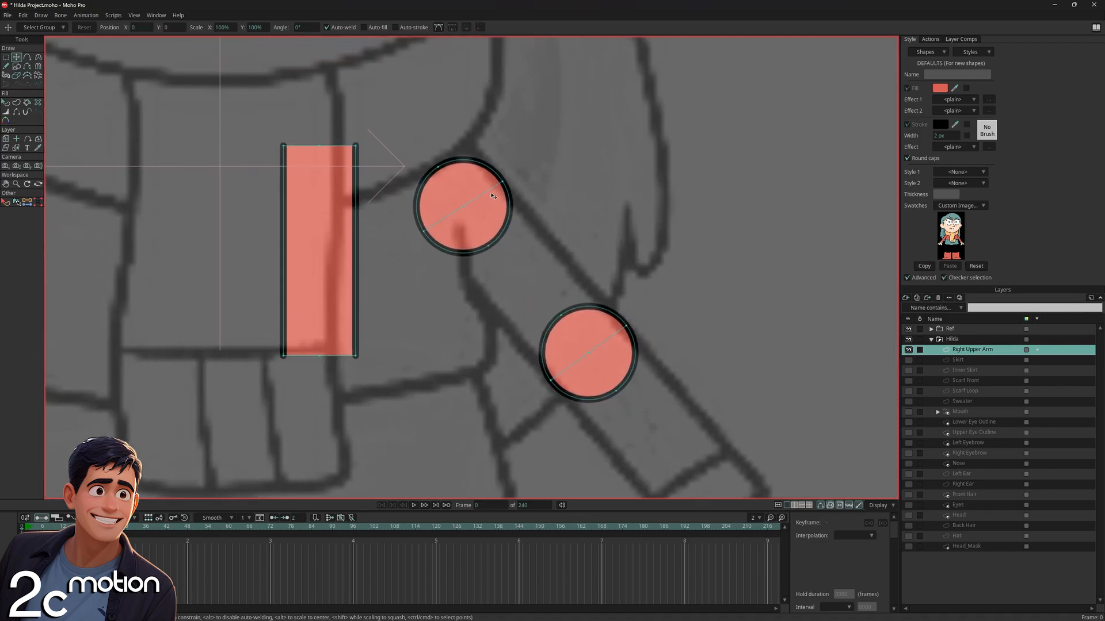
left_click_drag(503, 183, 504, 181)
key("ctrl+c")
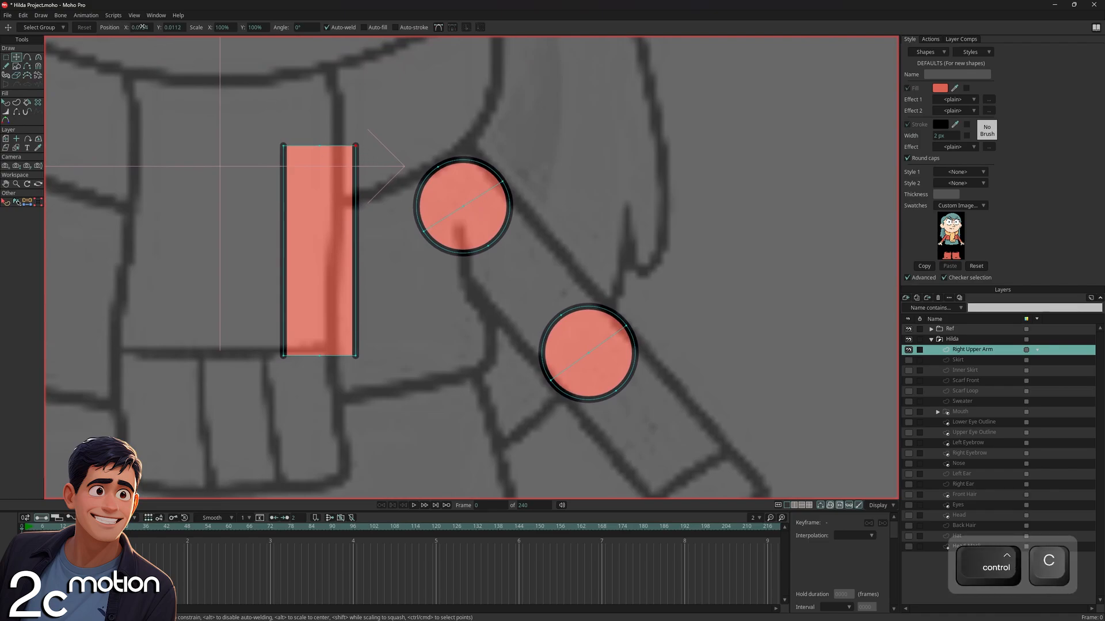
key("ctrl+v")
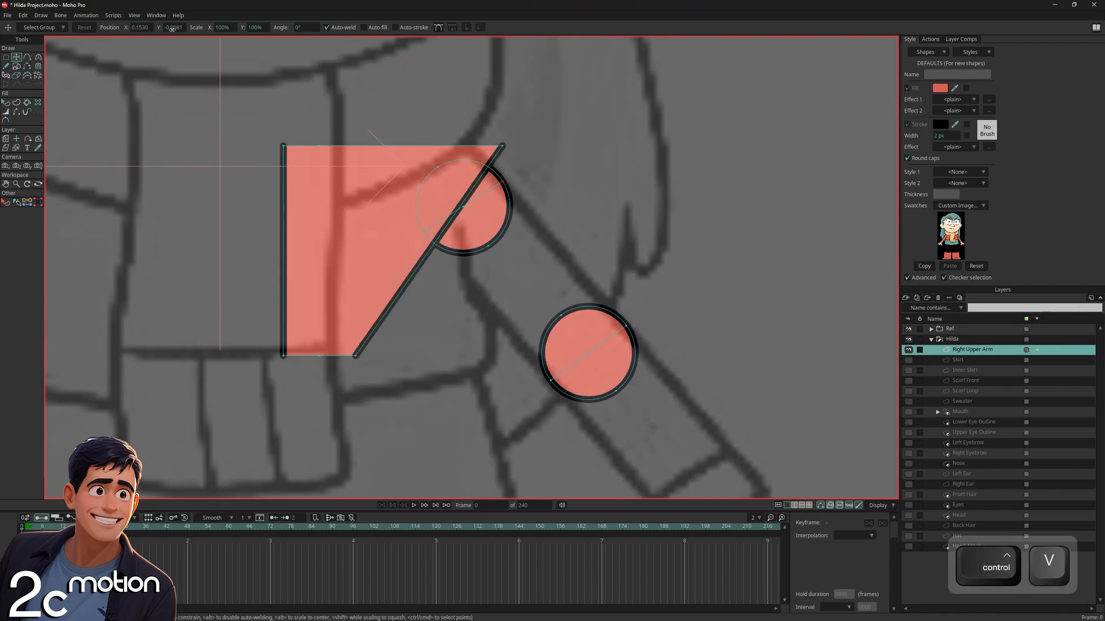
key("ctrl+c")
key("ctrl+v")
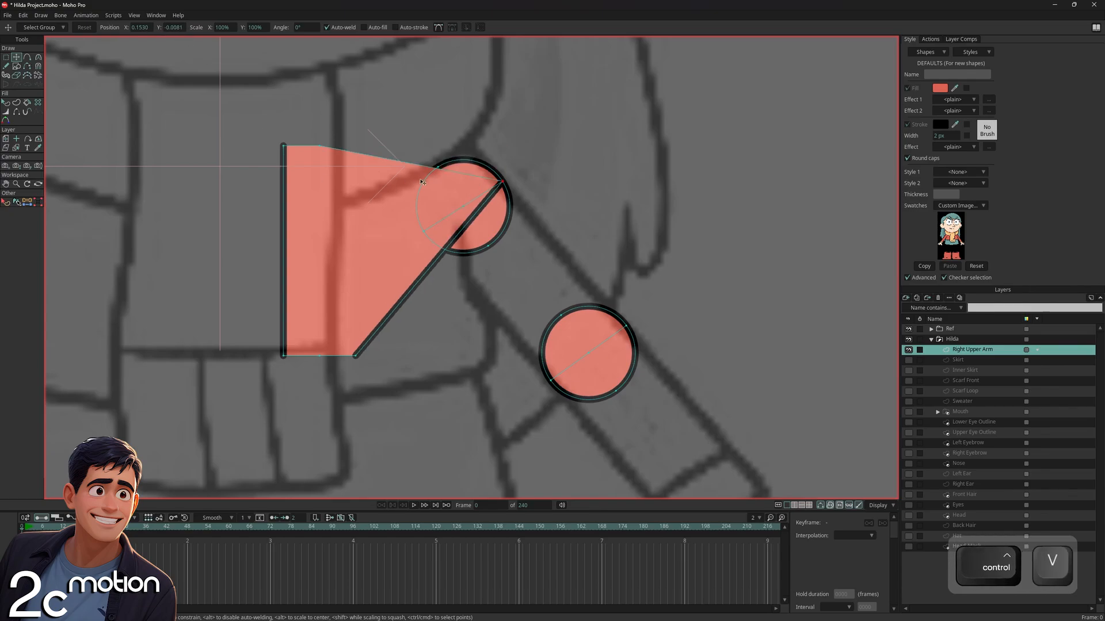
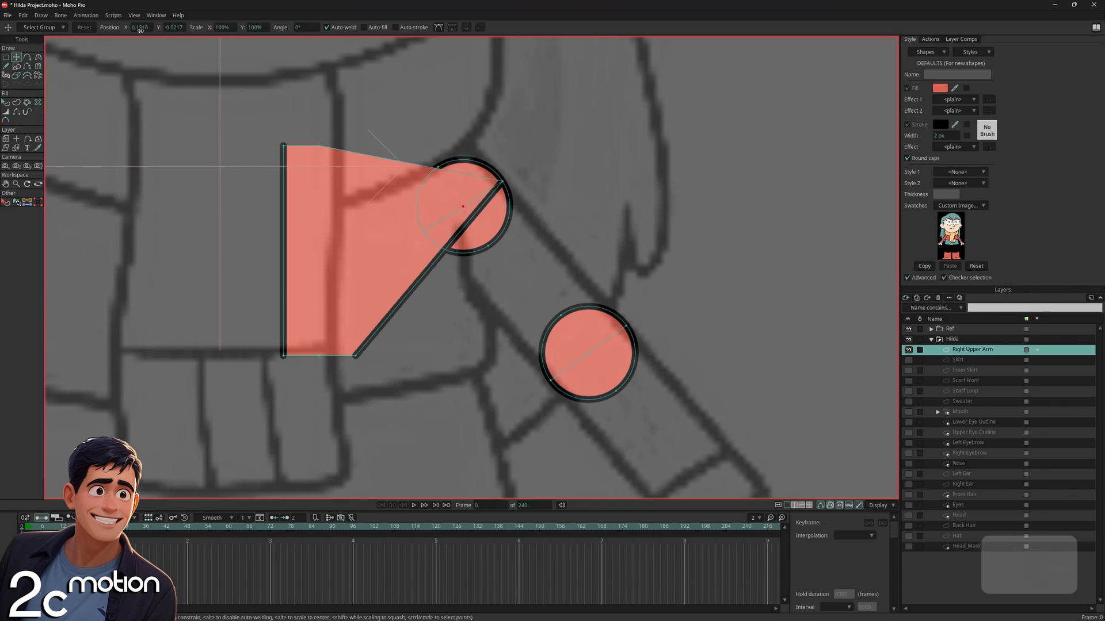
Match the rectangle's top midpoint to the centre point of the shoulder circle's line, at X 0.1316 and Y -0.0217
left_click(320, 146)
key("ctrl+c")
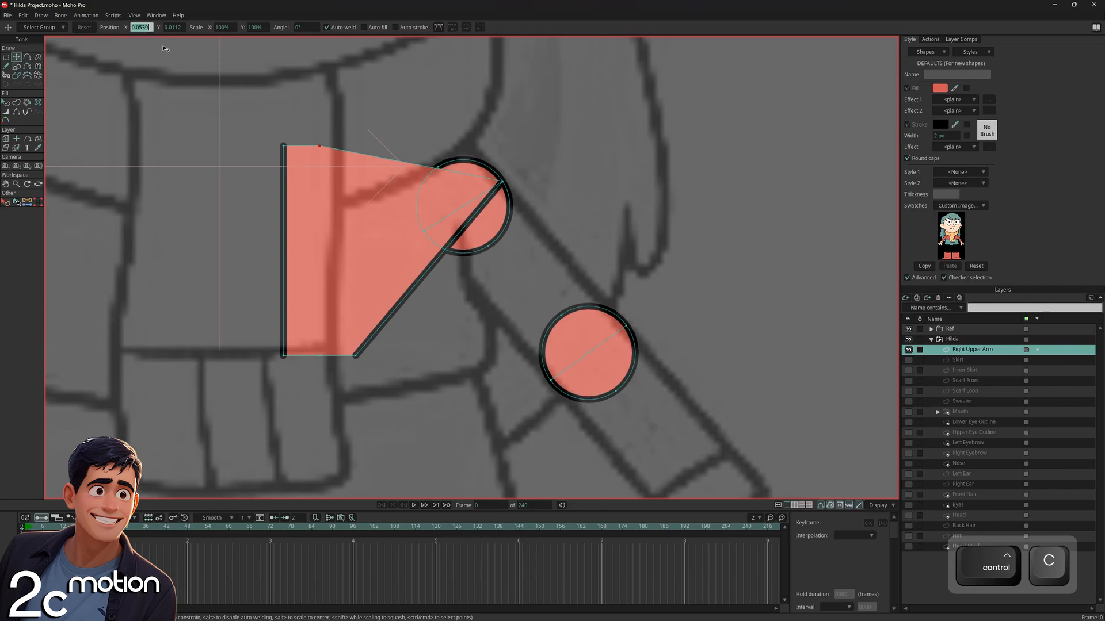
key("ctrl+v")
double_click(175, 27)
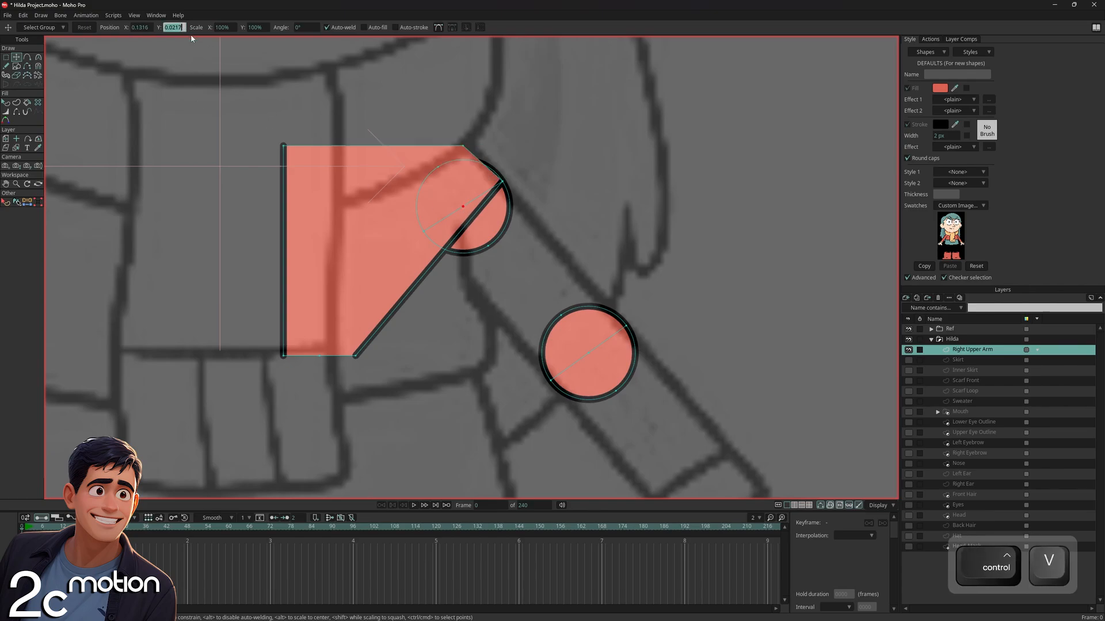
key("ctrl+c")
left_click(463, 146)
double_click(174, 27)
key("ctrl+v")
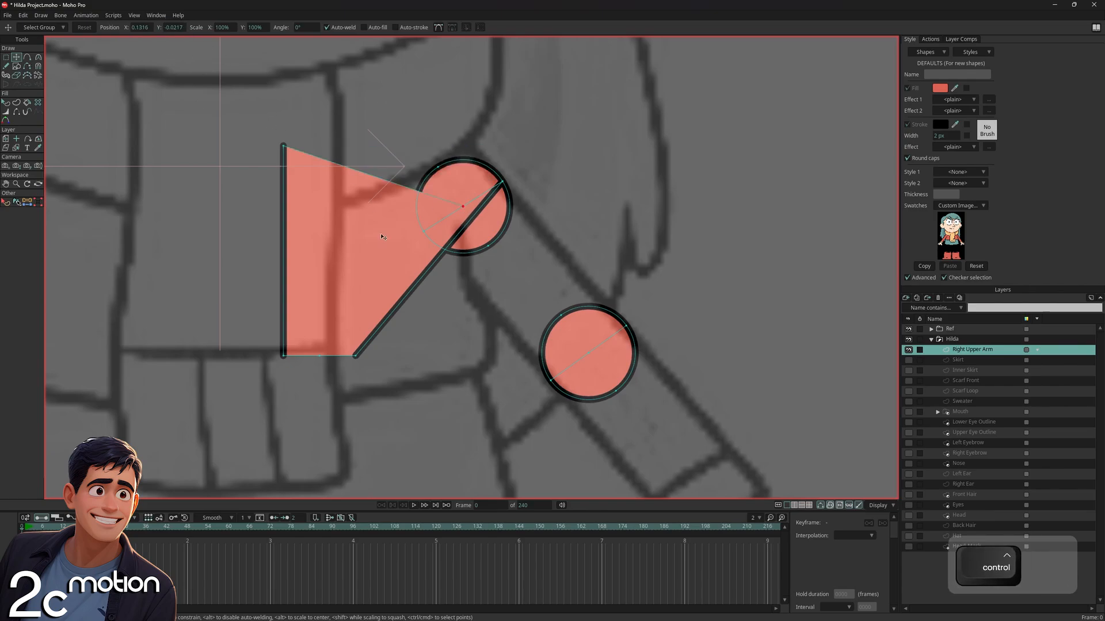
Match the rectangle's upper-left corner to the lower-left endpoint of the shoulder circle's line, at X 0.1103 and Y -0.0353
left_click(284, 148)
left_click(283, 145)
left_click(424, 233)
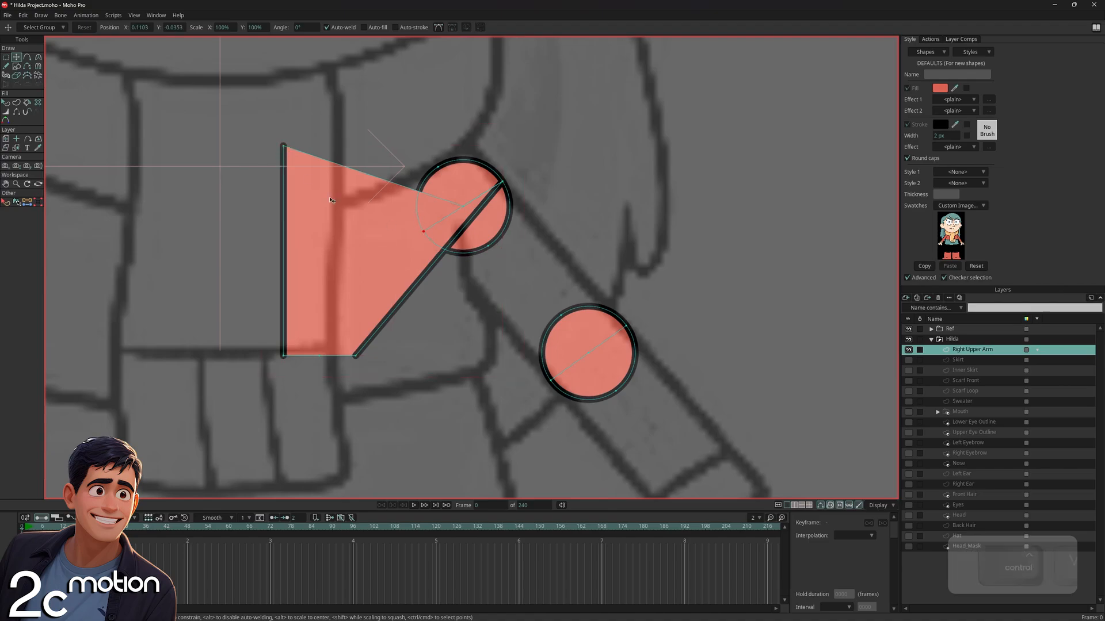
double_click(140, 27)
key("ctrl+c")
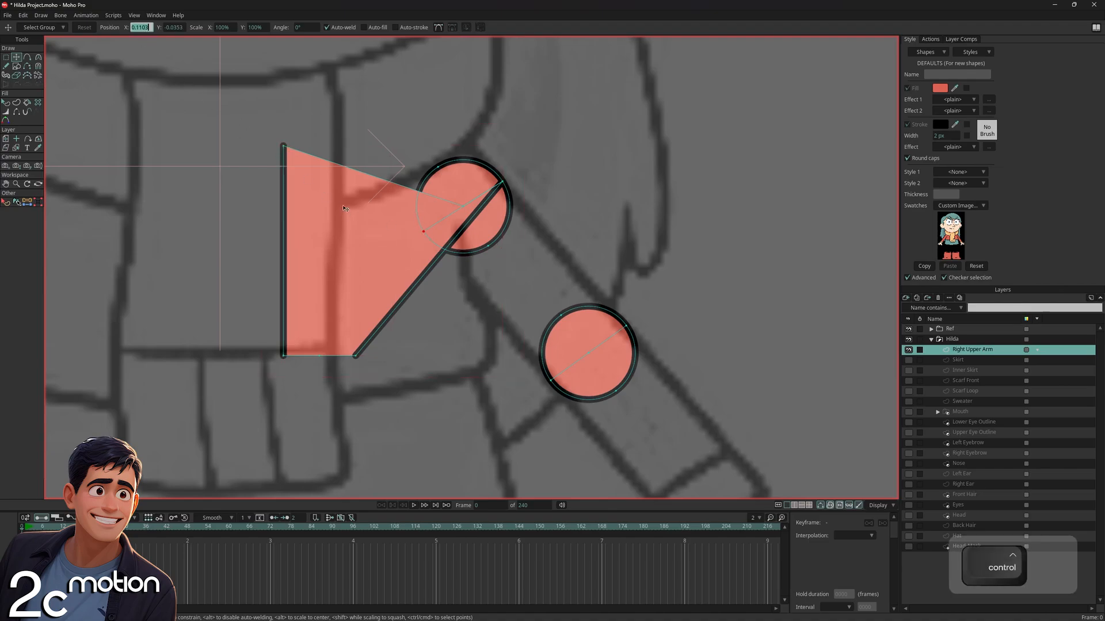
left_click(284, 147)
double_click(140, 28)
key("ctrl+v")
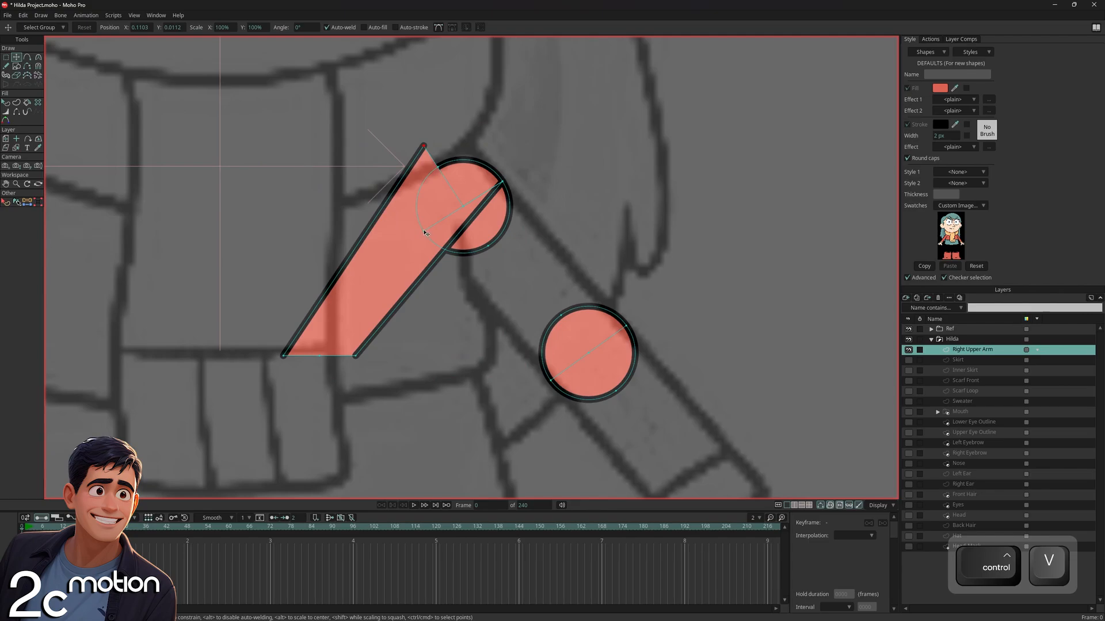
double_click(173, 27)
key("ctrl+c")
left_click(421, 146)
double_click(173, 27)
key("ctrl+v")
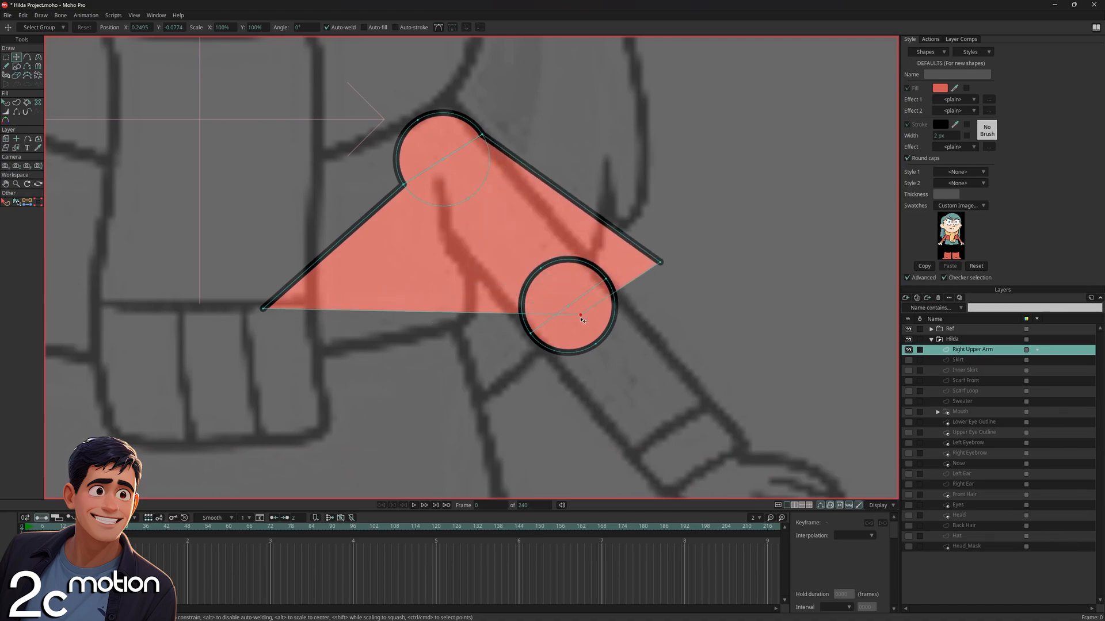
Move the rectangle's lower-left corner to the elbow and match it to the elbow line's lower-left endpoint, at X 0.1791 and Y -0.1160
left_click_drag(263, 309, 518, 369)
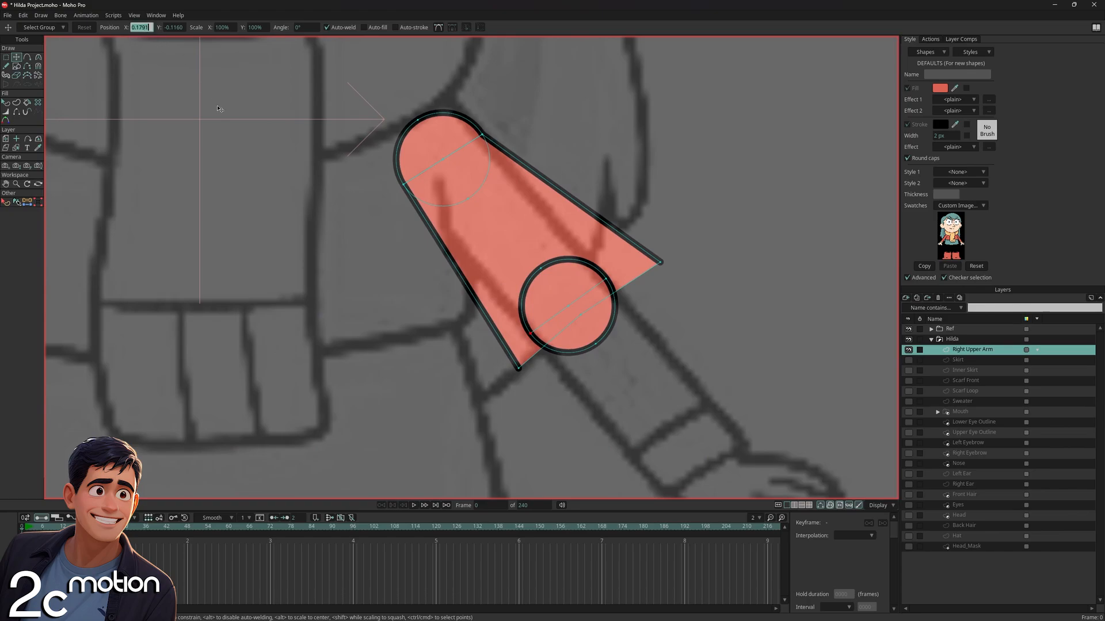
key("ctrl+c")
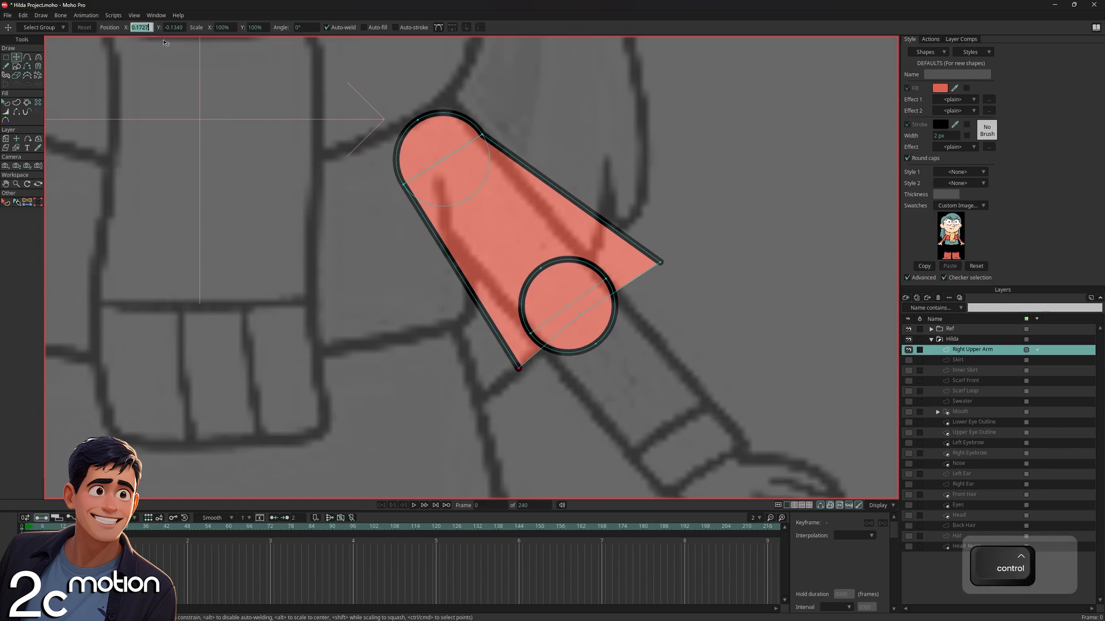
key("ctrl+v")
left_click(173, 27)
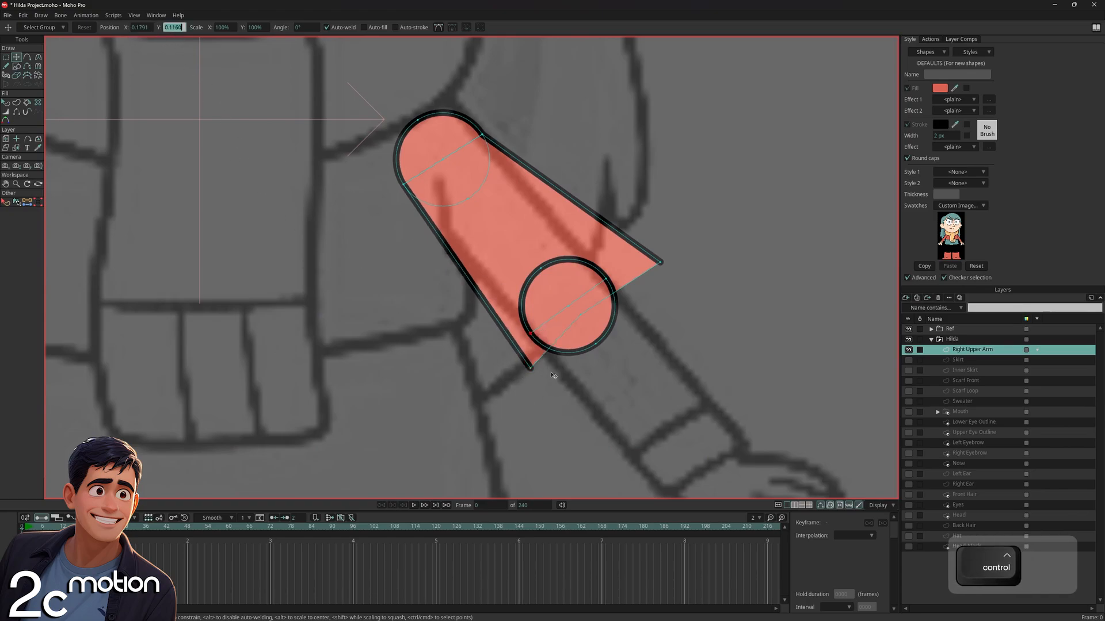
left_click(532, 368)
key("ctrl+c")
key("ctrl+v")
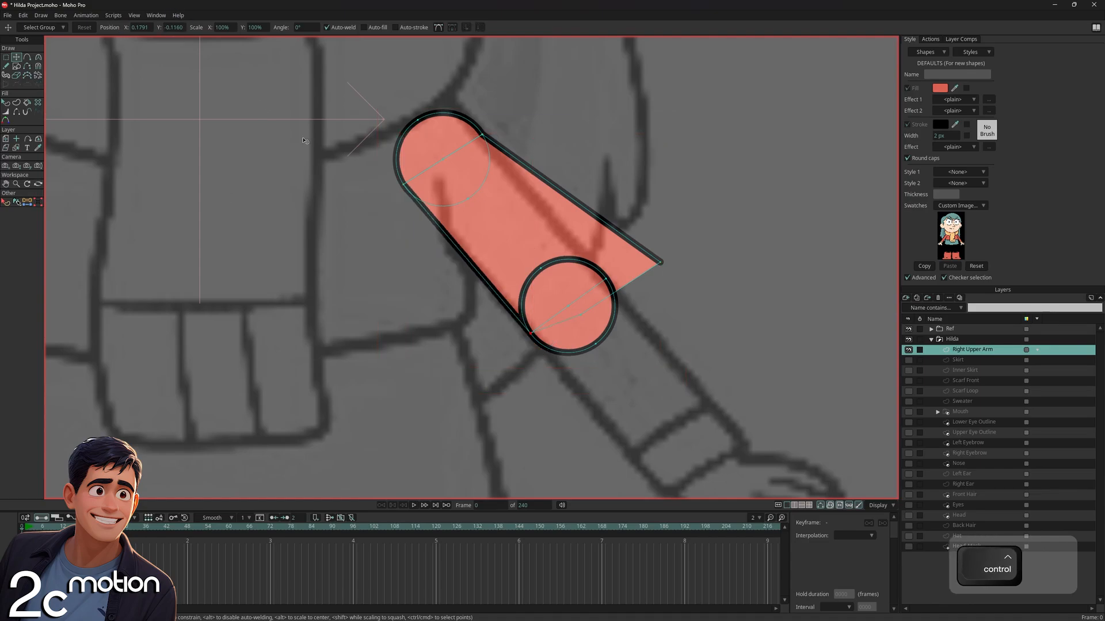
Match the rectangle's lower-right corner to the upper-right endpoint of the elbow circle's line, at X 0.2201 and Y -0.0863
left_click(606, 279)
left_click(140, 27)
key("ctrl+c")
left_click(661, 263)
key("ctrl+c")
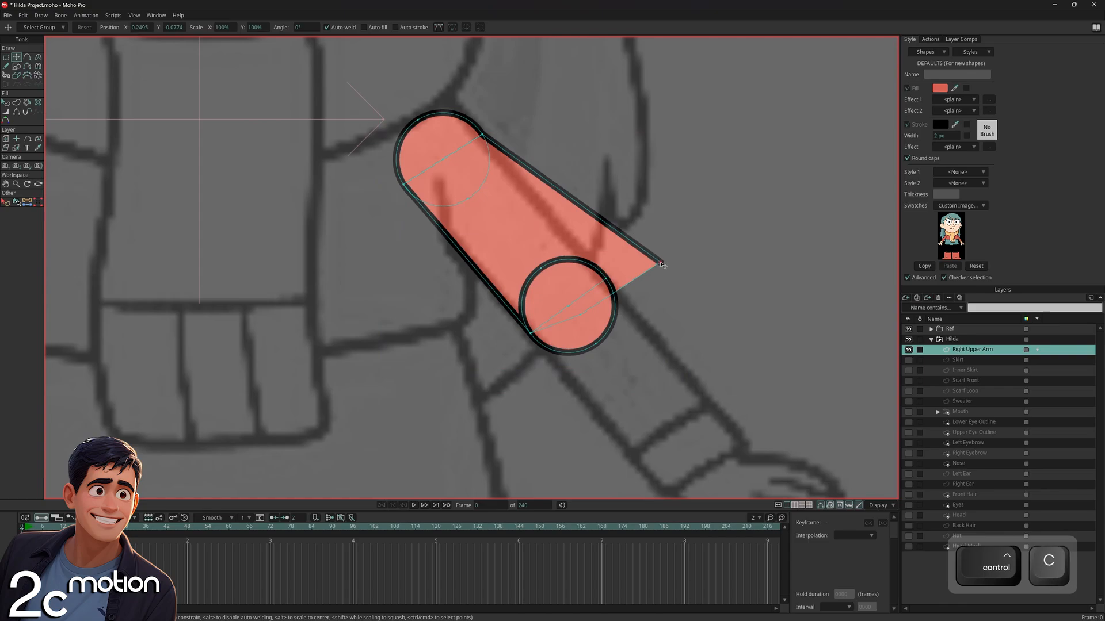
key("ctrl+v")
key("Return")
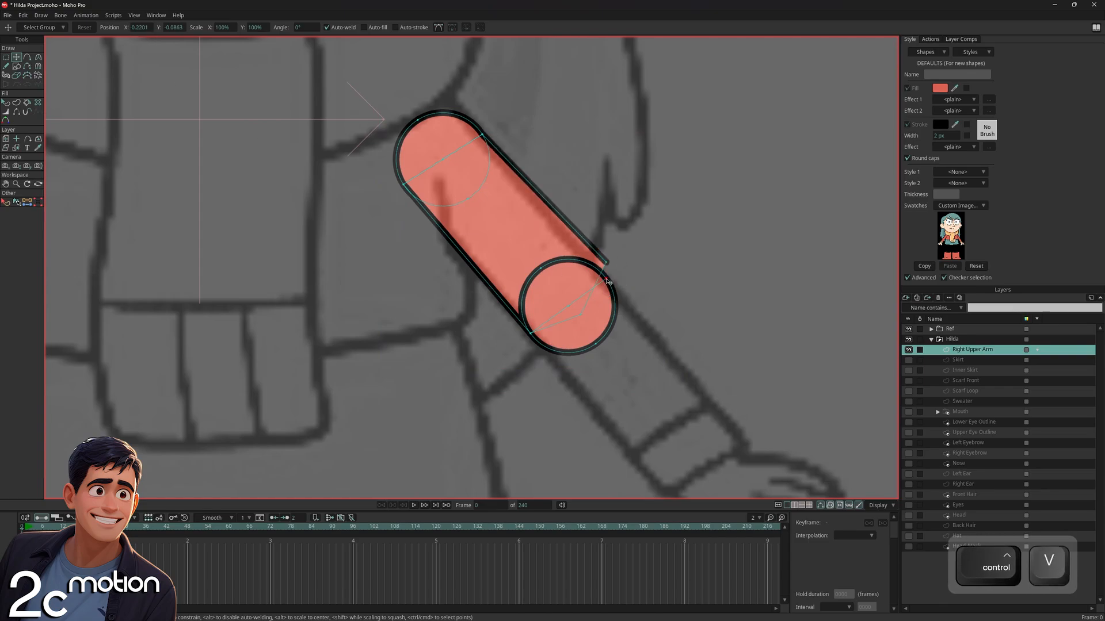
left_click(176, 29)
key("ctrl+c")
left_click(605, 263)
left_click(175, 28)
key("ctrl+v")
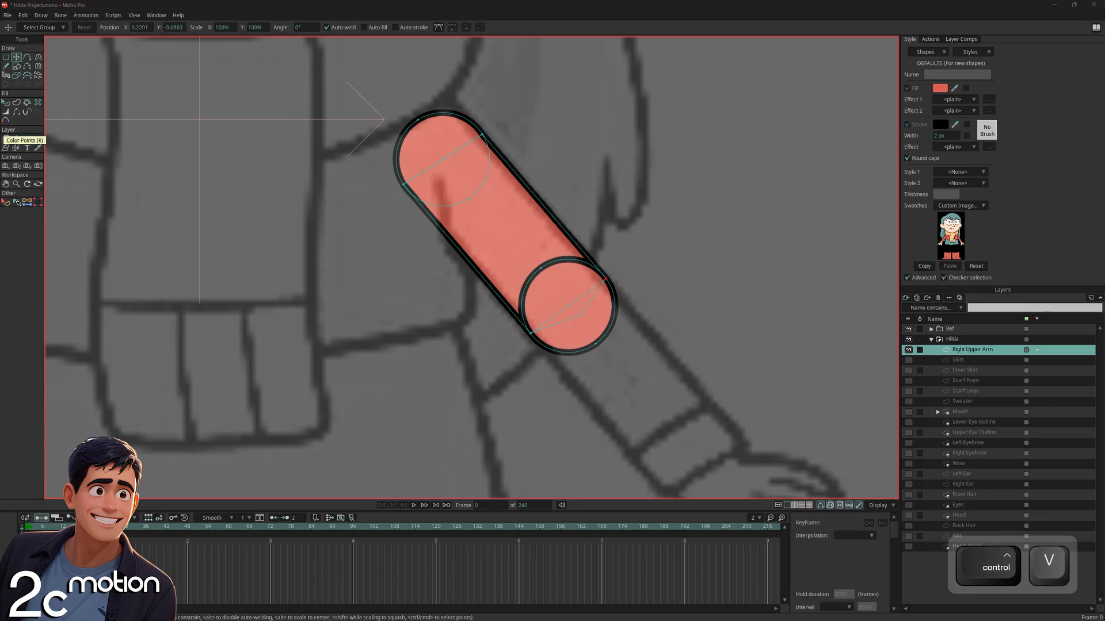
Match the rectangle's bottom midpoint to the centre point of the elbow circle's line, at X 0.1996 and Y -0.1012
left_click(581, 315)
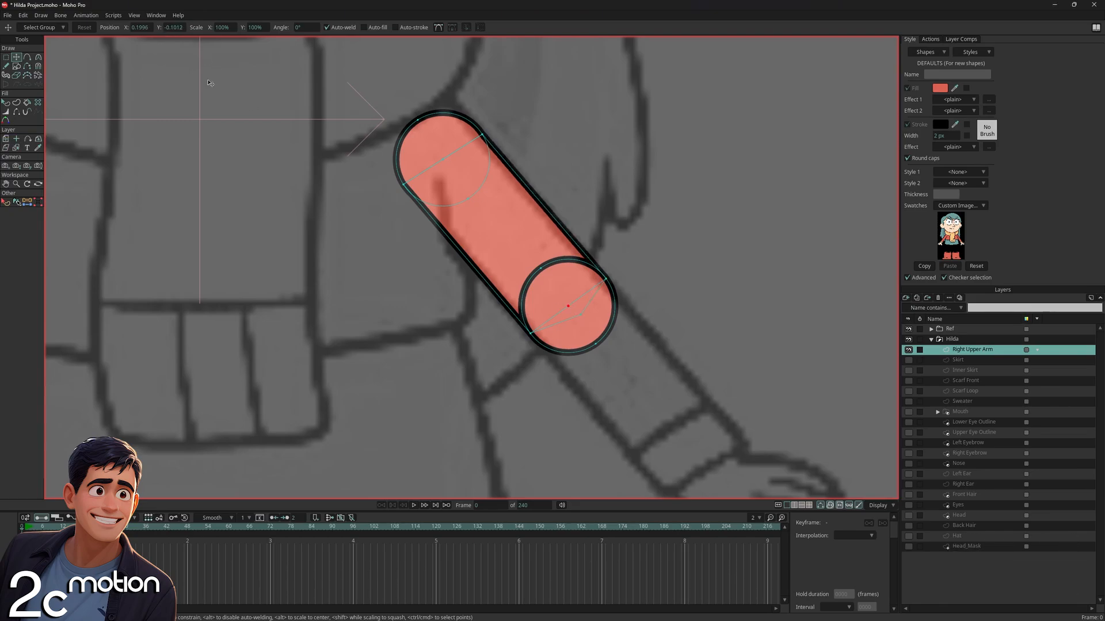
left_click(142, 28)
key("ctrl+c")
left_click(581, 315)
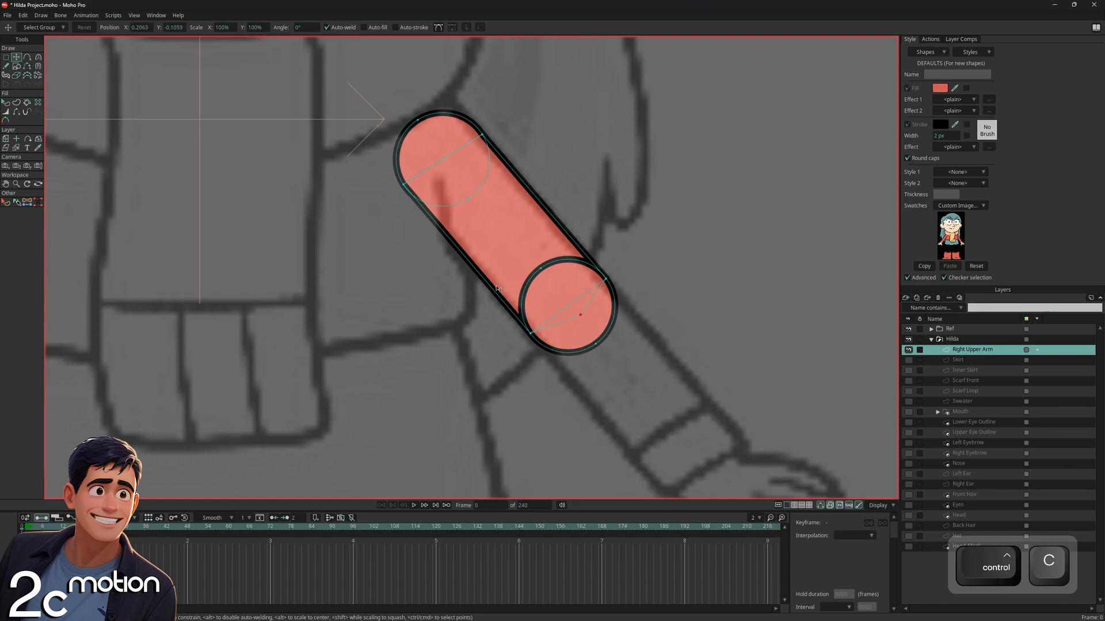
left_click(140, 28)
key("ctrl+v")
left_click(173, 28)
key("ctrl+c")
left_click(568, 315)
left_click(174, 28)
key("ctrl+v")
left_click(112, 153)
Lower the elbow circle in the shape order so it lies beneath the connecting rectangle of the upper arm
left_click(6, 102)
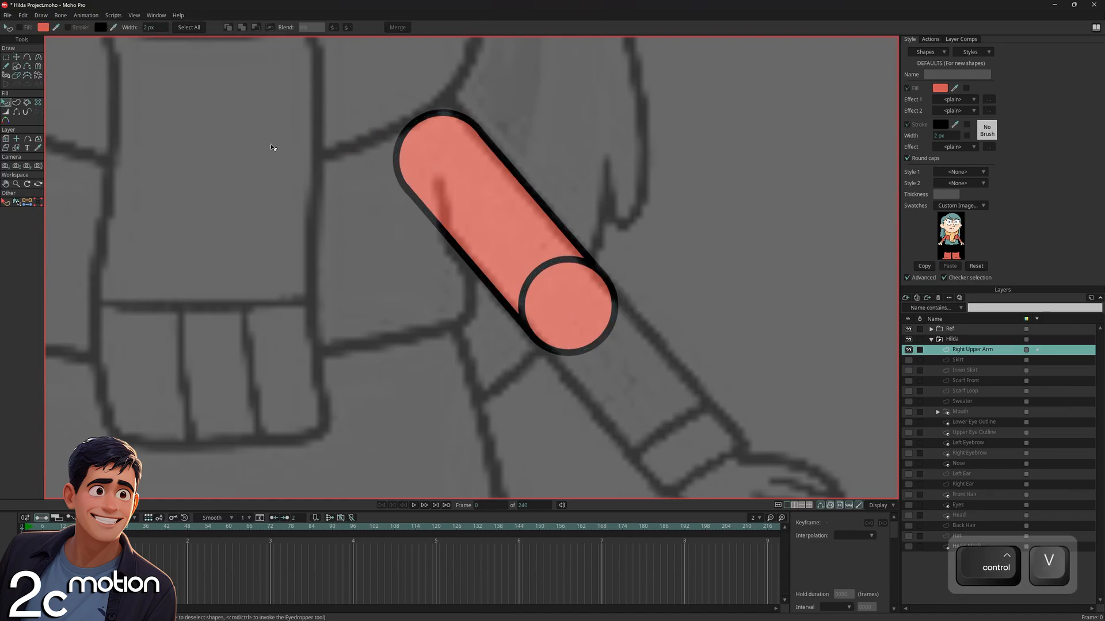
scroll(576, 236, "down", 2)
left_click_drag(673, 300, 650, 315)
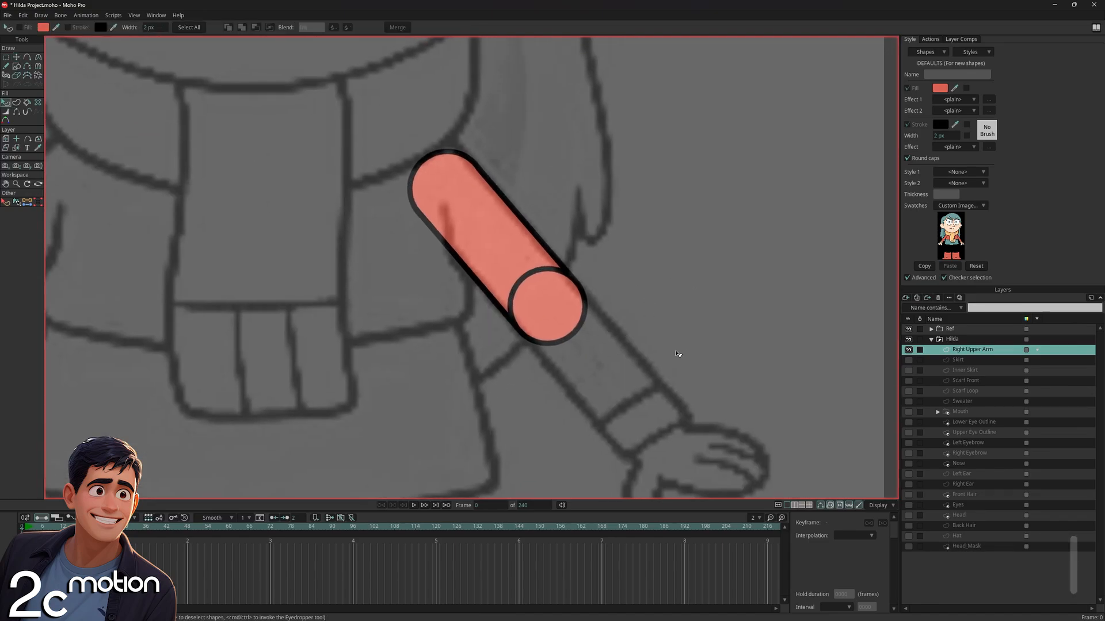
scroll(574, 318, "up", 1)
left_click(556, 316)
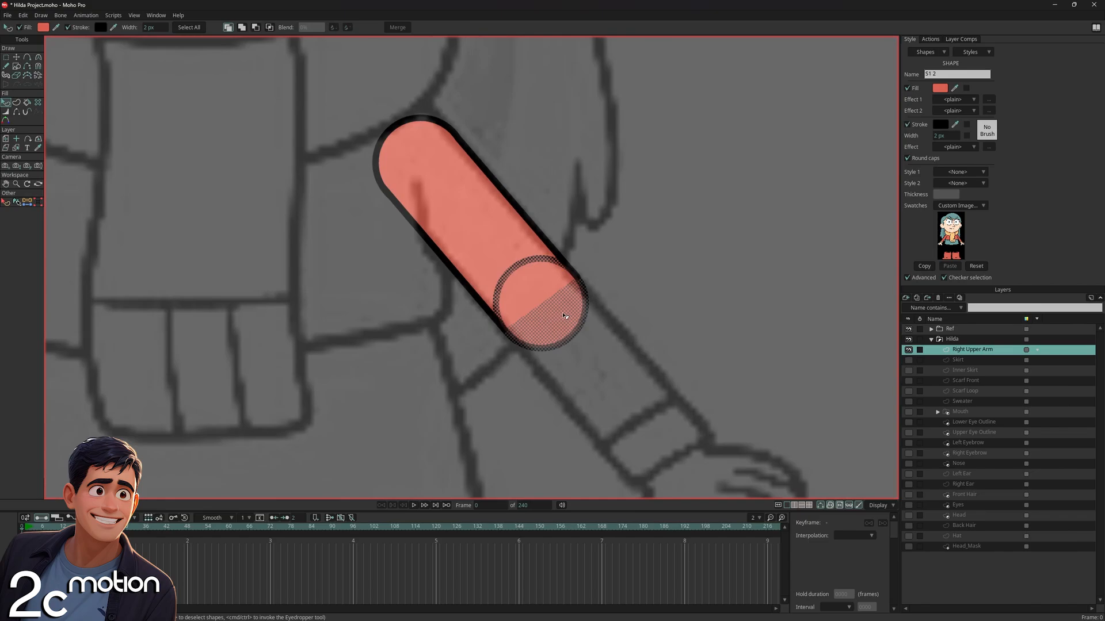
key("Down")
left_click(661, 308)
scroll(634, 315, "down", 2)
left_click_drag(633, 316, 717, 317)
left_click(16, 58)
scroll(673, 304, "down", 1)
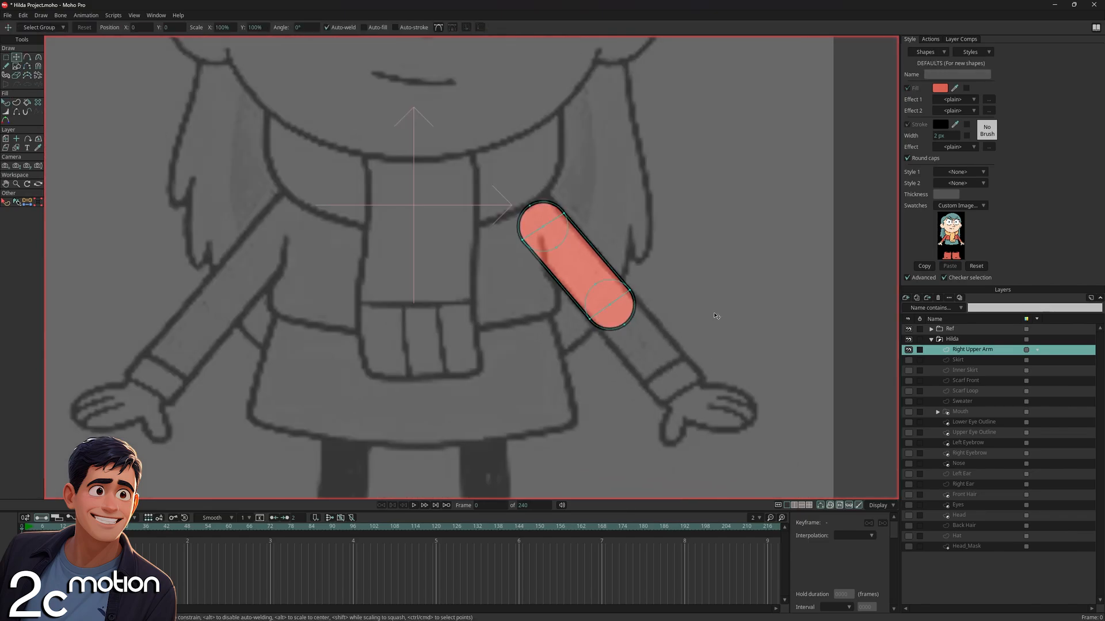
Add a vector layer above Right Upper Arm and name it Right Lower Arm
left_click(908, 297)
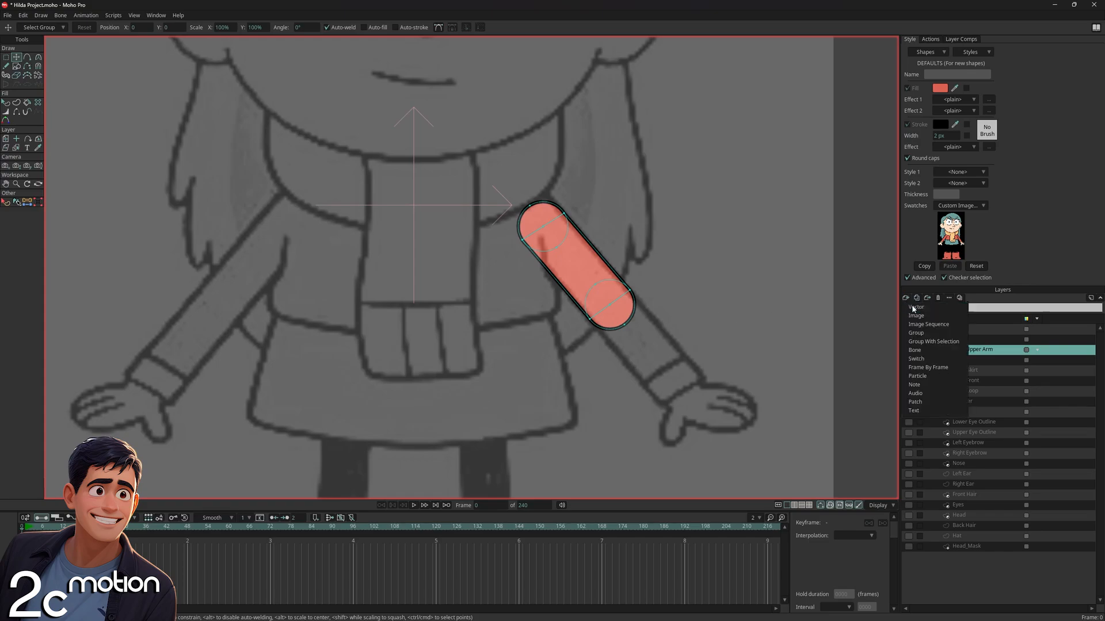
left_click(921, 307)
double_click(965, 350)
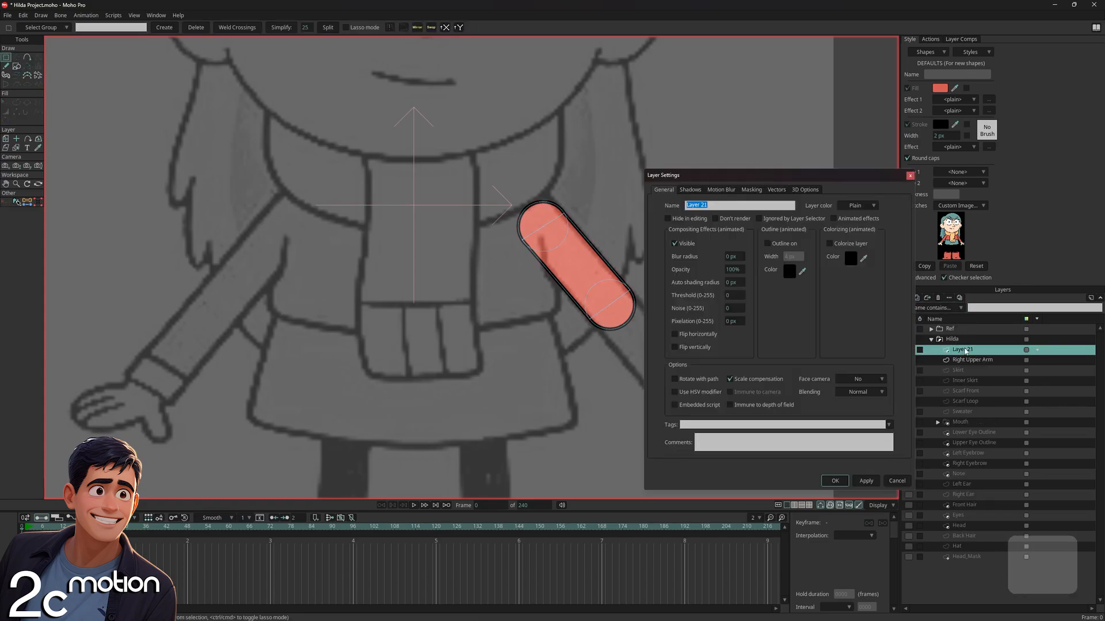
type("Right Lowe")
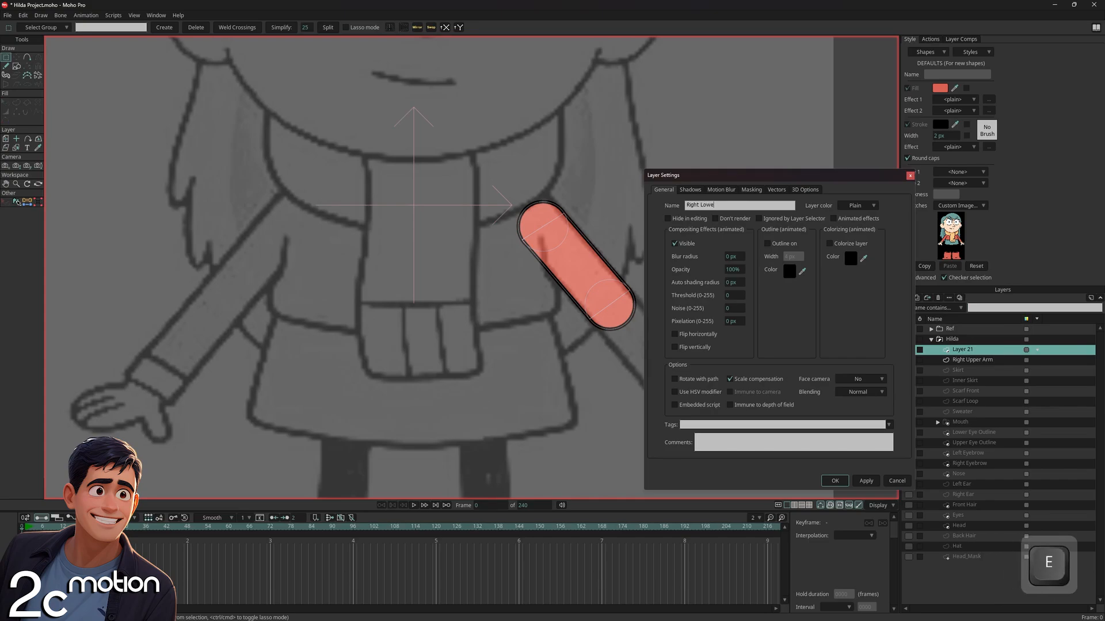
type("r Arm")
key("Return")
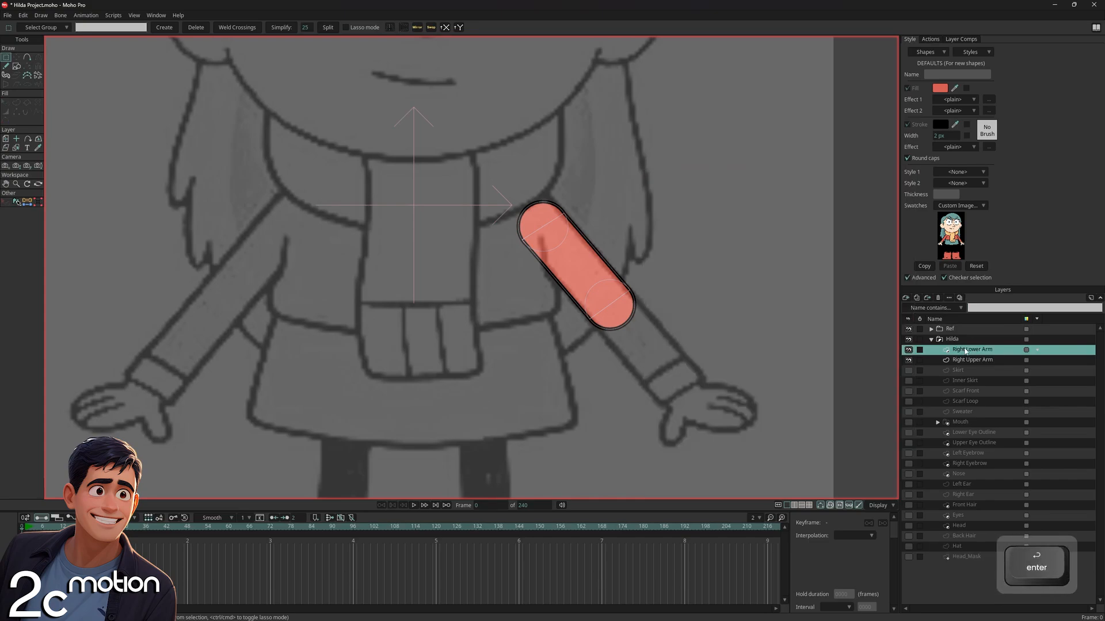
Copy the elbow circle from Right Upper Arm into the Right Lower Arm layer and hide Right Upper Arm
left_click(973, 360)
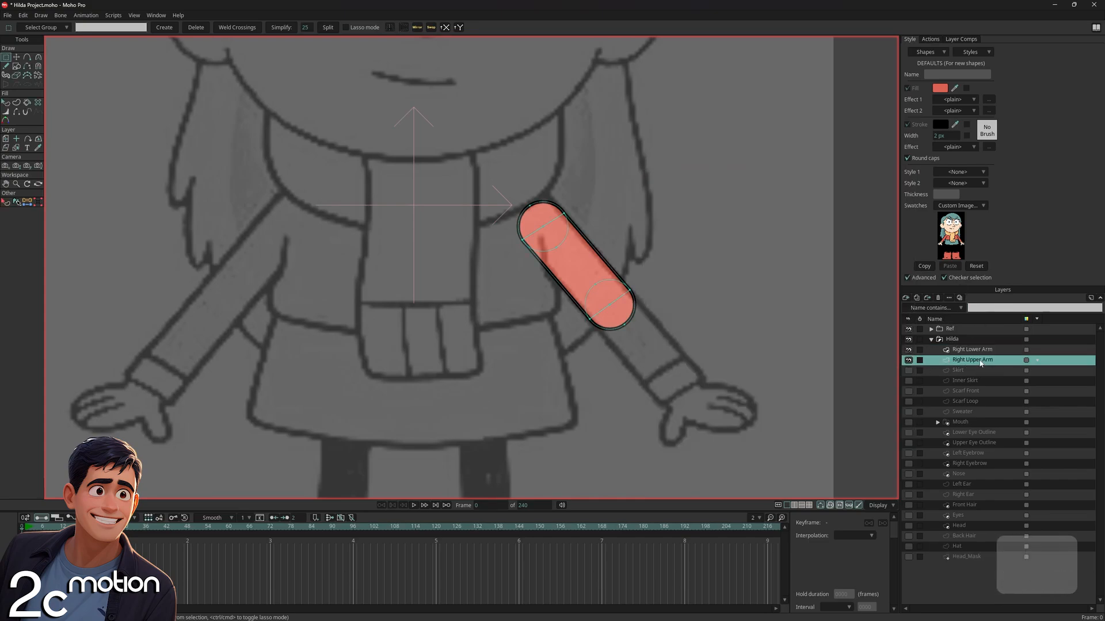
scroll(629, 317, "up", 3)
left_click(20, 58)
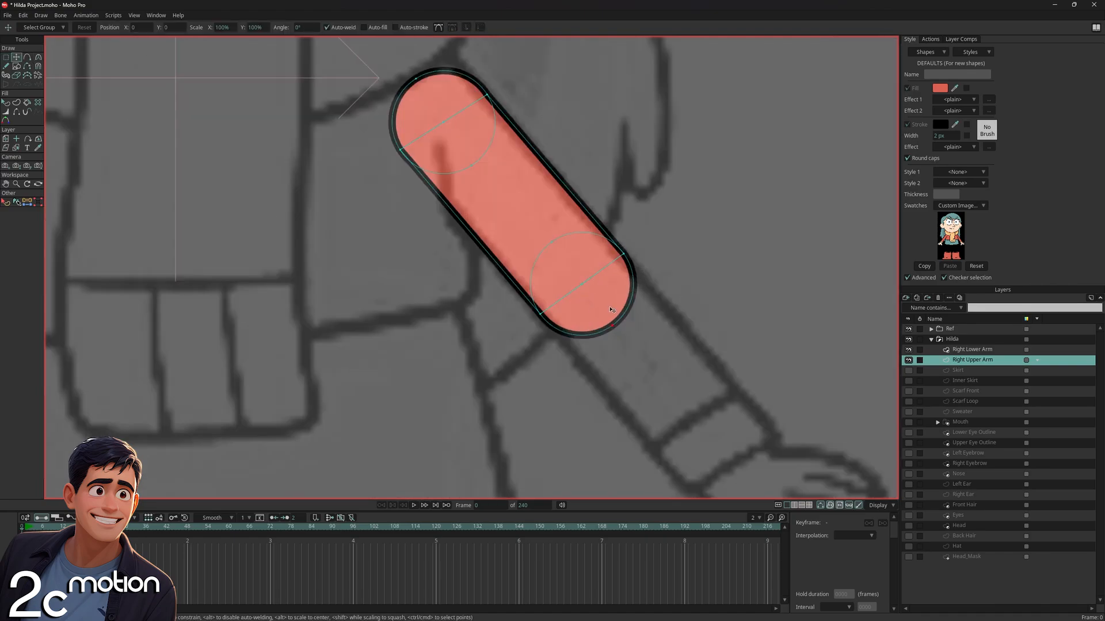
left_click(611, 309)
left_click(24, 16)
left_click(39, 52)
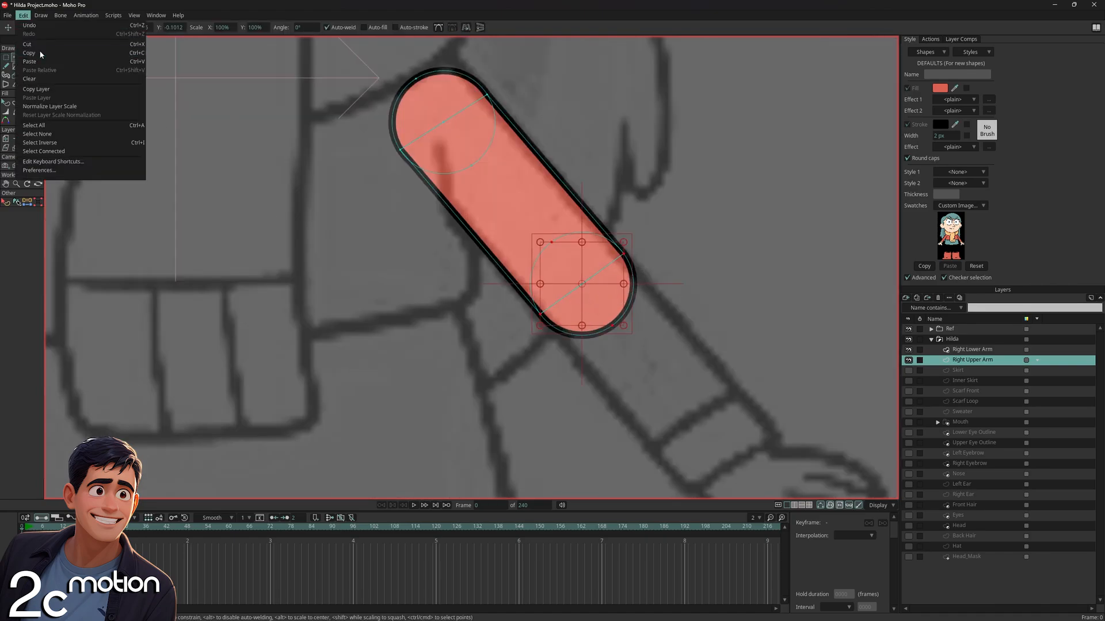
left_click(978, 352)
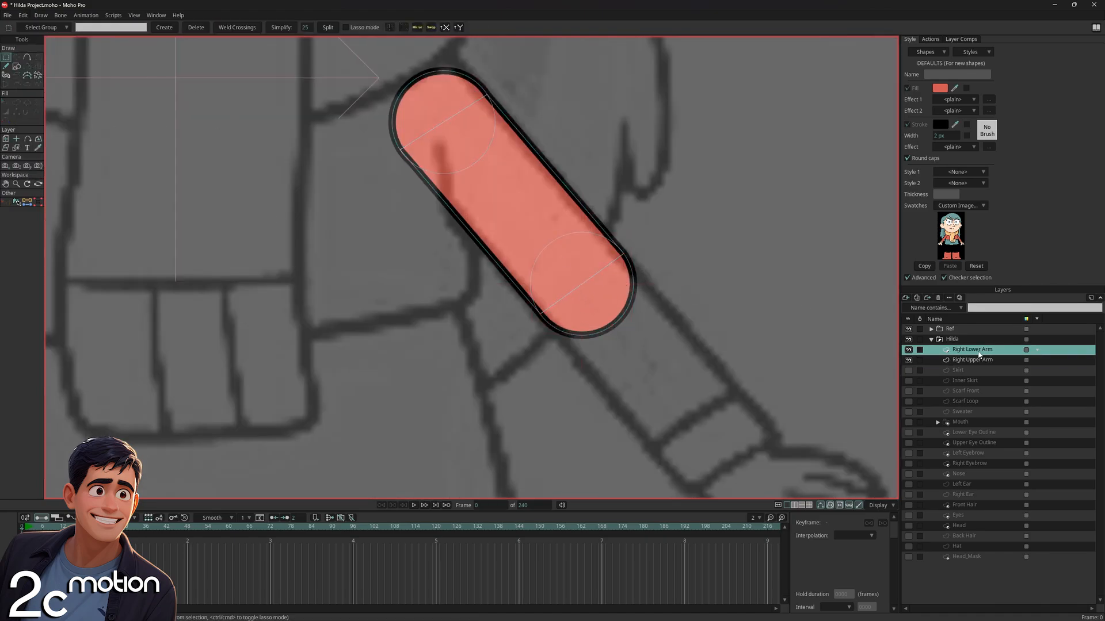
left_click(23, 15)
left_click(39, 62)
left_click(915, 359)
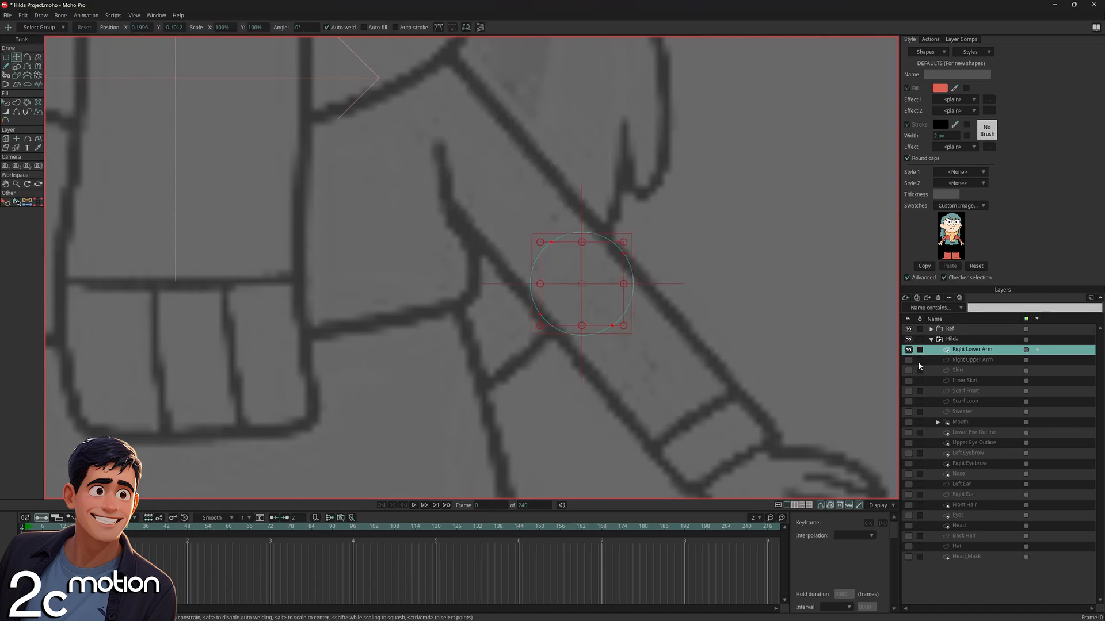
Change the masking option in the Right Lower Arm layer's settings so the pasted circle is displayed
double_click(989, 354)
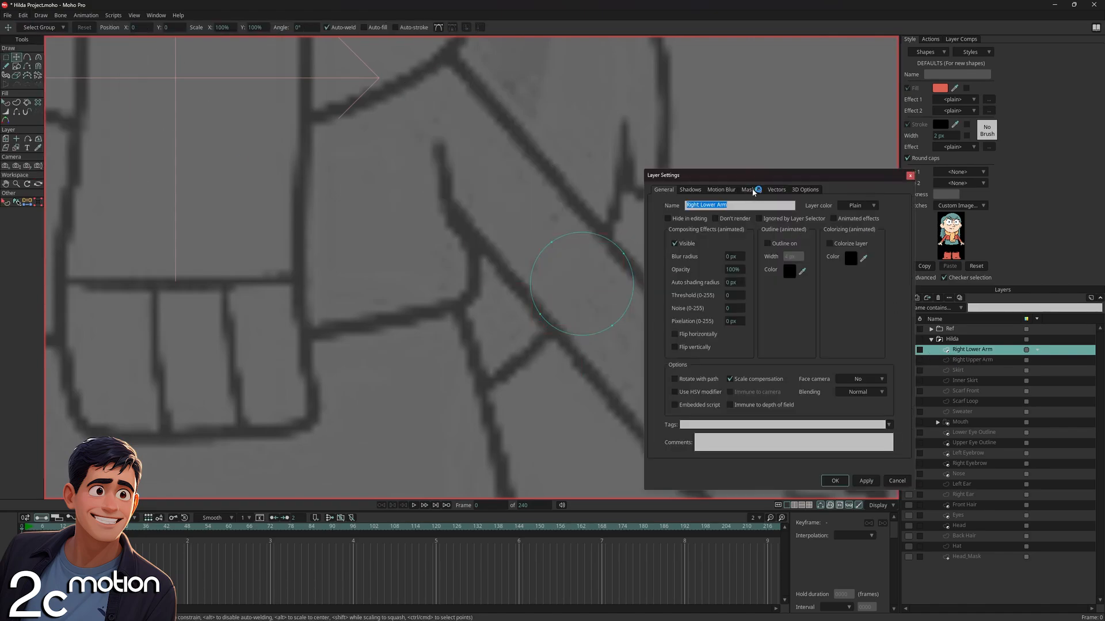
left_click(753, 190)
left_click(734, 233)
left_click(834, 481)
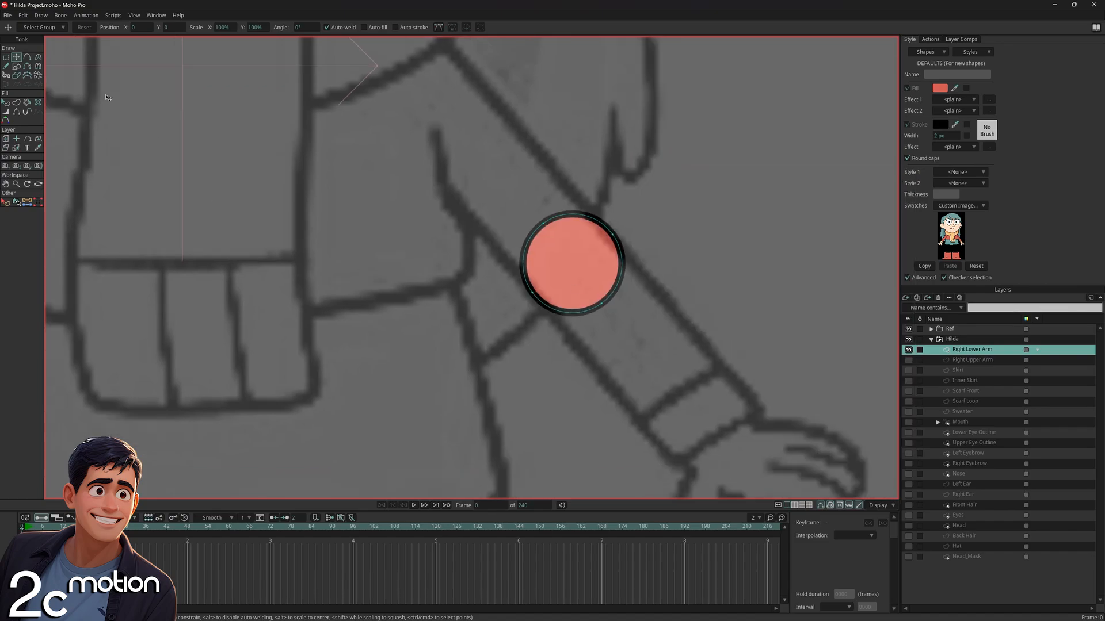
Straighten the line joining the pasted elbow circle's two opposite diagonal points and split it to add a centre point
left_click(27, 58)
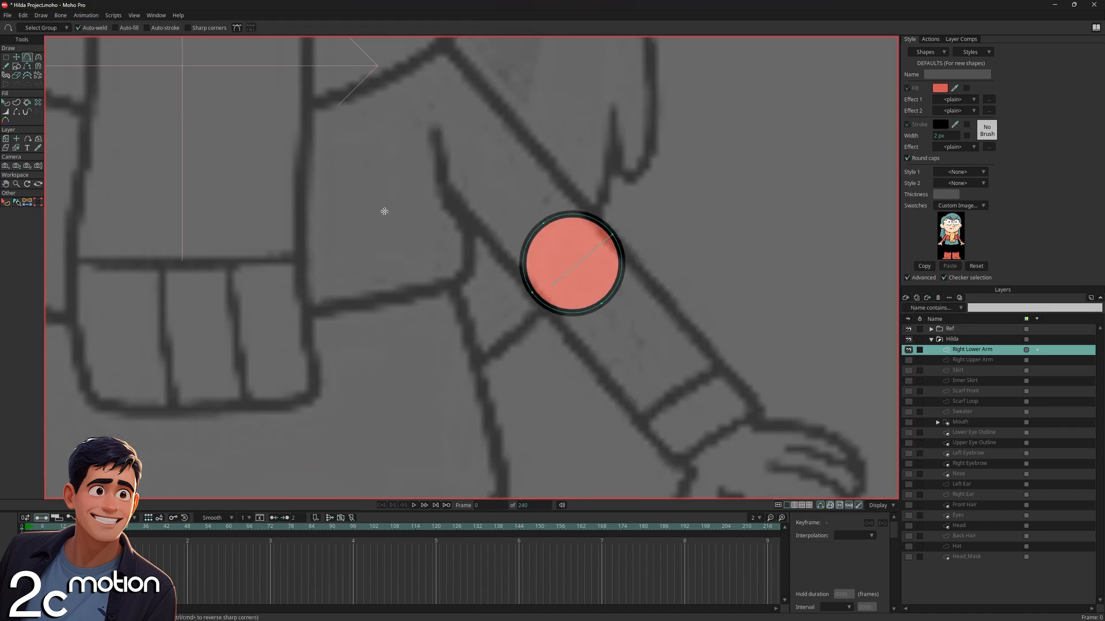
left_click(17, 56)
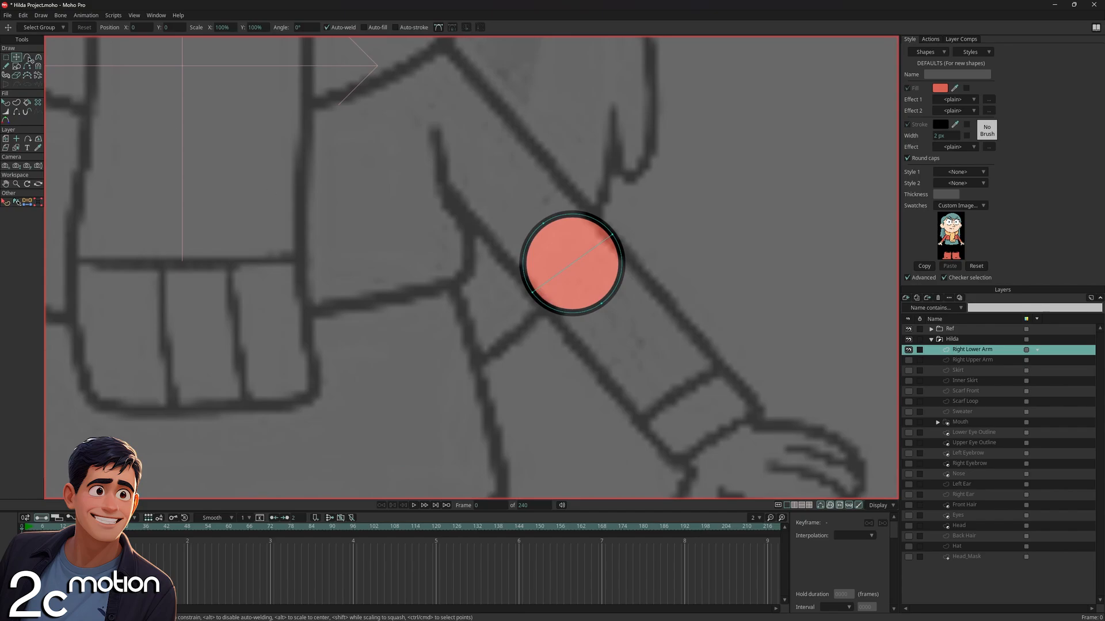
left_click(6, 58)
left_click_drag(622, 224, 601, 246)
left_click_drag(556, 271, 519, 301)
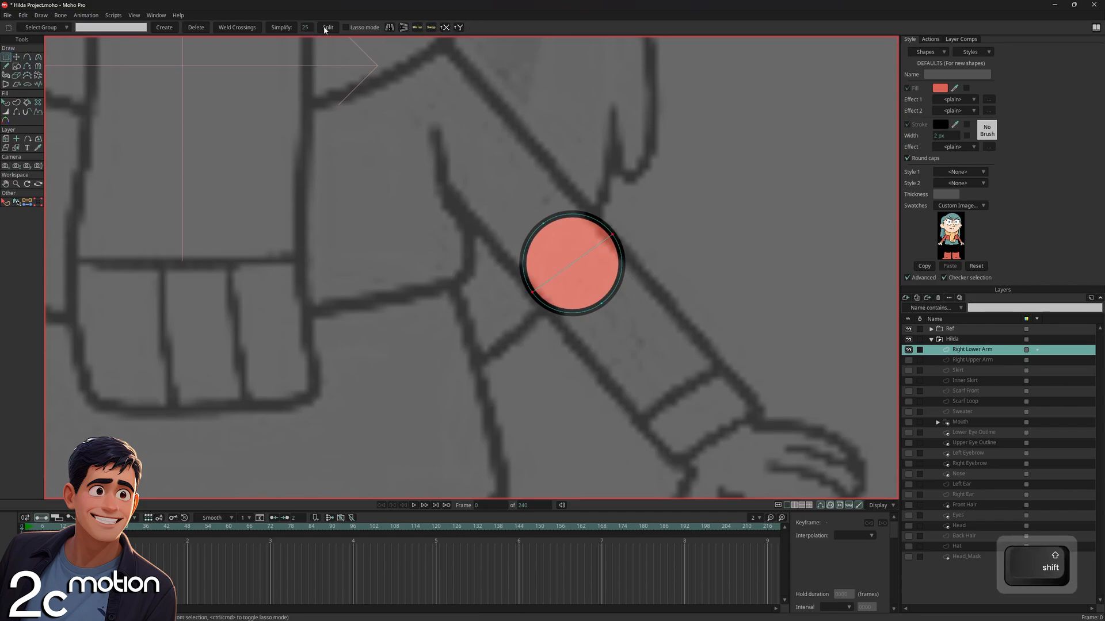
left_click_drag(435, 335, 350, 251)
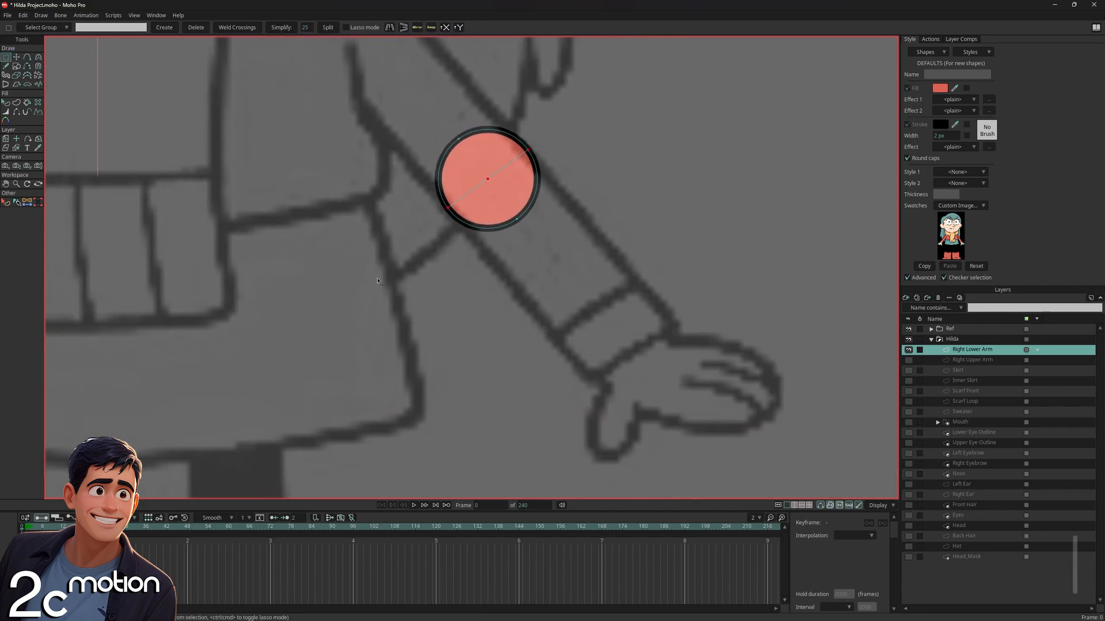
Draw a tall rectangle beside the elbow circle and hide the strokes on its upper and lower short edges
left_click(17, 66)
mouse_move(290, 184)
left_mouse_down()
mouse_move(368, 273)
mouse_move(369, 369)
left_mouse_up()
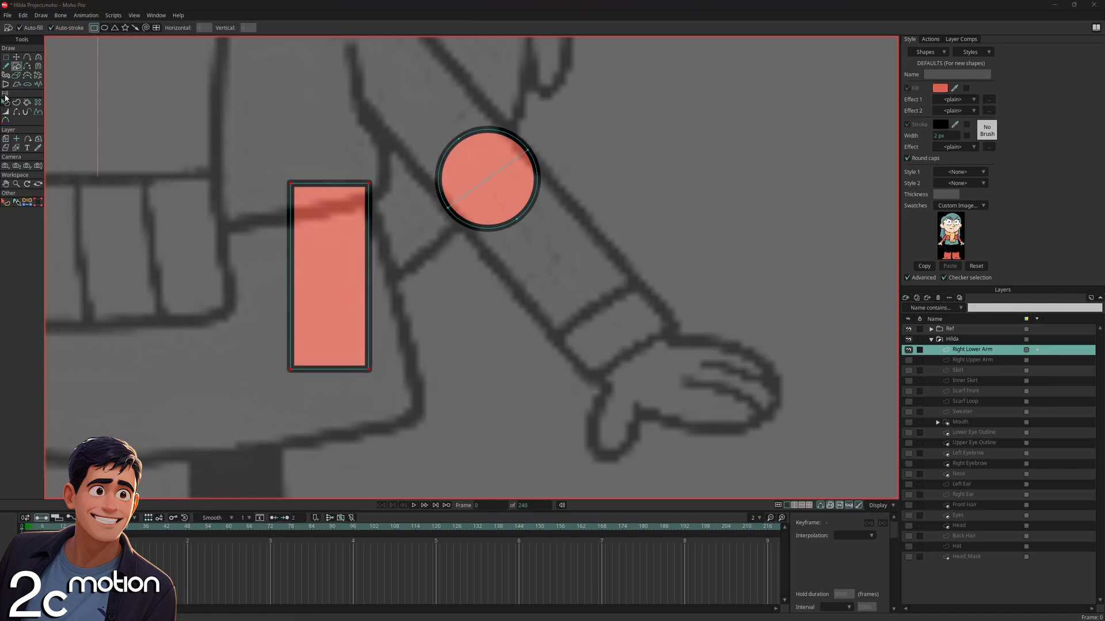
left_click(10, 60)
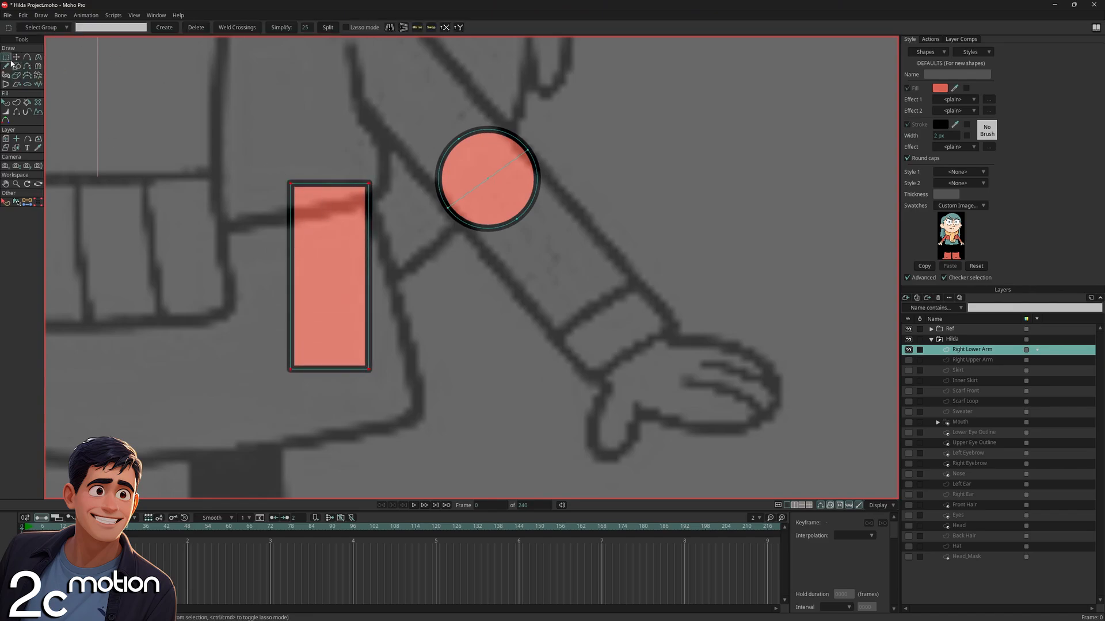
left_click(16, 112)
left_click(292, 181)
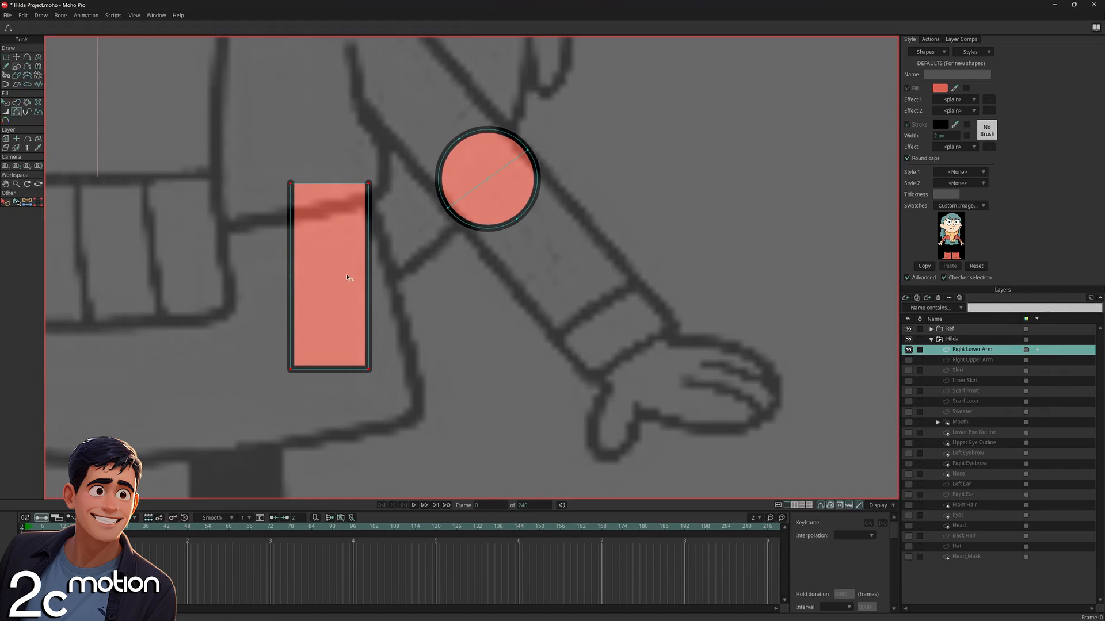
left_click(325, 371)
Split the rectangle's upper and lower edges to add a midpoint to each
key("g")
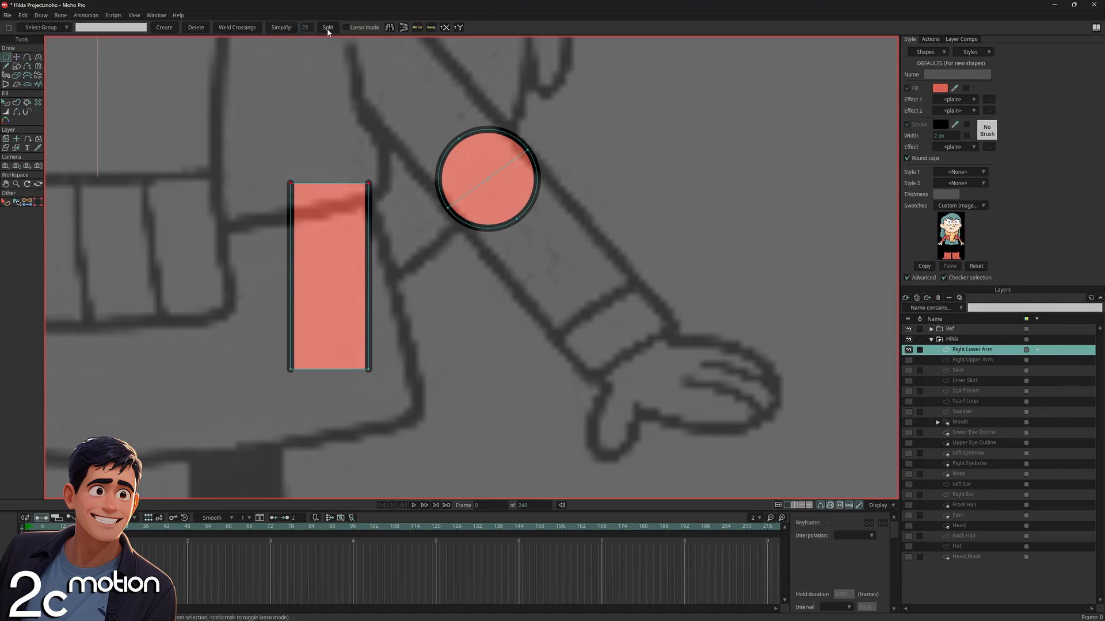
scroll(385, 358, "up", 3)
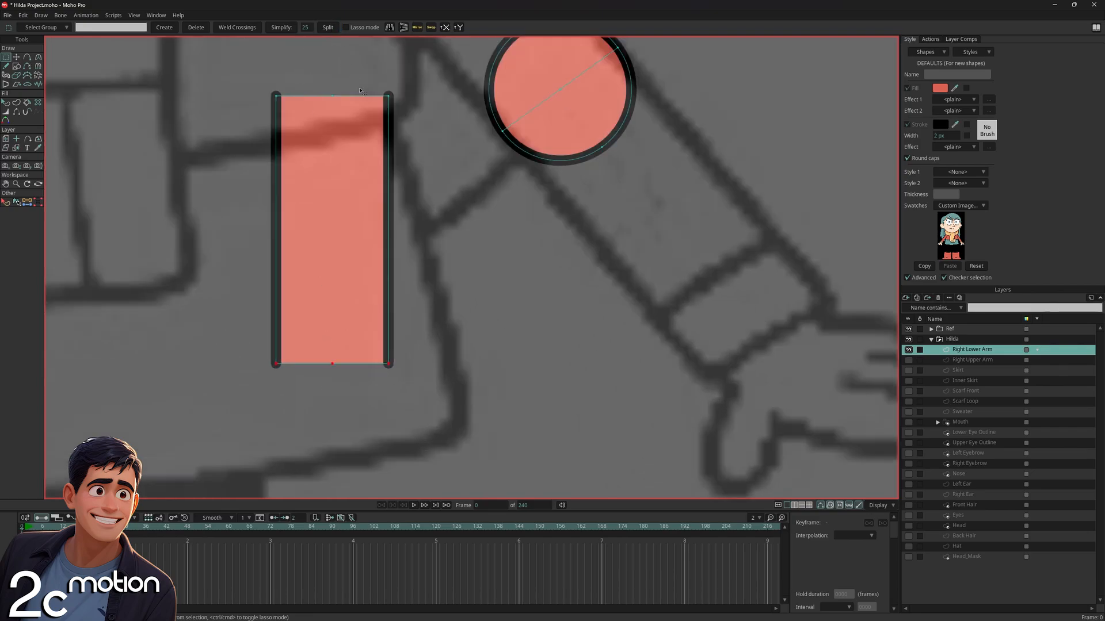
scroll(397, 256, "down", 2)
Align the rectangle's upper-left corner with the elbow circle's lower-left diagonal point by copying its X and Y position
left_click(379, 179)
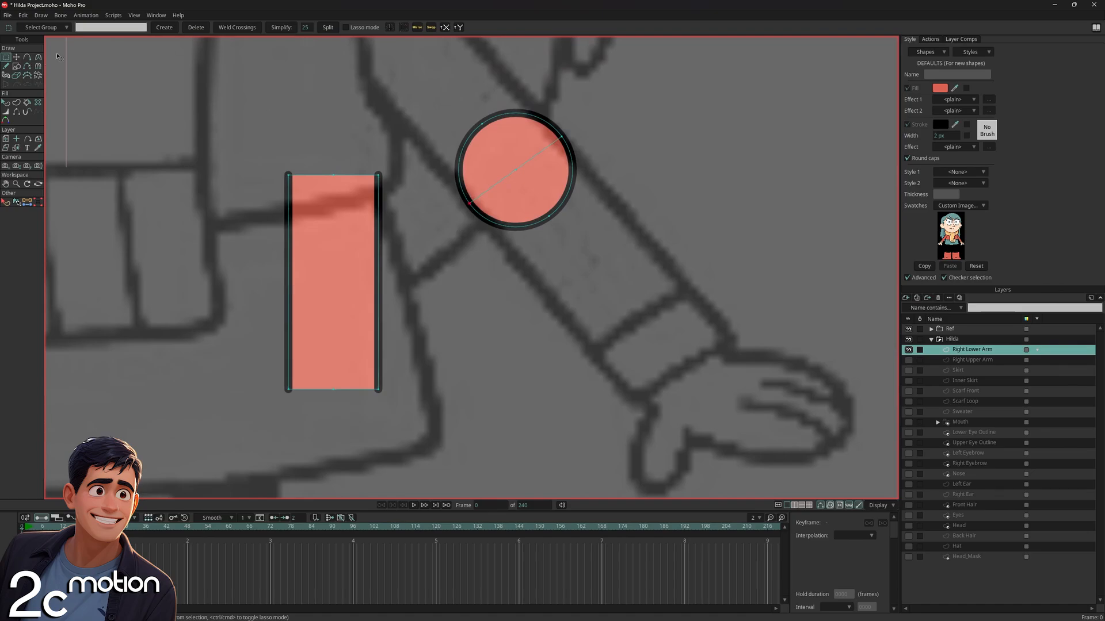
key("t")
left_click(290, 177, "ctrl")
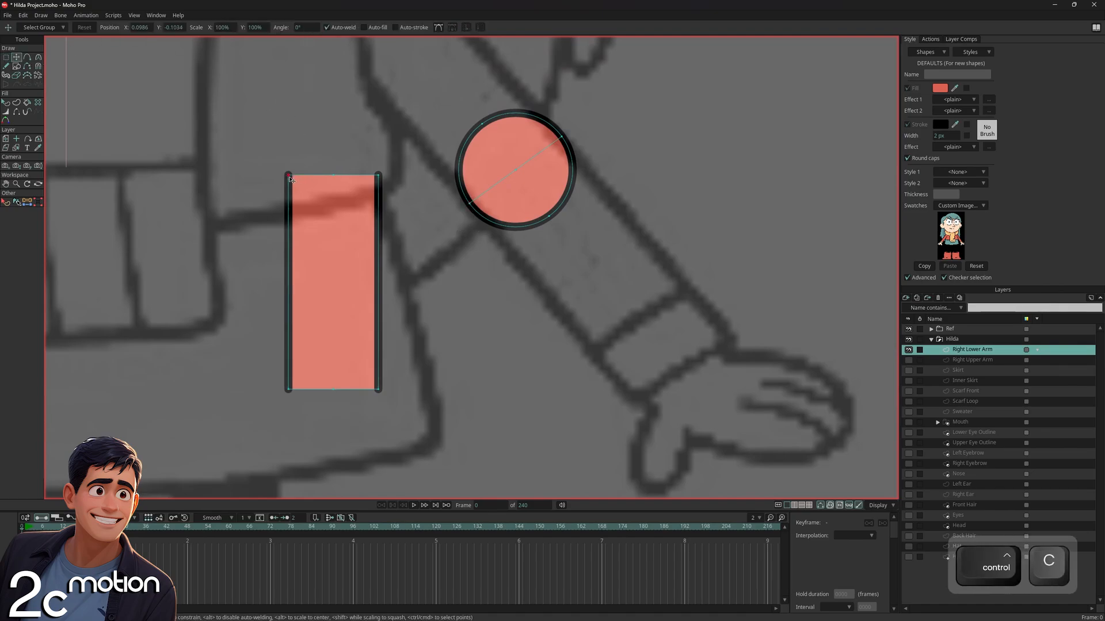
key("ctrl+v")
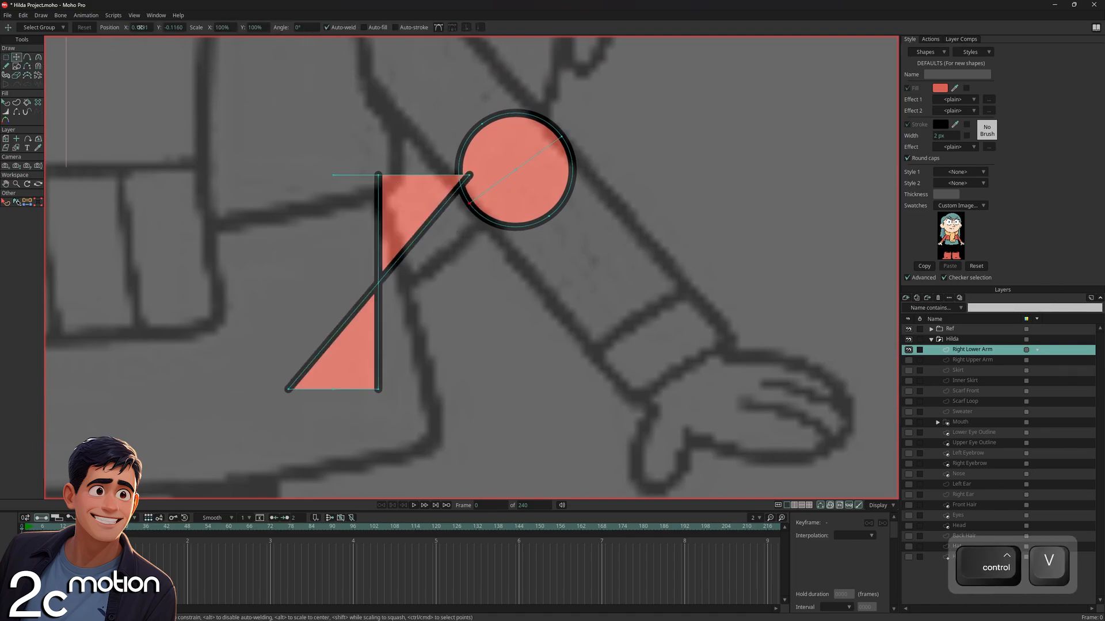
left_click(174, 27)
key("ctrl+c")
left_click(470, 175)
left_click(174, 28)
key("ctrl+v")
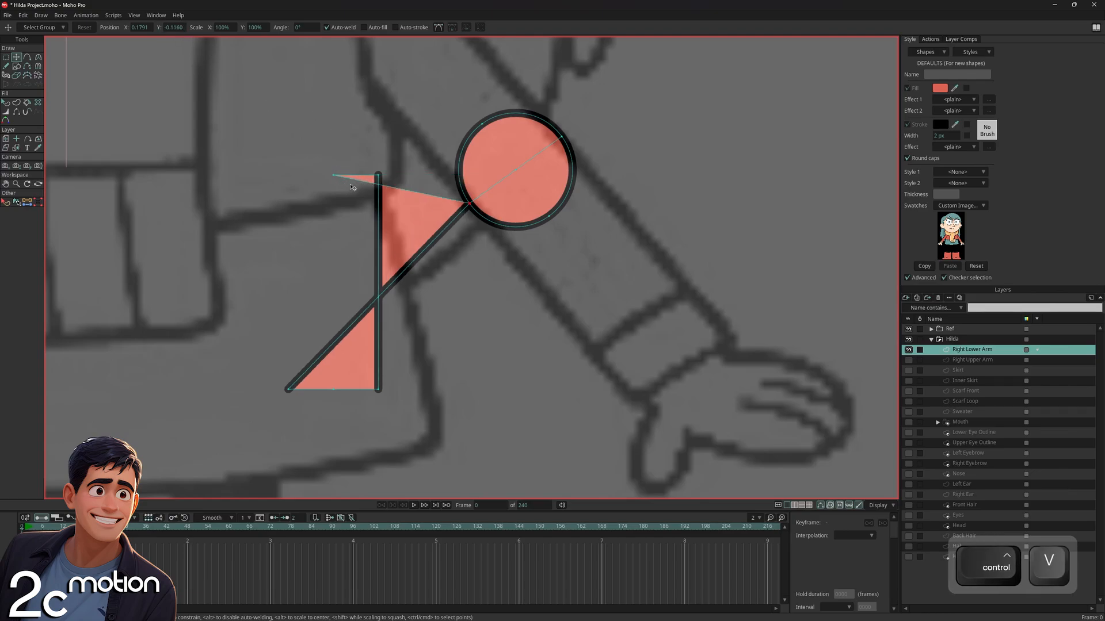
Move the rectangle's remaining corners and upper midpoint so the shape follows the sketched forearm down to the cuff line
left_click_drag(378, 175, 656, 128)
left_click_drag(333, 175, 509, 156)
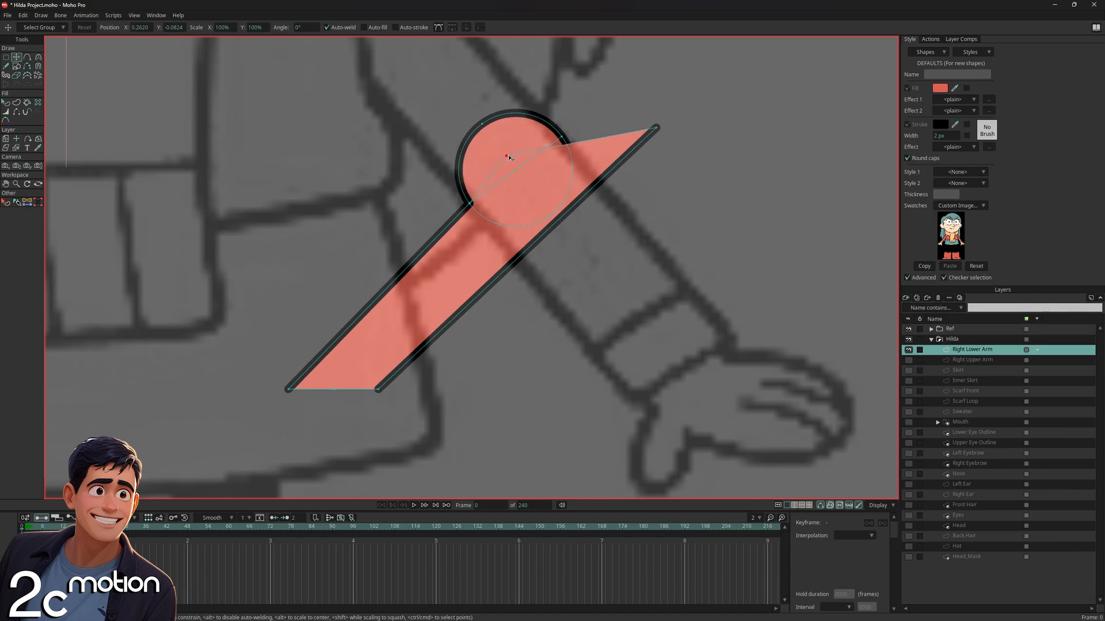
left_click_drag(378, 389, 727, 339)
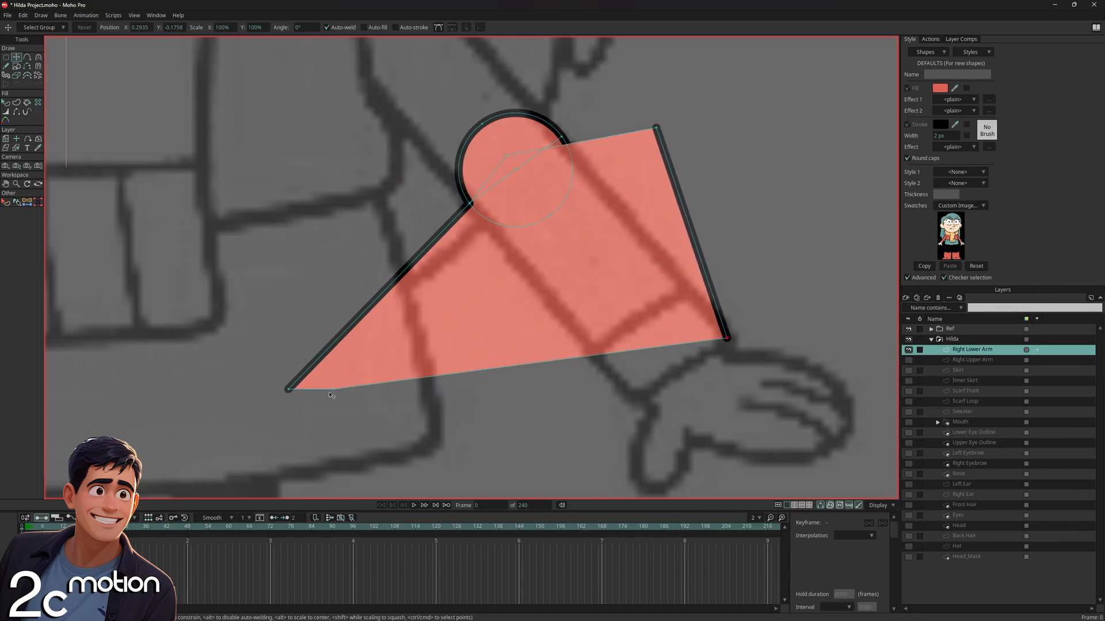
left_click_drag(287, 389, 594, 355)
left_click_drag(726, 339, 684, 290)
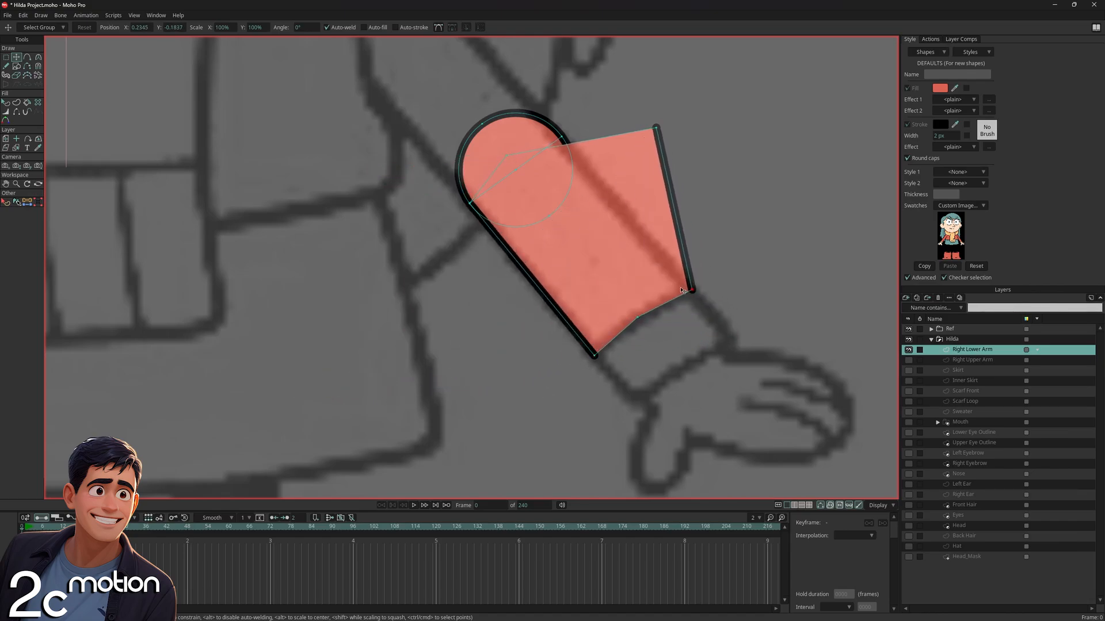
left_click_drag(650, 134, 592, 157)
Match the forearm's upper-right corner to the elbow circle's upper-right diagonal point using copied position values
left_click(140, 28)
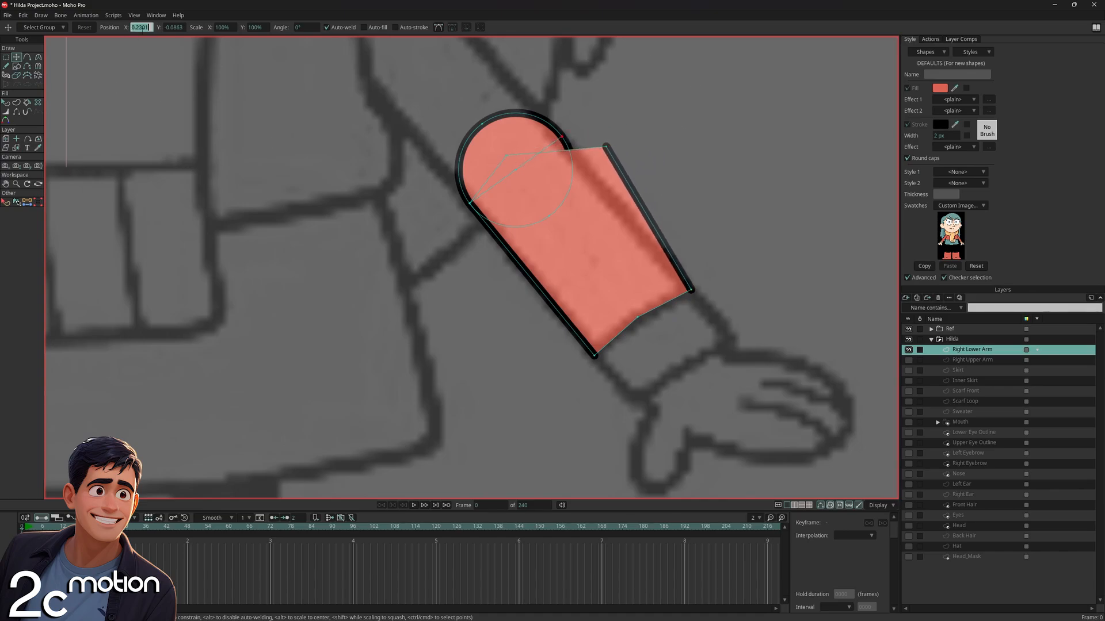
key("ctrl+c")
key("ctrl+v")
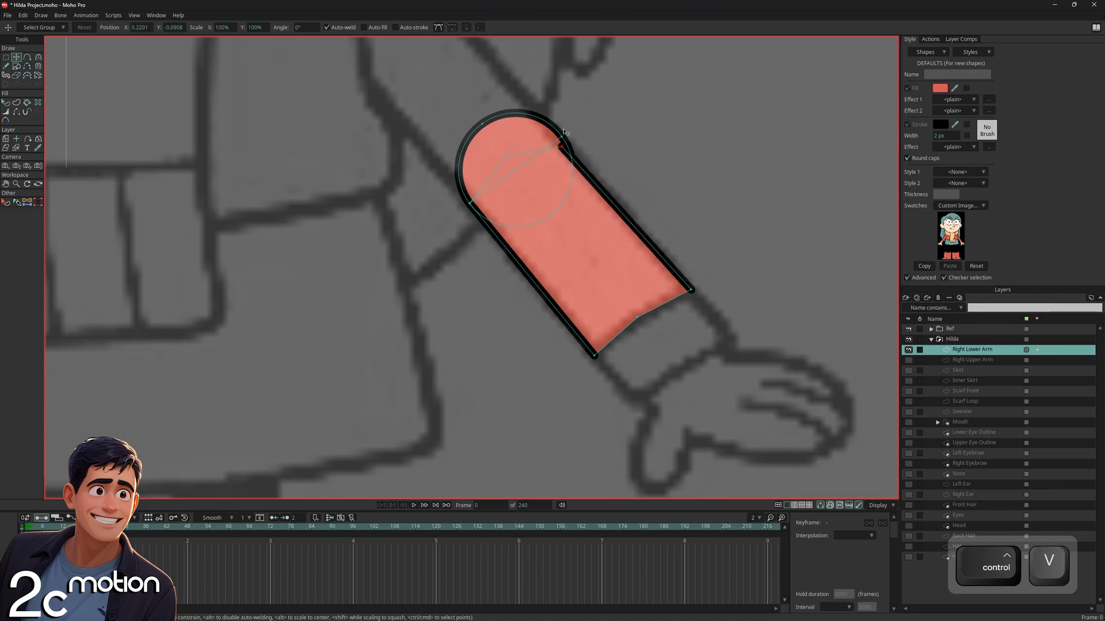
key("ctrl+c")
key("ctrl+v")
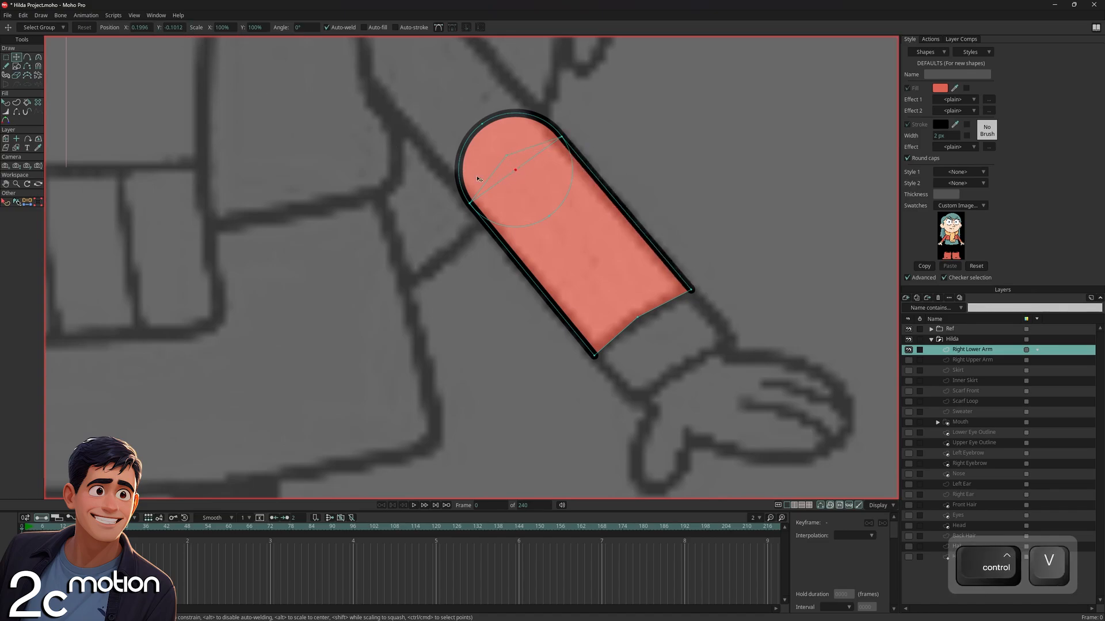
Place the forearm's upper midpoint at the elbow circle's centre using copied X and Y values, and fine-tune the lower-right corner
left_click(140, 29)
key("ctrl+c")
left_click(506, 156)
left_click(142, 28)
key("ctrl+v")
left_click(174, 27)
key("ctrl+c")
left_click(515, 155)
left_click(173, 28)
key("ctrl+v")
left_click_drag(693, 293, 691, 290)
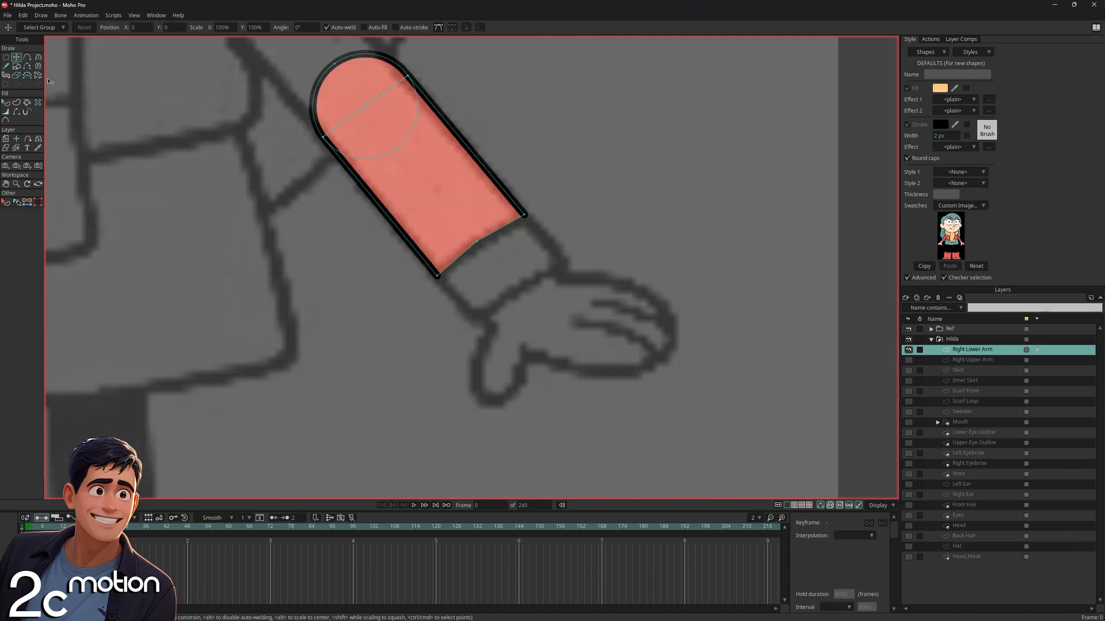
key("c")
scroll(520, 239, "up", 2)
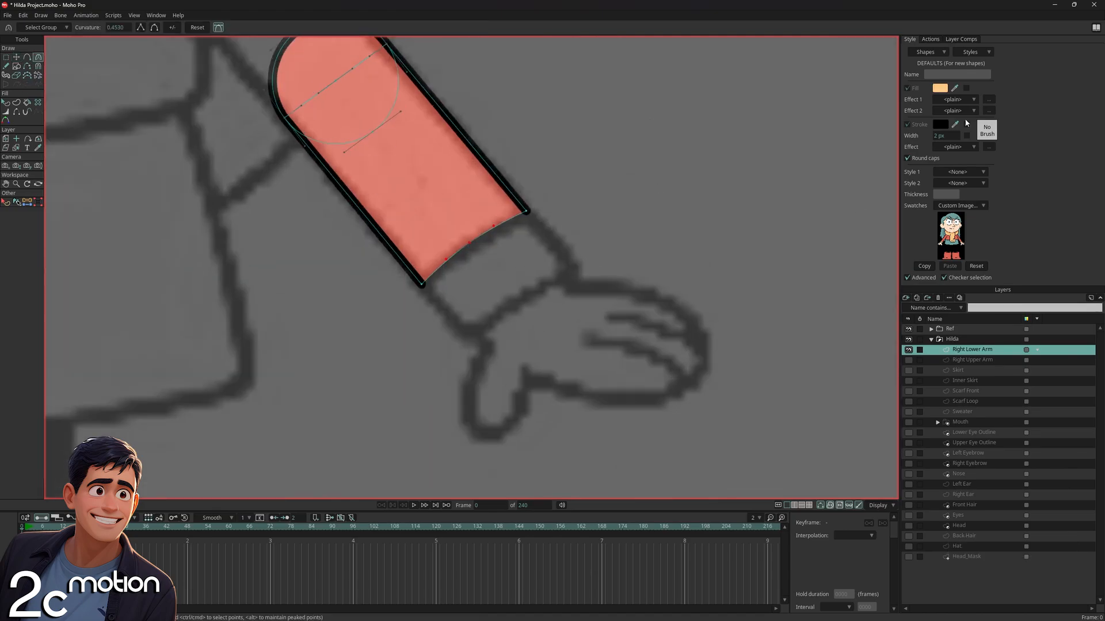
key("ctrl+z")
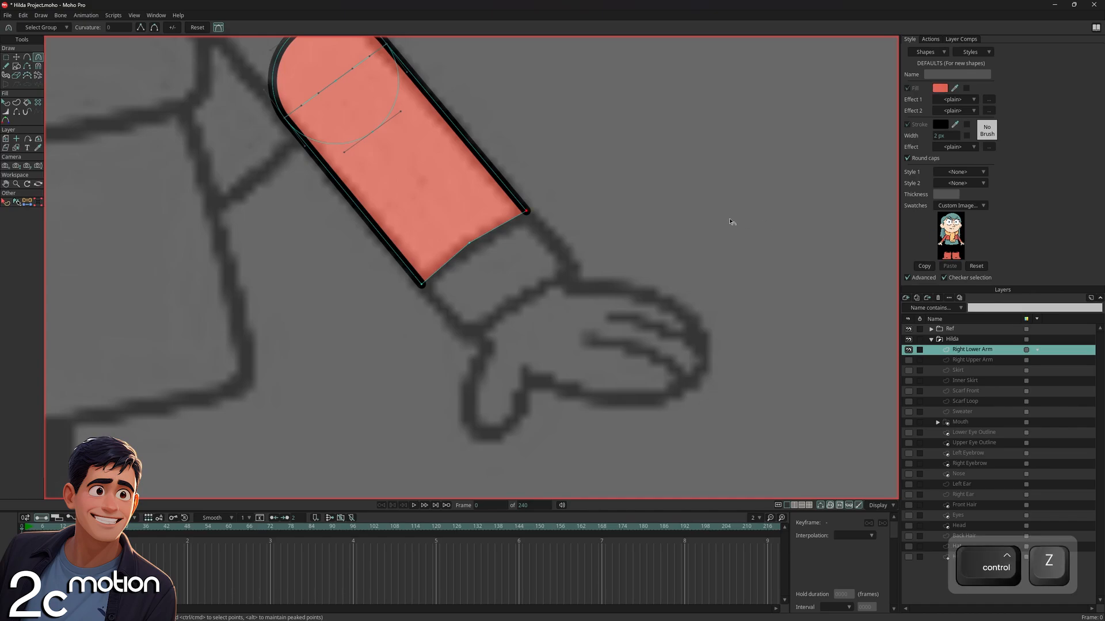
Curve the forearm's lower edge at its midpoint to follow the sketched cuff line
scroll(540, 286, "down", 2)
key("g")
left_click(375, 119)
left_click(347, 172)
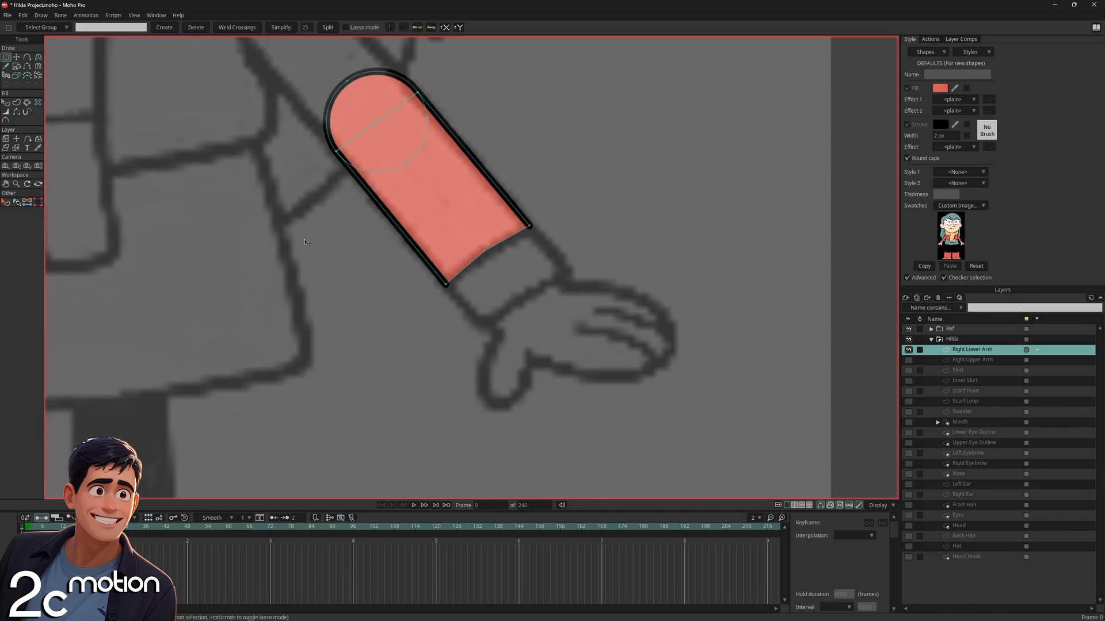
left_click(38, 57)
scroll(472, 246, "up", 2)
left_click_drag(515, 255, 491, 259)
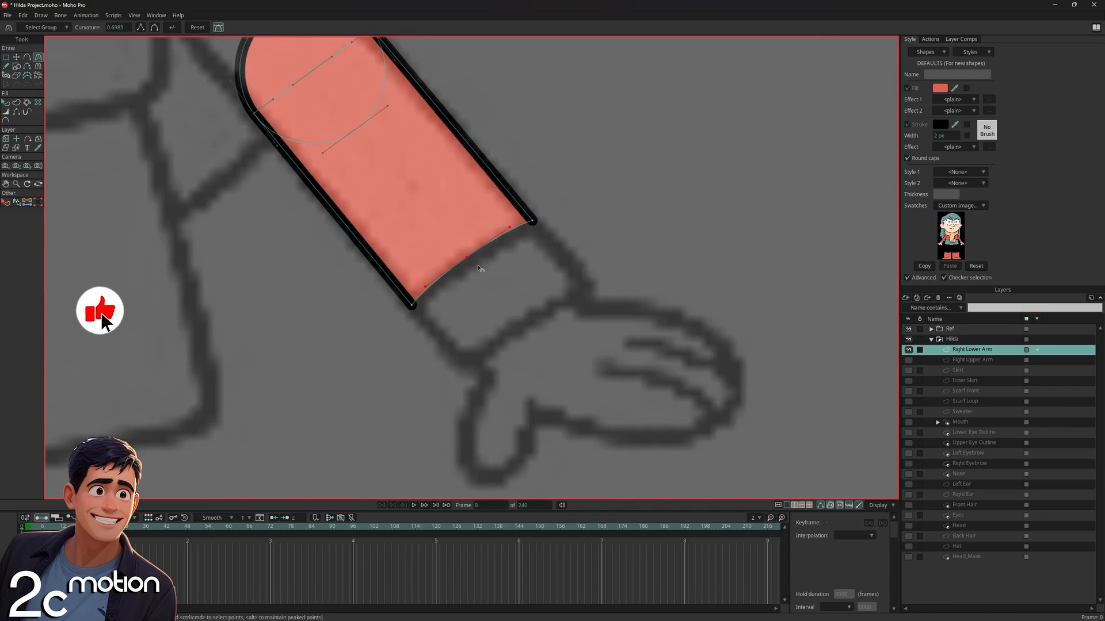
Add the cuff outline from the end of the forearm and adjust its lower points to the sketched wrist
scroll(482, 258, "down", 2)
left_click(27, 59)
mouse_move(555, 281)
left_mouse_down()
mouse_move(514, 230)
mouse_move(499, 315)
mouse_move(506, 307)
mouse_move(463, 345)
mouse_move(420, 298)
left_mouse_up()
left_click(16, 57)
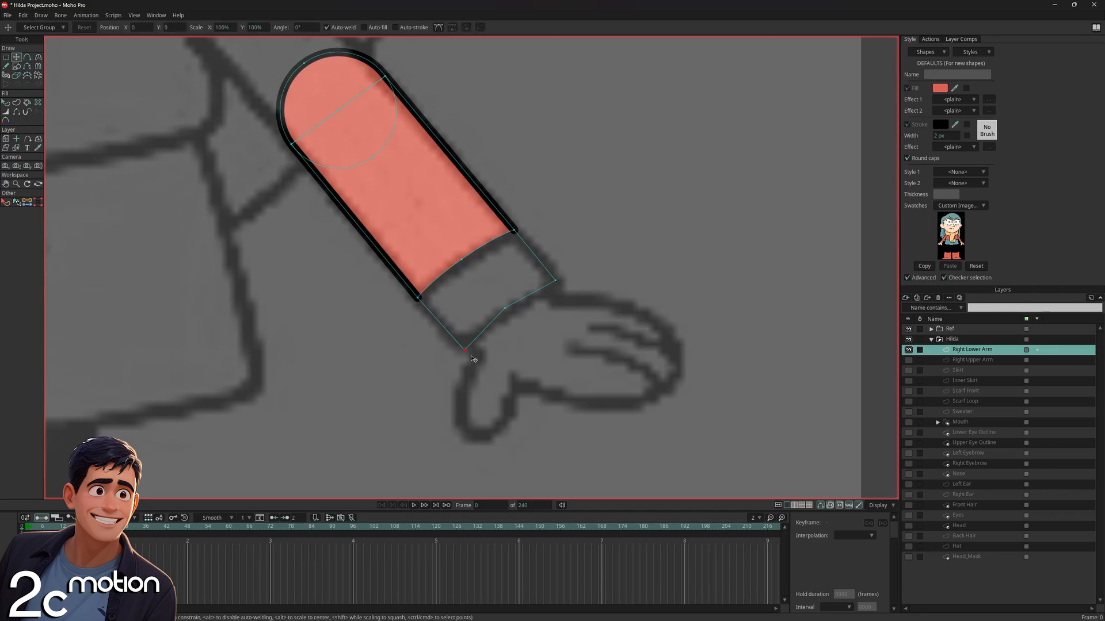
left_click(505, 310)
Create a filled and stroked cuff shape from the new outline, using the light orange from the character reference swatch
left_click(21, 101)
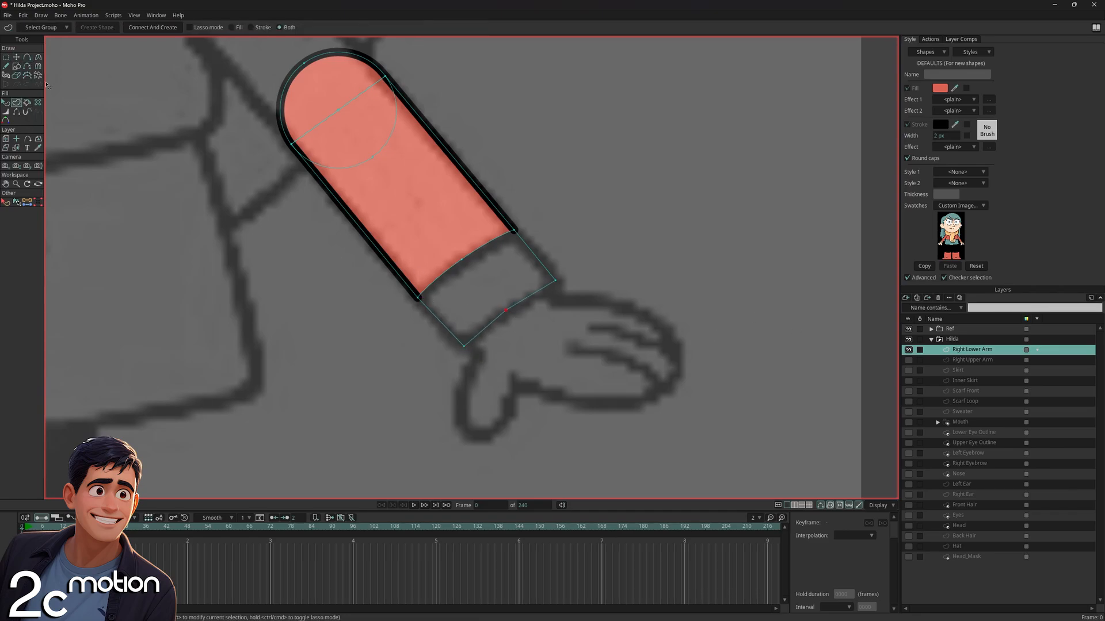
left_click_drag(383, 313, 480, 372)
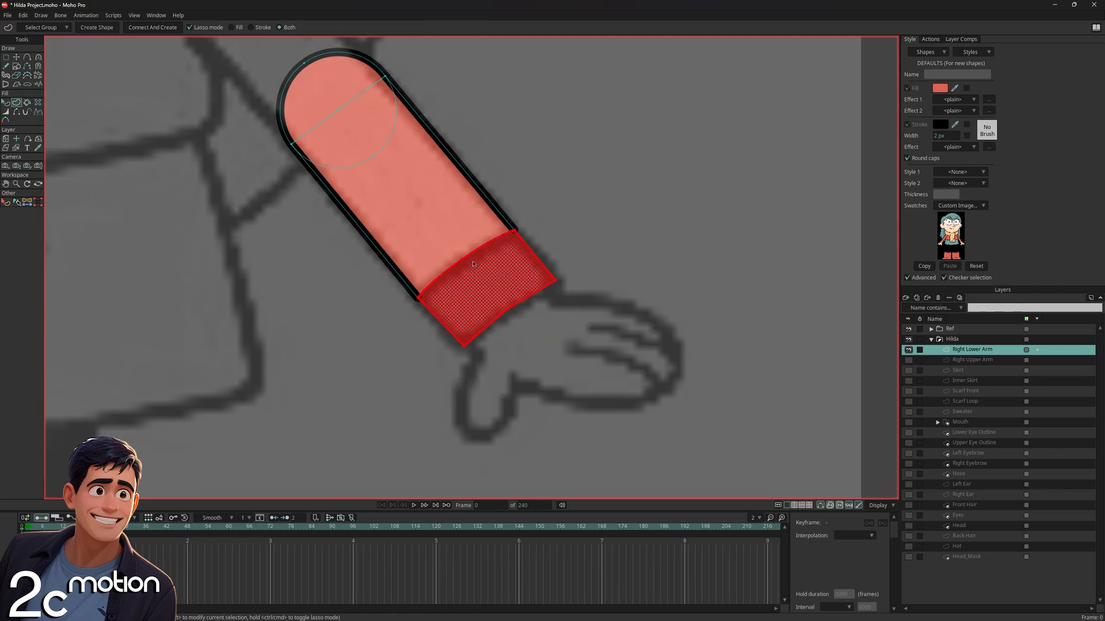
left_click(952, 226)
left_click(97, 27)
key("q")
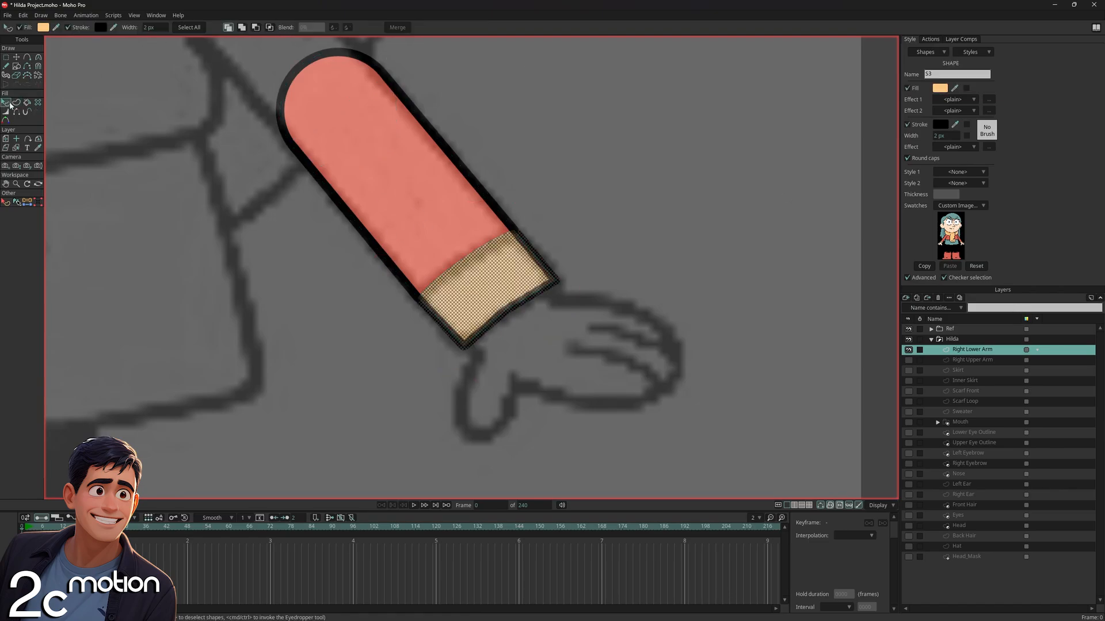
Reveal the stroke on both halves of the curved line between the forearm and the cuff
left_click(16, 111)
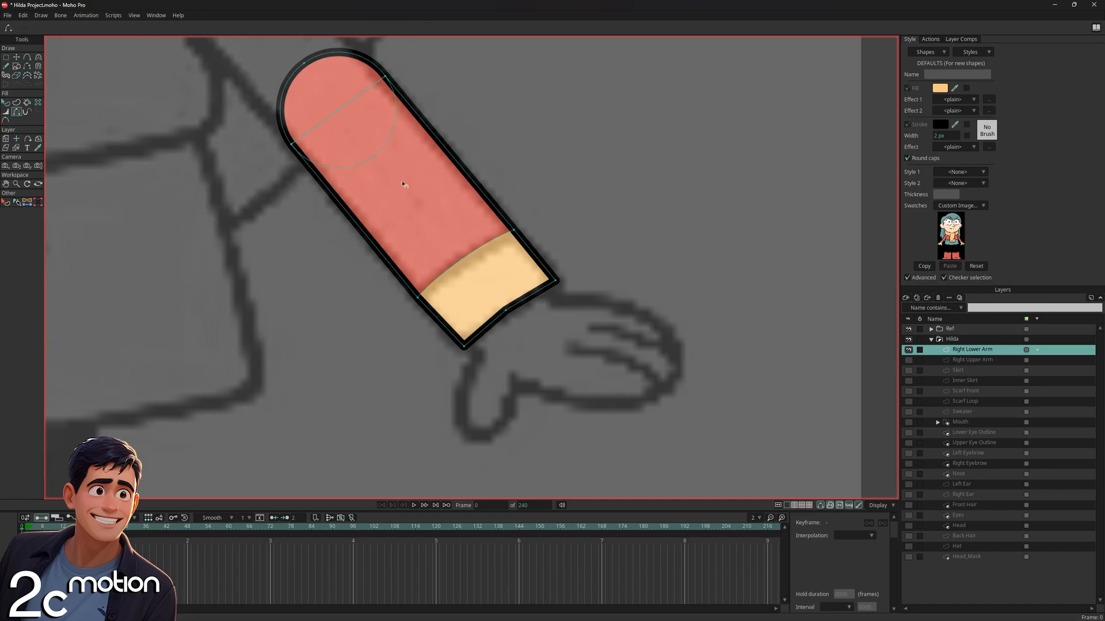
left_click(483, 247)
left_click(443, 274)
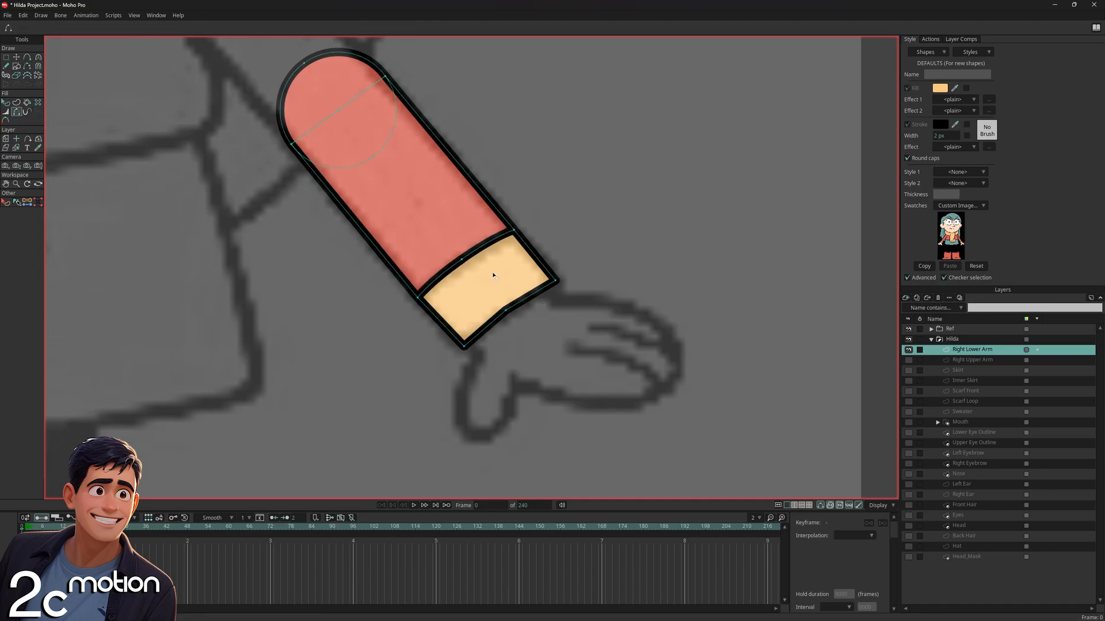
Curve the cuff's wrist edge and round its two outer corners
left_click(38, 57)
left_click_drag(501, 311, 694, 282)
left_click_drag(477, 346, 483, 263)
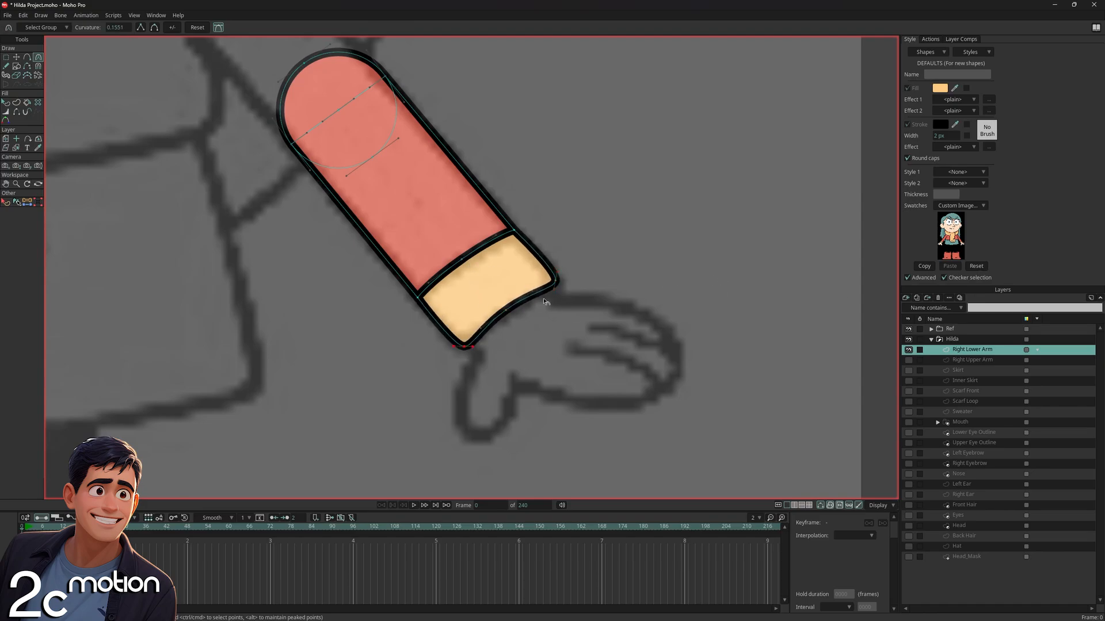
Show the Right Upper Arm layer together with the lower arm and make Right Lower Arm the active layer again
scroll(546, 301, "down", 3)
scroll(612, 339, "down", 1)
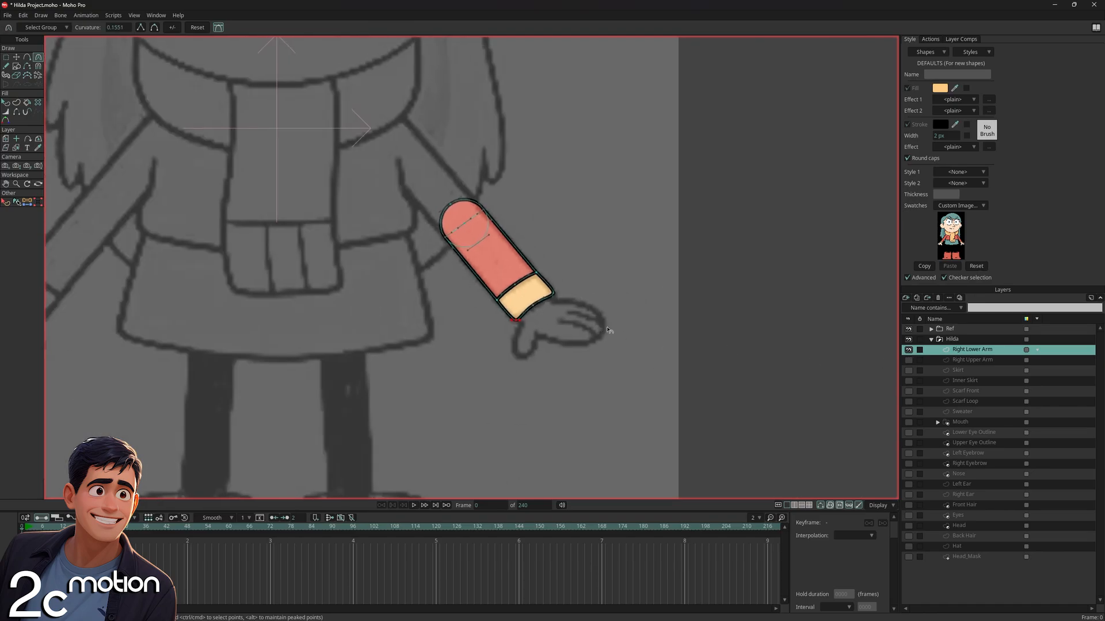
left_click_drag(611, 339, 688, 360)
left_click(908, 361)
left_click(978, 361)
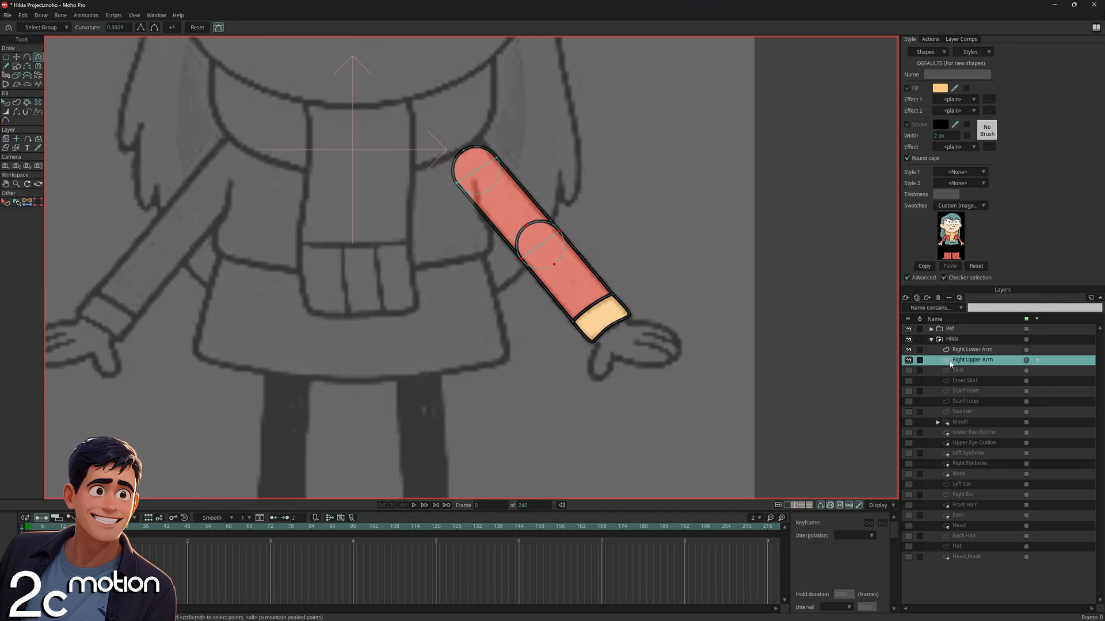
left_click(973, 350)
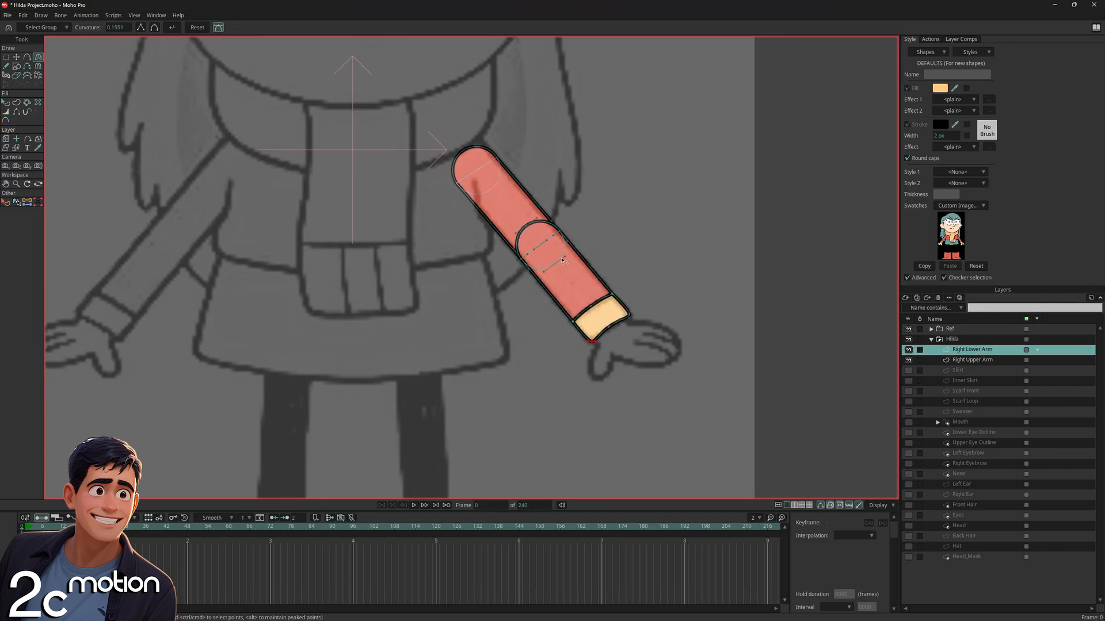
Turn off both the stroke and the fill of the elbow circle shape on the Right Lower Arm layer
scroll(473, 220, "up", 4)
left_click(5, 102)
left_click(521, 211)
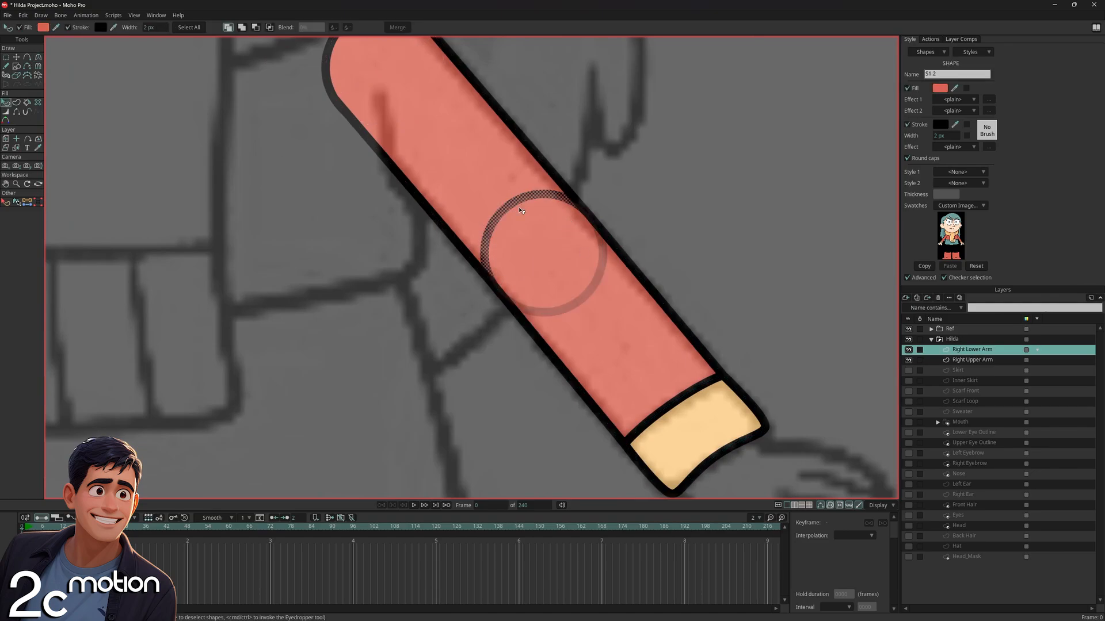
left_click(907, 124)
left_click(908, 88)
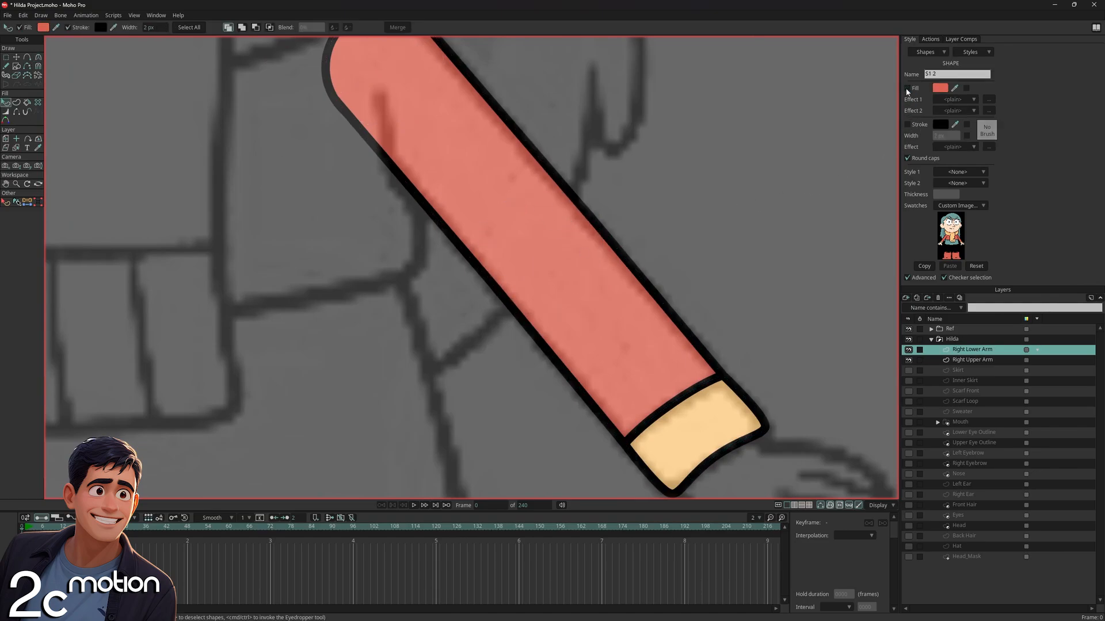
left_click(719, 192)
scroll(720, 193, "down", 2)
Inspect the upper arm on its own by temporarily hiding the Right Lower Arm layer
left_click(958, 361)
left_click(910, 350)
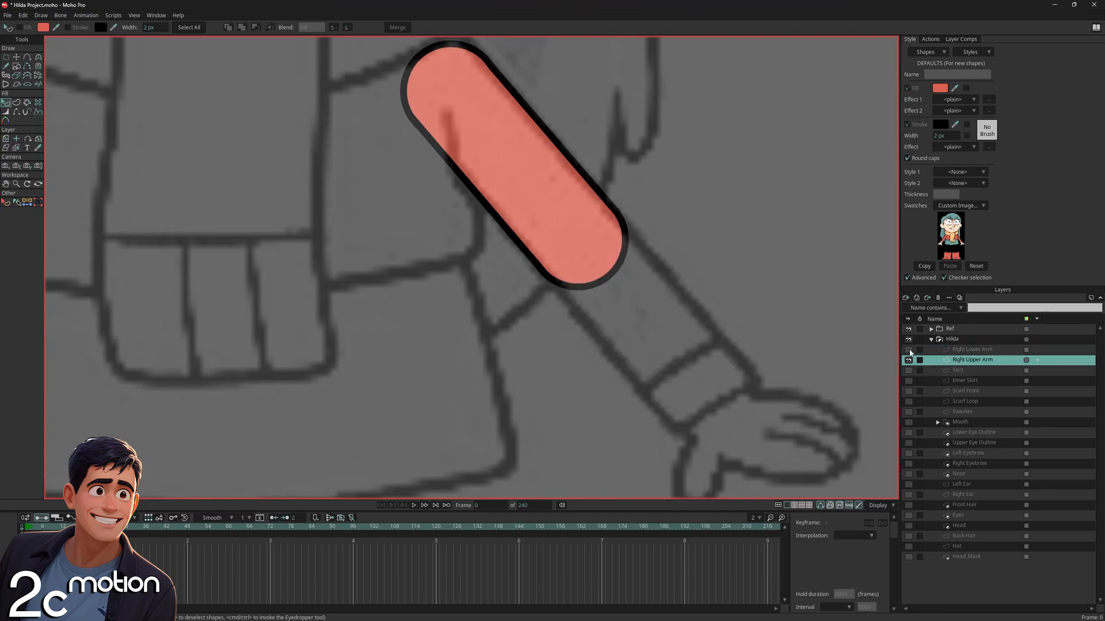
left_click(909, 350)
left_click(965, 352)
scroll(592, 224, "down", 5)
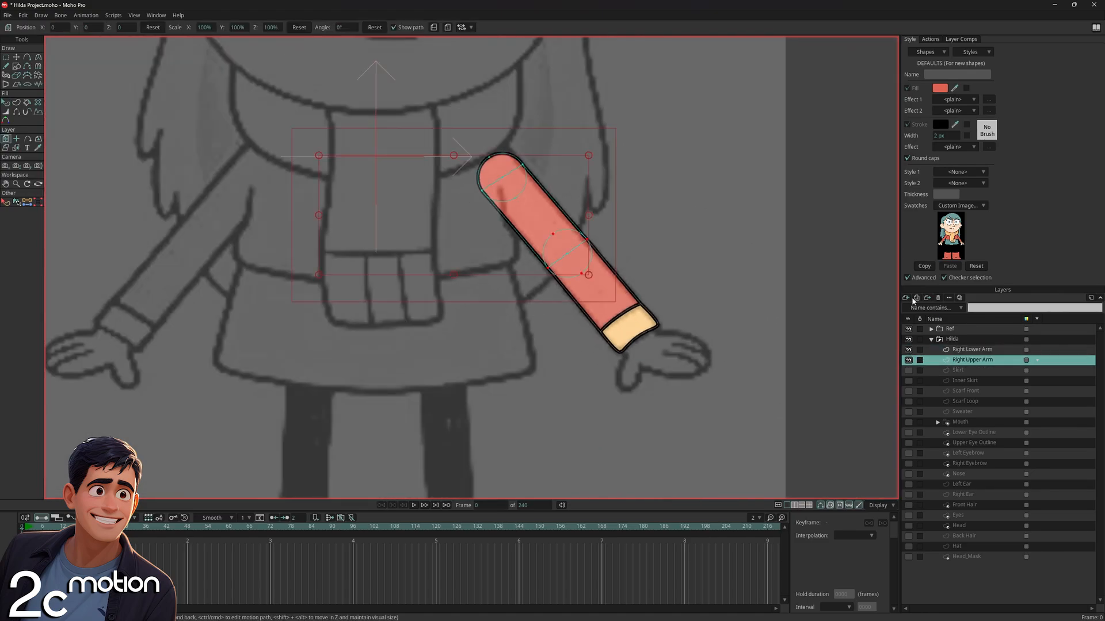
Duplicate the Right Upper Arm layer, name the copy Left Upper Arm, and place it below the Right Upper Arm layer
left_click(914, 300)
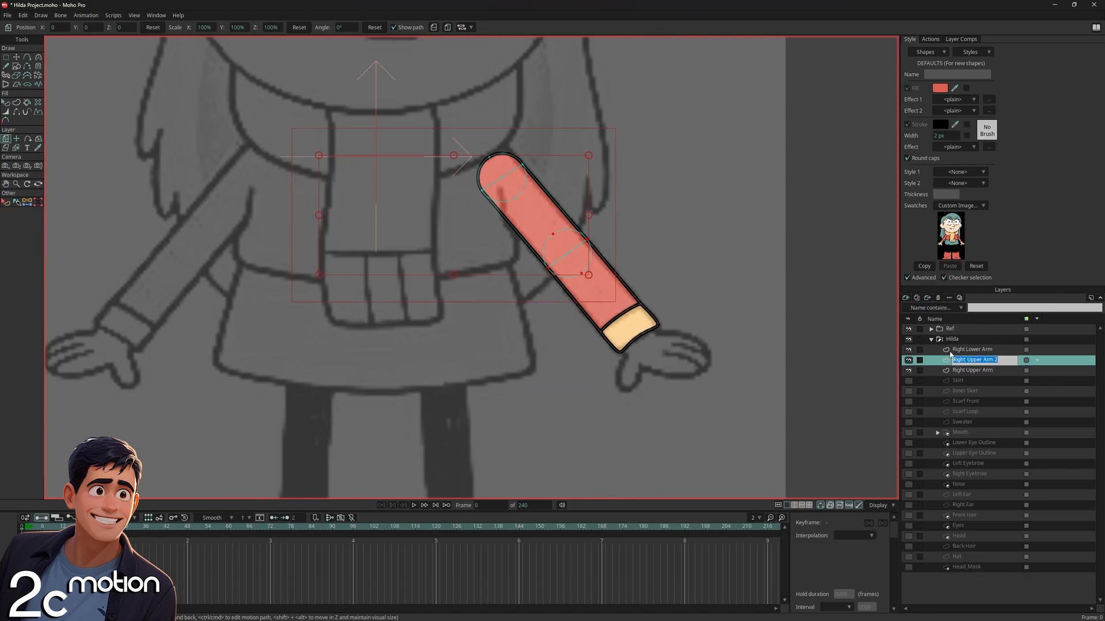
double_click(959, 360)
type("Left")
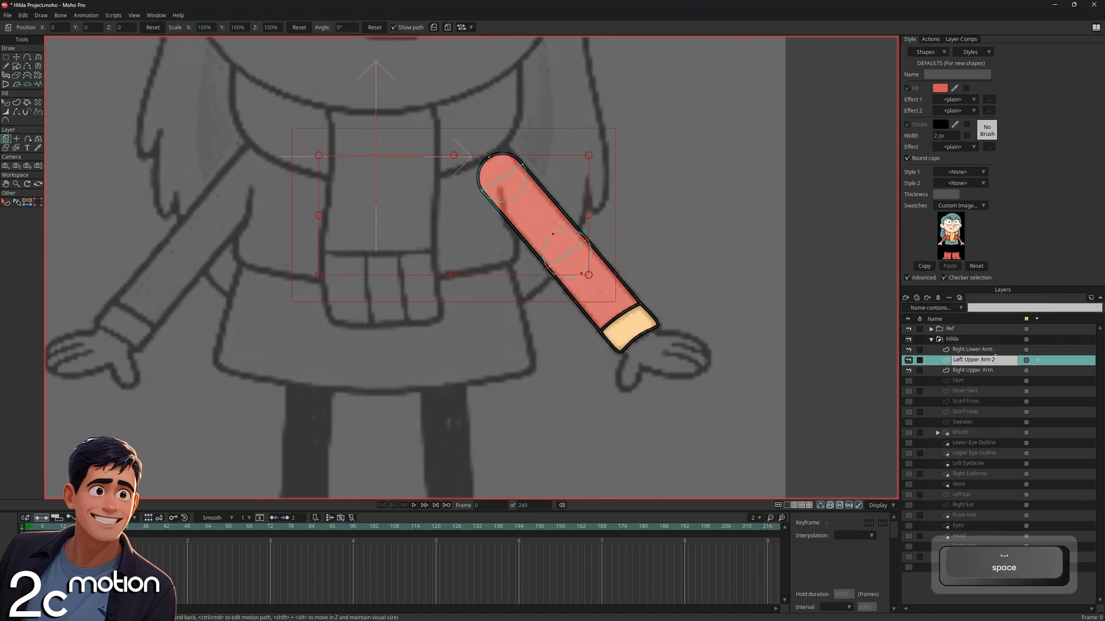
key("BackSpace")
key("BackSpace")
left_click(950, 363)
left_click_drag(950, 363, 959, 379)
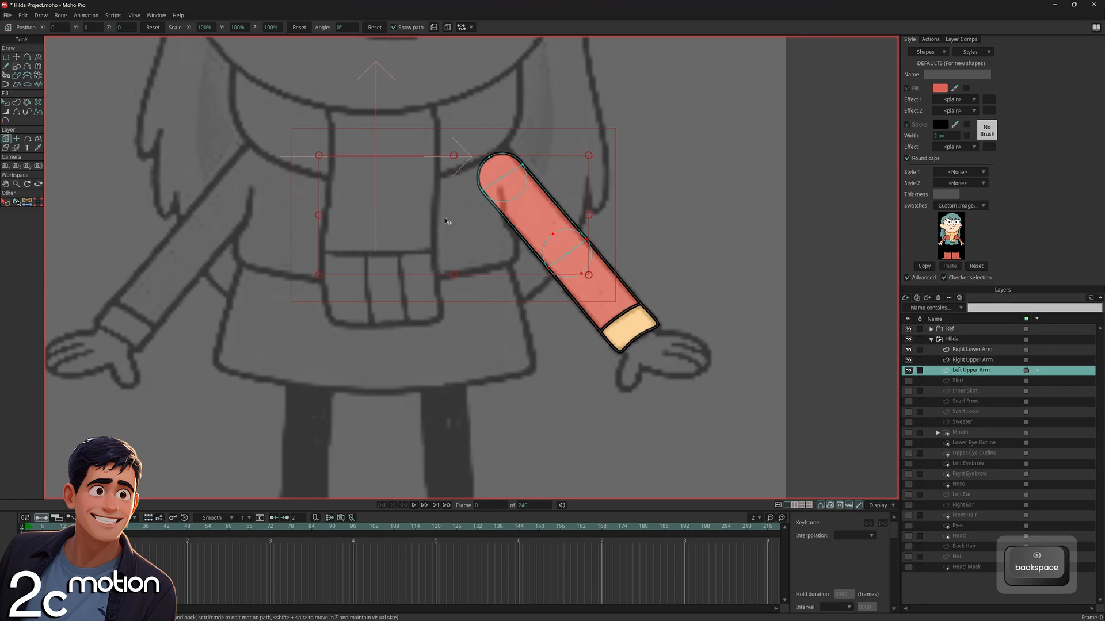
Flip all points of the Left Upper Arm horizontally and set their X position to -0.1652
key("t")
key("ctrl+a")
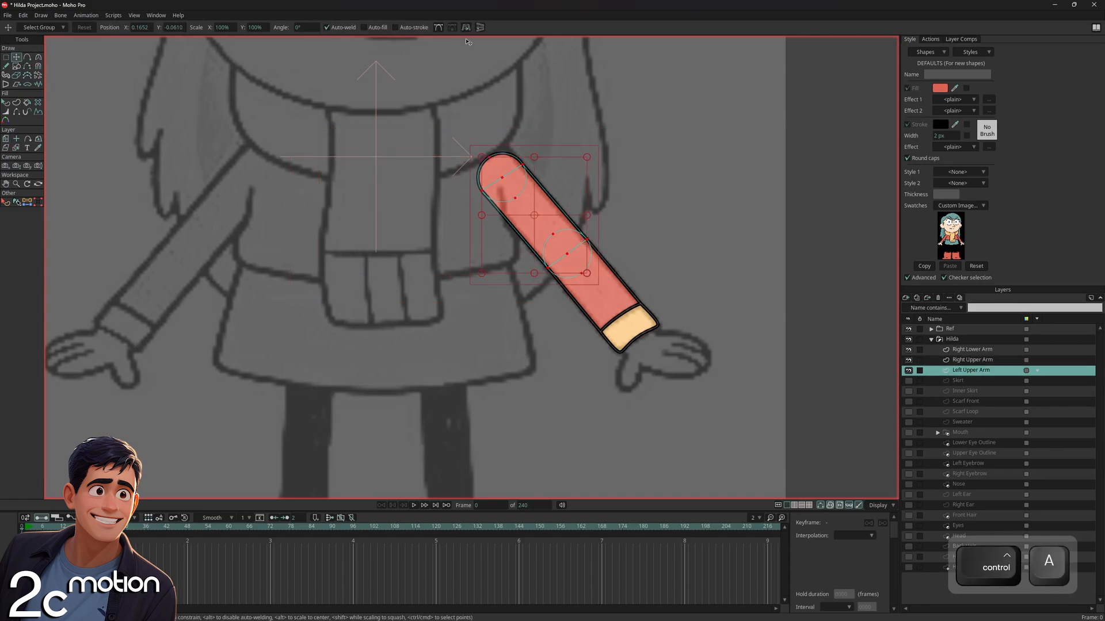
left_click(467, 29)
left_click(133, 27)
type("-")
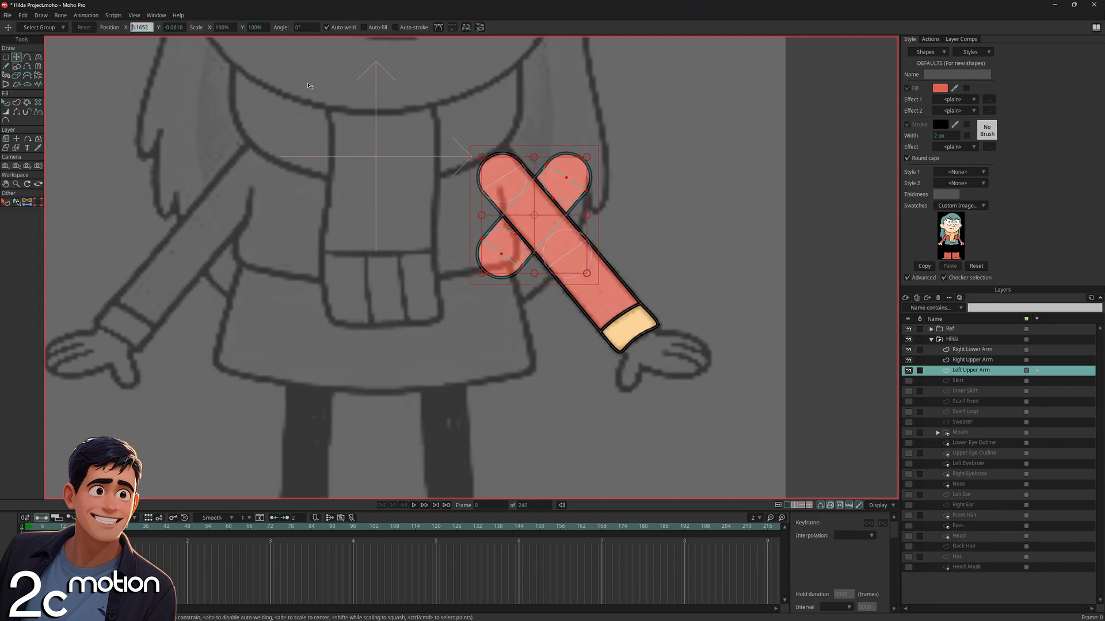
key("Return")
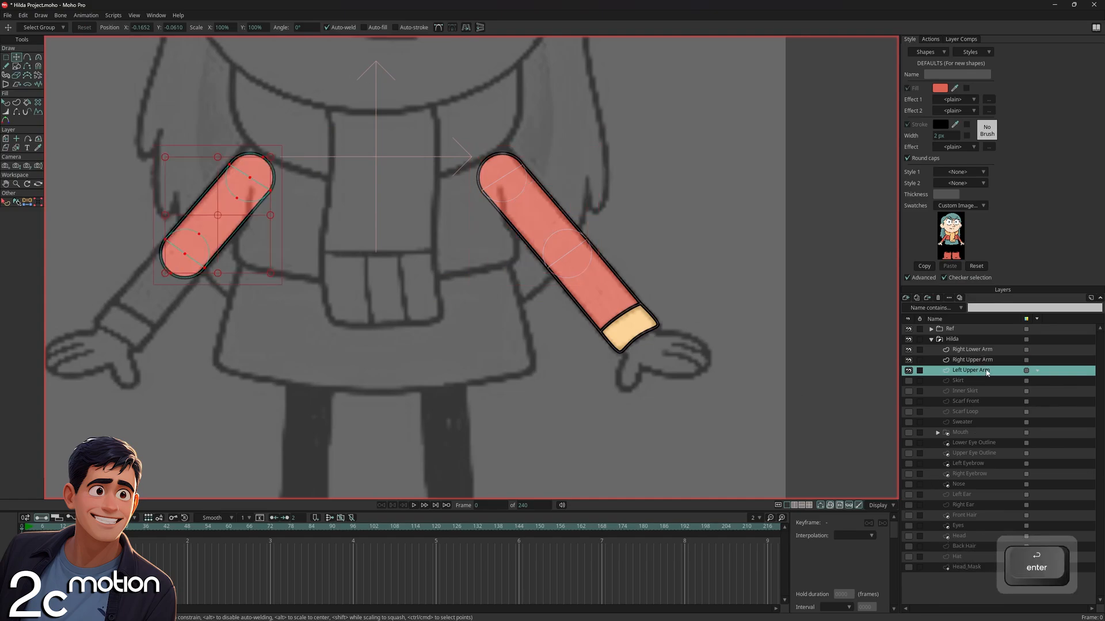
Duplicate the Right Lower Arm layer, name the copy Left Lower Arm, and place it directly above Left Upper Arm
left_click(981, 352)
key("ctrl+d")
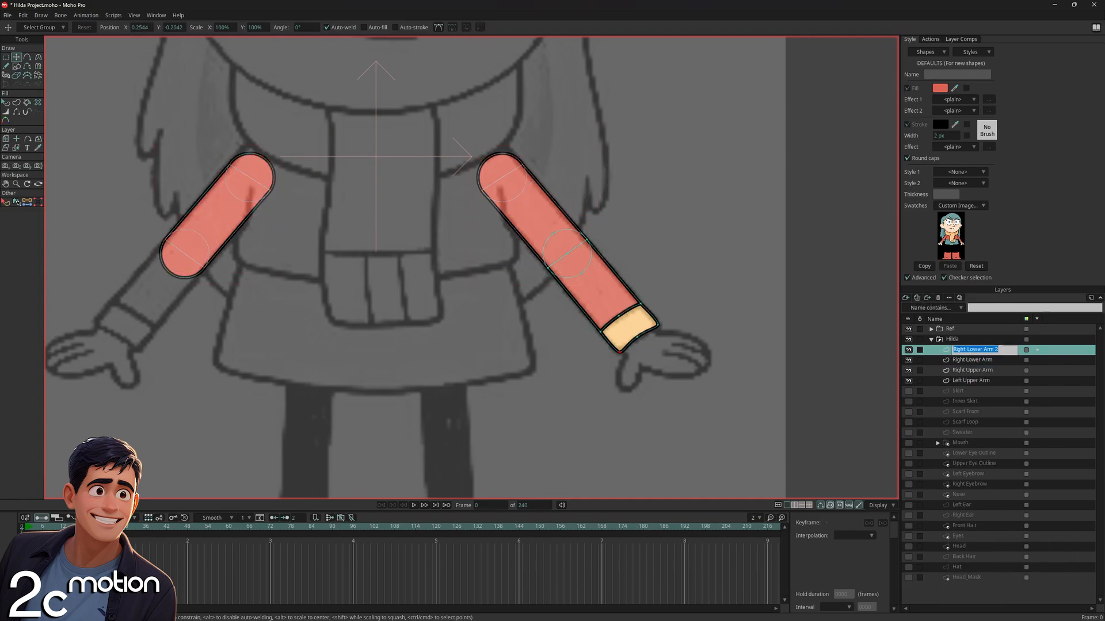
left_click(1002, 350)
key("BackSpace")
key("BackSpace")
double_click(971, 349)
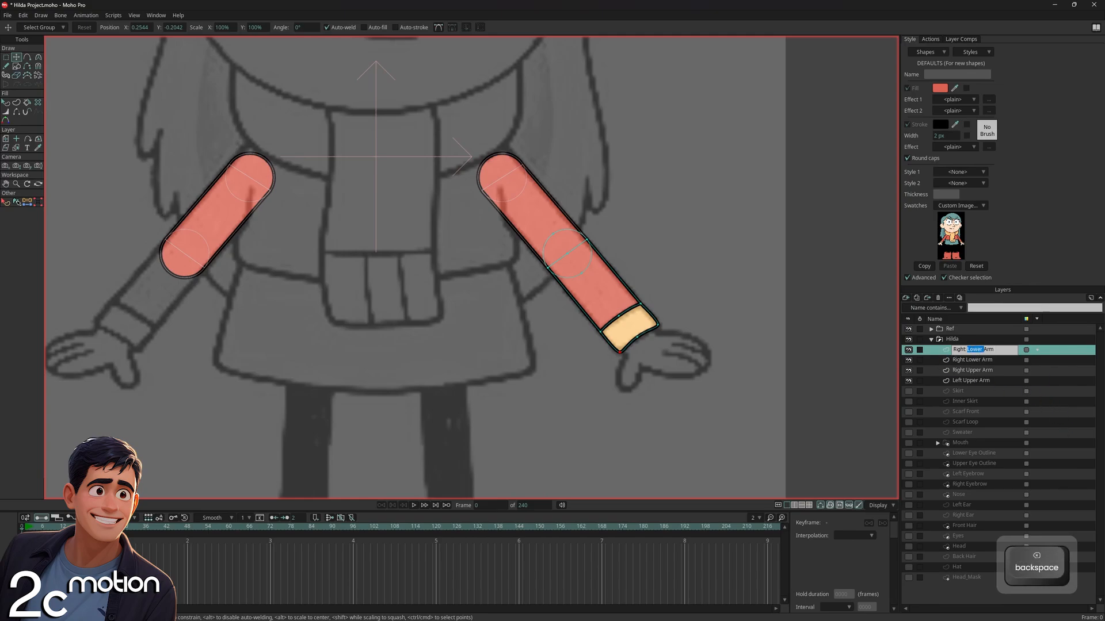
double_click(960, 349)
type("Left")
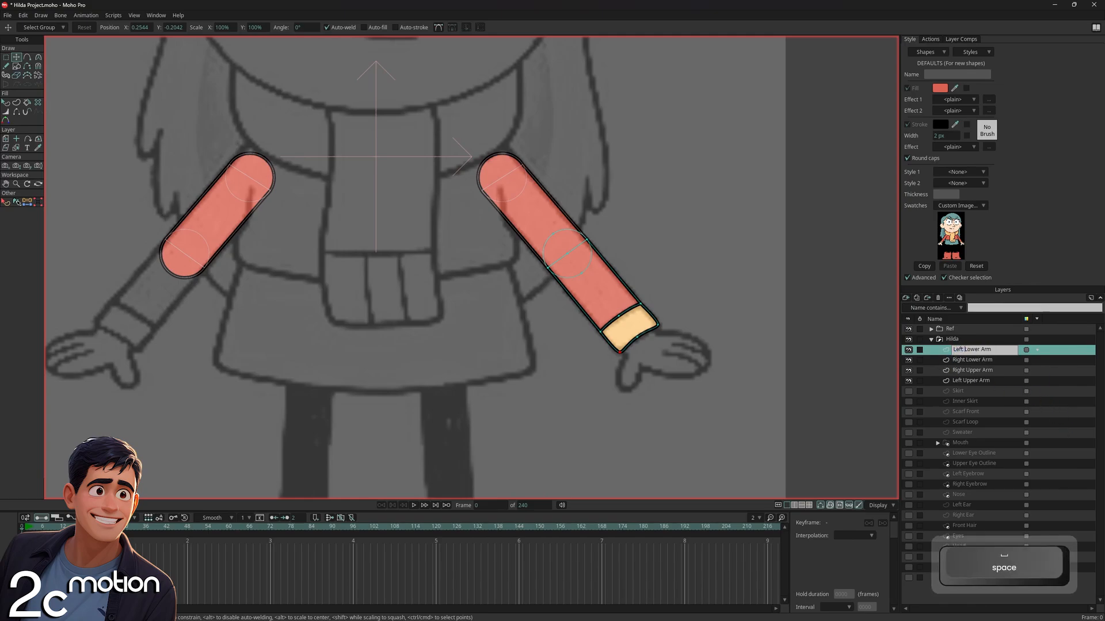
key("Return")
left_click_drag(969, 352, 969, 375)
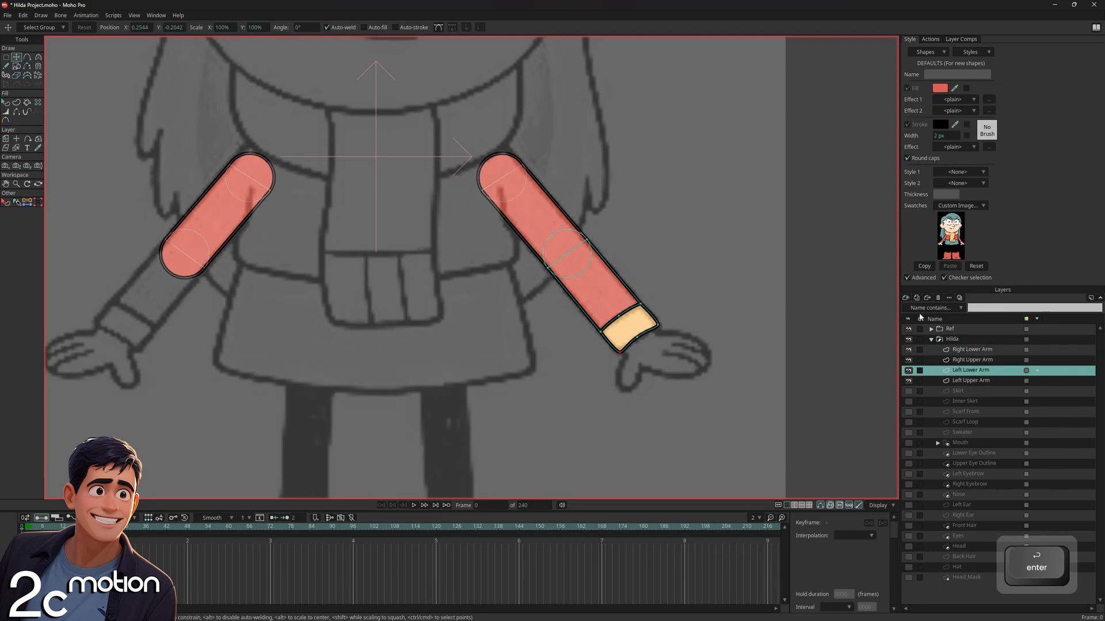
Flip all points of the Left Lower Arm horizontally and set their X position to -0.2367
key("ctrl+a")
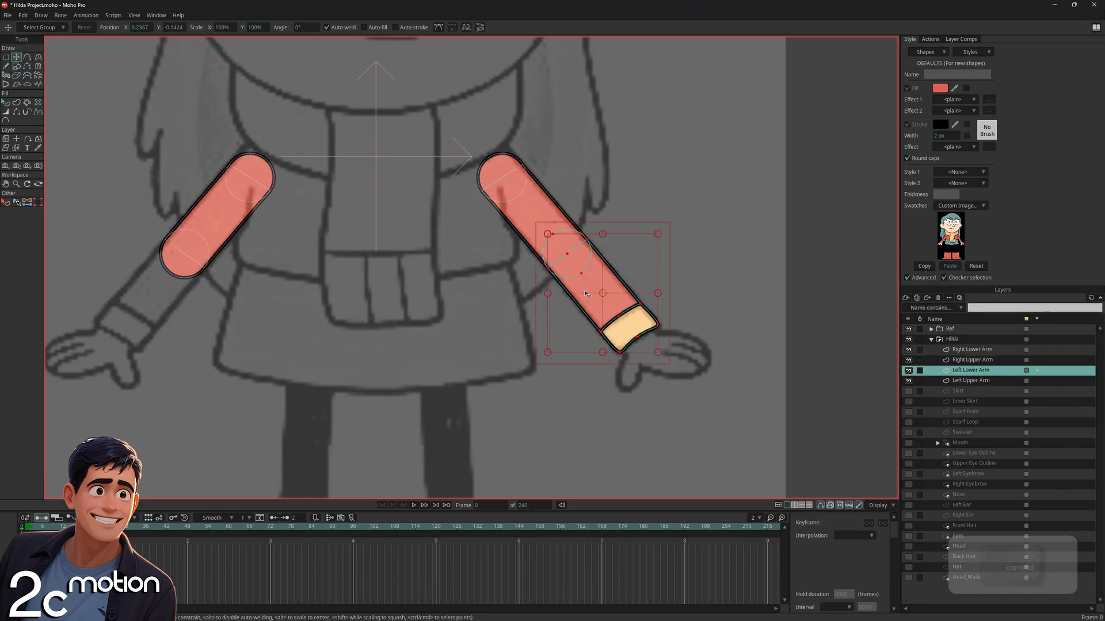
left_click(466, 27)
left_click(140, 27)
type("-")
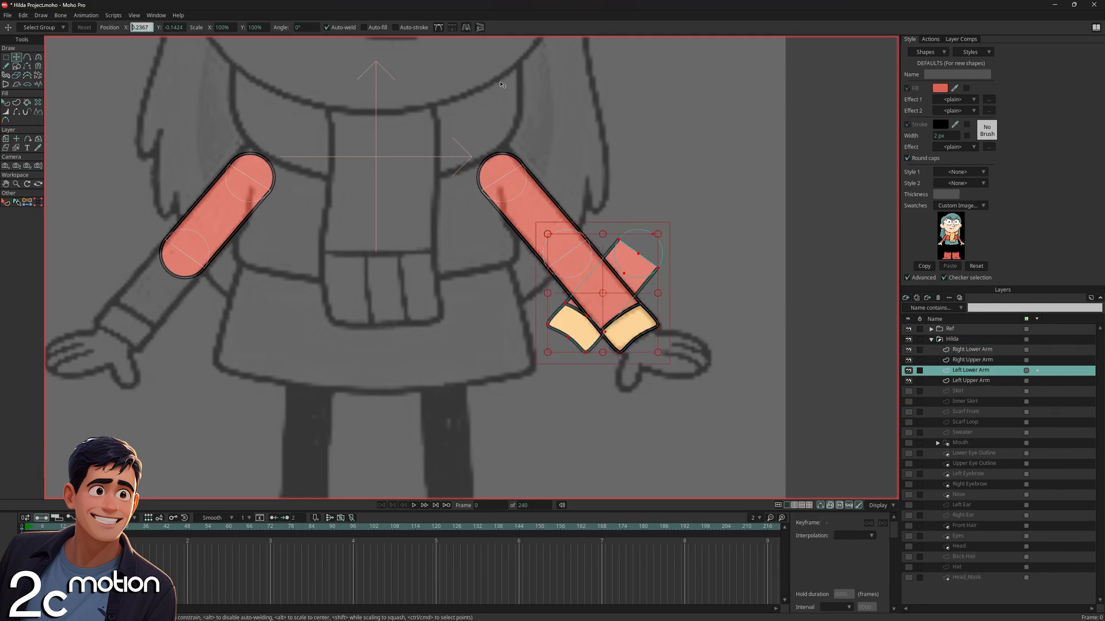
key("Return")
scroll(500, 84, "down", 5)
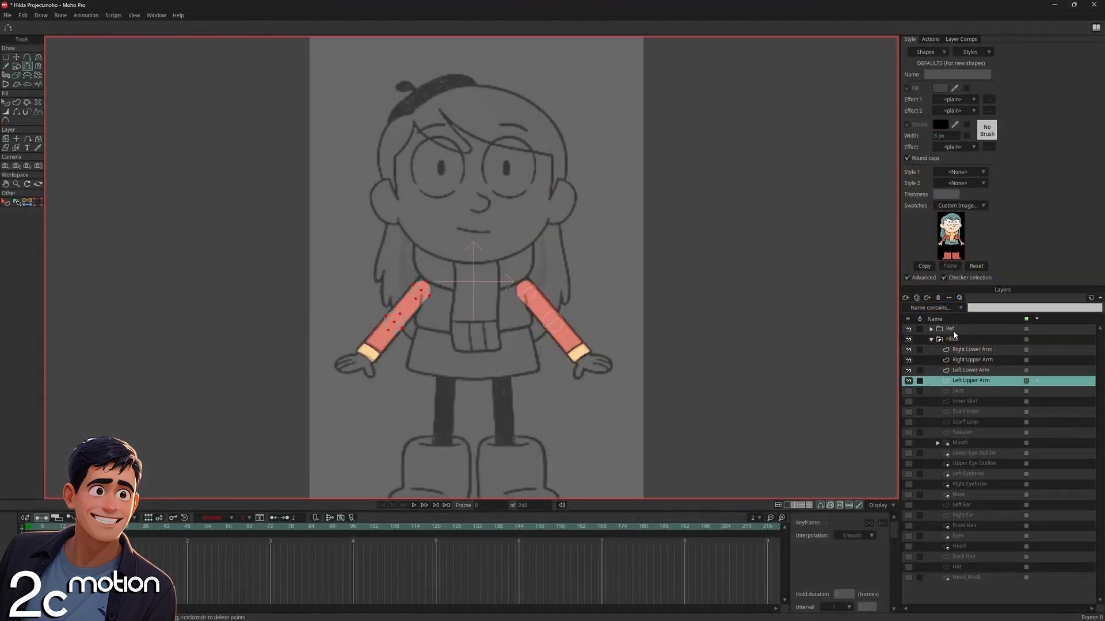
Import the Hands image as a new image layer inside the Ref group
left_click(948, 330)
left_click(949, 338)
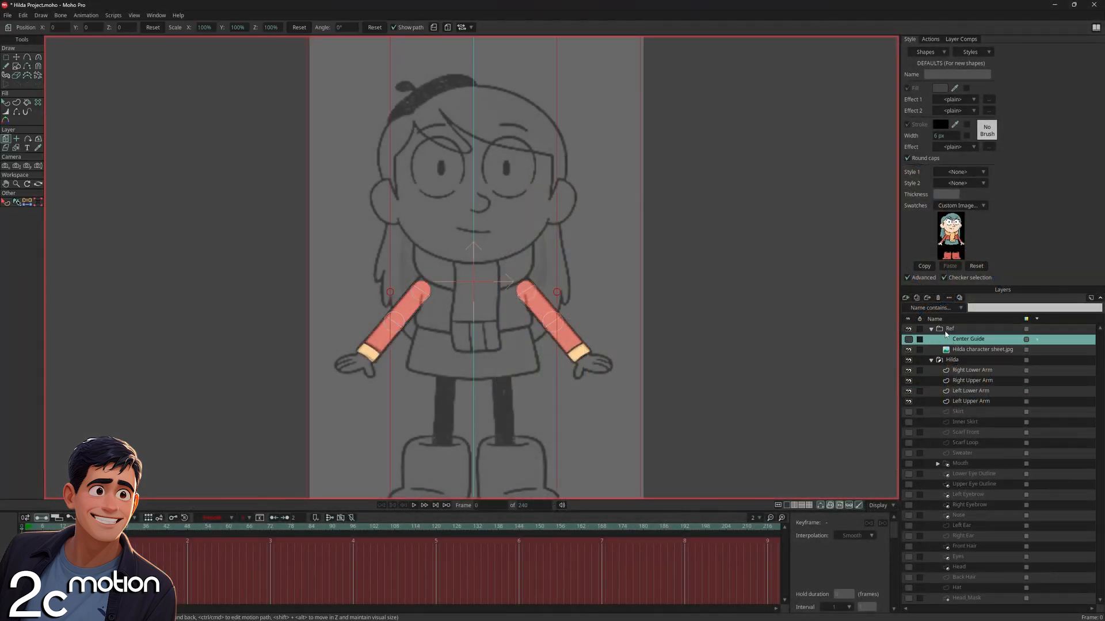
left_click(905, 298)
left_click(919, 316)
double_click(381, 144)
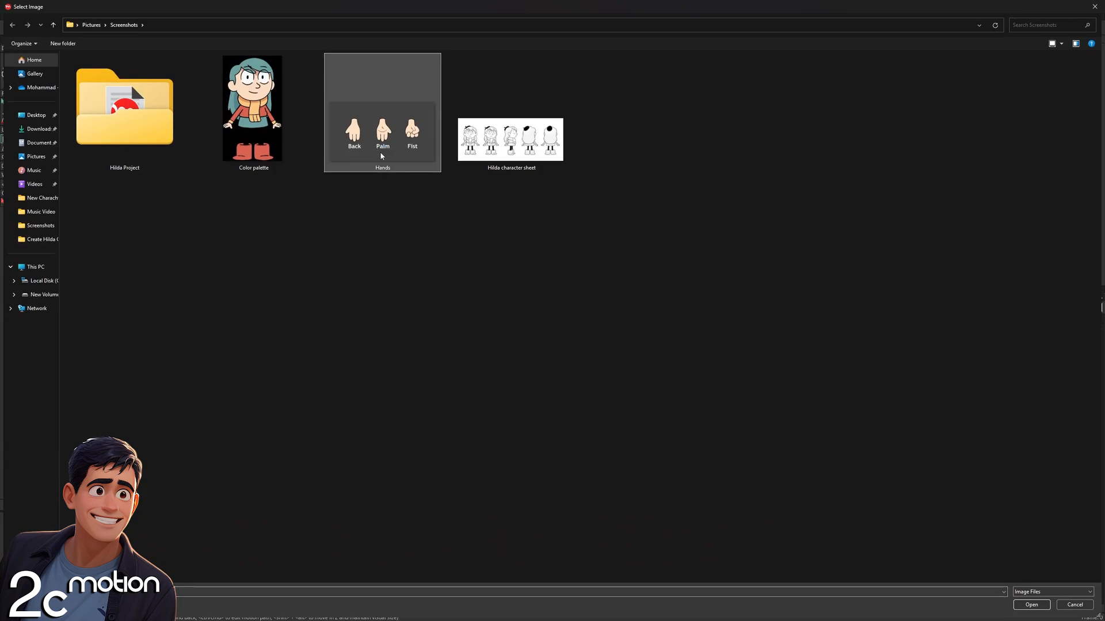
Move the Hands image beside the character's right-hand side and scale it down to about 20%
scroll(590, 262, "up", 3)
left_click_drag(679, 143, 472, 291)
scroll(396, 316, "up", 1)
scroll(396, 316, "up", 1)
left_click_drag(325, 345, 607, 281)
scroll(557, 374, "up", 3)
left_click_drag(607, 251, 564, 291)
left_click_drag(793, 166, 763, 194)
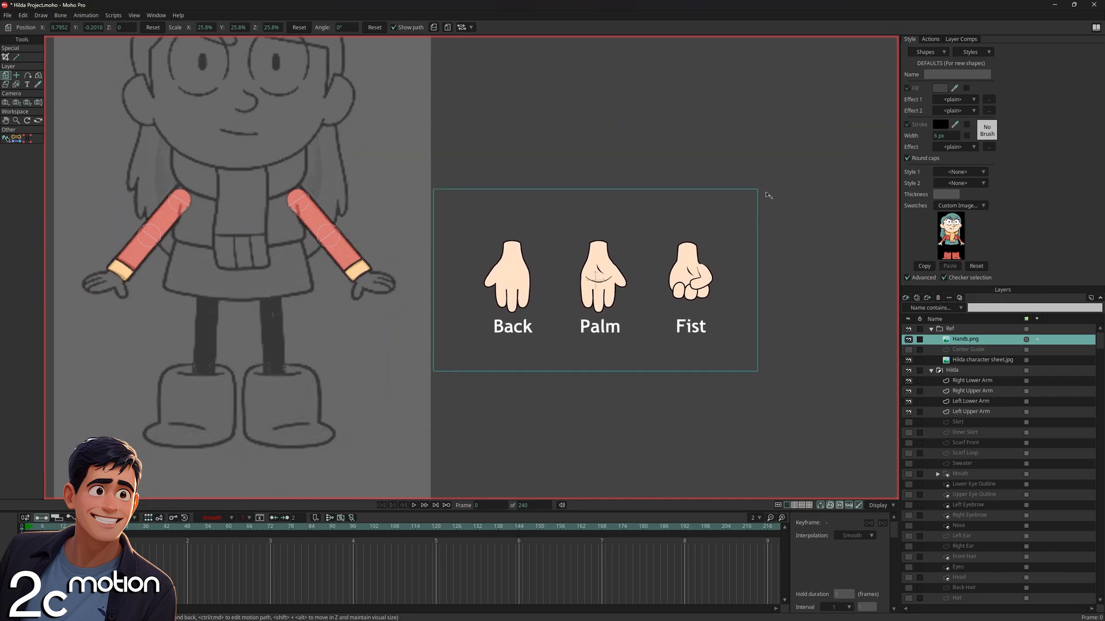
scroll(768, 320, "up", 2)
Set the opacity of the Hands.png layer to 20%
double_click(972, 340)
double_click(893, 217)
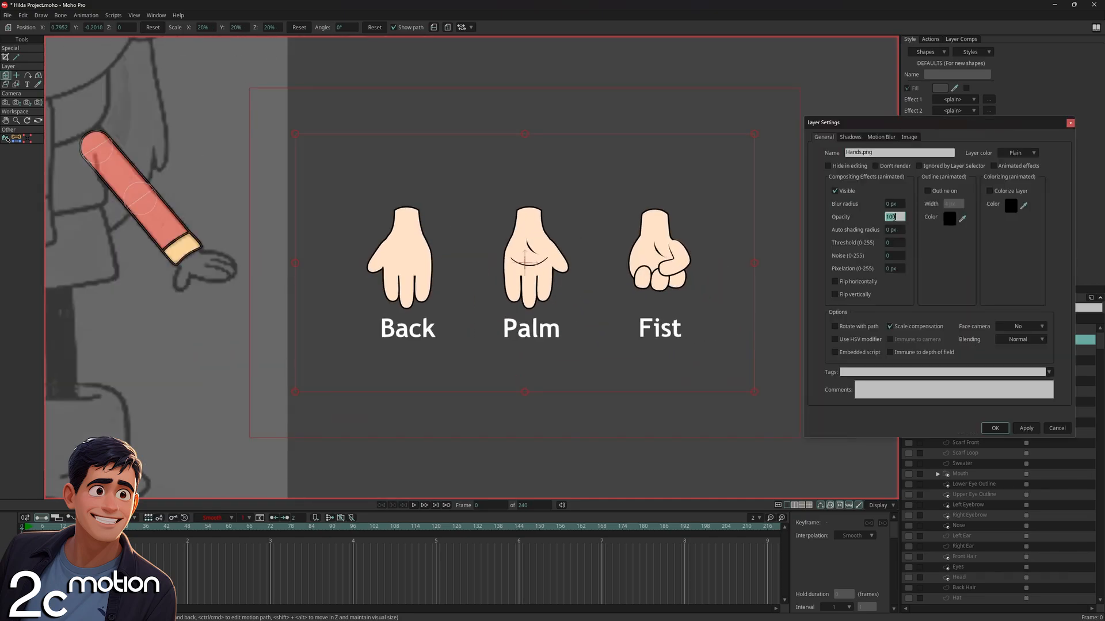
type("20")
key("Return")
Add a vector layer above Right Lower Arm and name it Right Hand - Back
scroll(371, 436, "up", 2)
left_click(975, 383)
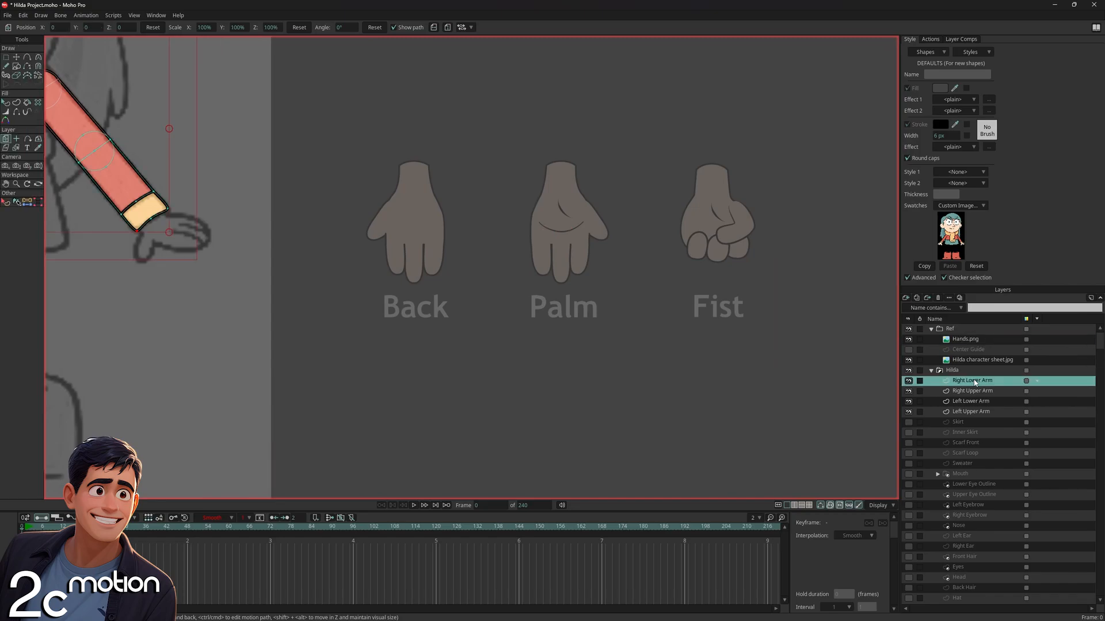
left_click(906, 298)
left_click(950, 393)
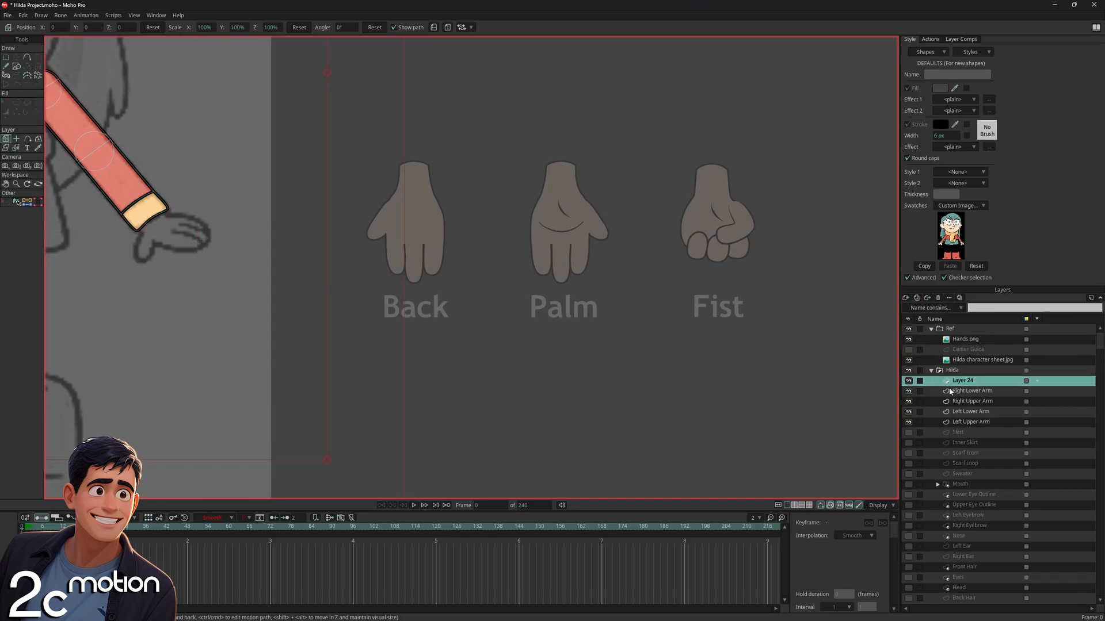
double_click(948, 381)
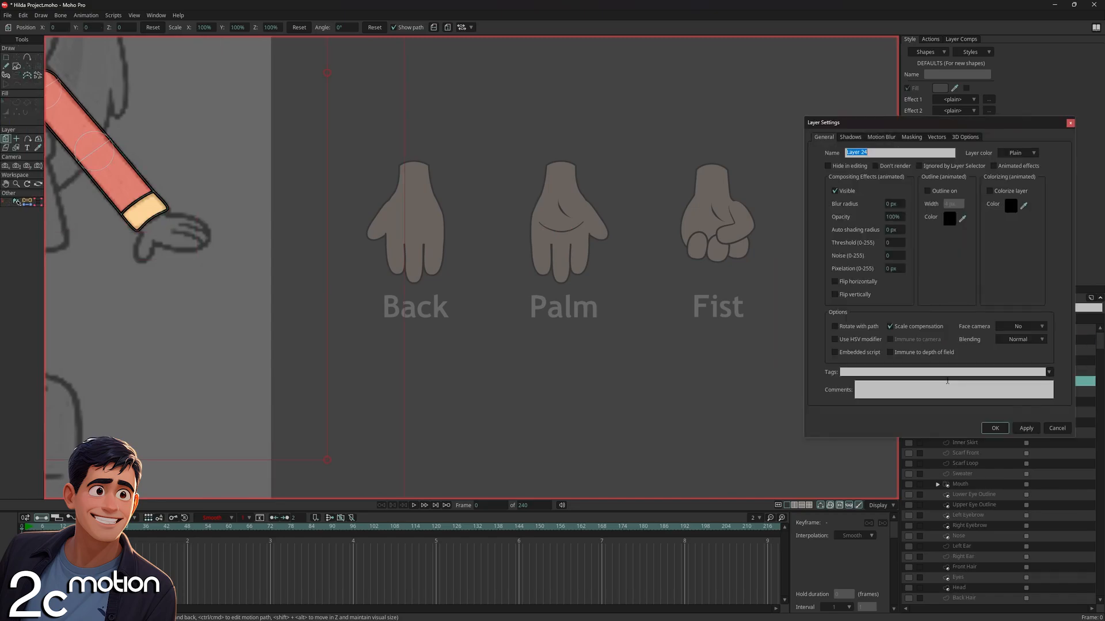
type("Right")
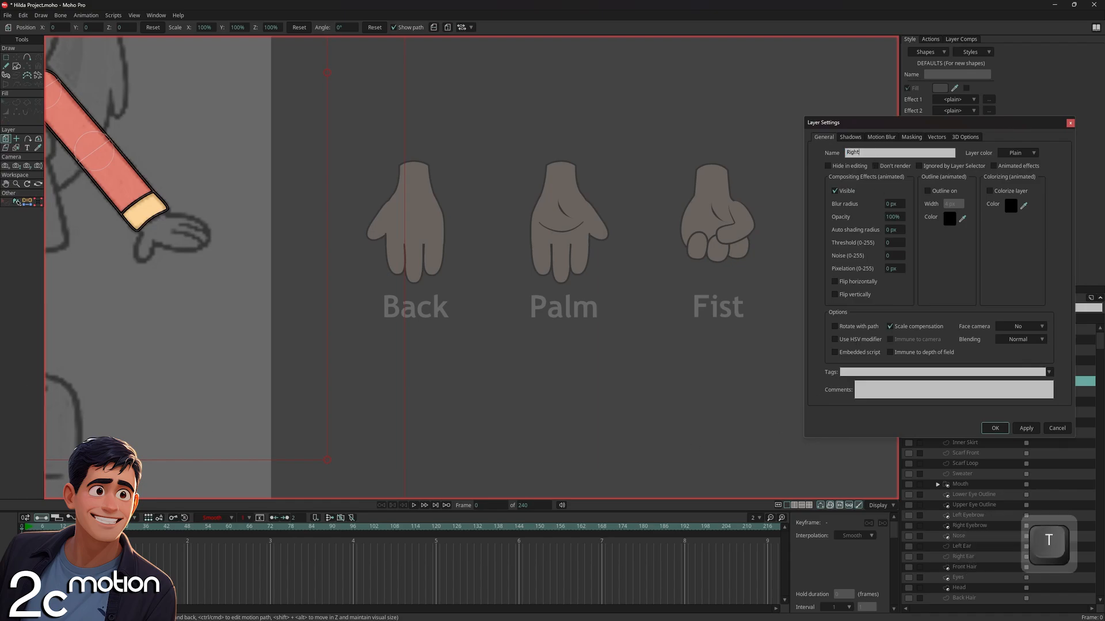
type(" Hand - Back")
key("Return")
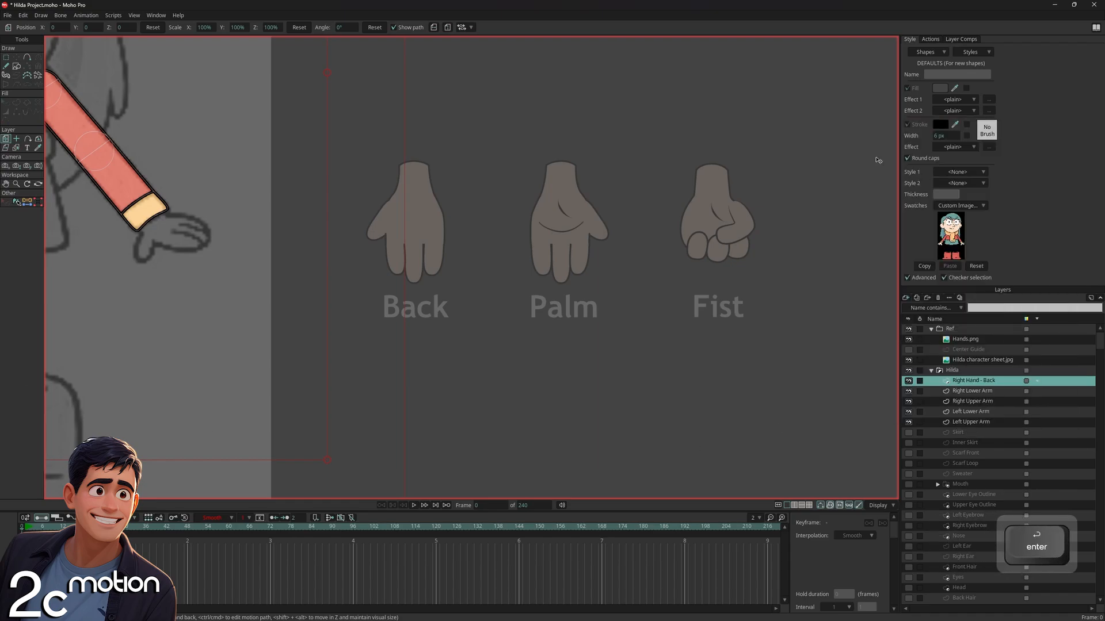
Configure the masking options of the Right Hand - Back layer in its layer settings
right_click(986, 380)
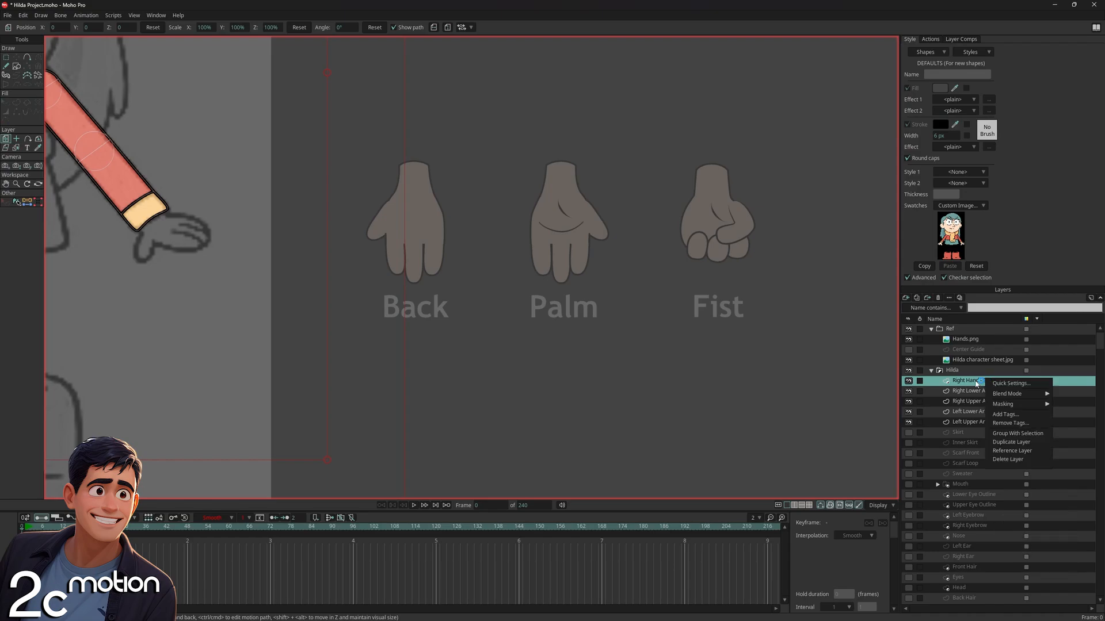
left_click(1003, 383)
left_click(913, 138)
left_click(985, 428)
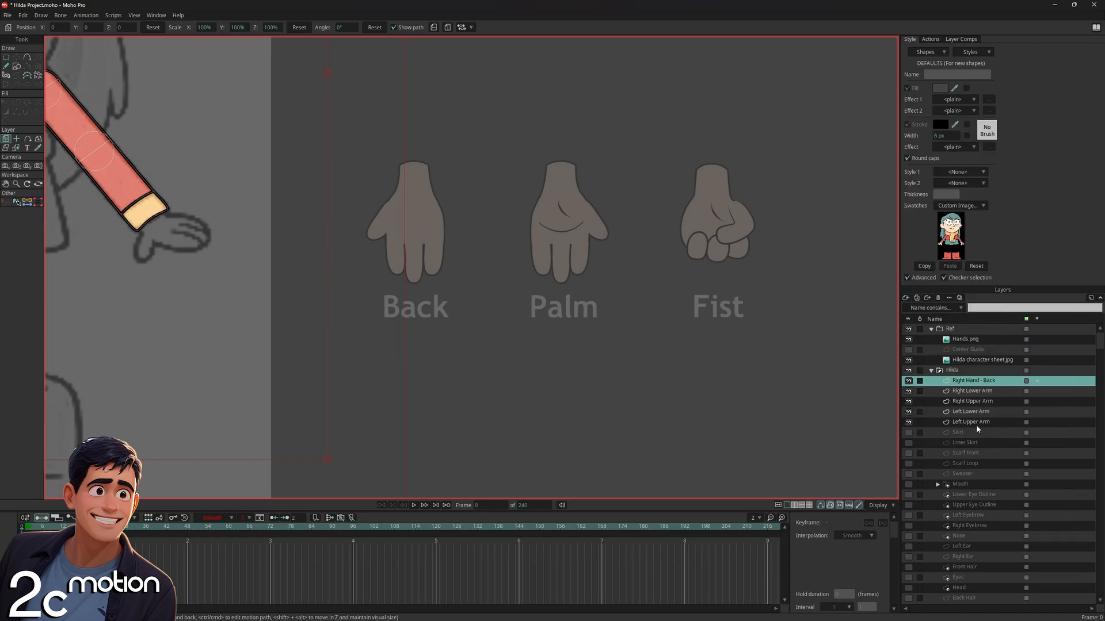
Set the default stroke width to 2 px and sample the character's skin colour as the fill for new shapes
type("2")
key("Return")
left_click(955, 222)
Trace the Back hand reference with a closed outline of points around the wrist, palm, three fingers and thumb
scroll(402, 161, "up", 3)
left_click(27, 57)
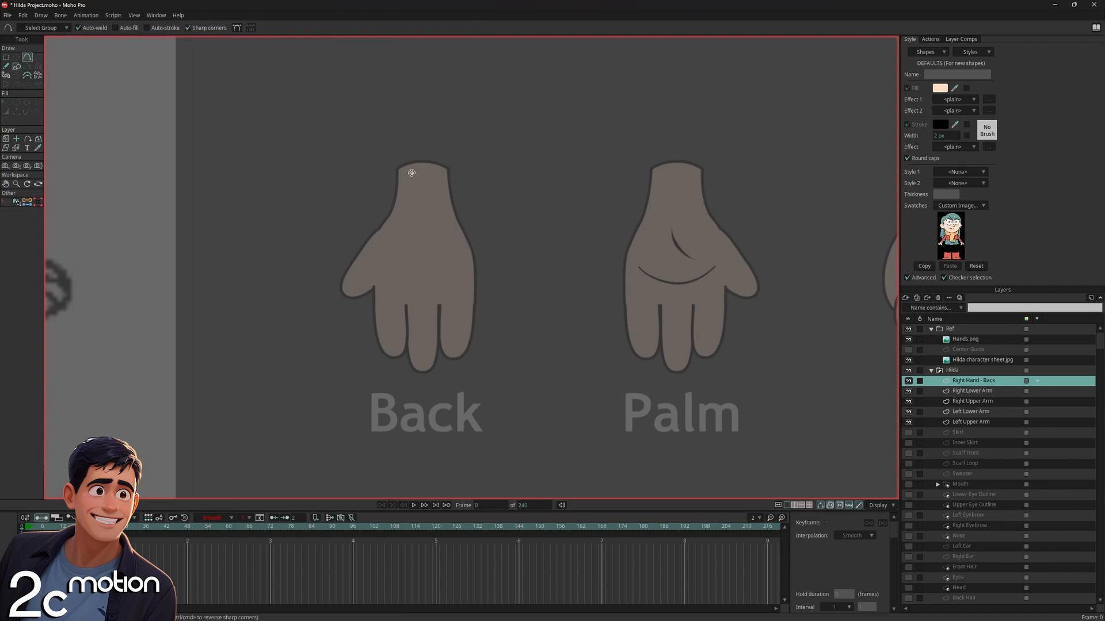
mouse_move(397, 167)
left_mouse_down()
mouse_move(443, 166)
mouse_move(469, 251)
mouse_move(456, 391)
mouse_move(476, 318)
mouse_move(444, 395)
mouse_move(424, 311)
mouse_move(404, 413)
mouse_move(377, 317)
left_mouse_up()
scroll(468, 263, "up", 2)
left_click_drag(377, 317, 364, 395)
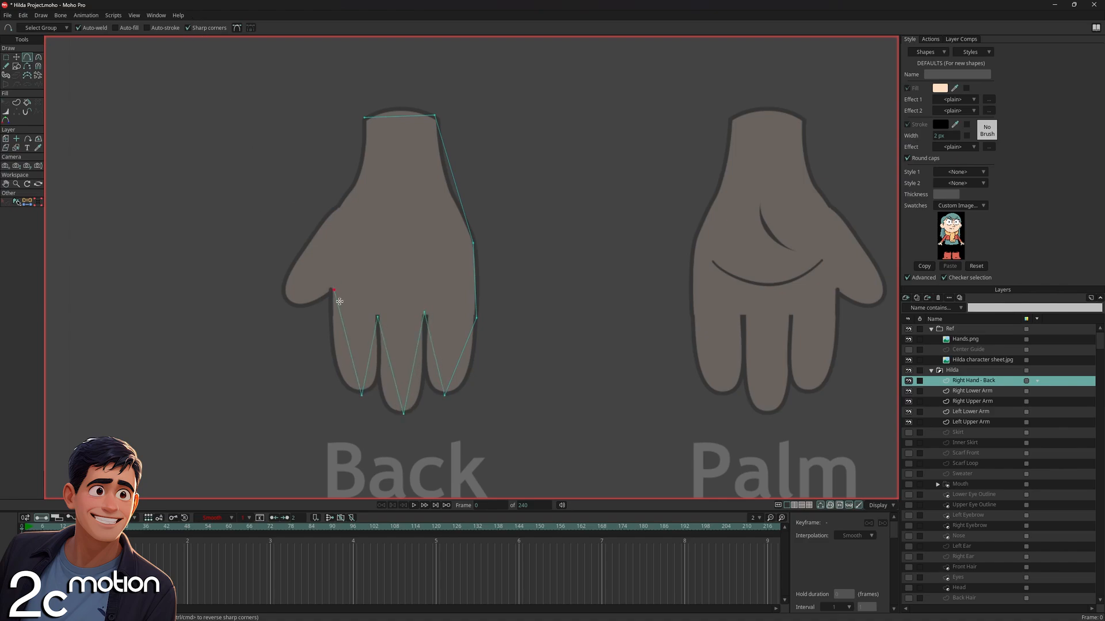
left_click_drag(334, 290, 364, 117)
left_click_drag(454, 178, 447, 181)
Round the three fingertips and the thumb tip of the hand outline with the Curvature tool
left_click(38, 57)
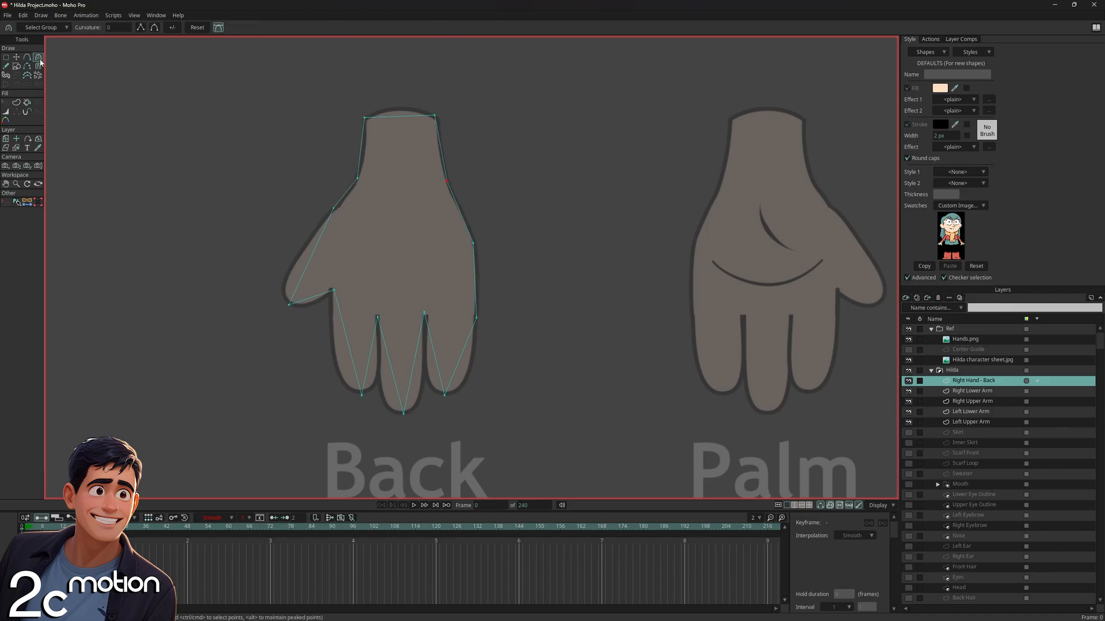
scroll(476, 409, "up", 2)
left_click_drag(431, 389, 759, 362)
left_click_drag(372, 425, 628, 418)
left_click_drag(311, 391, 559, 388)
left_click_drag(206, 259, 482, 297)
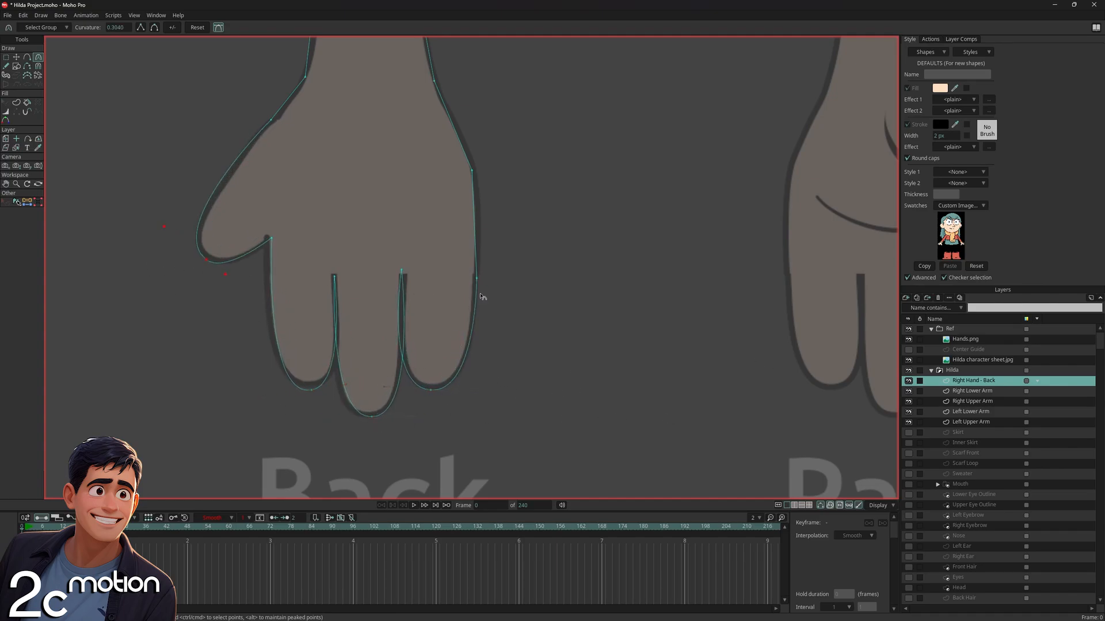
Curve the outer palm edge and both sides of the wrist to follow the Back hand reference
left_click_drag(258, 249, 287, 294)
left_click_drag(236, 305, 188, 309)
left_click_drag(368, 257, 377, 325)
left_click_drag(510, 285, 949, 360)
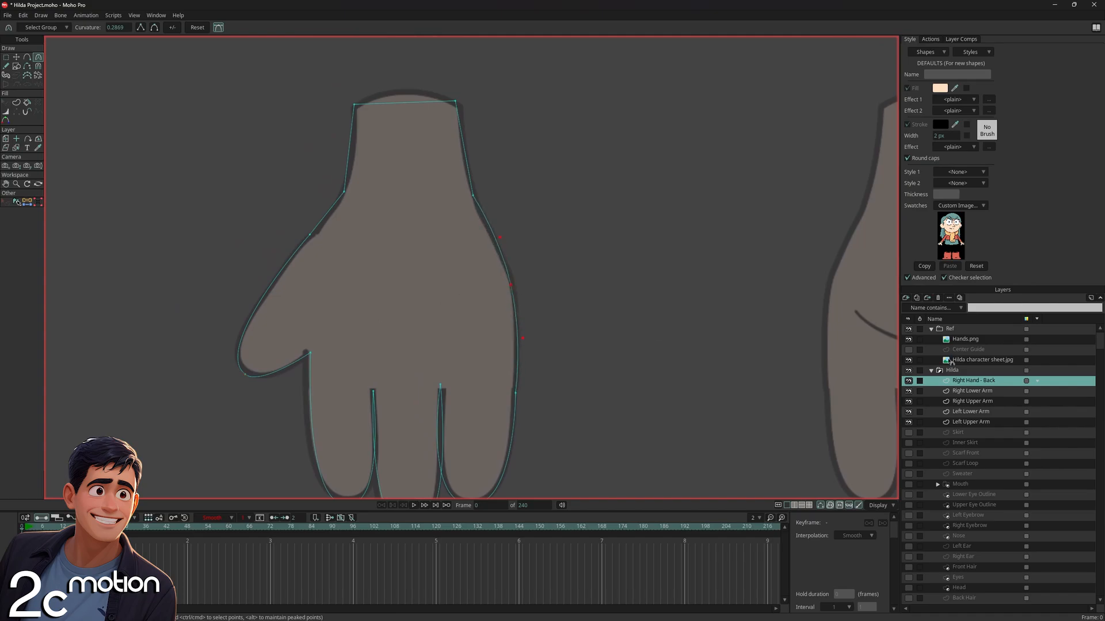
left_click_drag(482, 202, 759, 238)
left_click_drag(345, 191, 606, 130)
left_click_drag(369, 115, 362, 165)
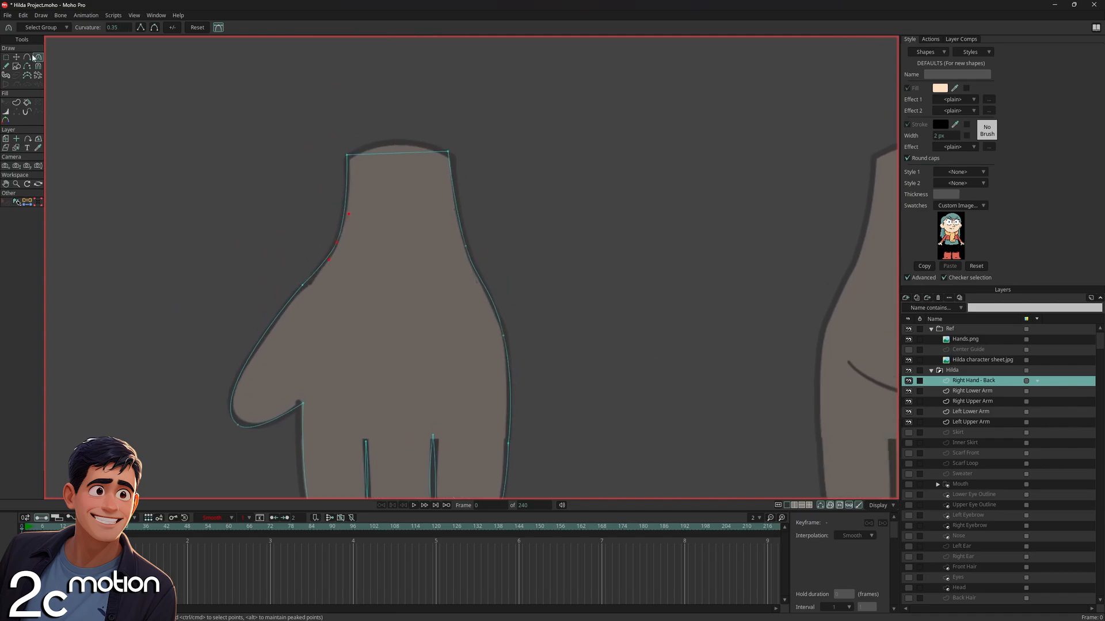
Align the wrist's corner point with the reference and shape the wrist's top edge
left_click(16, 57)
left_click_drag(448, 152, 796, 143)
left_click(27, 57)
left_click(38, 57)
Adjust the curvature of the wrist's top edge and the fingertips to follow the Back hand reference
scroll(347, 158, "down", 4)
scroll(407, 276, "up", 5)
left_click_drag(409, 301, 412, 221)
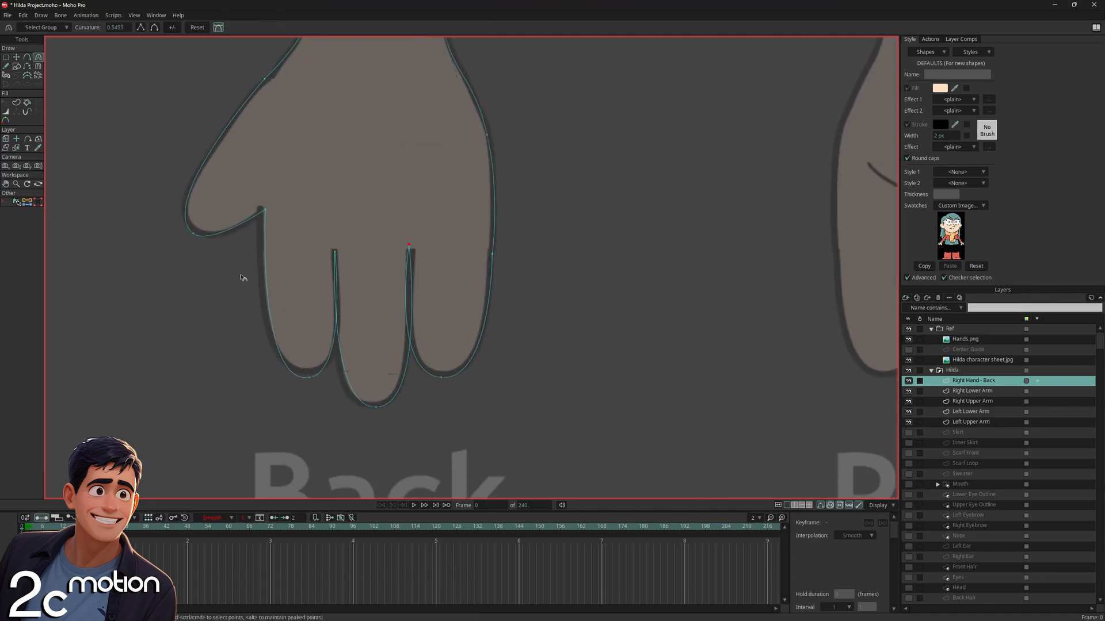
left_click(394, 267)
left_click_drag(443, 382, 351, 393)
left_click_drag(489, 382, 507, 381)
left_click(376, 407)
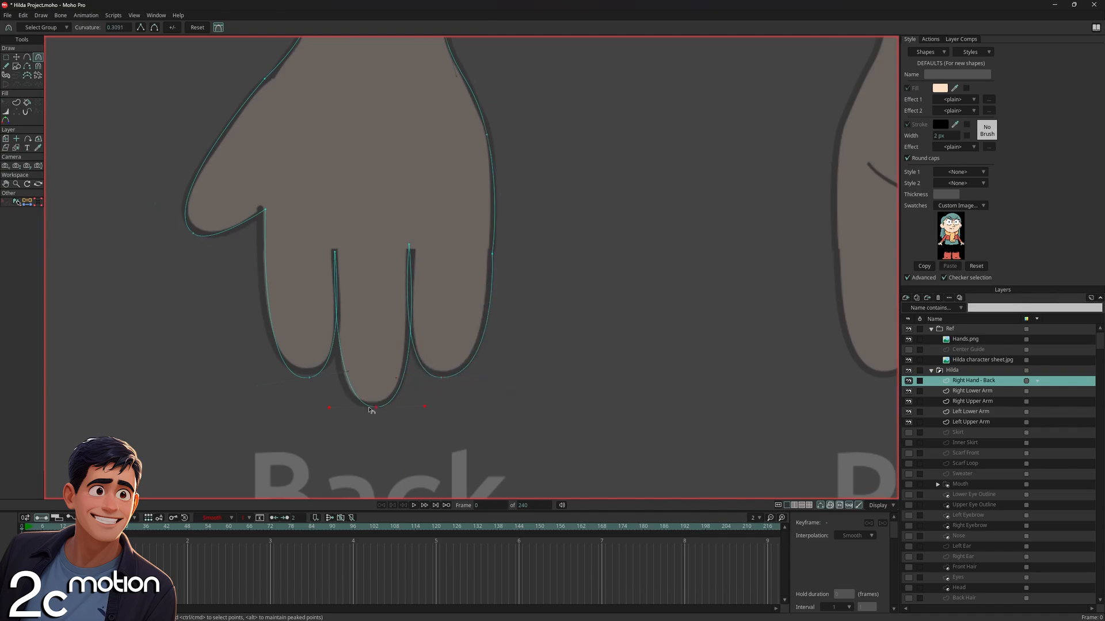
Move the middle fingertip, the fingertip nearest the thumb and the thumb tip points onto the Back hand reference
key("t")
left_click_drag(376, 408, 370, 406)
left_click_drag(311, 380, 310, 375)
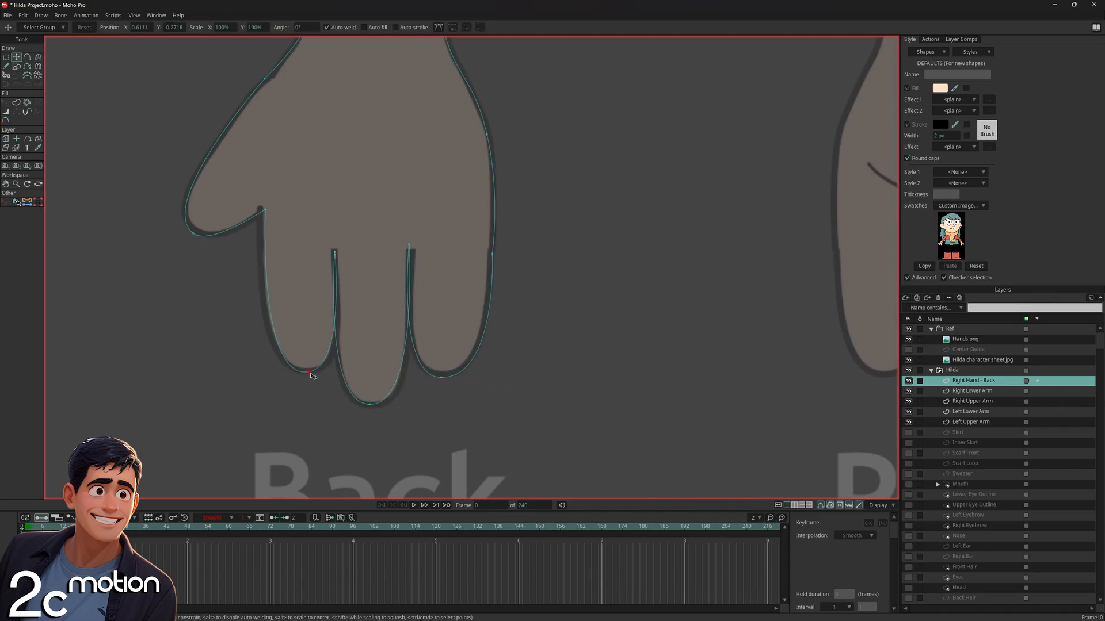
left_click_drag(246, 216, 282, 262)
left_click_drag(213, 286, 240, 305)
scroll(240, 278, "down", 2)
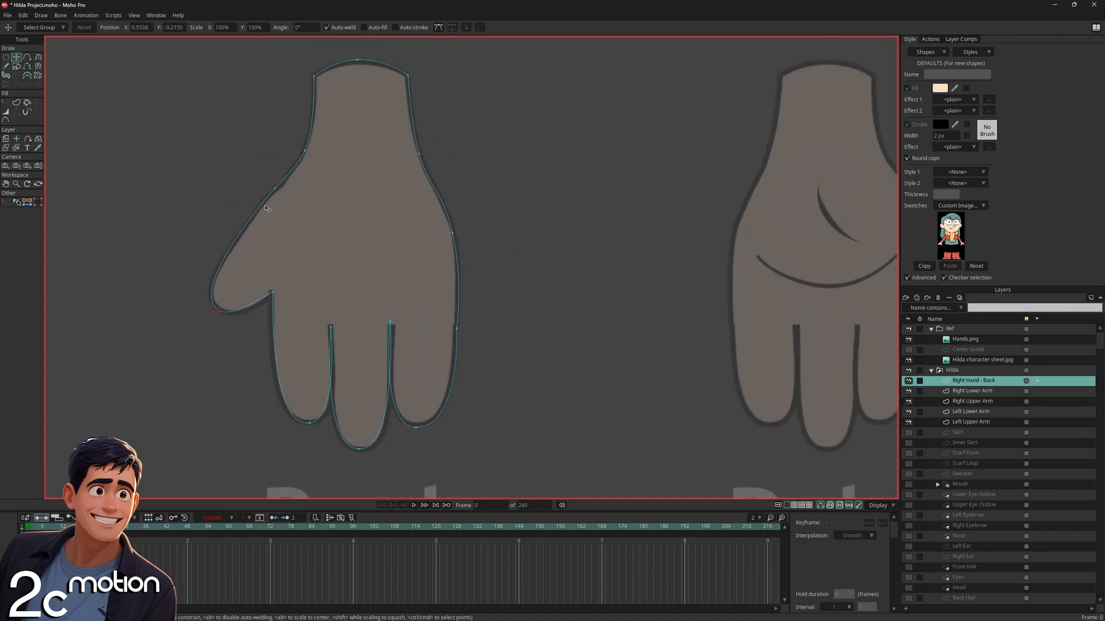
Create a filled and stroked shape from the entire hand outline and hide the Hands.png reference
left_click(16, 103)
key("ctrl+a")
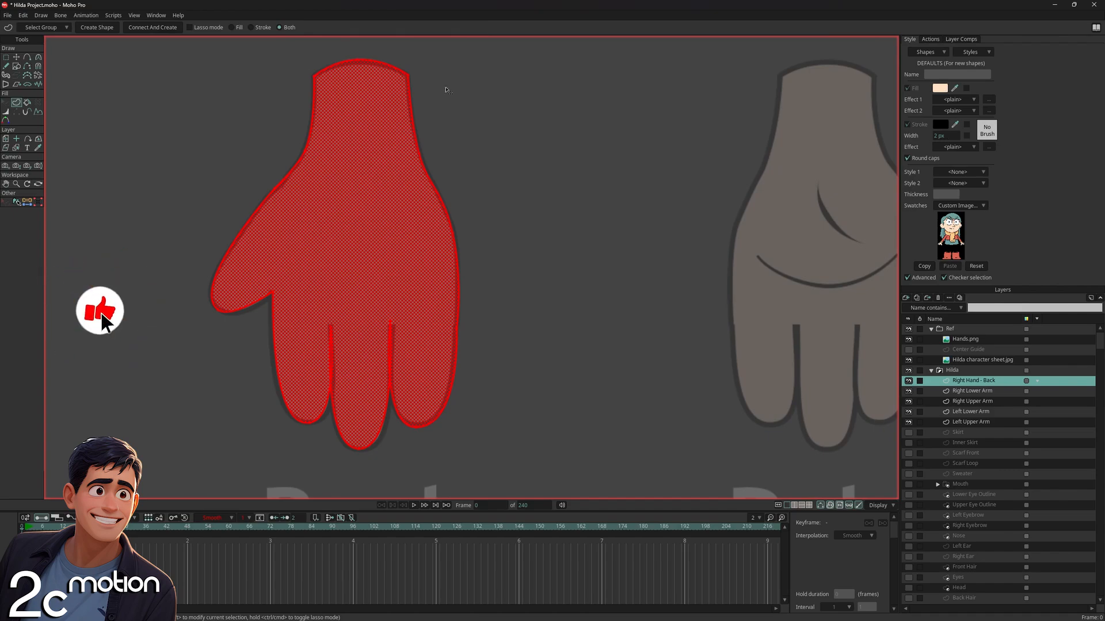
left_click(97, 27)
left_click(5, 103)
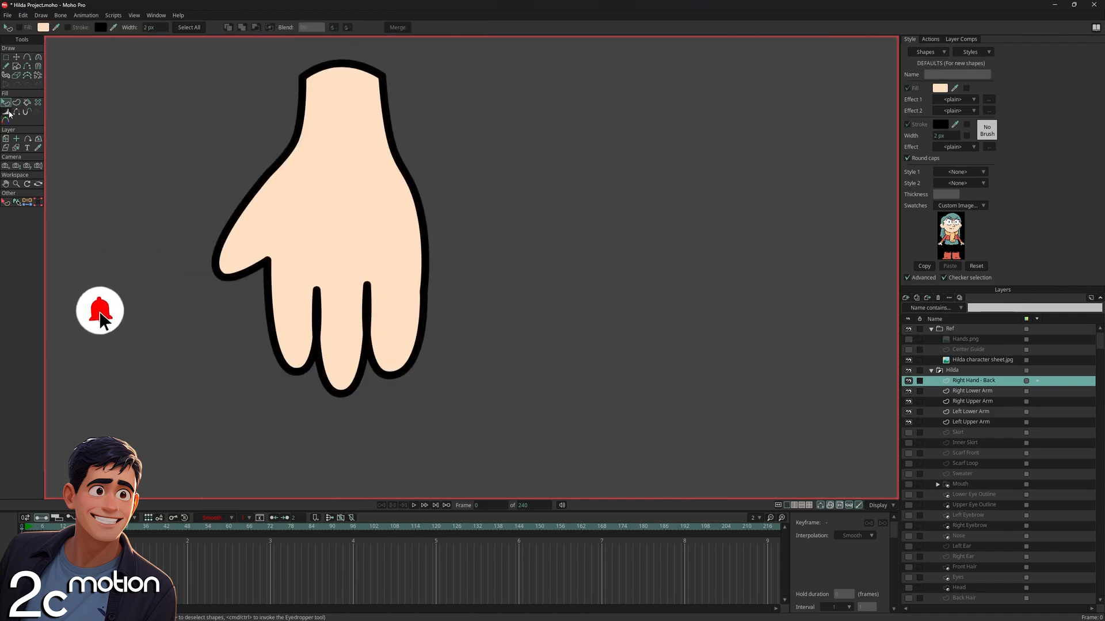
Refine the outer palm and thumb tip points and round the two gaps between the fingers
key("t")
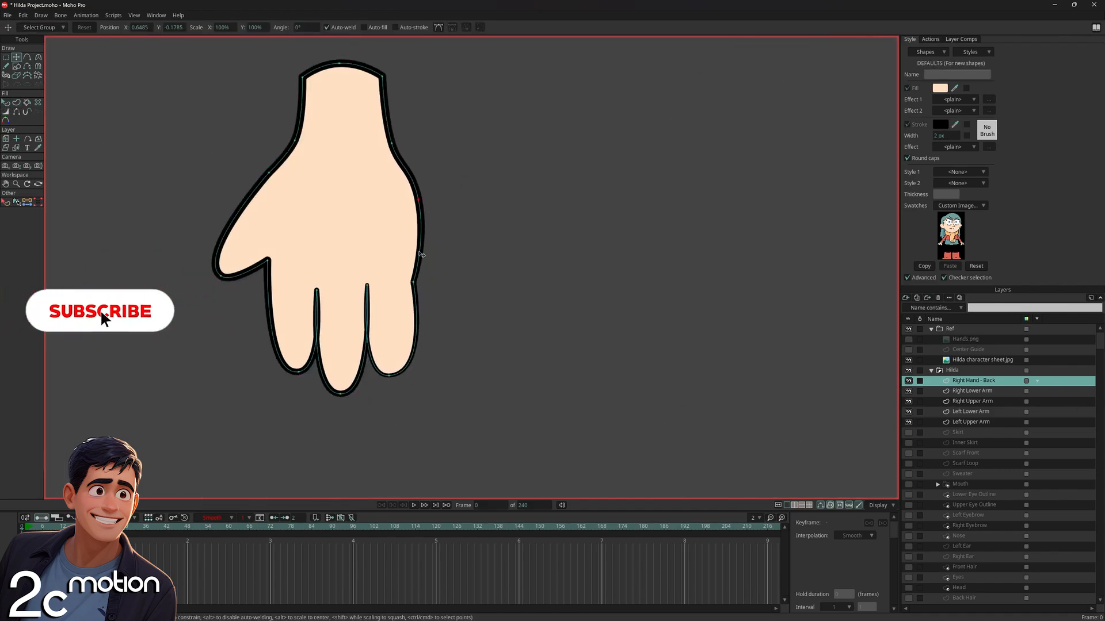
left_click_drag(413, 282, 418, 285)
left_click_drag(220, 276, 217, 274)
left_click(38, 57)
scroll(339, 262, "up", 4)
left_click_drag(378, 294, 400, 298)
left_click_drag(314, 301, 336, 302)
scroll(403, 299, "down", 2)
Reshape the outermost finger by adjusting its tip's curvature and moving the tip point slightly outward from the palm
key("t")
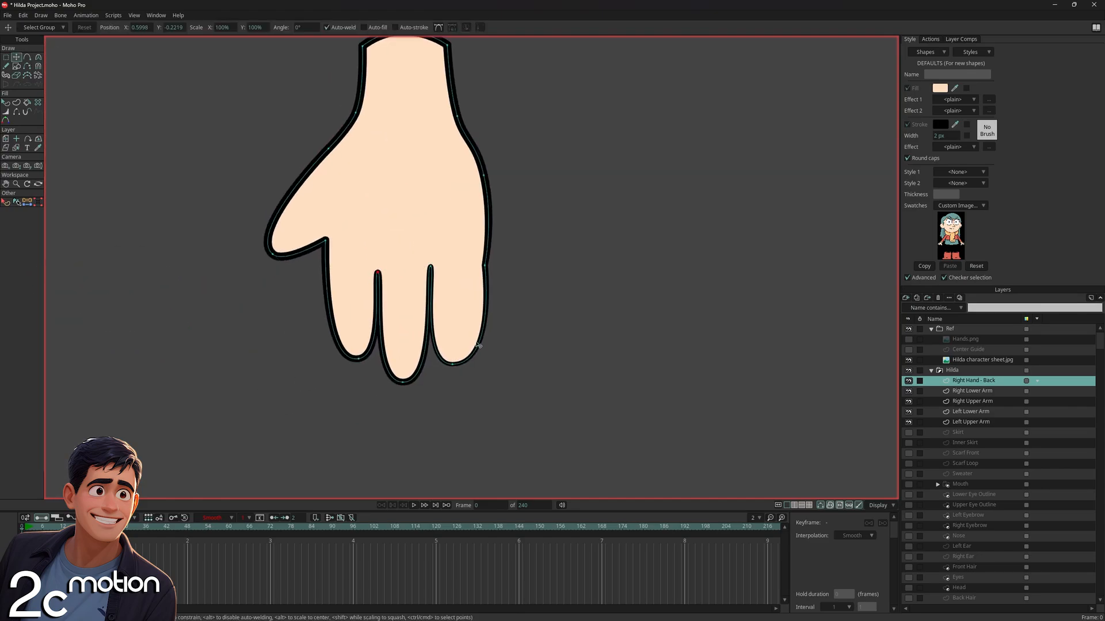
key("c")
left_click_drag(452, 366, 446, 367)
key("t")
left_click_drag(452, 364, 443, 372)
scroll(435, 357, "down", 2)
Hide the outline stroke along the wrist's top edge so that the wrist stays open
left_click(16, 112)
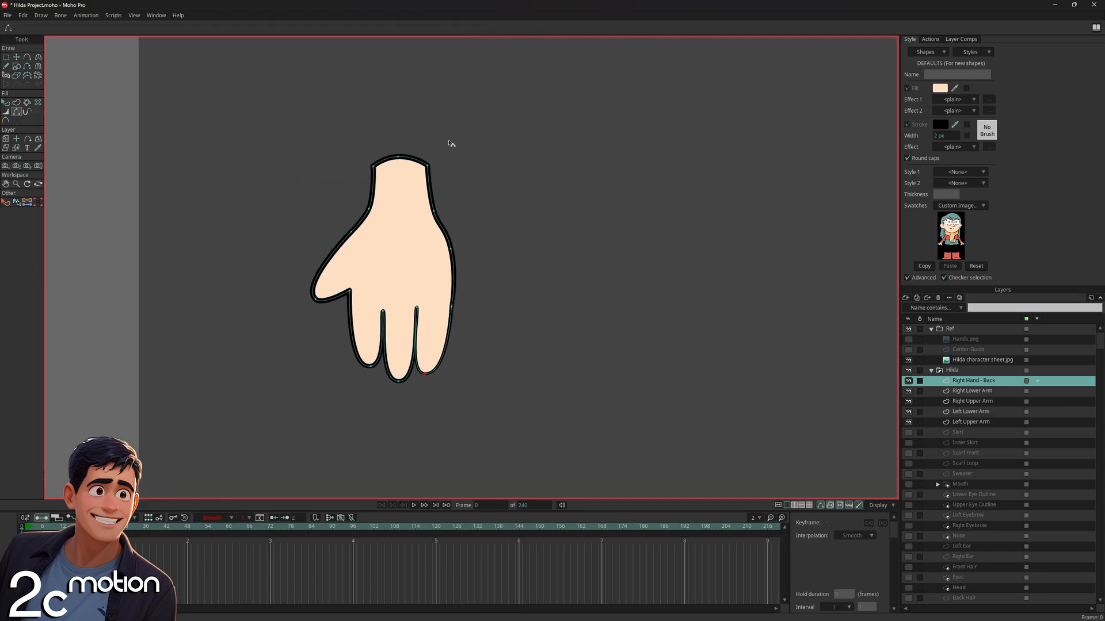
scroll(410, 162, "up", 3)
left_click(419, 164)
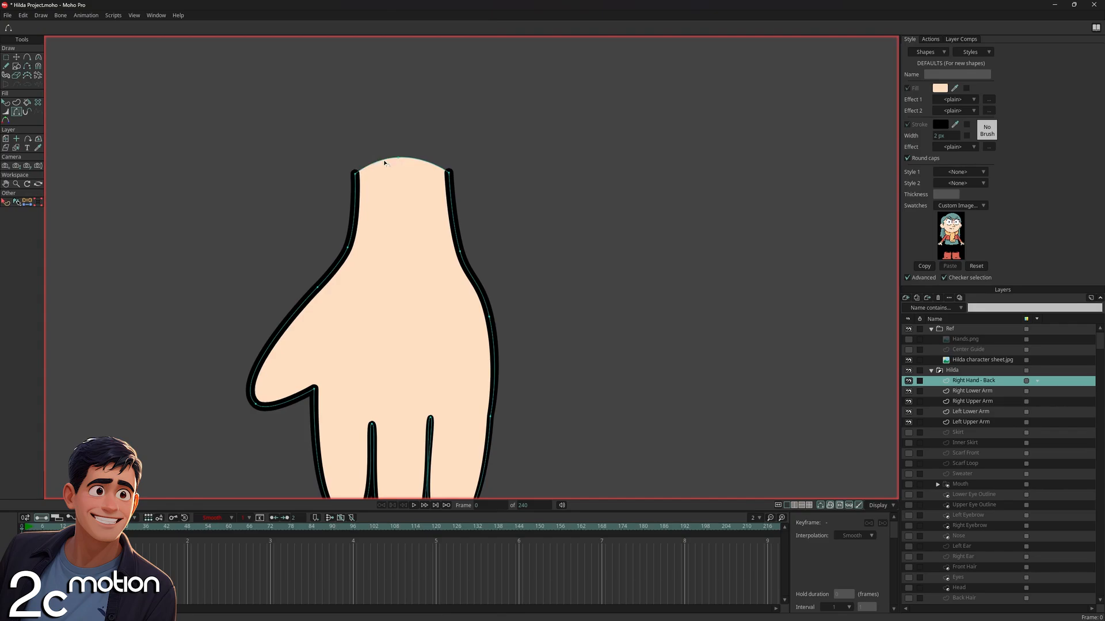
scroll(402, 156, "down", 6)
key("w")
scroll(404, 253, "up", 5)
scroll(314, 294, "down", 5)
Show the Hands.png reference again, duplicate the Right Hand - Back layer and rename the copy Right Hand - Palm
left_click(908, 340)
left_click_drag(738, 303, 826, 290)
scroll(653, 298, "up", 2)
key("g")
left_click(917, 298)
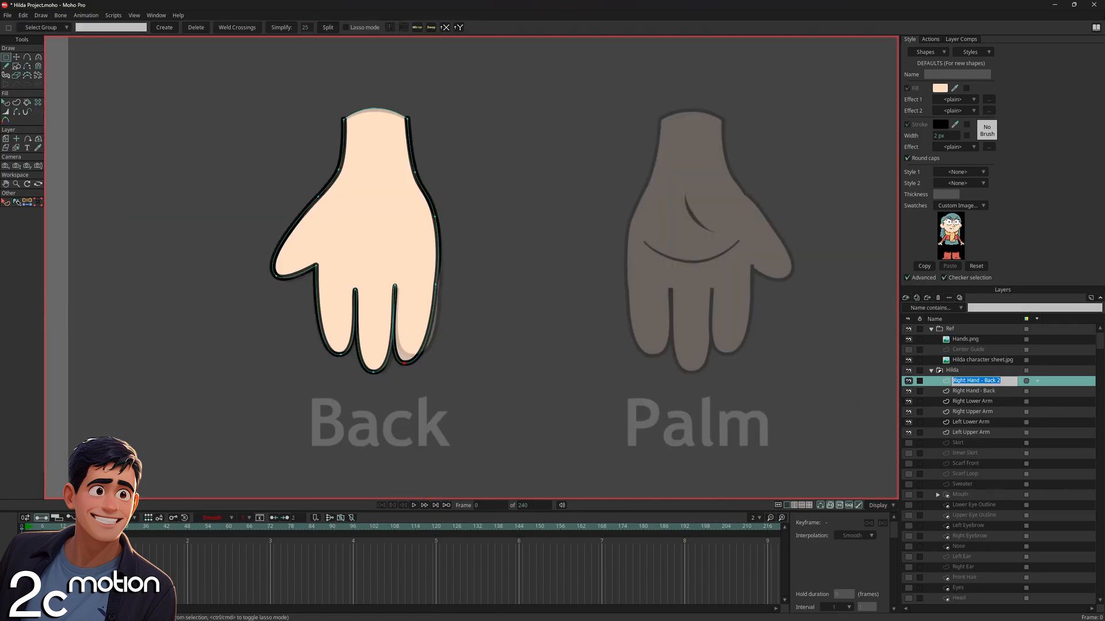
double_click(978, 380)
key("BackSpace")
key("BackSpace")
key("BackSpace")
key("BackSpace")
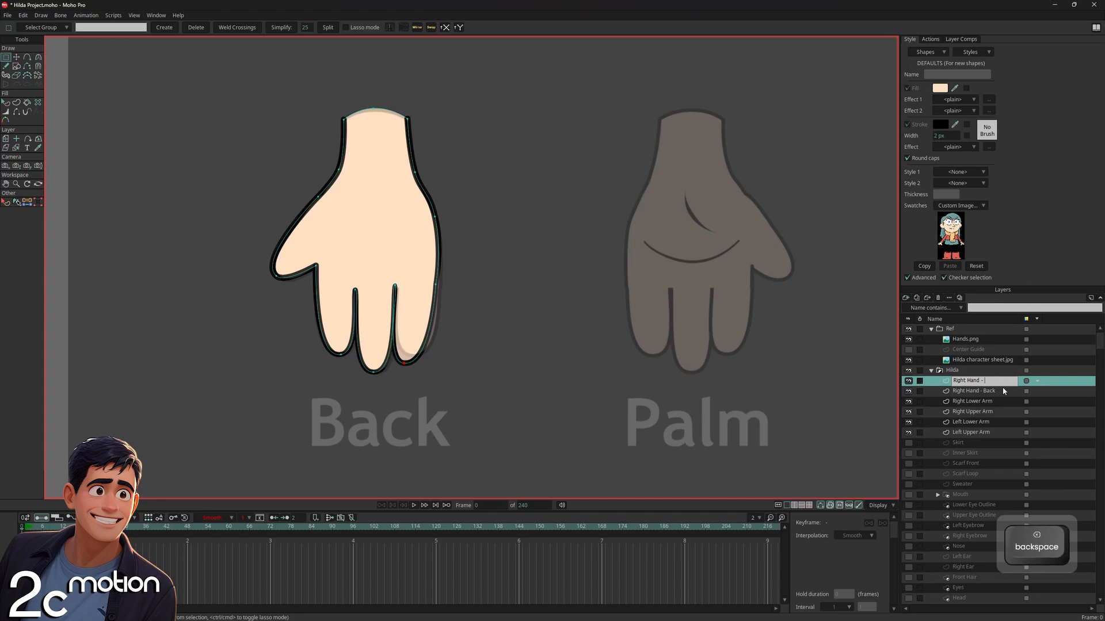
type("Palm")
key("Return")
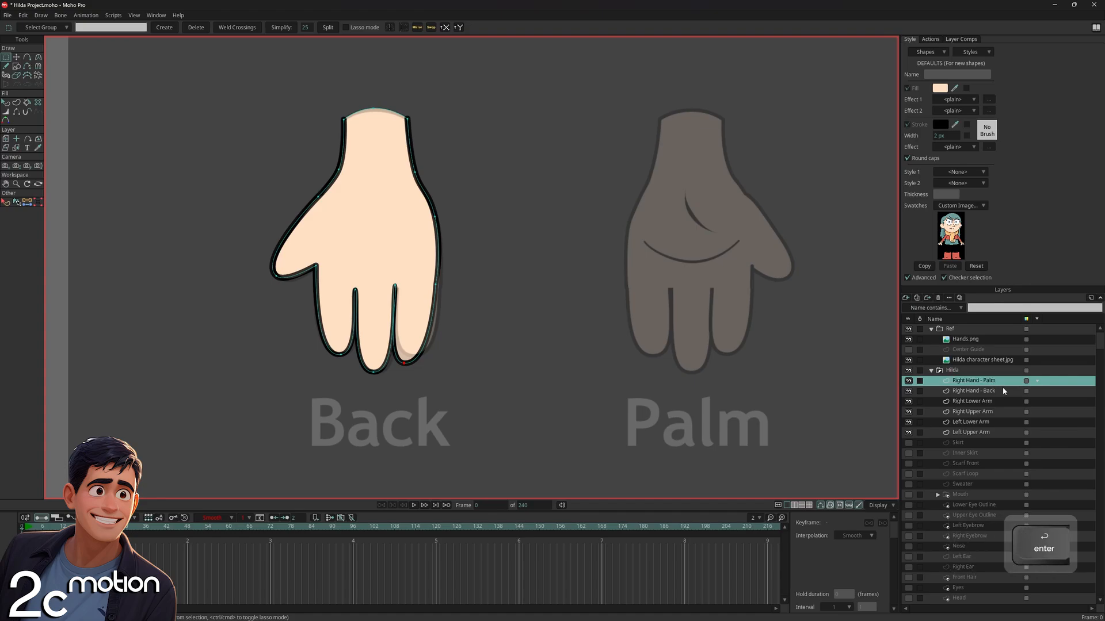
Move all points of the copied hand onto the Palm reference and flip them horizontally
key("t")
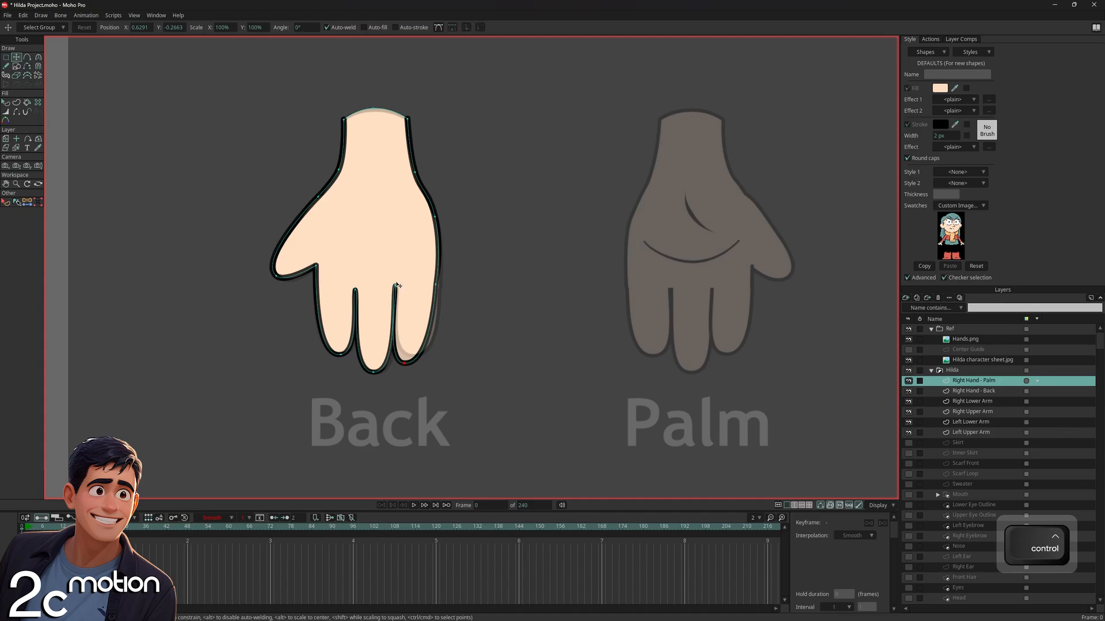
key("ctrl+a")
left_click_drag(382, 244, 519, 315)
left_click(467, 28)
scroll(418, 263, "up", 4)
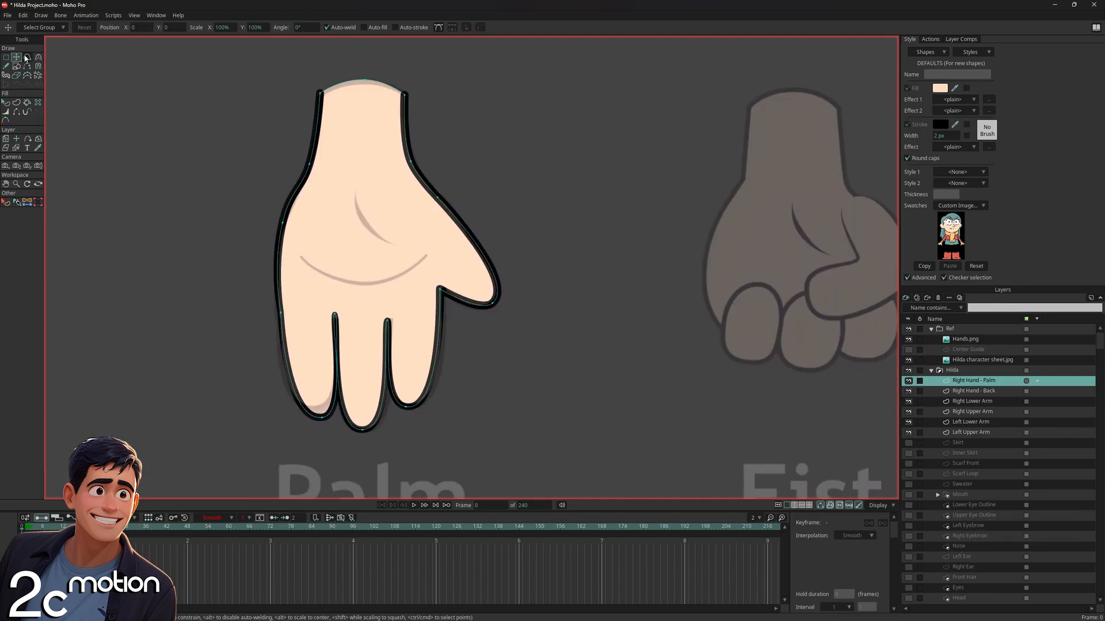
Draw two open crease lines over the Palm reference and curve their middle points to match
left_click(27, 57)
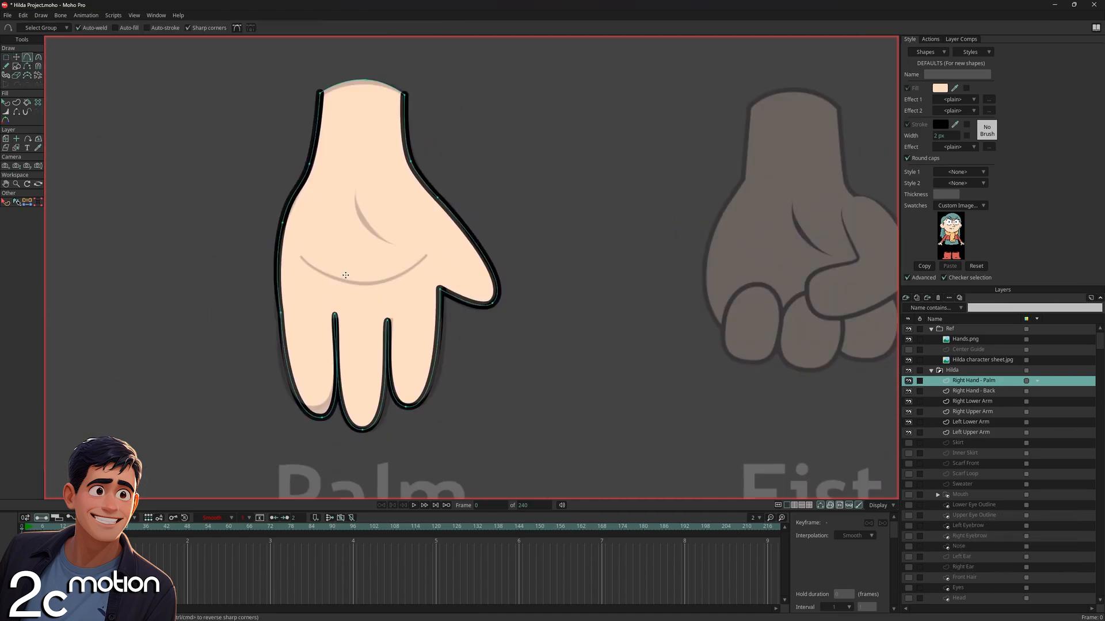
scroll(346, 275, "up", 1)
left_click_drag(352, 270, 440, 249)
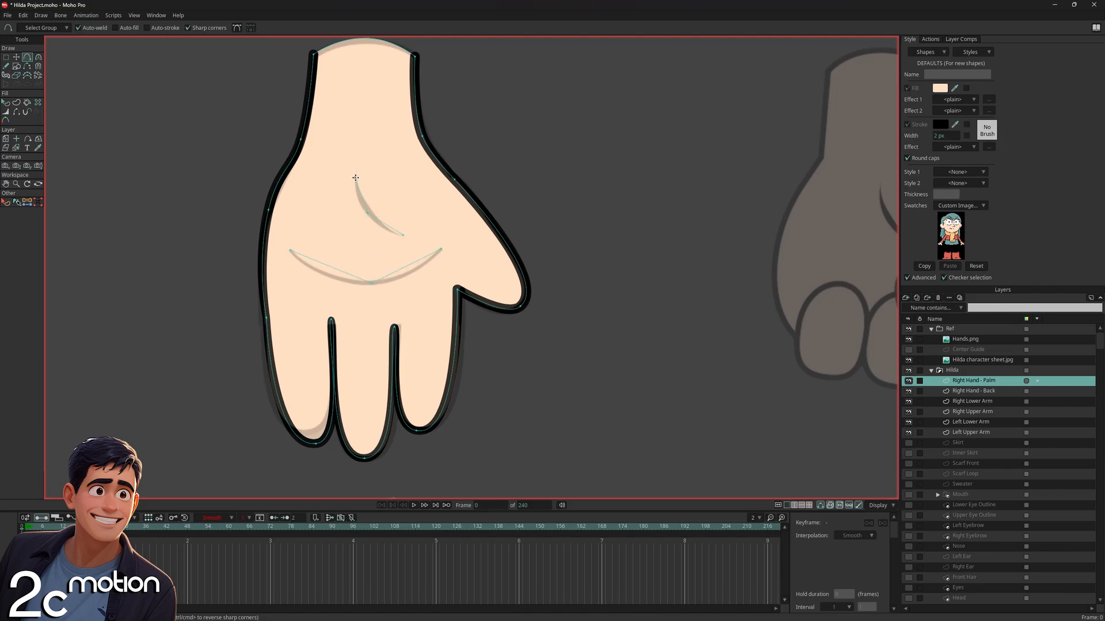
left_click(38, 57)
scroll(415, 292, "up", 3)
left_click(343, 279)
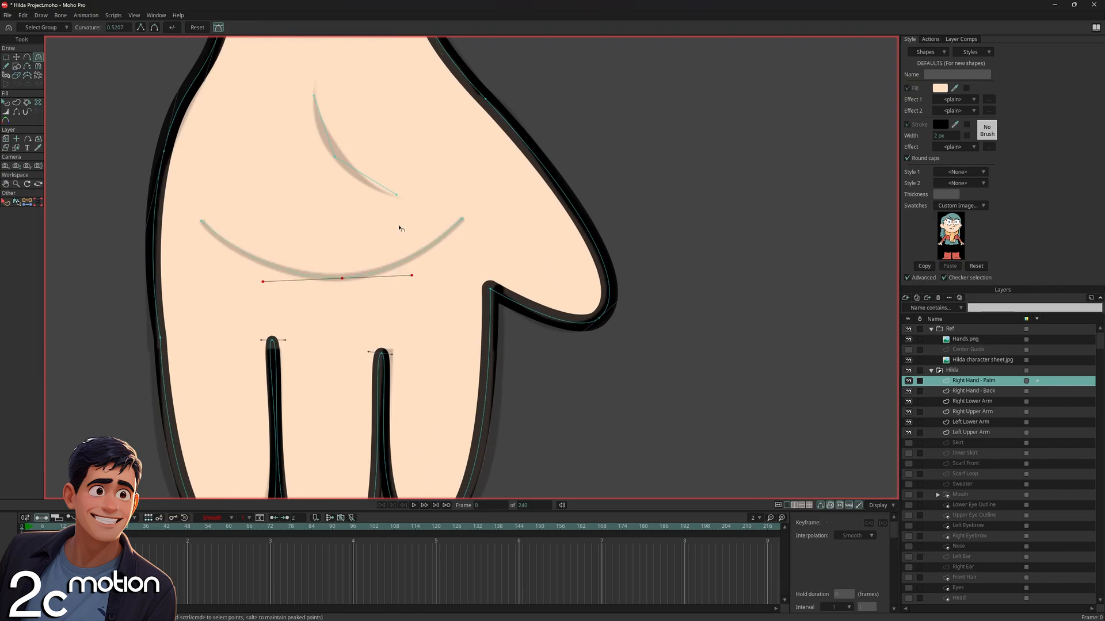
scroll(314, 130, "down", 1)
Create separate stroke shapes from the lower and upper palm crease lines
left_click(16, 102)
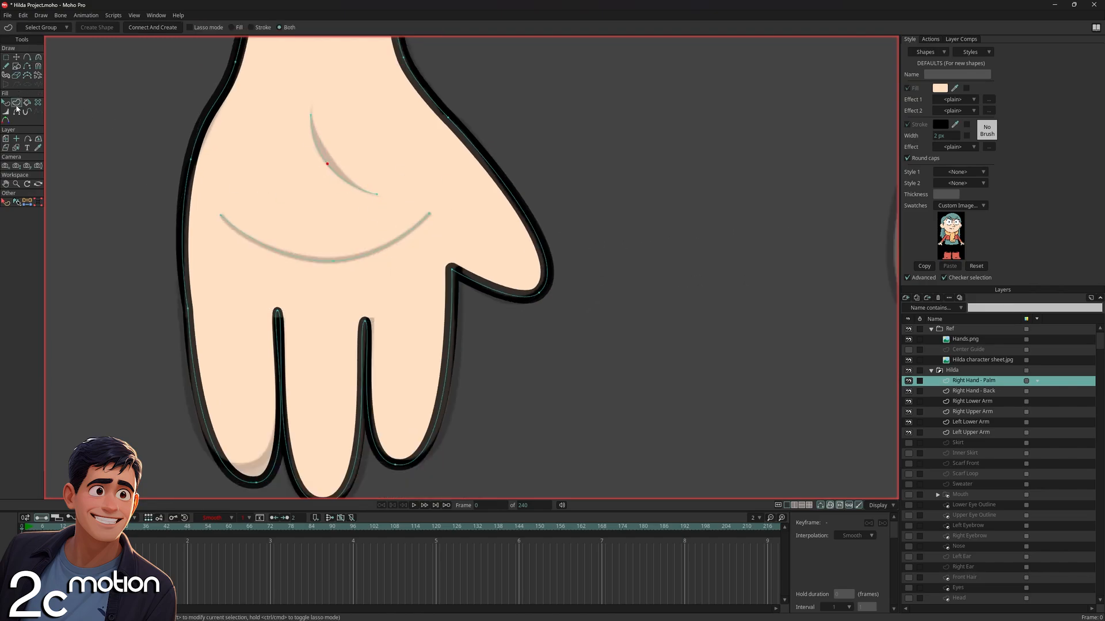
left_click(301, 262)
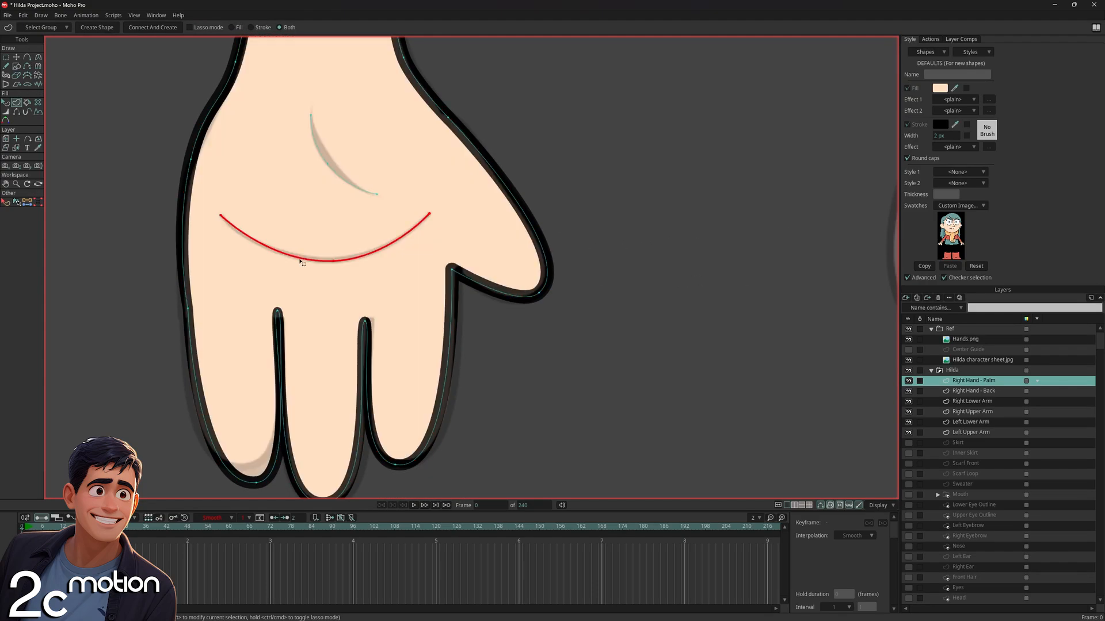
left_click(98, 28)
left_click(340, 178)
left_click(107, 27)
left_click_drag(535, 128, 572, 210)
left_click(571, 210)
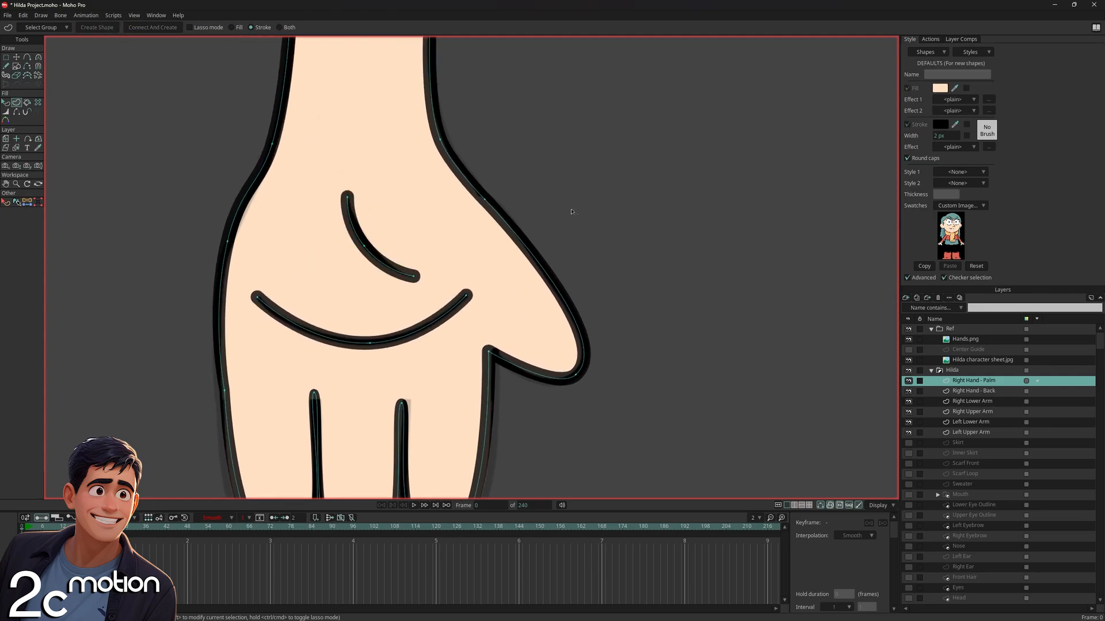
Set the stroke width of both palm creases to 1 px and hide the Hands.png reference
scroll(418, 276, "down", 1)
left_click_drag(284, 280, 307, 234)
left_click(7, 102)
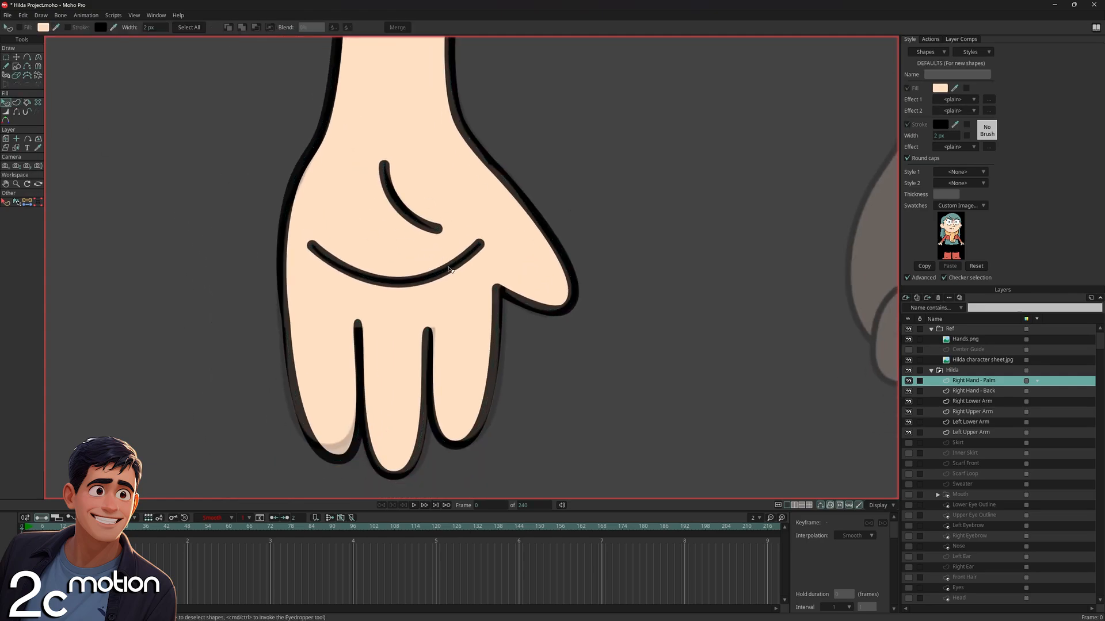
left_click(448, 268)
left_click(424, 225)
left_click(448, 268)
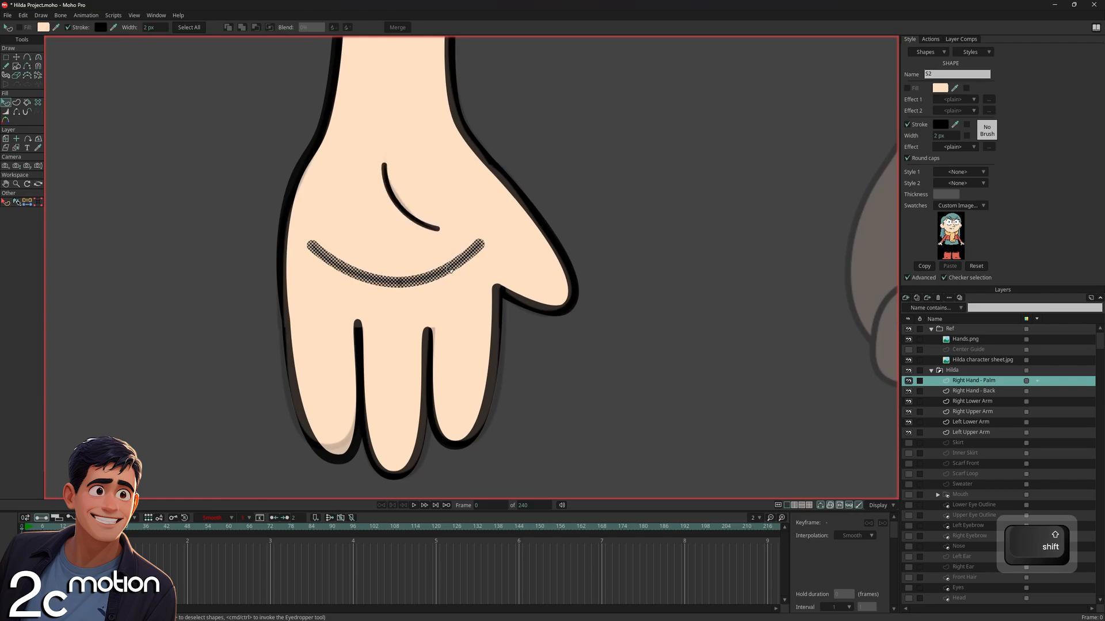
scroll(958, 138, "down", 1)
left_click(909, 340)
key("Return")
scroll(418, 241, "up", 2)
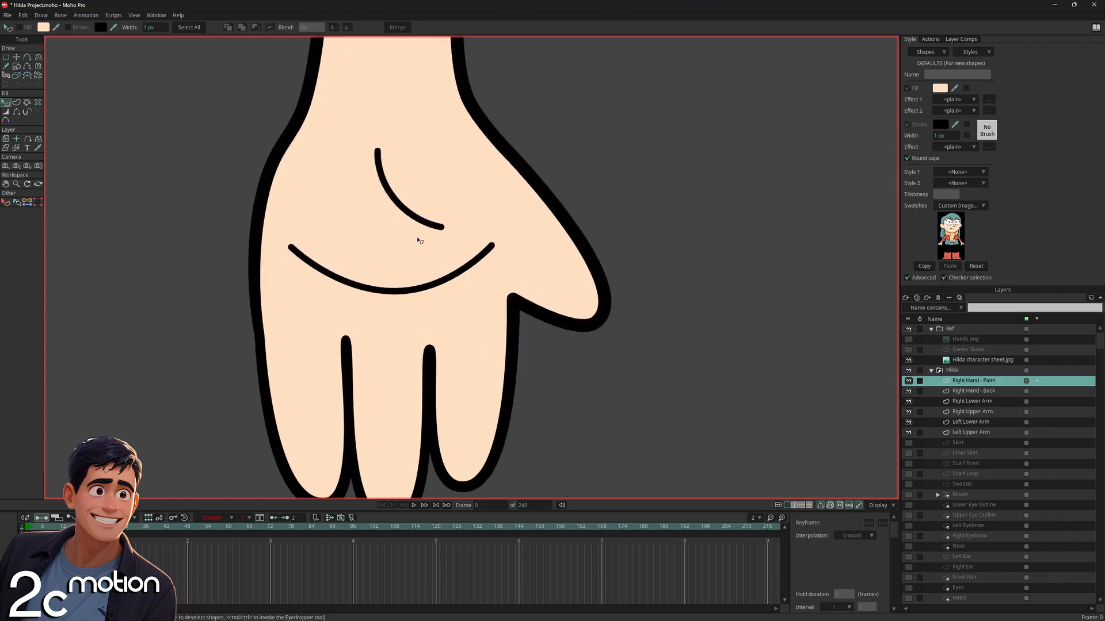
Taper the ends of both palm creases and thicken their middles with the Line Width tool
left_click(5, 113)
left_click_drag(386, 162, 374, 166)
scroll(373, 168, "down", 4)
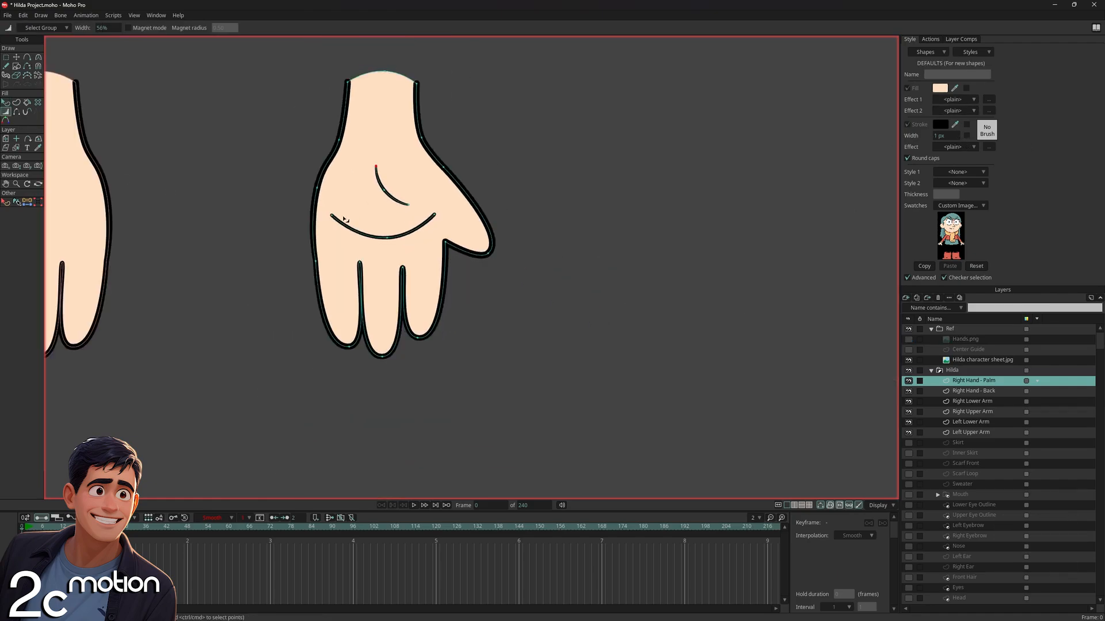
scroll(386, 273, "up", 1)
left_click_drag(343, 222, 475, 277)
left_click(16, 57)
key("w")
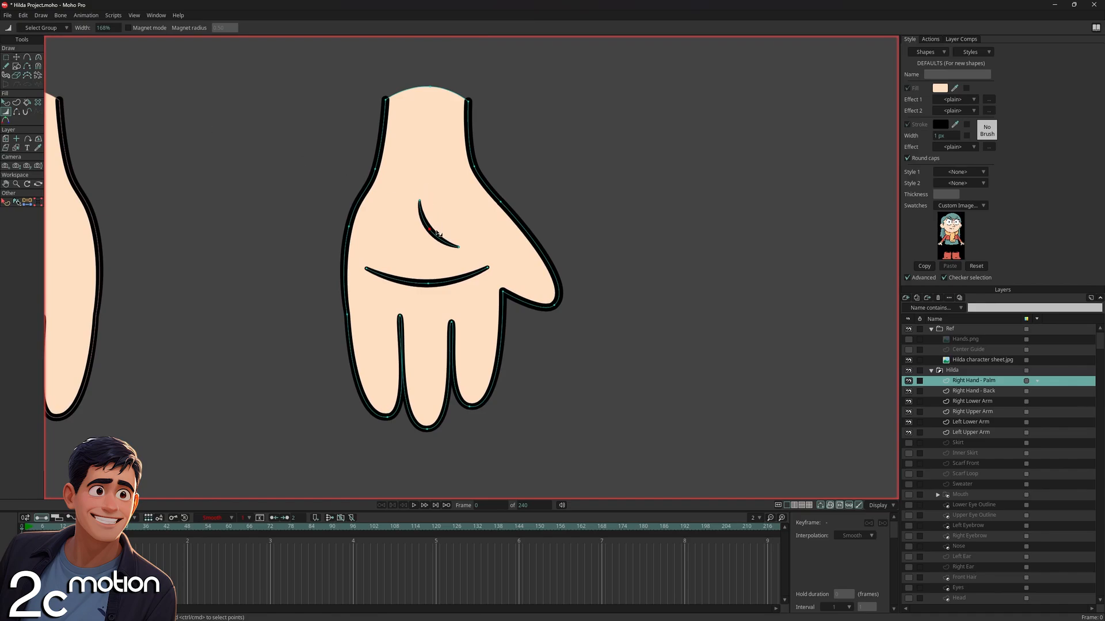
Reshape the upper palm crease by moving its points and refine the line width at its midpoint
key("t")
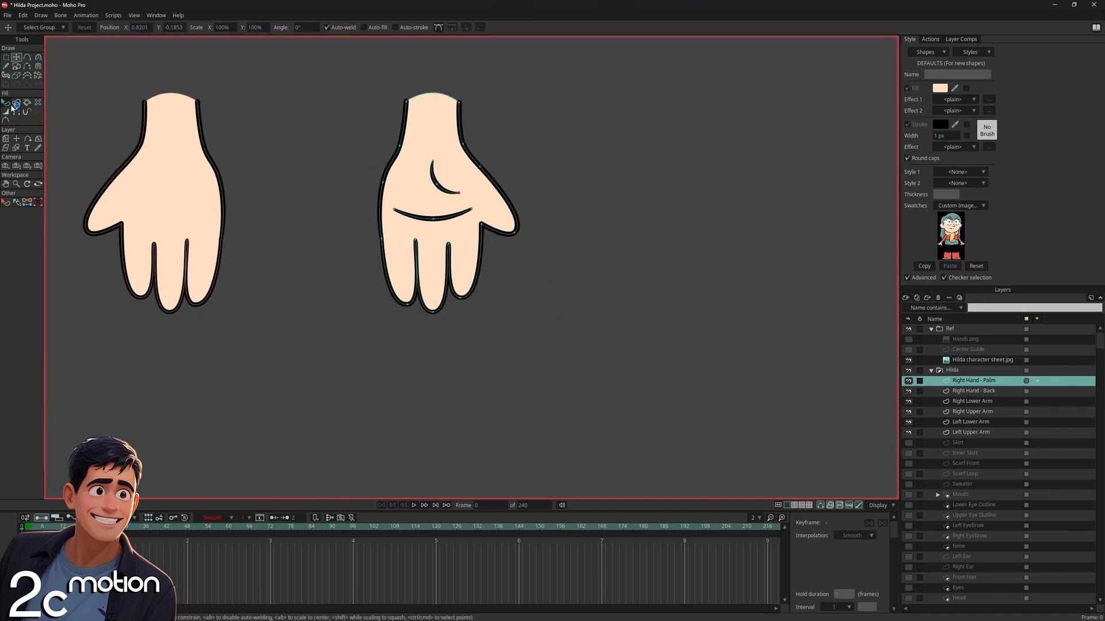
left_click(6, 110)
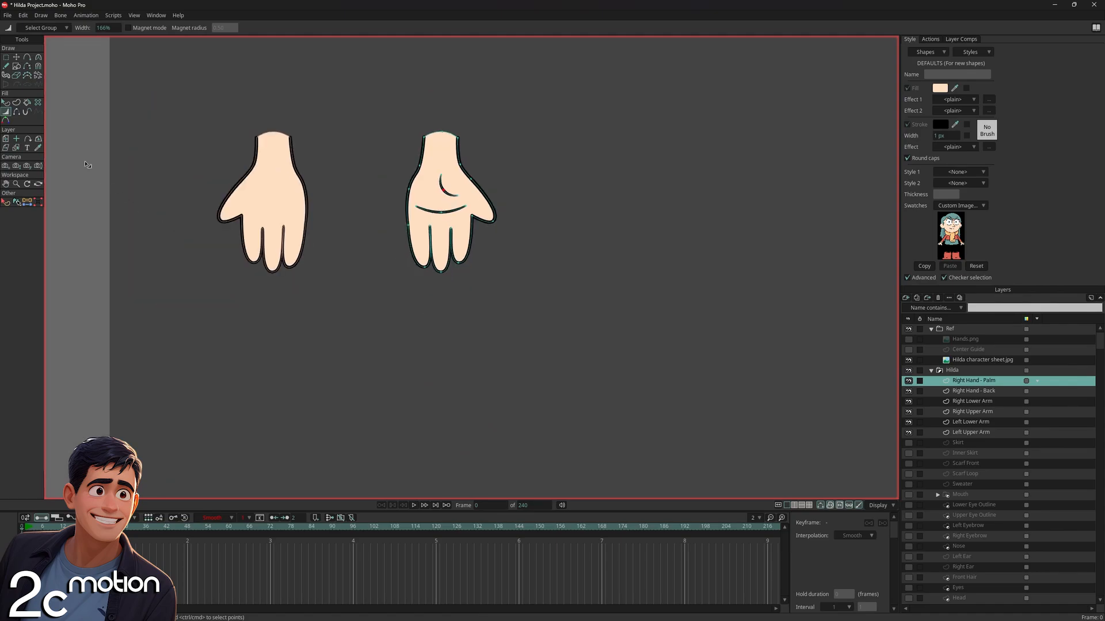
scroll(564, 118, "down", 2)
scroll(454, 276, "up", 2)
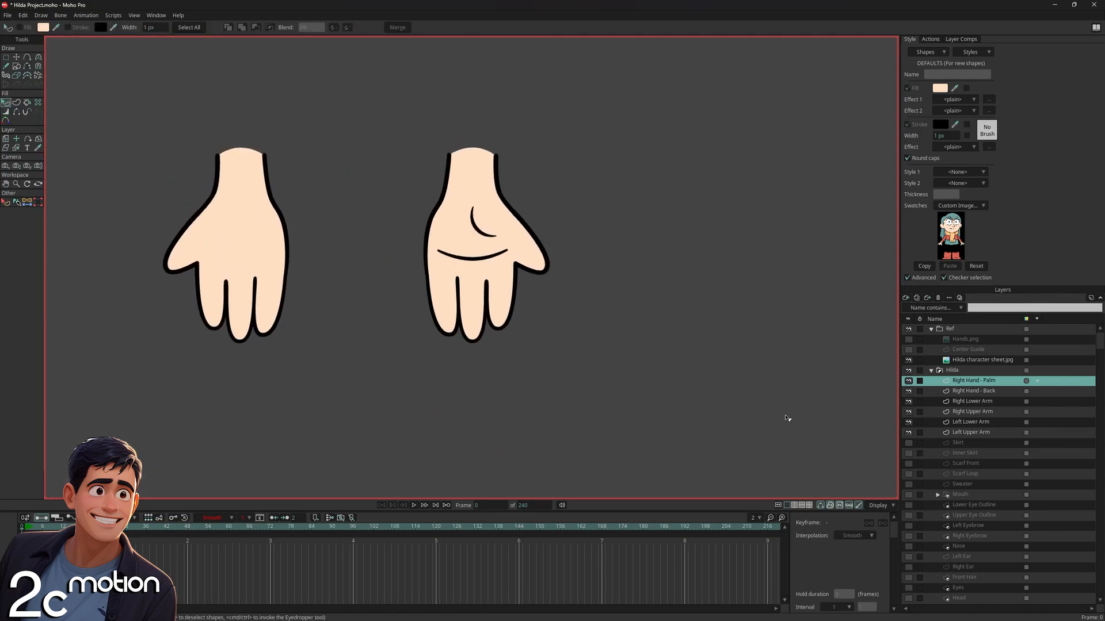
scroll(530, 301, "up", 2)
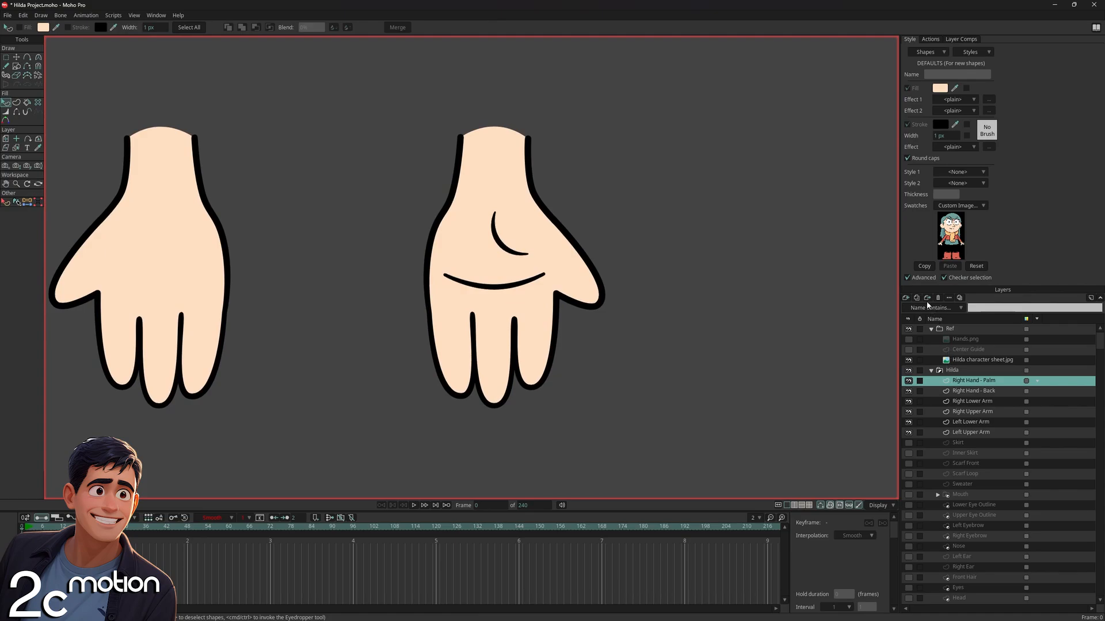
Show the Hands.png reference, duplicate the Right Hand - Palm layer and rename the copy Right Hand - Fist
left_click(909, 340)
left_click(927, 302)
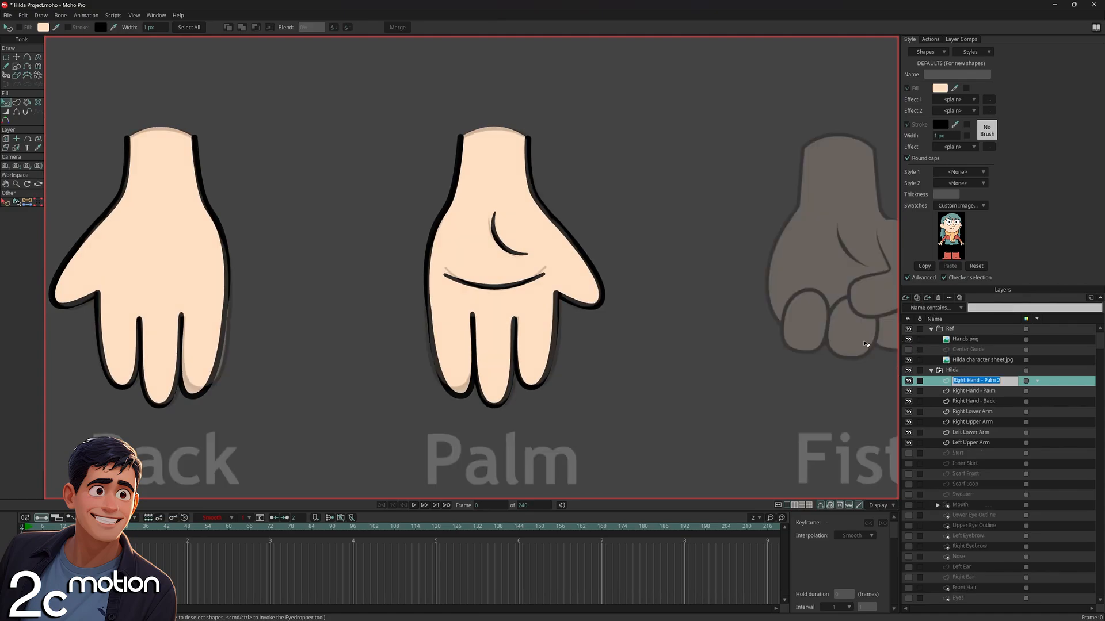
key("BackSpace")
key("BackSpace")
key("BackSpace")
key("BackSpace")
key("BackSpace")
key("BackSpace")
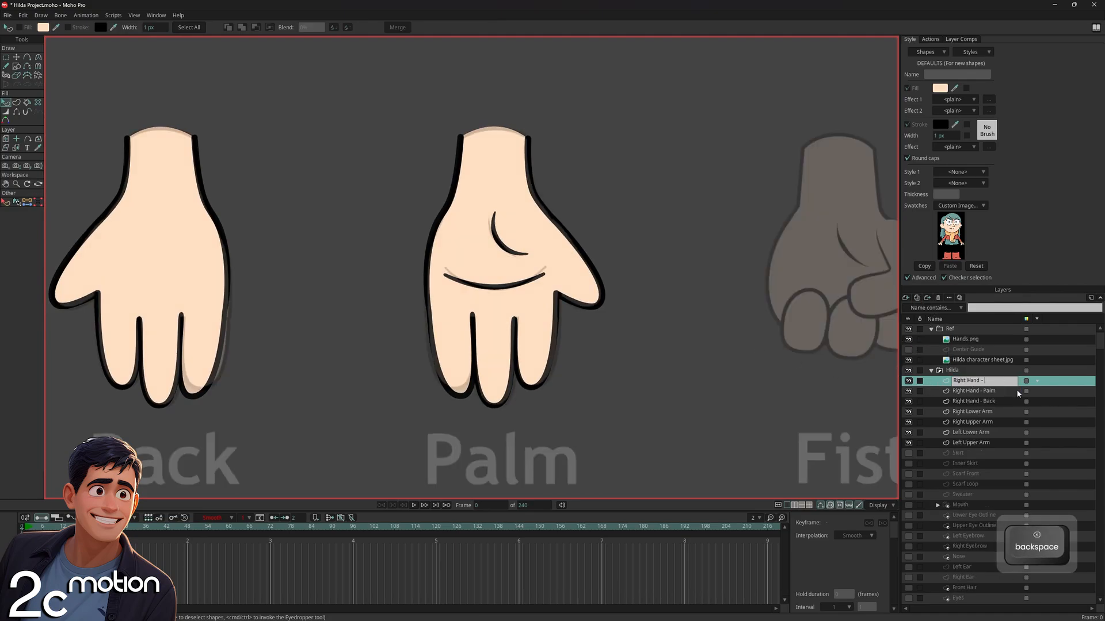
type("Fist")
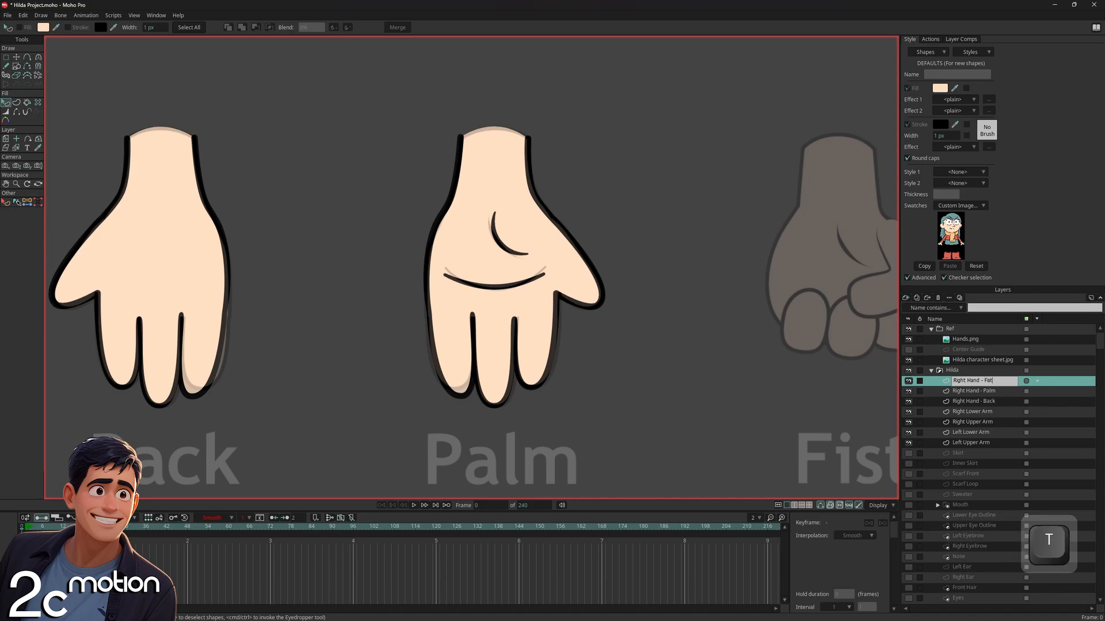
key("Return")
Move all points of the duplicated hand onto the Fist reference
left_click(16, 58)
left_click_drag(504, 234, 522, 316)
key("ctrl+a")
scroll(522, 313, "up", 3)
Delete the lower palm crease from the Right Hand - Fist layer
left_click(658, 300)
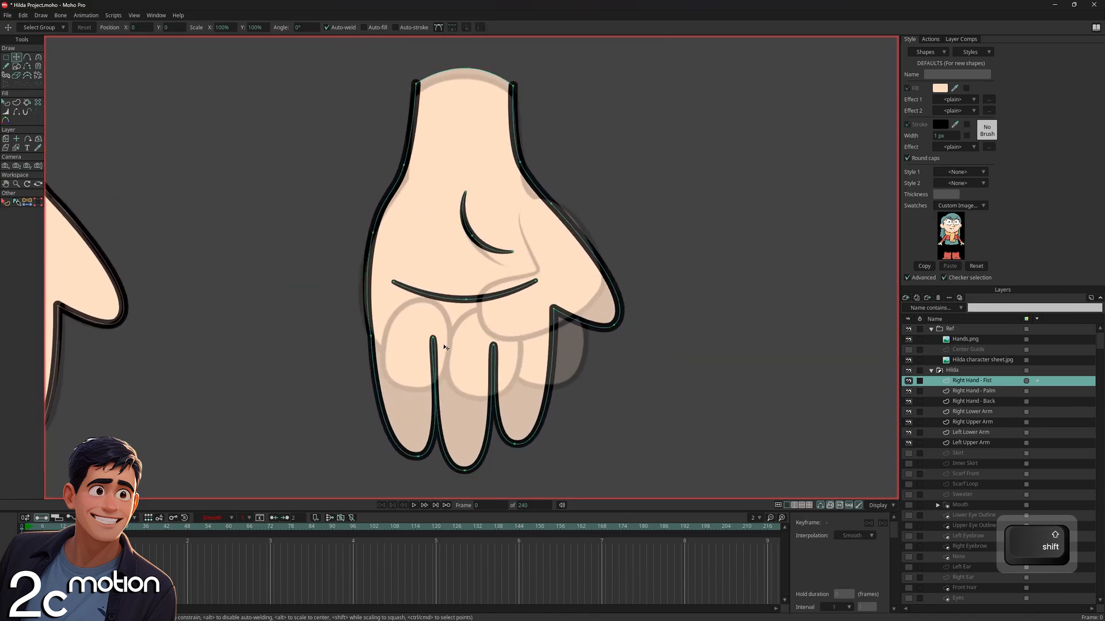
double_click(455, 294)
key("Delete")
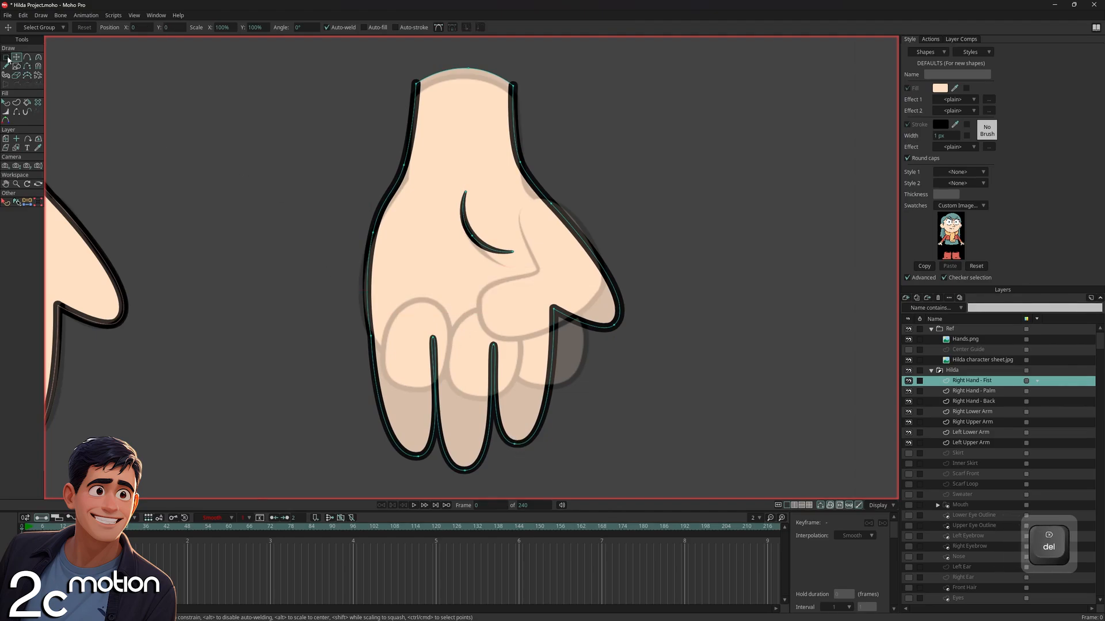
Delete the finger points hanging below the palm from the Right Hand - Fist shape
left_click(8, 59)
left_click_drag(366, 360, 576, 341)
left_click_drag(609, 412, 320, 271)
key("Delete")
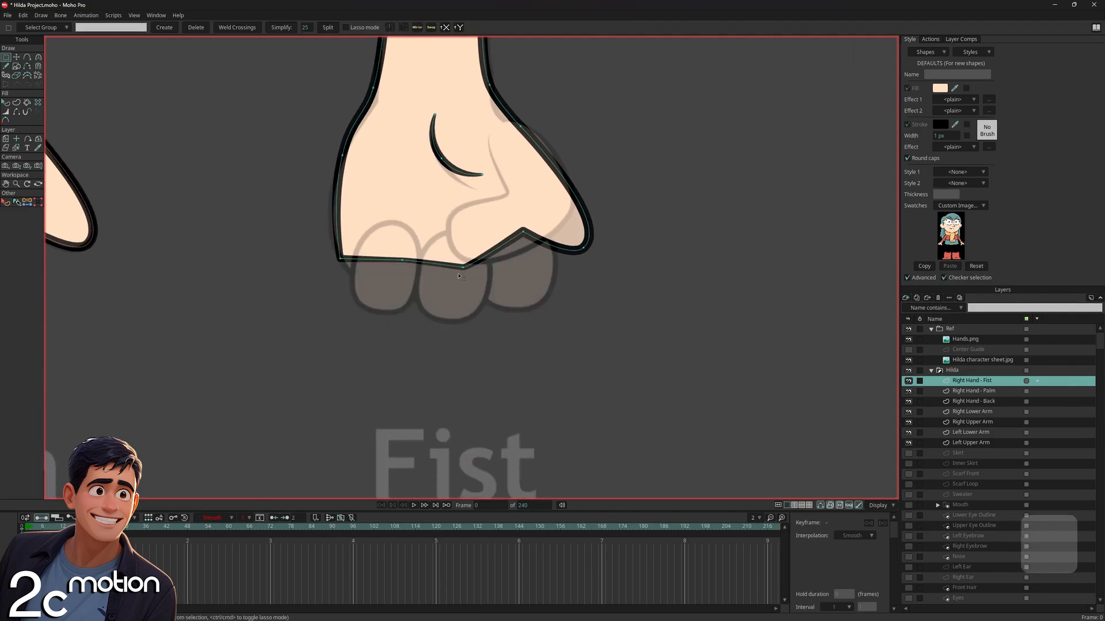
Pull the thumb tip inward to the reference fist's outline and delete the surplus points along the palm's lower edge
left_click_drag(472, 244, 462, 341)
left_click(17, 57)
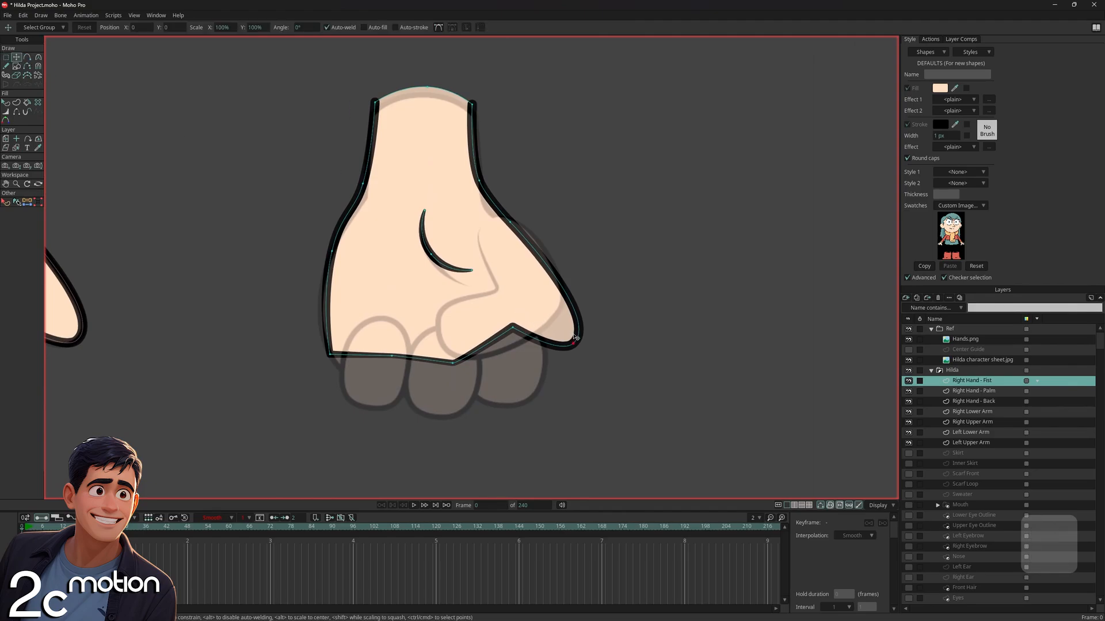
left_click_drag(574, 343, 527, 344)
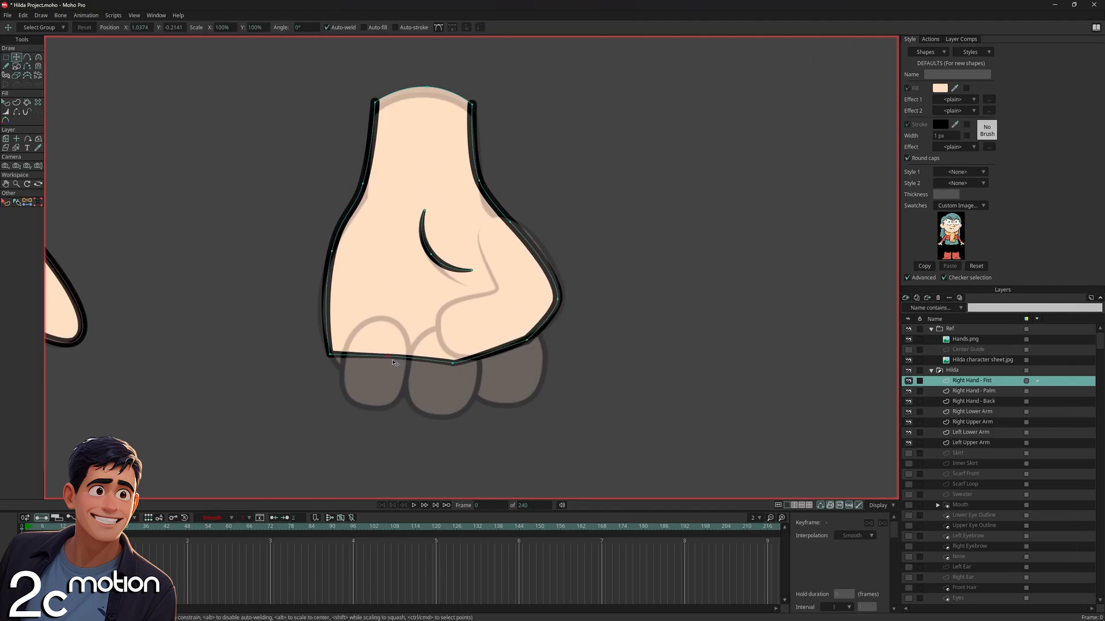
left_click_drag(453, 363, 464, 372)
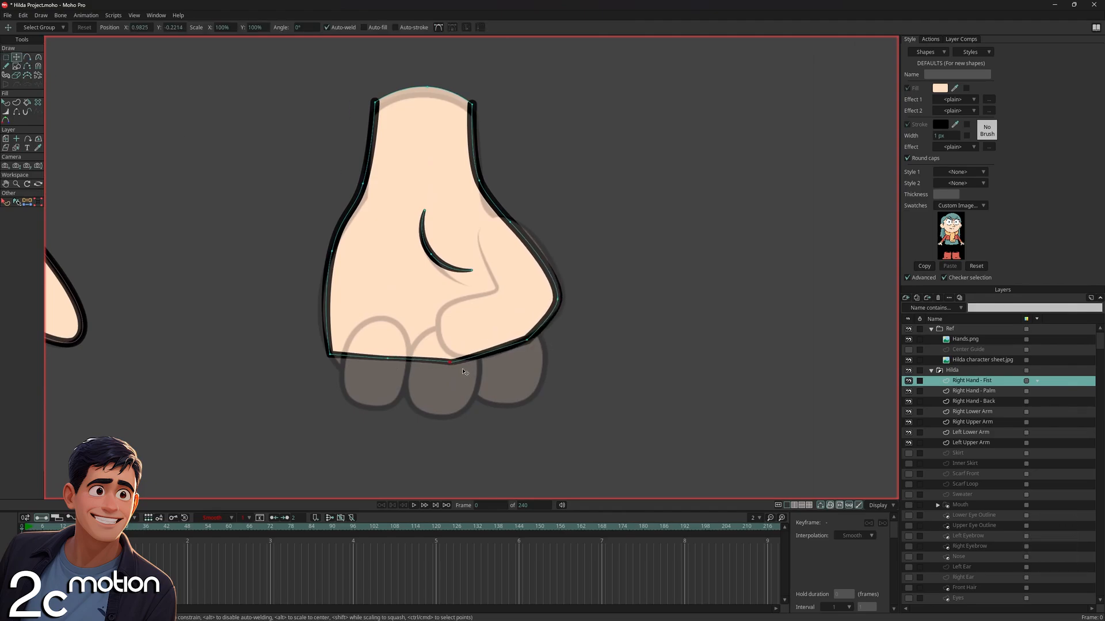
left_click(38, 57)
scroll(472, 341, "up", 2)
key("Delete")
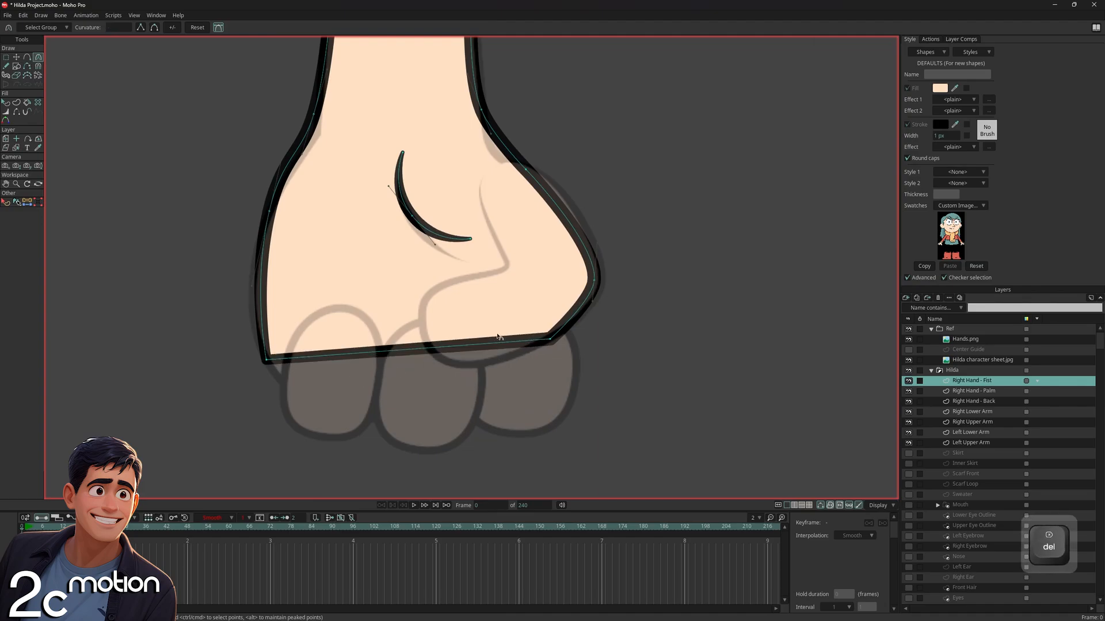
Draw a filled and stroked oval over the outermost finger farthest from the thumb on the fist reference
scroll(498, 337, "down", 2)
left_click(16, 69)
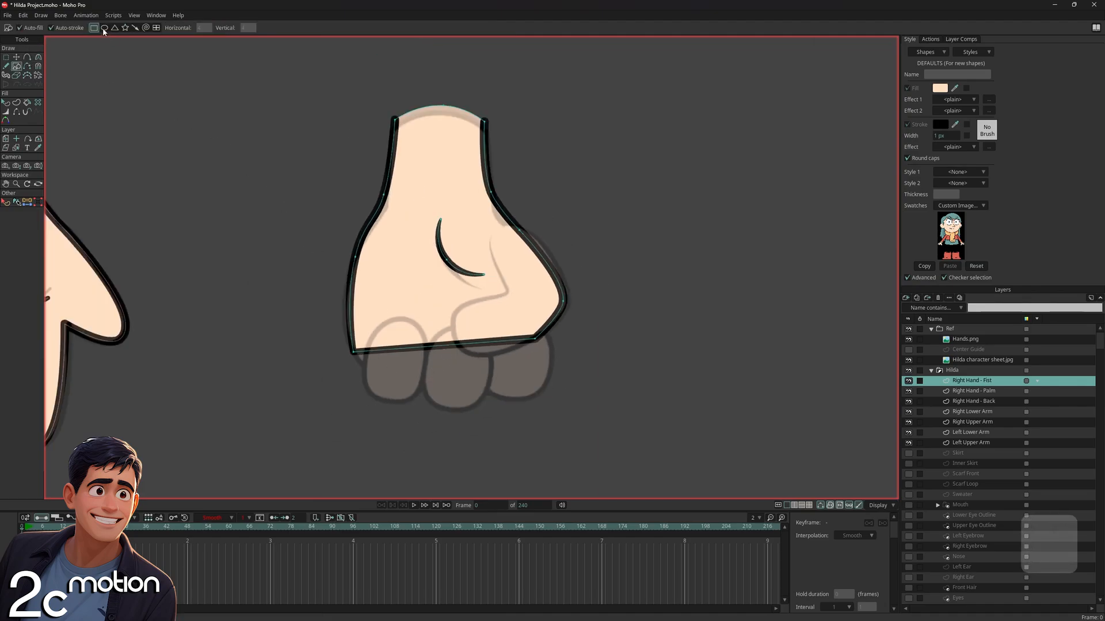
left_click(103, 27)
scroll(411, 352, "up", 2)
left_click_drag(407, 357, 422, 300)
mouse_move(385, 256)
left_mouse_down()
mouse_move(497, 338)
mouse_move(456, 351)
left_mouse_up()
Move the oval onto the reference finger, tuck the palm's lower corner behind it and curve the adjoining palm edge
left_click(16, 58)
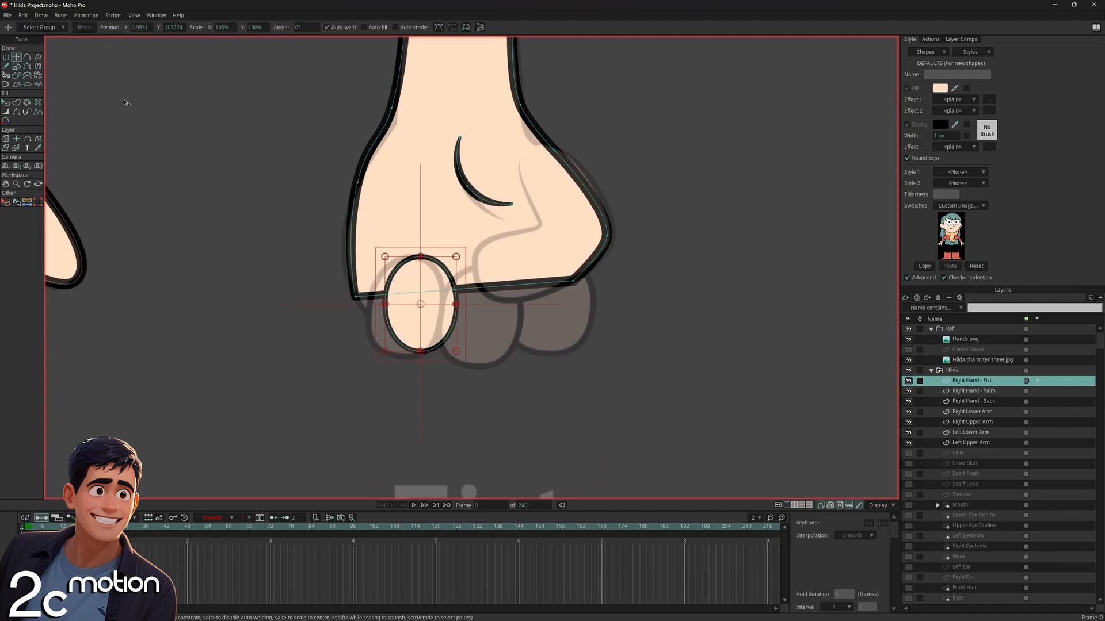
scroll(406, 336, "up", 2)
left_click_drag(416, 316, 393, 321)
left_click_drag(337, 280, 360, 297)
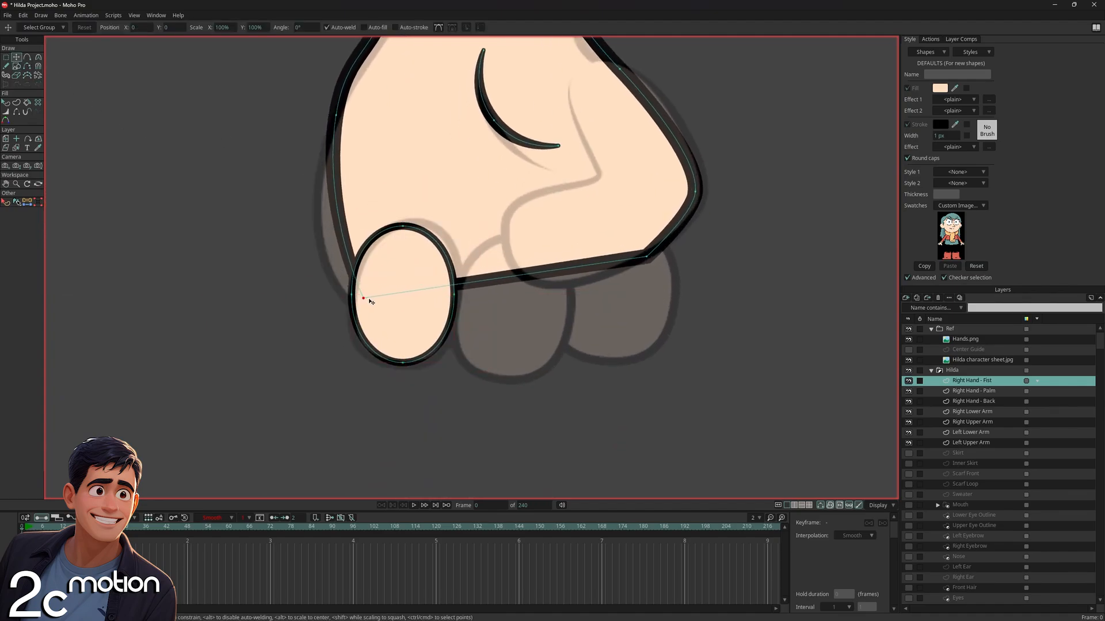
left_click(38, 57)
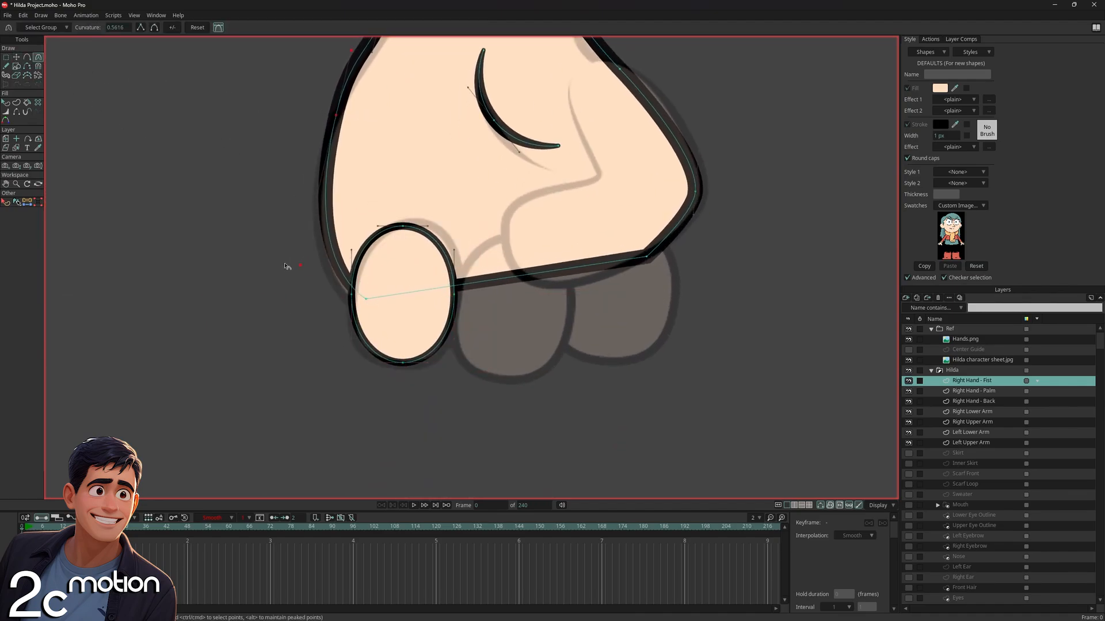
scroll(369, 307, "down", 2)
left_click(17, 58)
scroll(402, 254, "up", 1)
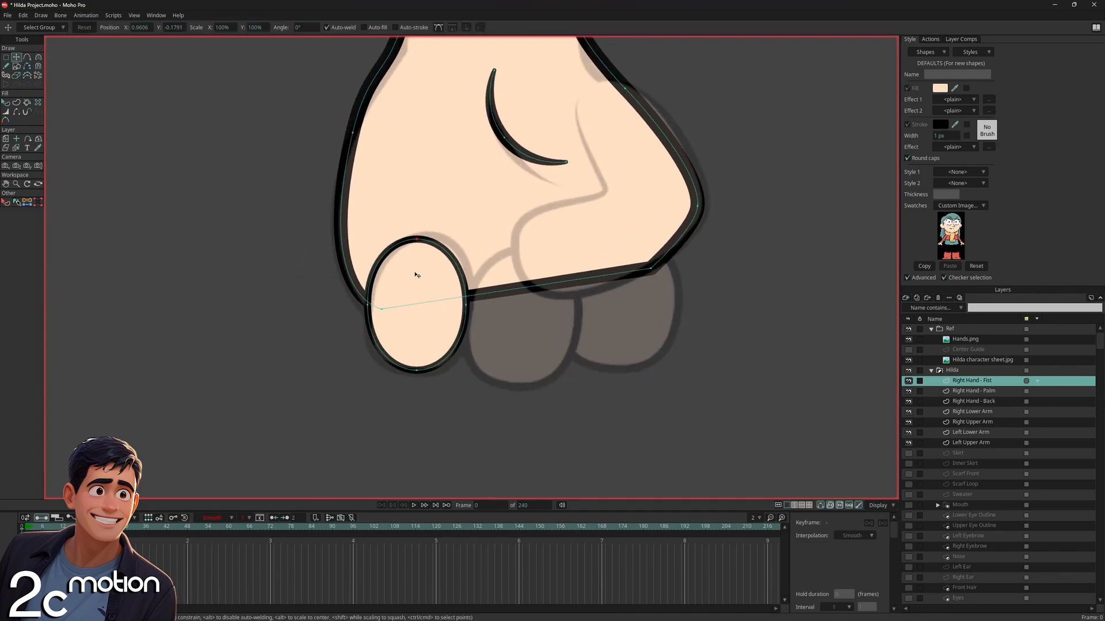
Shape the oval into the folded finger by moving its points and adjusting their curvature to the reference
left_click_drag(419, 311, 423, 312)
left_click_drag(421, 370, 409, 375)
left_click_drag(470, 305, 468, 304)
left_click_drag(422, 237, 436, 225)
left_click_drag(390, 365, 652, 410)
scroll(443, 351, "down", 1)
left_click(39, 57)
scroll(398, 336, "up", 2)
left_click_drag(448, 223, 385, 227)
scroll(385, 228, "down", 4)
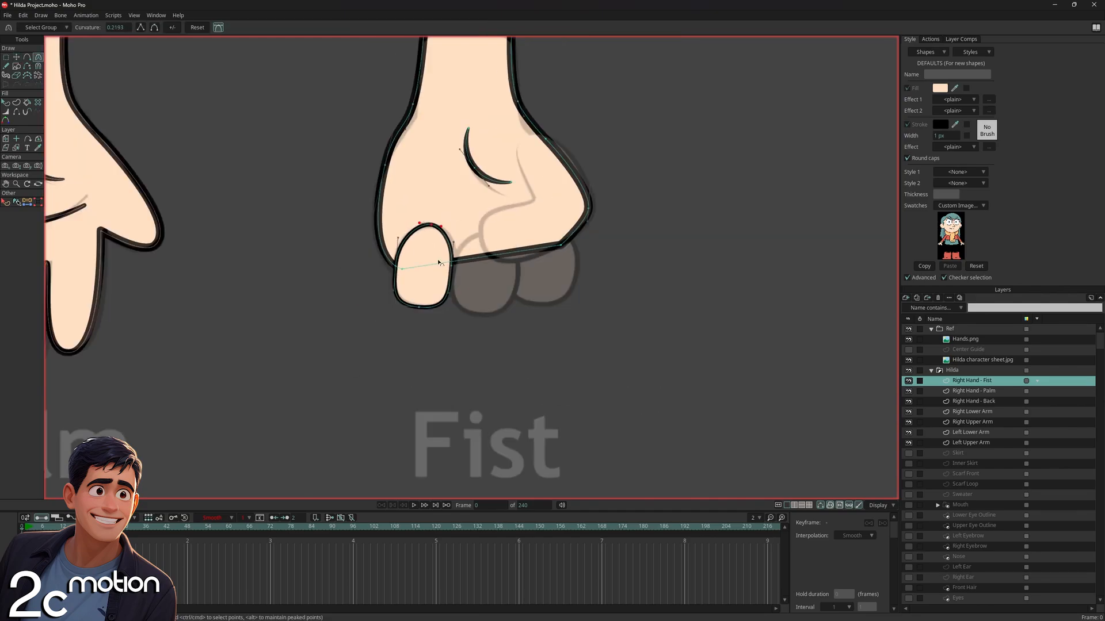
Duplicate the folded finger, place the copy over the middle finger and adjust its points to the reference
left_click(16, 57)
scroll(523, 230, "up", 3)
left_click(367, 337)
key("ctrl+c")
key("ctrl+v")
left_click_drag(370, 338, 456, 351)
left_click(547, 355)
left_click_drag(498, 300, 515, 301)
left_click_drag(439, 379, 440, 384)
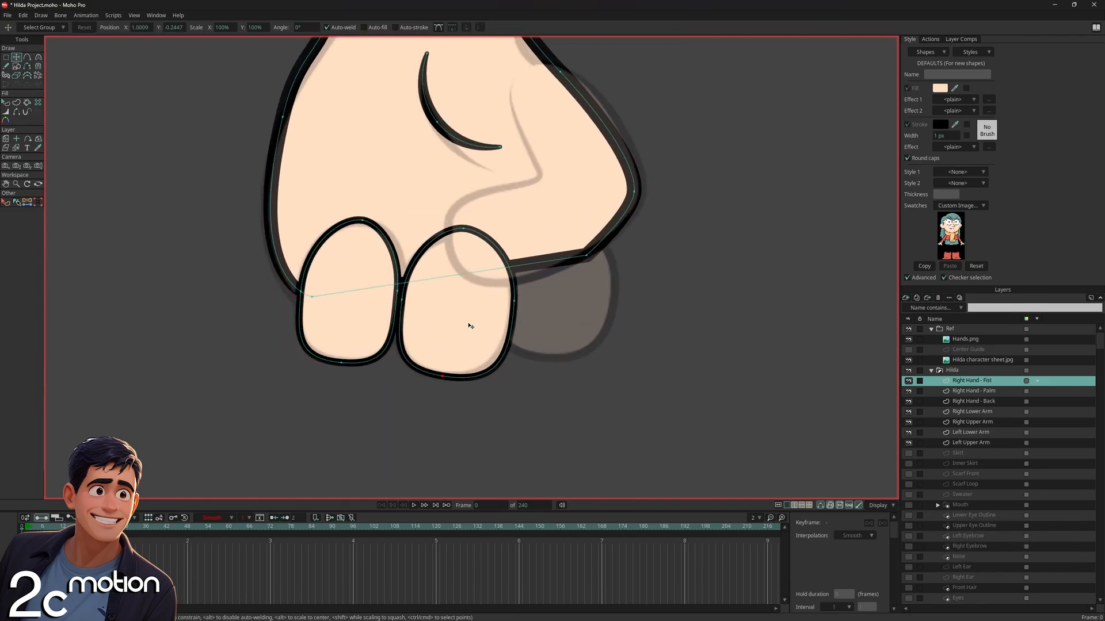
Duplicate the middle finger and place the copy over the third finger under the thumb
left_click(475, 333)
key("ctrl+c")
key("ctrl+v")
left_click_drag(474, 333, 629, 296)
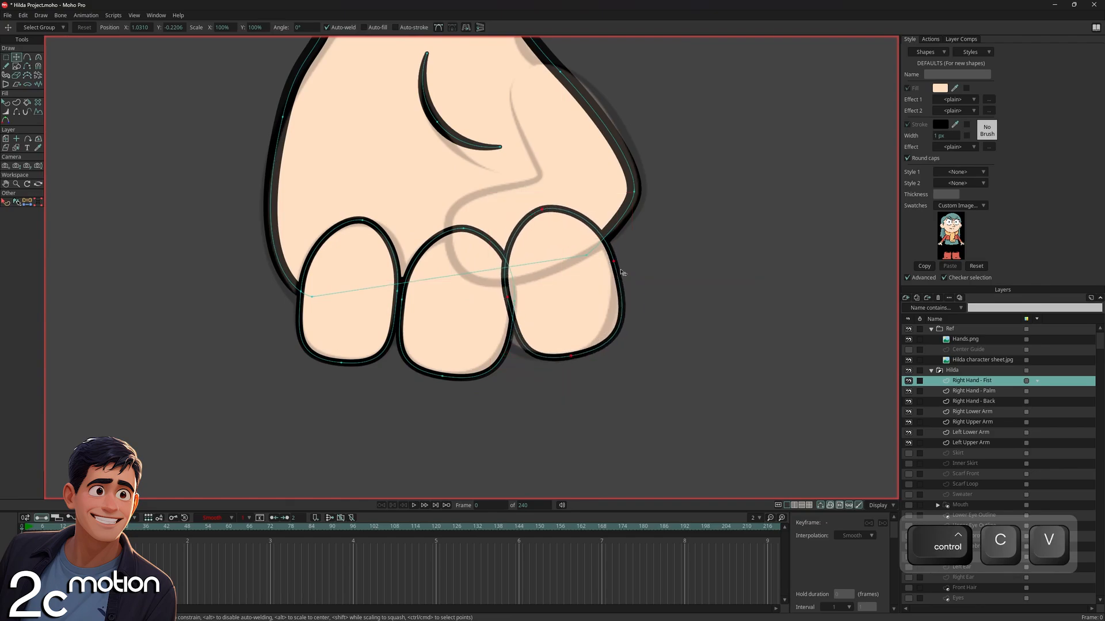
Lower the third finger's shape behind the middle finger and fit its points to the reference
key("q")
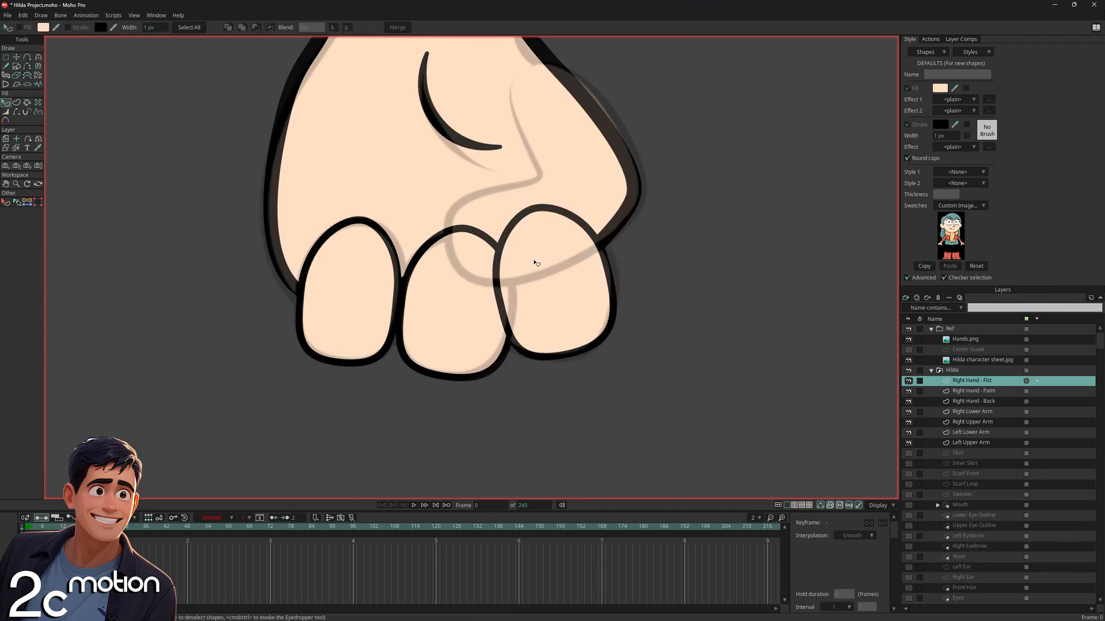
left_click(536, 263)
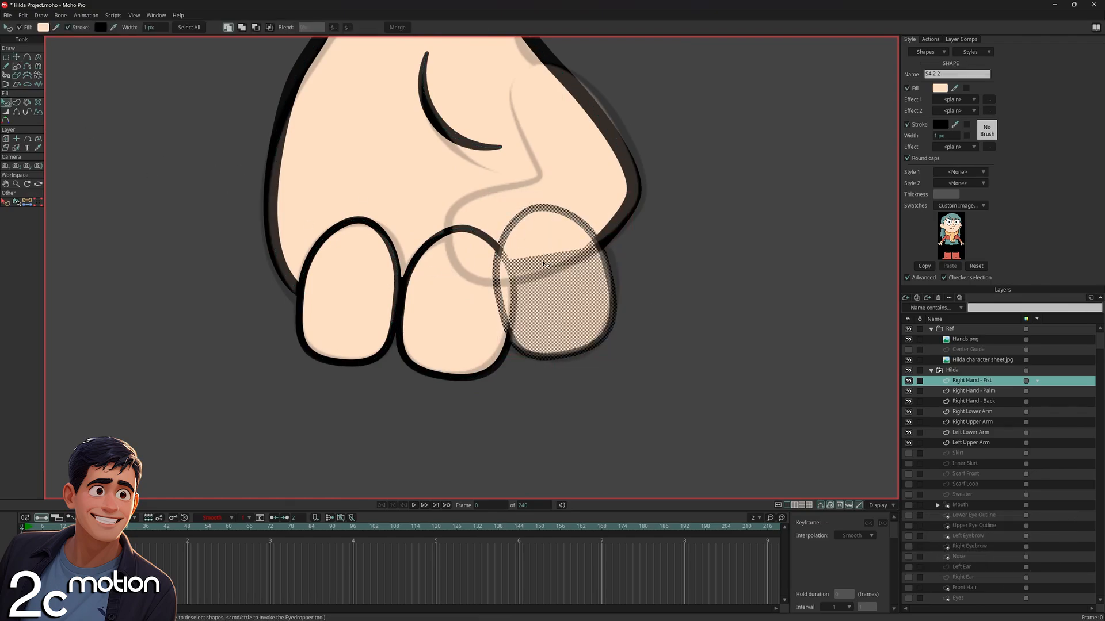
key("Down")
left_click(696, 270)
scroll(632, 274, "up", 1)
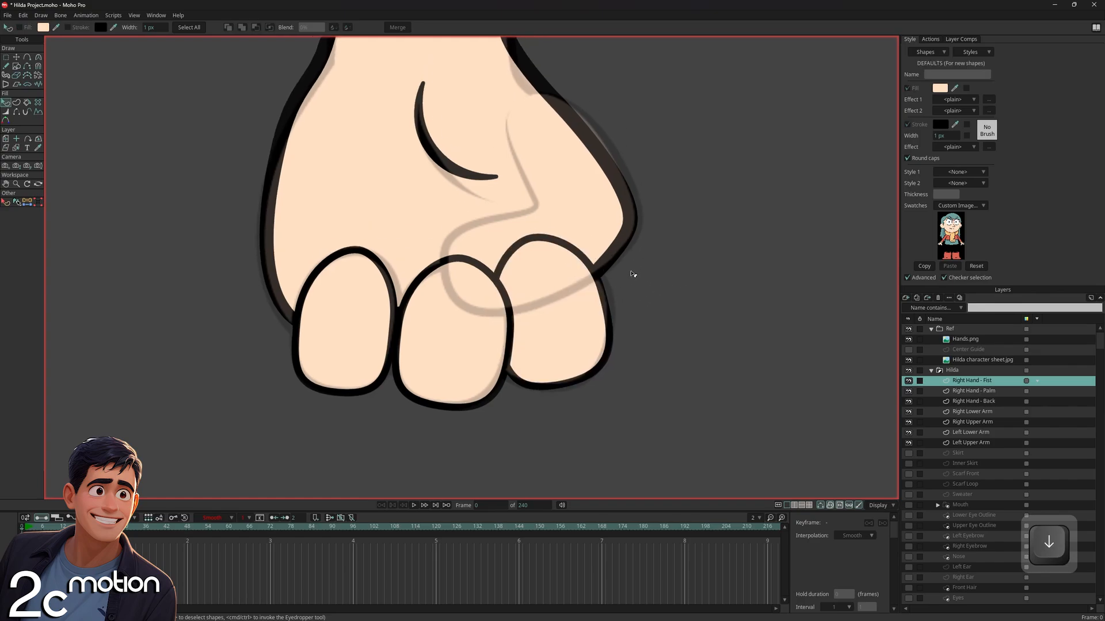
key("t")
left_click_drag(599, 350, 593, 362)
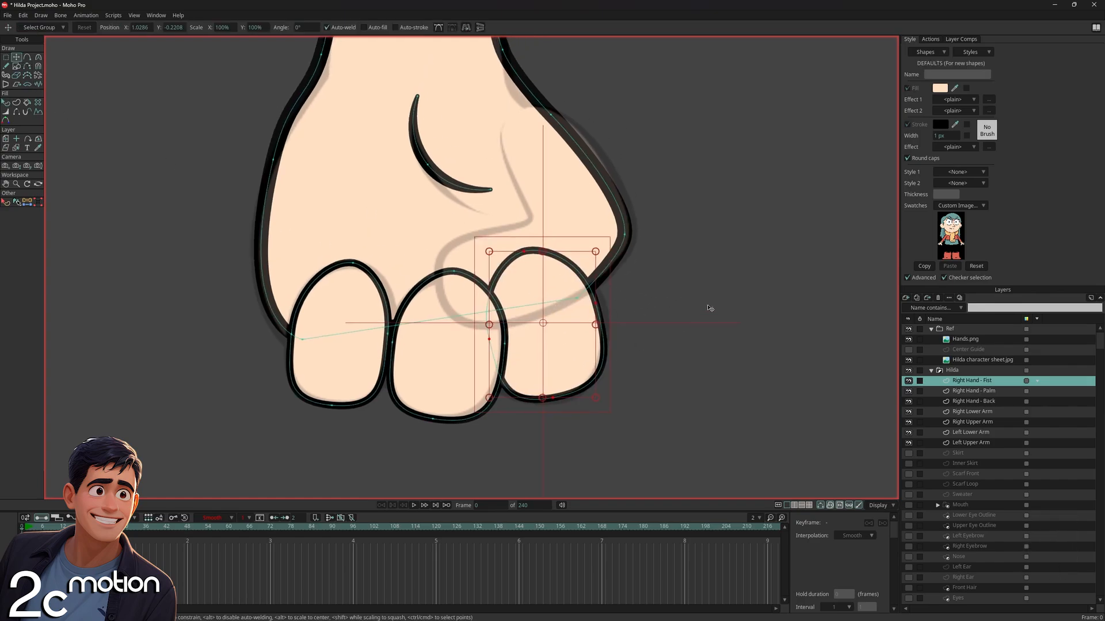
Check the reference under the fist, duplicate the third finger and fit the copy over the thumb area
left_click(908, 380)
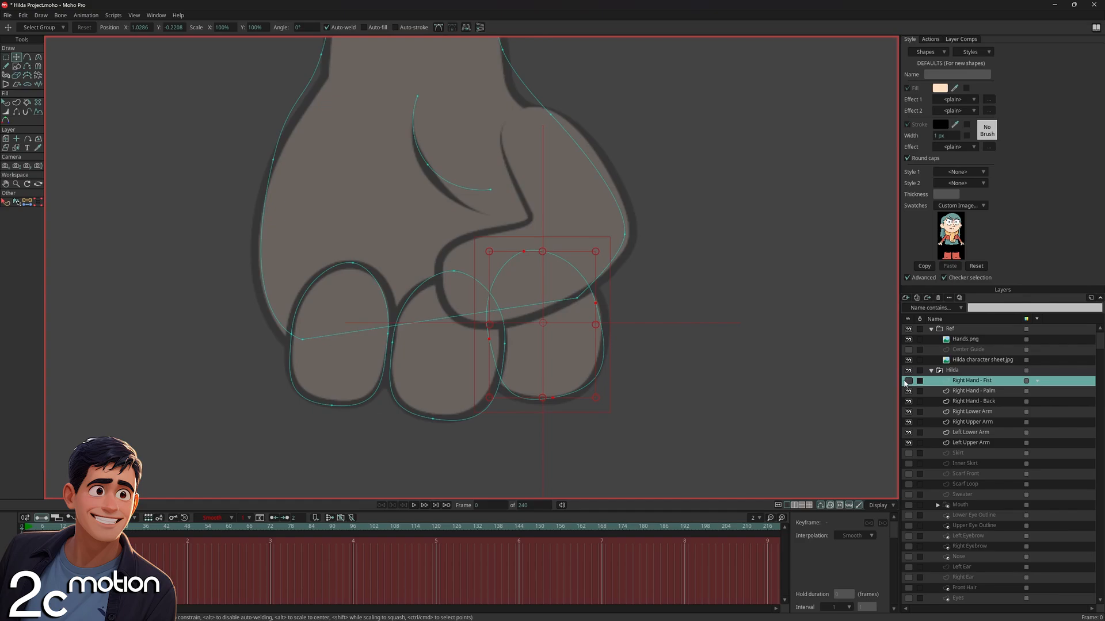
left_click(908, 381)
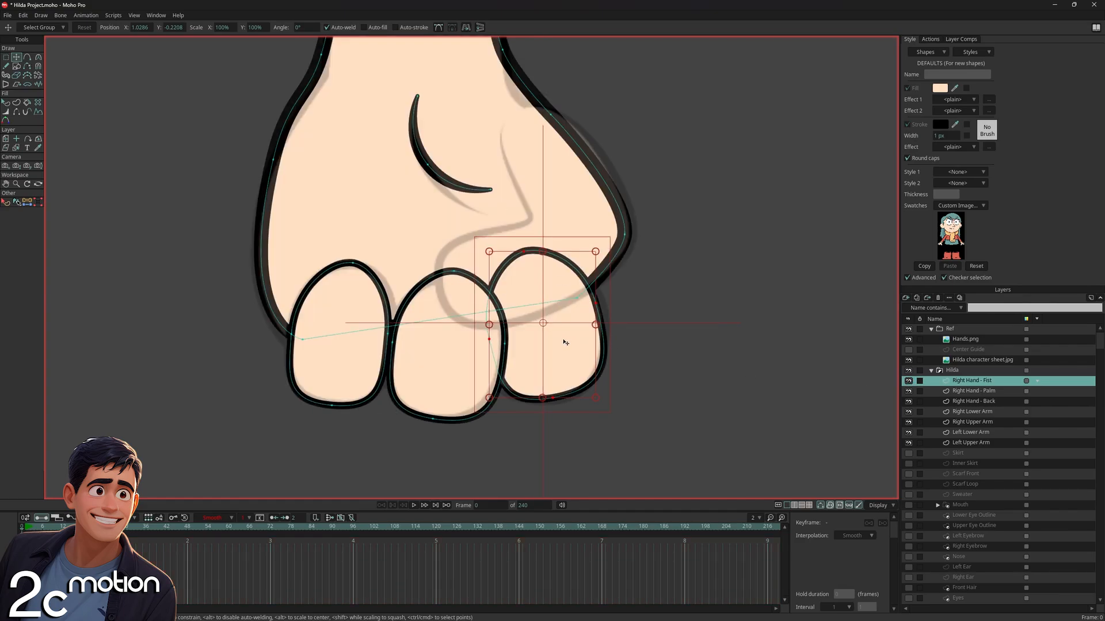
key("ctrl+c")
key("ctrl+v")
left_click_drag(576, 328, 597, 231)
left_click(707, 299)
scroll(589, 266, "up", 2)
left_click(348, 364)
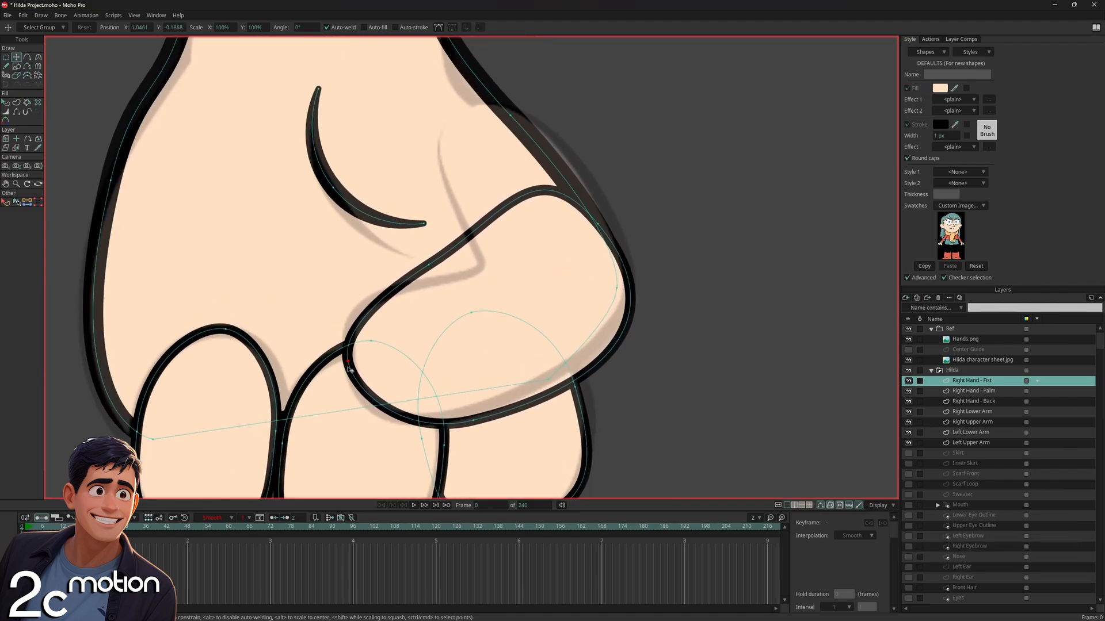
Add points to the thumb shape and adjust their positions and curvature to form the crease and outer edge
left_click(27, 57)
left_click_drag(466, 245, 504, 104)
left_click_drag(577, 161, 573, 176)
left_click(37, 60)
scroll(596, 184, "up", 2)
left_click_drag(588, 215, 597, 212)
left_click_drag(563, 174, 673, 182)
scroll(449, 164, "down", 2)
left_click_drag(448, 164, 485, 173)
Hide the stroke on the thumb's upper edge segments and adjust its upper corner point
left_click(16, 112)
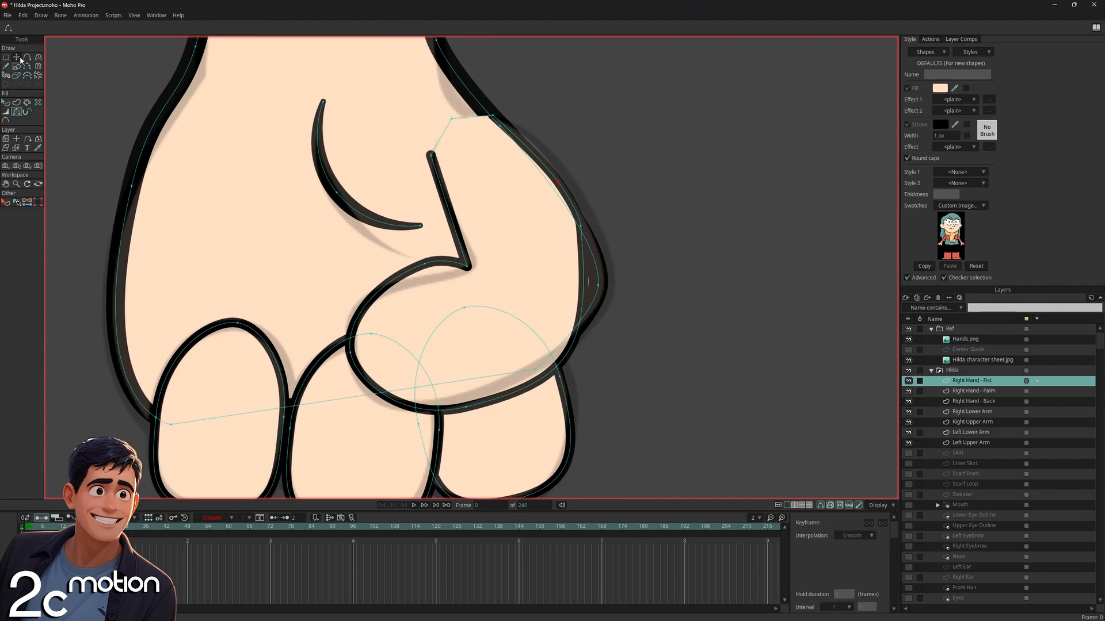
left_click(18, 58)
scroll(484, 123, "up", 1)
left_click(450, 121)
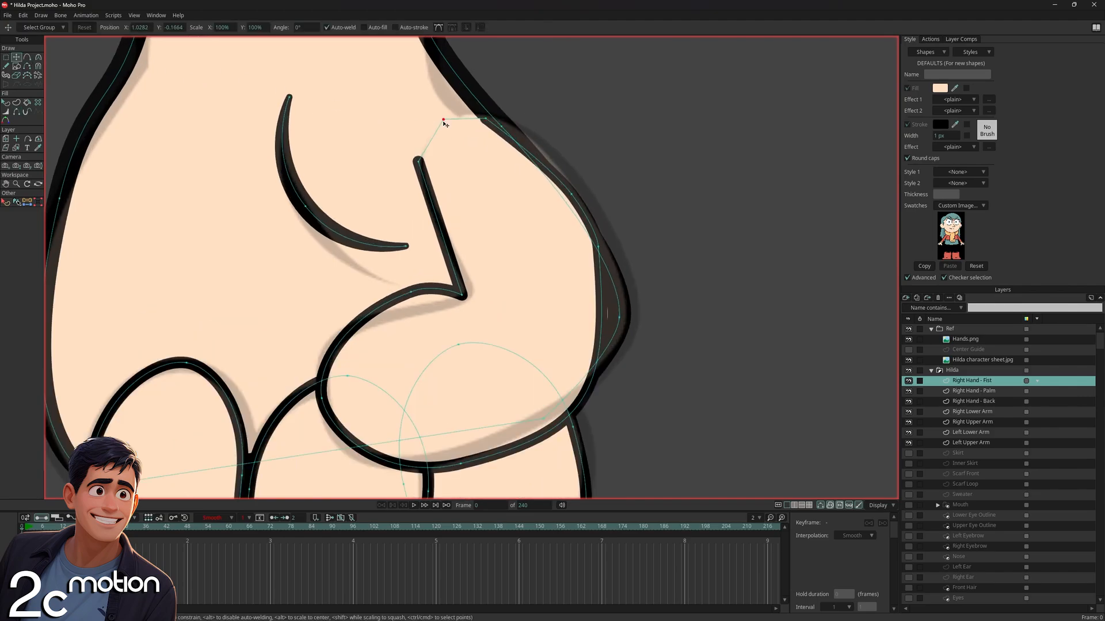
left_click_drag(444, 123, 444, 125)
Fine-tune the thumb's crease, tip and lower edge points against the reference and hide the Hands.png layer
scroll(517, 176, "down", 4)
scroll(486, 233, "up", 2)
left_click_drag(464, 227, 447, 245)
left_click_drag(397, 308, 392, 295)
left_click_drag(447, 243, 447, 247)
left_click_drag(393, 295, 395, 283)
left_click_drag(501, 353, 502, 341)
left_click(908, 339)
Round the thumb's outer edge and tip with point moves and curvature handles, and delete a surplus point
left_click_drag(604, 196, 618, 232)
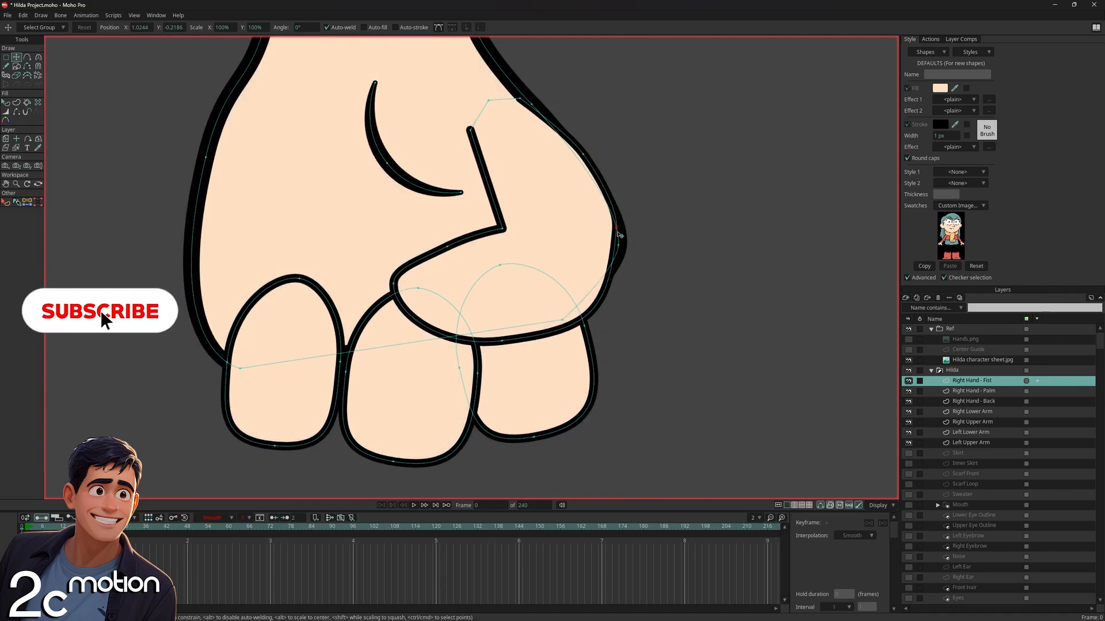
key("c")
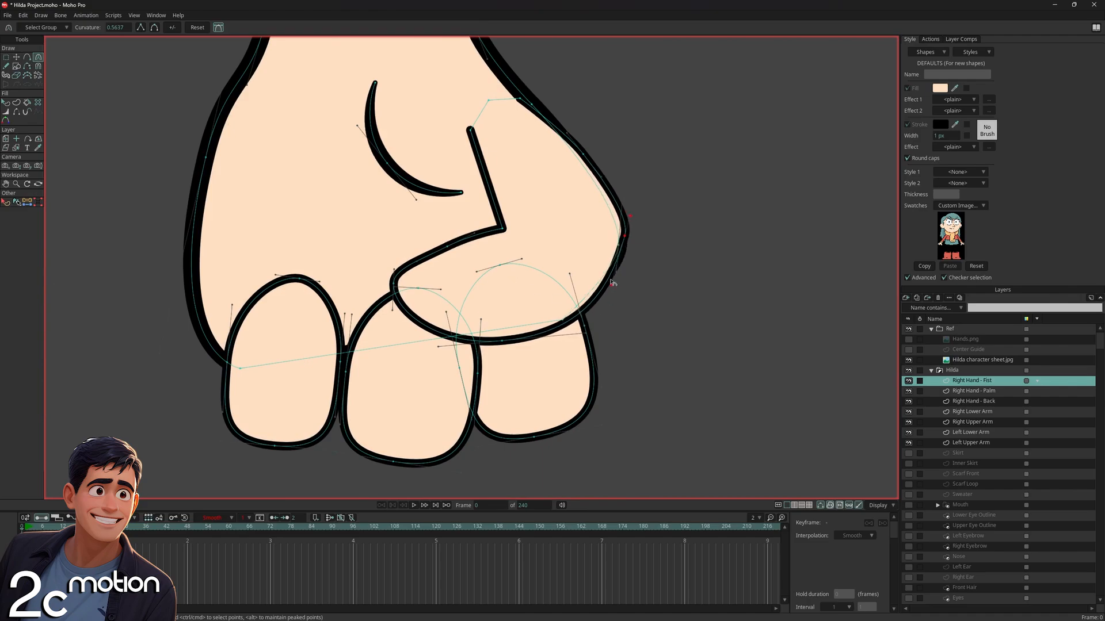
mouse_move(611, 280)
left_mouse_down()
mouse_move(636, 280)
mouse_move(616, 272)
left_mouse_up()
left_click_drag(394, 269, 398, 239)
scroll(475, 249, "down", 5)
left_click(16, 57)
scroll(440, 225, "up", 3)
left_click(490, 252)
key("Delete")
scroll(529, 258, "up", 1)
scroll(528, 257, "up", 2)
left_click(38, 58)
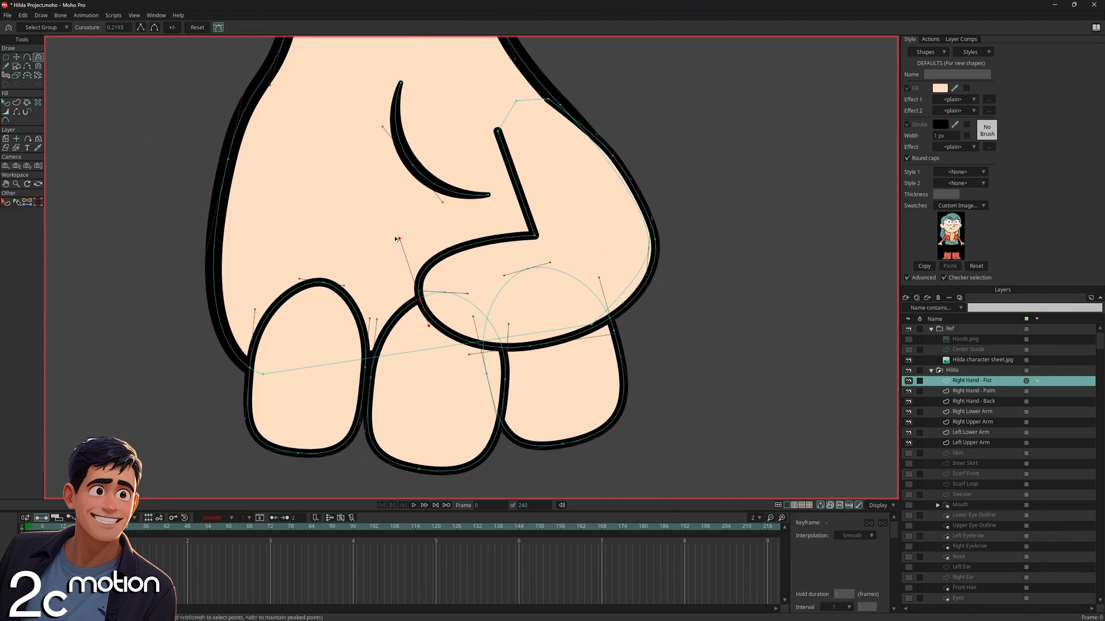
scroll(582, 233, "down", 1)
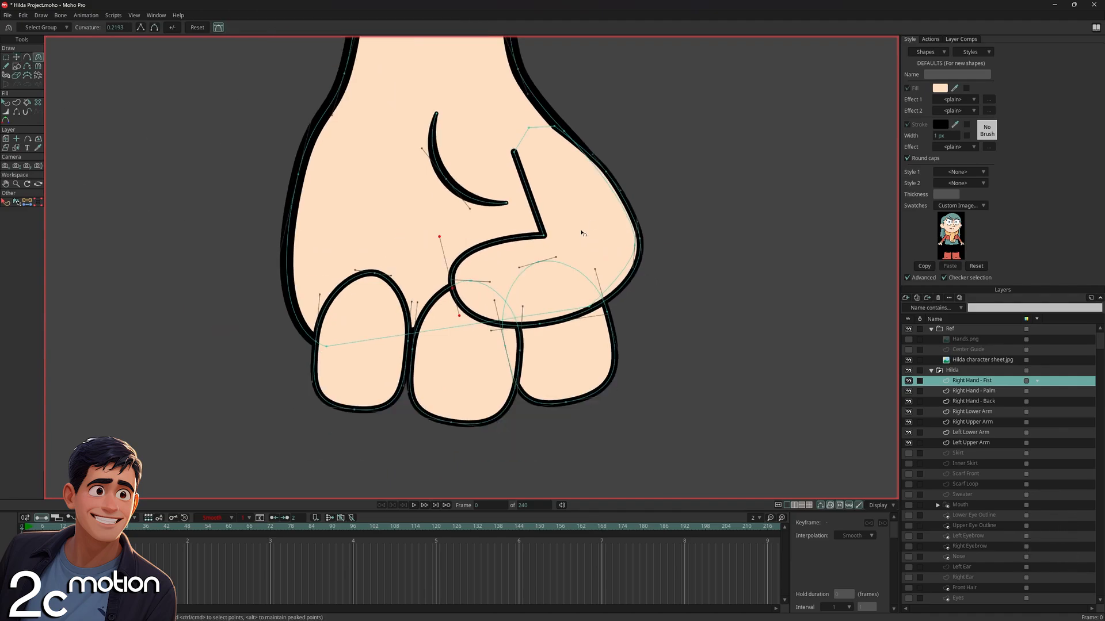
Reposition the hidden points at the top of the thumb and taper the line width at the crease's upper end
left_click(17, 57)
scroll(543, 136, "up", 3)
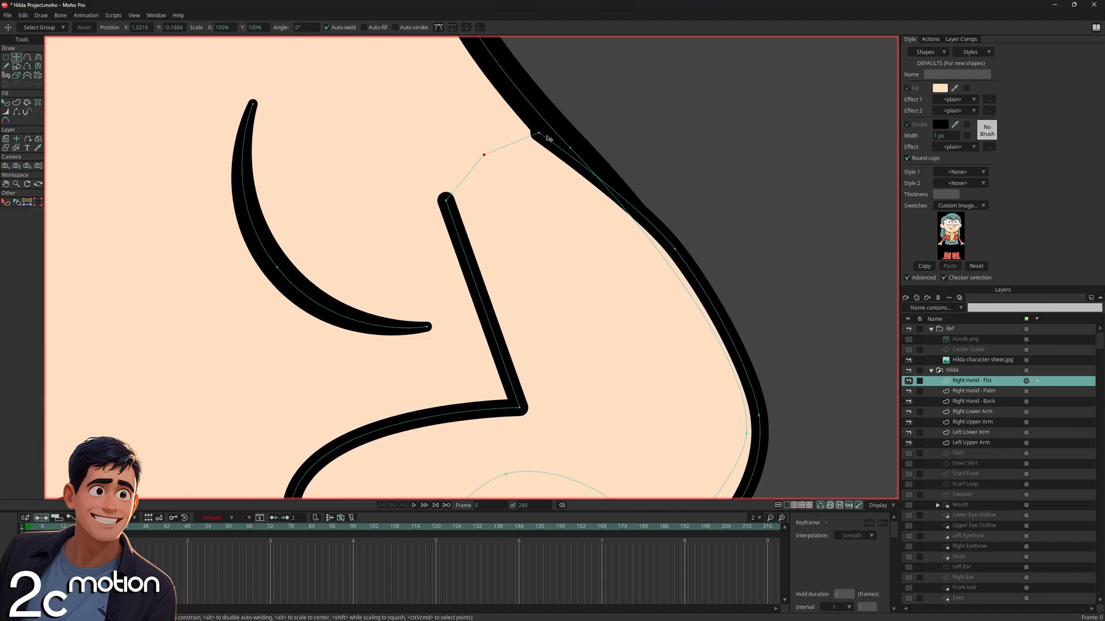
left_click(5, 111)
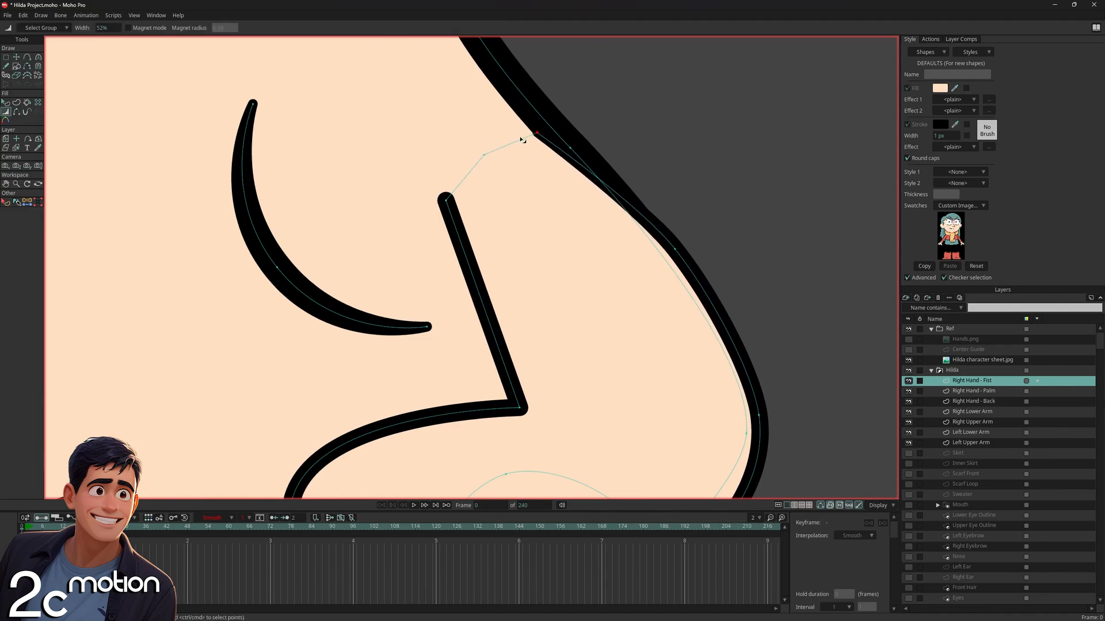
left_click_drag(510, 147, 433, 202)
scroll(437, 207, "down", 4)
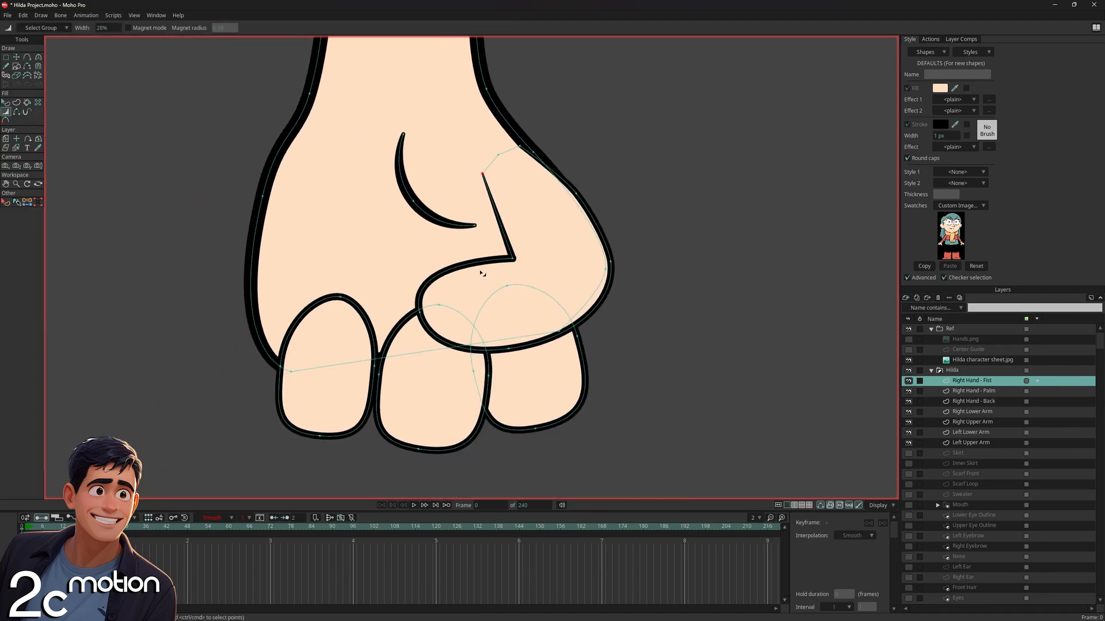
Adjust the line width at the bottoms of the three fingers and on the palm's outer edge
scroll(409, 172, "down", 5)
scroll(377, 230, "up", 6)
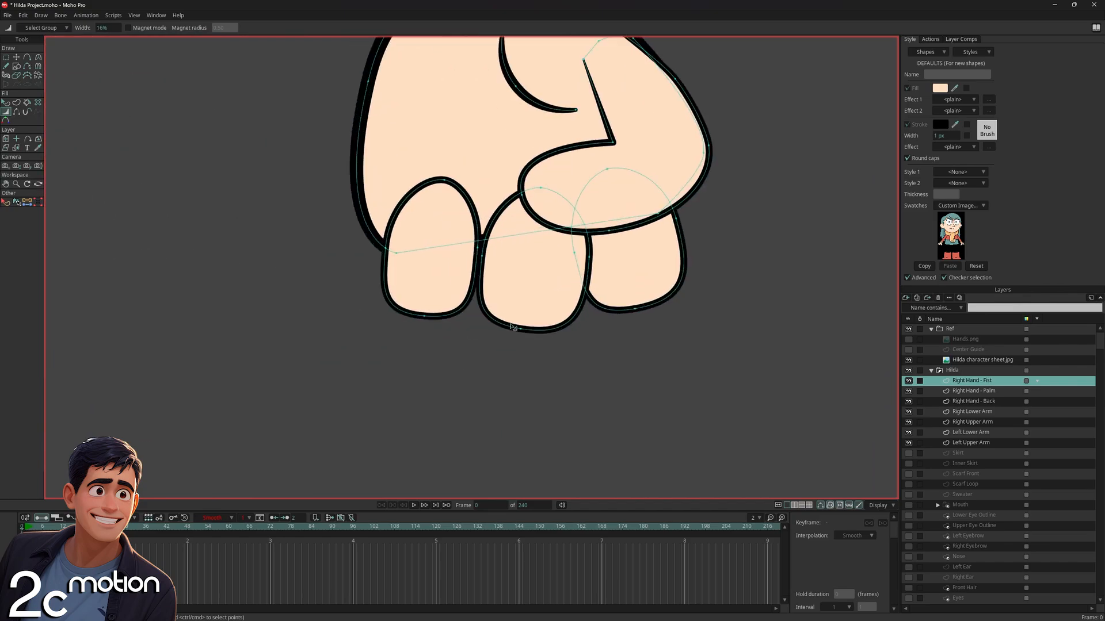
left_click_drag(516, 332, 531, 333)
left_click_drag(622, 317, 634, 317)
left_click_drag(439, 324, 448, 325)
scroll(402, 250, "down", 3)
left_click_drag(341, 142, 590, 261)
scroll(348, 182, "down", 2)
scroll(391, 331, "down", 2)
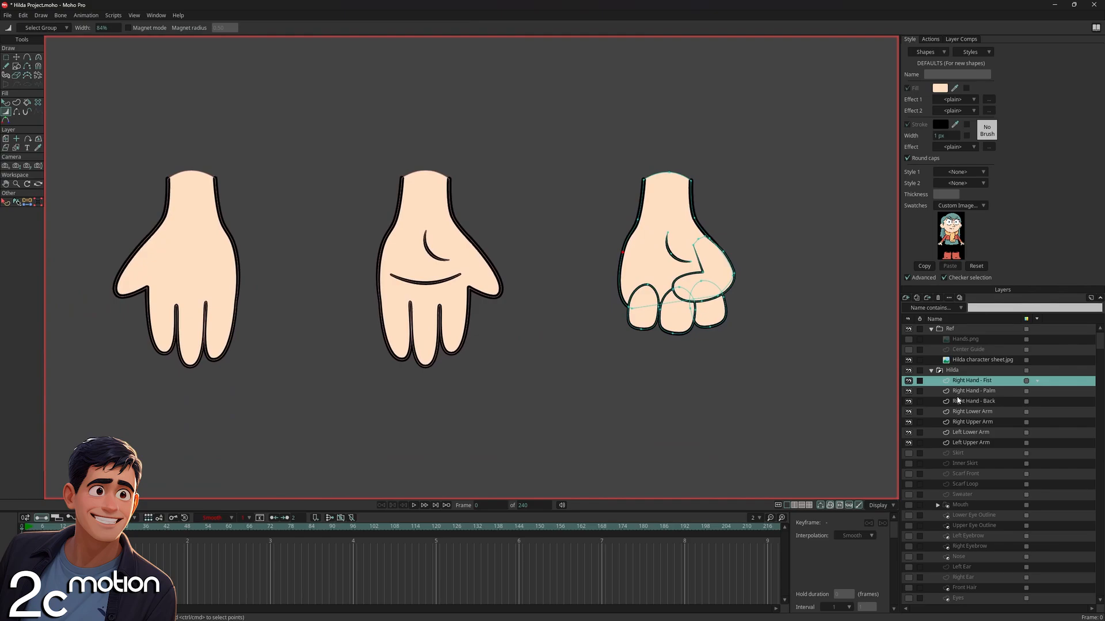
Group the Right Hand - Fist, Right Hand - Palm and Right Hand - Back layers together
left_click(978, 401, "shift")
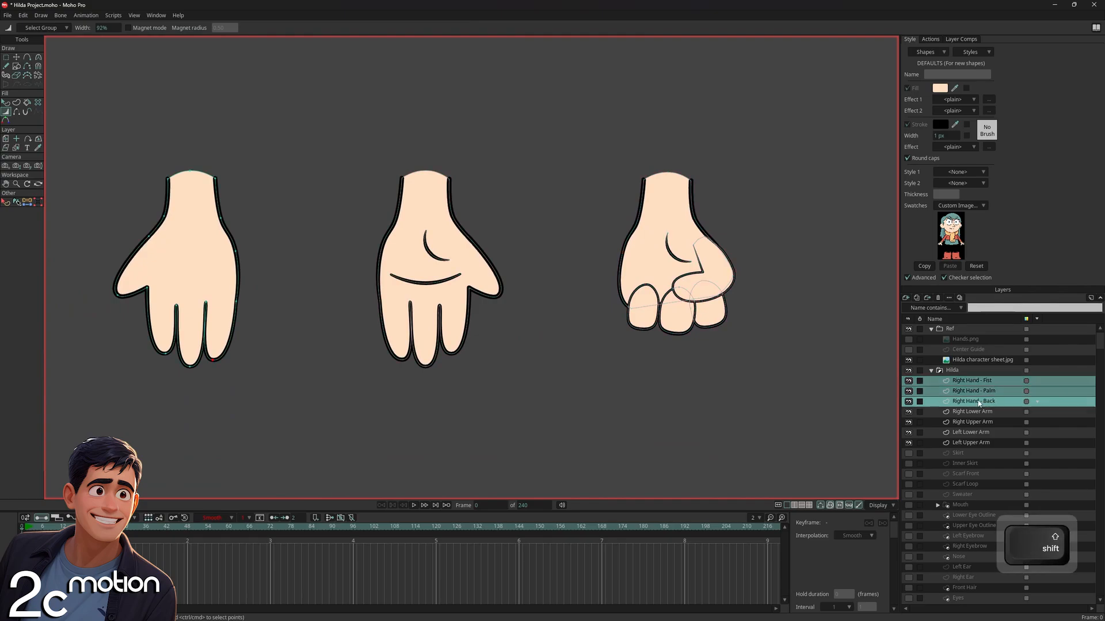
left_click(907, 299)
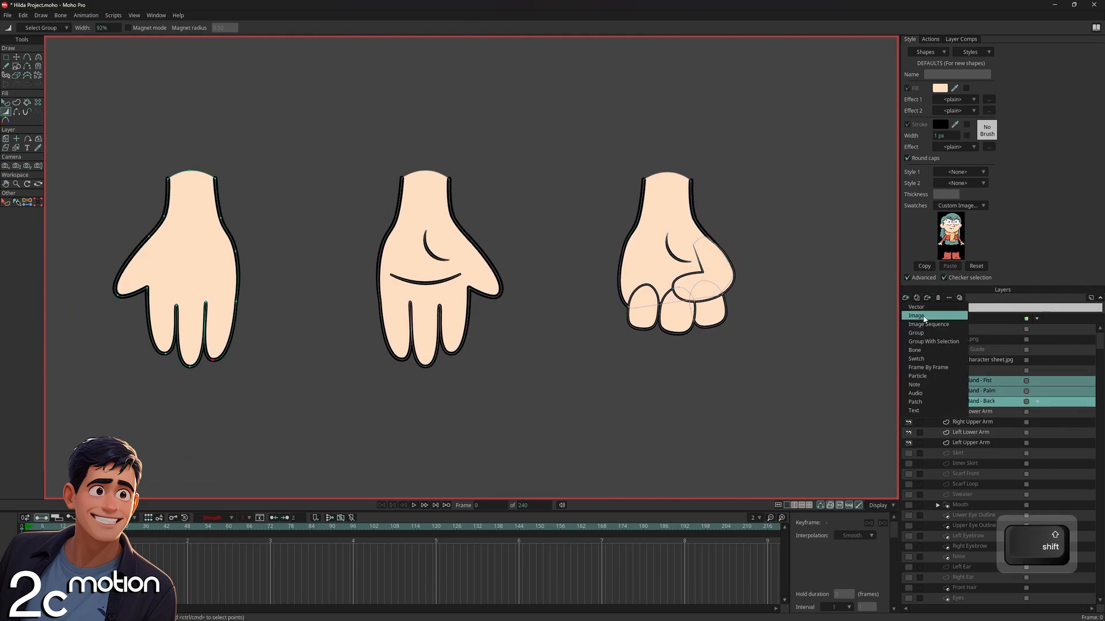
left_click(938, 342)
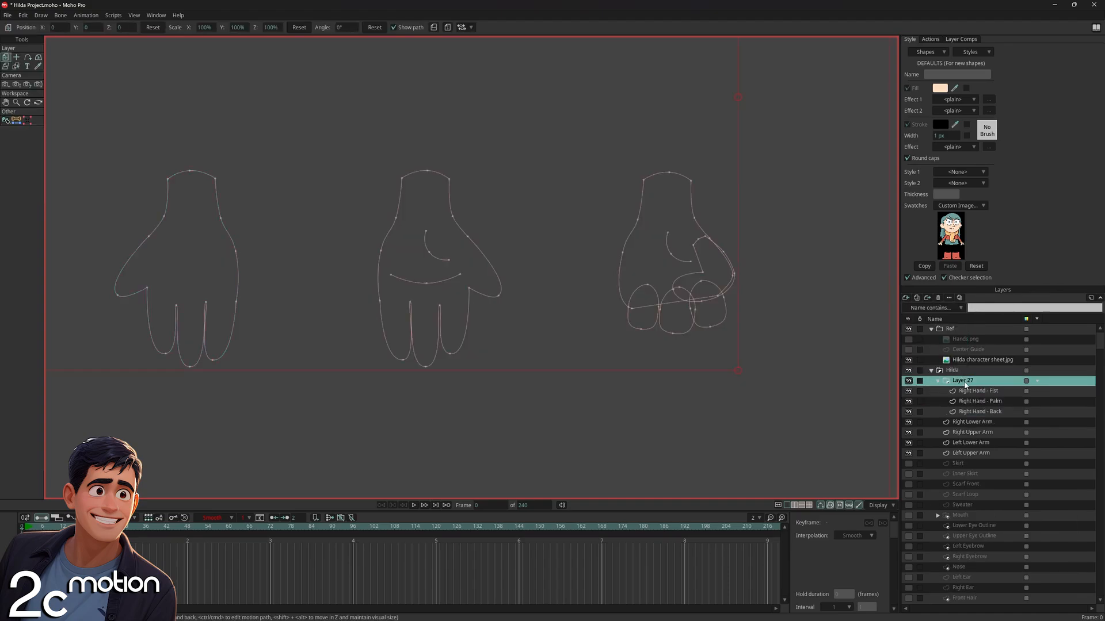
Set the new hand group's group mask to "No masking in this group" in its layer settings
right_click(962, 386)
left_click(981, 388)
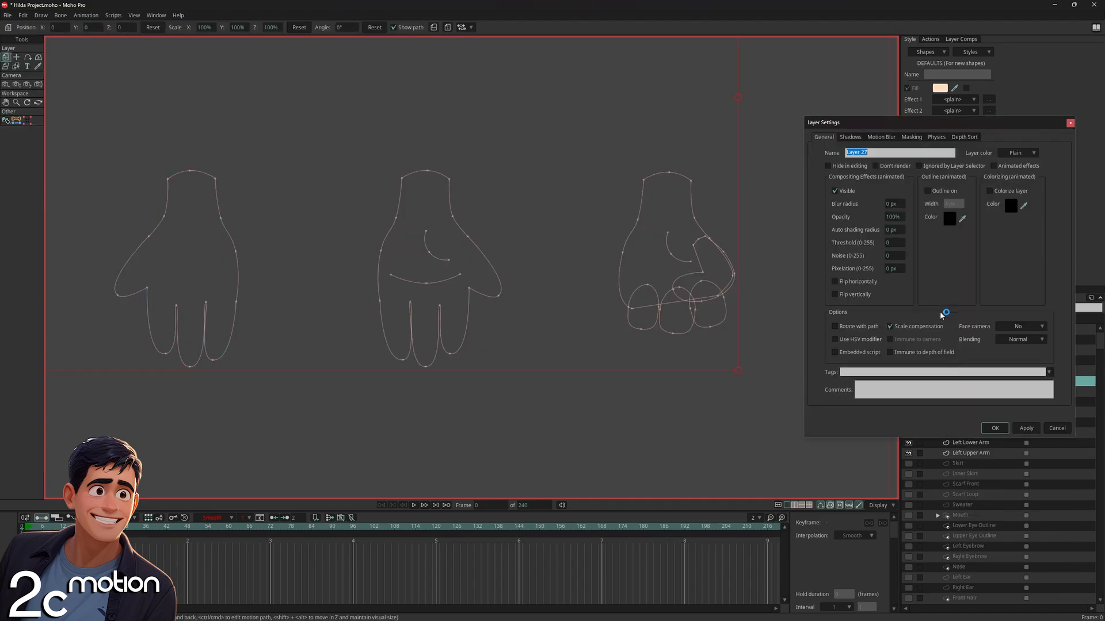
left_click(911, 138)
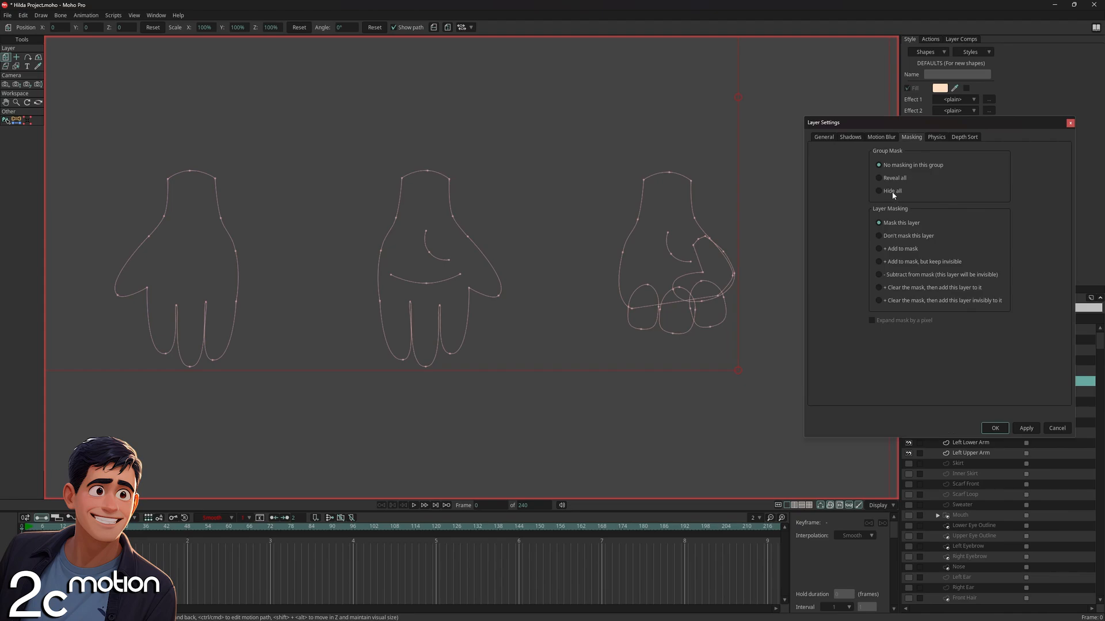
left_click(995, 428)
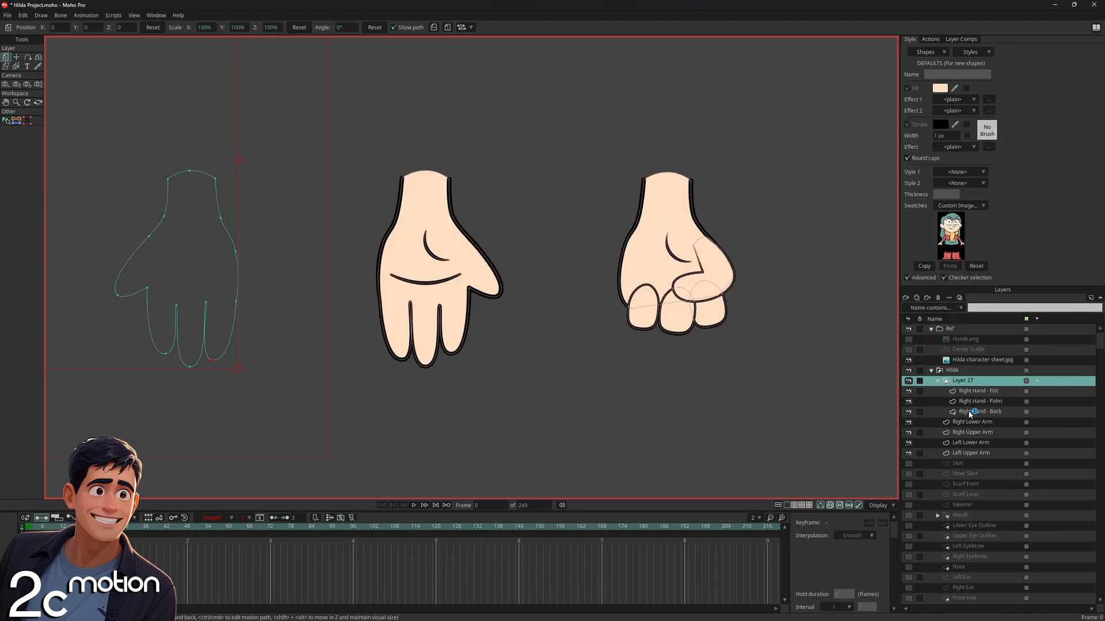
Set the layer masking of Right Hand - Back to "Don't mask this layer"
left_click(971, 412)
left_click(941, 382)
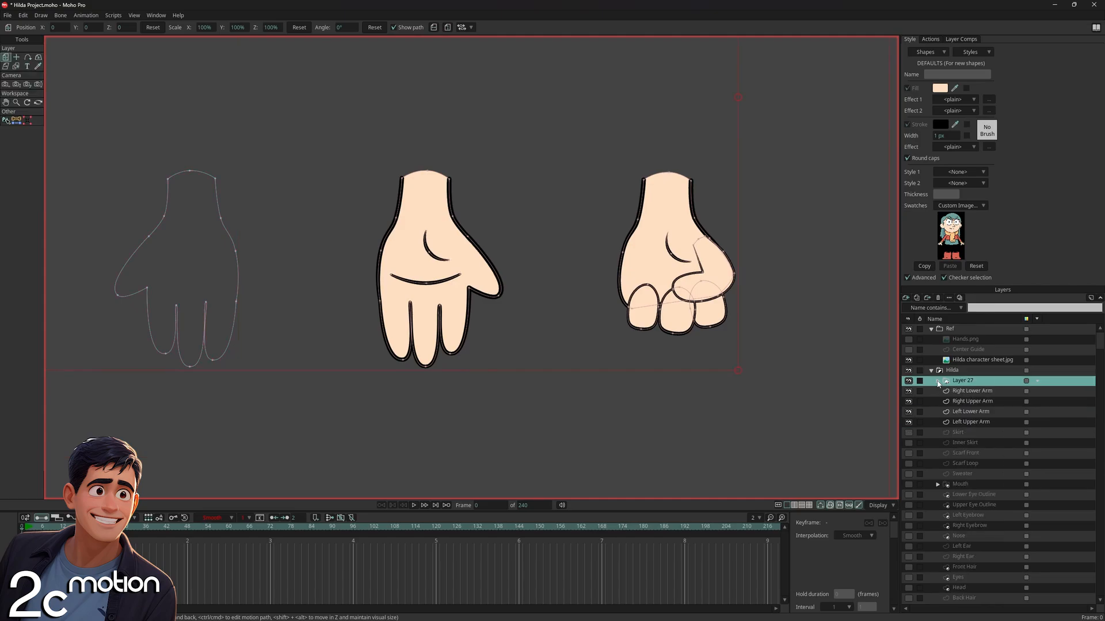
double_click(971, 412)
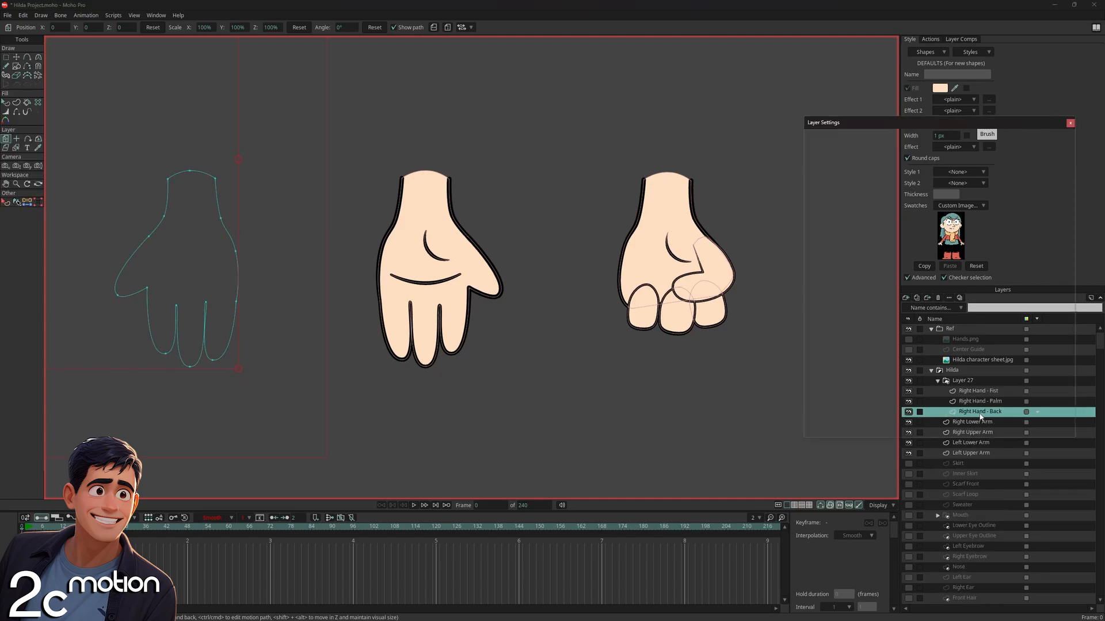
left_click(879, 178)
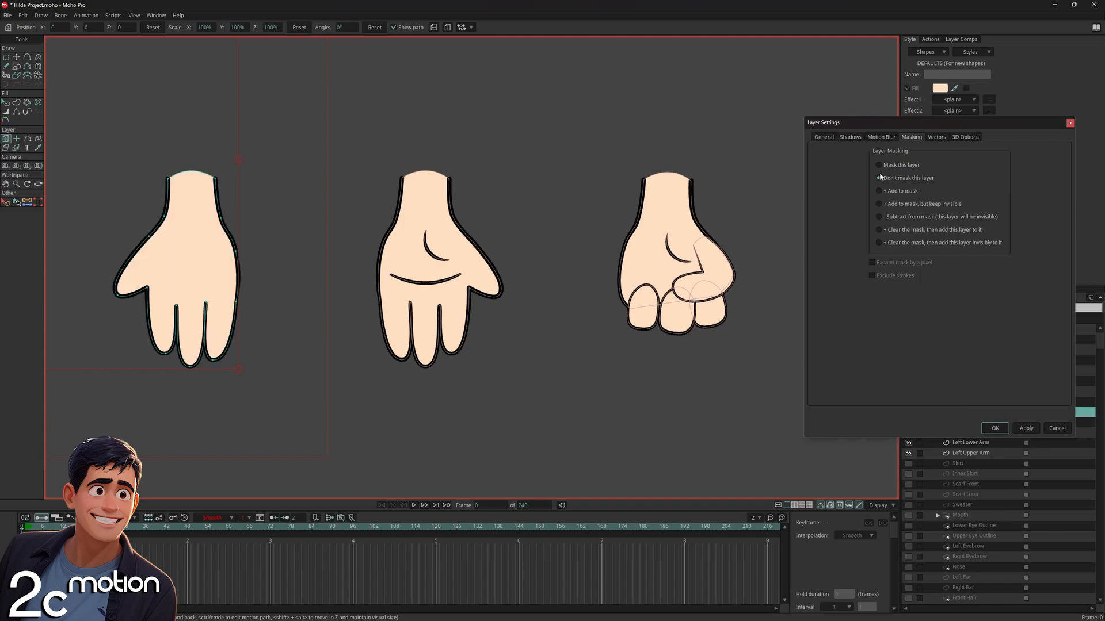
left_click(995, 428)
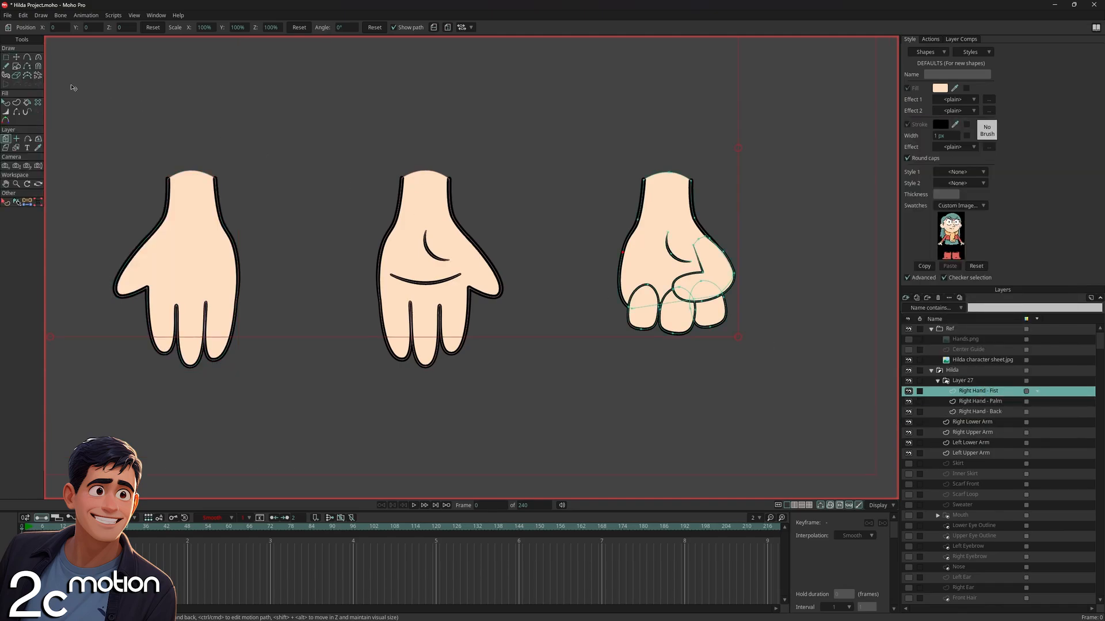
Move all points of the Right Hand - Fist drawing over the back-of-hand drawing, aligning the wrists
left_click(16, 57)
left_click_drag(532, 221, 614, 241)
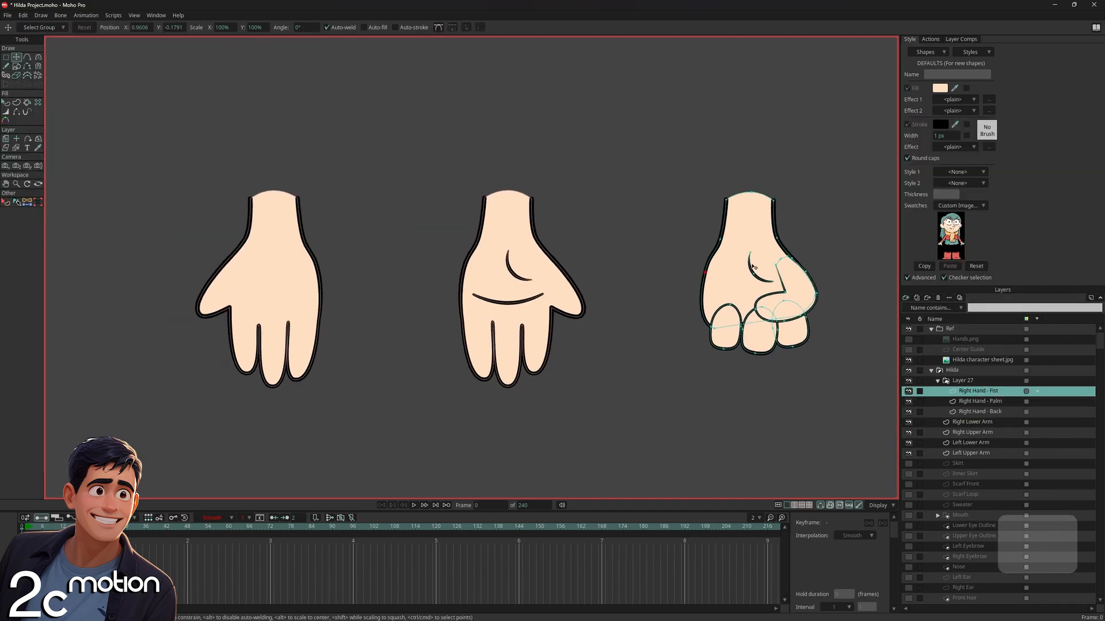
key("ctrl+a")
left_click_drag(810, 249, 639, 318)
scroll(639, 318, "up", 3)
left_click_drag(562, 323, 500, 323)
Move all points of the Right Hand - Palm drawing onto the overlapping fist and back hands
left_click(993, 403)
scroll(471, 282, "down", 3)
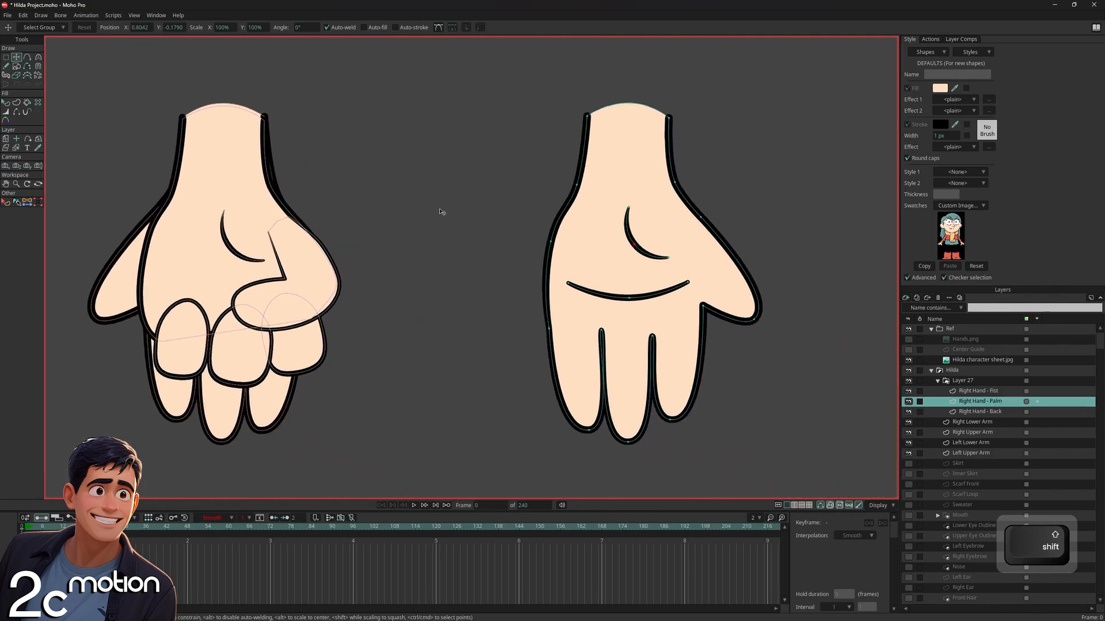
left_click_drag(596, 288, 323, 263)
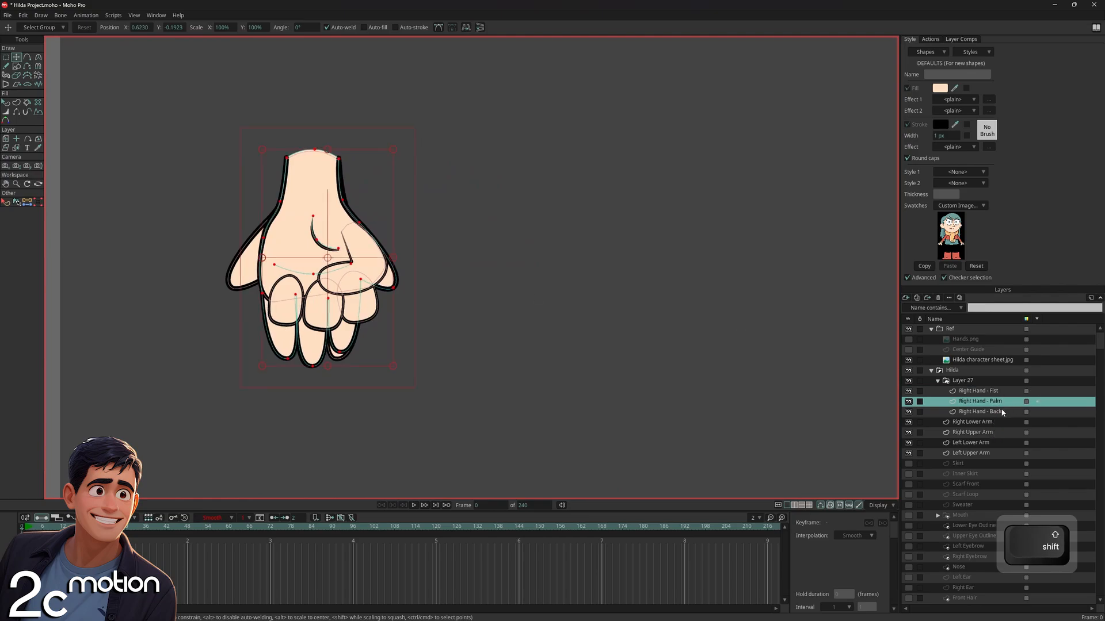
Rename the group containing the three hand drawings as Right Hand
left_click(979, 383)
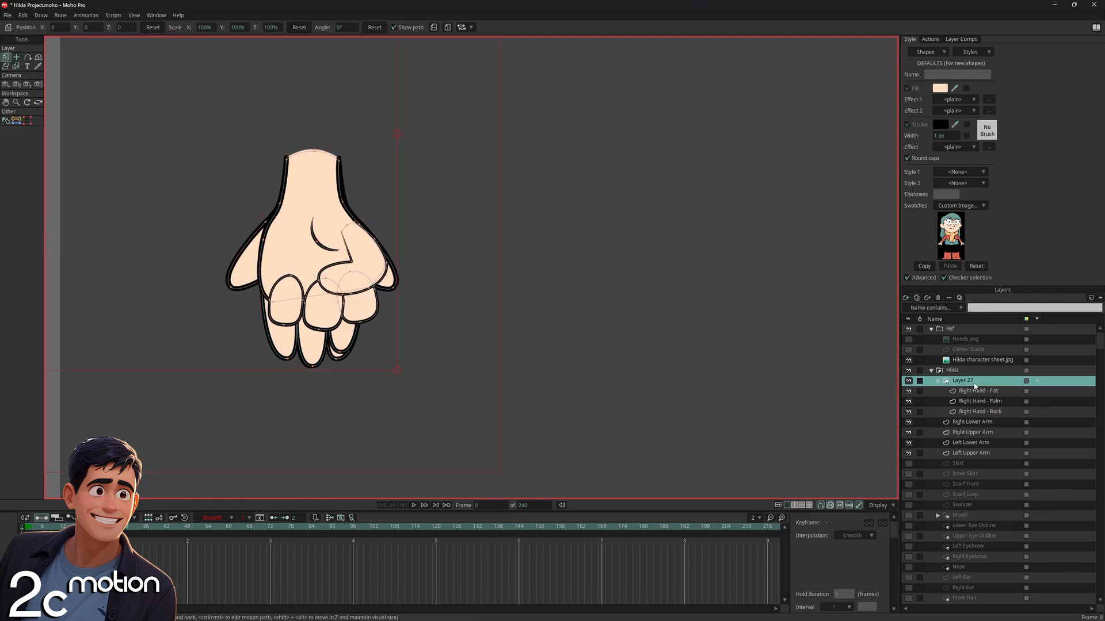
double_click(972, 381)
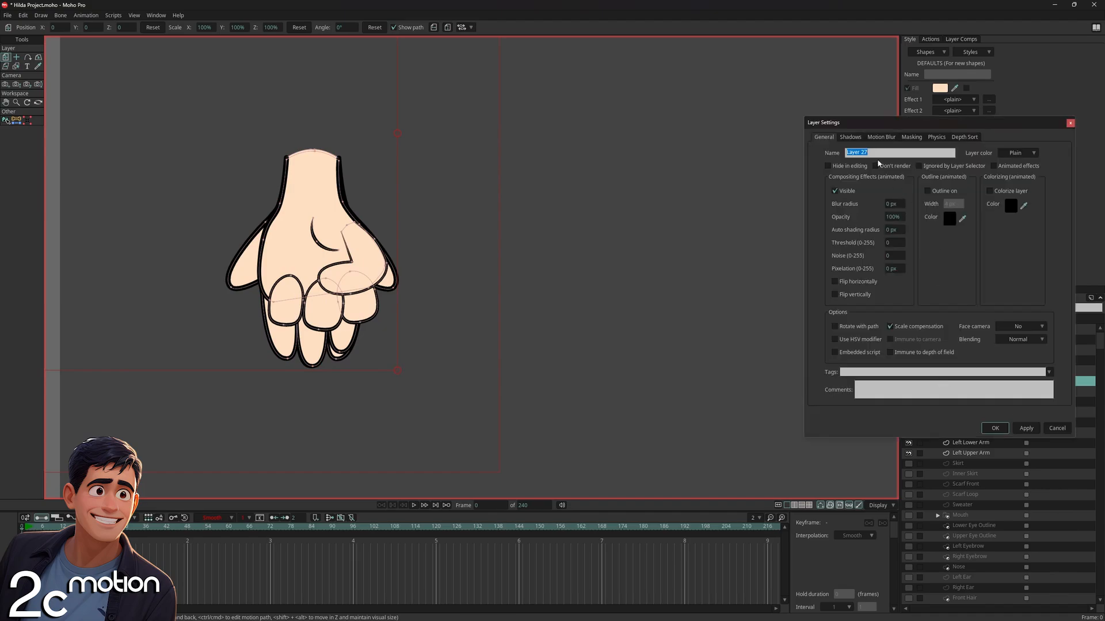
type("Rig")
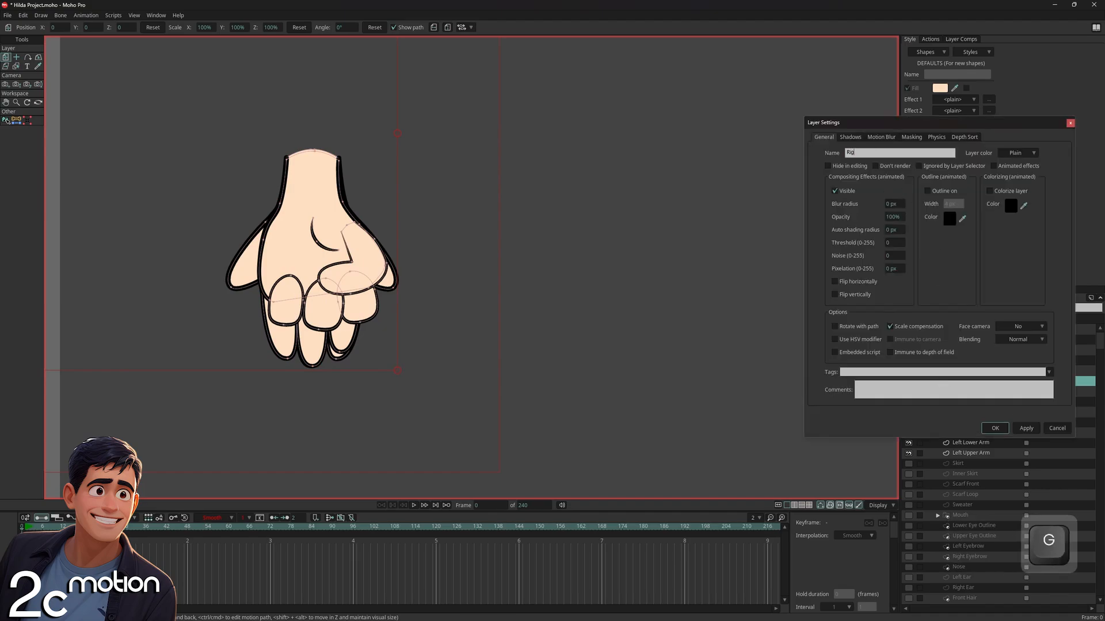
type("ht Hand")
key("Return")
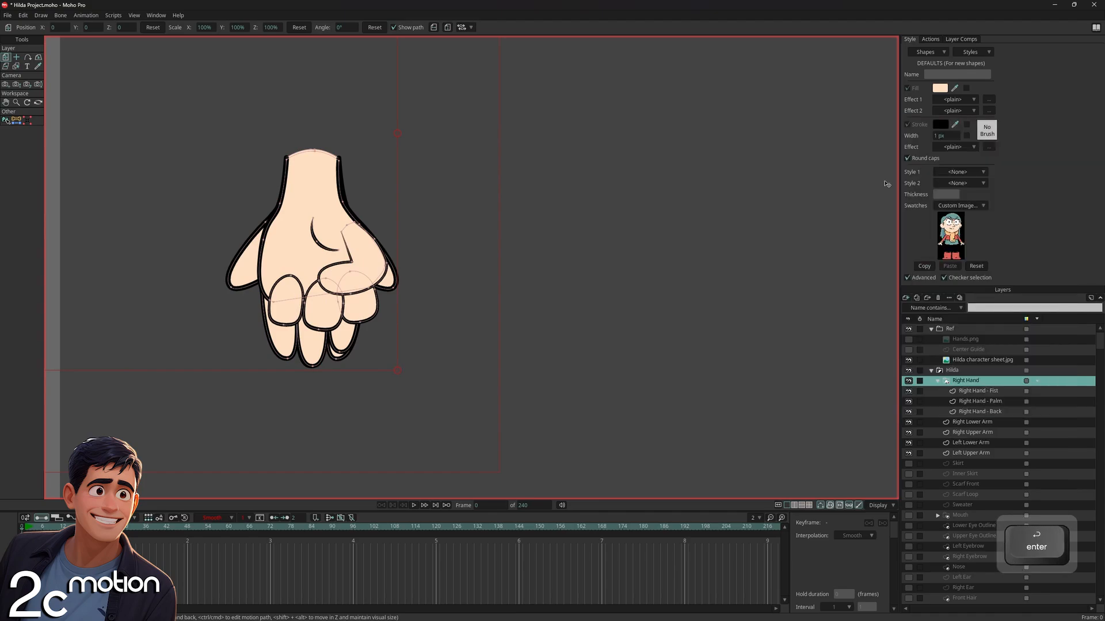
Convert the Right Hand group to a switch layer
right_click(971, 384)
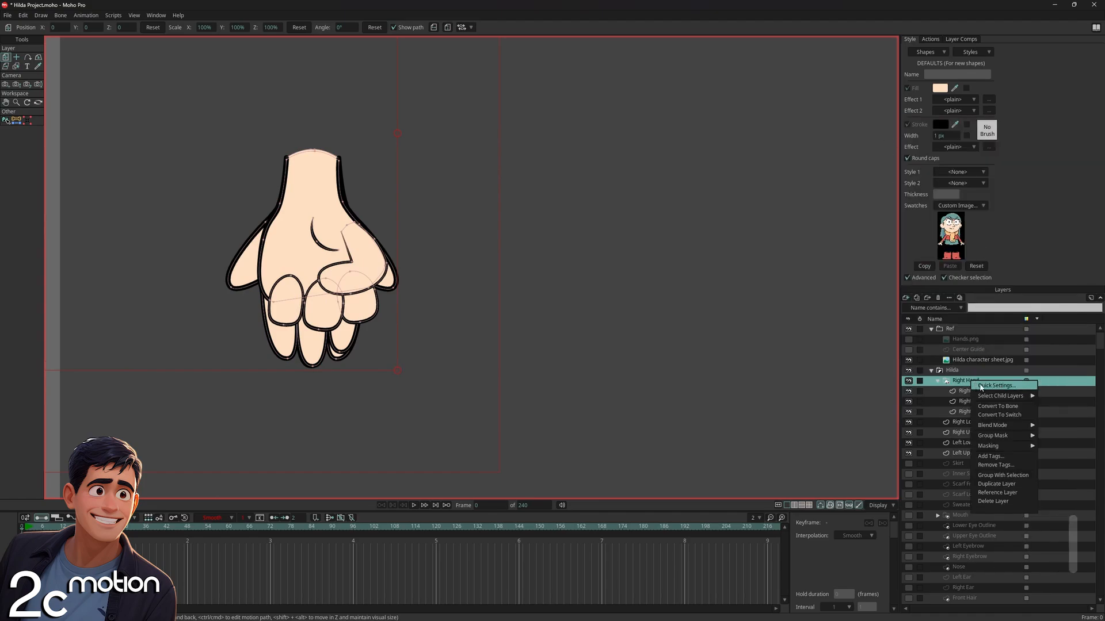
left_click(1028, 415)
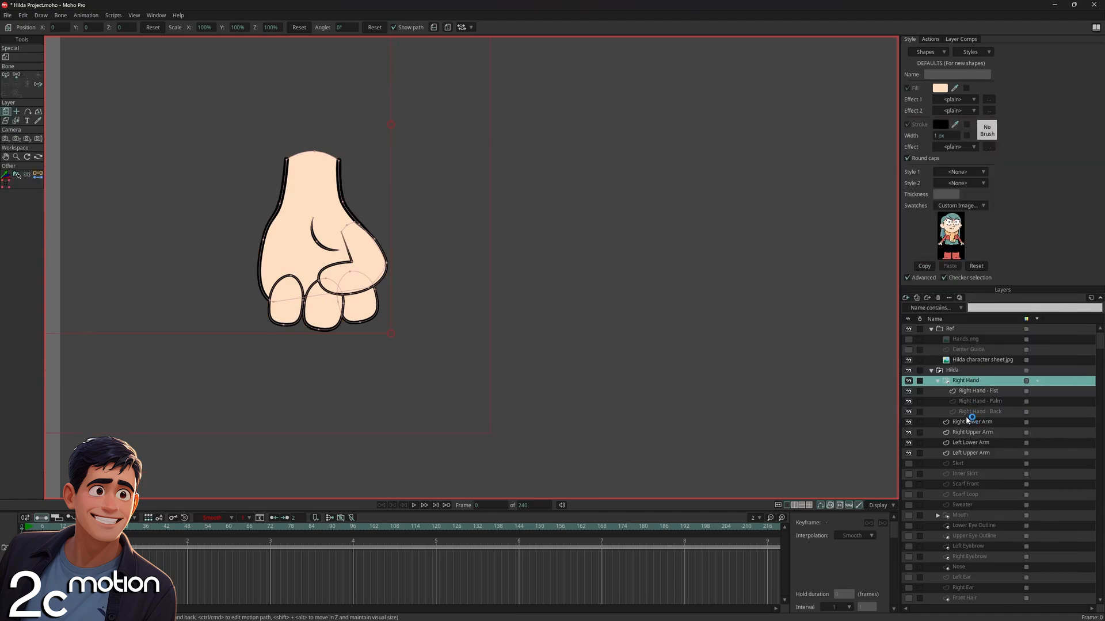
left_click_drag(490, 275, 535, 279)
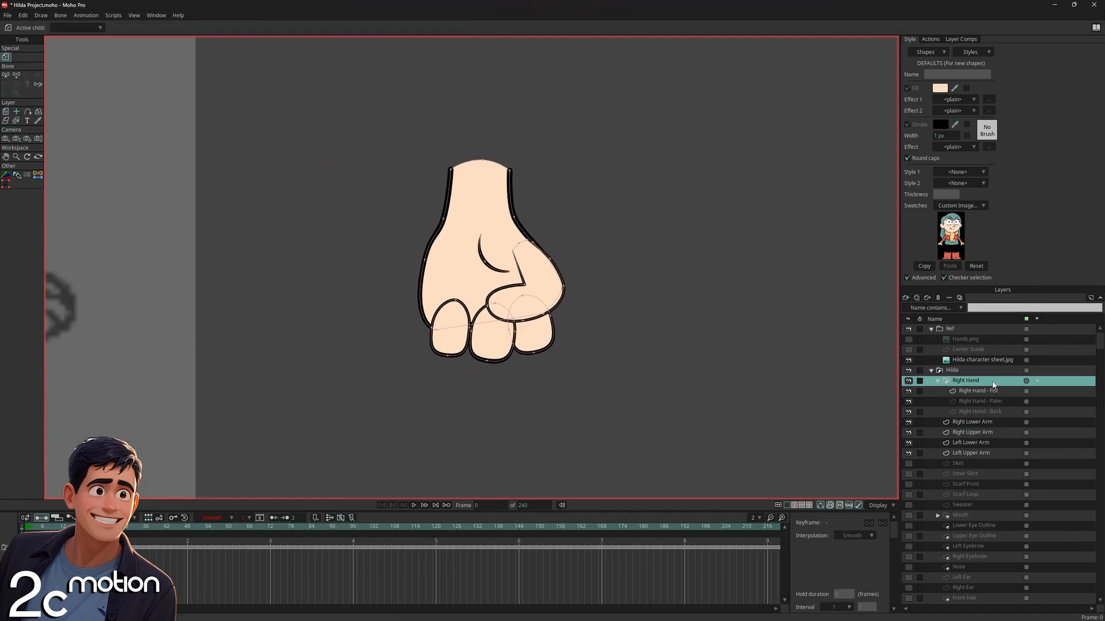
Use the Switch Selection window to make Right Hand - Back the active child, and close the window
left_click(156, 15)
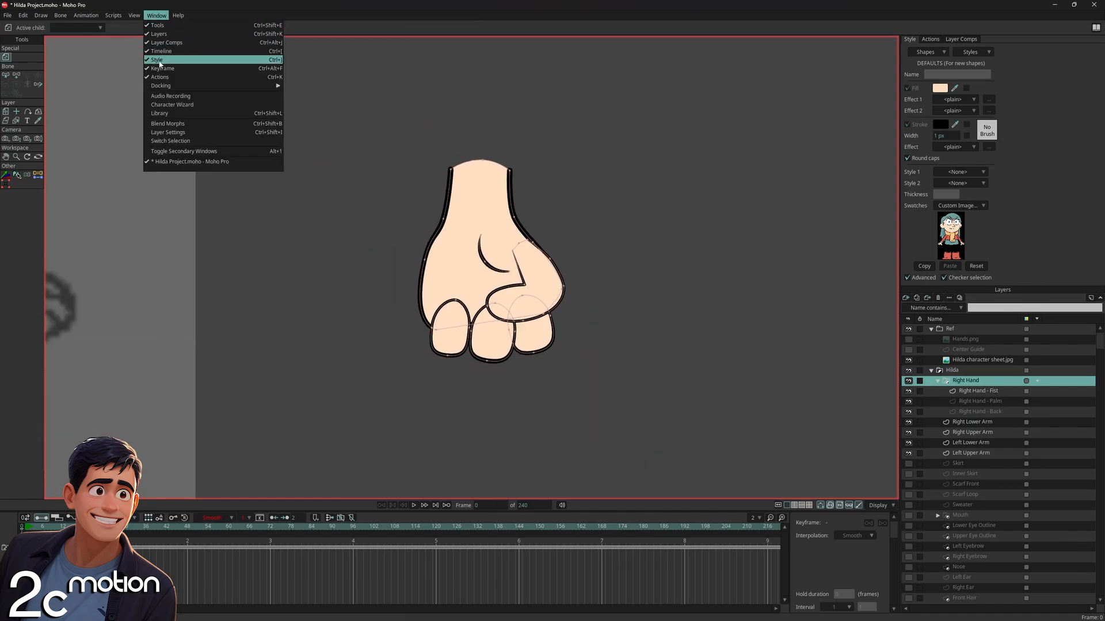
mouse_move(168, 90)
left_click(170, 141)
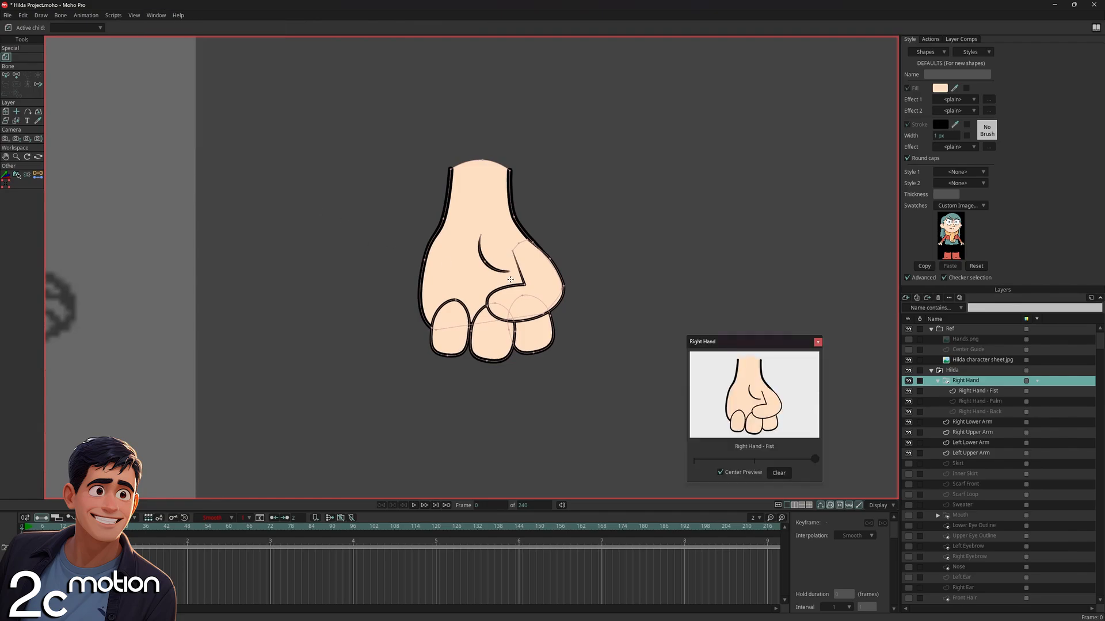
left_click_drag(817, 459, 705, 454)
left_click(817, 343)
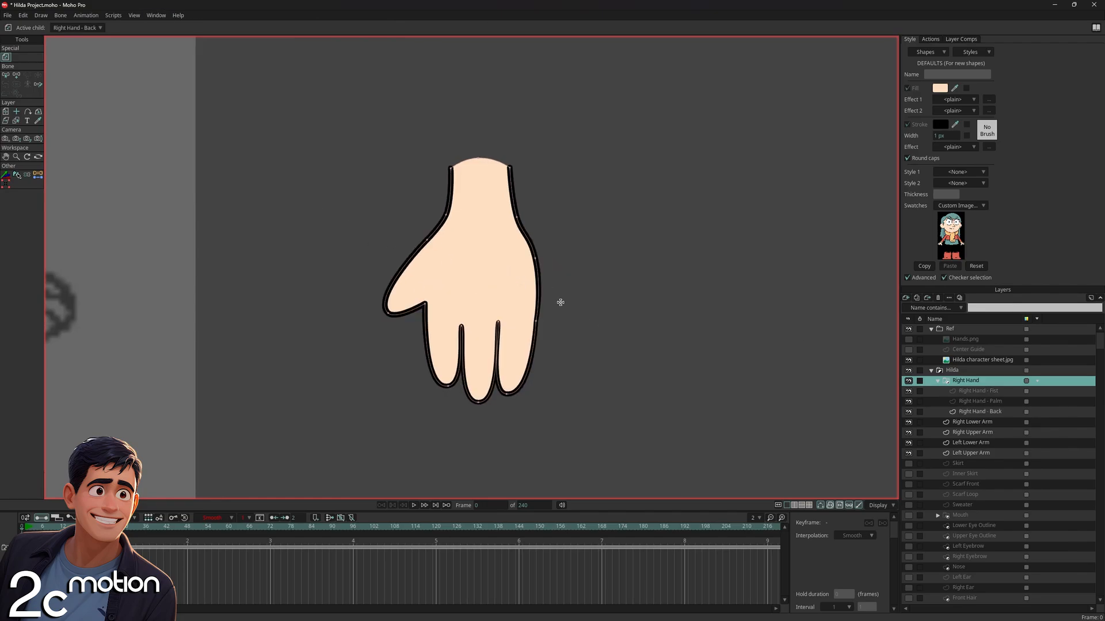
Set the Right Hand layer's origin at the centre of the wrist
scroll(559, 306, "down", 1)
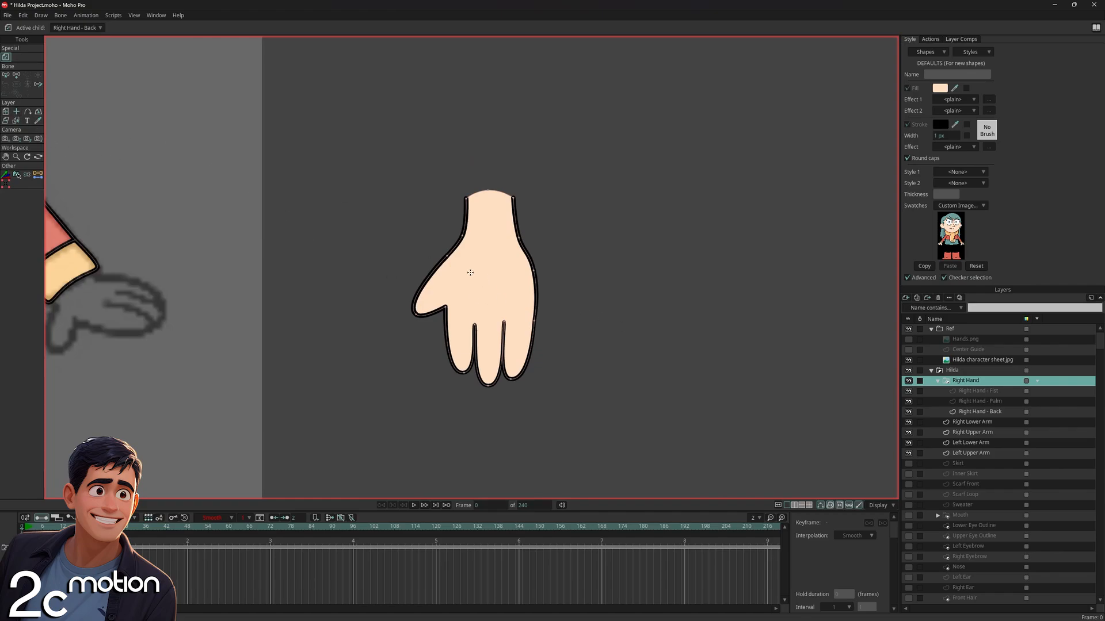
left_click(3, 113)
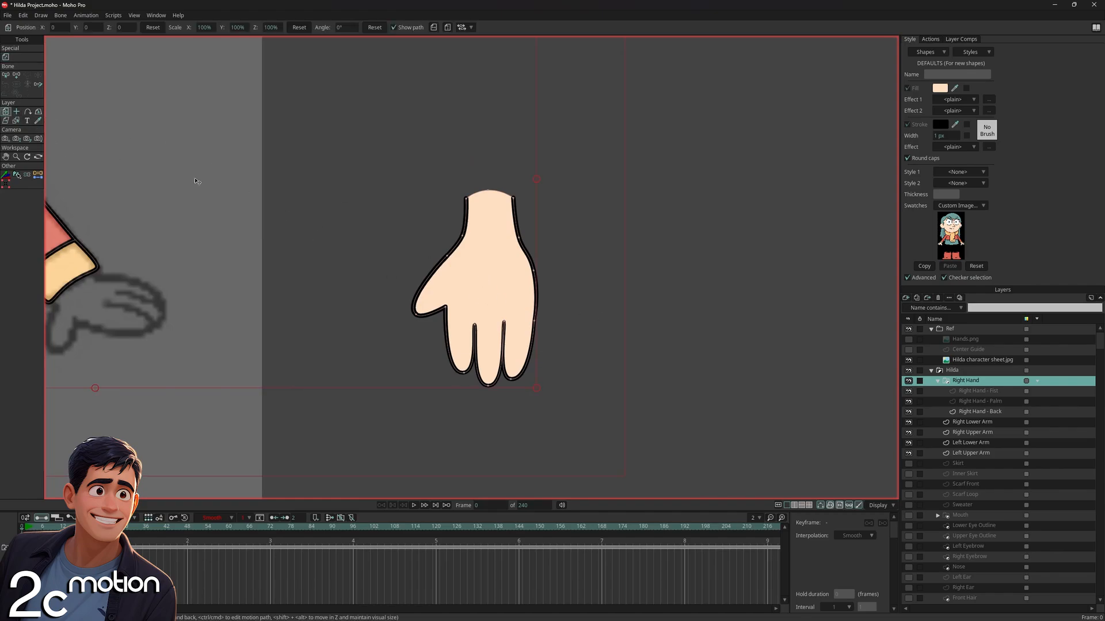
left_click(16, 114)
left_click_drag(488, 207, 486, 205)
Move the Right Hand layer to the right arm's cuff and rotate it to 41° in line with the forearm
left_click(6, 112)
scroll(513, 263, "down", 1)
scroll(632, 225, "down", 1)
left_click_drag(512, 264, 317, 214)
scroll(409, 296, "up", 3)
scroll(317, 215, "up", 3)
left_click_drag(371, 253, 370, 249)
scroll(434, 259, "down", 1)
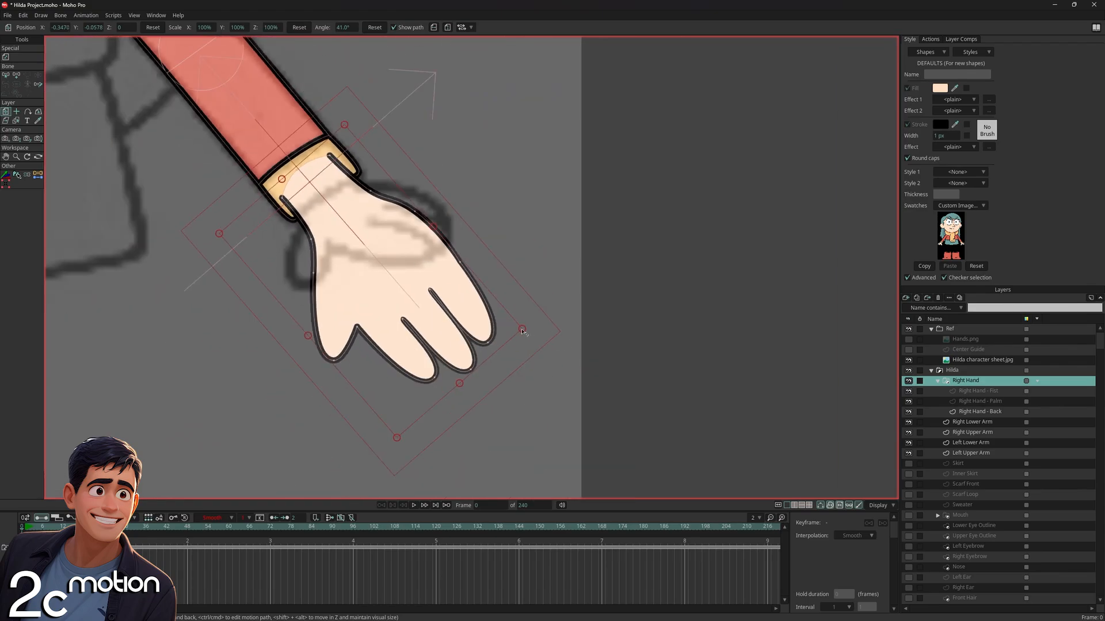
Scale the Right Hand layer to 76% and reposition its wrist inside the cuff
left_click_drag(522, 332, 464, 284)
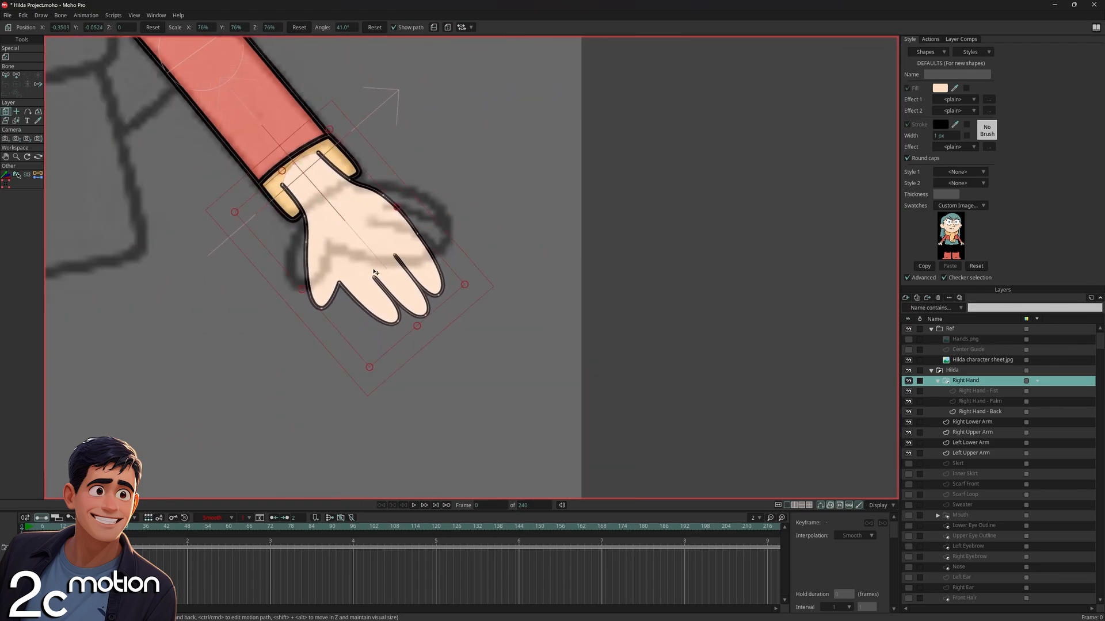
left_click_drag(376, 272, 395, 273)
left_click_drag(401, 273, 398, 252)
left_click_drag(398, 251, 399, 251)
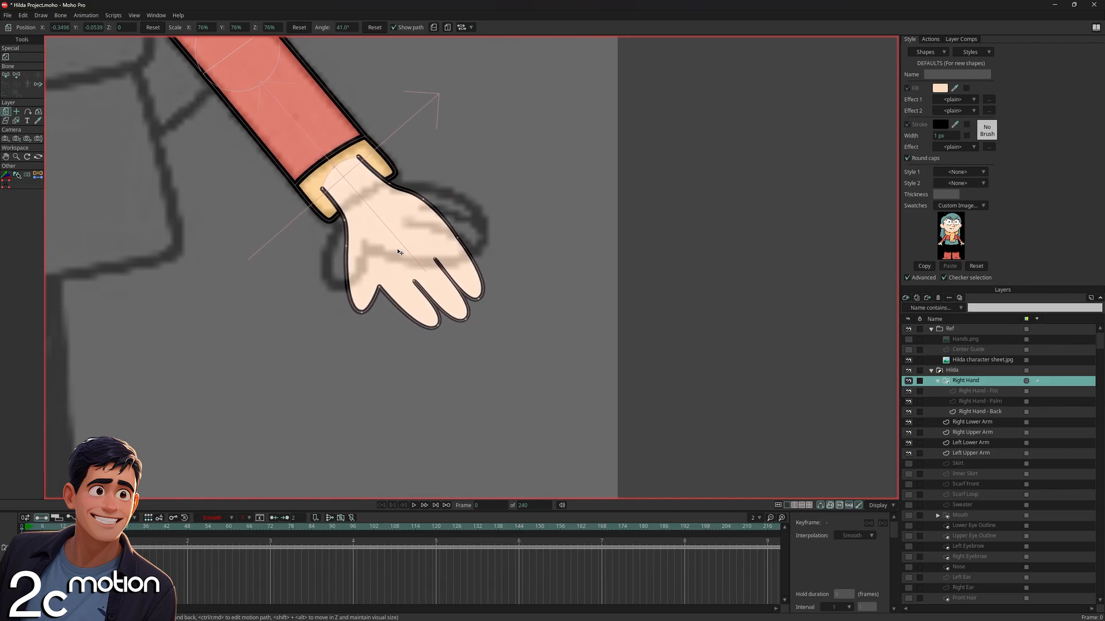
Adjust the Right Hand layer's scale to 78% and place the layer directly below Right Lower Arm
scroll(400, 252, "down", 9)
scroll(413, 249, "up", 8)
left_click_drag(466, 296, 437, 293)
scroll(403, 275, "down", 4)
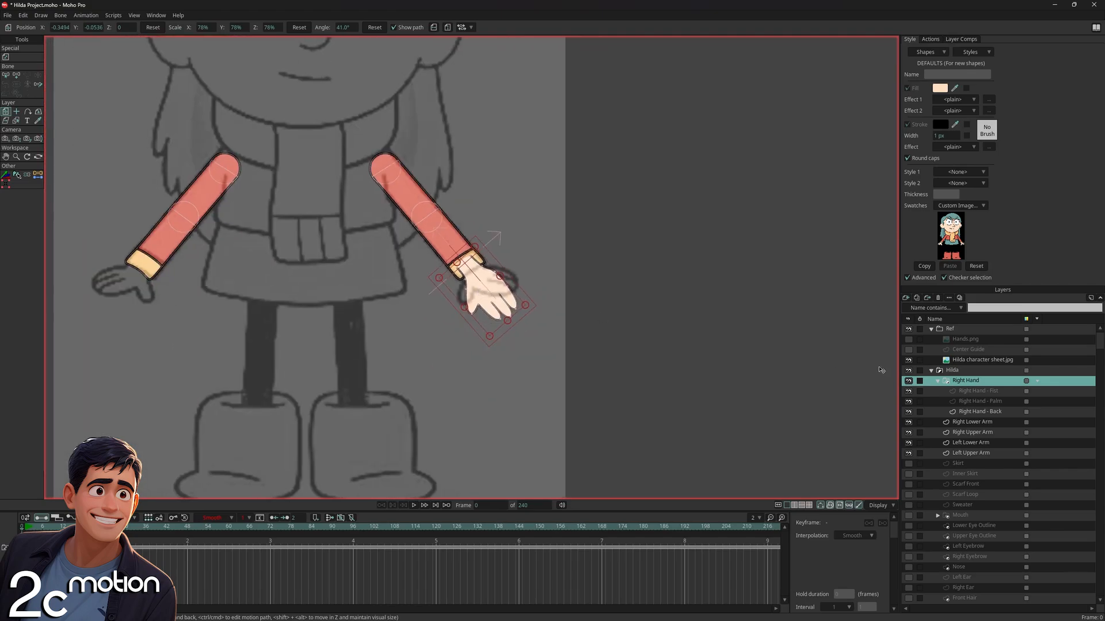
left_click(938, 381)
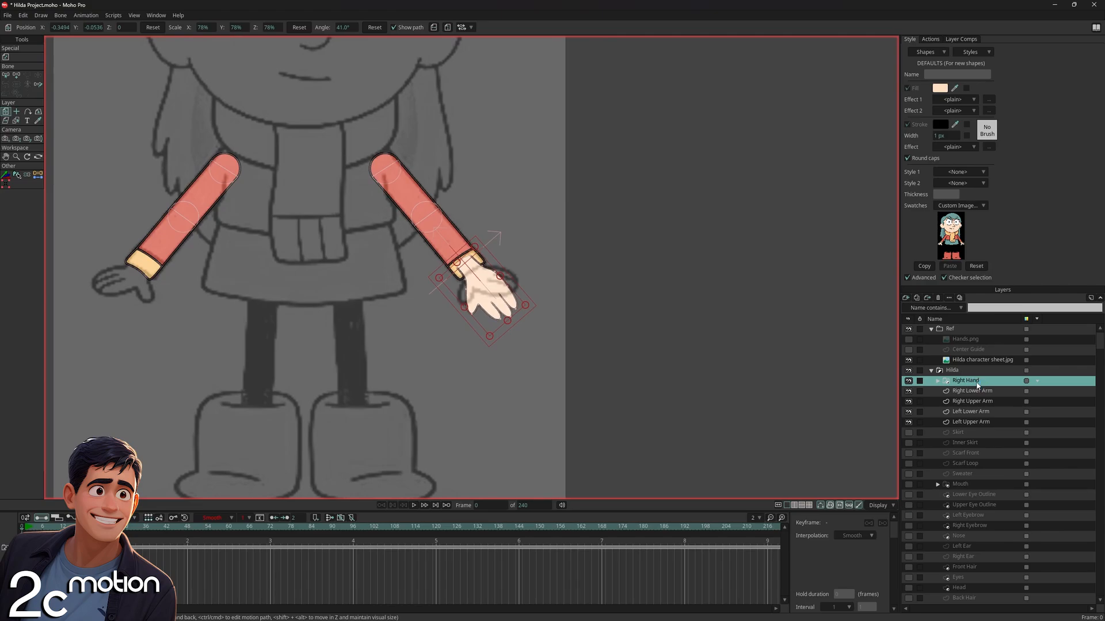
left_click_drag(976, 385, 987, 400)
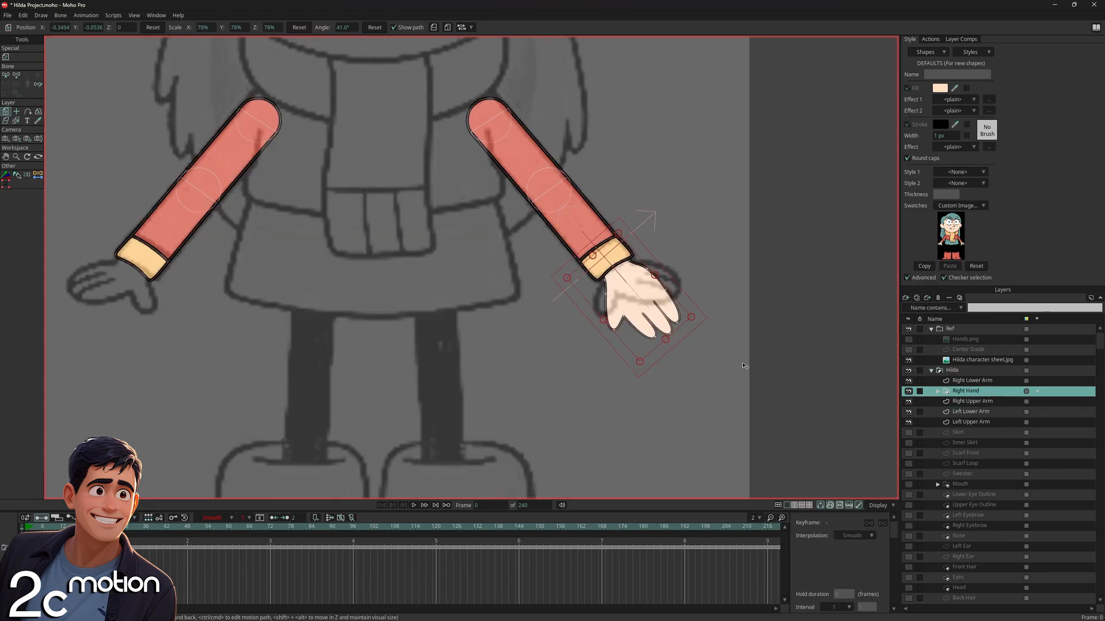
Duplicate the Right Hand layer, name the copy Left Hand, and copy the word "Left" from its name
left_click(918, 298)
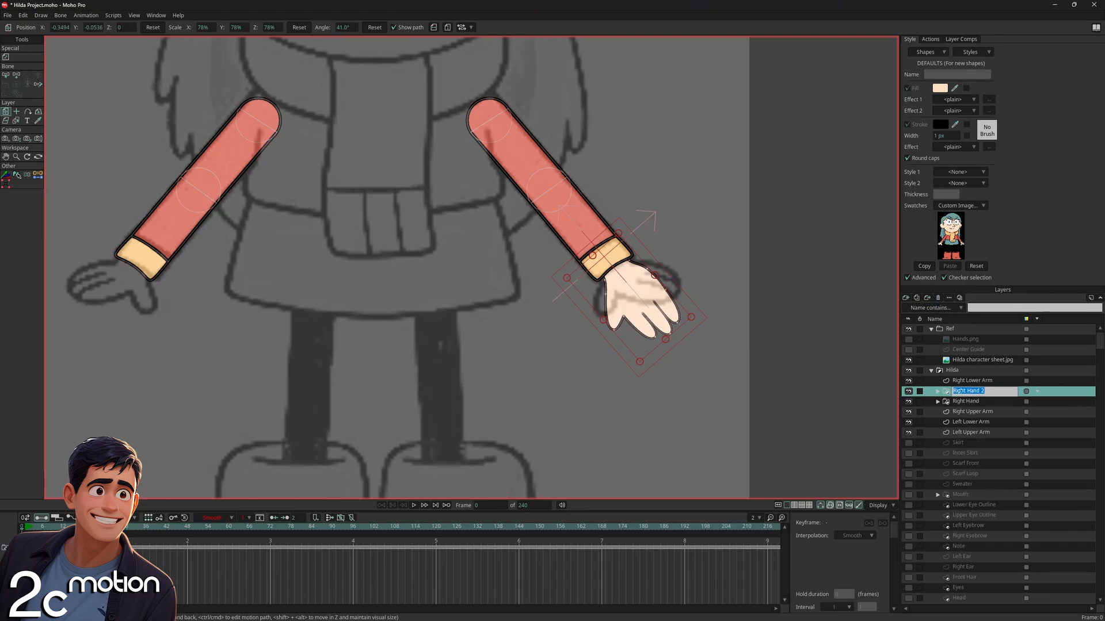
type("Left")
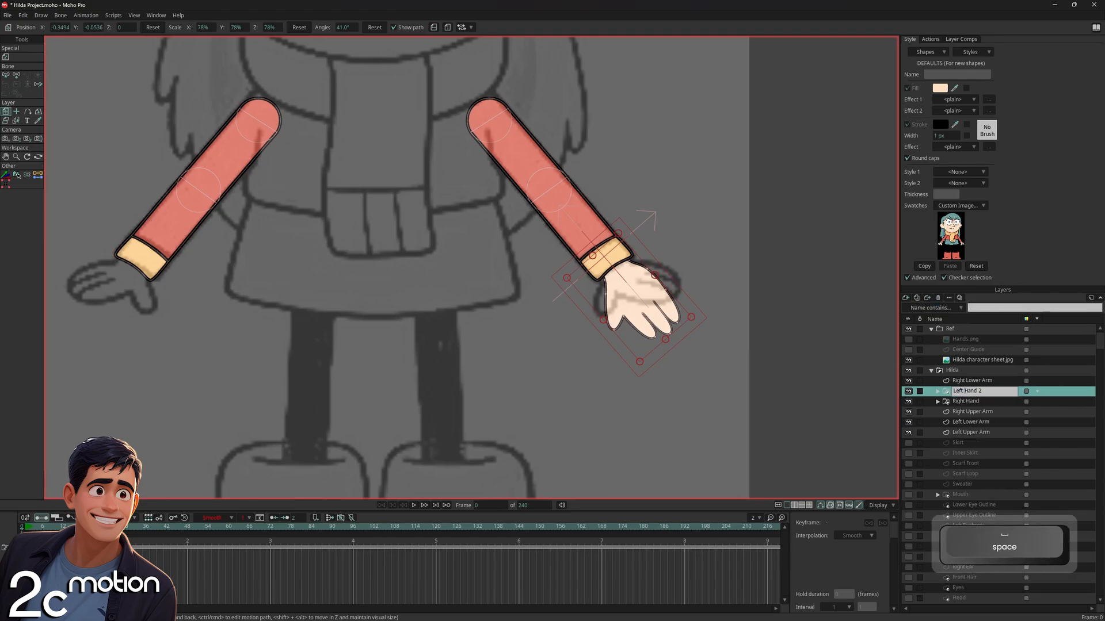
key("BackSpace")
key("BackSpace")
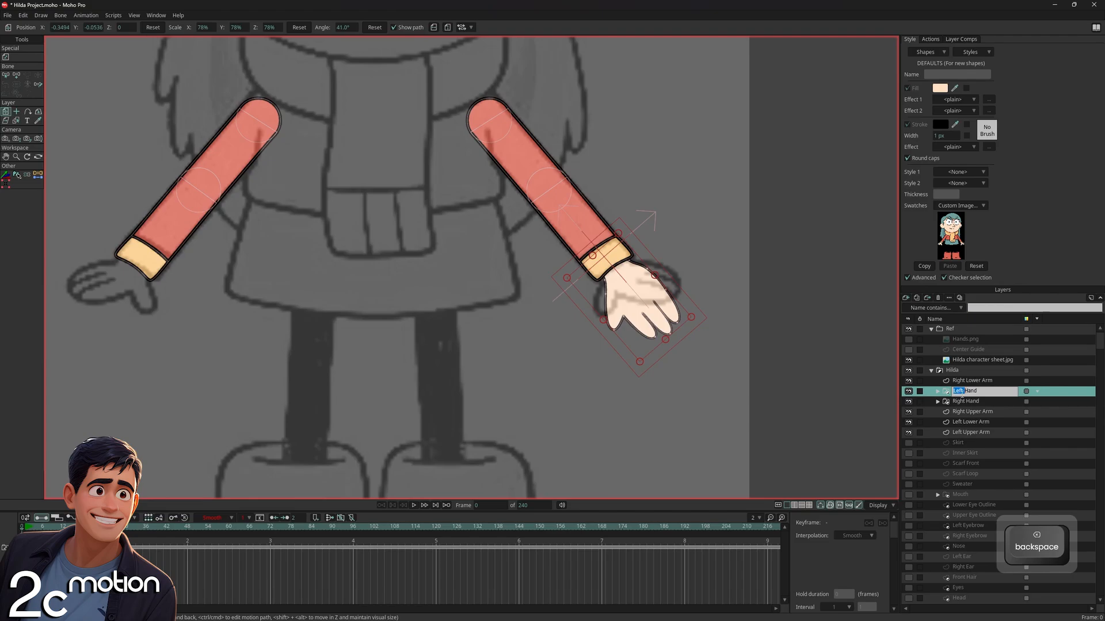
key("ctrl+c")
left_click(942, 392)
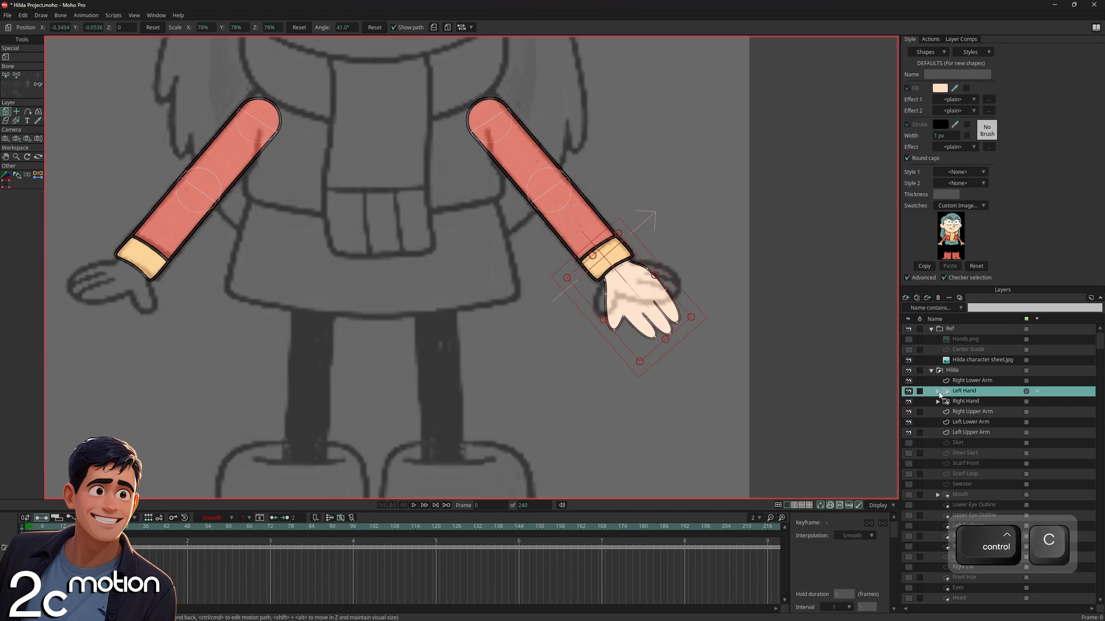
Rename the layers inside Left Hand as Left Hand - Fist, Left Hand - Palm and Left Hand - Back
left_click(938, 393)
double_click(978, 402)
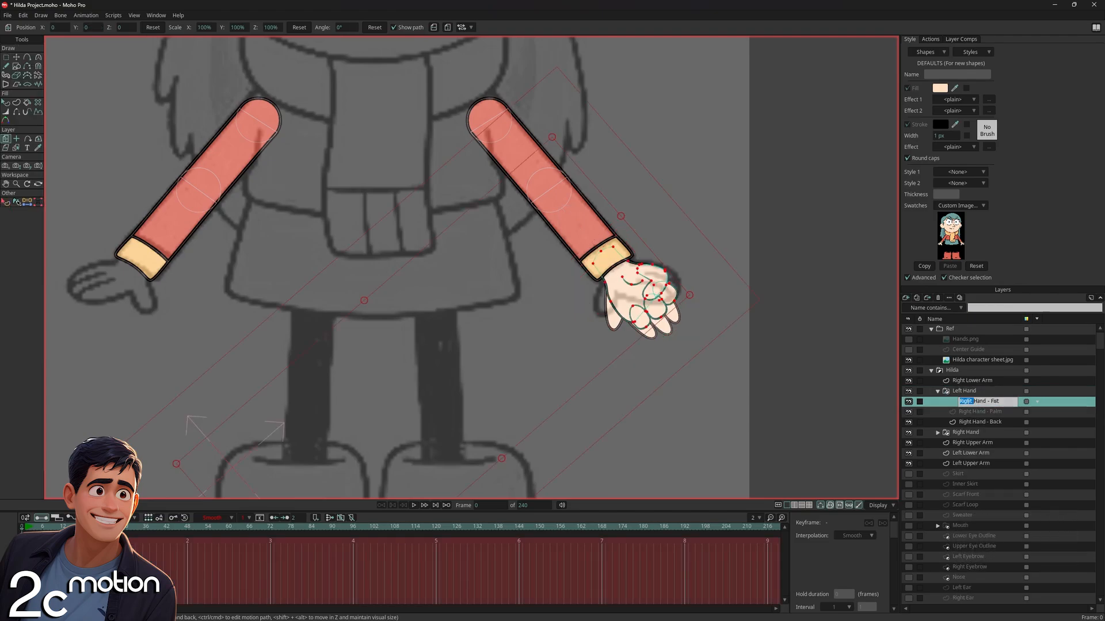
key("ctrl+v")
double_click(966, 412)
key("ctrl+v")
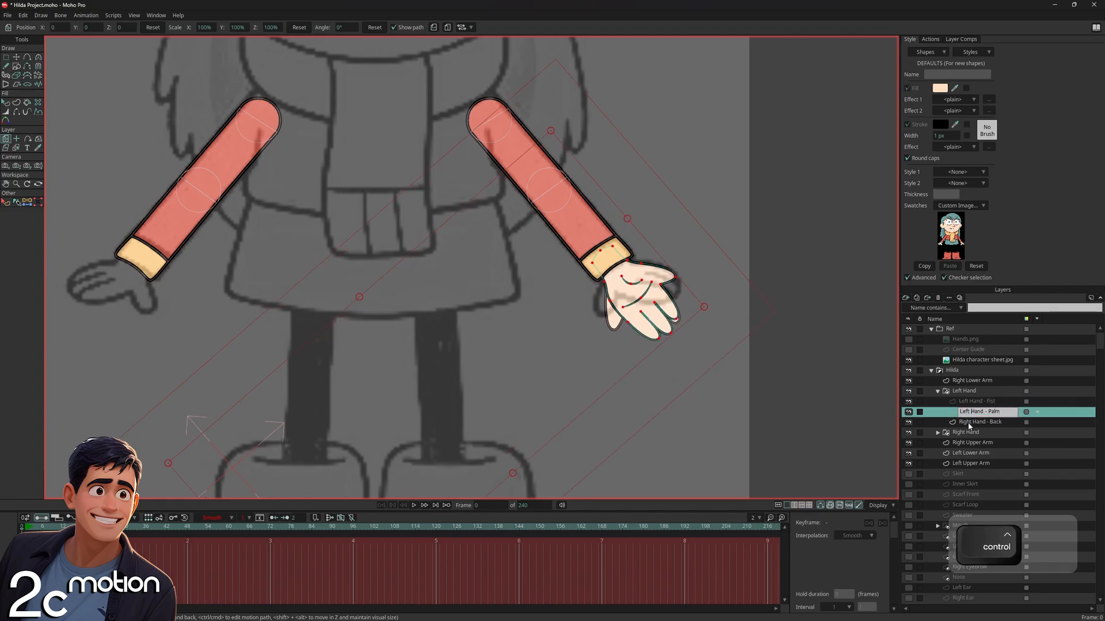
double_click(967, 422)
key("ctrl+v")
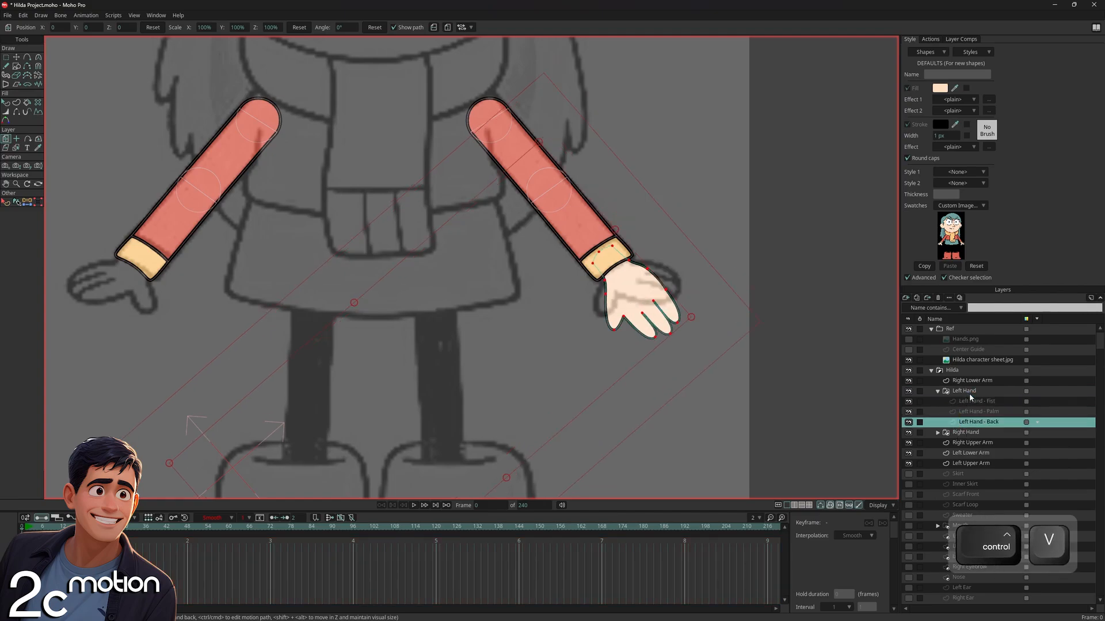
Collapse the Left Hand group, place the Right Hand layer directly below Left Lower Arm, and move its hand to the Left Lower Arm's cuff
left_click(938, 391)
left_click_drag(967, 401, 980, 431)
scroll(648, 337, "up", 2)
left_click_drag(745, 317, 408, 153)
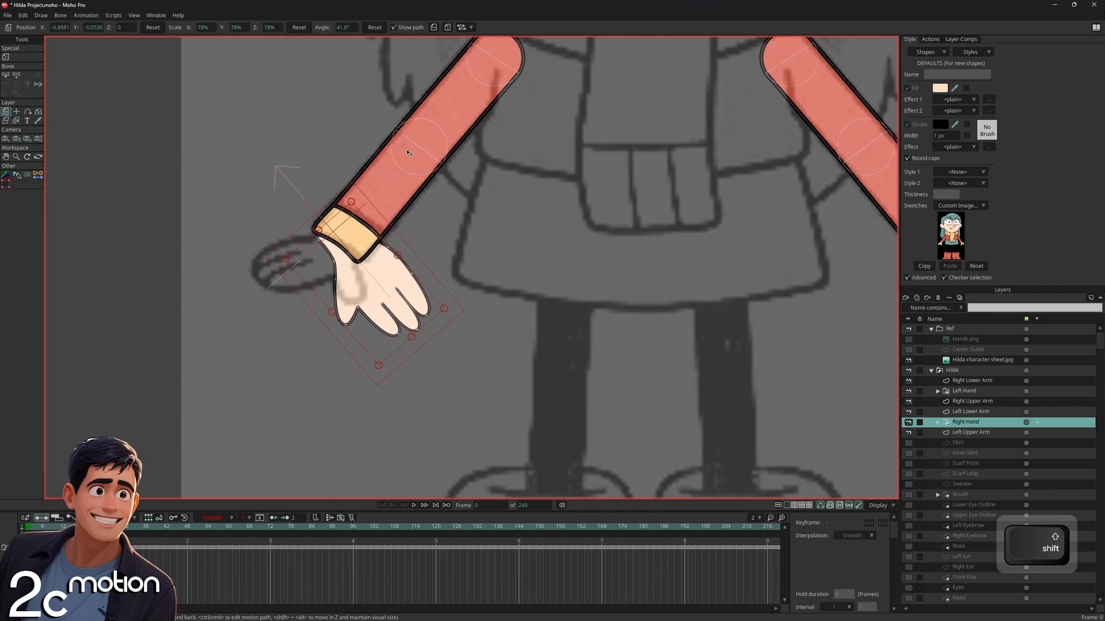
Flip the Right Hand layer horizontally, set its angle to -41°, and reposition its wrist inside the cuff
left_click(435, 29)
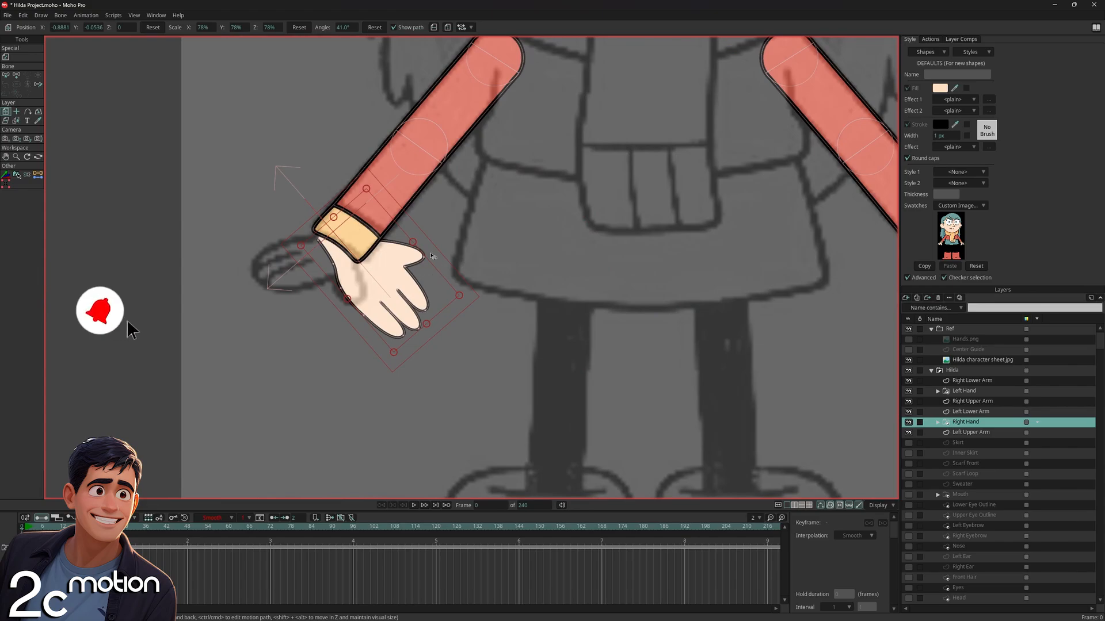
left_click(345, 27)
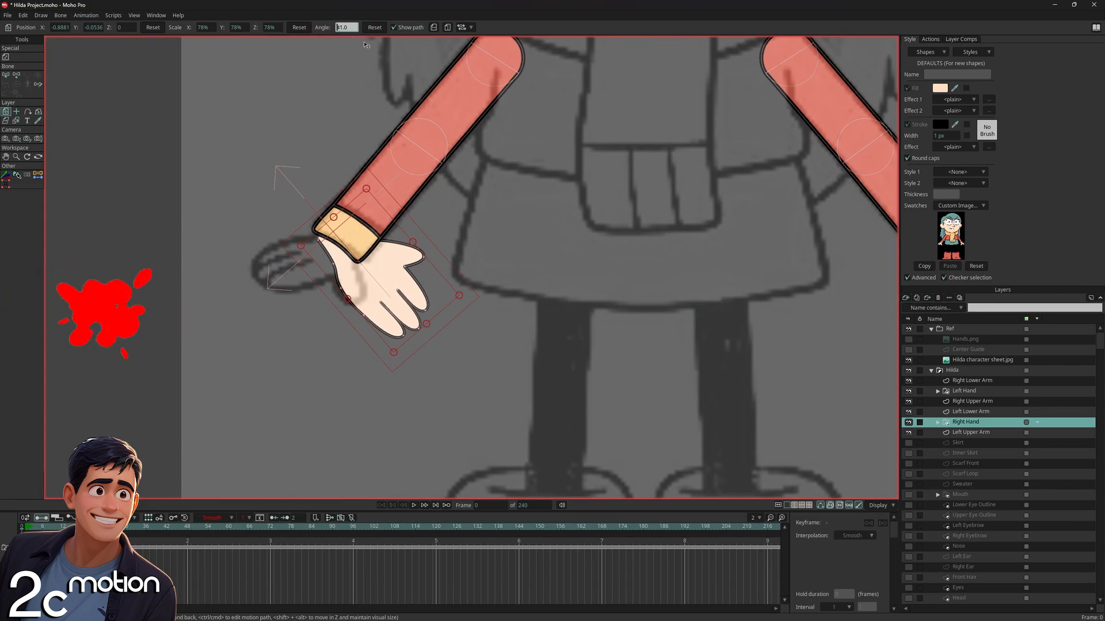
type("-41")
key("Return")
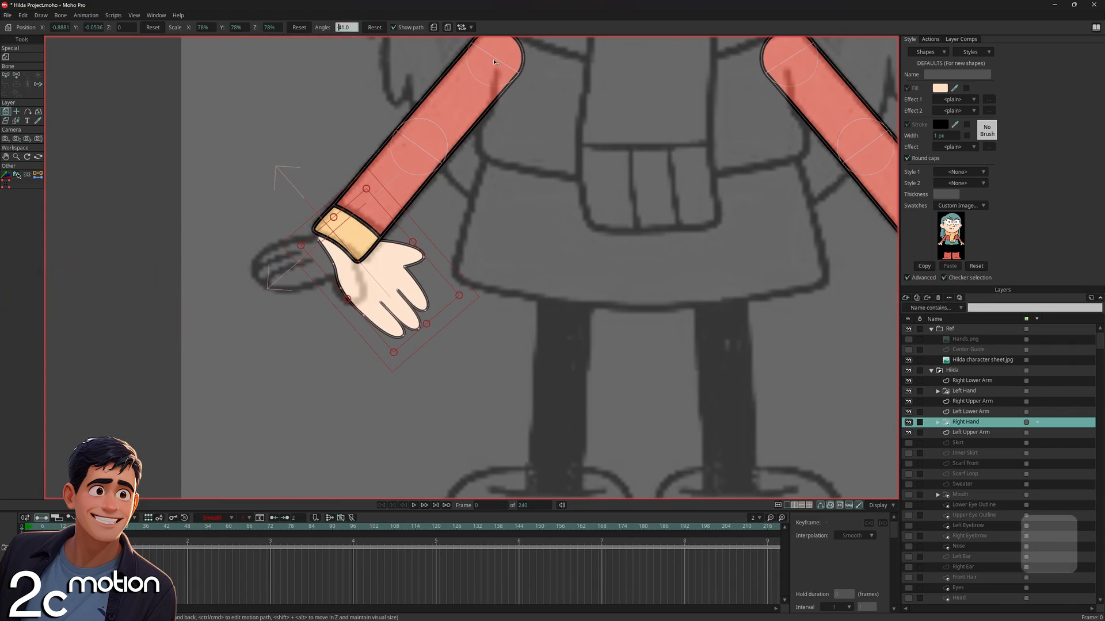
left_click_drag(333, 267, 354, 267)
scroll(350, 267, "down", 2)
scroll(350, 267, "up", 1)
scroll(354, 266, "down", 2)
scroll(354, 267, "up", 3)
scroll(353, 266, "down", 5)
Collapse the Ref group and add a new vector layer named Right Upper Leg above Right Lower Arm
left_click(931, 329)
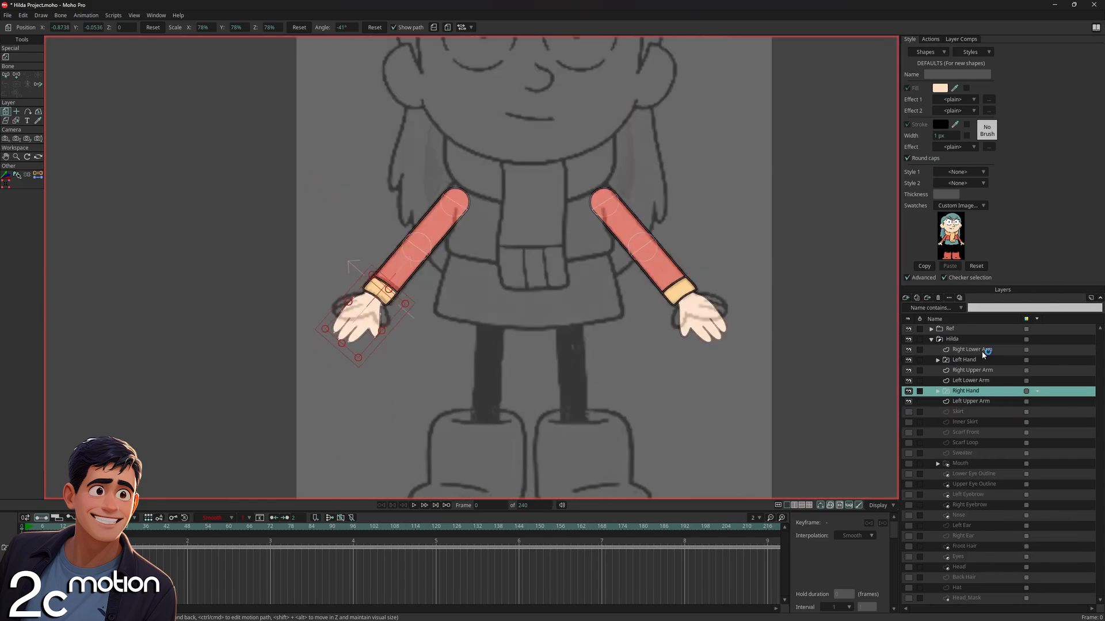
left_click(982, 350)
left_click(905, 298)
left_click(915, 308)
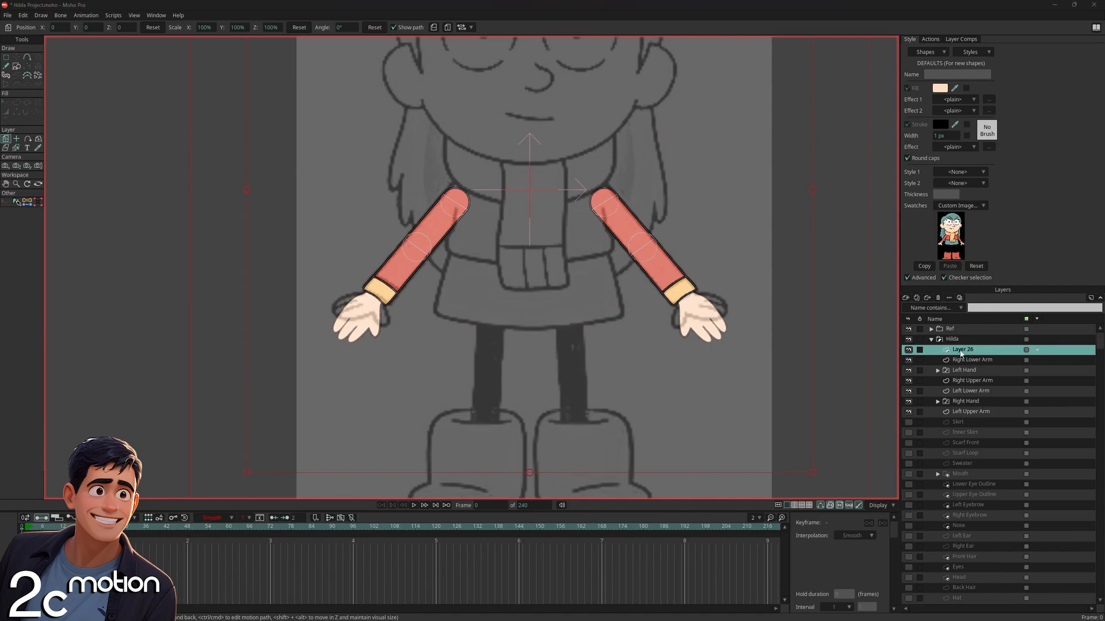
double_click(960, 351)
type("Rig")
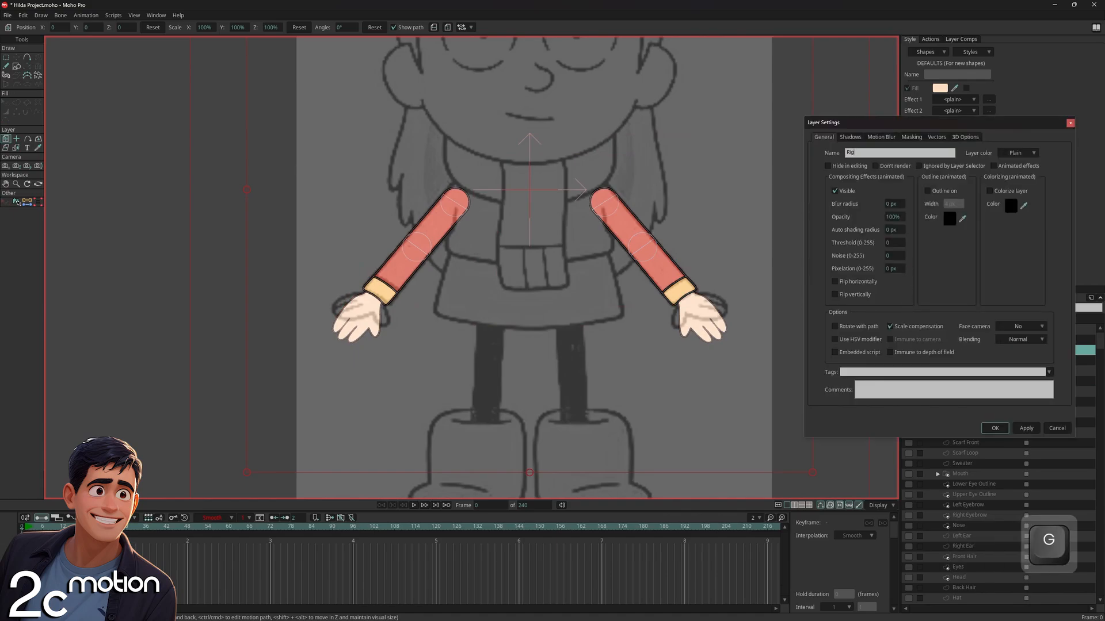
type("ht")
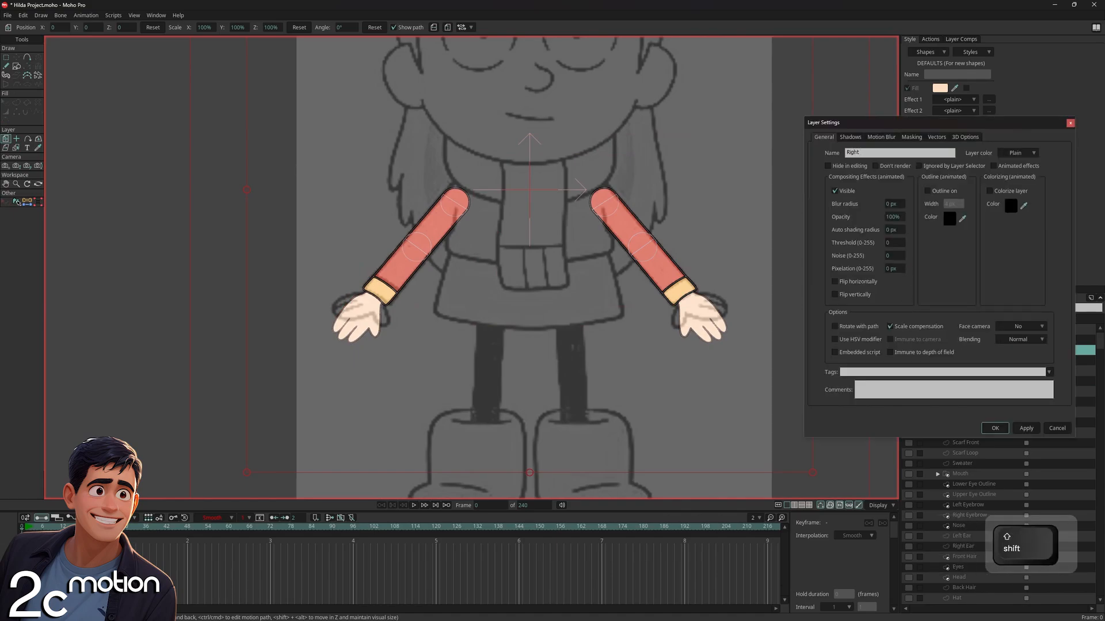
type(" Upper Leg")
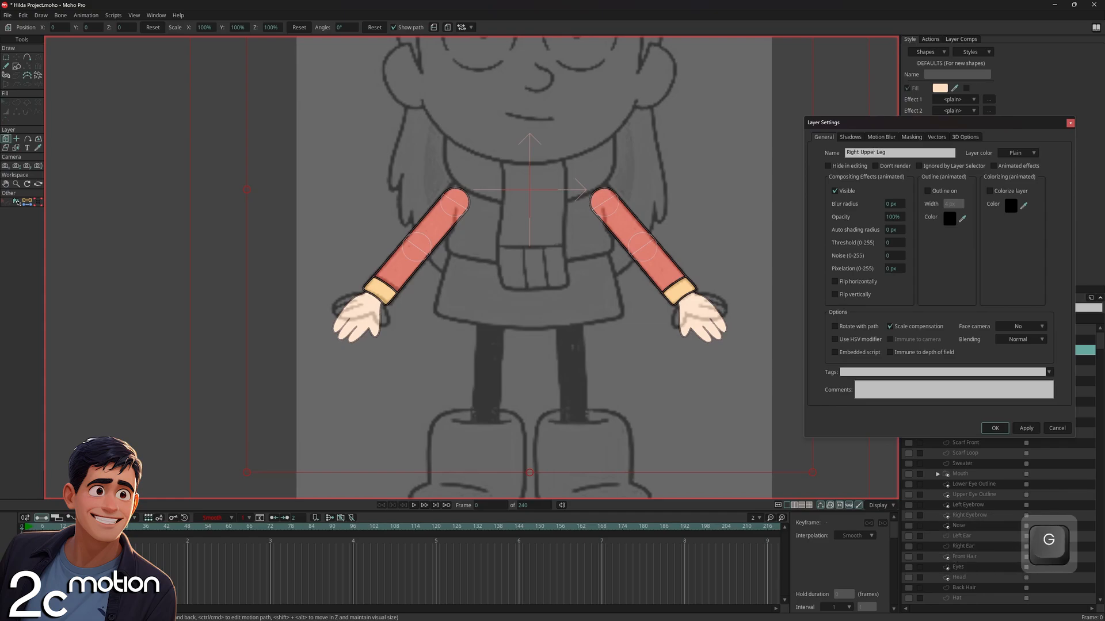
key("Return")
Set the default fill to black and draw a circle about as wide as the leg on the Right Upper Leg layer
scroll(563, 323, "up", 2)
left_click_drag(567, 318, 537, 266)
left_click(16, 66)
scroll(594, 242, "up", 1)
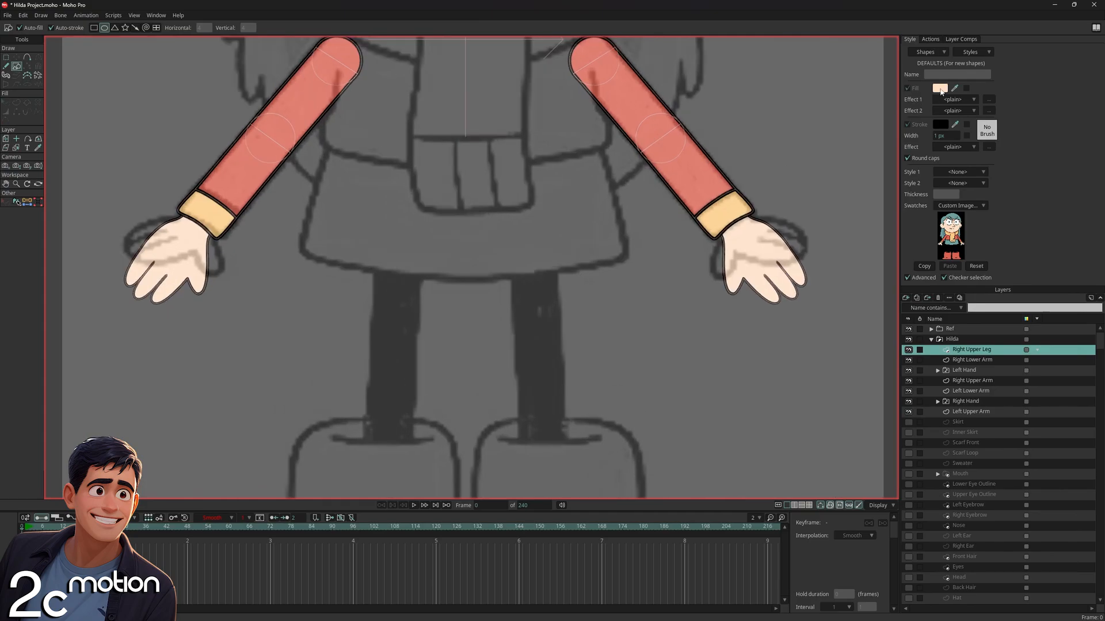
left_click(944, 90)
left_click(889, 226)
scroll(524, 266, "up", 1)
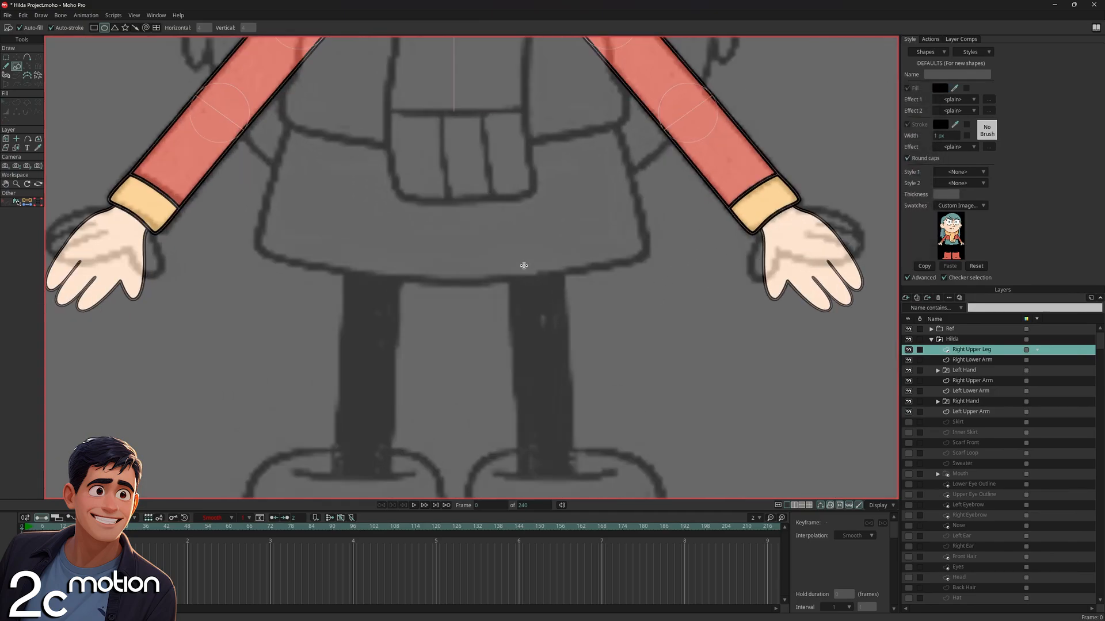
left_click_drag(568, 271, 536, 269)
Move the circle onto the lower skirt, centred above the right leg at about X 0.0715, Y -0.1845
left_click(16, 57)
scroll(561, 265, "up", 1)
left_click_drag(562, 215, 540, 172)
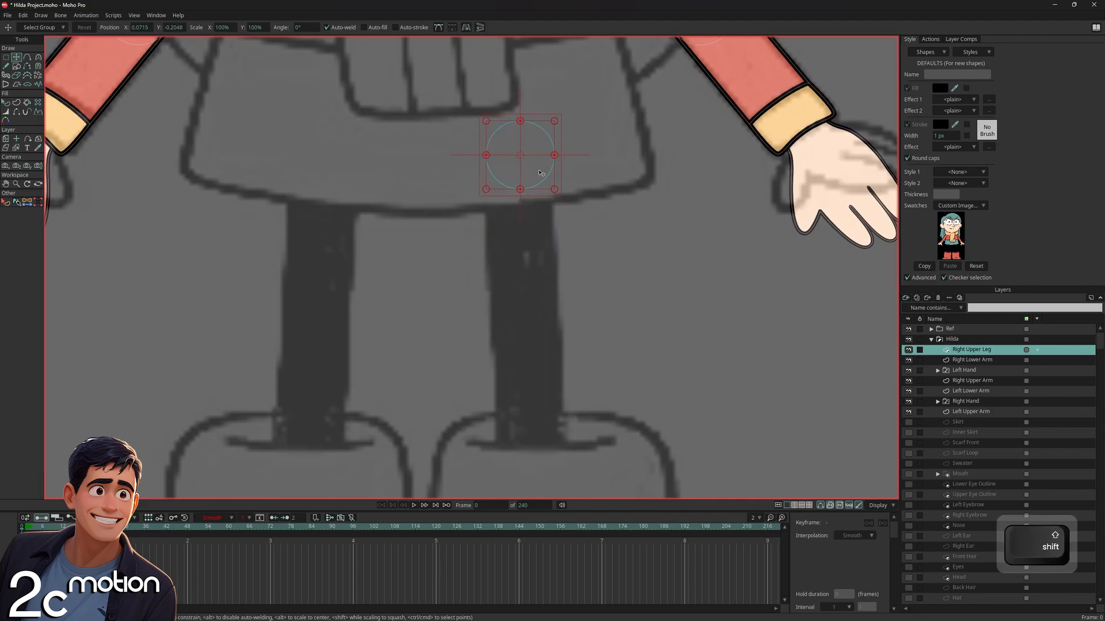
scroll(541, 173, "down", 2)
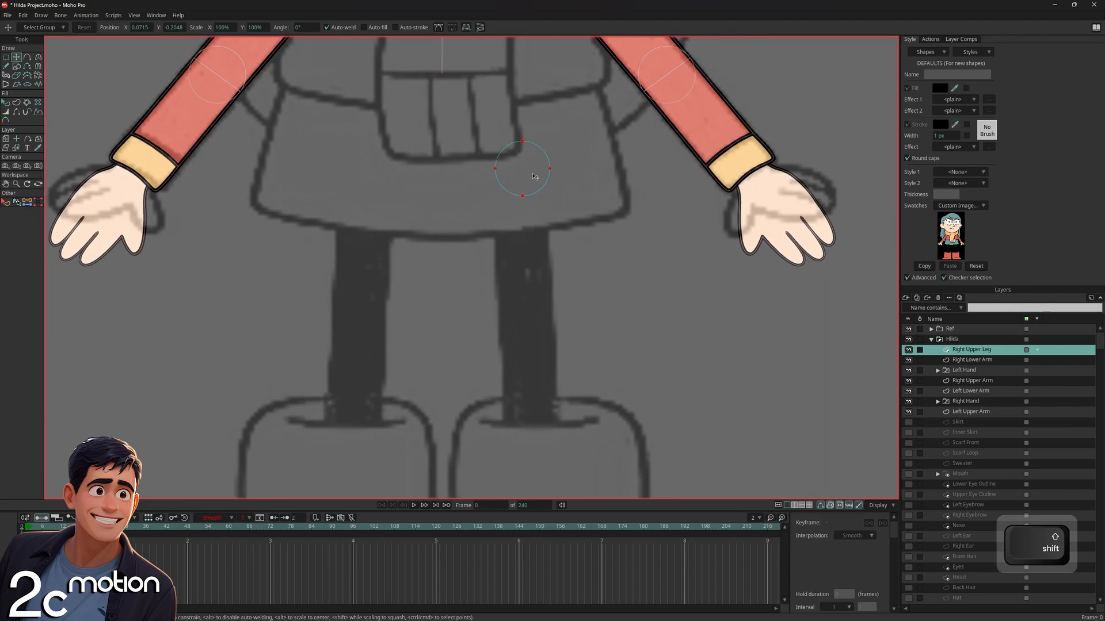
left_click(534, 176)
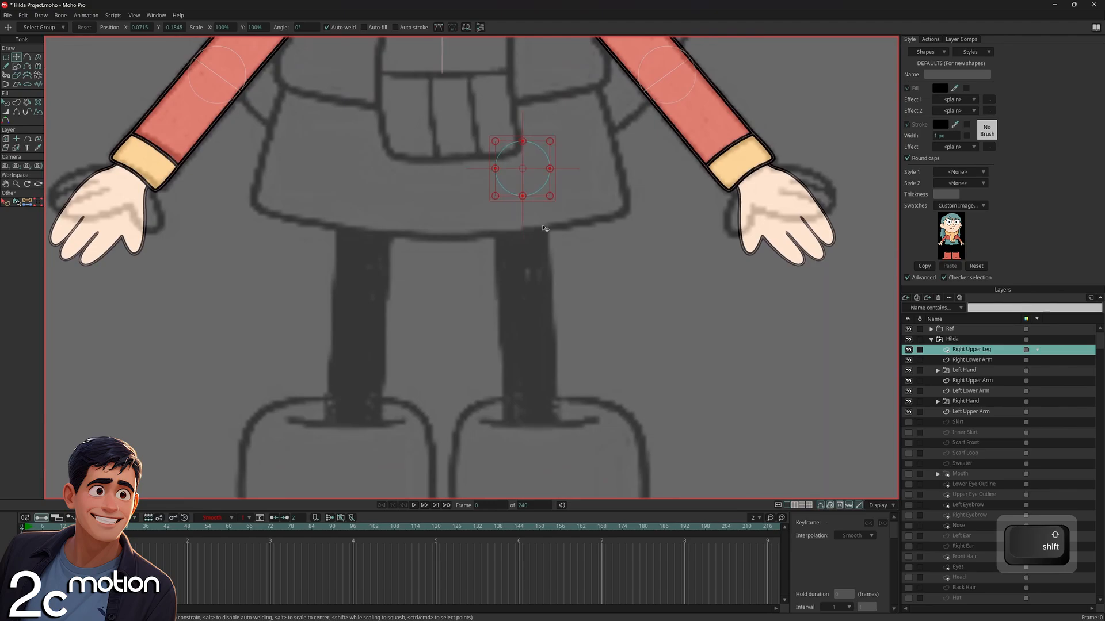
Set the Right Upper Leg layer's masking to Don't mask this layer
double_click(991, 350)
left_click(912, 137)
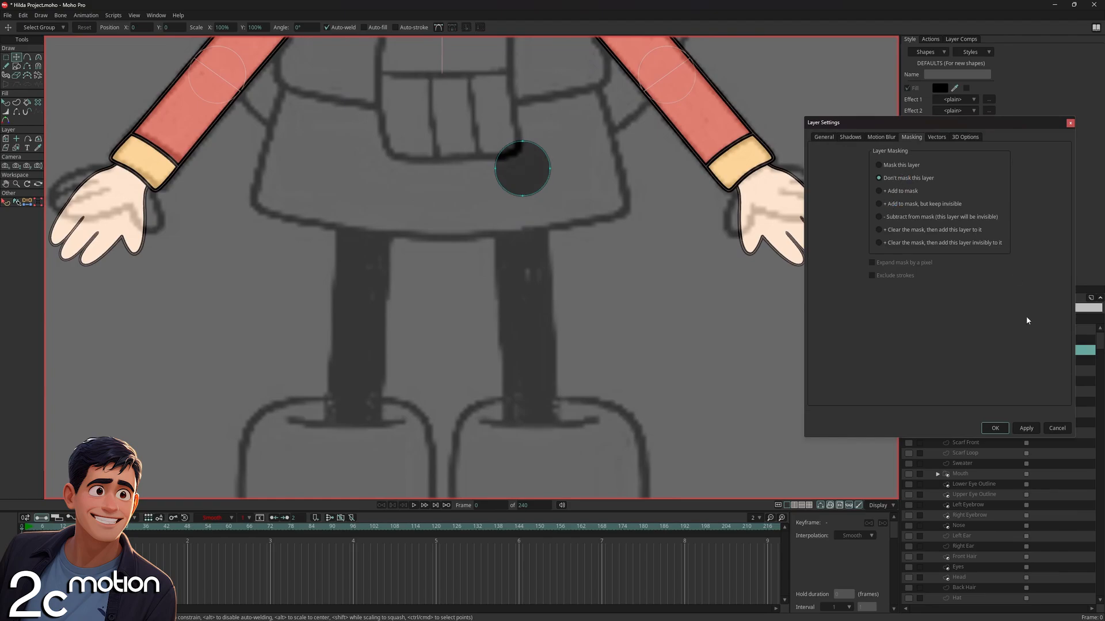
left_click(995, 428)
Connect the circle's two side points with a straight line and add a midpoint to it
scroll(481, 184, "up", 2)
key("c")
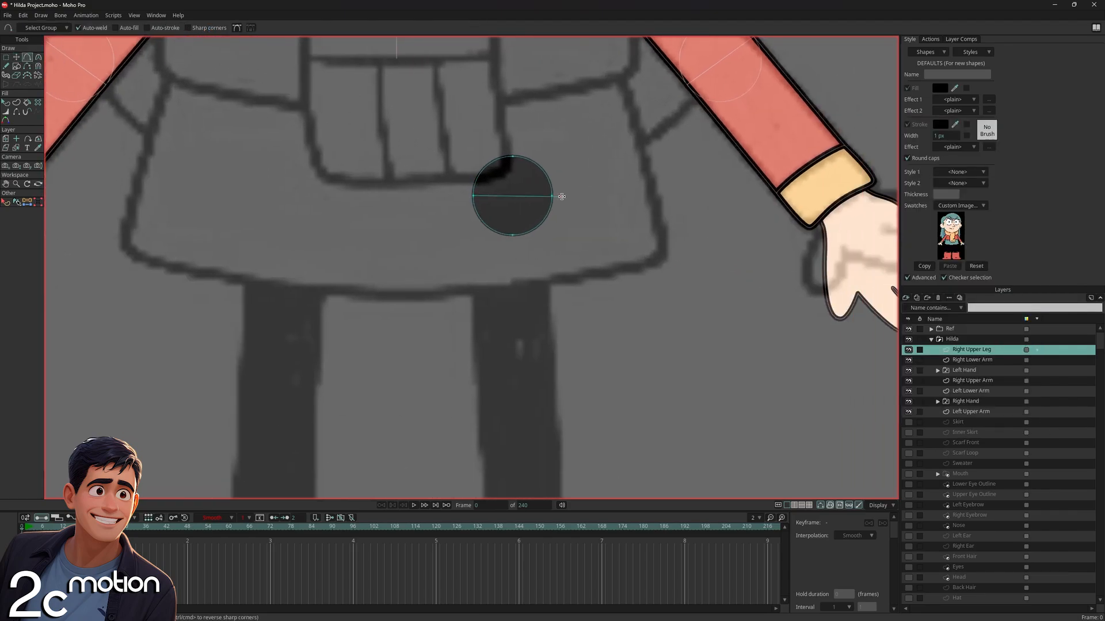
left_click(9, 57)
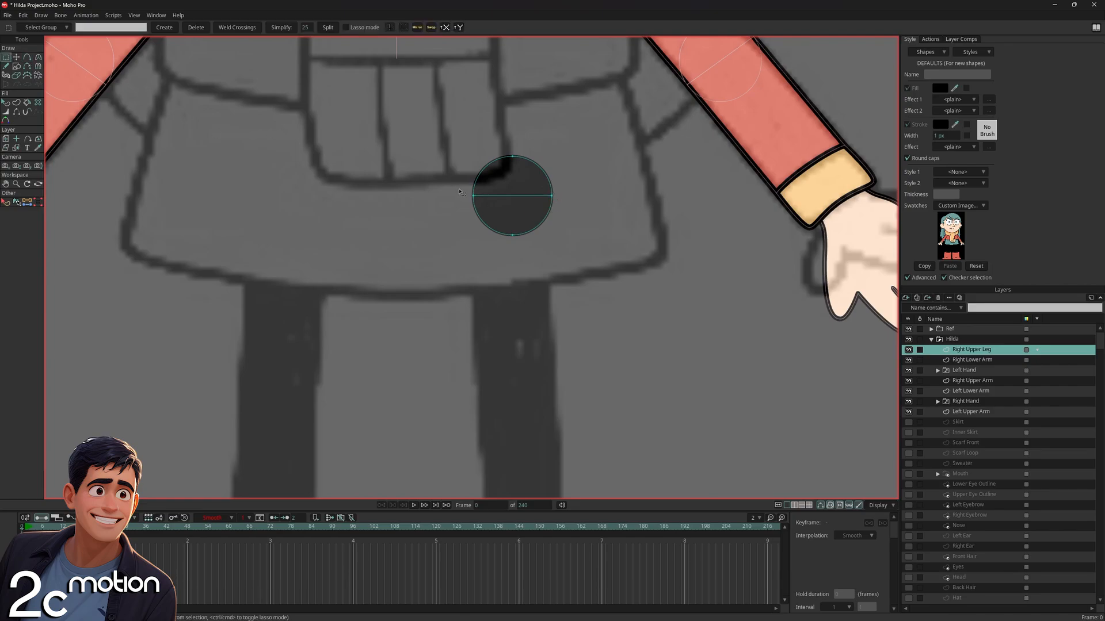
left_click_drag(460, 192, 488, 186)
scroll(541, 227, "down", 2)
Duplicate the circle with its diameter line and place the copy halfway down the right leg
key("t")
key("ctrl+a")
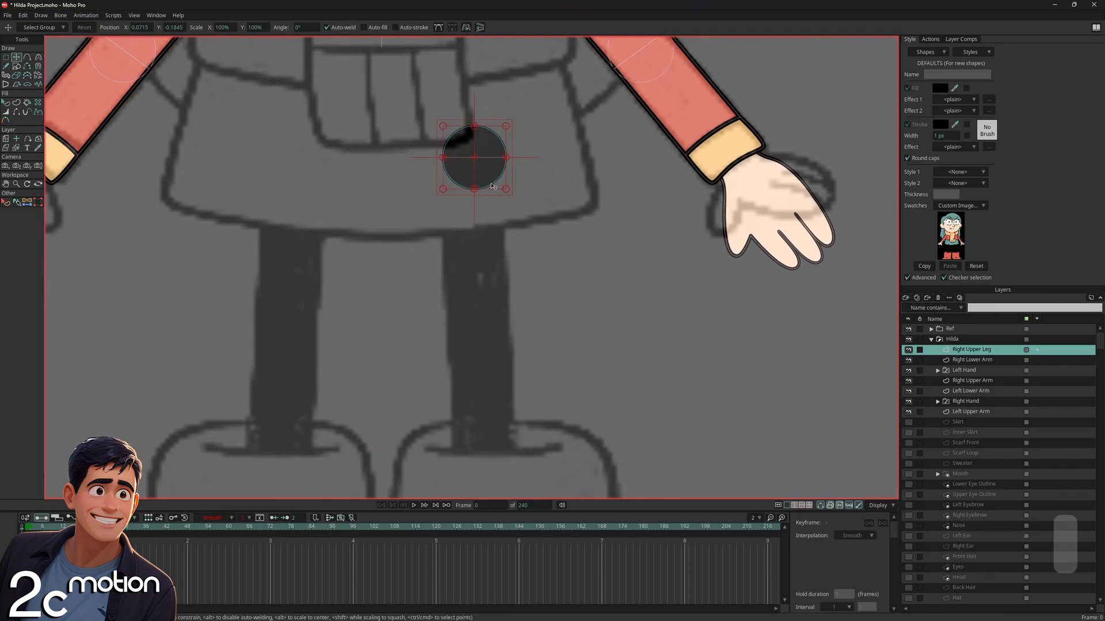
left_click_drag(493, 175, 506, 290)
key("ctrl+c")
key("ctrl+v")
scroll(507, 272, "up", 3)
scroll(506, 288, "down", 3)
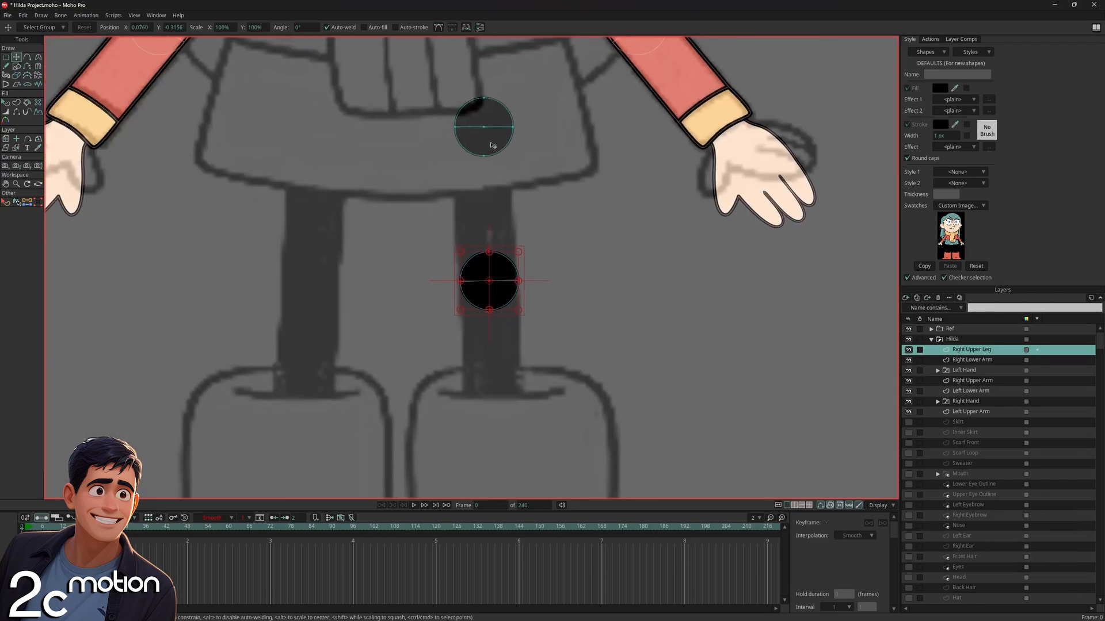
Nudge the upper circle to about X 0.0715, Y -0.1868, directly over the right leg
left_click(498, 144)
left_click_drag(500, 145, 522, 119)
scroll(522, 119, "down", 3)
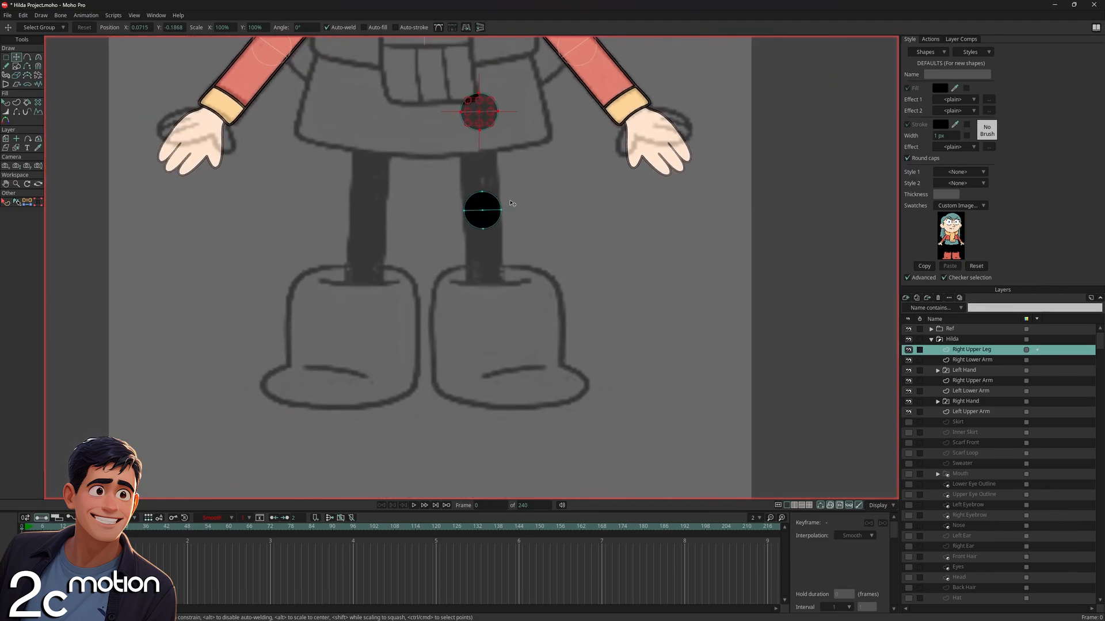
scroll(498, 219, "up", 3)
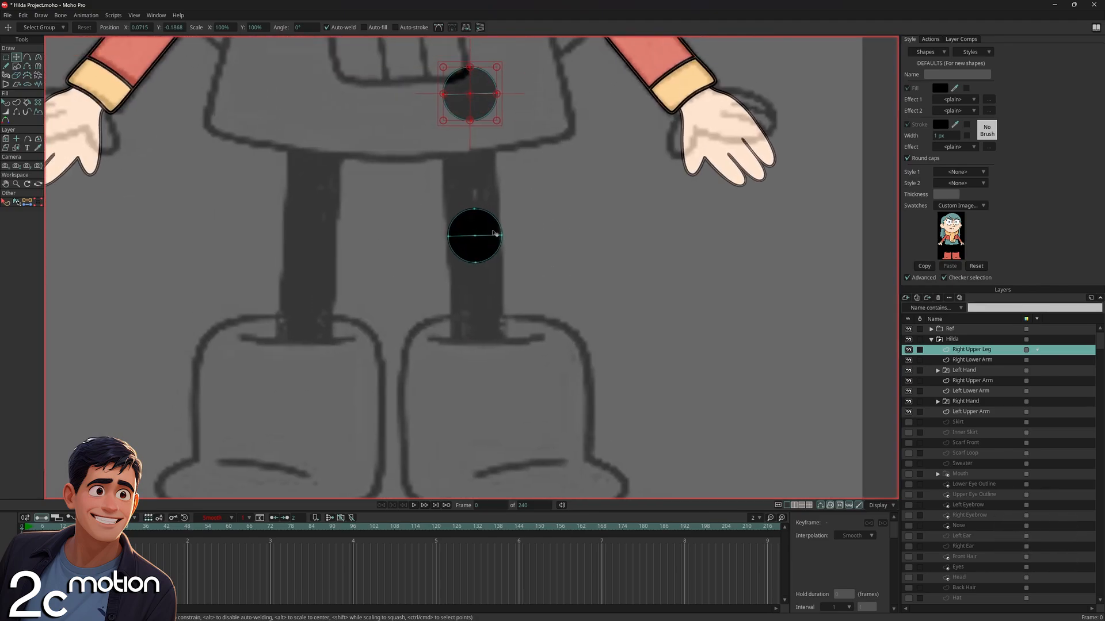
Draw a tall rectangle beside the two circles and add midpoints to its top and bottom edges
left_click(16, 66)
left_click(94, 28)
left_click_drag(364, 91, 400, 228)
scroll(477, 200, "up", 2)
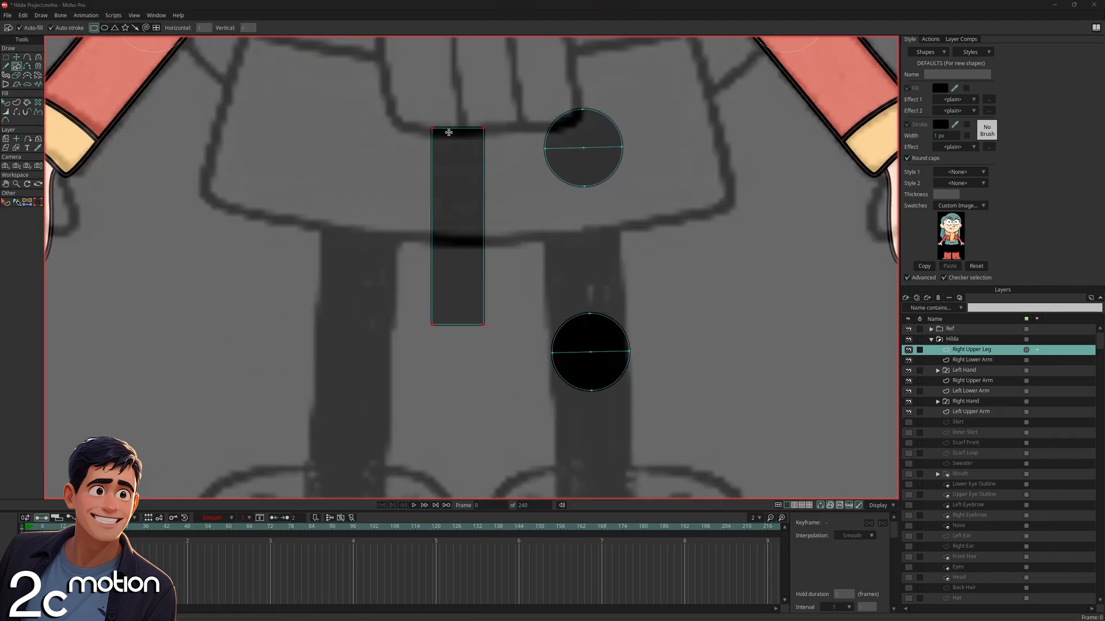
left_click(6, 58)
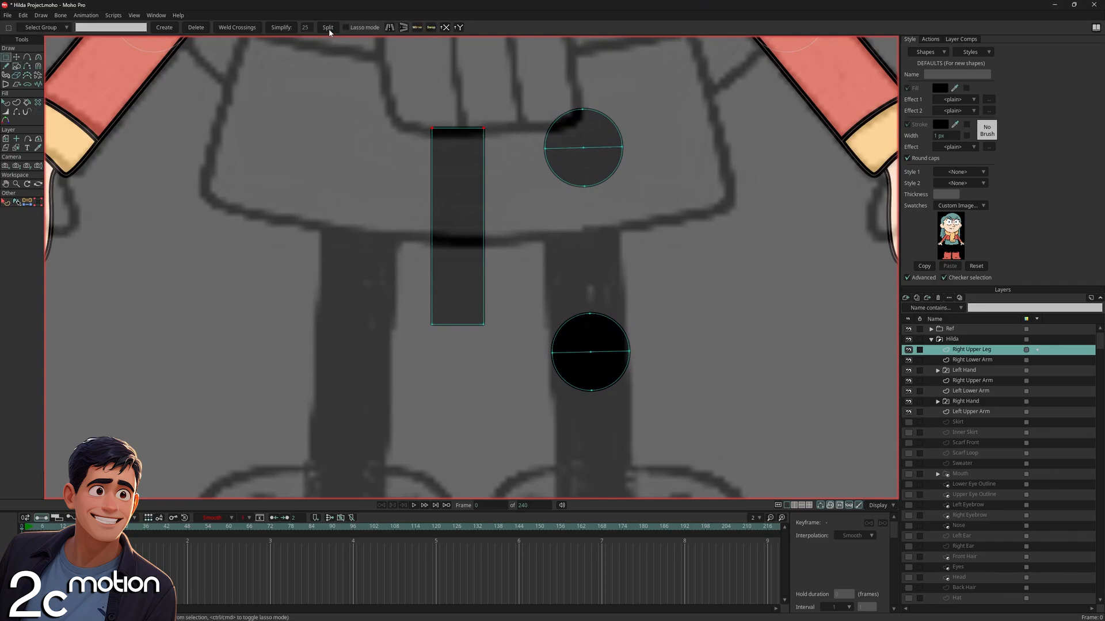
left_click_drag(504, 293, 419, 342)
Move the whole rectangle between the two circles and shorten it so that its ends overlap both of them
left_click(16, 58)
key("ctrl+a")
left_click_drag(466, 137, 589, 175)
key("Return")
left_click_drag(592, 226, 592, 221)
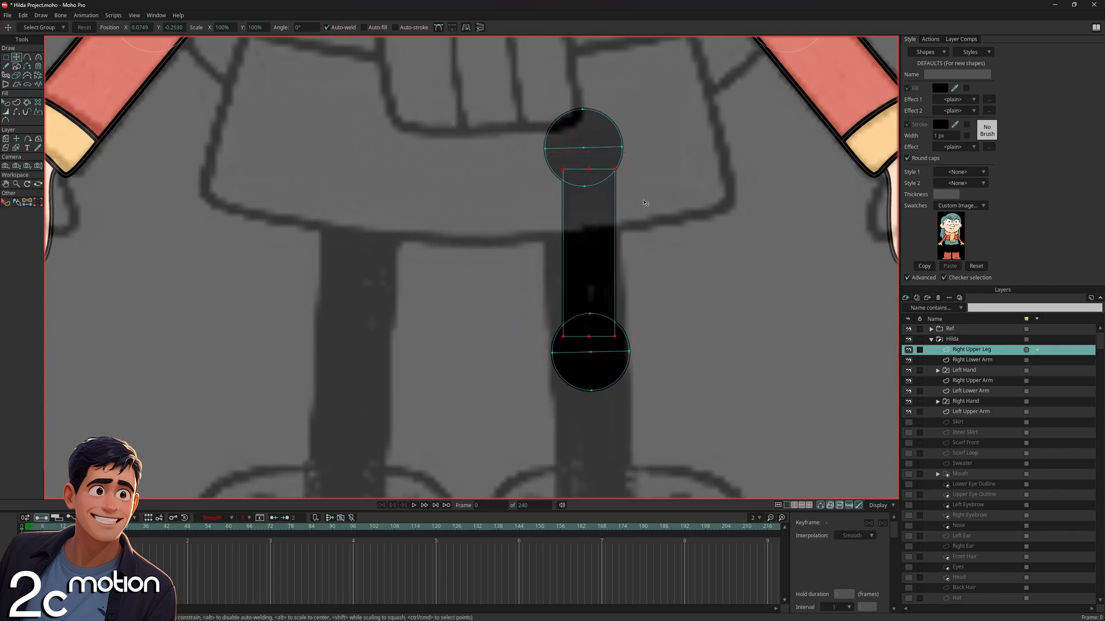
Set the rectangle's top outer corner to X 0.0957, matching the upper circle's outer side point
scroll(619, 163, "up", 3)
left_click_drag(620, 163, 637, 224)
scroll(614, 206, "up", 2)
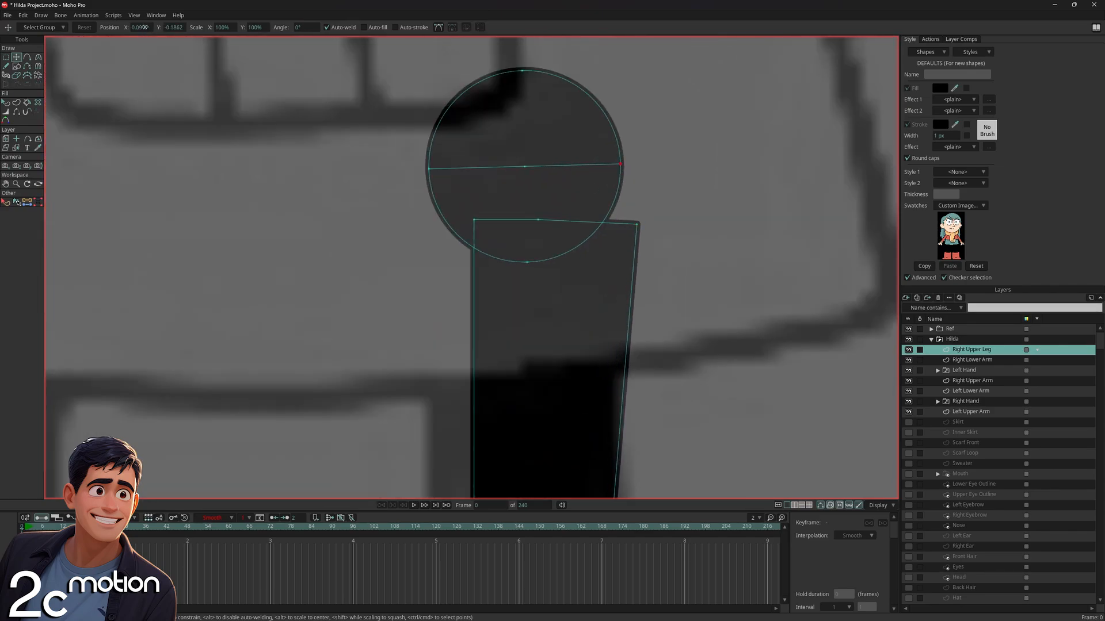
left_click(145, 27)
key("ctrl+c")
left_click(638, 225)
key("ctrl+v")
key("Return")
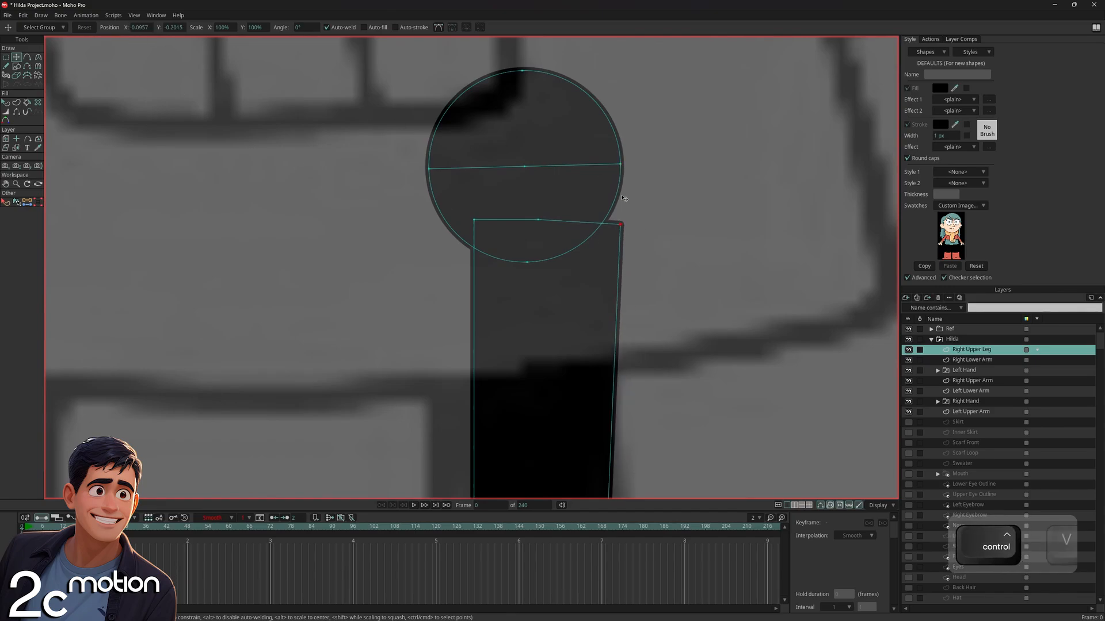
Set the rectangle's top outer corner to Y -0.1862 so it meets the circle's outer side point
left_click(170, 27)
key("ctrl+c")
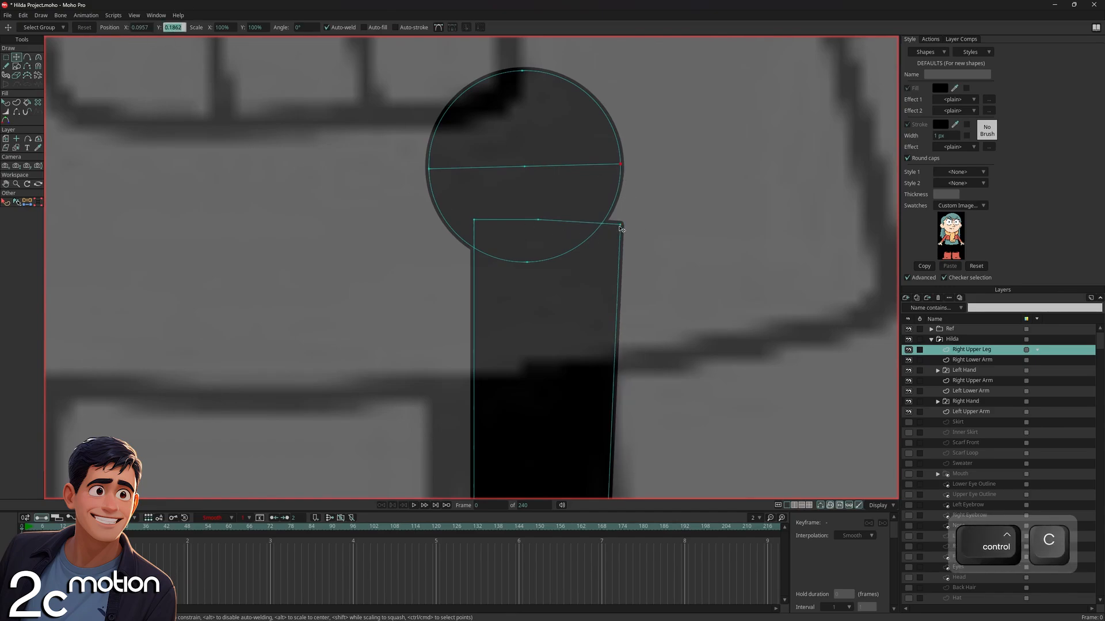
left_click(179, 30)
key("ctrl+v")
key("Return")
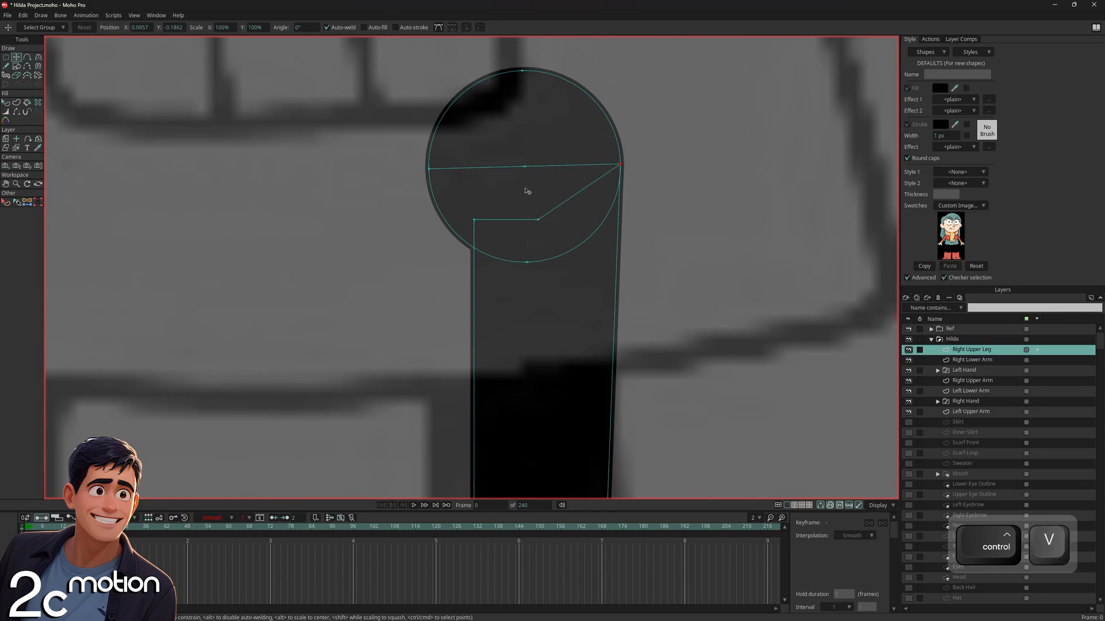
Set the midpoint of the rectangle's top edge to X 0.0715, matching the upper circle's centre point
left_click(526, 169)
left_click(524, 165)
left_click(140, 27)
key("ctrl+c")
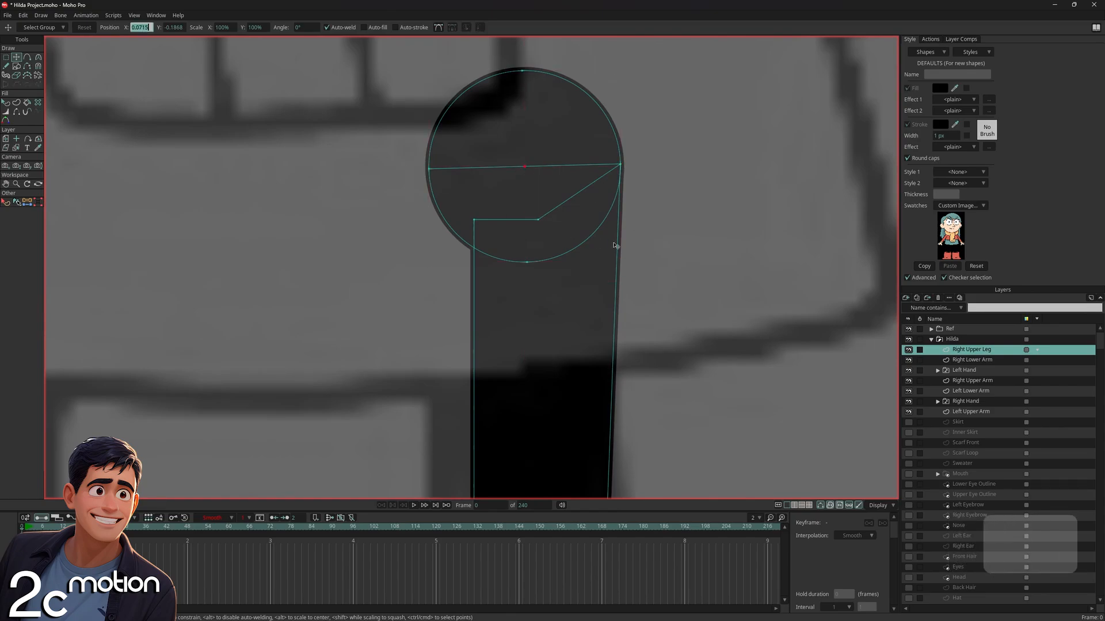
left_click(140, 27)
key("ctrl+v")
key("Return")
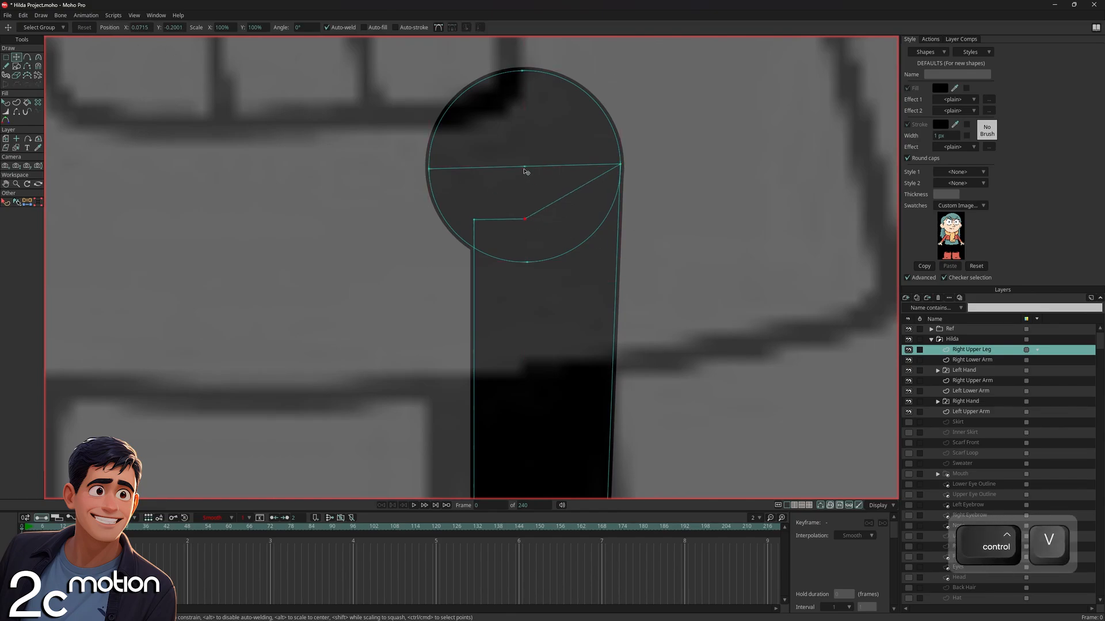
Set the midpoint of the rectangle's top edge to Y -0.1868 so it meets the circle's centre point
left_click(525, 167)
left_click(524, 167)
left_click(174, 27)
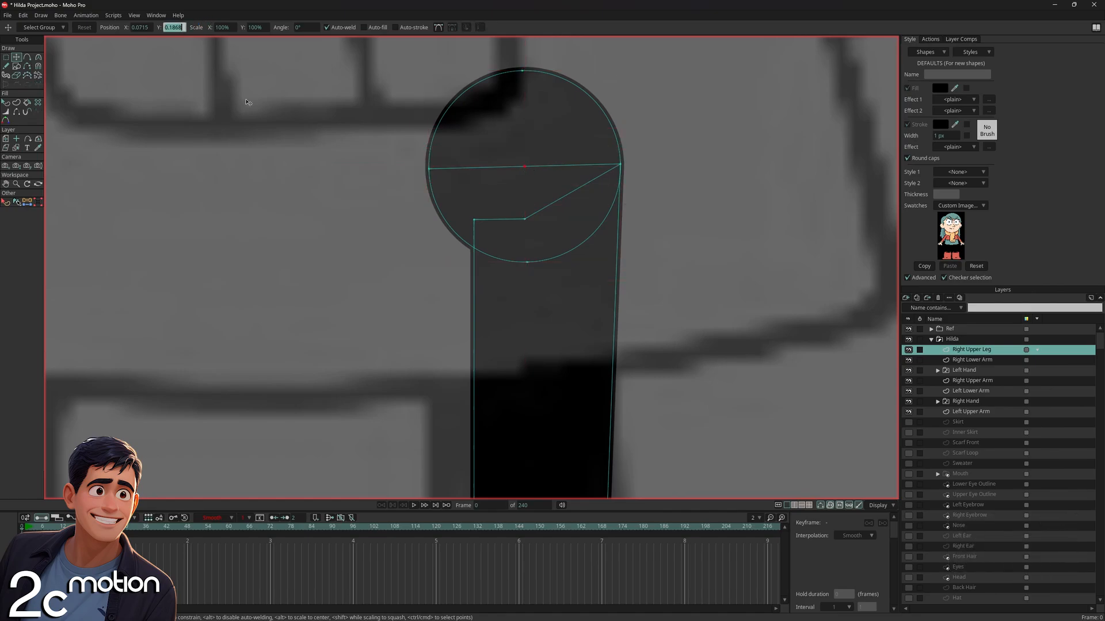
key("ctrl+c")
left_click(525, 220)
key("ctrl+v")
key("Return")
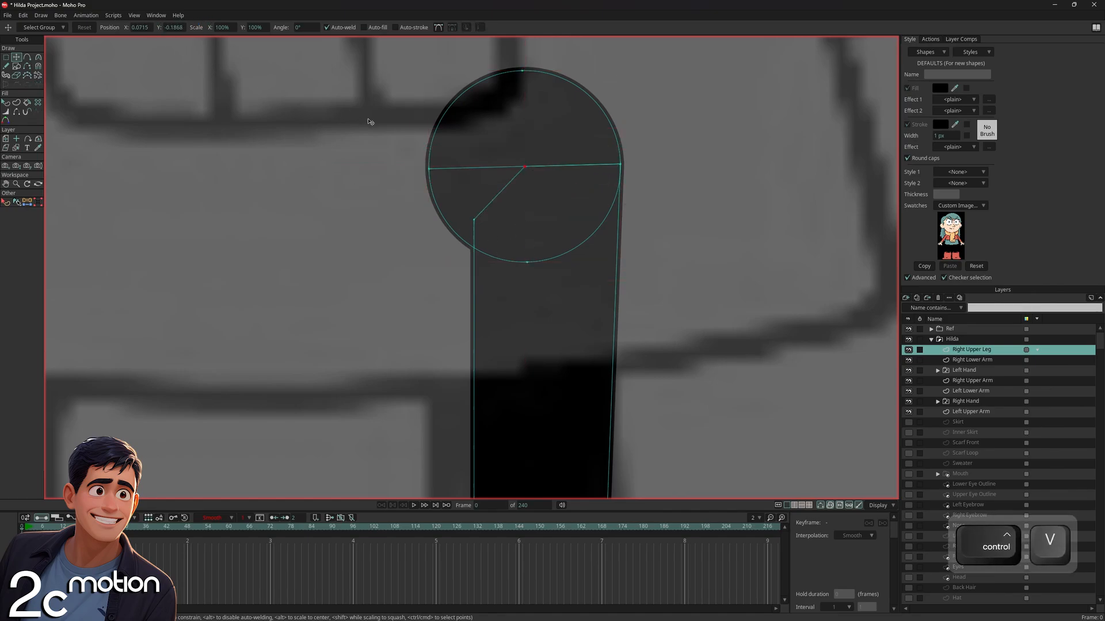
Set the rectangle's top inner corner to X 0.0472 and Y -0.1874, matching the upper circle's inner side point
left_click(140, 28)
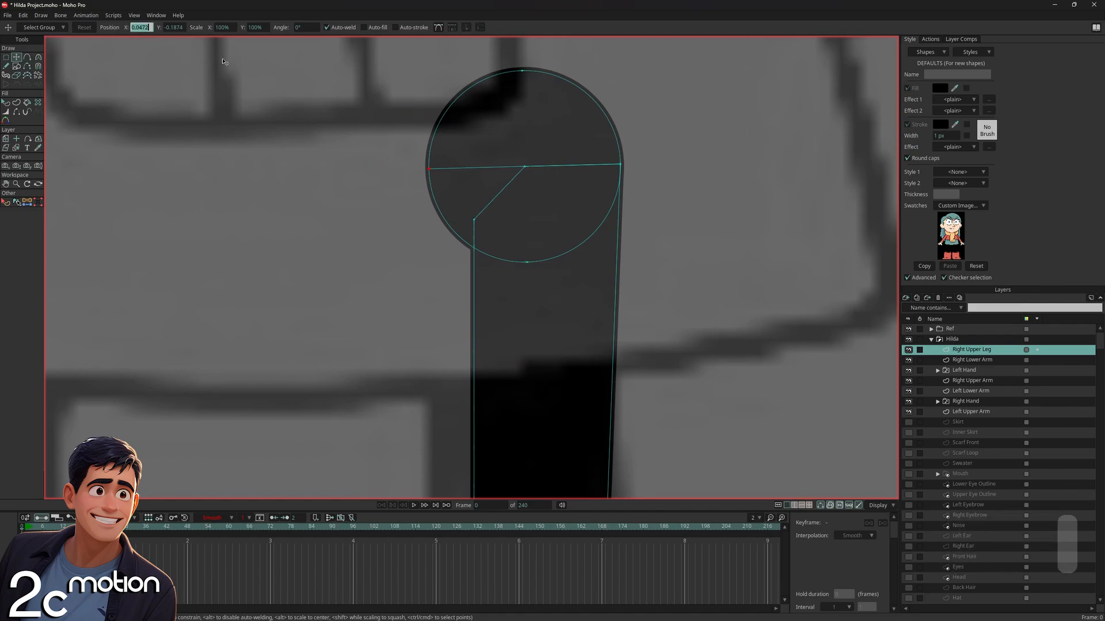
key("ctrl+c")
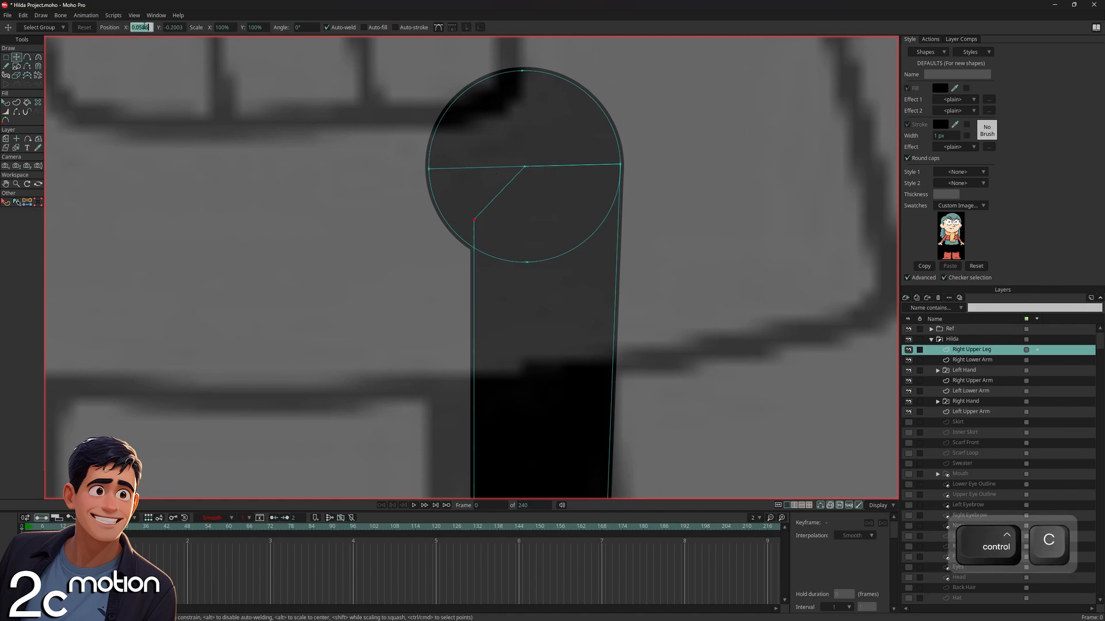
key("ctrl+v")
key("Return")
left_click(170, 27)
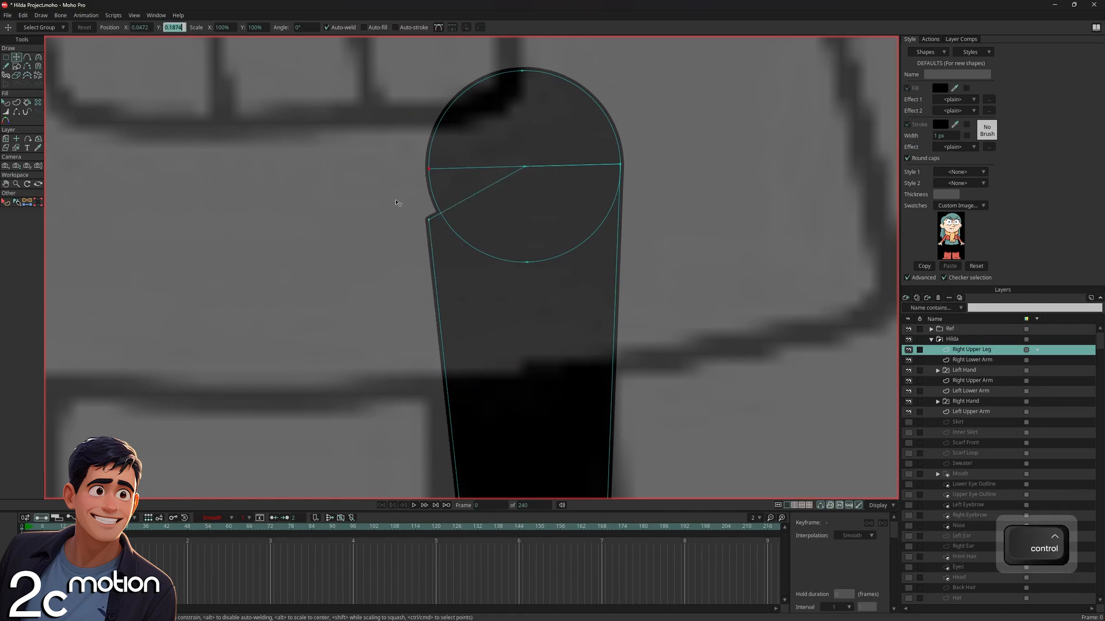
key("ctrl+c")
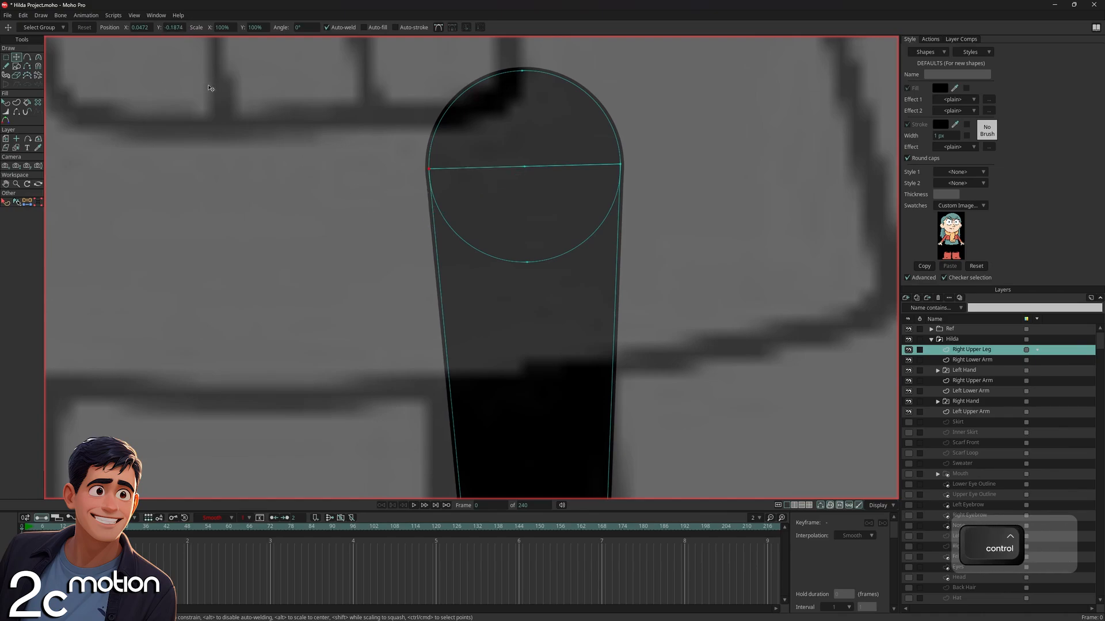
key("ctrl+v")
key("Return")
Pull the rectangle's two bottom corners outside the lower circle and nudge the bottom edge's midpoint slightly to separate the points
scroll(532, 281, "up", 1)
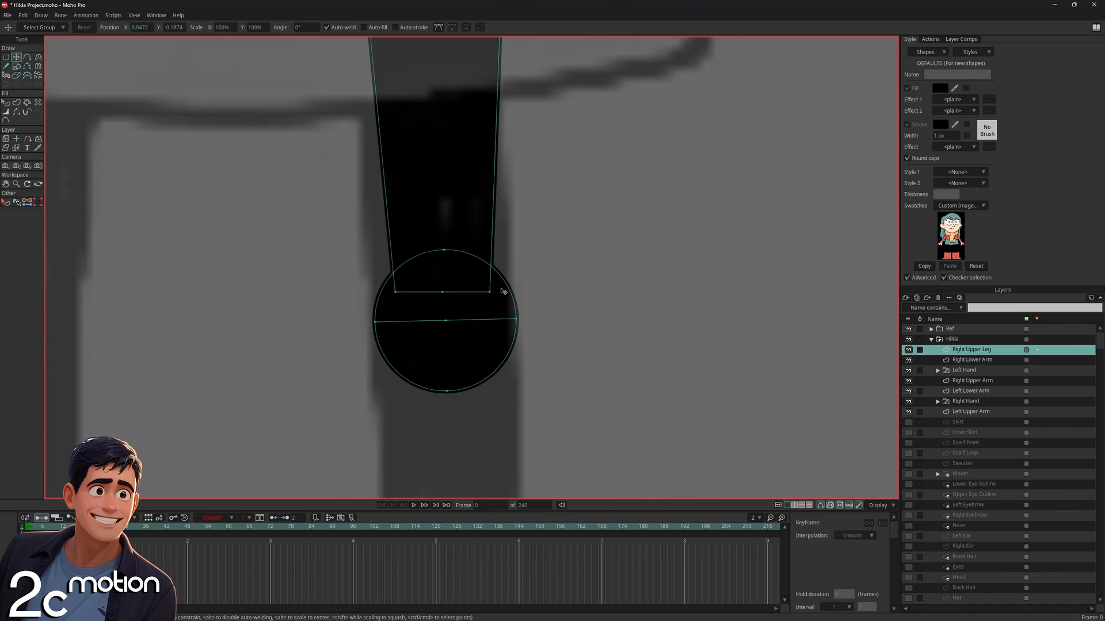
scroll(502, 291, "up", 2)
left_click_drag(500, 257, 561, 290)
left_click_drag(363, 257, 272, 295)
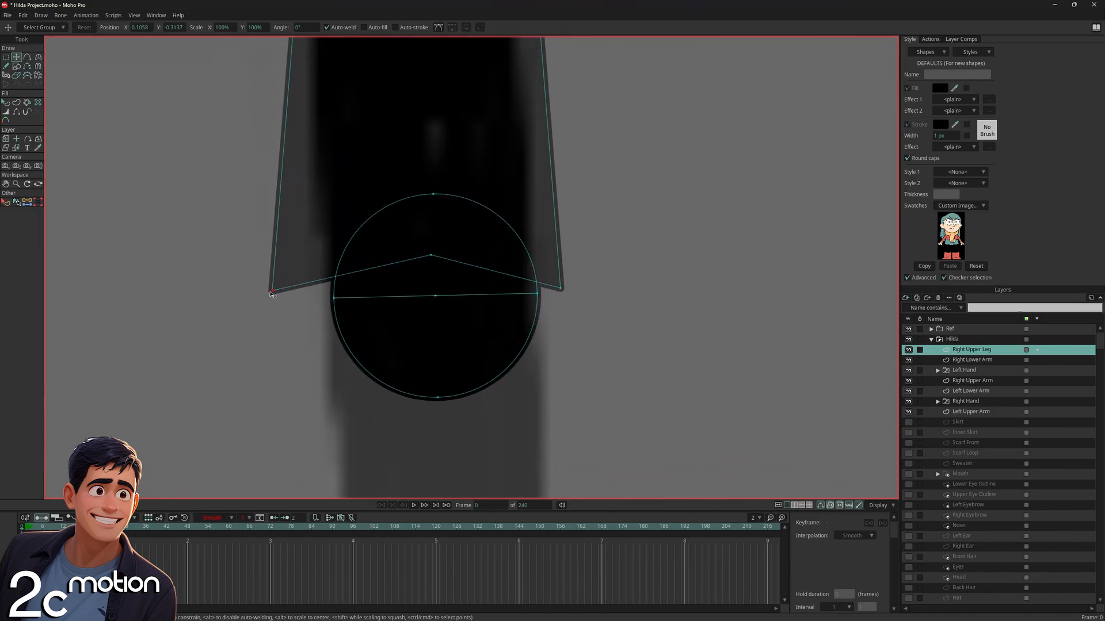
left_click_drag(431, 257, 432, 261)
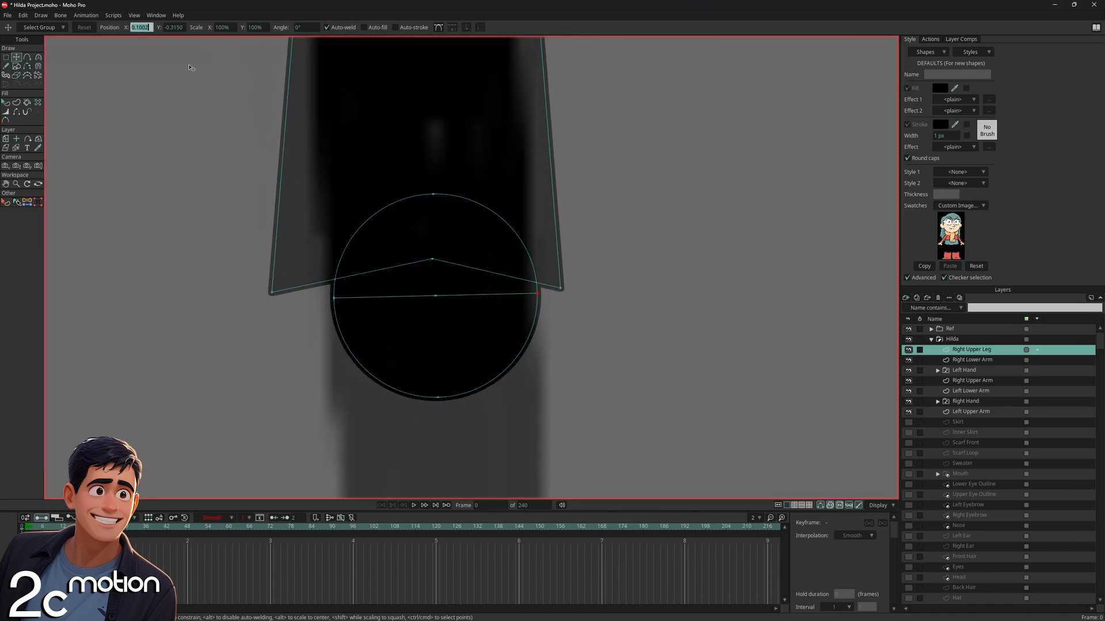
Set the rectangle's bottom outer corner to X 0.1002 and Y -0.3150, matching the lower circle's outer side point
key("ctrl+c")
left_click(561, 288)
key("ctrl+v")
key("Return")
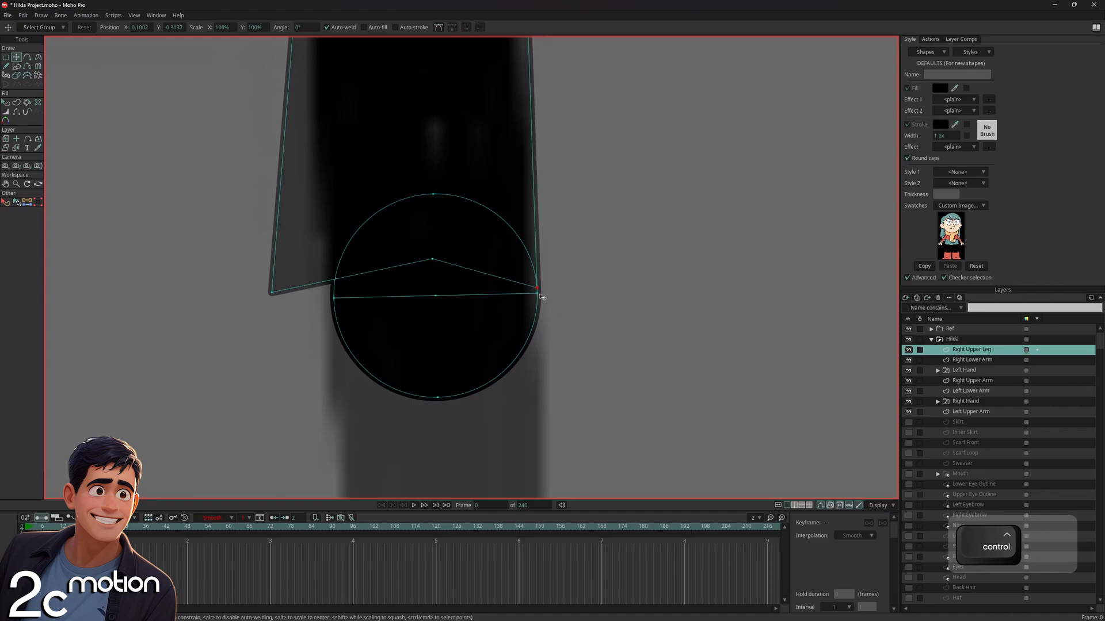
left_click(169, 28)
key("ctrl+c")
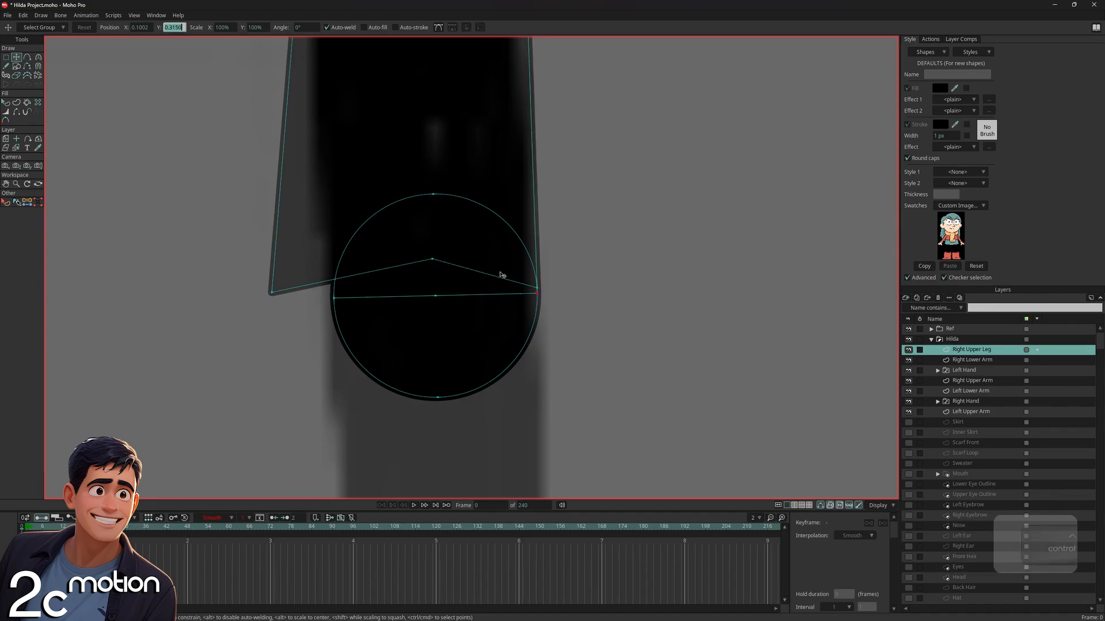
left_click(173, 28)
key("ctrl+v")
key("Return")
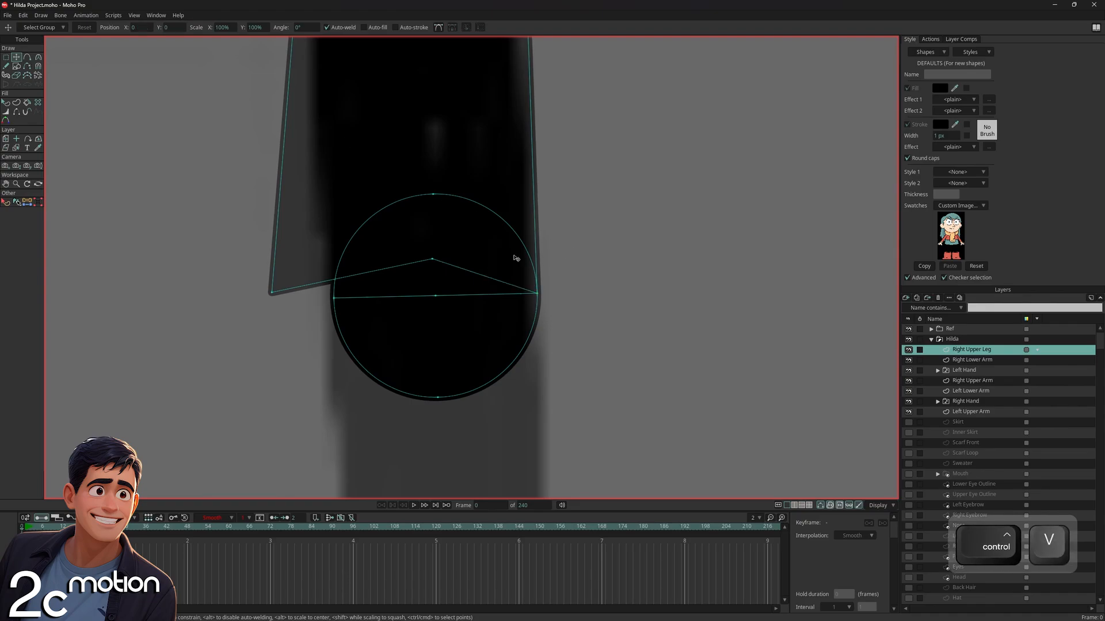
Set the rectangle's bottom inner corner to X 0.0517 and Y -0.3161, matching the lower circle's inner side point
left_click(132, 29)
key("ctrl+c")
left_click(141, 28)
key("ctrl+v")
key("Return")
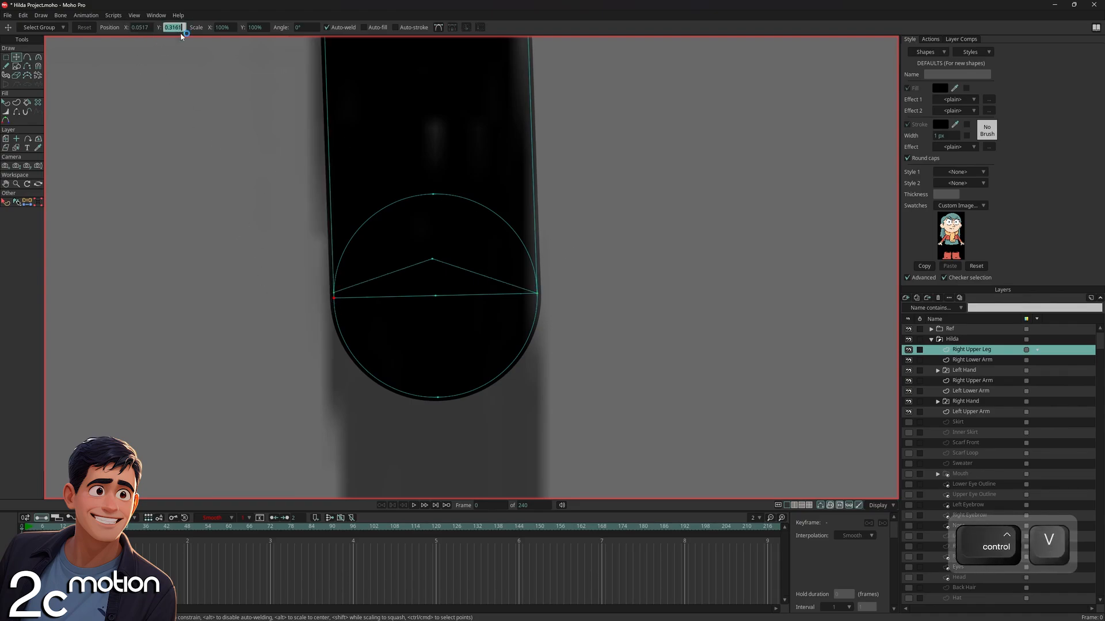
key("ctrl+c")
left_click(174, 28)
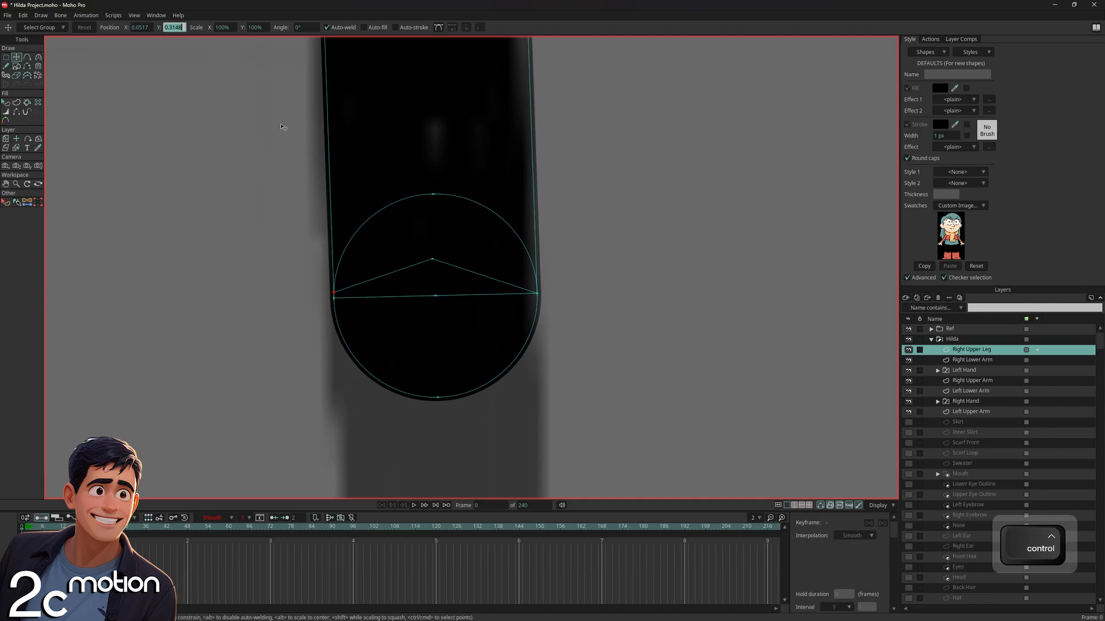
key("ctrl+v")
key("Return")
Set the midpoint of the rectangle's bottom edge to X 0.0760 and Y -0.3156, matching the lower circle's centre point
left_click(141, 27)
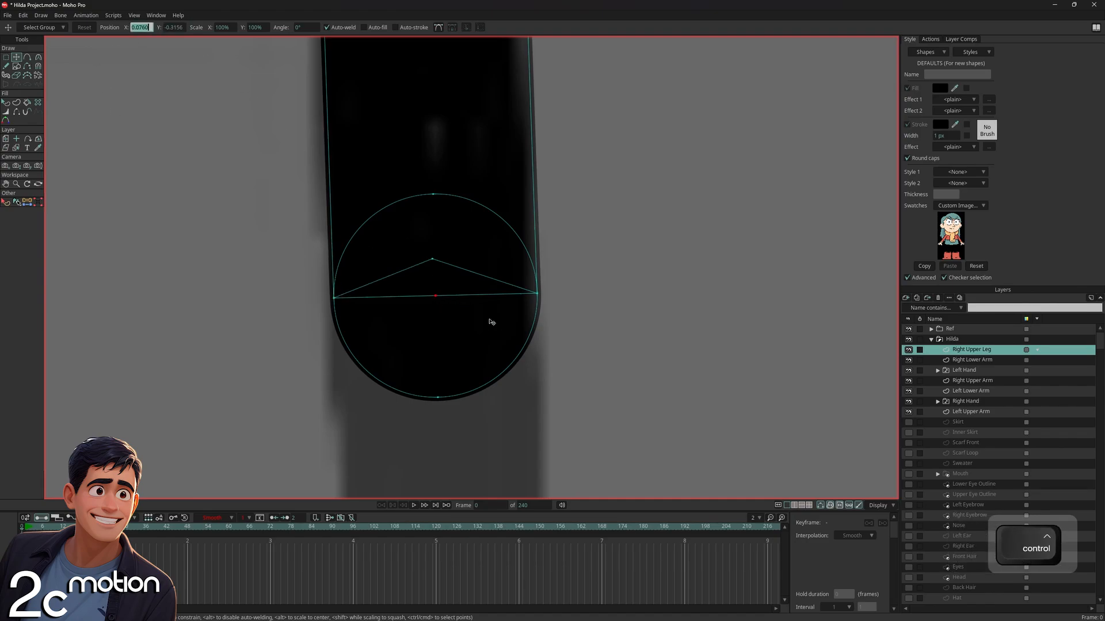
key("ctrl+c")
left_click(142, 27)
key("ctrl+v")
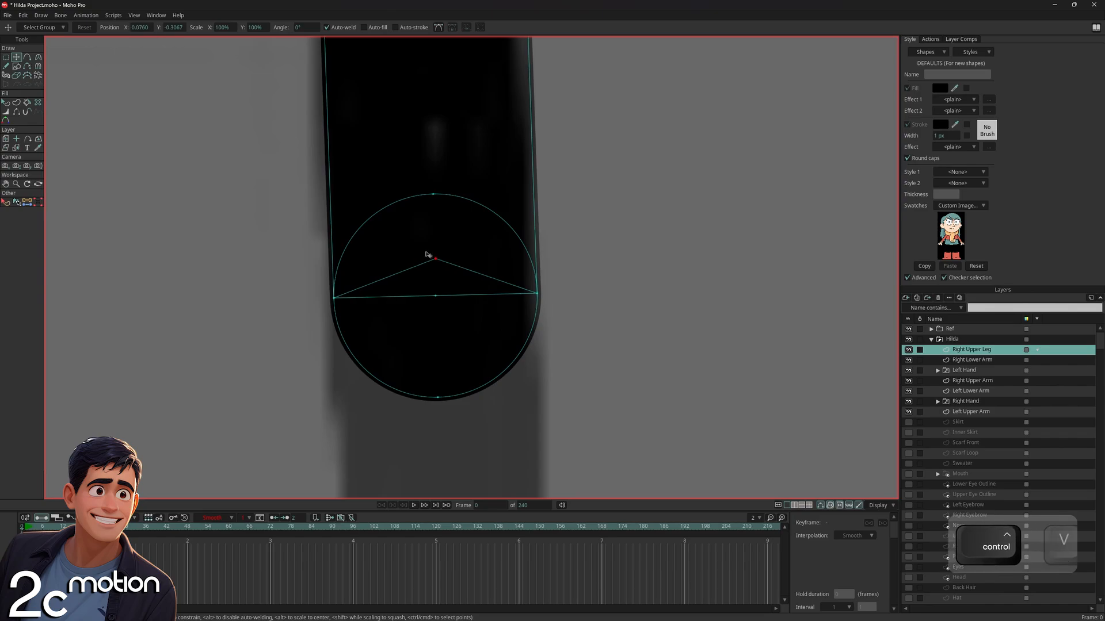
key("Return")
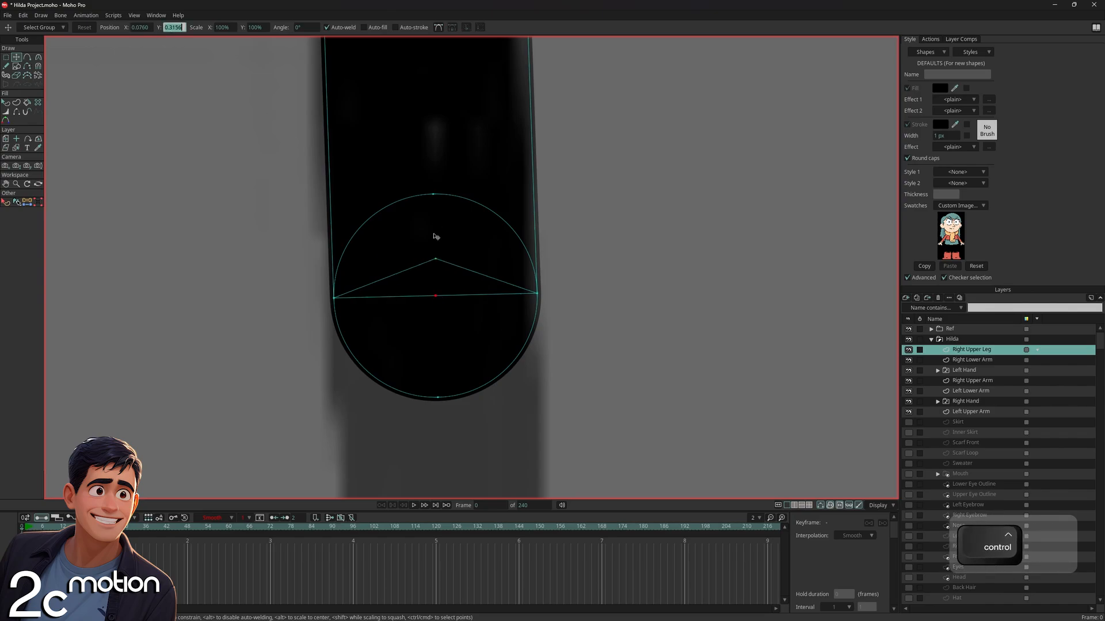
key("ctrl+c")
left_click(435, 257)
key("ctrl+v")
key("Return")
Duplicate the Right Upper Leg layer and name the copy Right Lower Leg
scroll(476, 177, "down", 5)
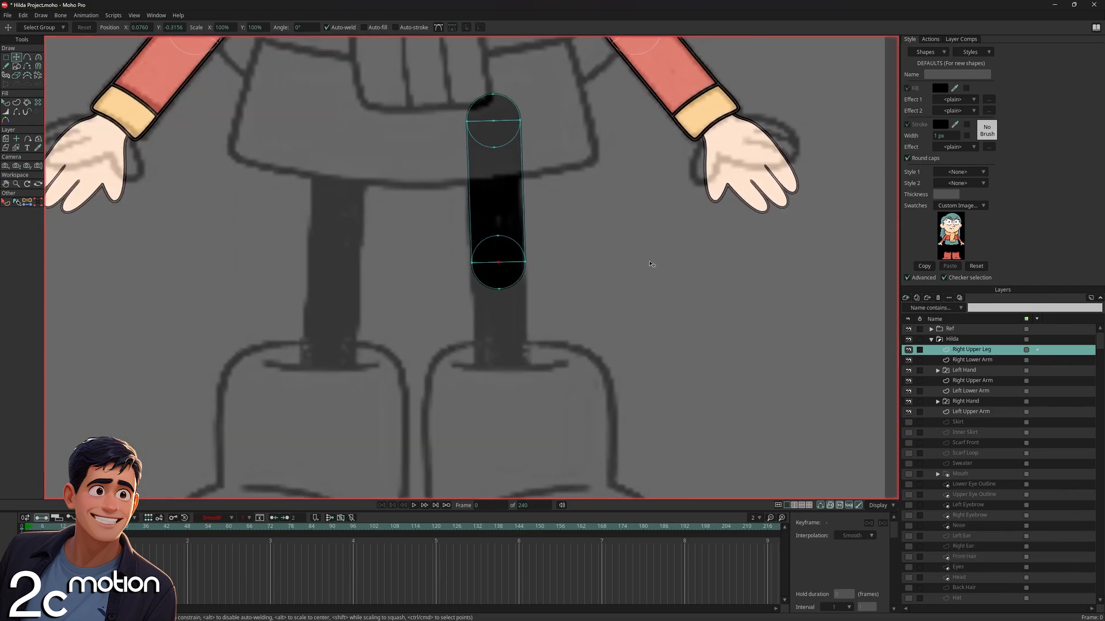
scroll(578, 242, "up", 2)
left_click(917, 297)
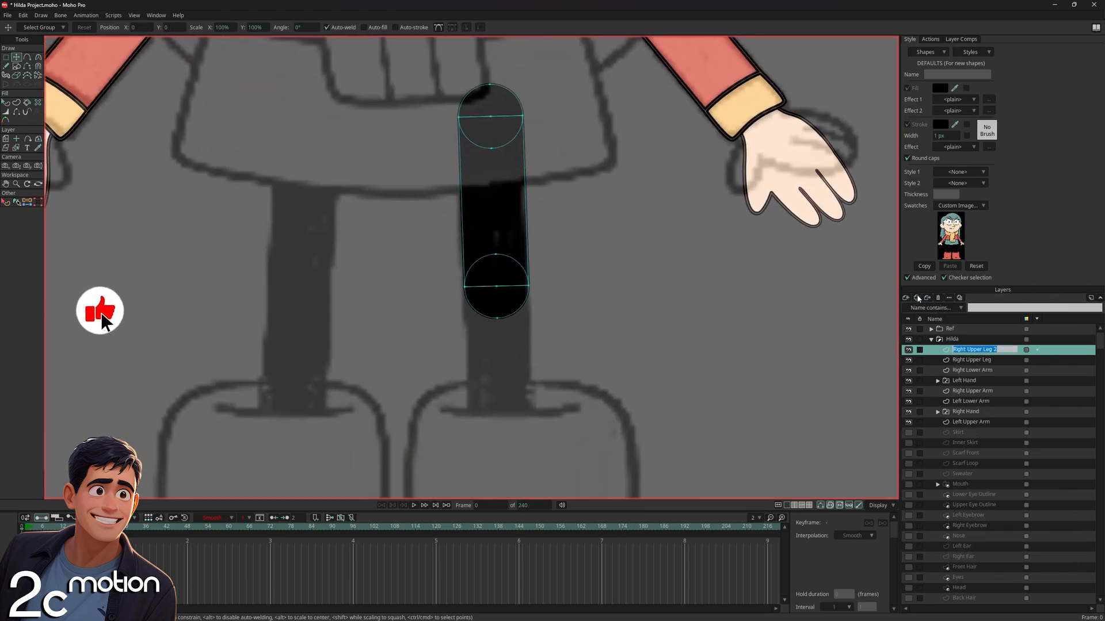
key("Right")
key("BackSpace")
key("BackSpace")
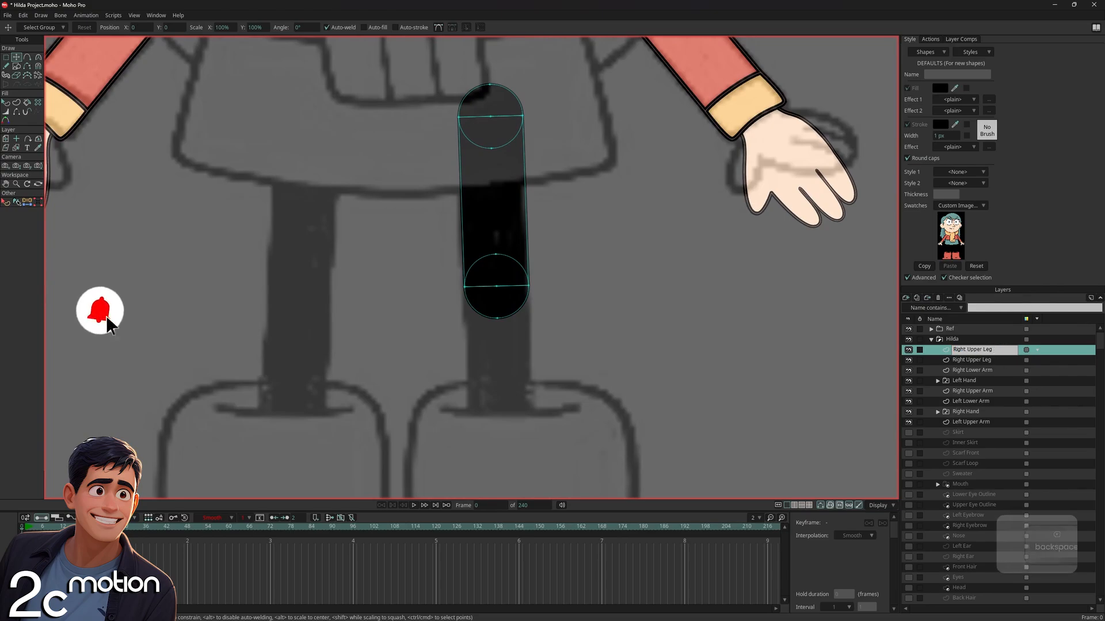
double_click(974, 349)
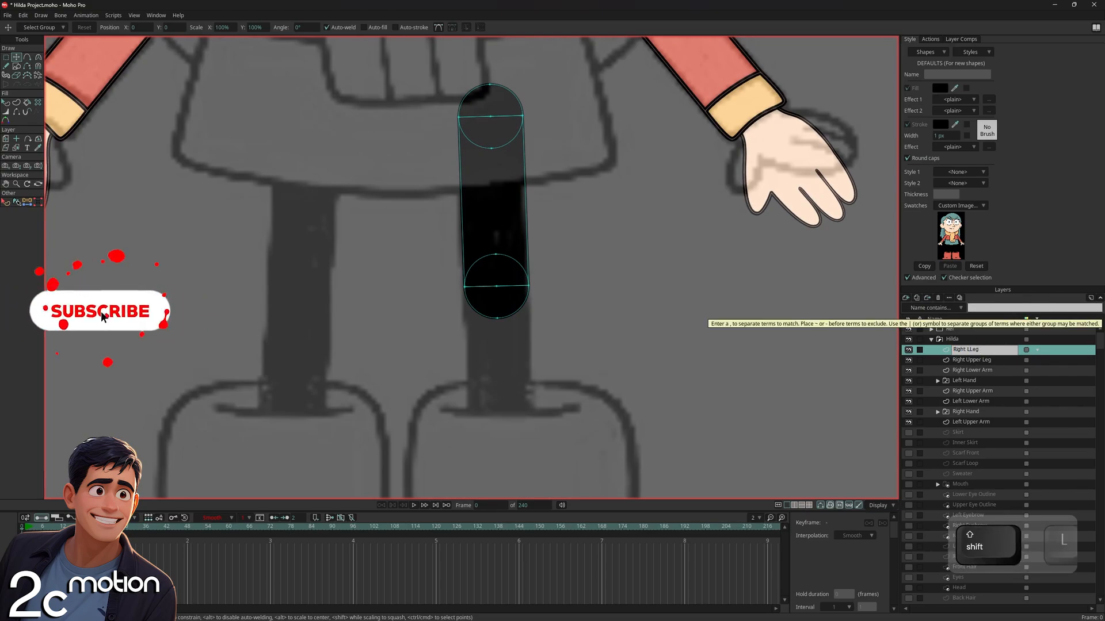
type("Lower")
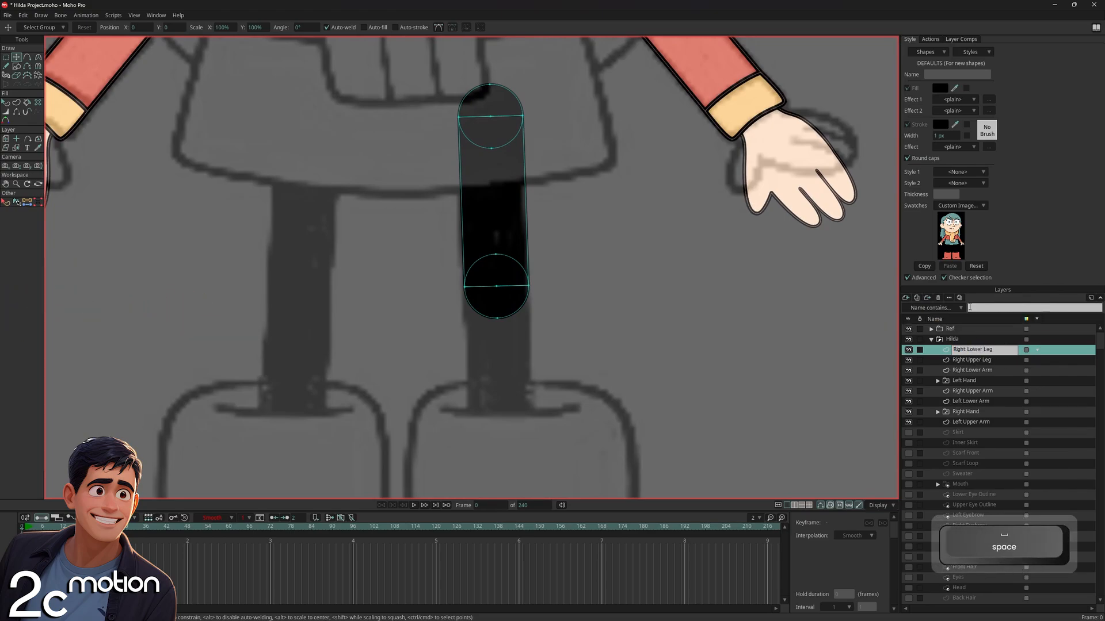
key("Return")
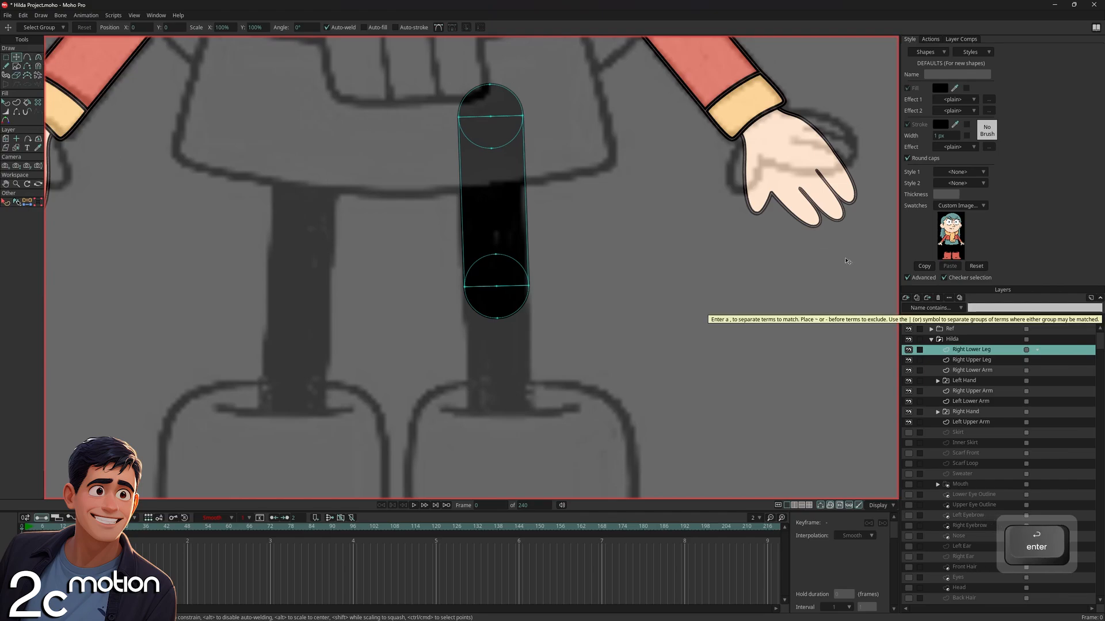
Hide the Right Upper Leg layer and delete the upper circle from the Right Lower Leg layer
left_click(909, 360)
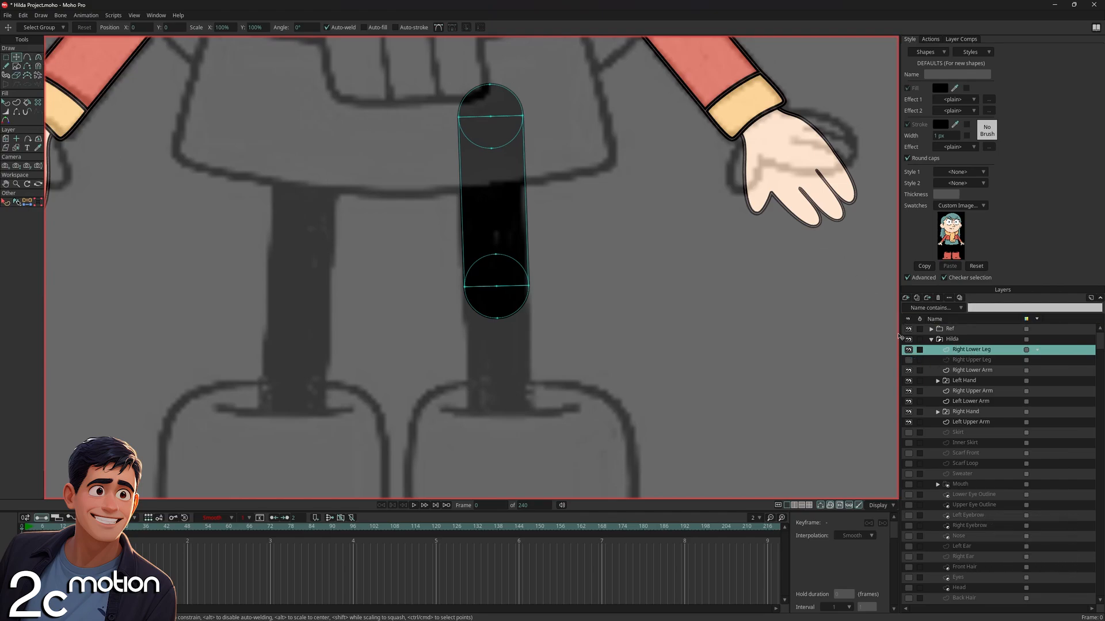
left_click(488, 99)
key("Delete")
Move the rectangle's top edge points down inside the boot to form the lower leg, and show the Right Upper Leg layer again
left_click_drag(444, 91, 587, 149)
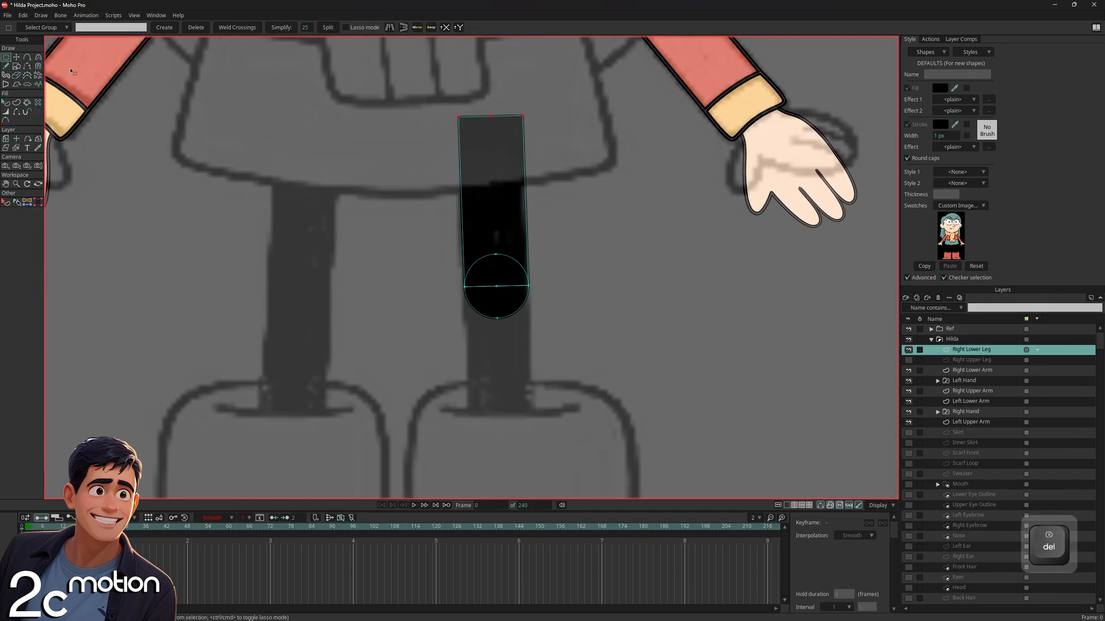
left_click_drag(513, 124, 531, 329)
scroll(531, 329, "up", 4)
left_click_drag(532, 384, 531, 385)
left_click_drag(511, 384, 507, 385)
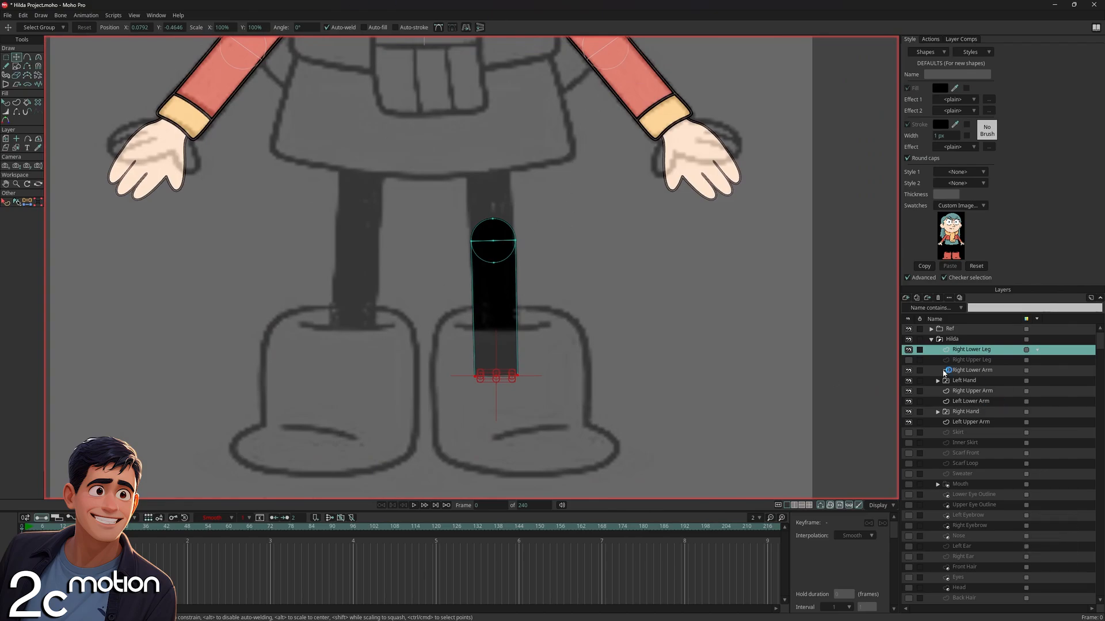
left_click(909, 360)
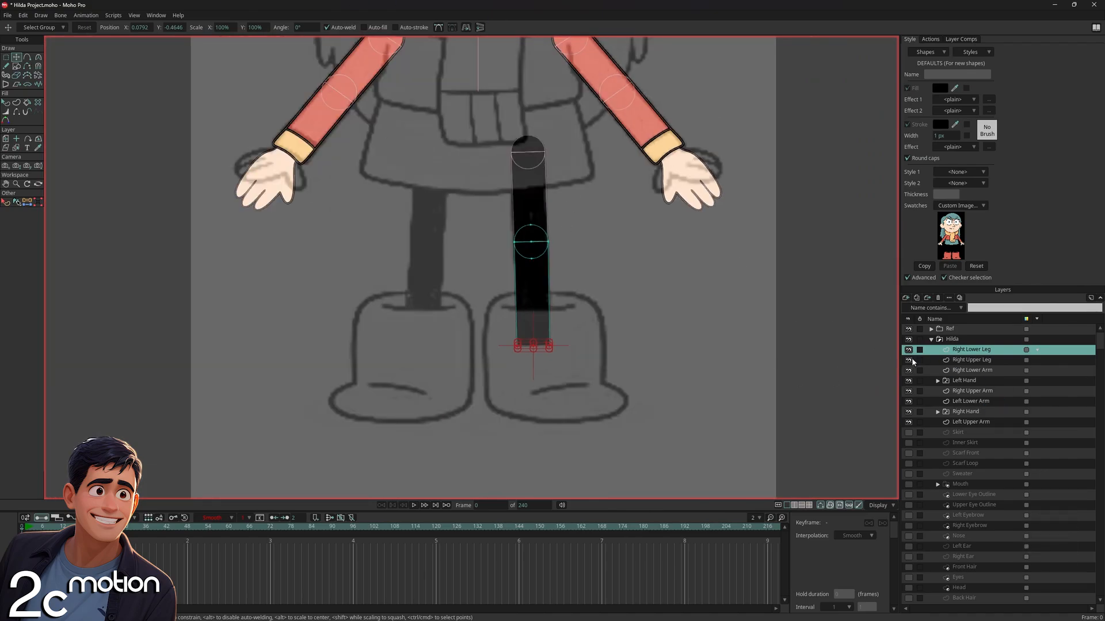
Add a new vector layer above Right Lower Leg and name it Right Boot
left_click(906, 298)
left_click(962, 350)
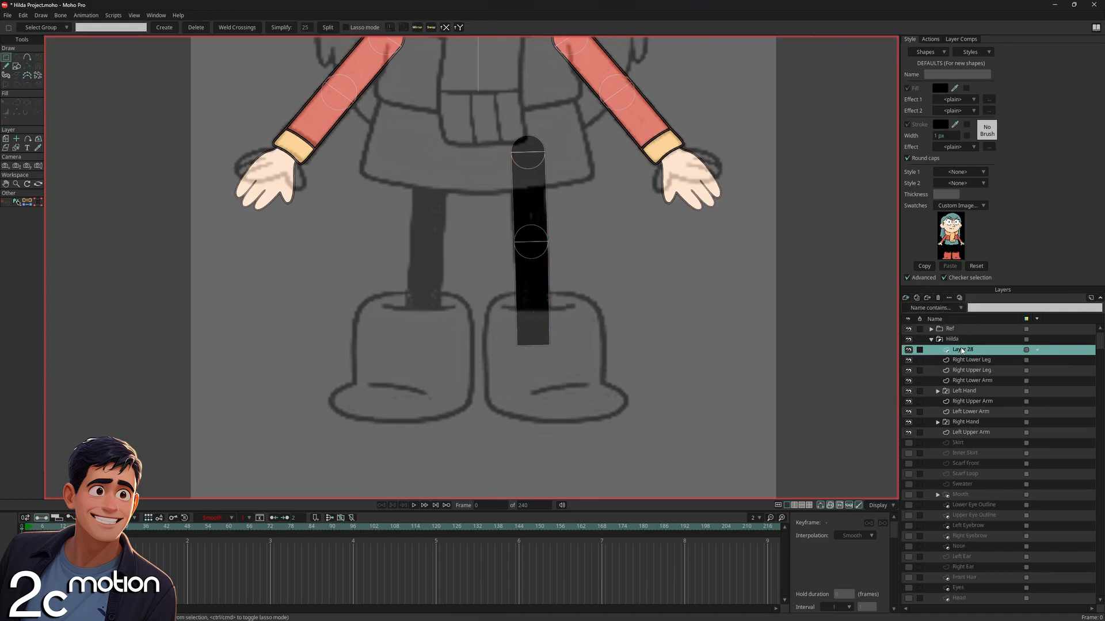
double_click(962, 349)
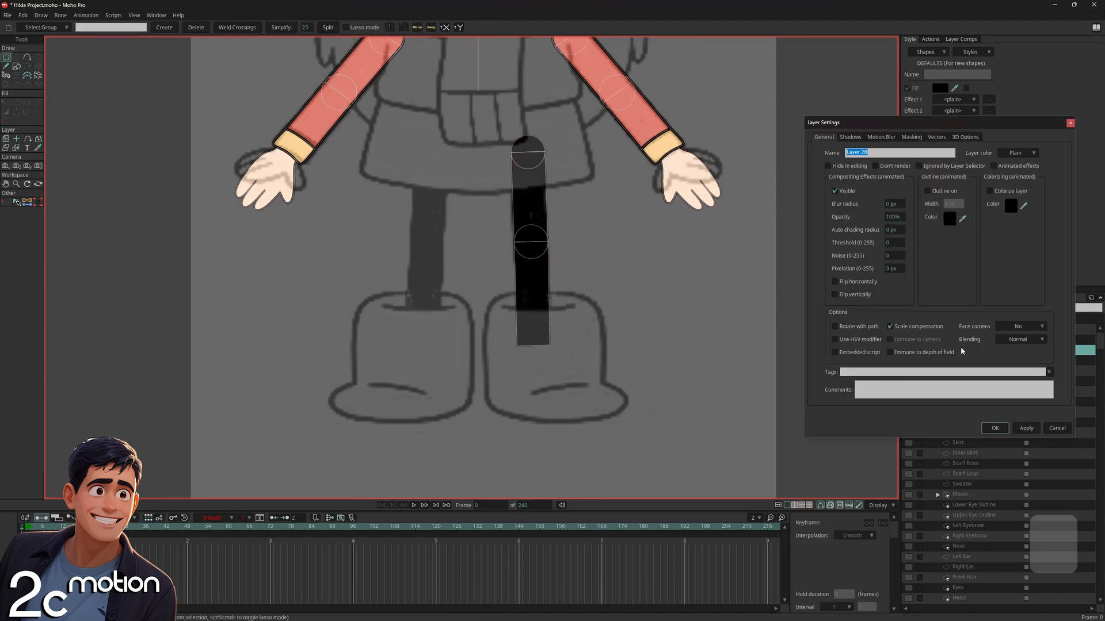
type("Right Boot")
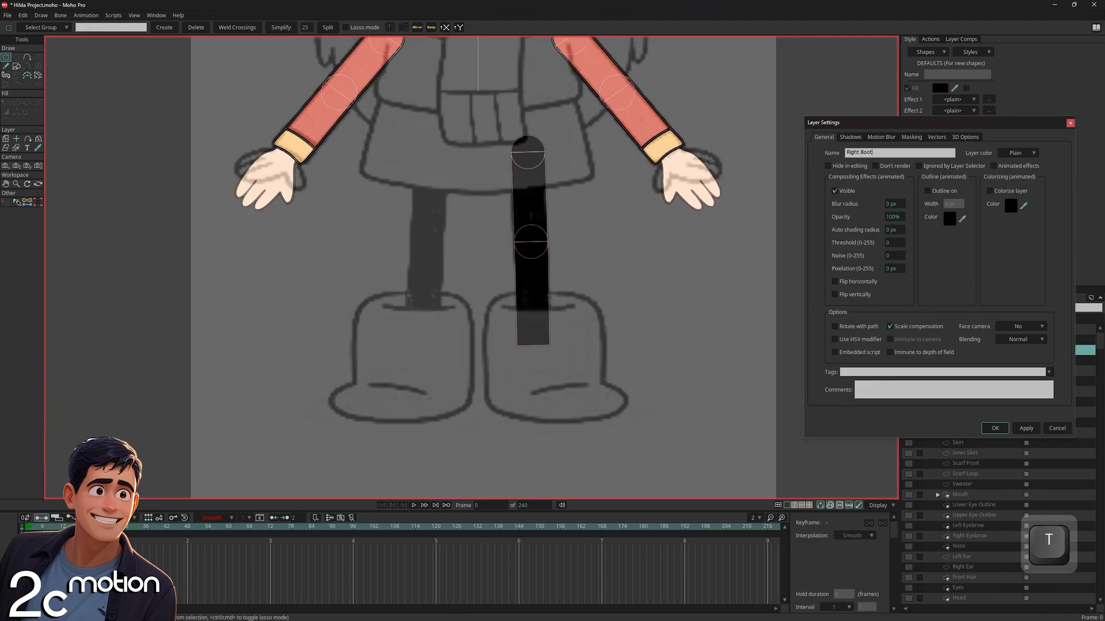
key("Return")
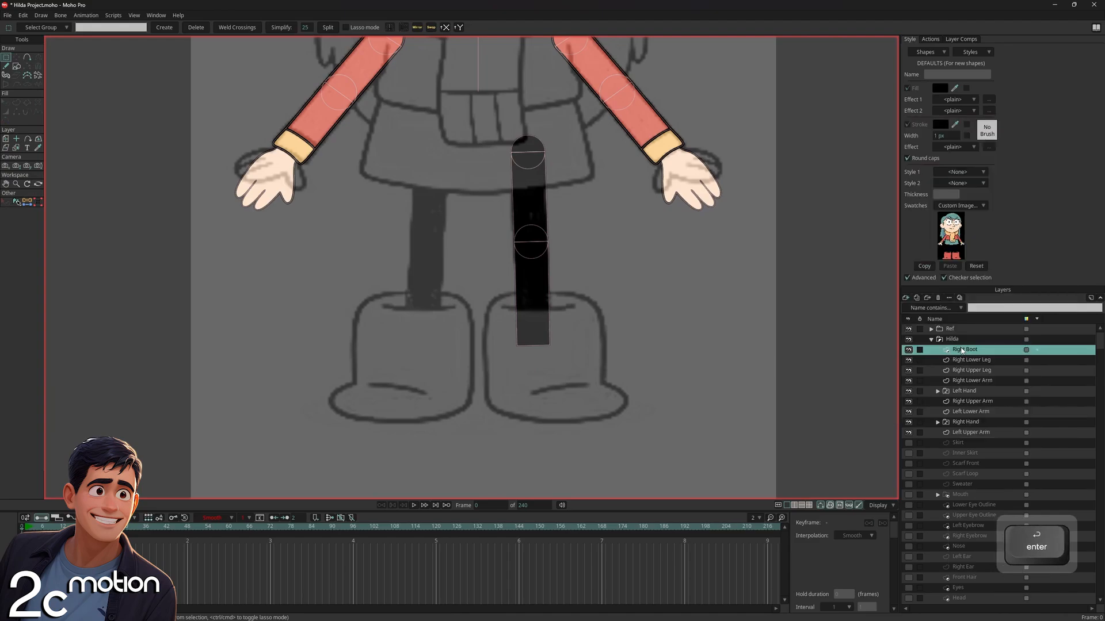
Set the Right Boot layer's masking to "Don't mask this layer"
double_click(992, 350)
left_click(912, 138)
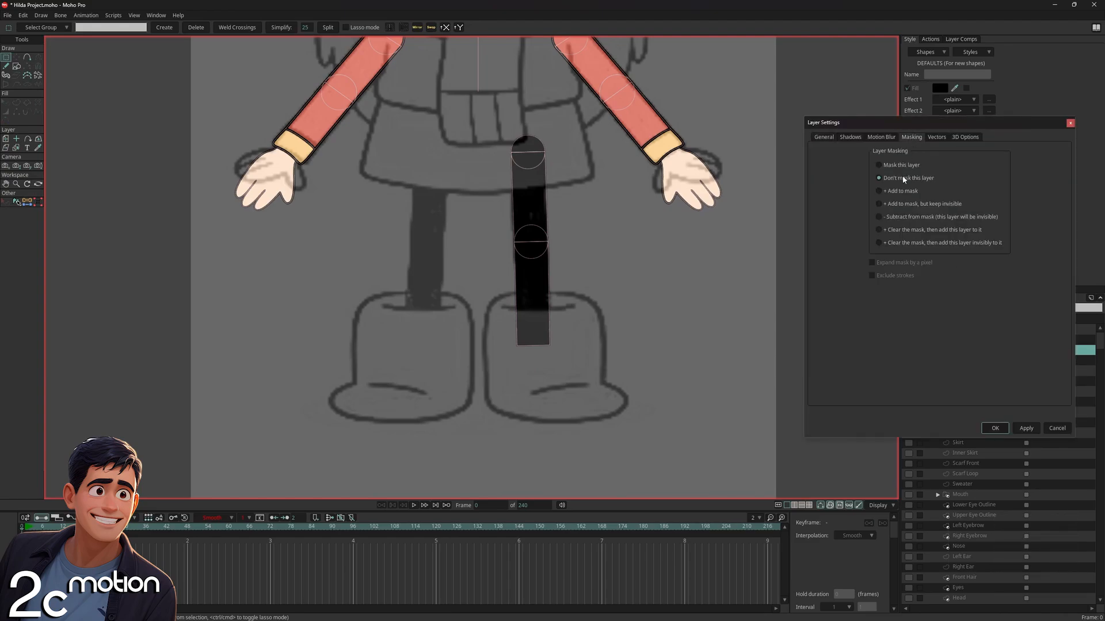
left_click(987, 429)
Sample the boot's red from the reference swatch as fill and draw a rectangle over the sketched right boot's shaft
left_click_drag(956, 90, 955, 256)
left_click(17, 66)
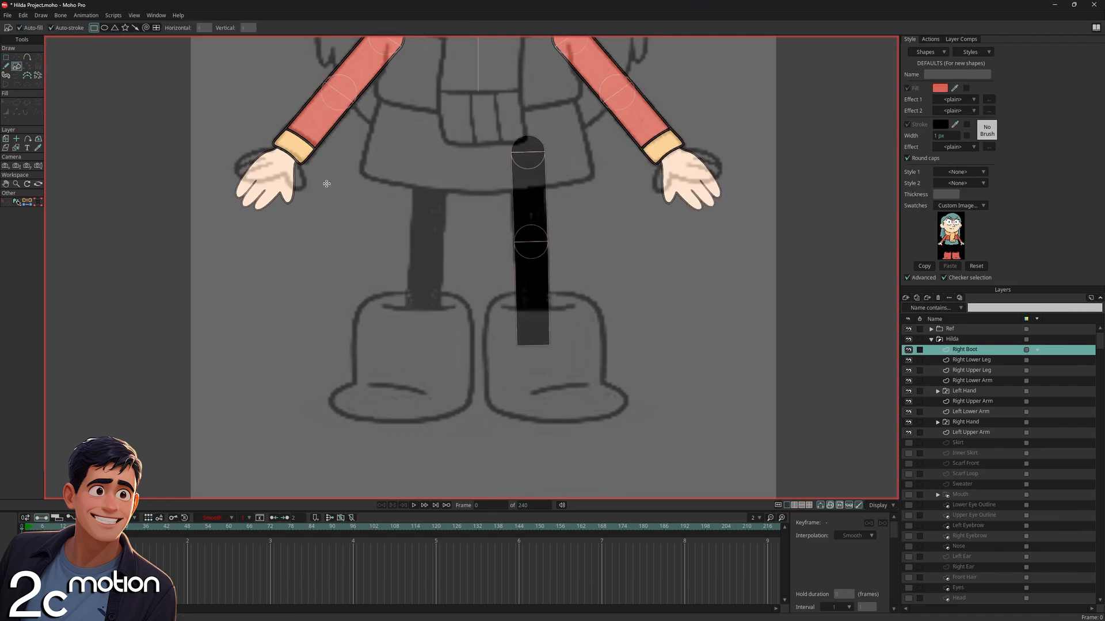
scroll(322, 180, "up", 2)
mouse_move(441, 253)
left_mouse_down()
mouse_move(592, 369)
mouse_move(573, 378)
left_mouse_up()
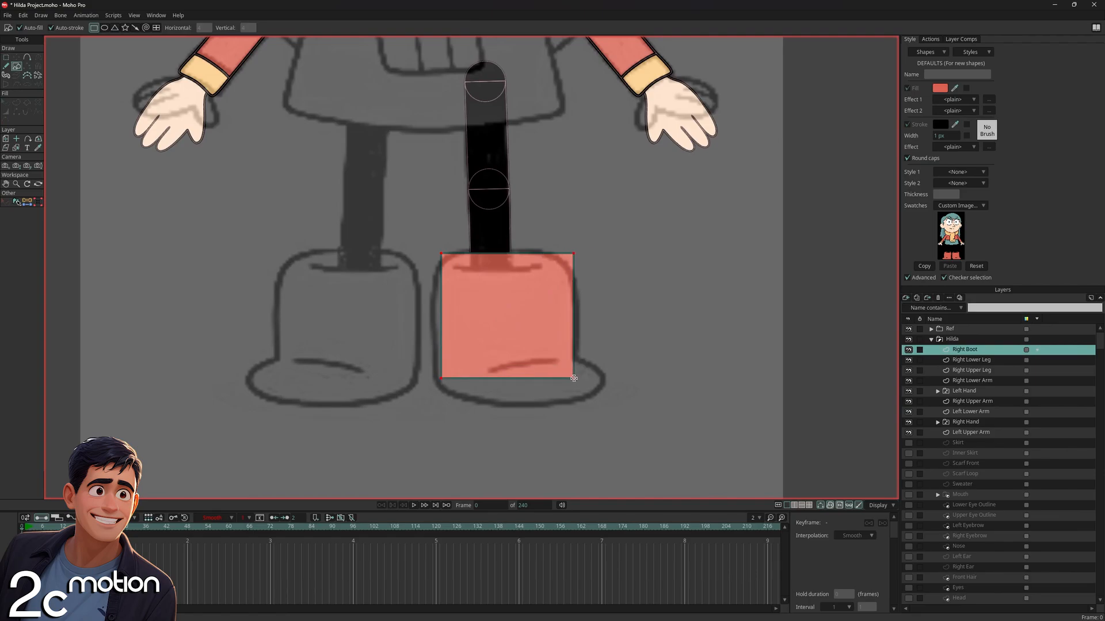
Widen the boot rectangle to both sides of the sketched shaft and raise its top edge to the boot's upper outline
left_click(16, 58)
scroll(557, 266, "up", 2)
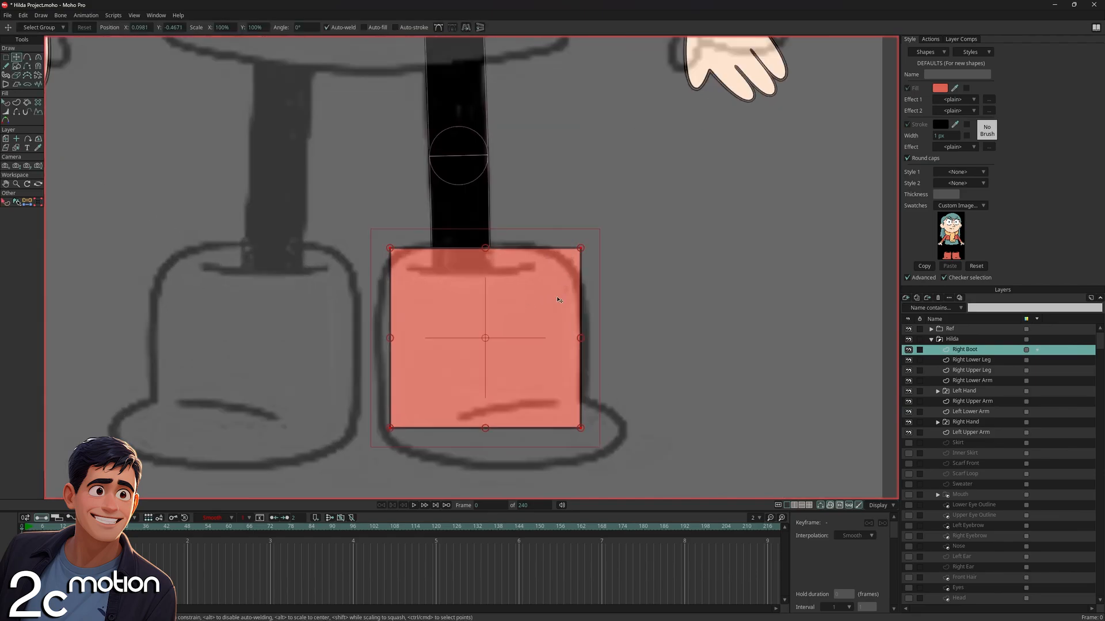
left_click_drag(581, 338, 586, 338)
left_click_drag(389, 339, 375, 339)
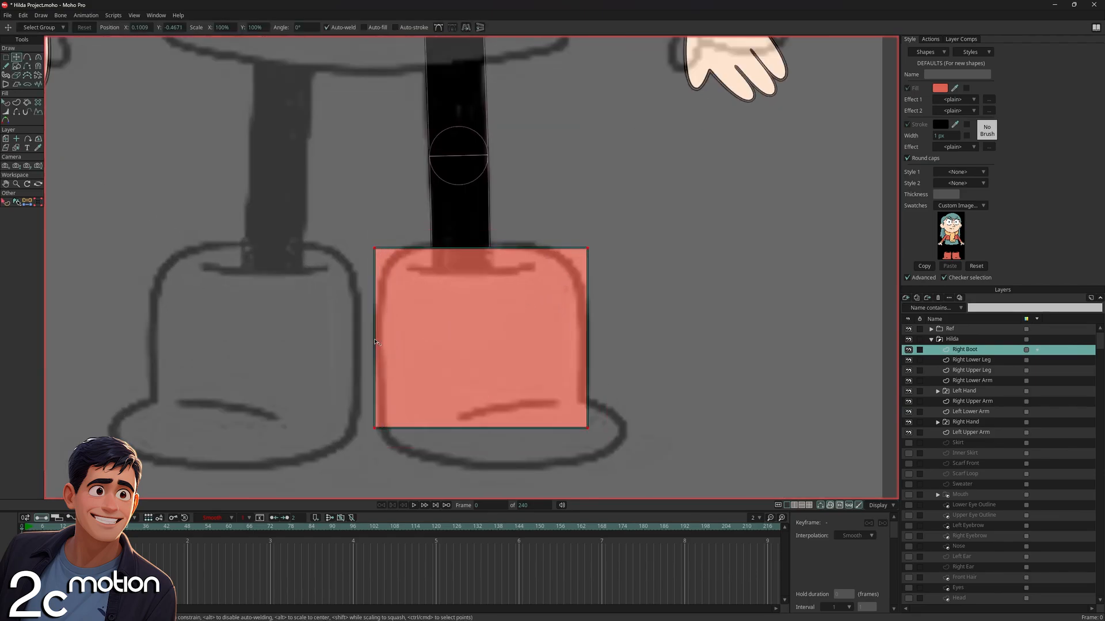
left_click_drag(481, 248, 481, 239)
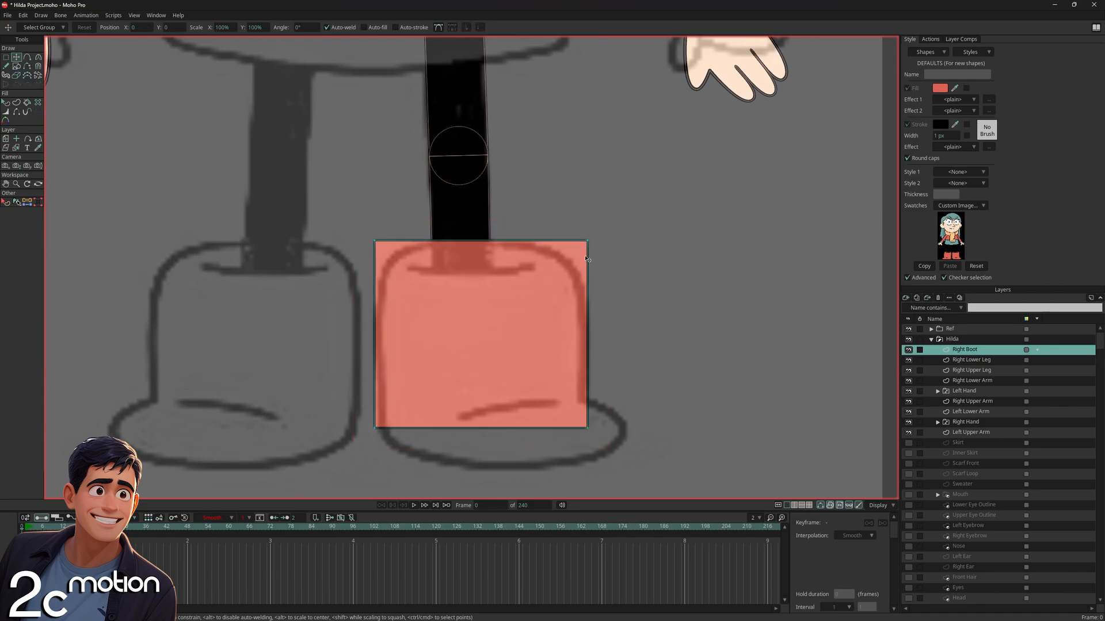
Extend the boot rectangle down to the sketched sole and outward to the toe's tip
left_click_drag(585, 288, 596, 222)
left_click_drag(492, 365, 501, 399)
left_click_drag(598, 287, 639, 286)
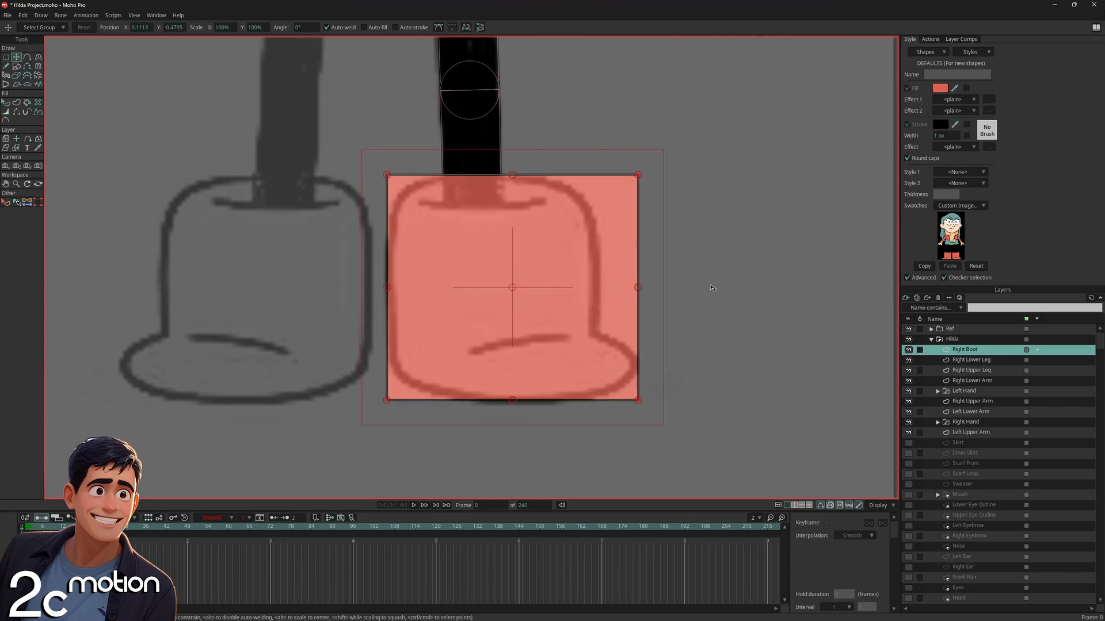
left_click(713, 286)
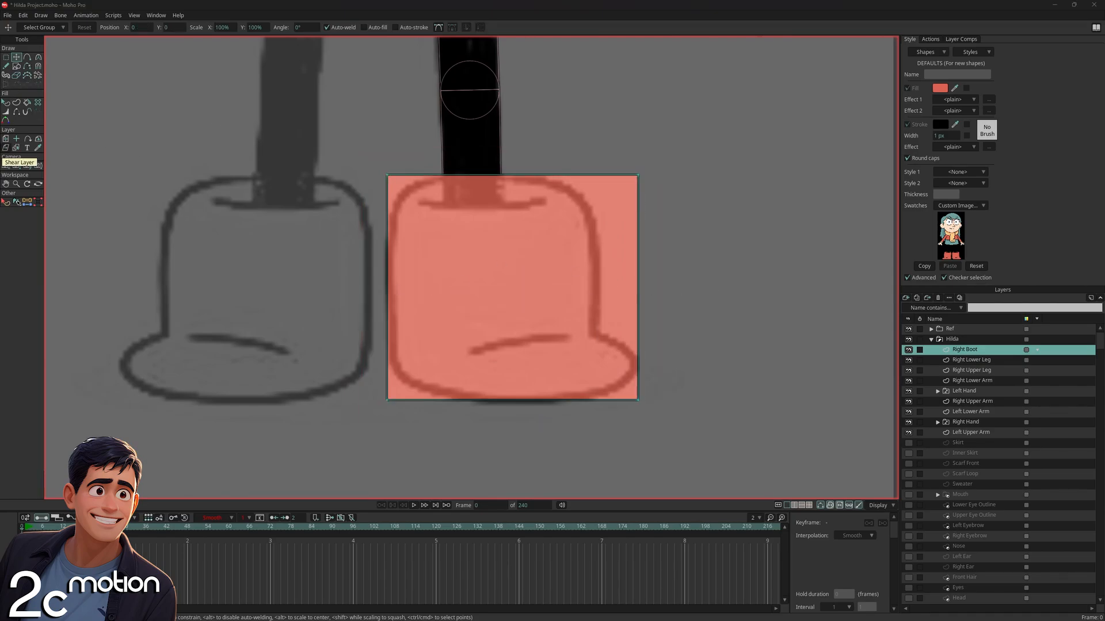
Add points on the boot's toe-side and bottom edges, pulling them in to the sketched ankle notch, sole and shaft
left_click(28, 58)
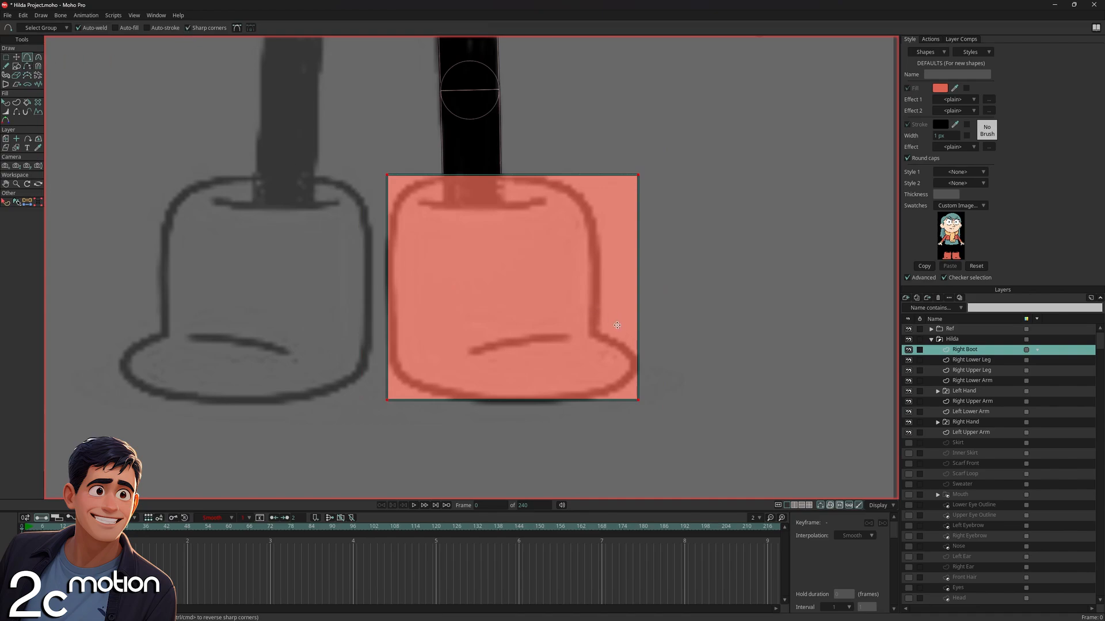
left_click_drag(637, 333, 594, 333)
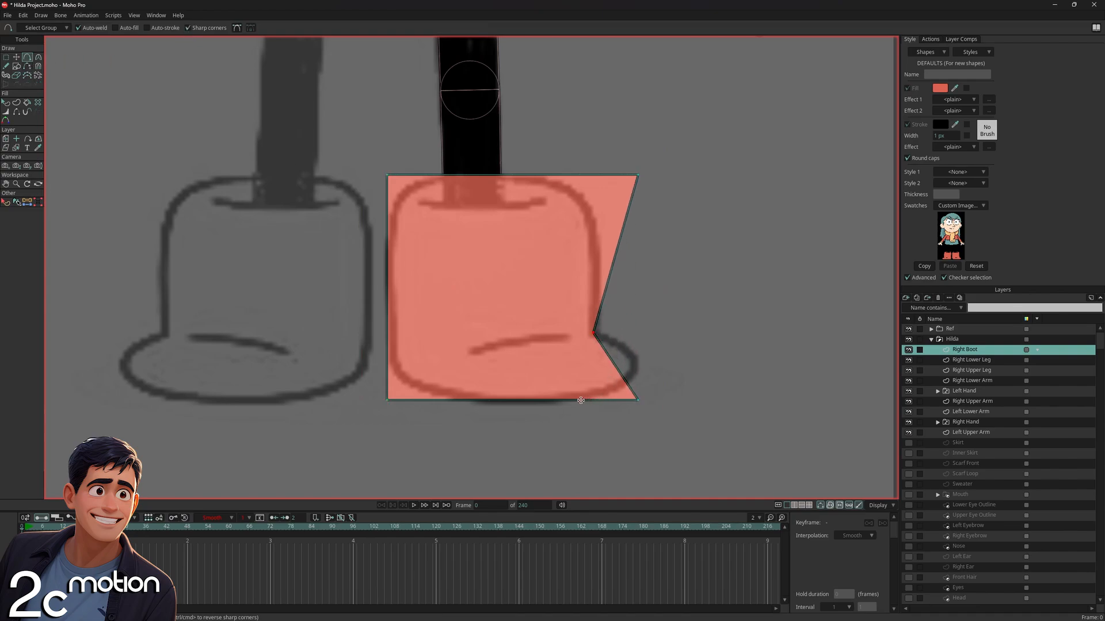
left_click_drag(581, 400, 556, 406)
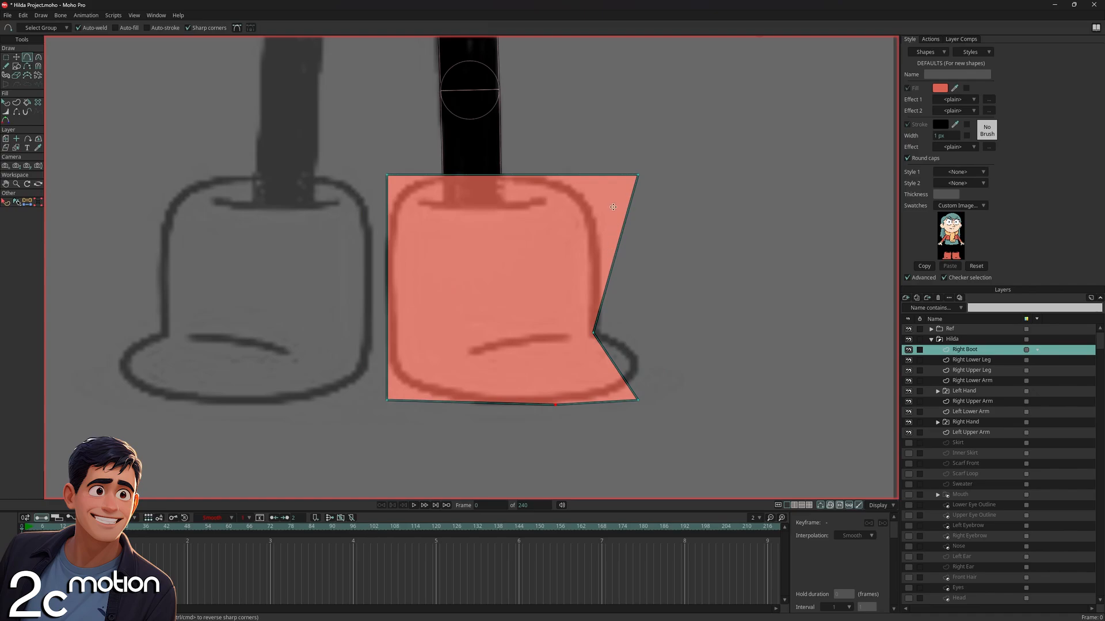
left_click_drag(623, 248, 596, 243)
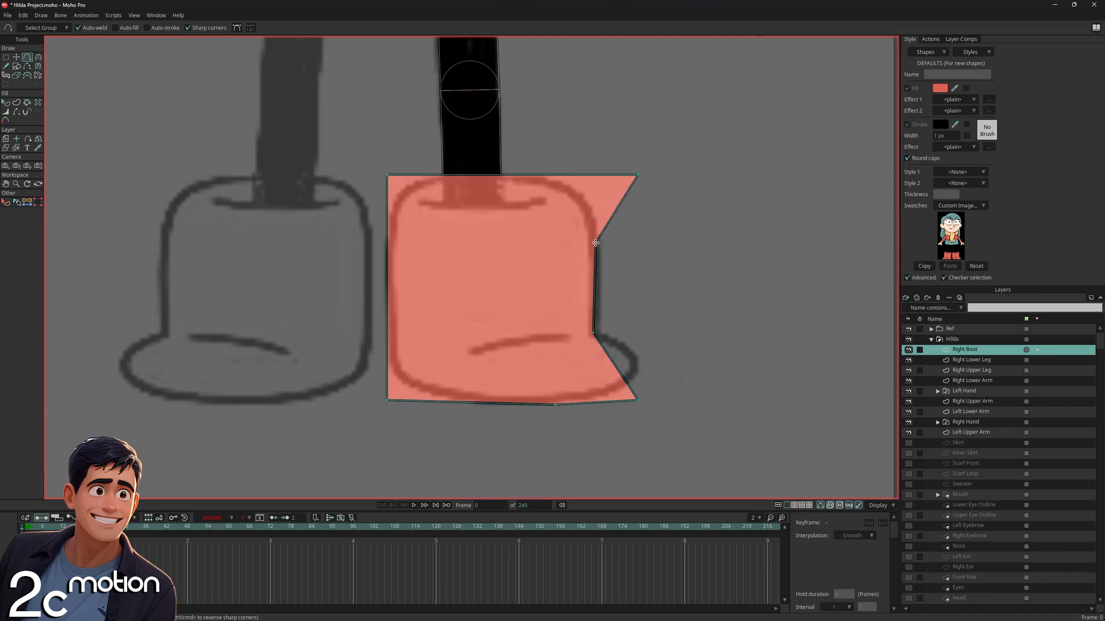
Move the boot shape's toe corner and both upper corners onto the sketched outline
left_click(16, 57)
left_click_drag(646, 403, 649, 370)
left_click_drag(636, 192, 566, 200)
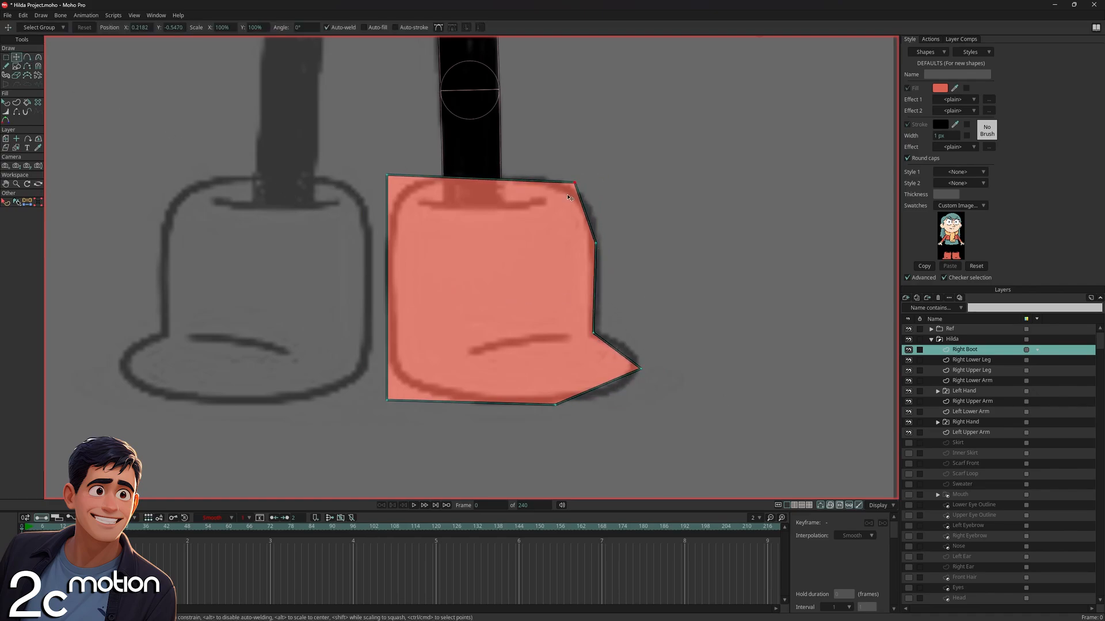
left_click_drag(389, 177, 404, 186)
Add points along the boot's top edge and heel-side bottom edge and refit the outline points to the sketch
key("a")
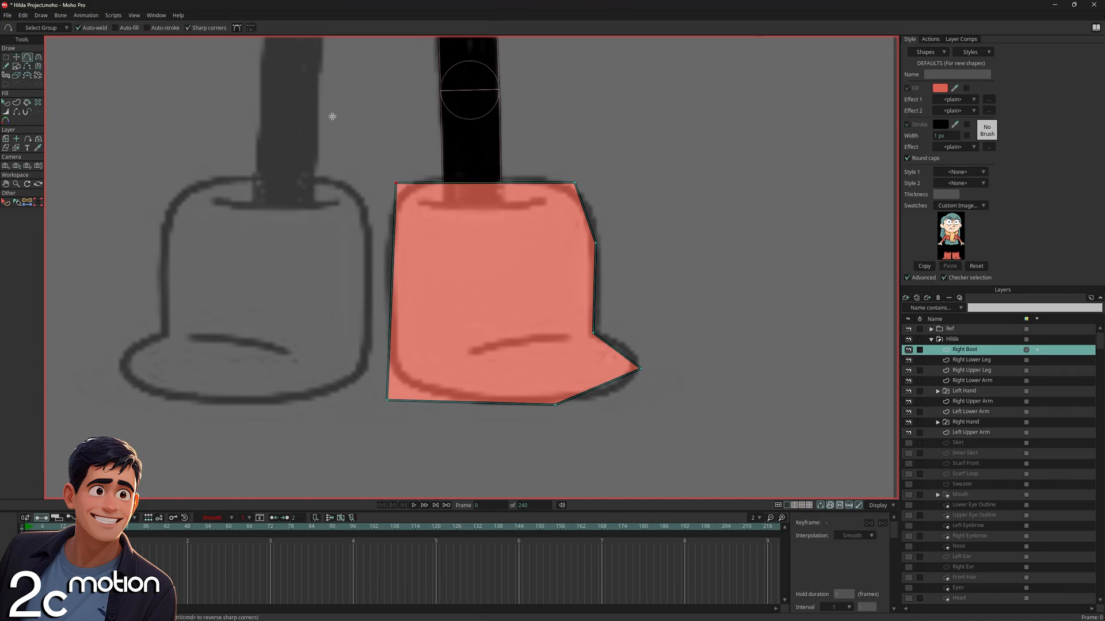
left_click_drag(489, 183, 490, 174)
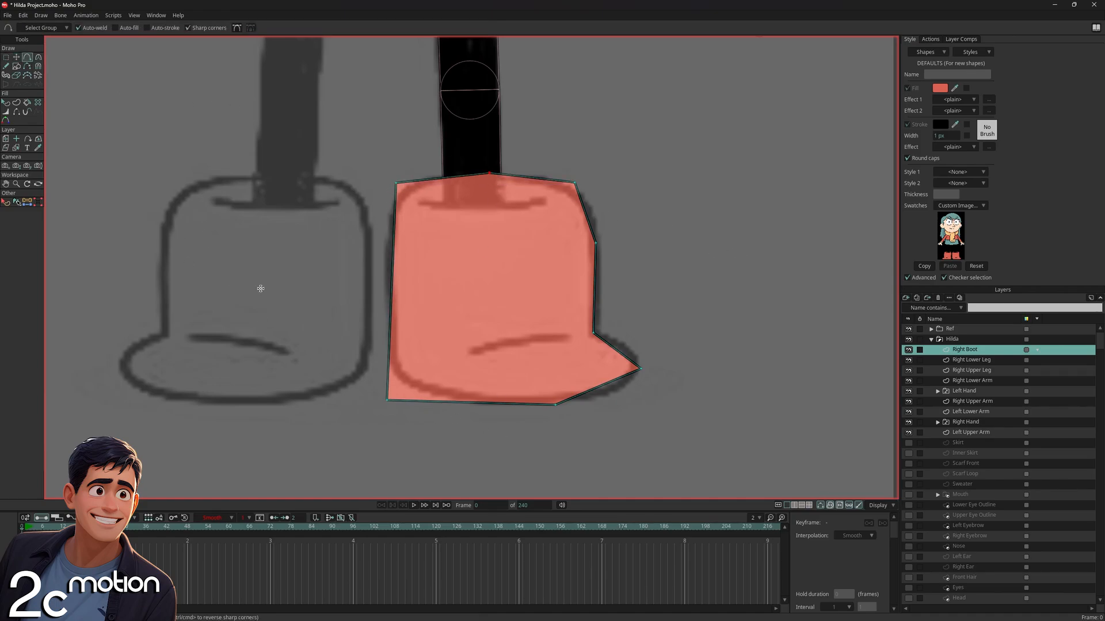
key("t")
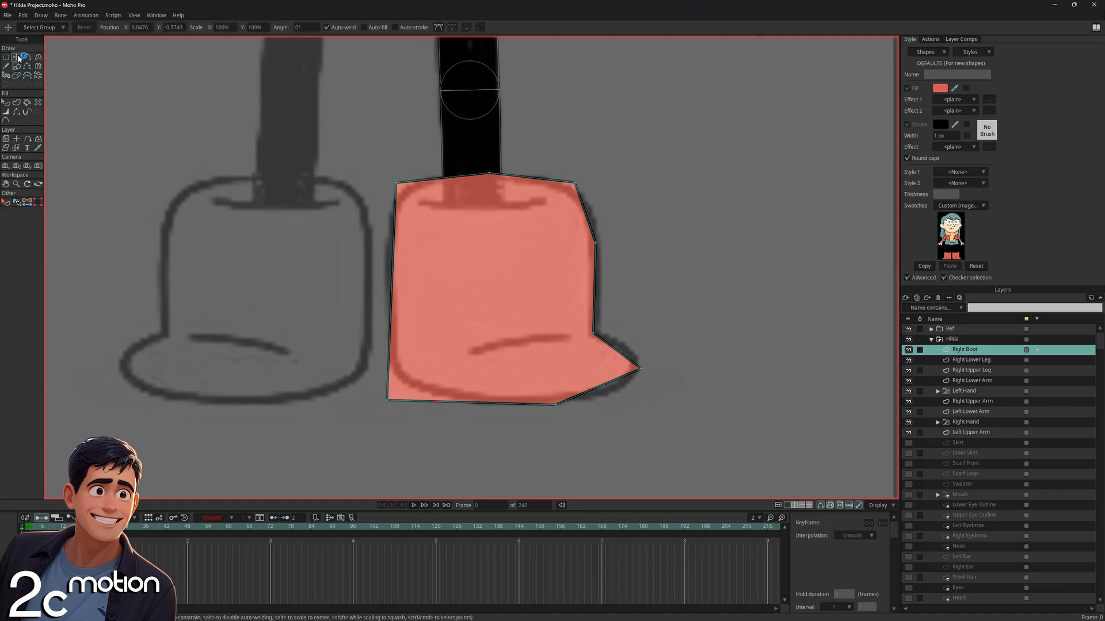
left_click_drag(387, 399, 381, 370)
left_click_drag(436, 401, 441, 402)
left_click_drag(558, 407, 565, 404)
left_click_drag(641, 371, 641, 367)
left_click_drag(409, 190, 412, 198)
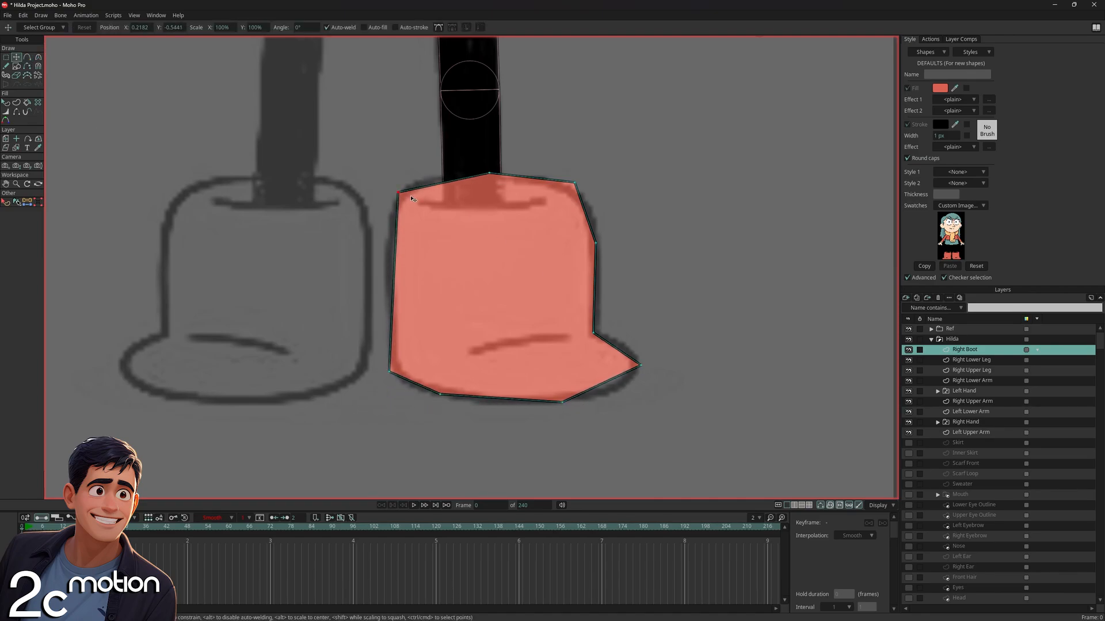
left_click_drag(574, 182, 575, 190)
left_click_drag(398, 192, 396, 194)
Curve the boot's top edge and inner upper corner to follow the sketch, and adjust the shaft's toe-side point
left_click(39, 57)
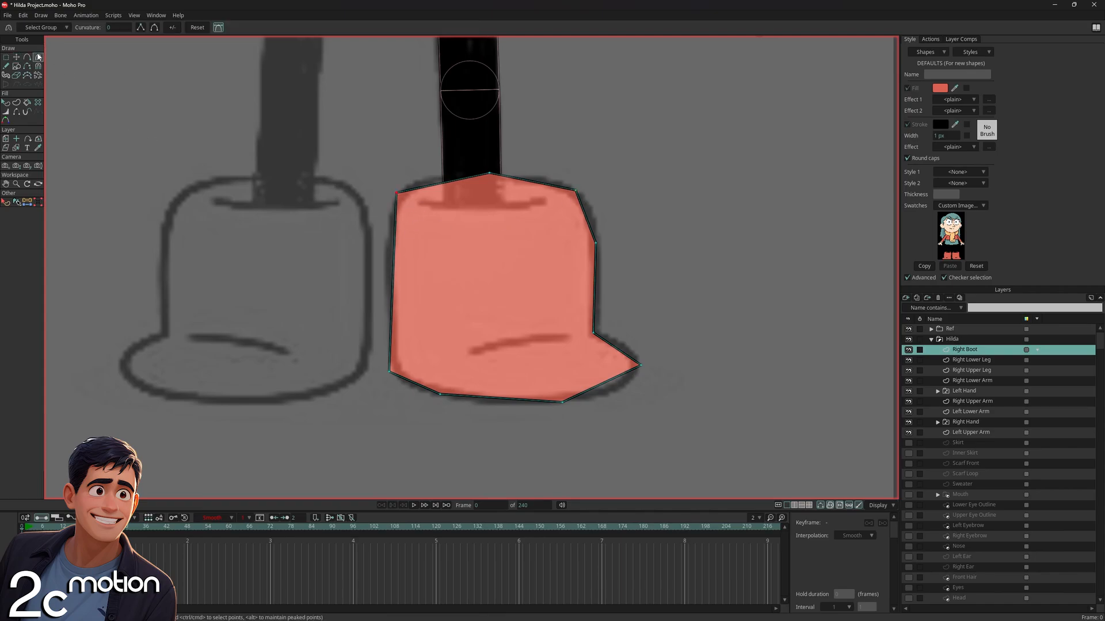
left_click_drag(504, 160, 814, 184)
left_click_drag(392, 186, 491, 138)
scroll(407, 162, "up", 2)
key("t")
left_click_drag(629, 277, 616, 243)
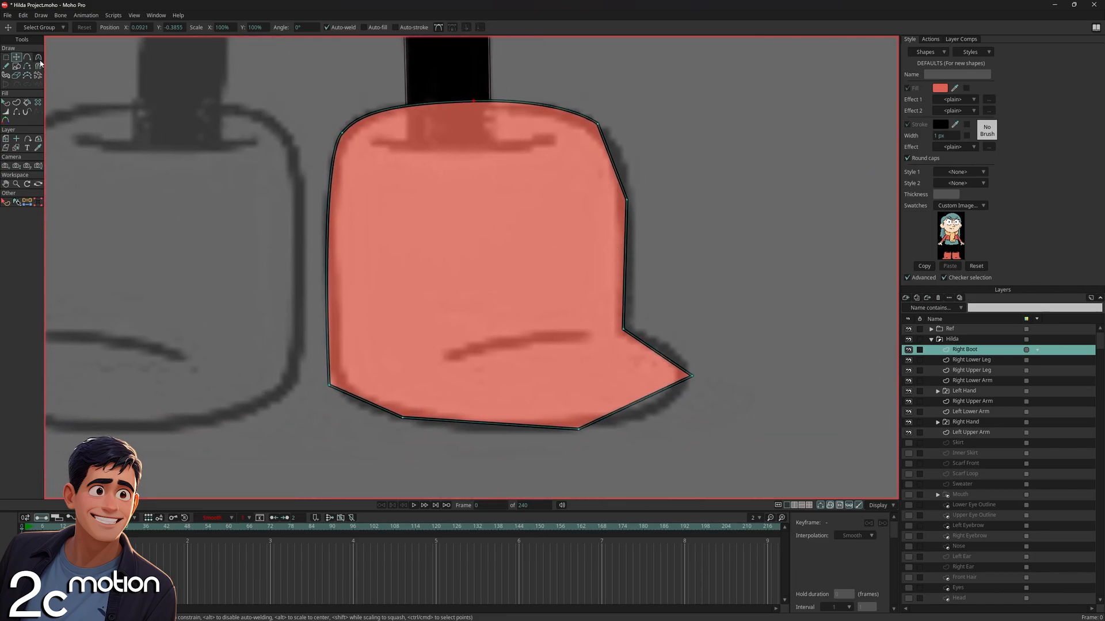
Round the boot's toe, sole and heel side with the Curvature tool and nudge their points onto the sketch
left_click(38, 57)
left_click_drag(679, 363, 471, 425)
mouse_move(316, 384)
left_mouse_down()
mouse_move(335, 408)
mouse_move(336, 383)
left_mouse_up()
left_click(16, 58)
left_click_drag(571, 436, 569, 433)
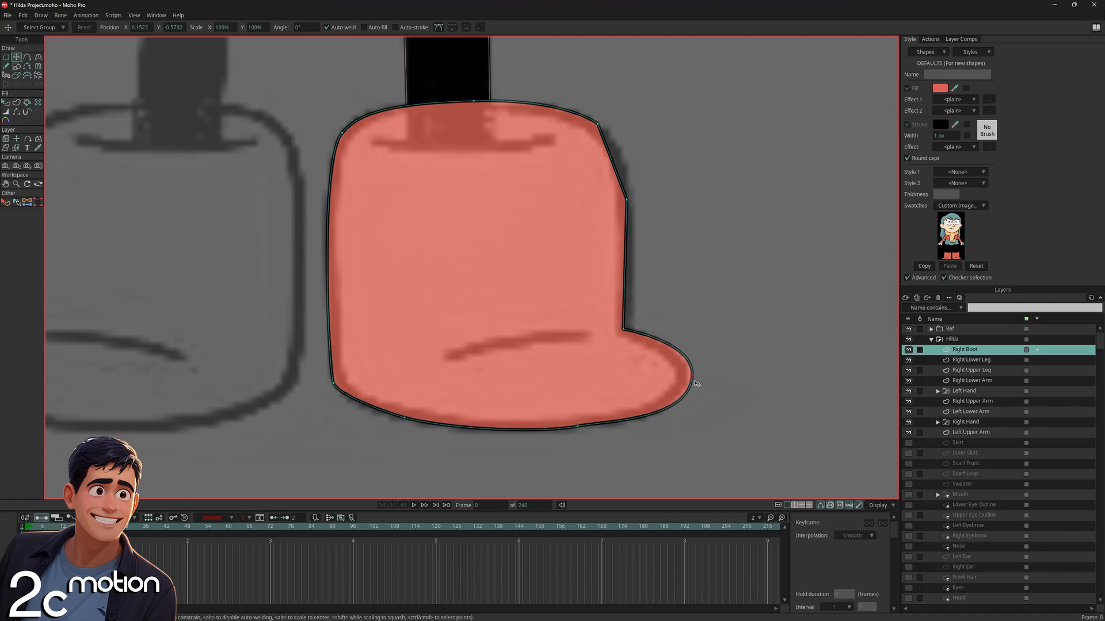
left_click_drag(695, 382, 689, 381)
left_click_drag(410, 419, 412, 416)
Refine the sole's curvature and round the toe-side upper corner and shaft edge of the boot
left_click(39, 58)
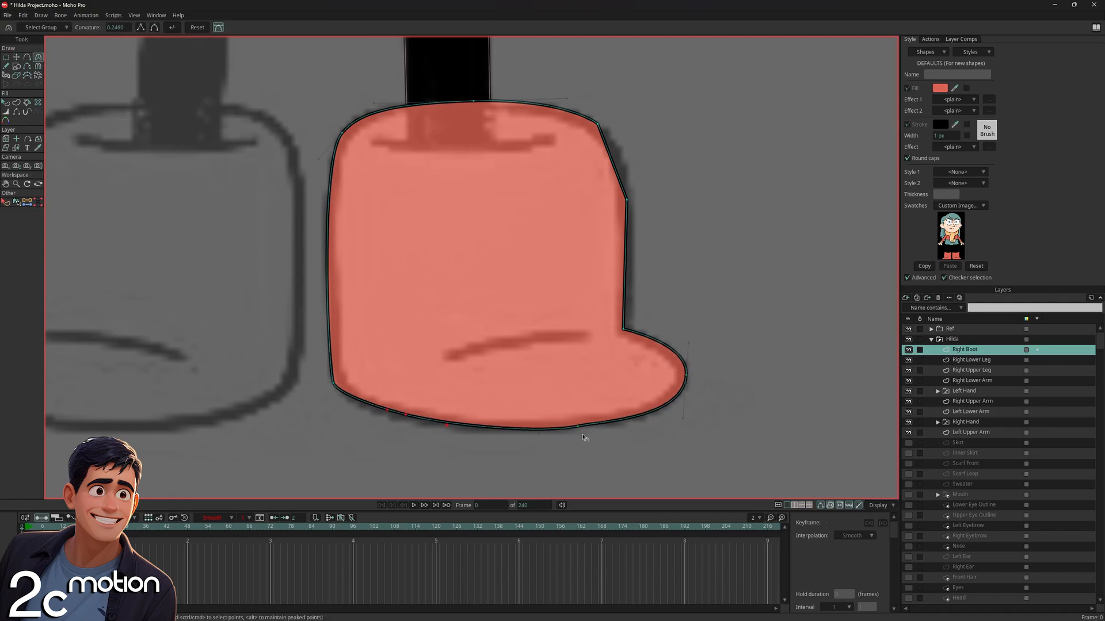
left_click_drag(583, 435, 614, 432)
left_click_drag(645, 285, 595, 305)
scroll(590, 263, "up", 4)
left_click_drag(598, 232, 632, 231)
left_click_drag(571, 171, 564, 205)
scroll(586, 166, "down", 5)
scroll(541, 164, "up", 4)
left_click_drag(523, 159, 636, 184)
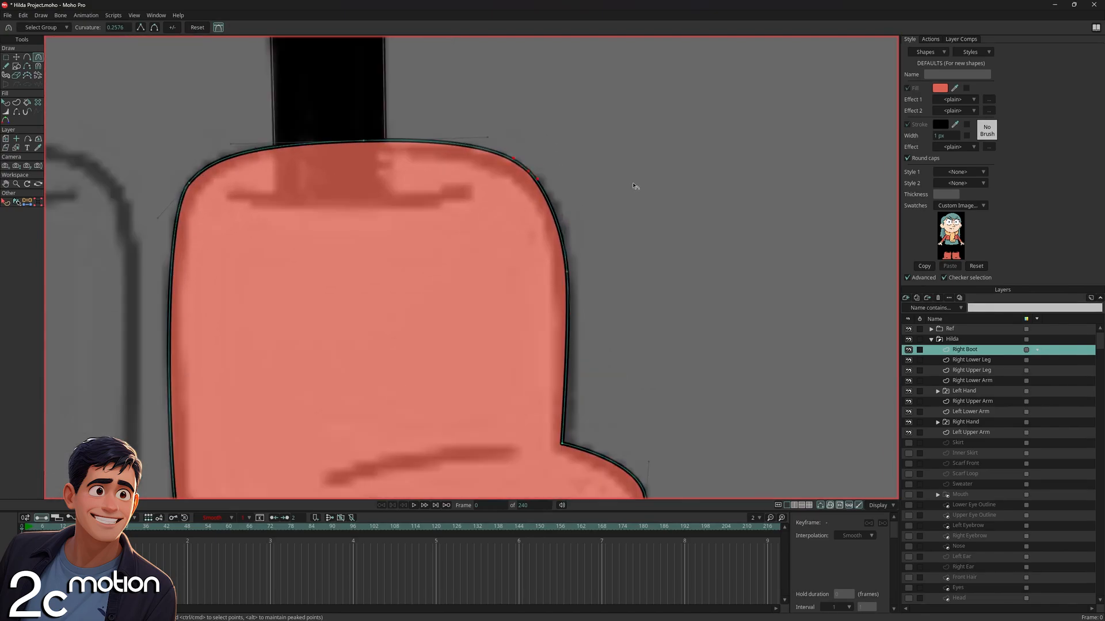
Fine-tune the boot's top, shaft and heel points so the outline matches the sketch
scroll(557, 184, "down", 3)
key("t")
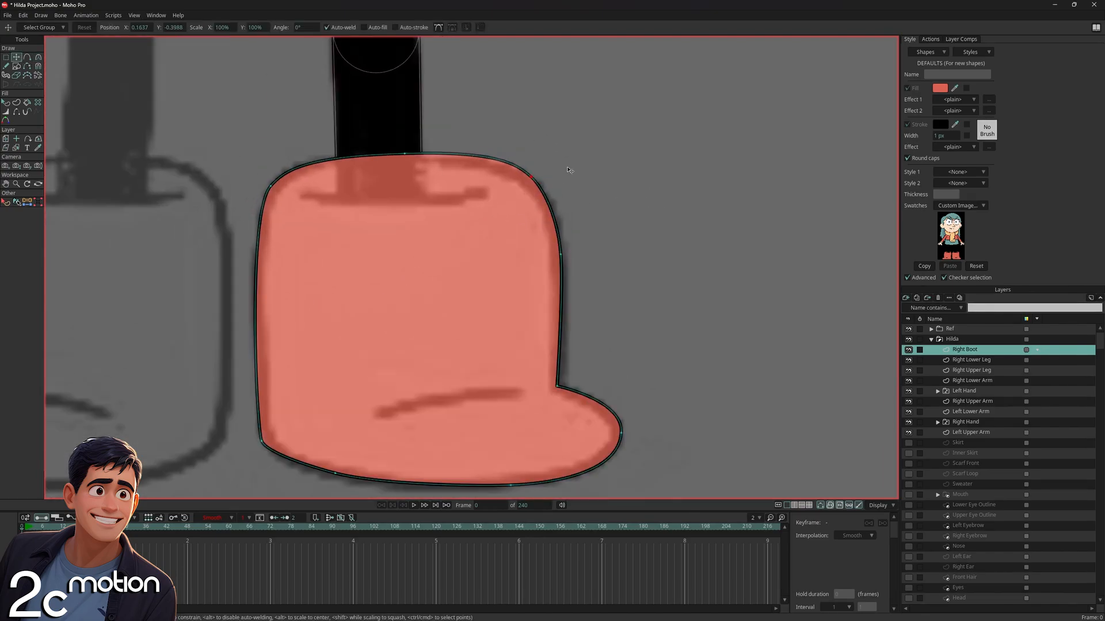
scroll(534, 182, "up", 1)
left_click_drag(407, 156, 407, 157)
left_click_drag(532, 183, 534, 183)
left_click_drag(561, 255, 559, 257)
scroll(559, 257, "down", 1)
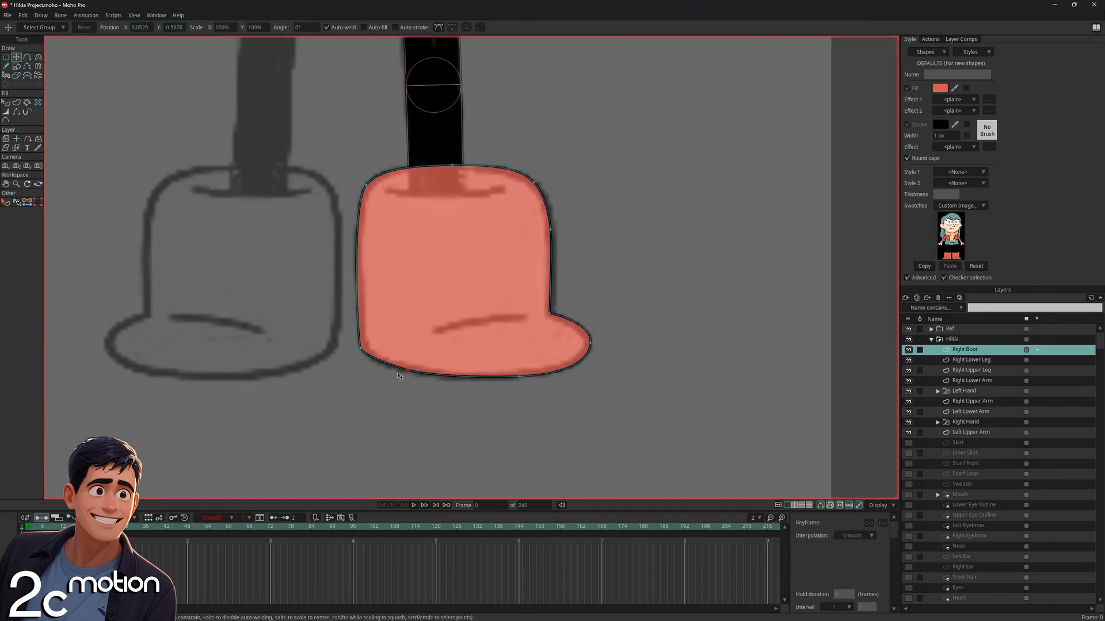
left_click(361, 350)
left_click(364, 185)
Add a new vector layer above Right Boot and name it Right Boot Cover
left_click(906, 299)
left_click(916, 308)
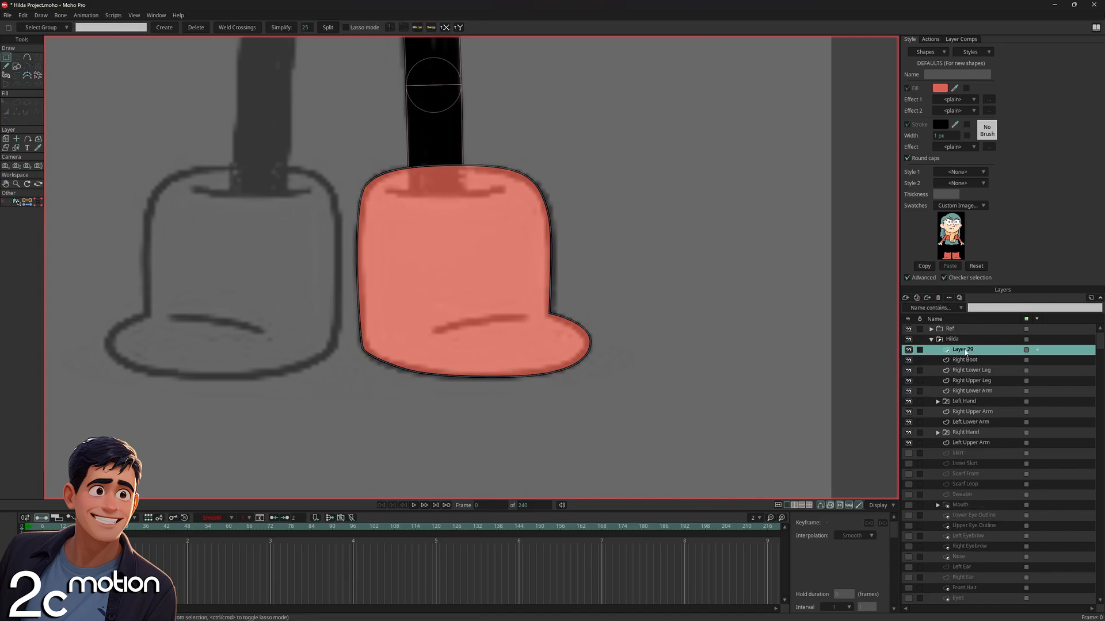
double_click(971, 350)
type("Right ")
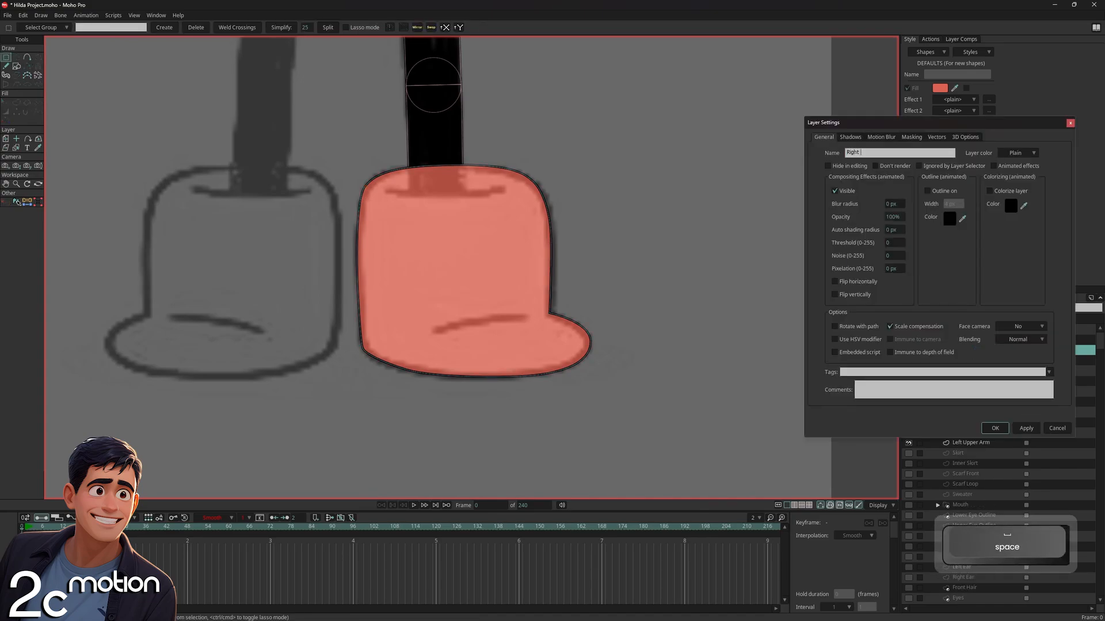
type("Boot Cover")
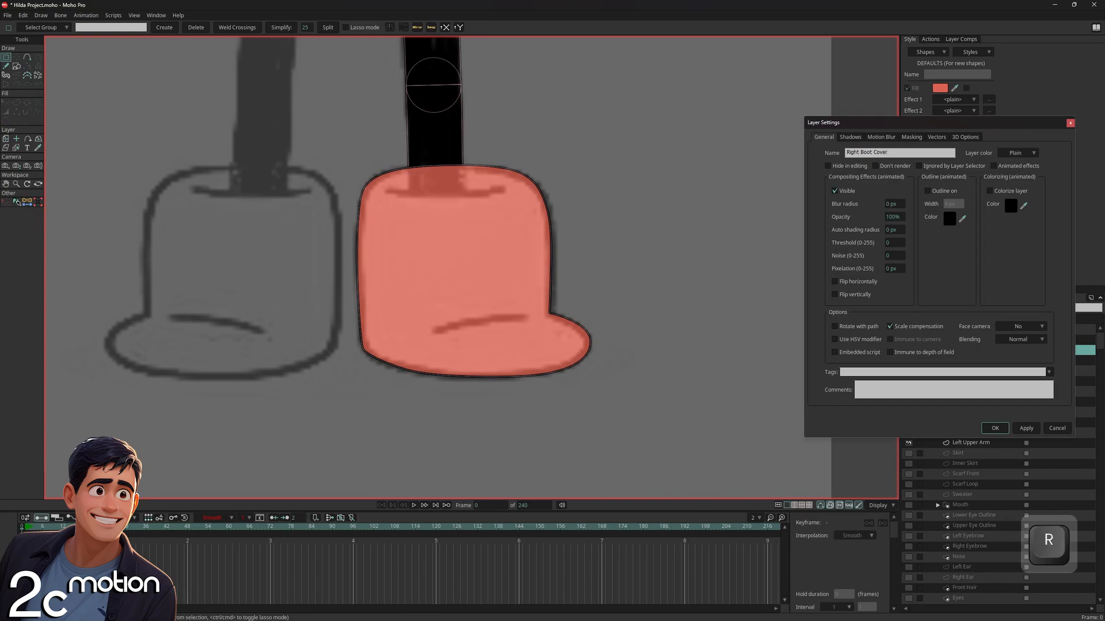
key("Return")
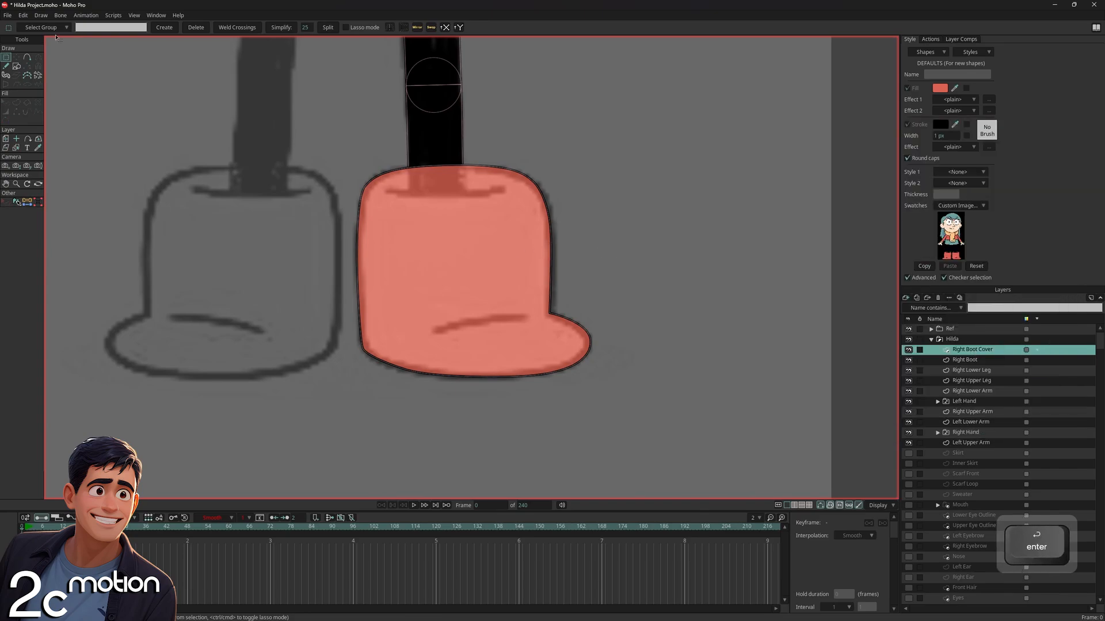
Draw a rectangle inside the boot from the sketched cuff line down to the instep crease
key("r")
scroll(361, 198, "up", 1)
mouse_move(360, 163)
left_mouse_down()
mouse_move(513, 292)
mouse_move(528, 323)
left_mouse_up()
Set the Right Boot Cover layer's masking to "Don't mask this layer"
double_click(973, 350)
left_click(911, 137)
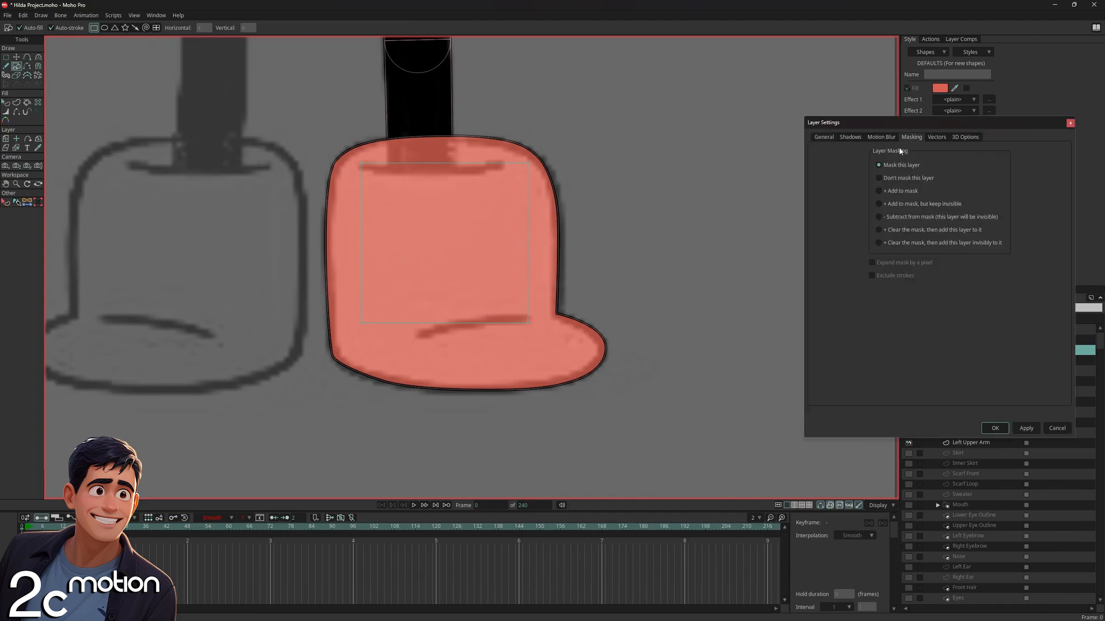
left_click(903, 177)
left_click(994, 427)
Fit the cover's upper corners to the sketched cuff line and bend its top edge downward with a middle point
key("t")
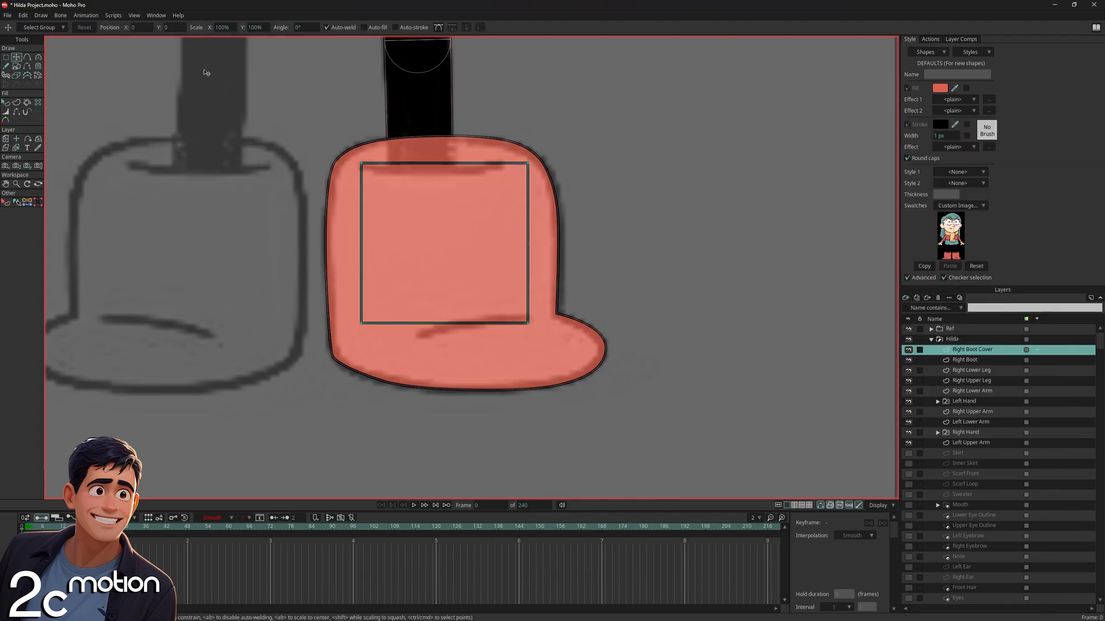
scroll(530, 160, "up", 2)
left_click_drag(528, 164, 477, 168)
left_click_drag(287, 165, 287, 169)
left_click(27, 59)
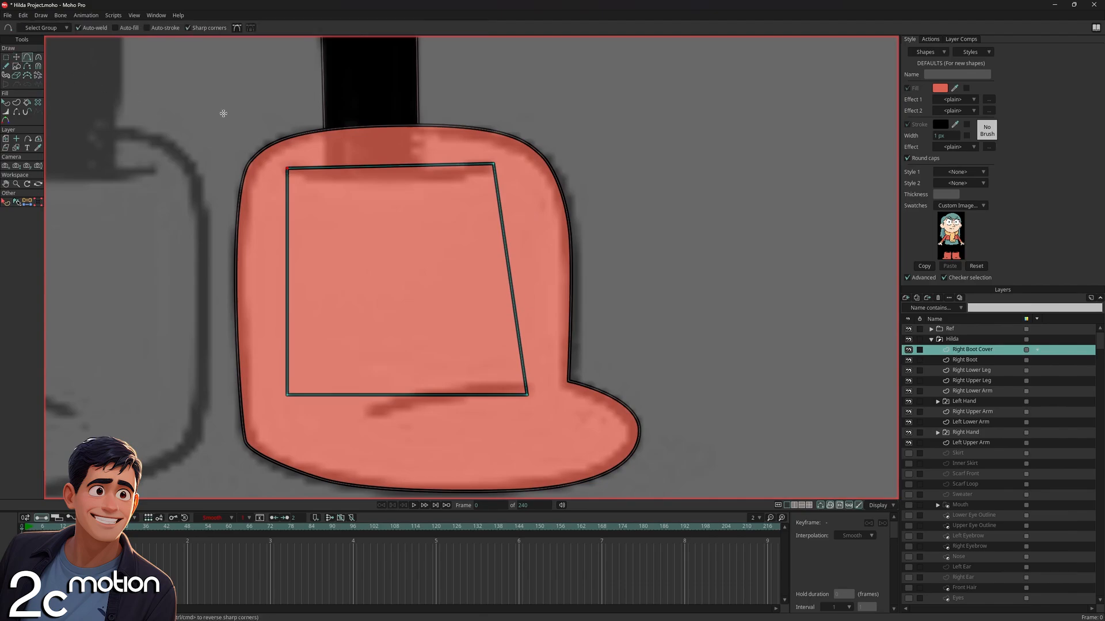
left_click_drag(374, 167, 403, 184)
left_click(38, 57)
scroll(436, 222, "down", 2)
Add a point on the cover's bottom edge and move its heel-side corner to the inner end of the sketched crease
key("a")
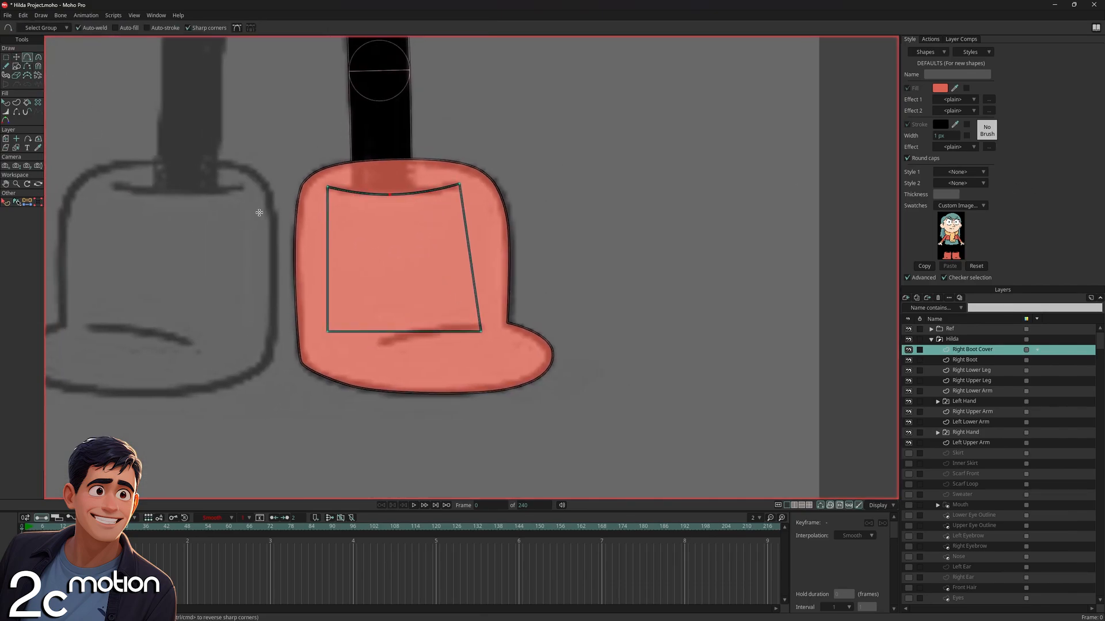
left_click(438, 331)
left_click(16, 57)
scroll(427, 394, "up", 2)
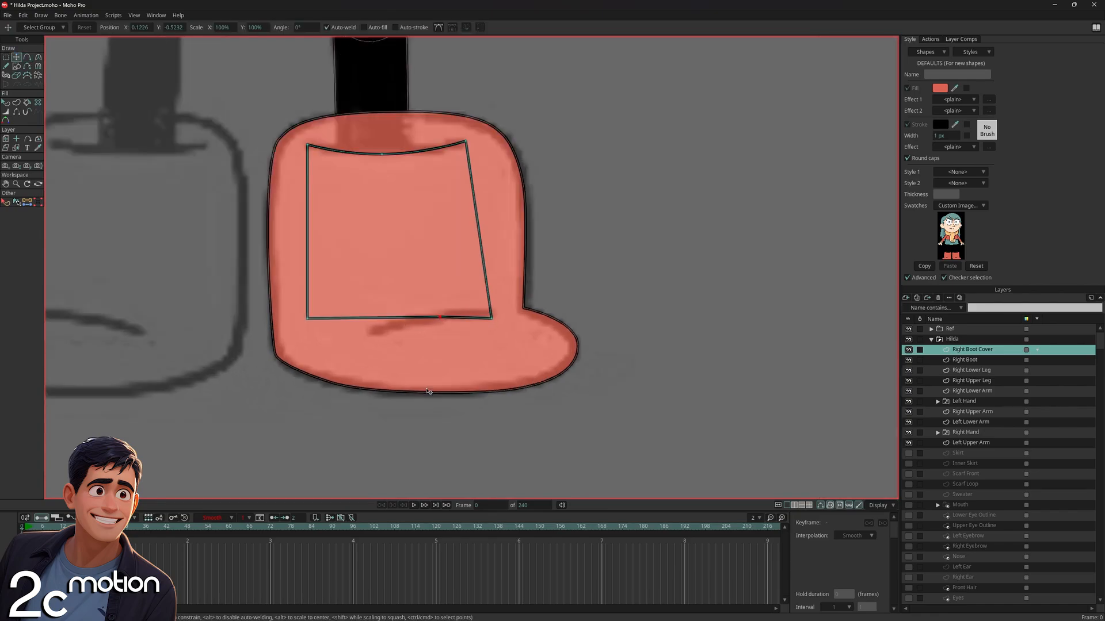
left_click_drag(285, 306, 364, 321)
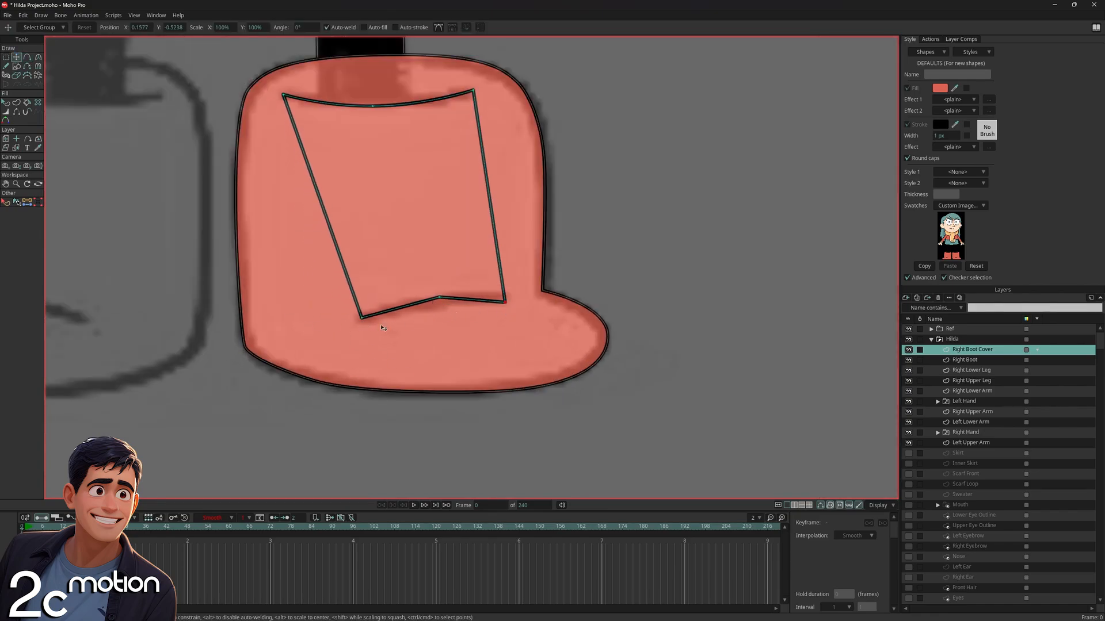
Add points to the cover's side edges, squaring out the heel-side lower corner and widening the toe-side edge
key("a")
left_click_drag(331, 231, 289, 316)
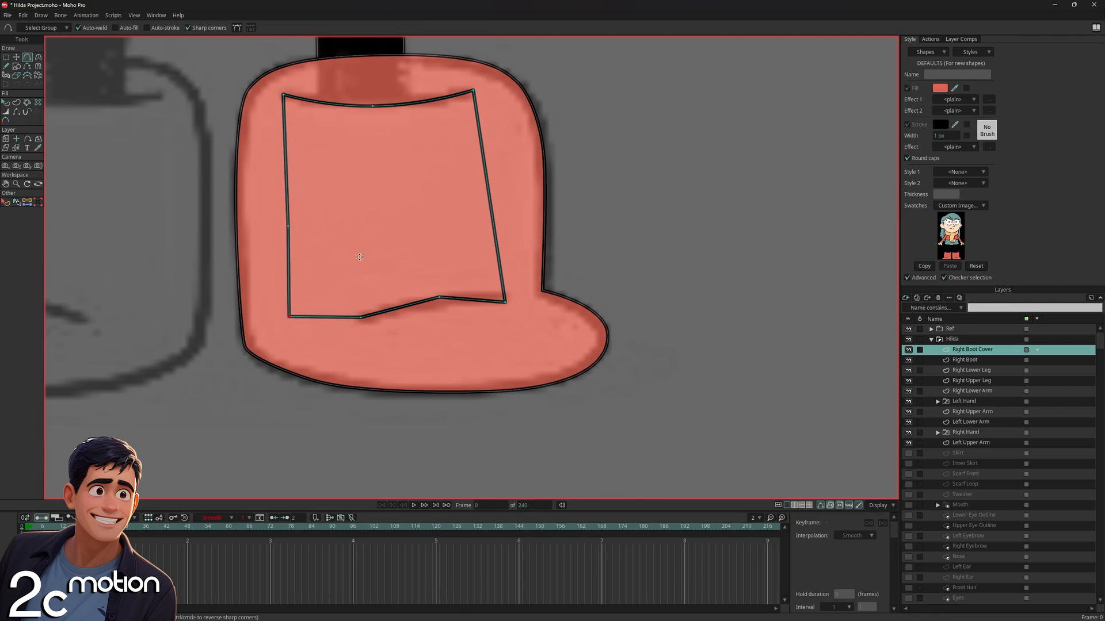
left_click_drag(483, 181, 508, 189)
Curve the cover's bottom edge along the sketched crease and round its toe-side edge
left_click(39, 57)
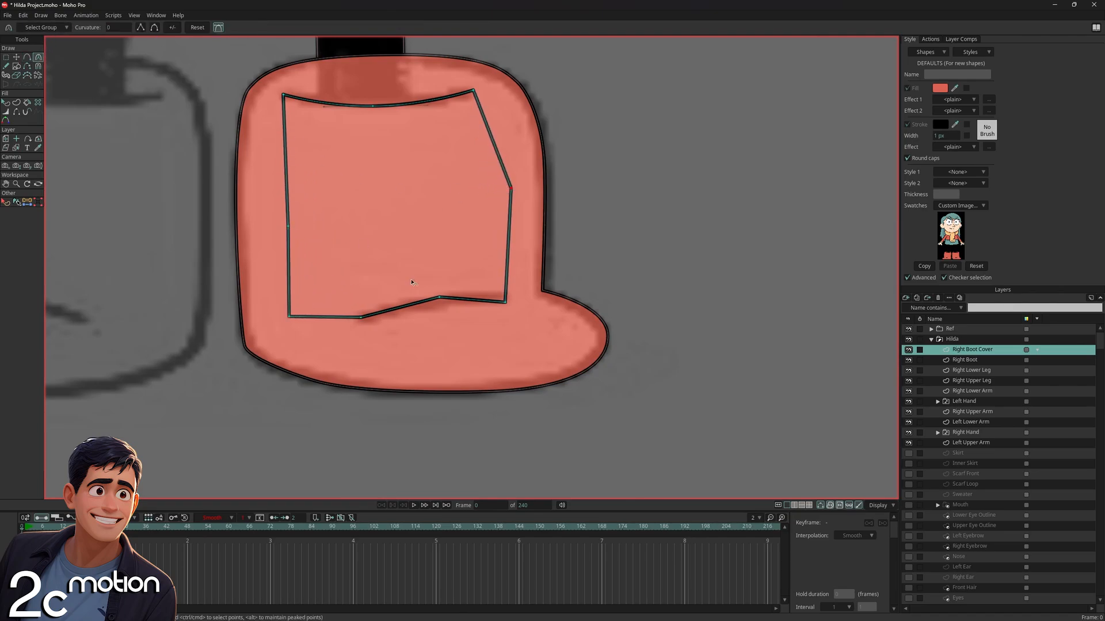
left_click_drag(439, 297, 914, 308)
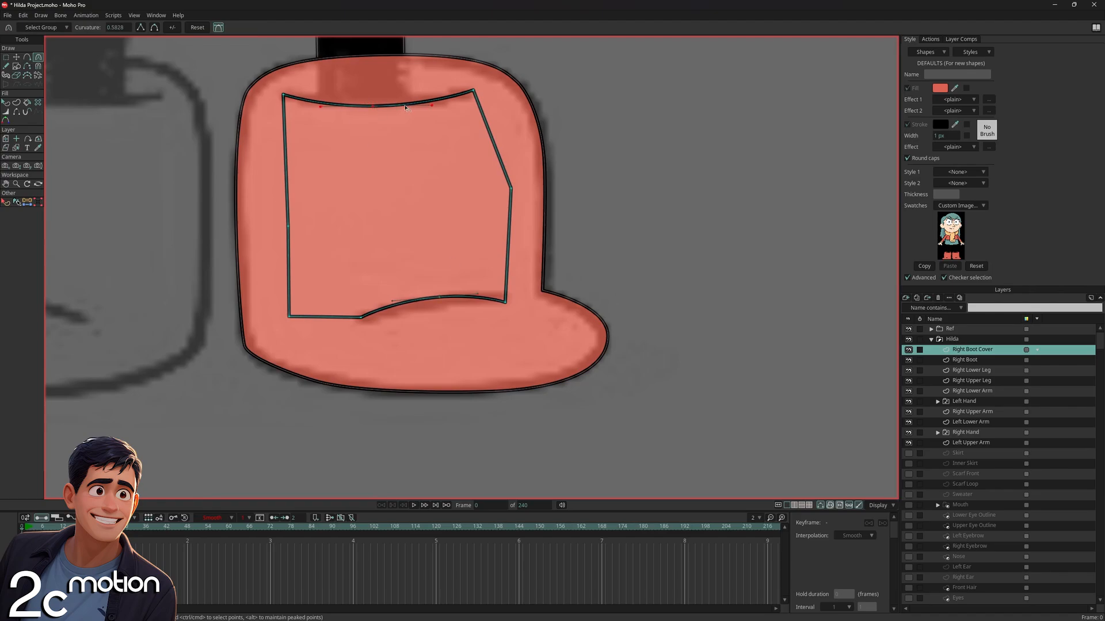
left_click_drag(511, 189, 553, 282)
Hide the cover's side and heel-side bottom edges, leaving only the cuff and crease lines stroked
left_click(15, 111)
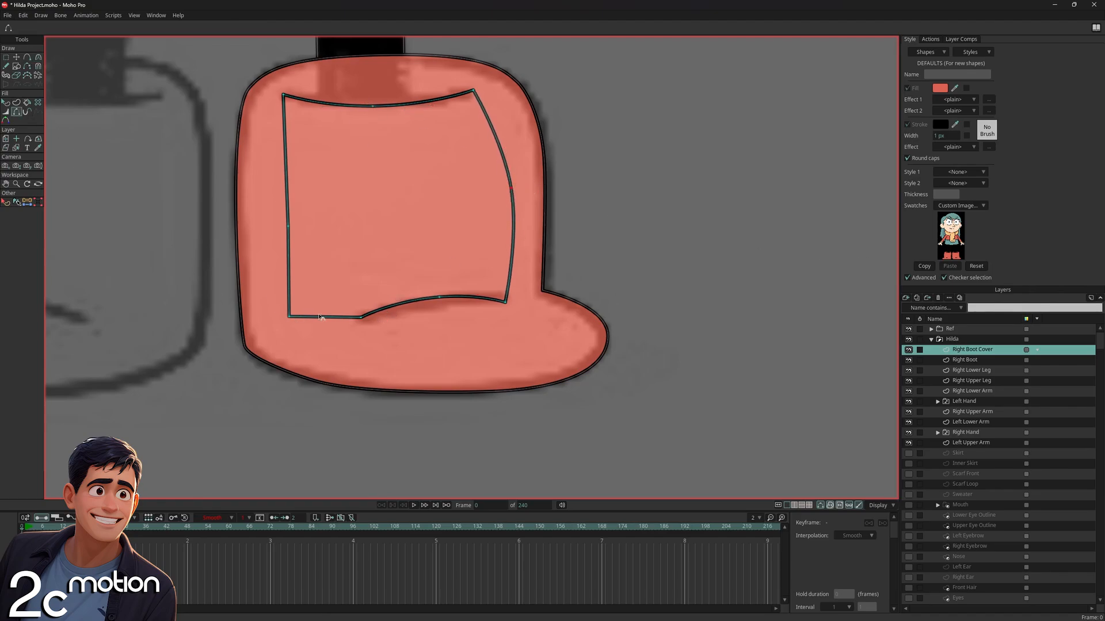
left_click(284, 246)
left_click(286, 193)
left_click(493, 131)
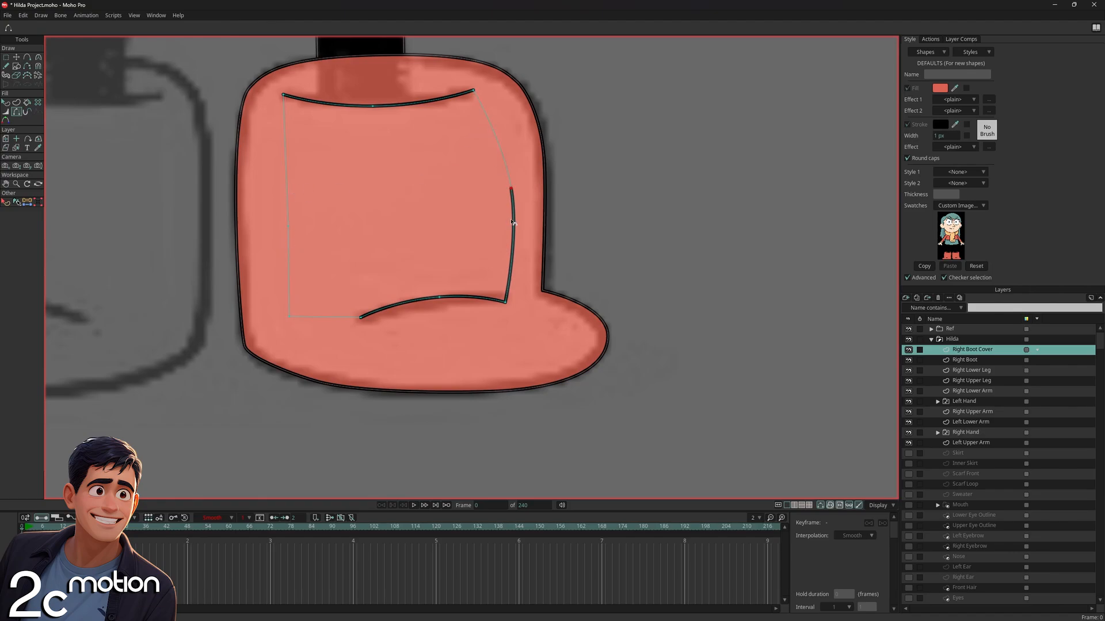
left_click(513, 222)
Set the boot cover shape's stroke width to 2 px
left_click(6, 102)
left_click(454, 118)
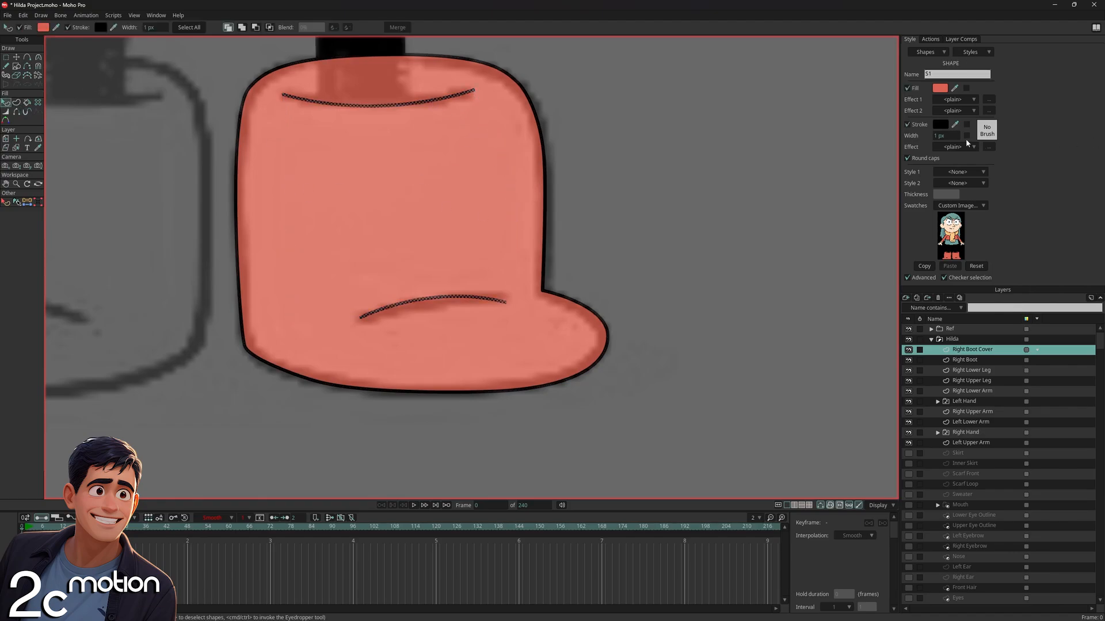
scroll(958, 136, "up", 1)
left_click(781, 170)
key("t")
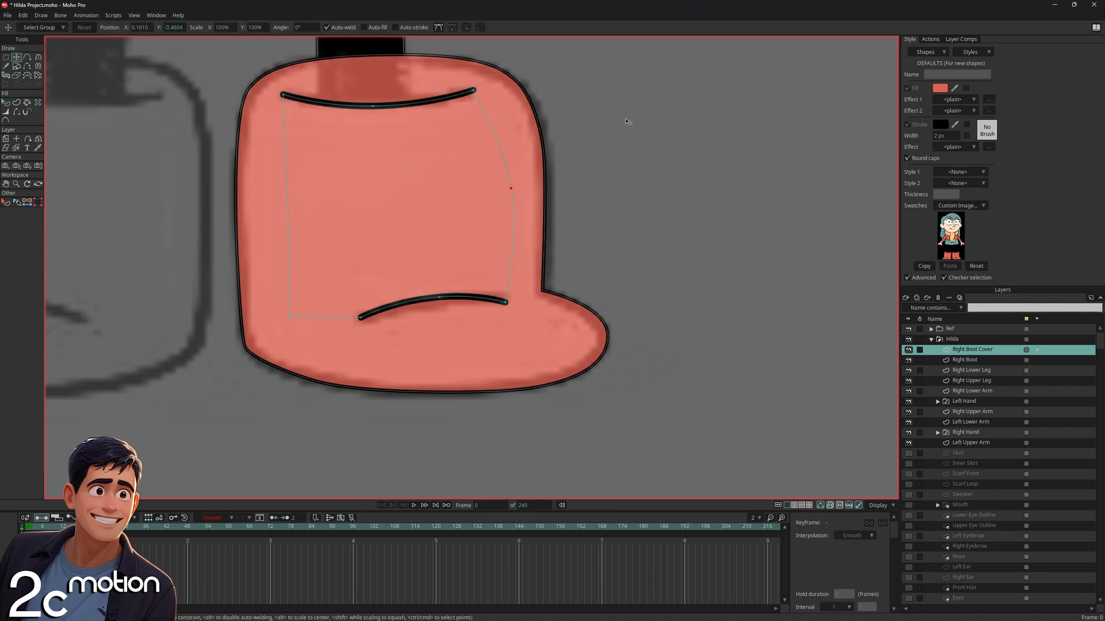
Fine-tune the end and middle points of the boot cover's crease and cuff lines to match the sketch
left_click_drag(507, 307, 511, 301)
left_click_drag(438, 300, 439, 302)
left_click_drag(360, 320, 361, 325)
left_click_drag(431, 302, 429, 302)
left_click_drag(499, 302, 499, 305)
left_click_drag(374, 164, 395, 209)
left_click_drag(314, 139, 315, 141)
left_click_drag(403, 149, 401, 147)
left_click_drag(501, 135, 499, 137)
Shorten the crease line by moving its heel-side end toward the toe and readjusting its arch
left_click_drag(536, 343, 543, 340)
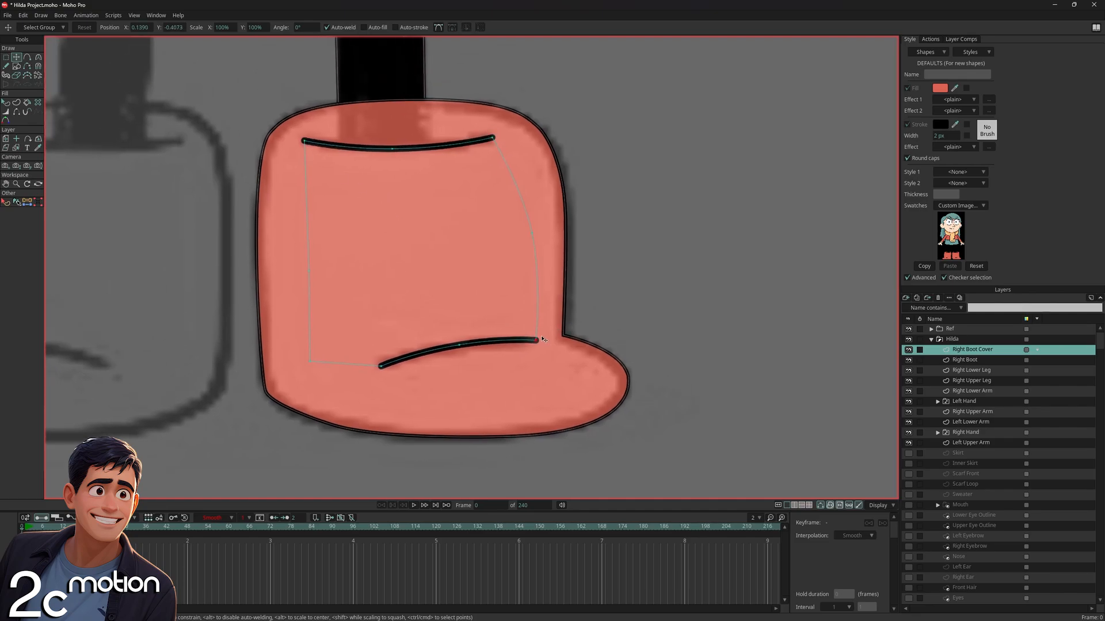
left_click_drag(381, 366, 442, 349)
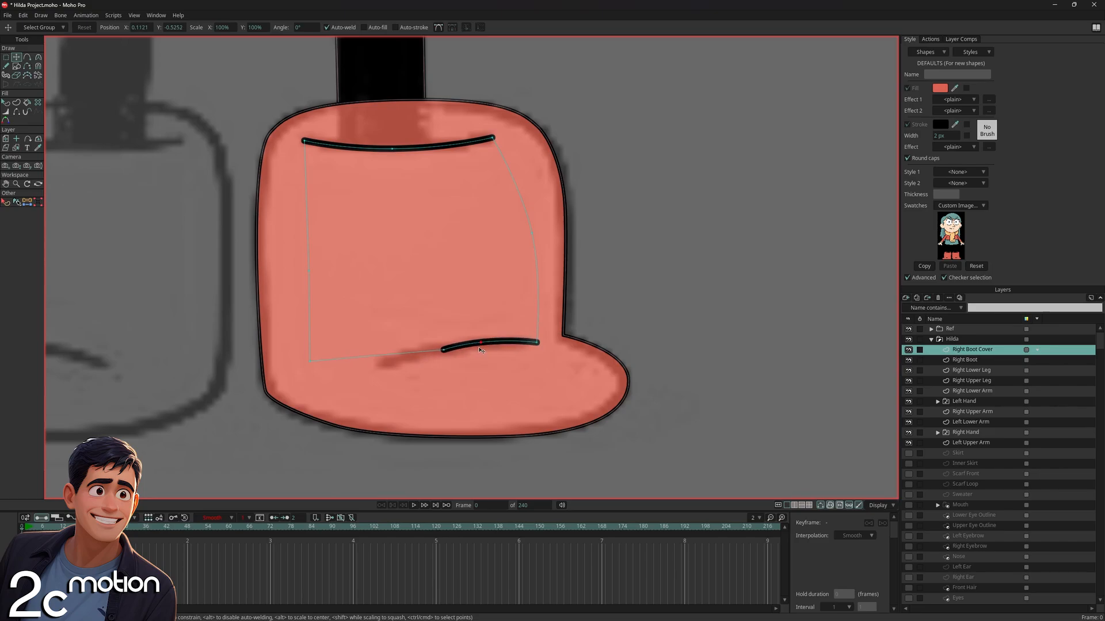
left_click_drag(537, 343, 540, 341)
left_click_drag(443, 350, 473, 347)
left_click_drag(502, 343, 504, 339)
Adjust the line thickness at the shortened crease's middle point
scroll(524, 348, "down", 2)
left_click(6, 112)
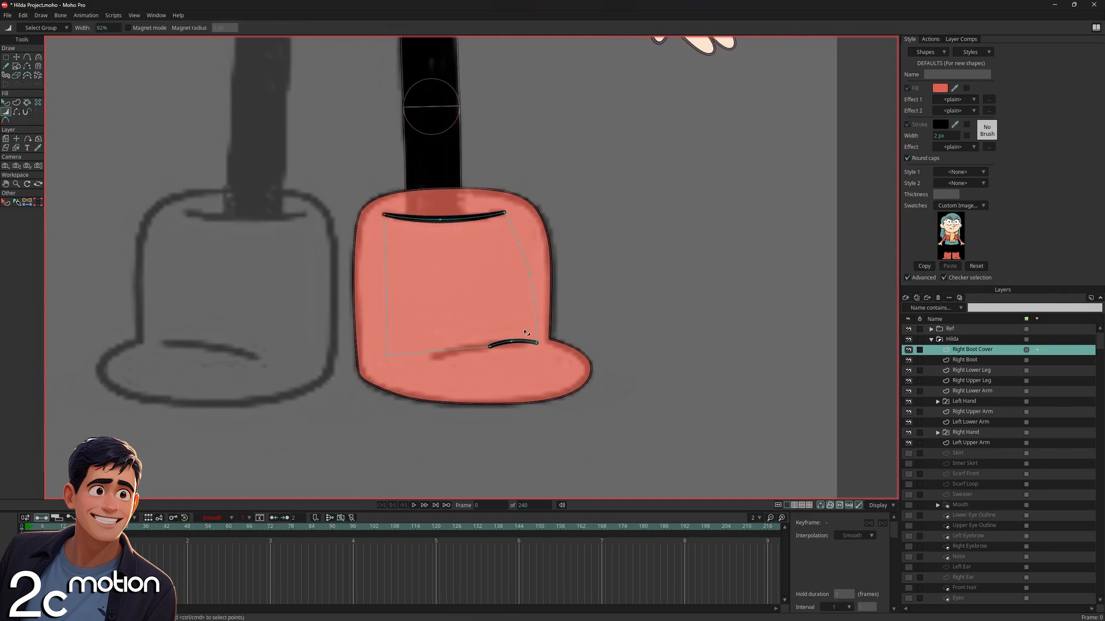
mouse_move(529, 337)
left_mouse_down()
mouse_move(490, 344)
mouse_move(510, 343)
left_mouse_up()
scroll(476, 321, "down", 2)
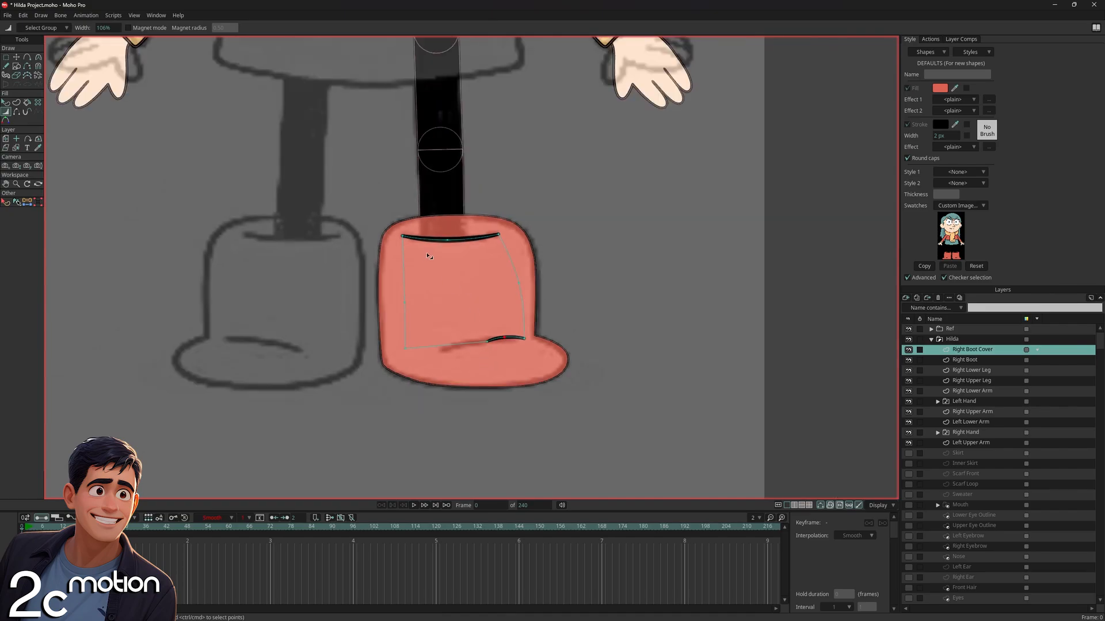
Hide the Ref group so only the Hilda artwork shows
left_click(7, 102)
scroll(559, 308, "down", 2)
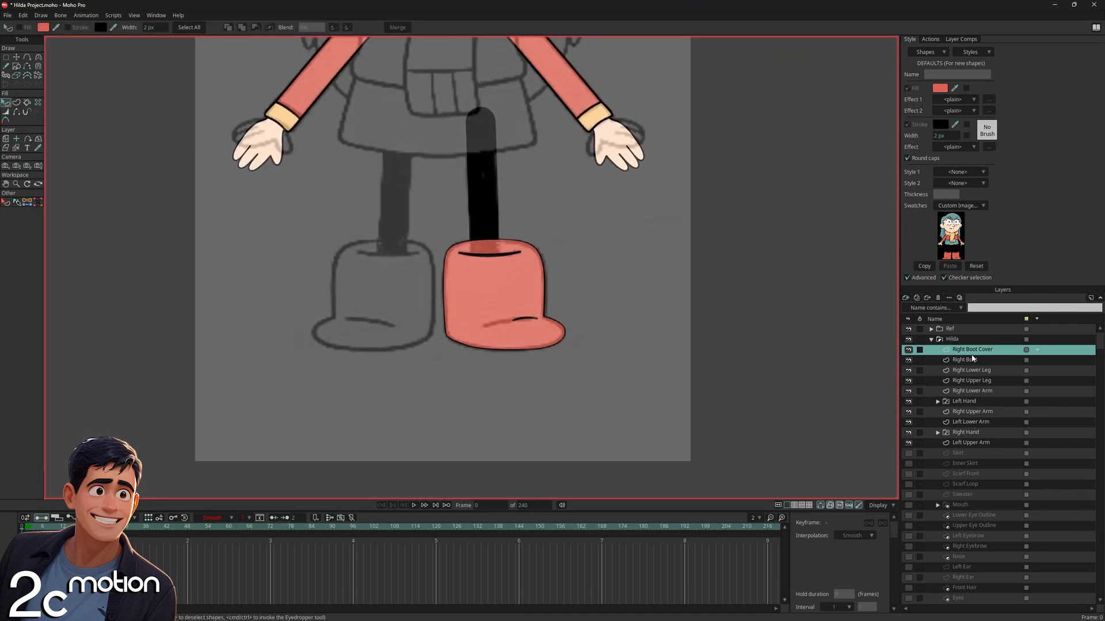
left_click(908, 329)
scroll(526, 334, "up", 2)
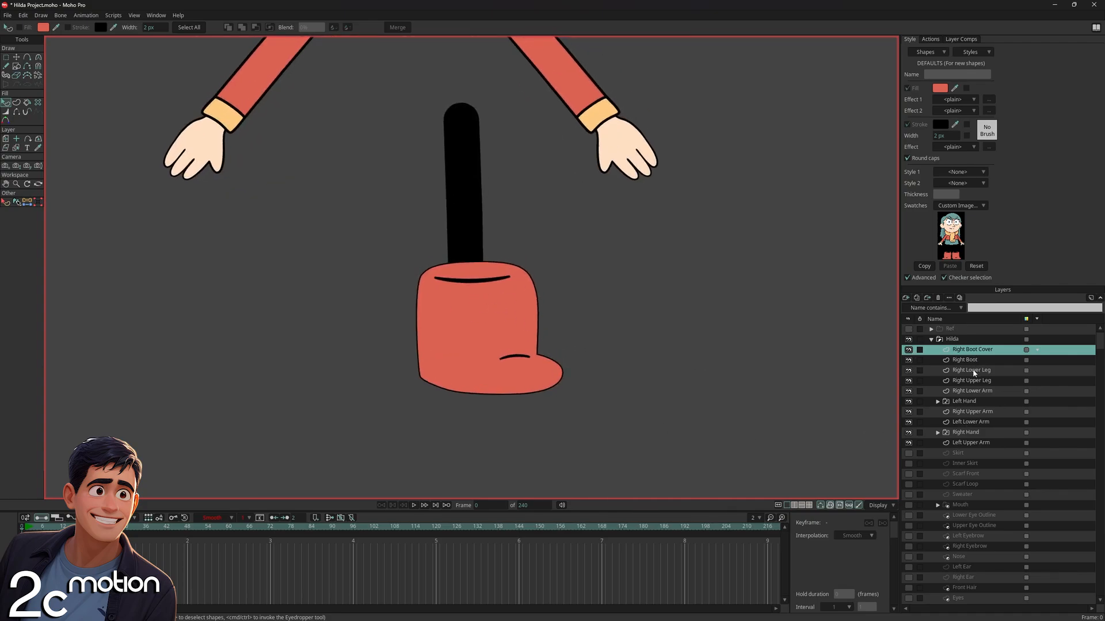
Move the Right Boot layer below the Right Upper Leg layer so the leg sits in front of the boot
left_click(955, 361)
mouse_move(960, 361)
left_mouse_down()
mouse_move(981, 358)
mouse_move(971, 404)
left_mouse_up()
scroll(526, 348, "up", 3)
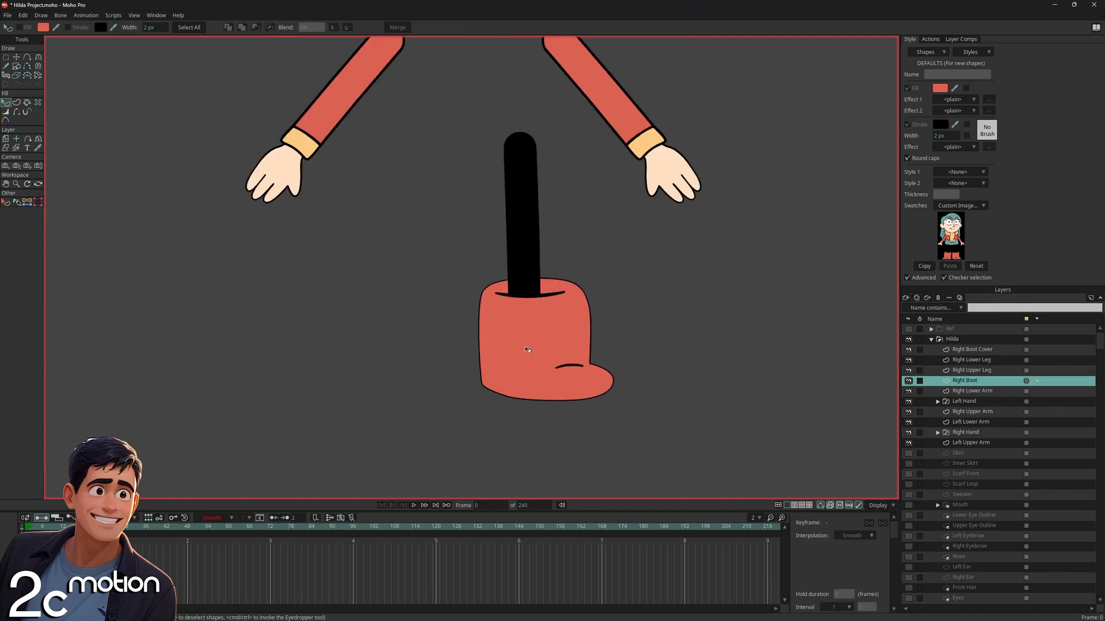
Thicken the right boot's outline at its toe, sole, heel corner and upper toe-side points
key("c")
scroll(483, 369, "up", 3)
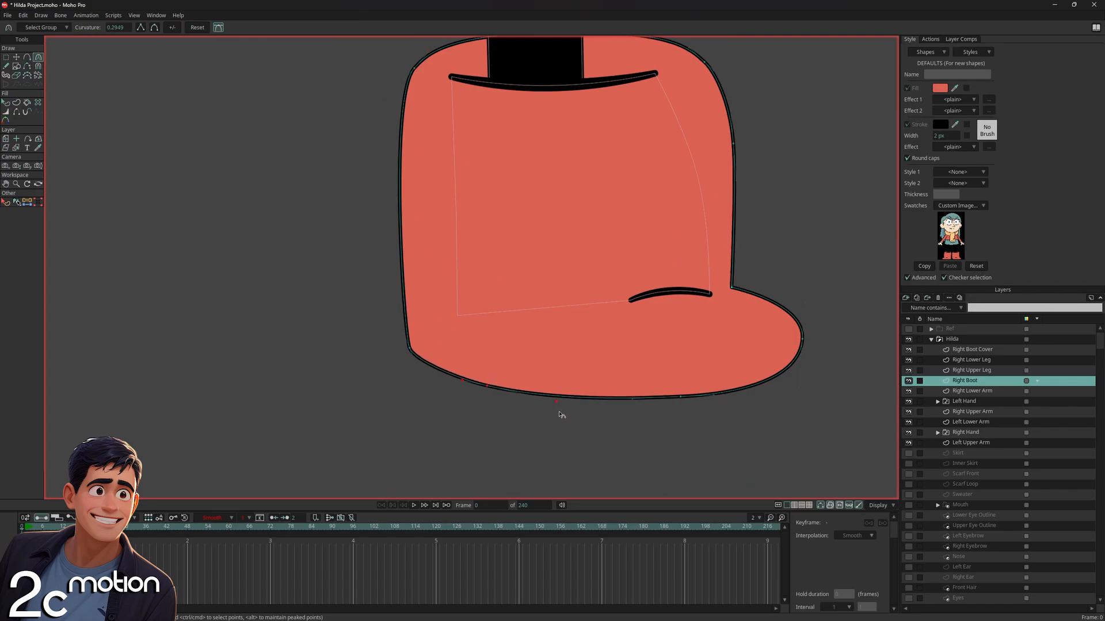
key("t")
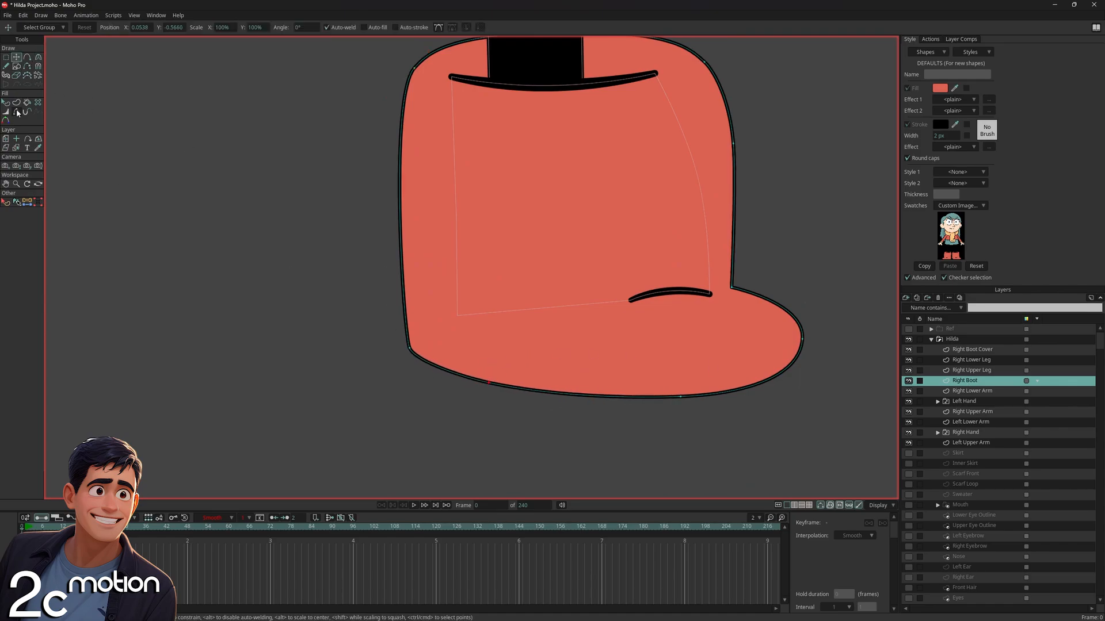
key("w")
left_click_drag(802, 339, 832, 341)
left_click_drag(680, 397, 711, 391)
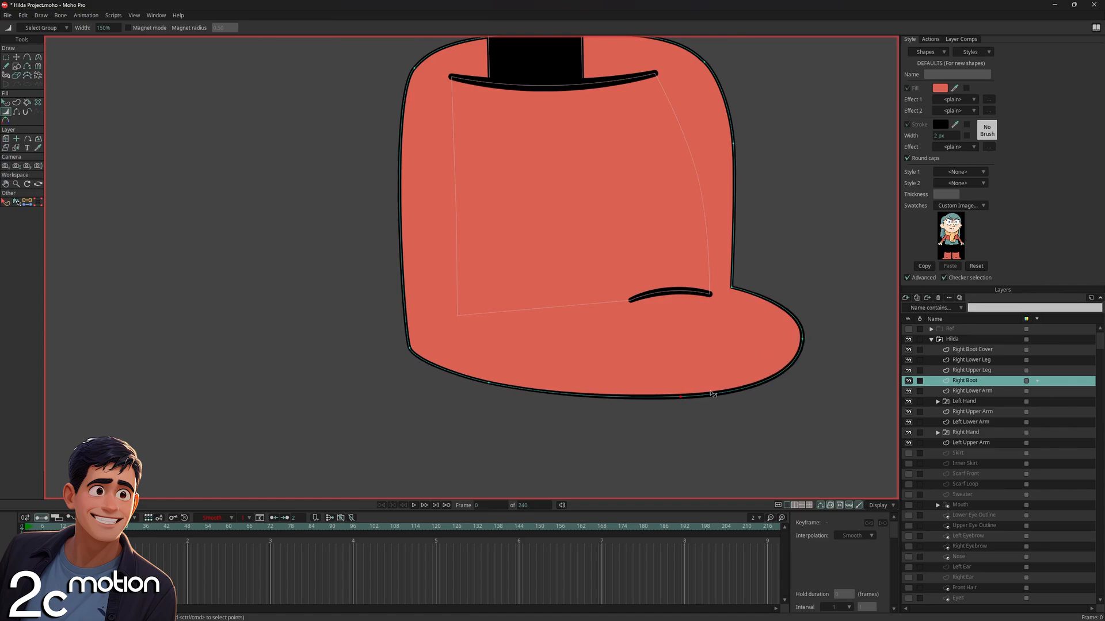
left_click_drag(488, 382, 525, 370)
left_click_drag(409, 347, 440, 340)
scroll(538, 242, "down", 1)
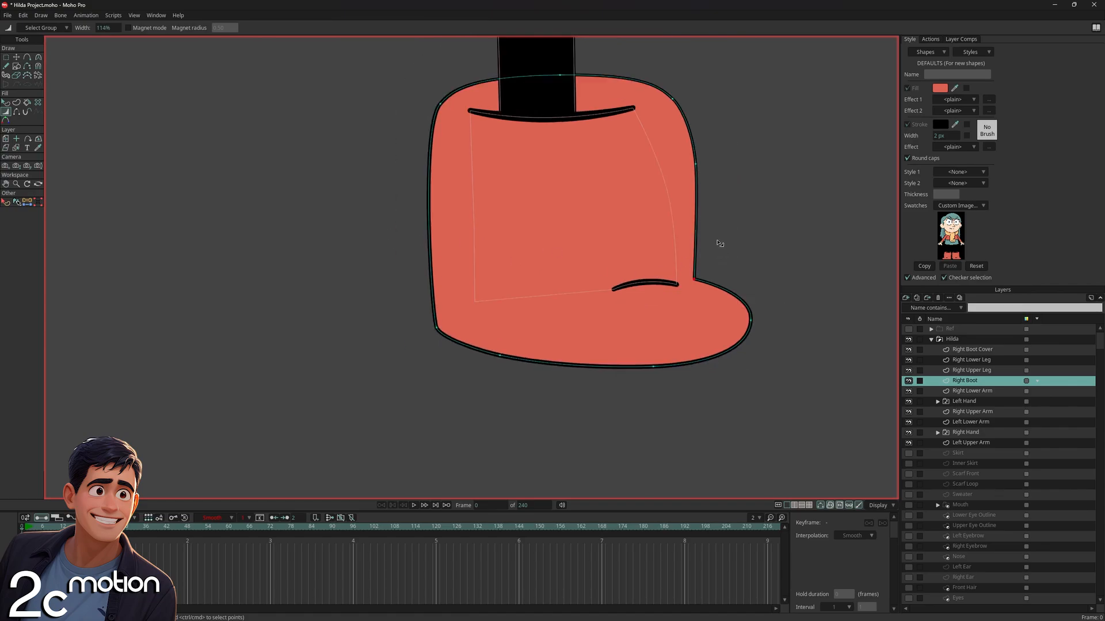
left_click_drag(672, 99, 693, 102)
scroll(772, 380, "down", 5)
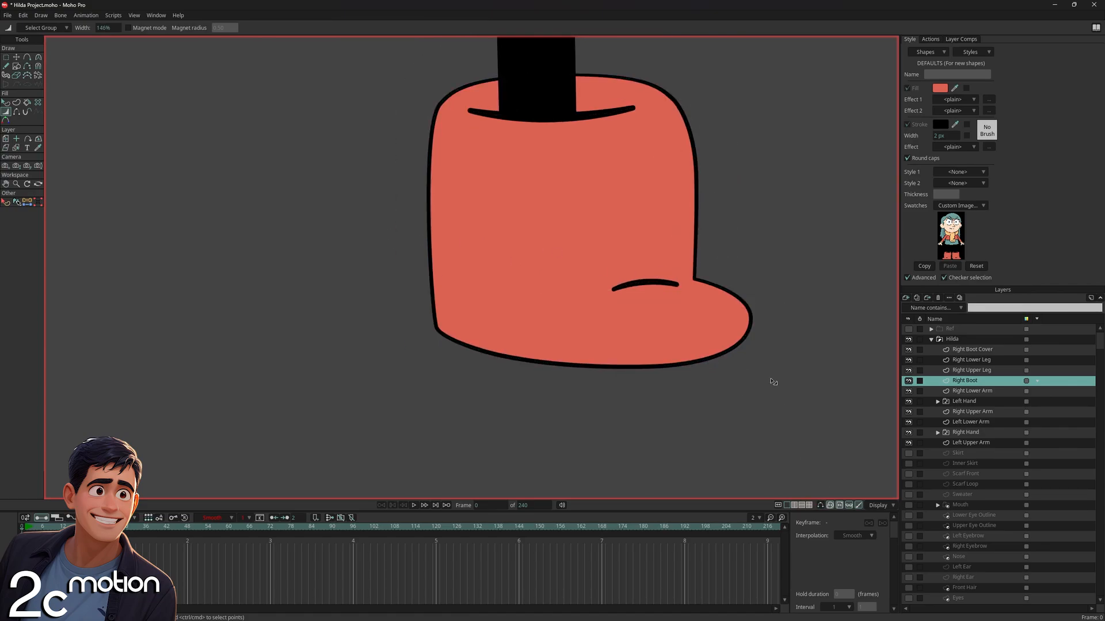
left_click(820, 507)
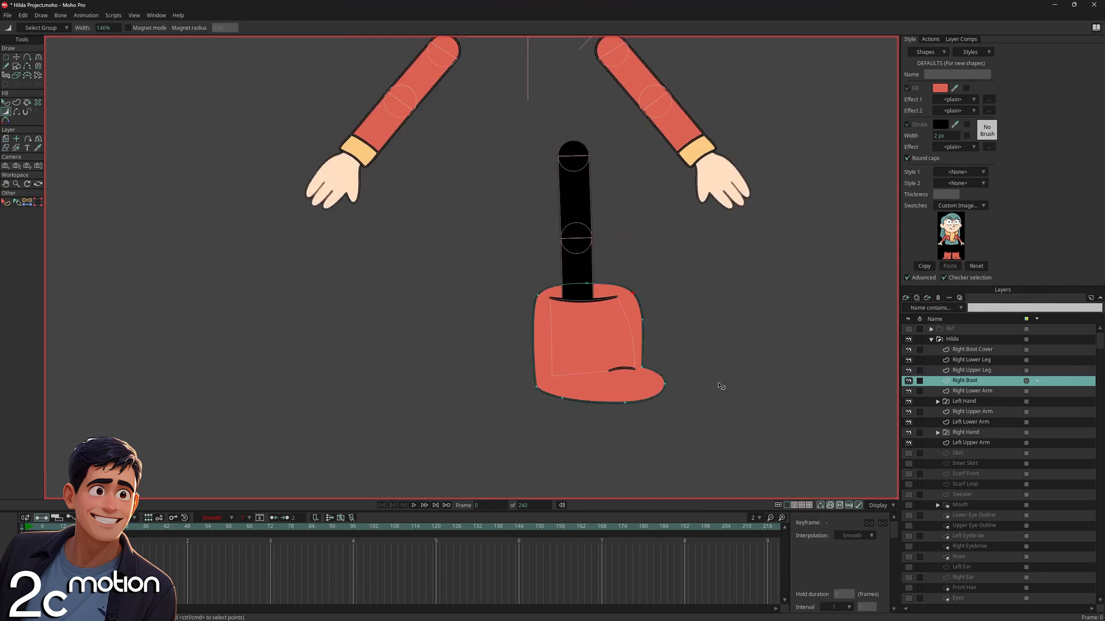
scroll(685, 381, "up", 6)
scroll(633, 370, "down", 5)
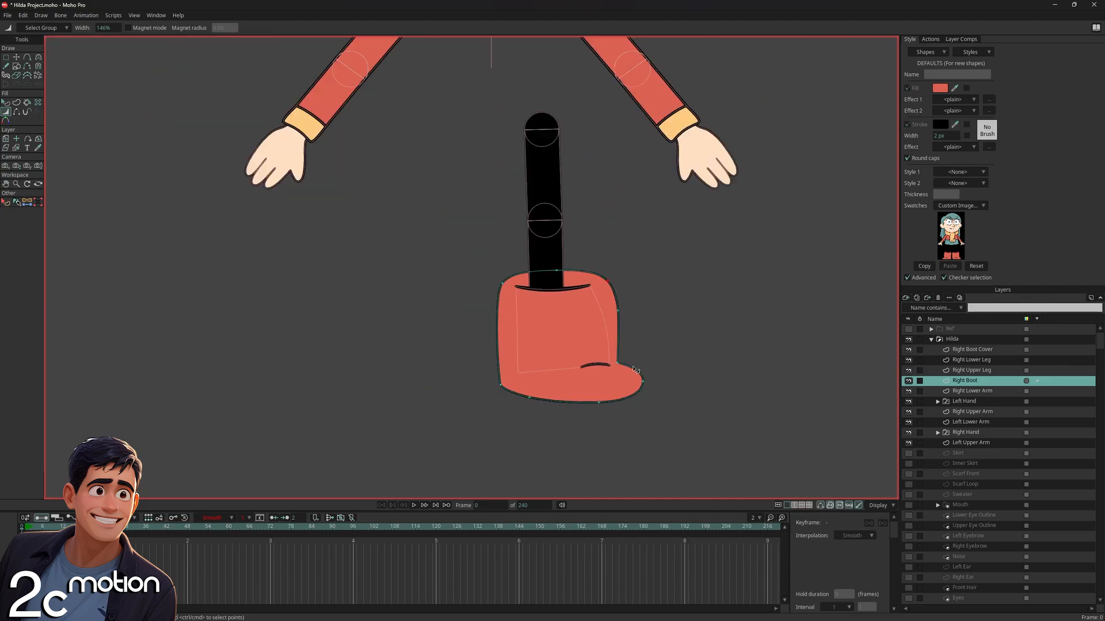
Duplicate the layers from Right Boot Cover through Right Boot and place the copies together below the originals
left_click(988, 353, "shift")
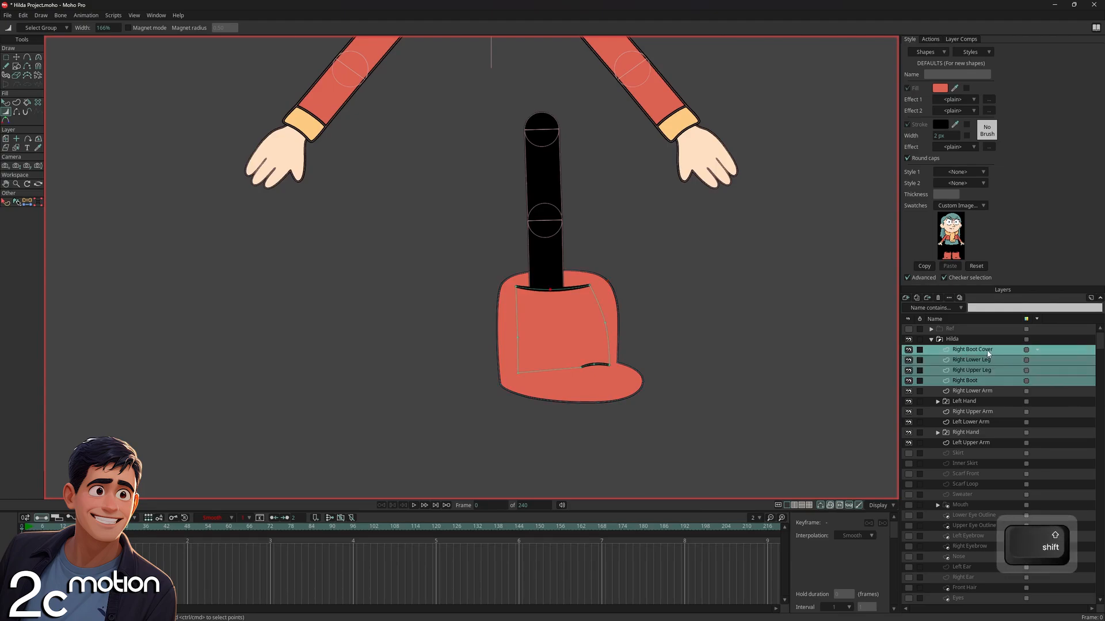
left_click(916, 298)
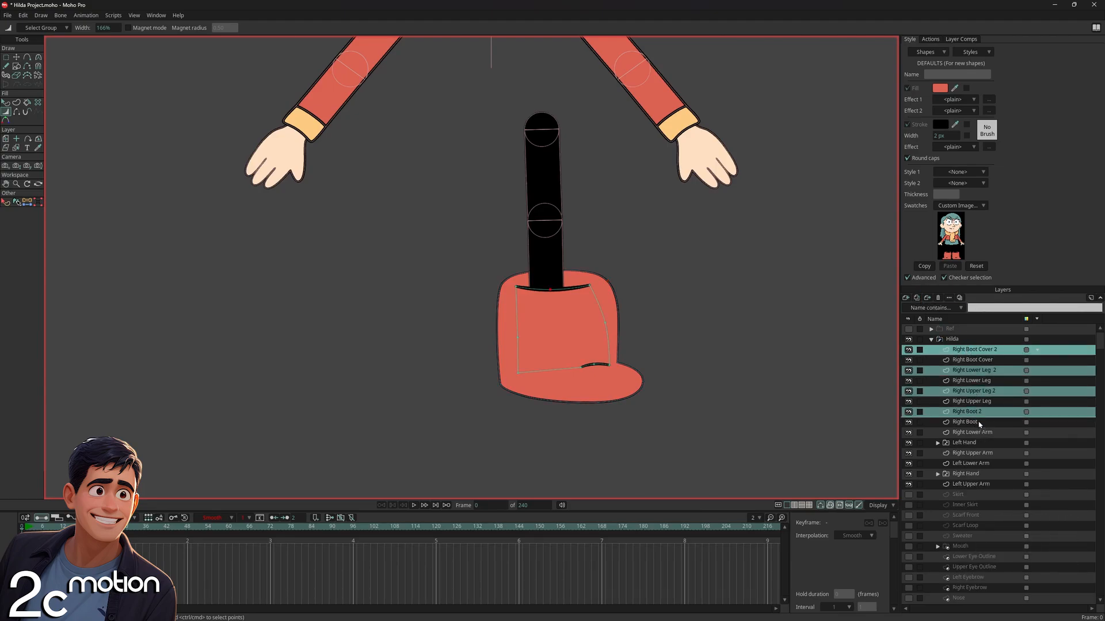
left_click_drag(980, 424, 981, 426)
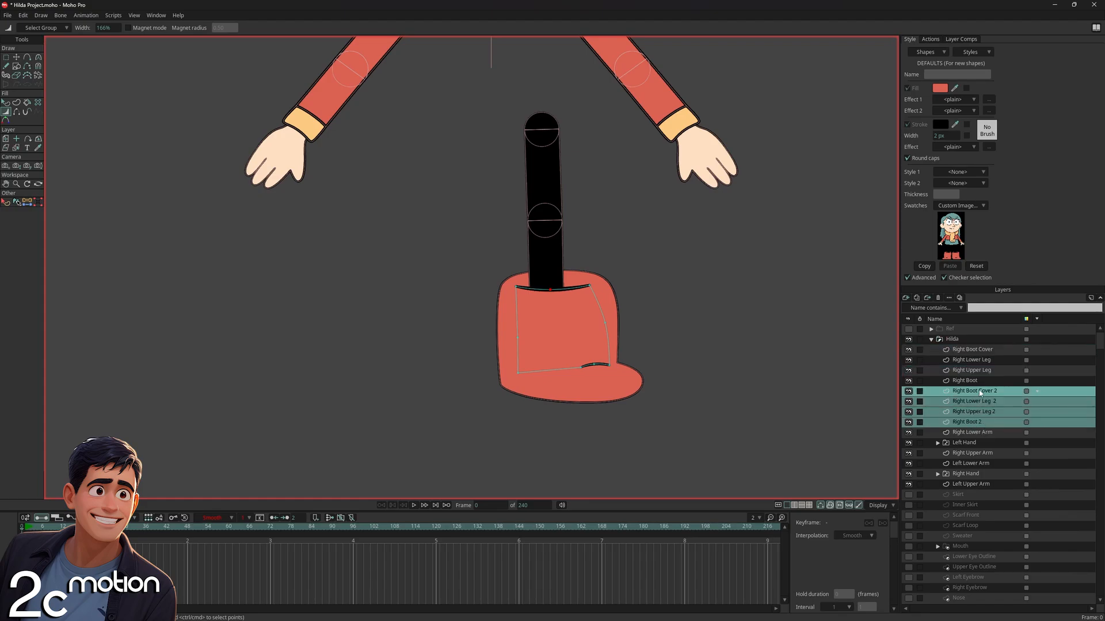
Flip the duplicated leg and boot layers horizontally to form the opposite leg
left_click(5, 139)
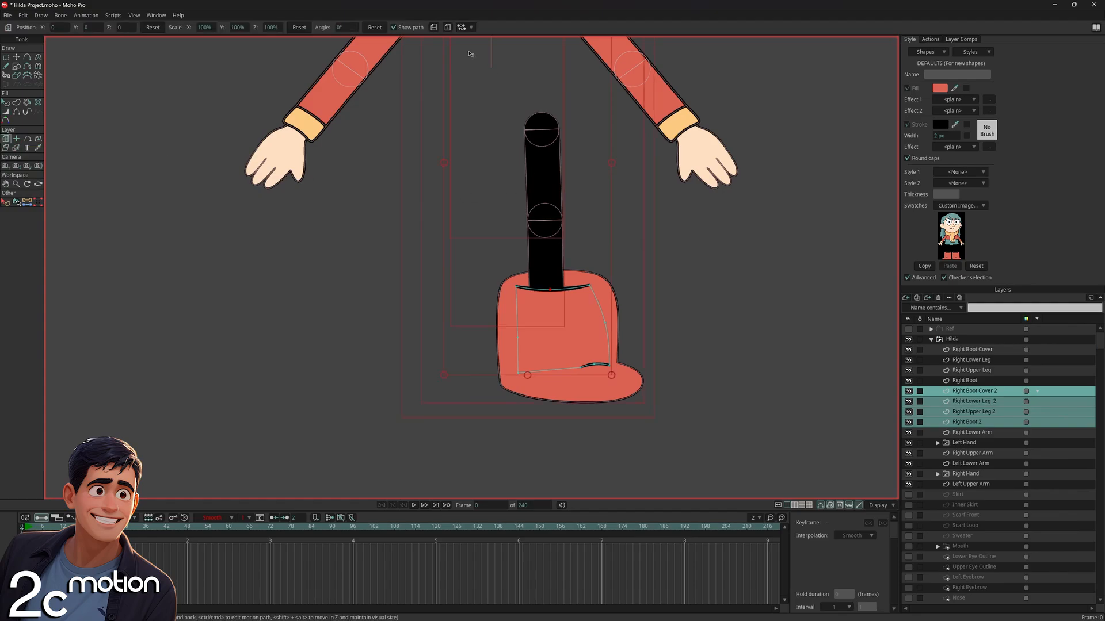
left_click(434, 28)
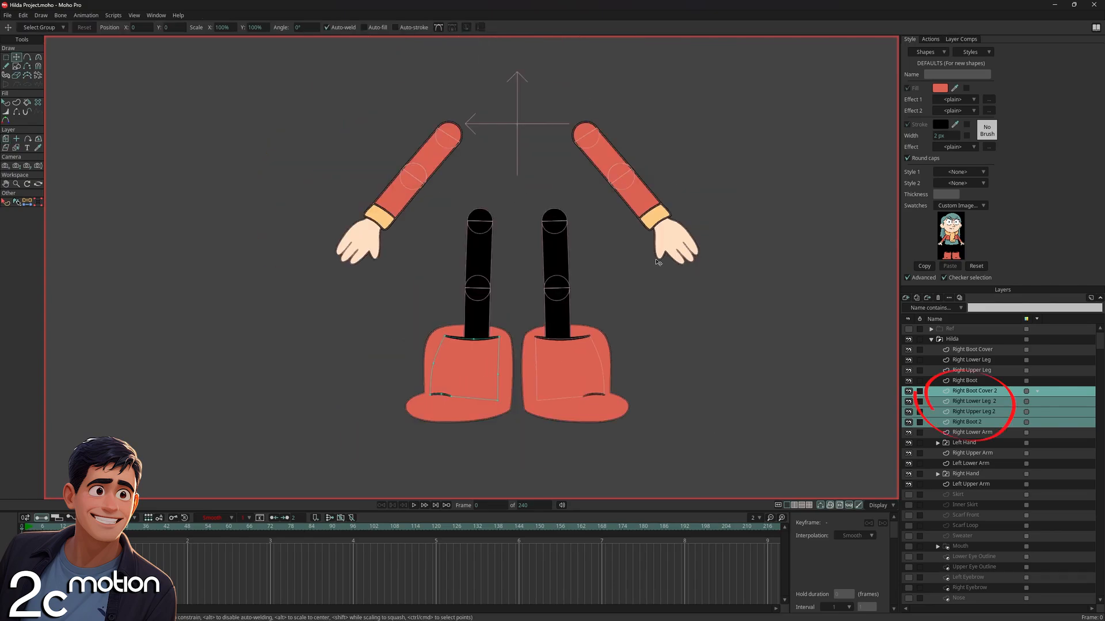
scroll(639, 291, "down", 2)
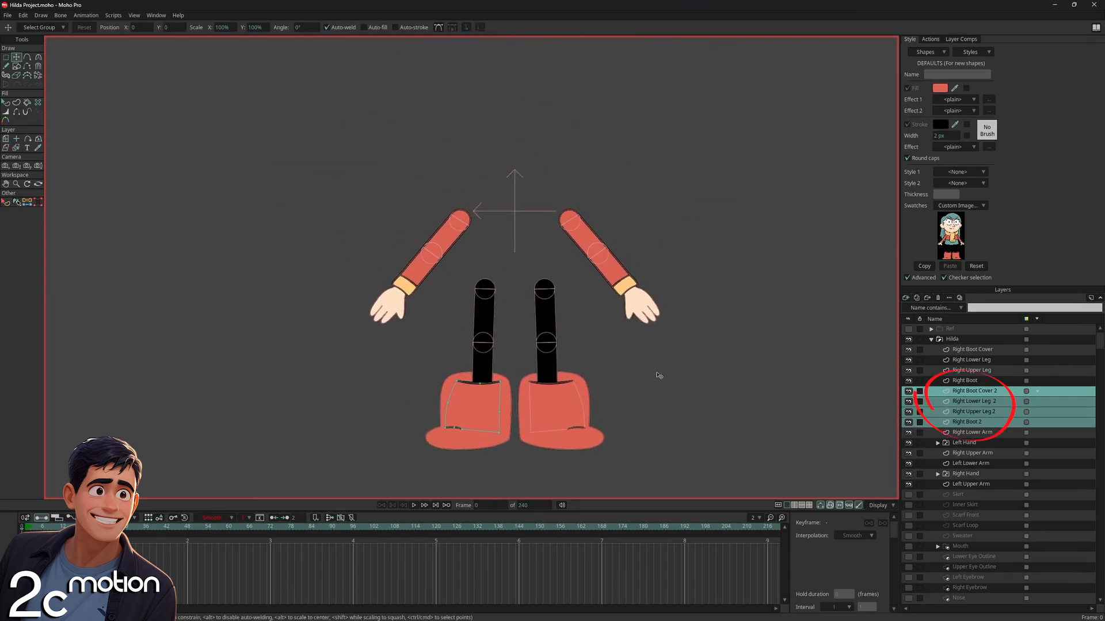
Show the Skirt, Inner Skirt, Scarf Front, Scarf Loop and Sweater layers
left_click(909, 494)
left_click(909, 506)
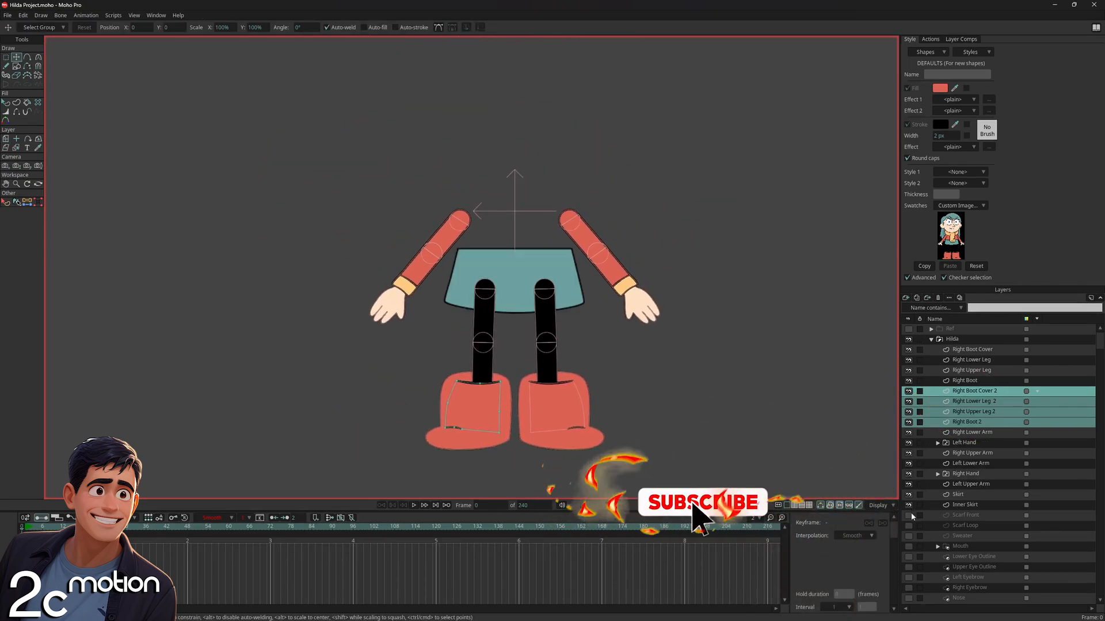
left_click(909, 515)
left_click(910, 526)
left_click(909, 537)
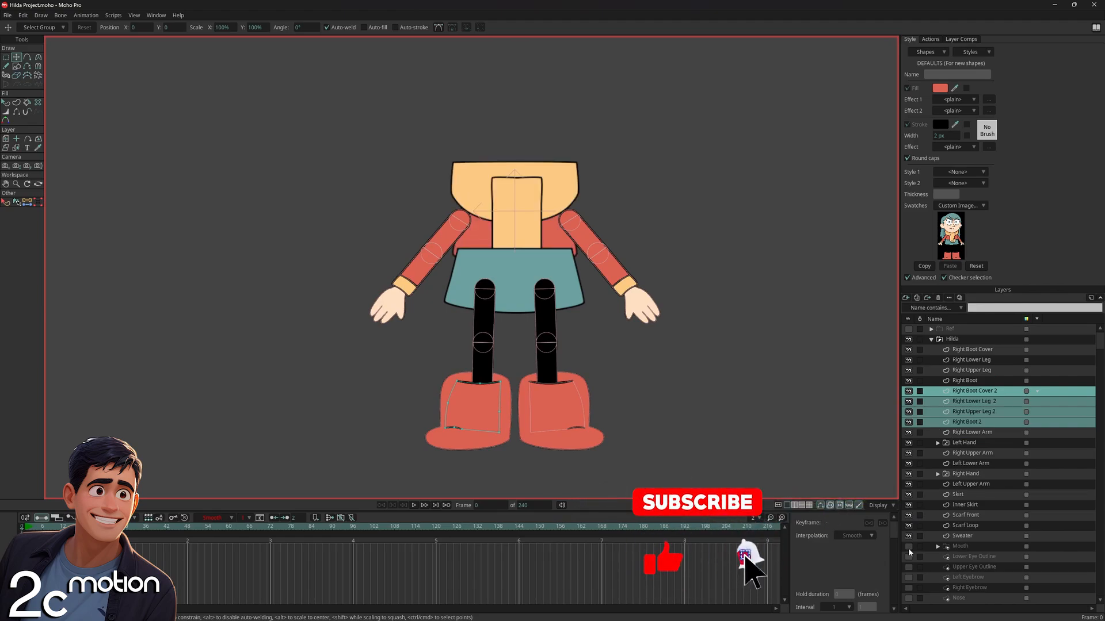
Move the Scarf Front and Scarf Loop layers to the top of the Hilda group
left_click(965, 504)
left_click(985, 516)
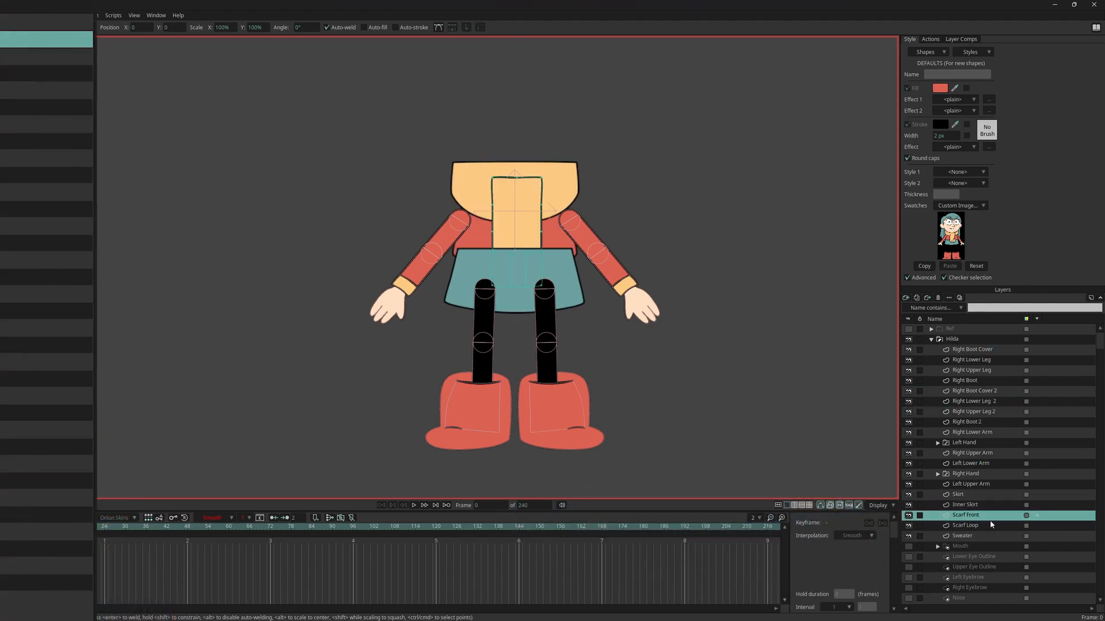
left_click(987, 525, "shift")
left_click_drag(986, 525, 973, 345)
Reorder the arm, hand, Sweater, Skirt and Inner Skirt layers so they sit above the leg and boot layers
left_click_drag(974, 536, 948, 374)
left_click(969, 526, "shift")
left_click(969, 526)
left_click(969, 535, "ctrl")
left_click(973, 487, "shift")
left_click(973, 486)
left_click(974, 536, "shift")
left_click_drag(978, 485, 990, 397)
left_click_drag(989, 401, 993, 366)
scroll(973, 460, "down", 3)
Show the hidden head and face layers from Mouth through Head_Mask
left_click(973, 460)
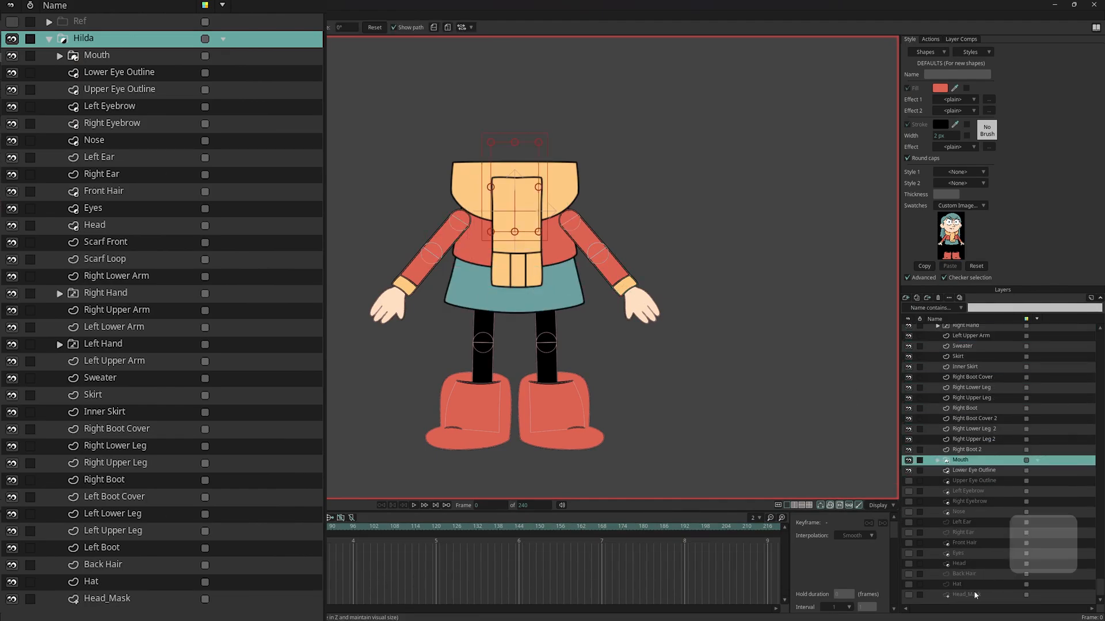
left_click(974, 593, "shift")
double_click(974, 594)
key("Return")
Move the Mouth through Head layers above the scarf, keeping Back Hair, Hat and Head_Mask at the group's bottom
left_click(973, 471)
scroll(992, 446, "up", 3)
scroll(993, 443, "down", 3)
left_click(989, 460)
left_click(987, 564, "shift")
left_click_drag(990, 501, 982, 341)
scroll(541, 328, "down", 4)
left_click(967, 336)
scroll(533, 323, "up", 8)
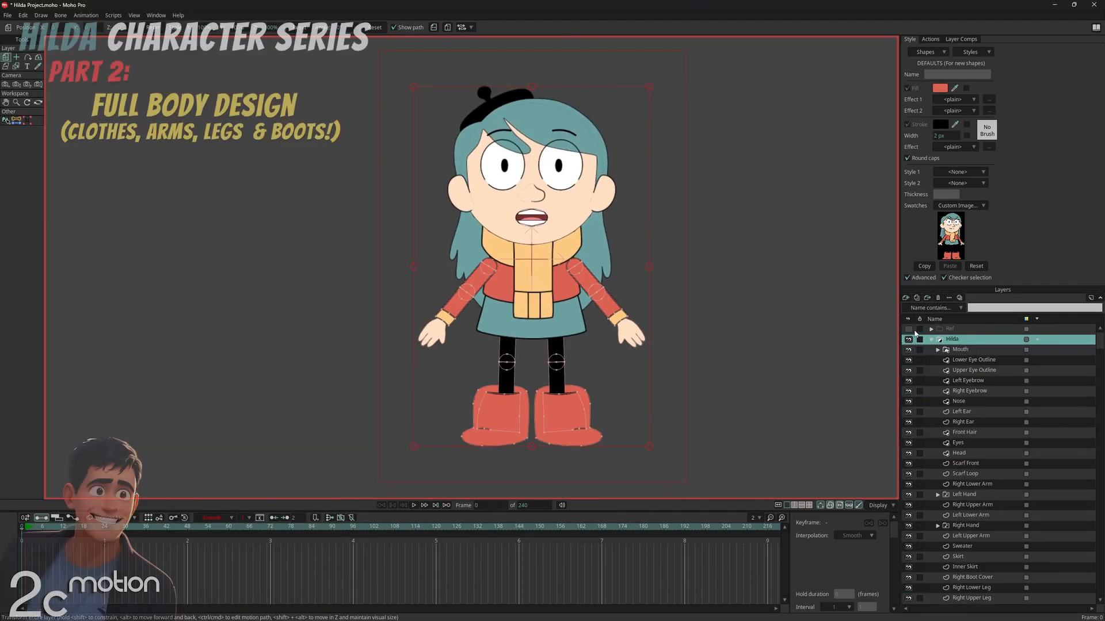
Render the current frame and examine the full character in an enlarged preview
key("ctrl+r")
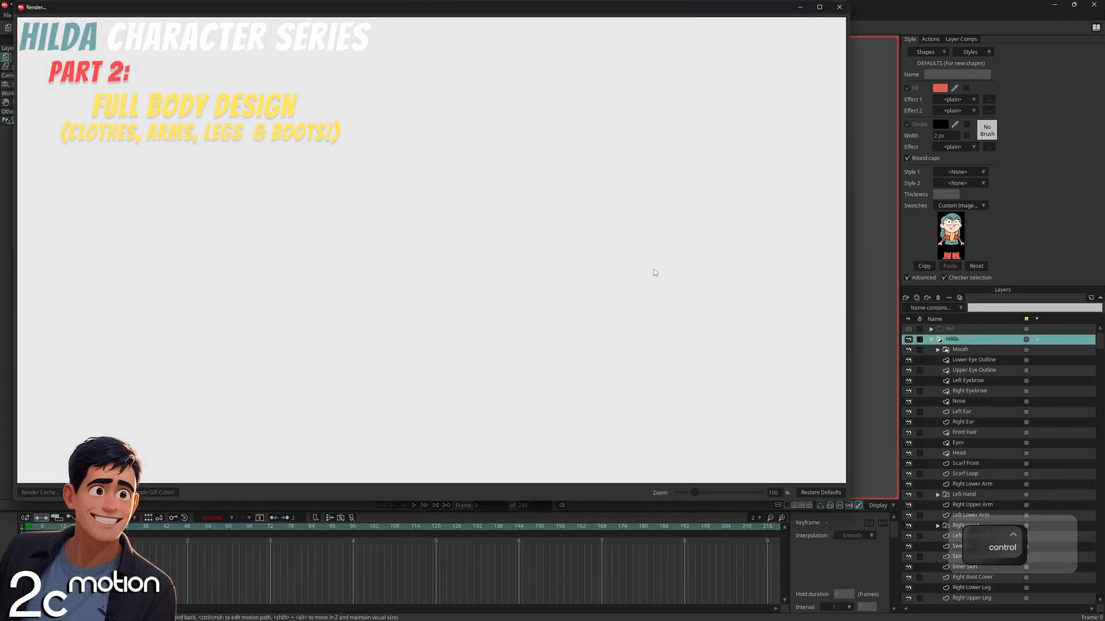
scroll(464, 238, "down", 1)
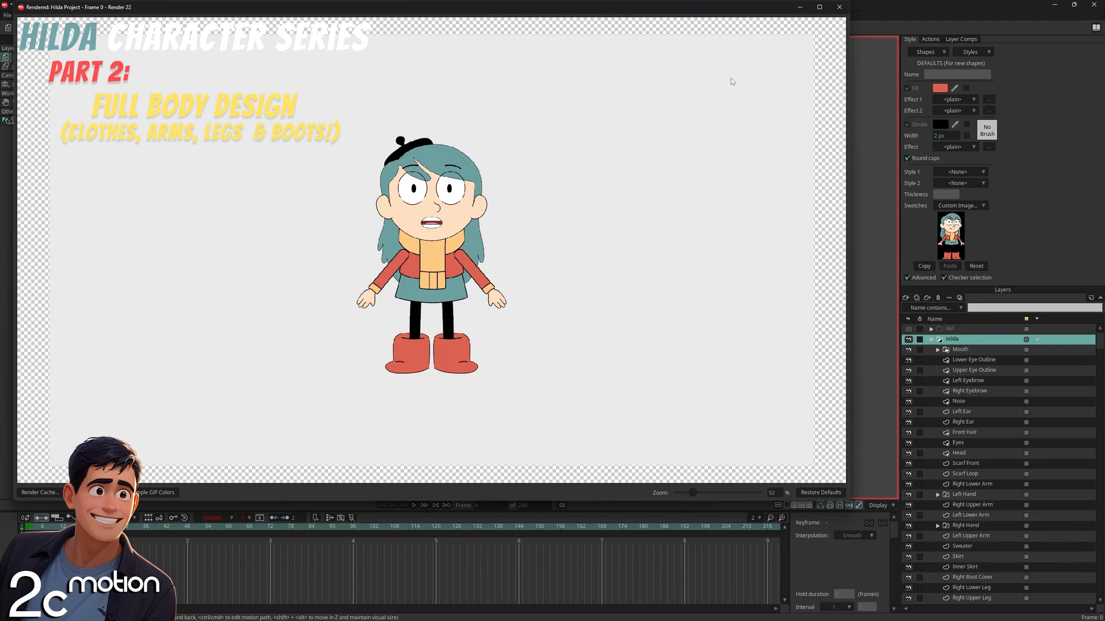
scroll(718, 135, "up", 2)
left_click(826, 9)
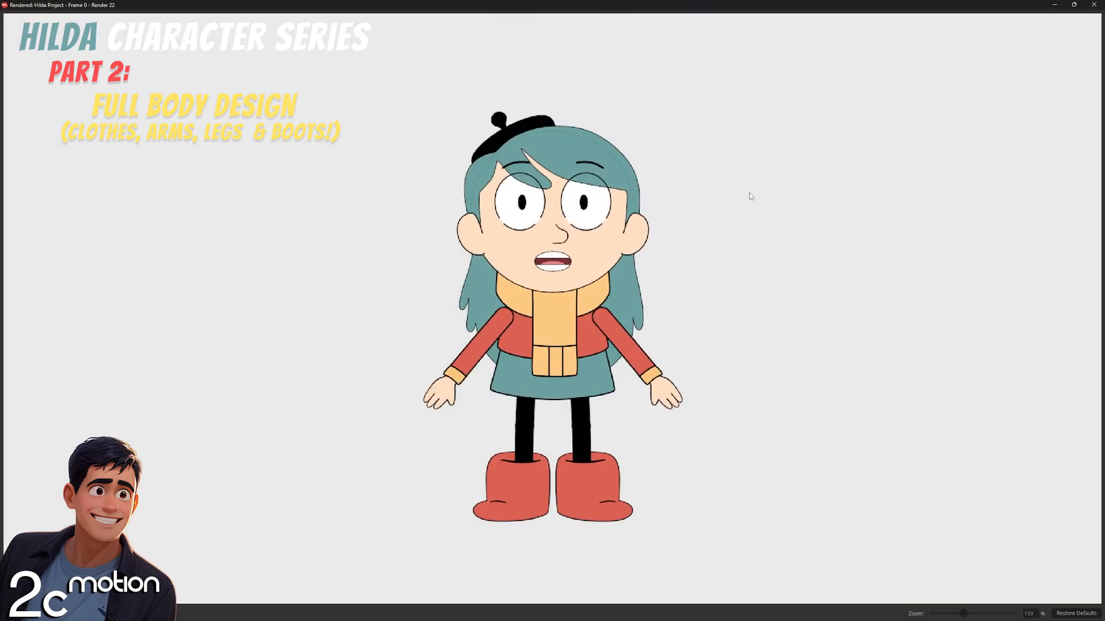
scroll(742, 230, "up", 1)
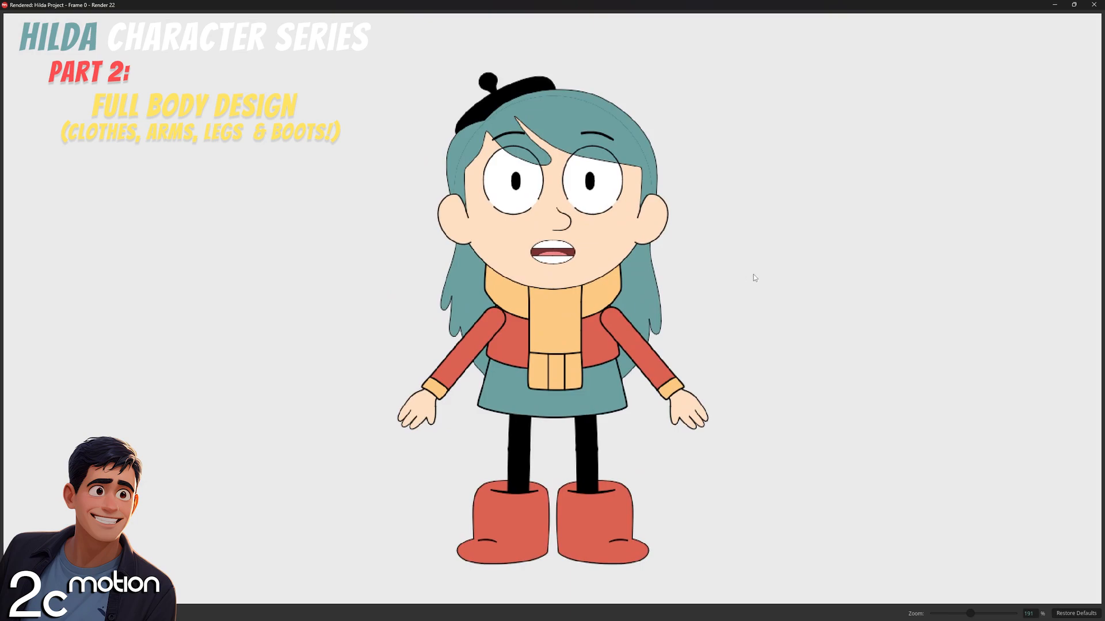